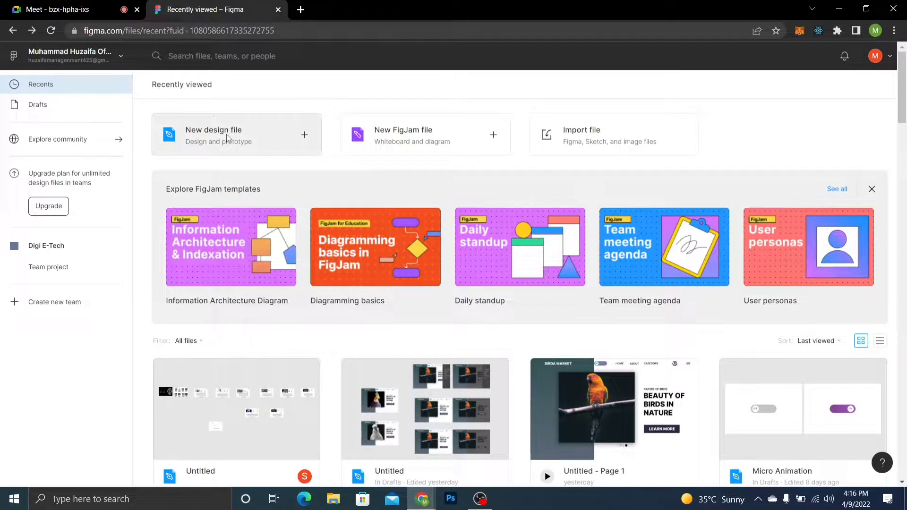
# Open the "Untitled - Page 1" bird market prototype from the recent files and scale it to fit the screen
pyautogui.moveTo(562, 278)
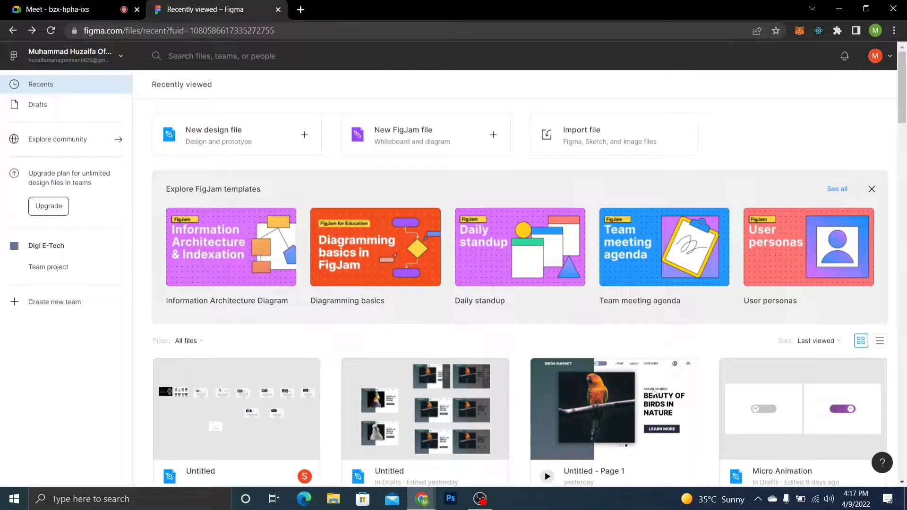
pyautogui.scroll(-1, 653, 392)
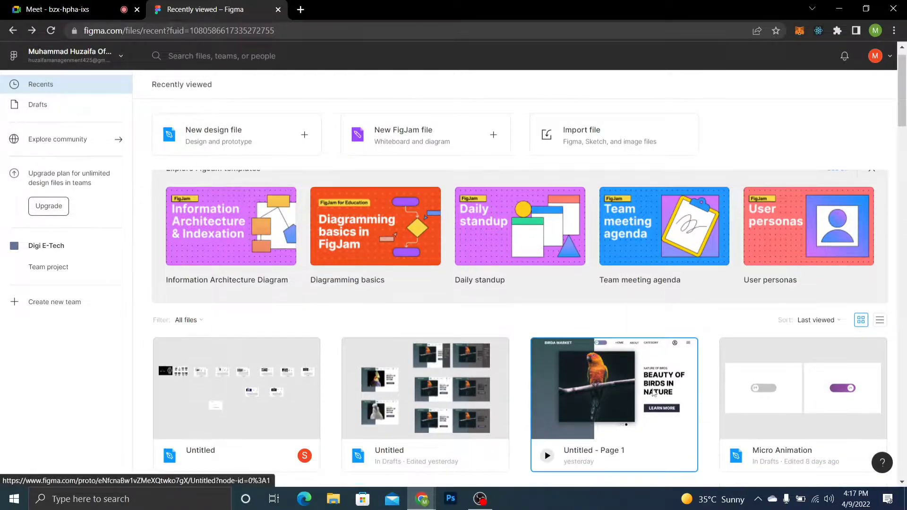
pyautogui.click(641, 394)
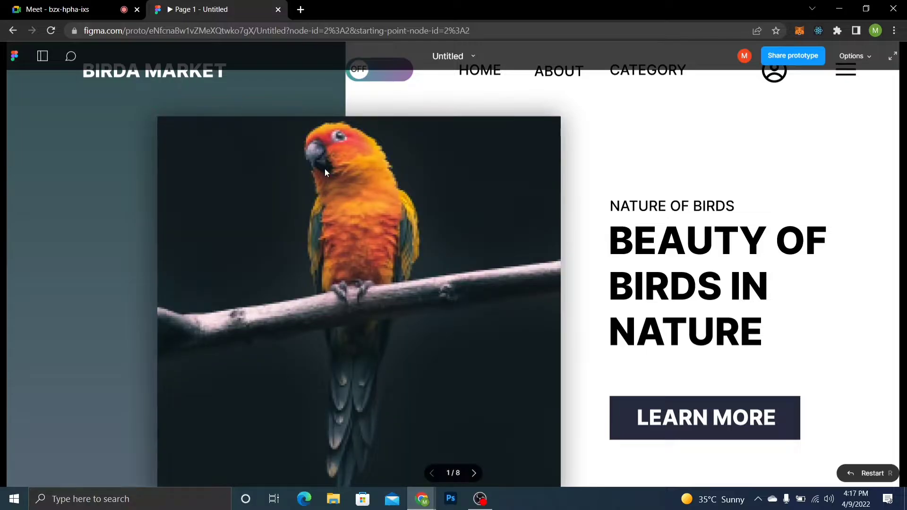
pyautogui.click(854, 56)
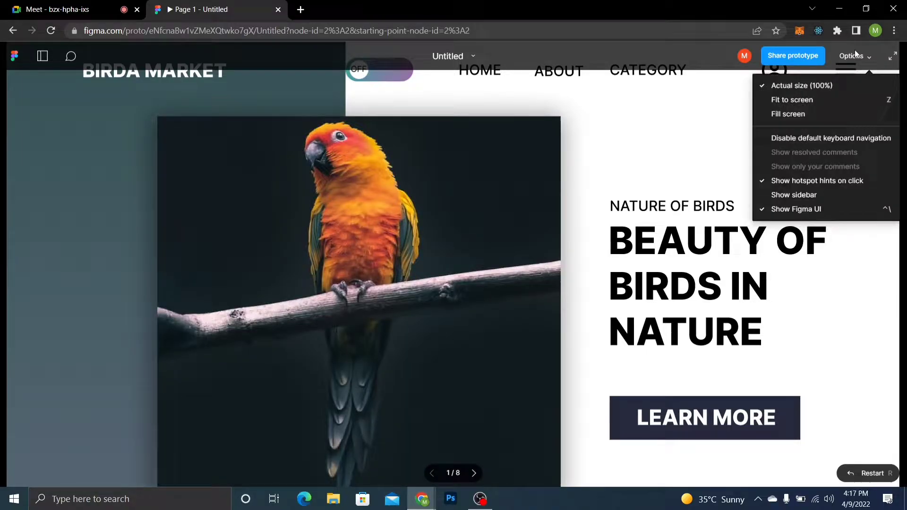
pyautogui.click(831, 116)
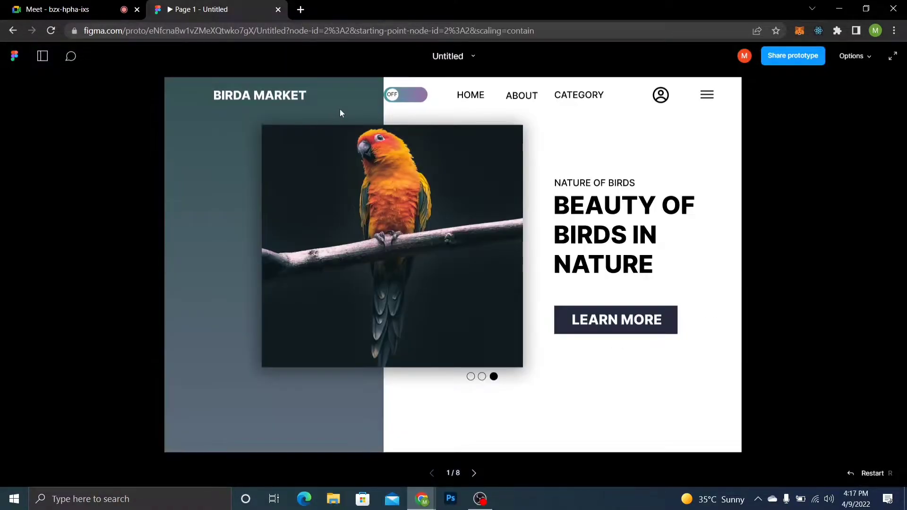
# Test the prototype's dark mode switch by toggling it on and off repeatedly, and try the LEARN MORE button
pyautogui.click(403, 99)
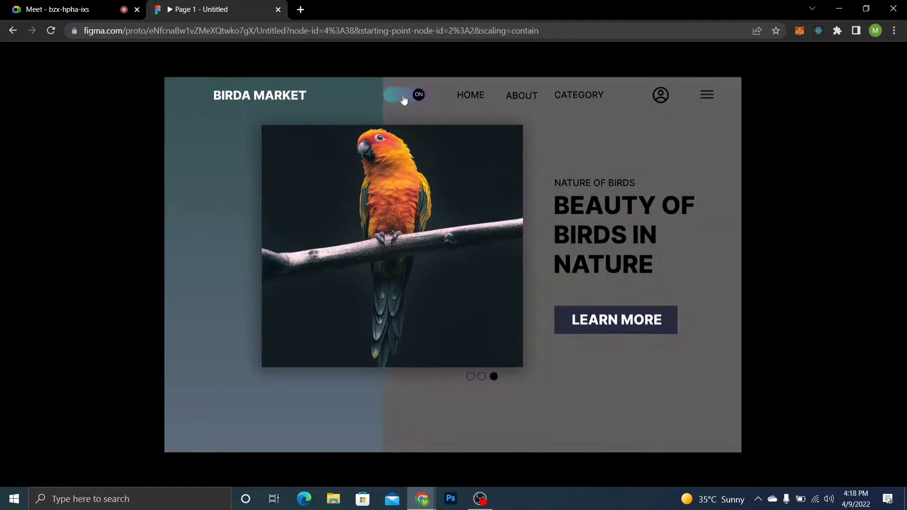
pyautogui.click(403, 99)
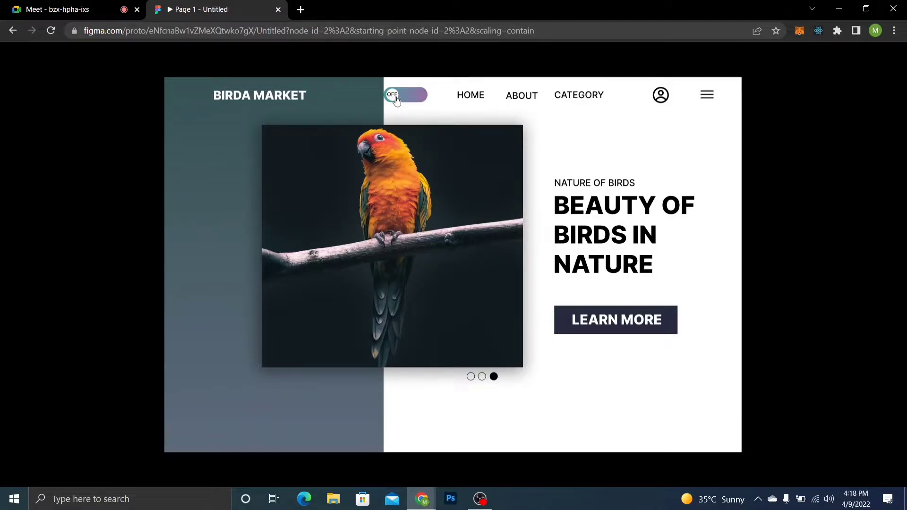
pyautogui.click(397, 100)
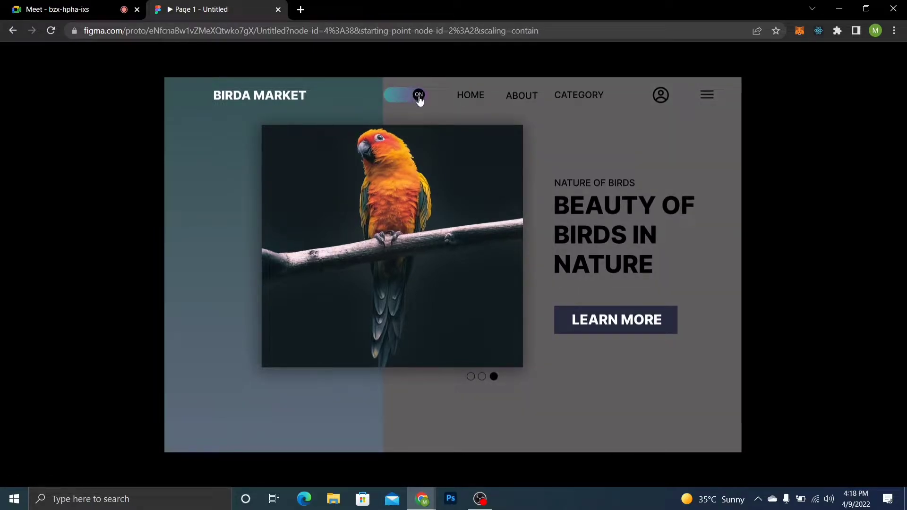
pyautogui.click(419, 96)
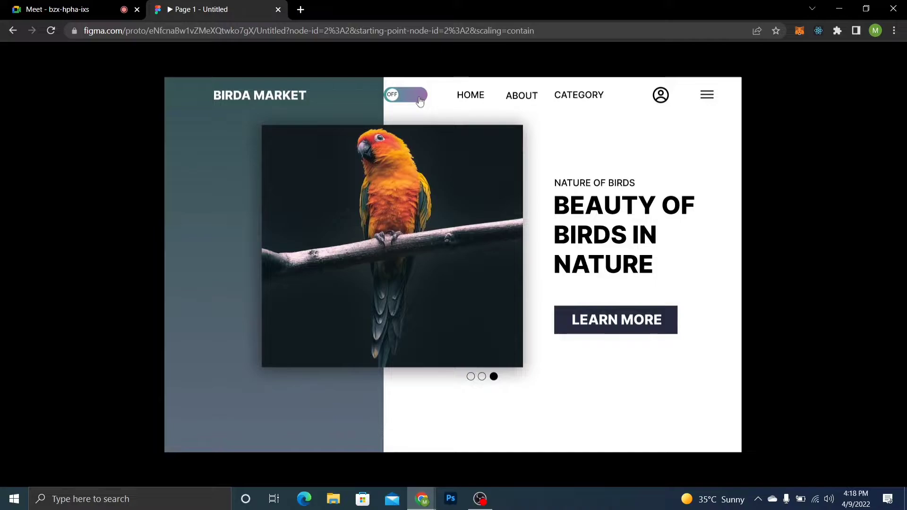
pyautogui.click(419, 99)
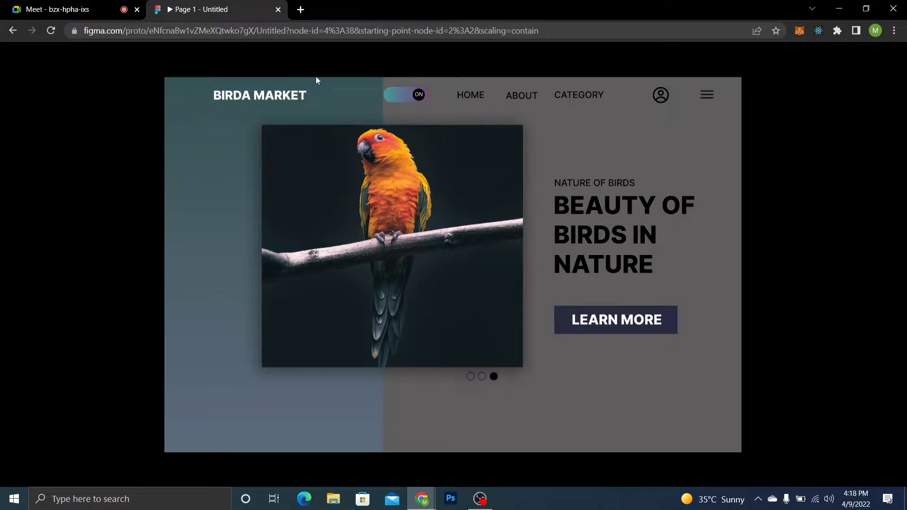
pyautogui.click(398, 93)
pyautogui.click(399, 94)
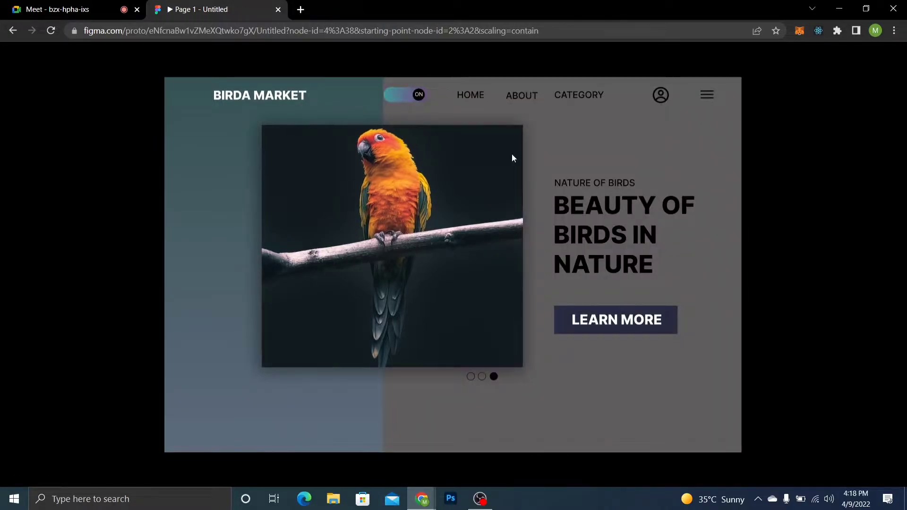
pyautogui.click(622, 319)
pyautogui.click(399, 96)
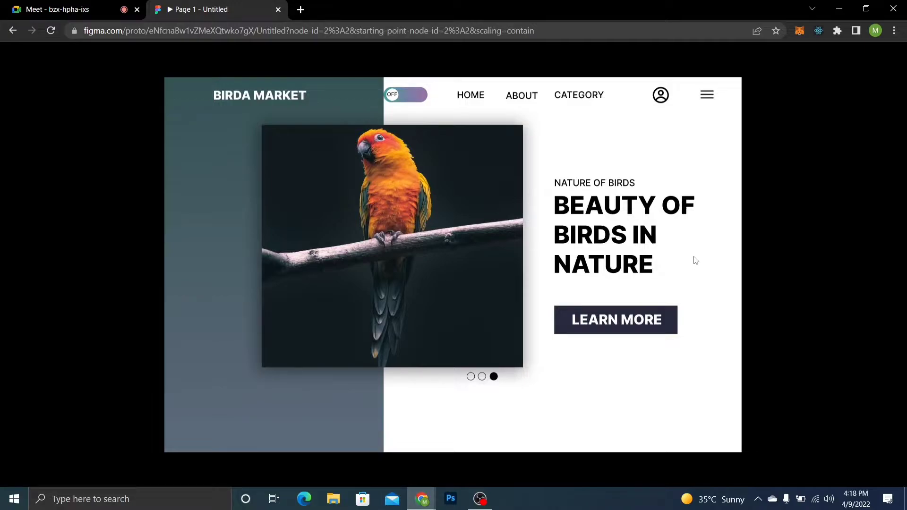
# Test opening and closing the prototype's hamburger side menu in both light and dark mode
pyautogui.click(706, 99)
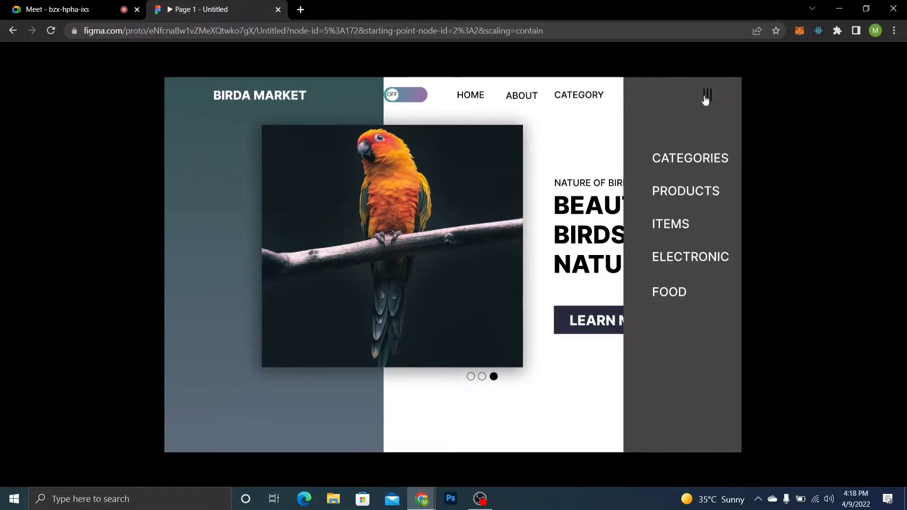
pyautogui.click(706, 100)
pyautogui.click(706, 99)
pyautogui.click(702, 93)
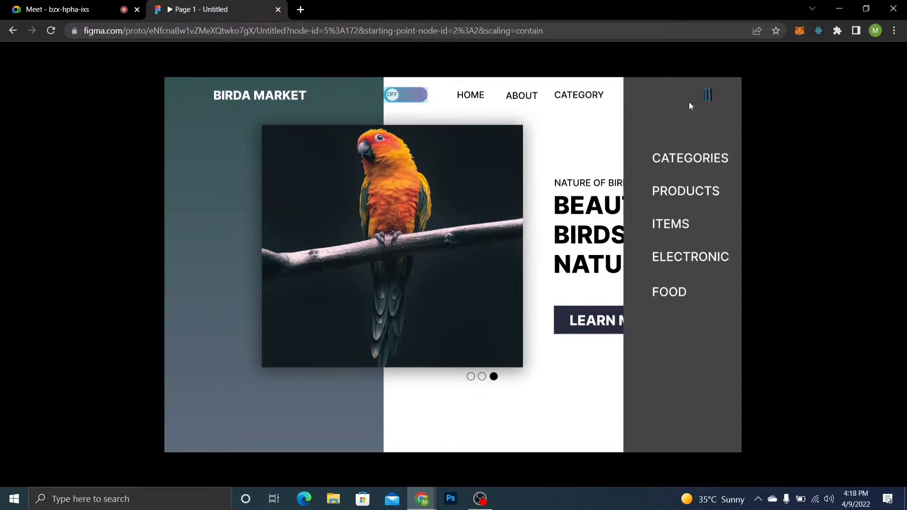
pyautogui.click(707, 95)
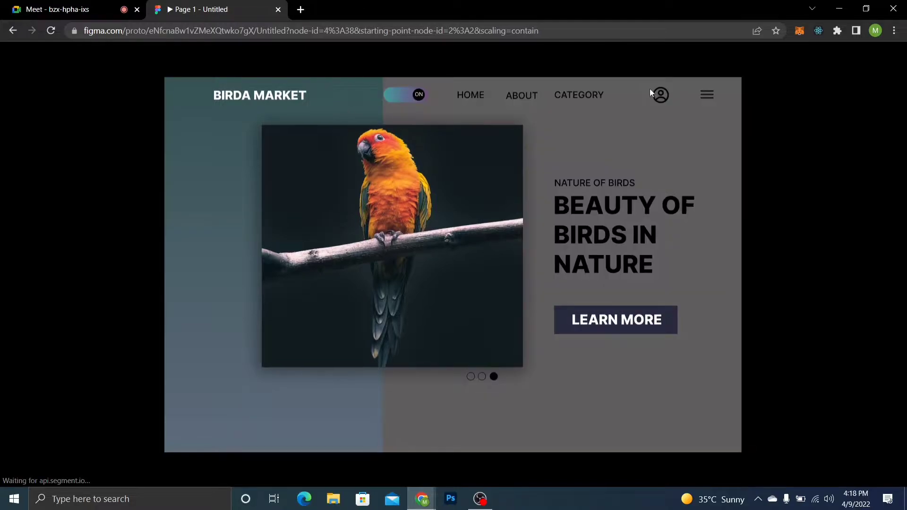
pyautogui.click(705, 99)
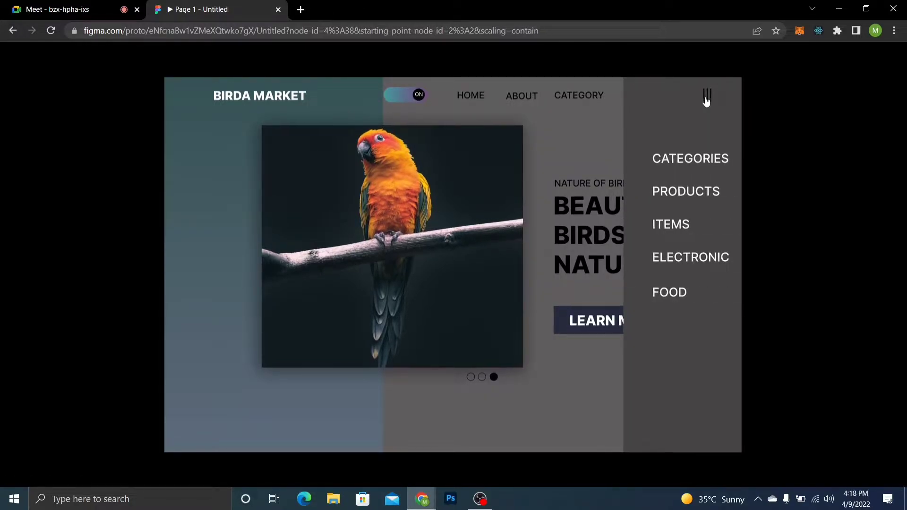
pyautogui.click(706, 98)
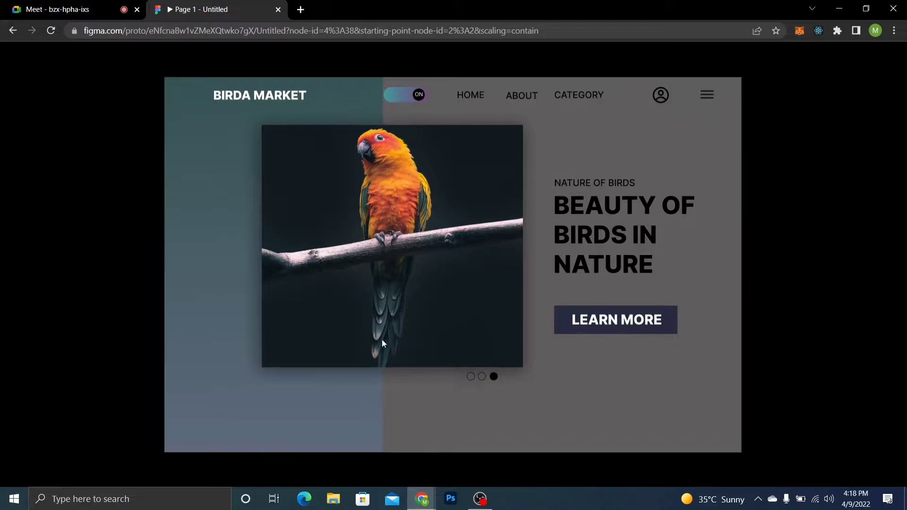
# Return the prototype to light mode and test the image carousel dots below the bird picture
pyautogui.click(482, 378)
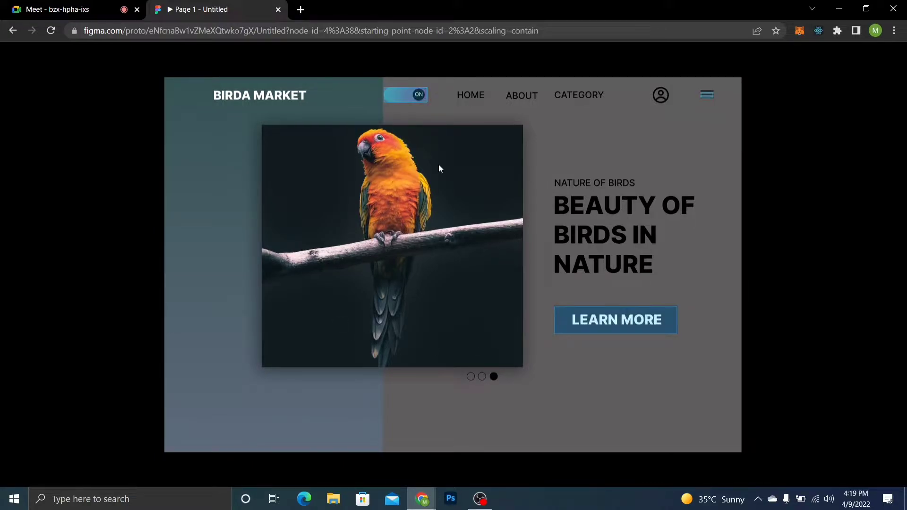
pyautogui.click(411, 96)
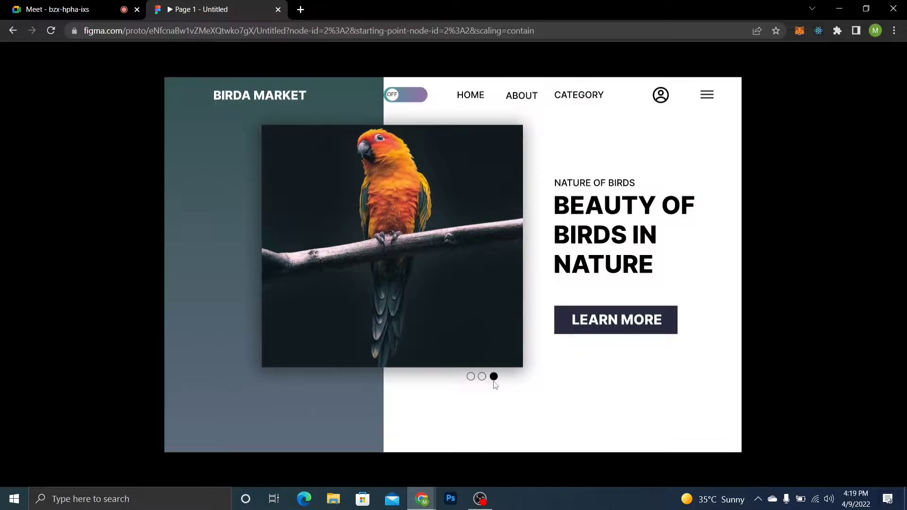
pyautogui.click(483, 379)
pyautogui.click(482, 380)
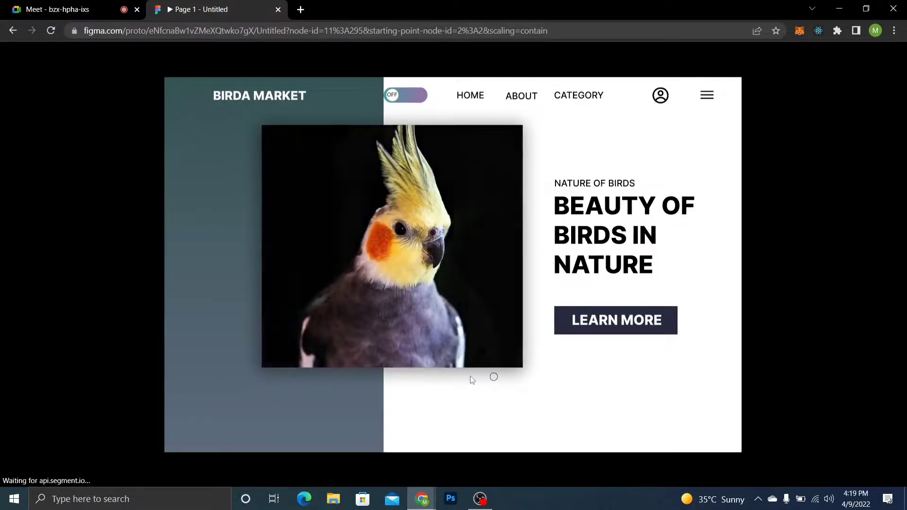
pyautogui.click(483, 378)
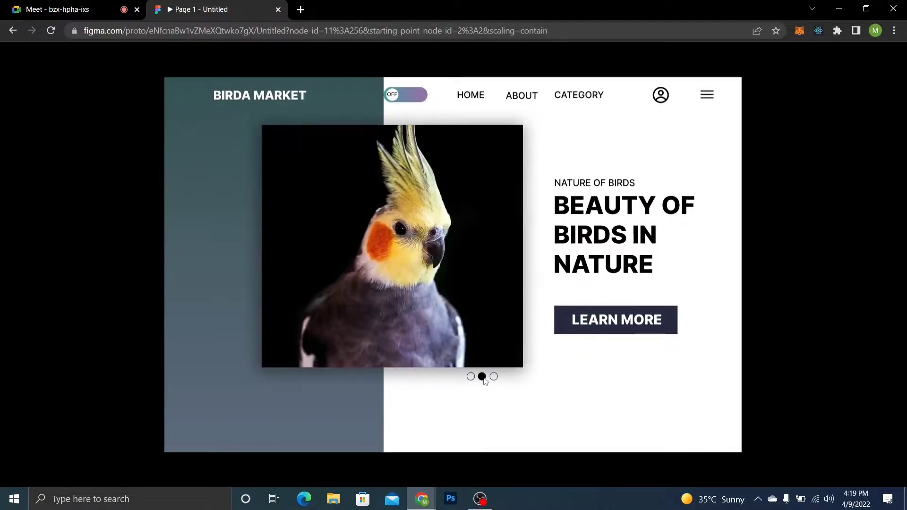
pyautogui.click(494, 378)
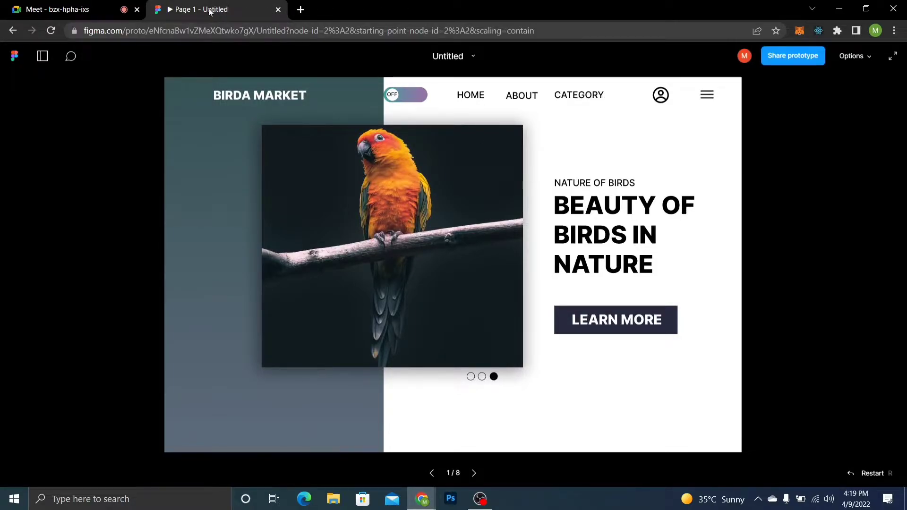
# Go back to the previous prototype screen and open a new browser tab alongside it
pyautogui.click(20, 31)
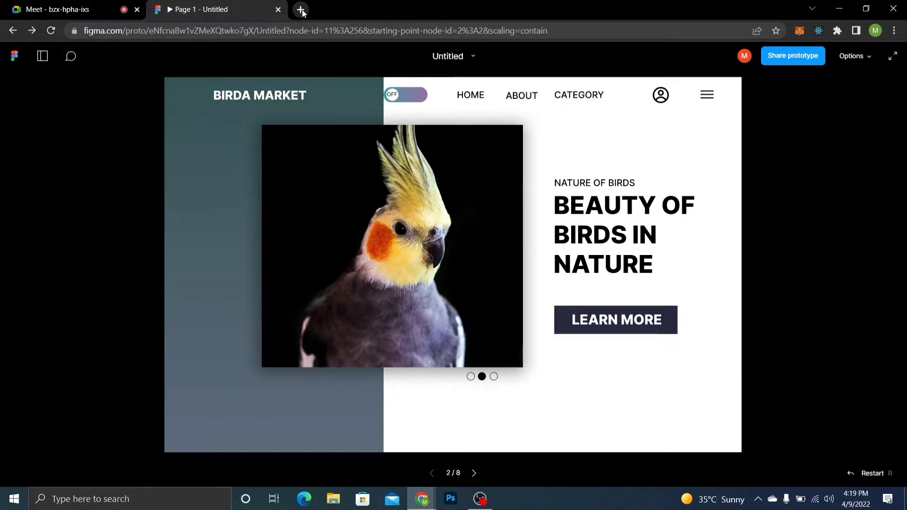
pyautogui.click(301, 9)
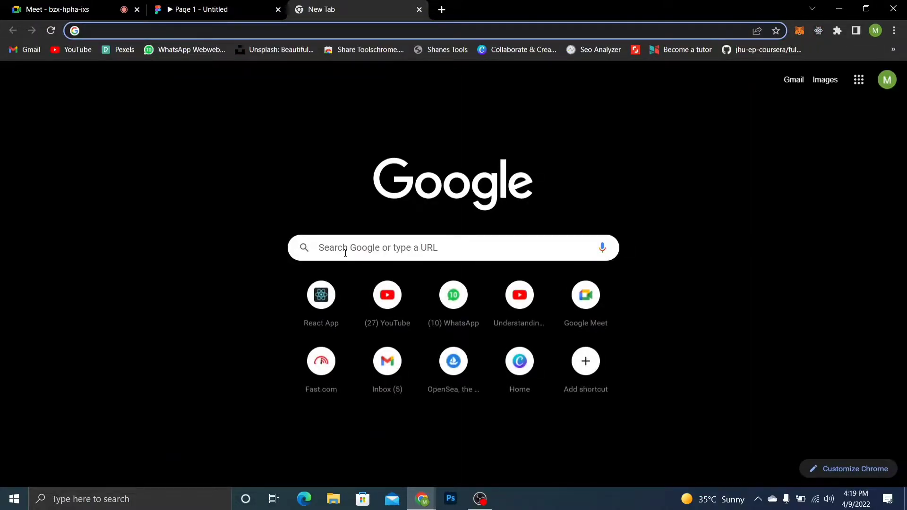
pyautogui.click(232, 3)
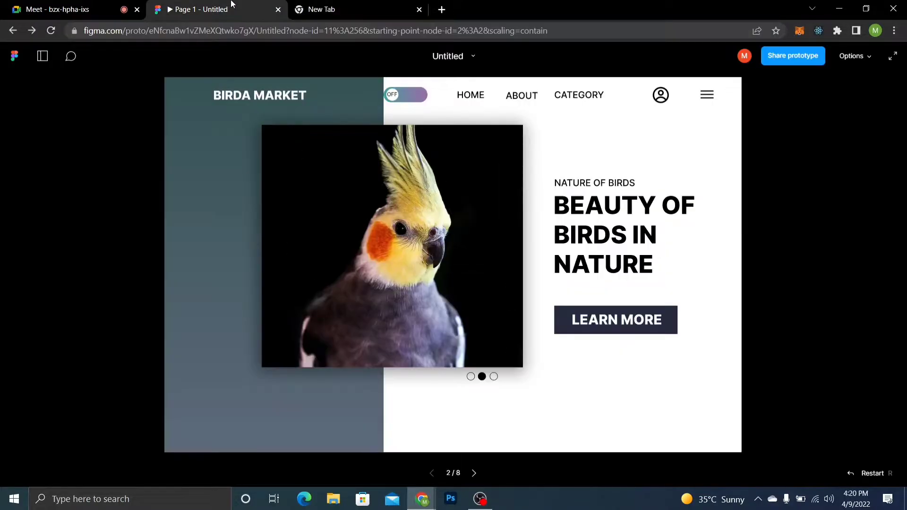
pyautogui.click(307, 4)
pyautogui.click(264, 10)
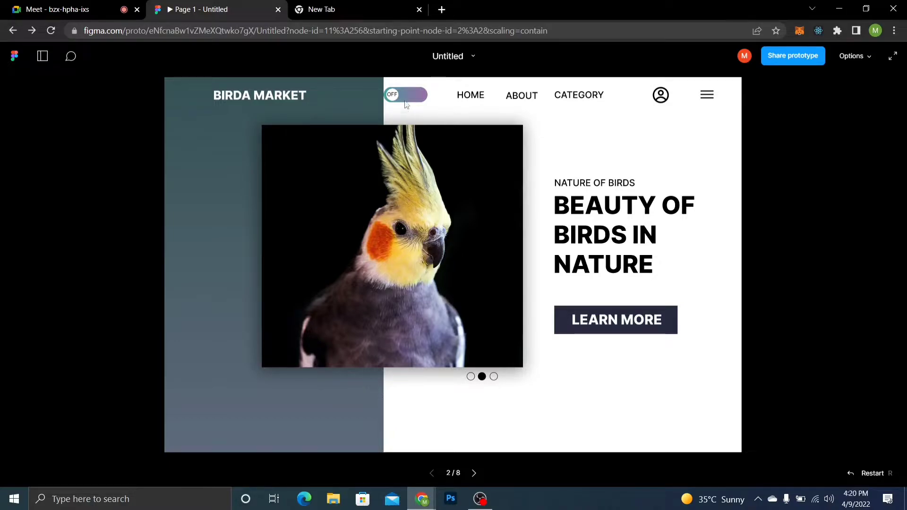
# Search Google for figma in the new tab, open the Figma site and close the prototype's tab
pyautogui.click(297, 7)
pyautogui.click(364, 247)
pyautogui.click(355, 306)
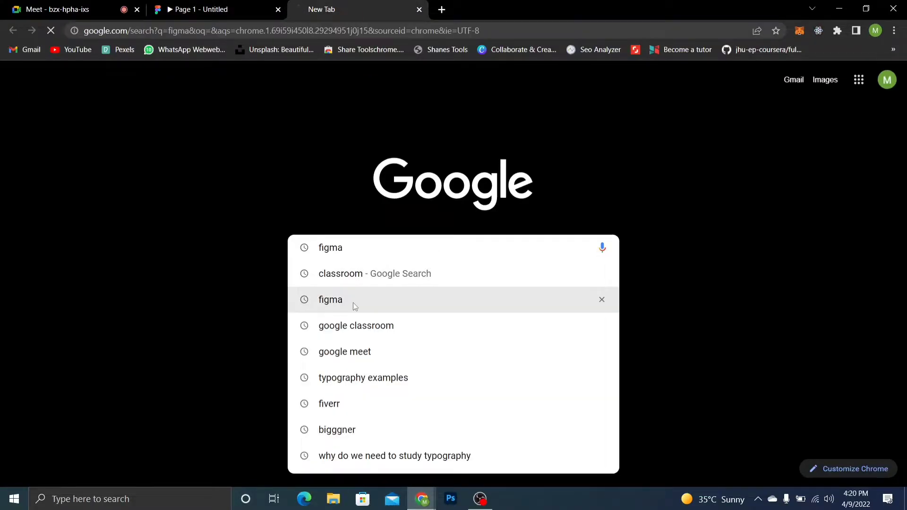
pyautogui.click(234, 5)
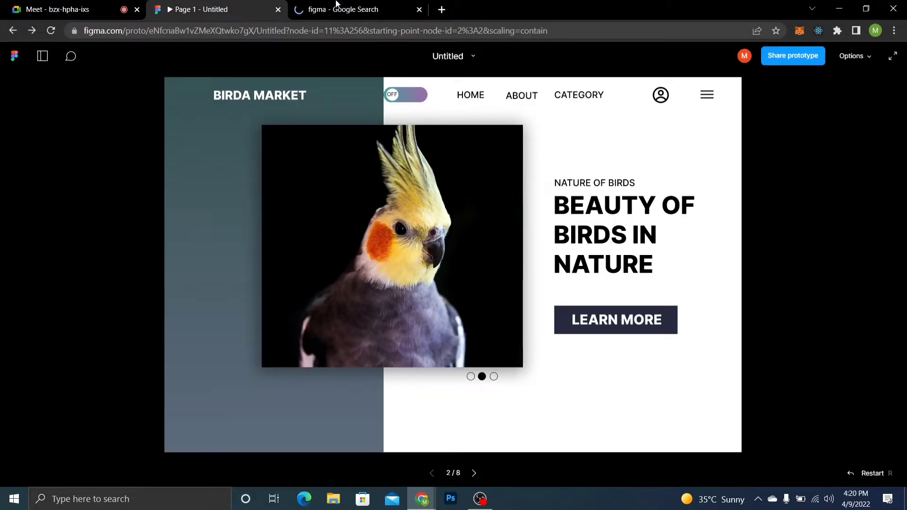
pyautogui.click(337, 4)
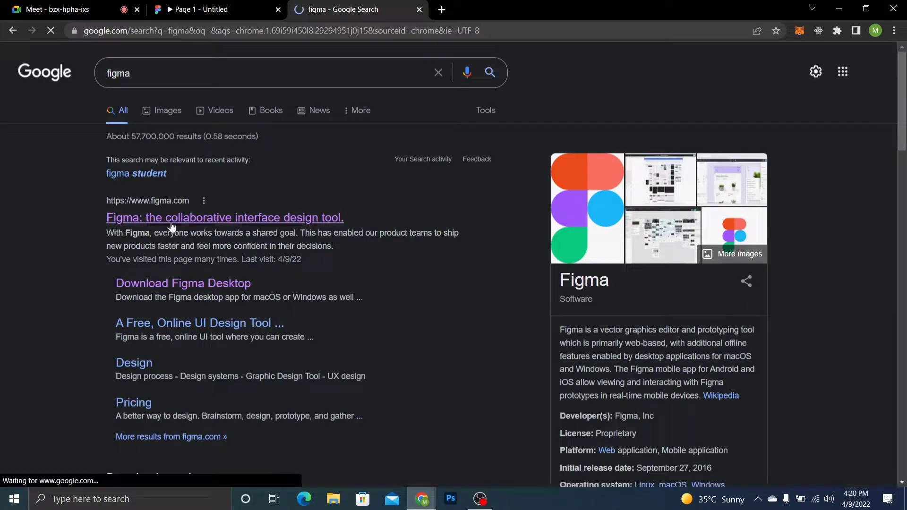
pyautogui.click(217, 9)
pyautogui.click(278, 9)
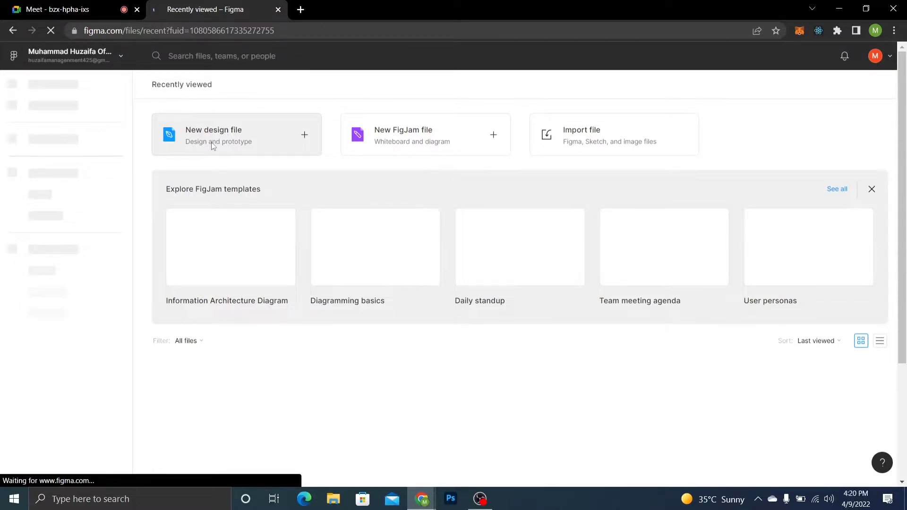
# Create a new design file and add a MacBook Pro 14" frame of 1512×982 to the canvas
pyautogui.click(211, 142)
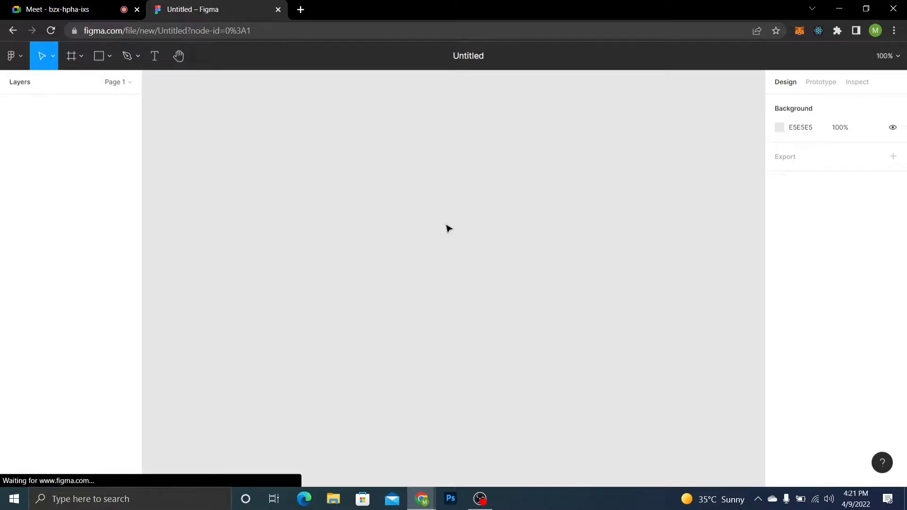
pyautogui.click(66, 57)
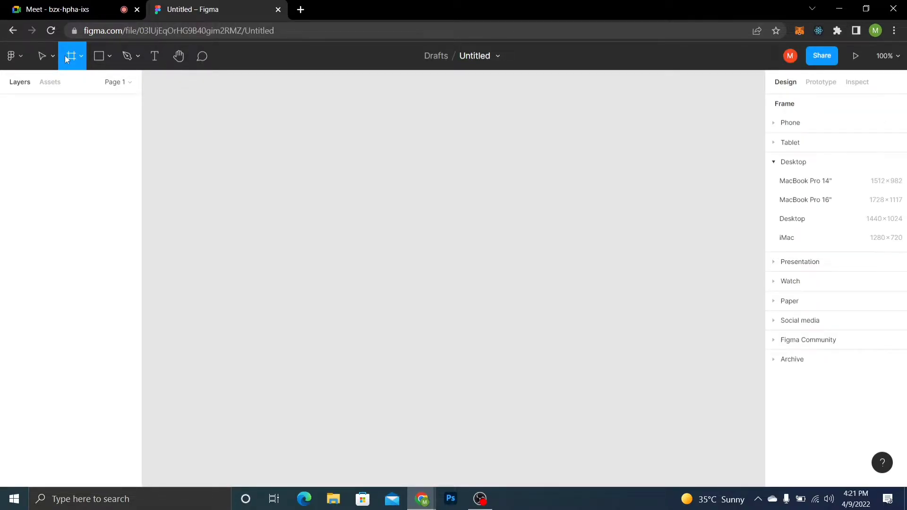
pyautogui.click(805, 181)
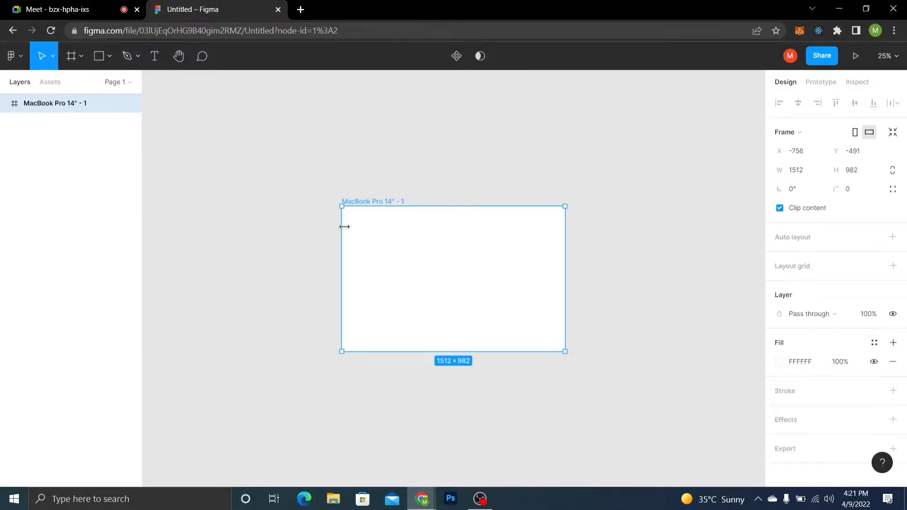
pyautogui.click(368, 183)
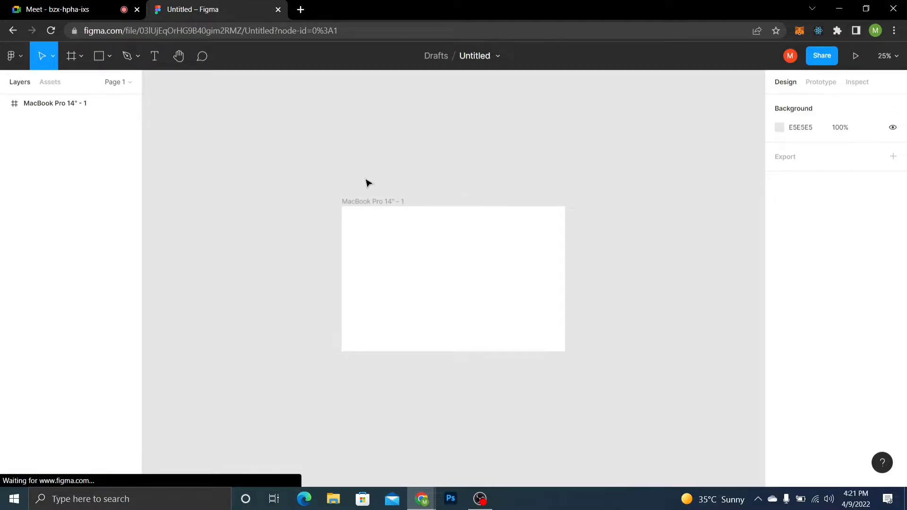
# Draw a full-height rectangle covering about the left third of the MacBook Pro 14" frame
pyautogui.press('r')
pyautogui.moveTo(342, 207)
pyautogui.mouseDown()
pyautogui.moveTo(389, 316)
pyautogui.moveTo(395, 361)
pyautogui.moveTo(399, 352)
pyautogui.moveTo(418, 352)
pyautogui.mouseUp()
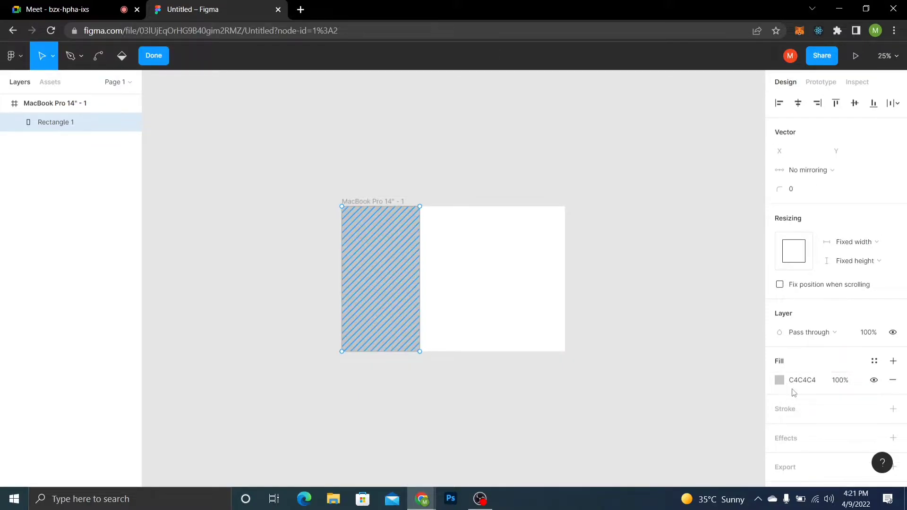
# Change the solid fill of the rectangle to the dark blue 2A414F
pyautogui.click(779, 380)
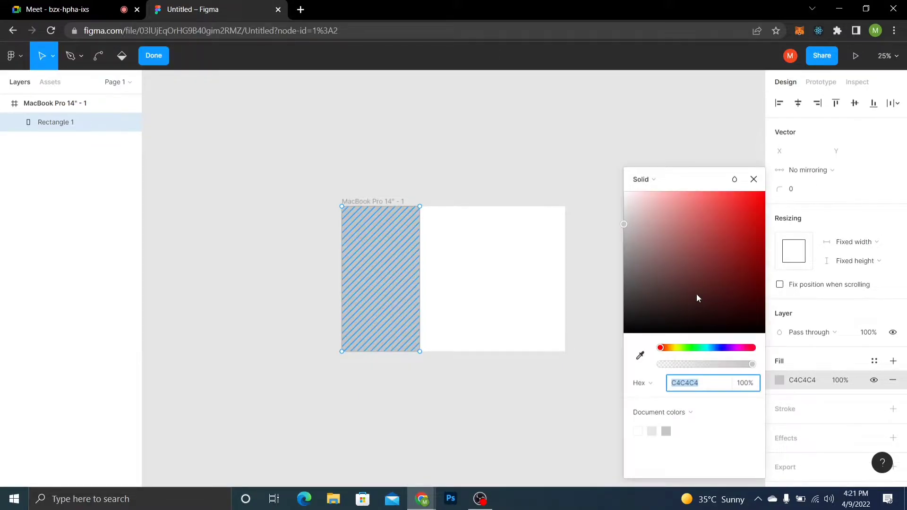
pyautogui.click(679, 284)
pyautogui.moveTo(722, 348); pyautogui.dragTo(713, 347)
pyautogui.click(716, 267)
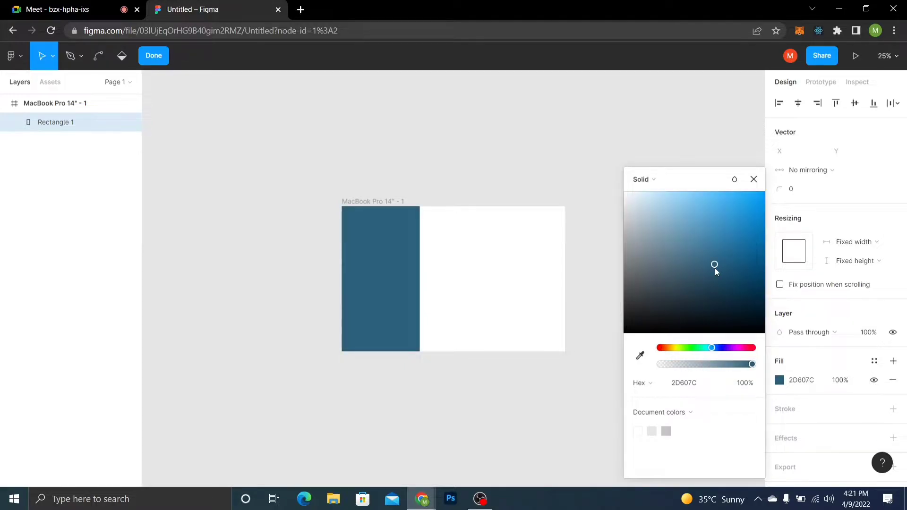
pyautogui.click(690, 290)
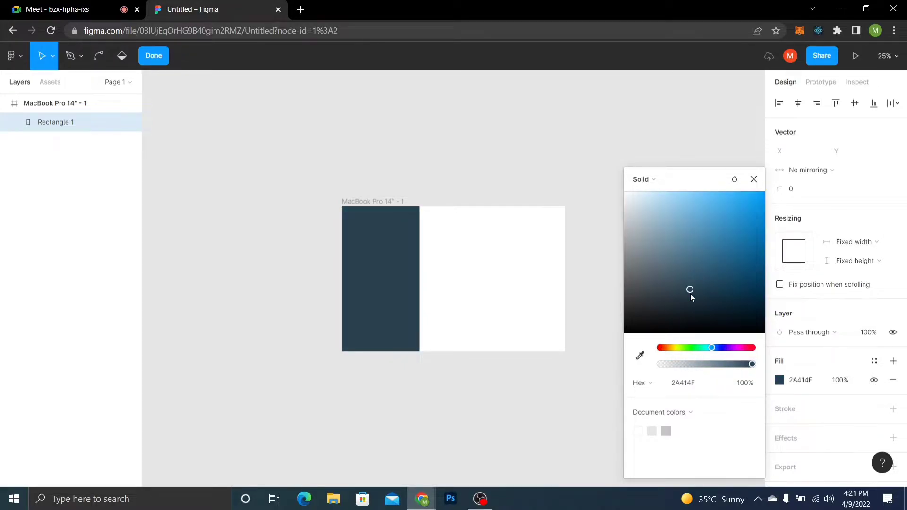
# Try the slightly lighter fill colour 2E4958 as a linear gradient running horizontally from the rectangle's right edge to its left edge
pyautogui.click(691, 284)
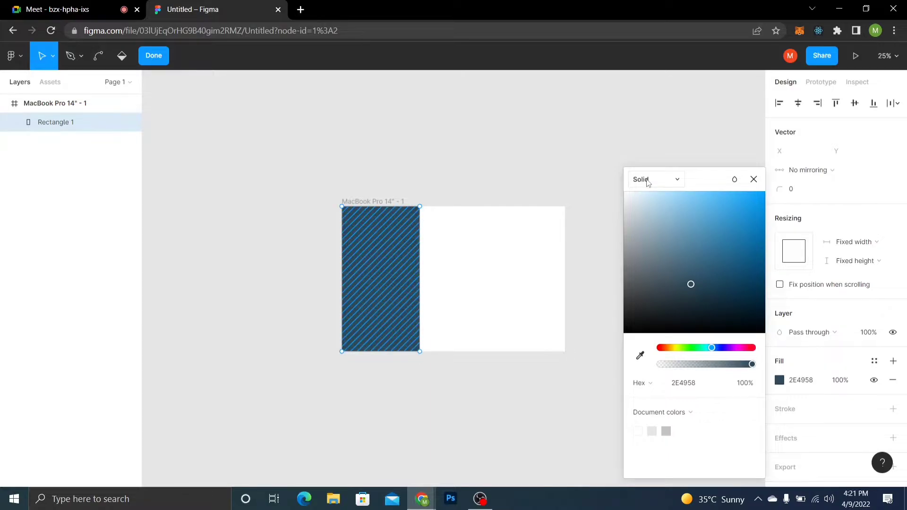
pyautogui.click(648, 183)
pyautogui.click(649, 194)
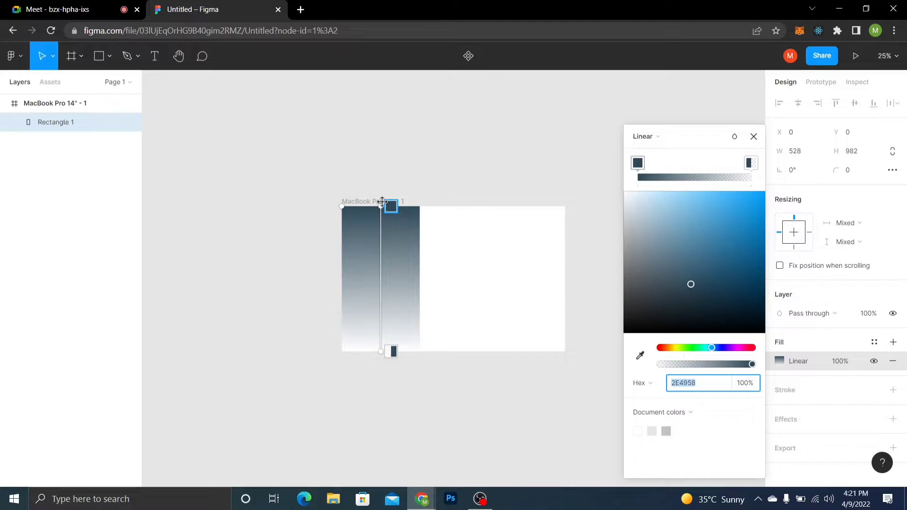
pyautogui.moveTo(381, 352); pyautogui.dragTo(348, 283)
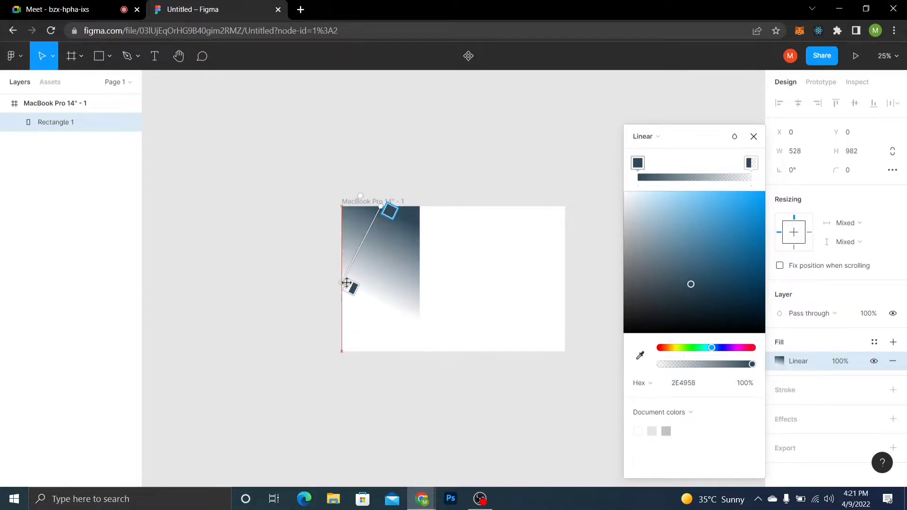
pyautogui.moveTo(388, 209); pyautogui.dragTo(419, 284)
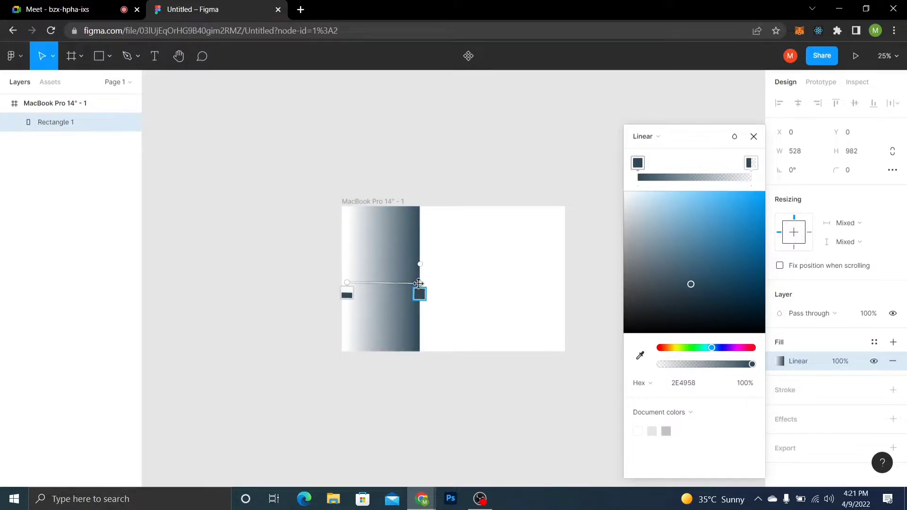
pyautogui.click(419, 283)
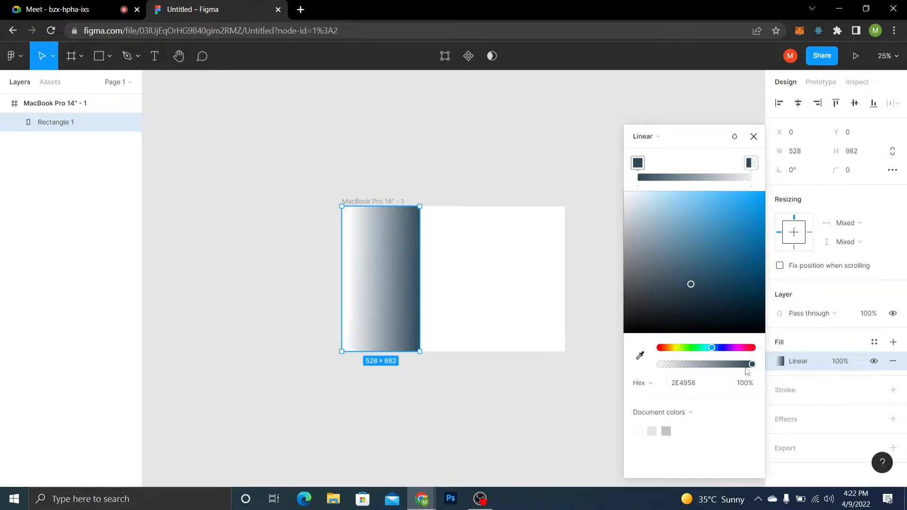
# Try a shifted hue on the gradient's first stop and 2E3858 at 58% opacity on its end stop
pyautogui.moveTo(723, 350)
pyautogui.mouseDown()
pyautogui.moveTo(738, 350)
pyautogui.moveTo(708, 350)
pyautogui.mouseUp()
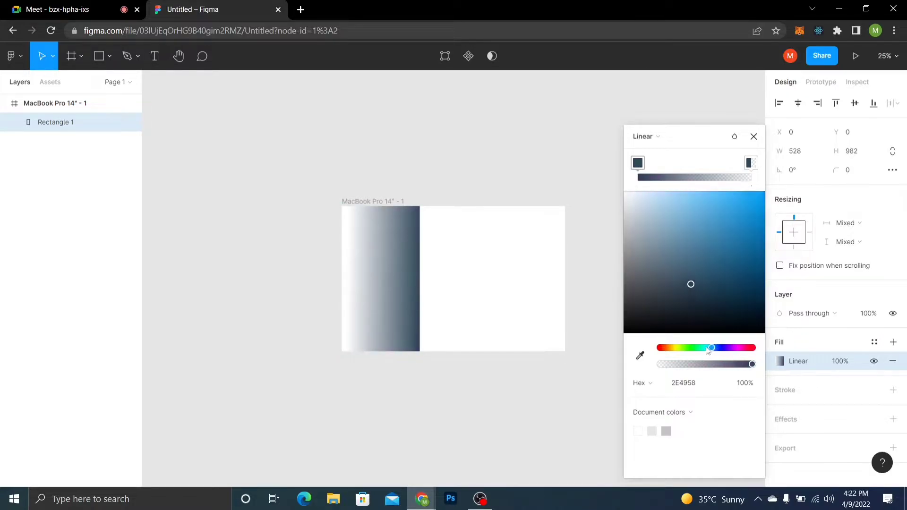
pyautogui.click(713, 287)
pyautogui.click(751, 166)
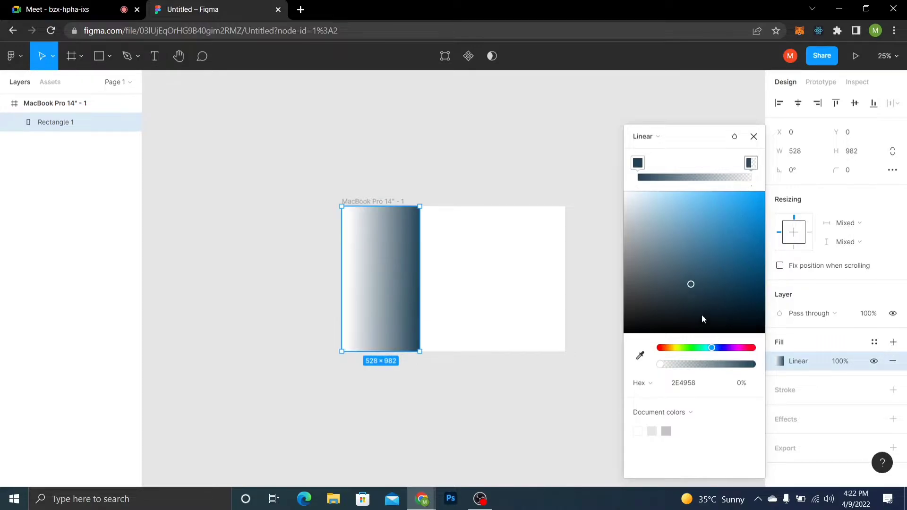
pyautogui.moveTo(712, 349); pyautogui.dragTo(716, 375)
pyautogui.click(724, 364)
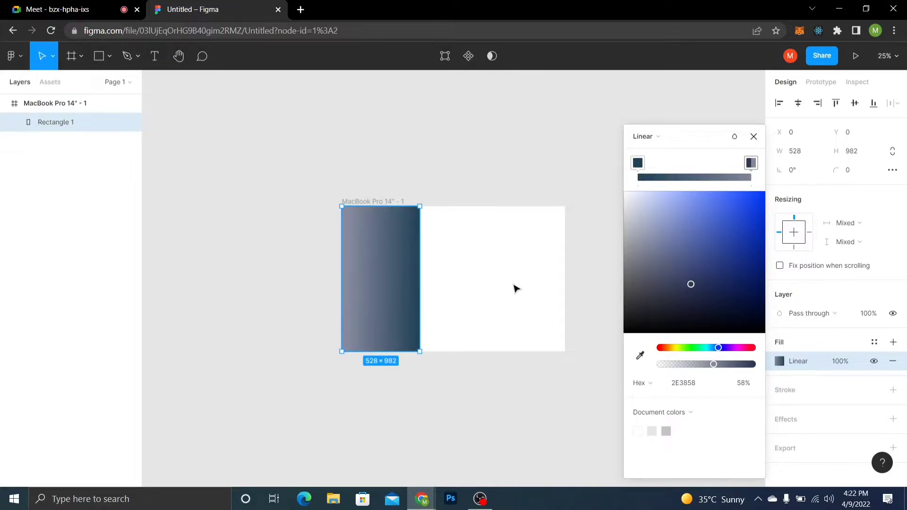
pyautogui.click(658, 143)
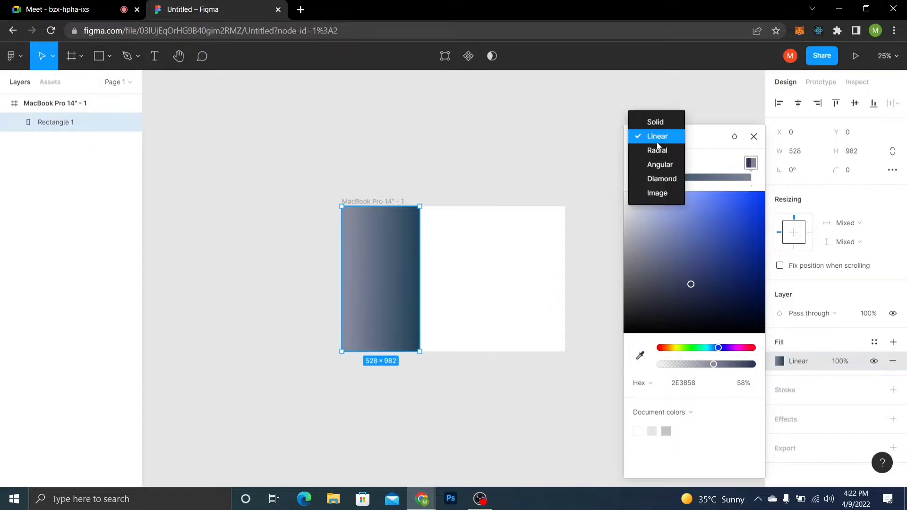
pyautogui.click(657, 141)
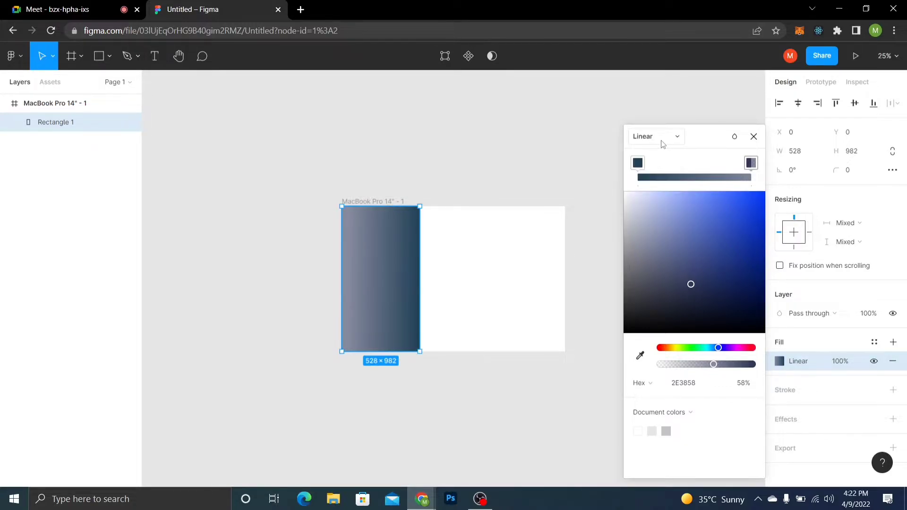
# Undo the gradient edits and the last solid colour change on the rectangle
pyautogui.hotkey('ctrl', 'z')
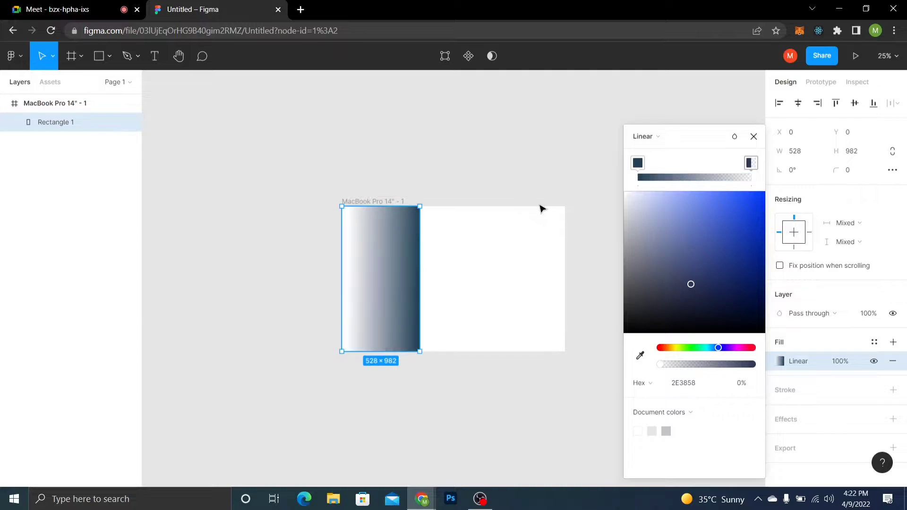
pyautogui.hotkey('ctrl', 'z')
pyautogui.hotkey('ctrl', 'z')
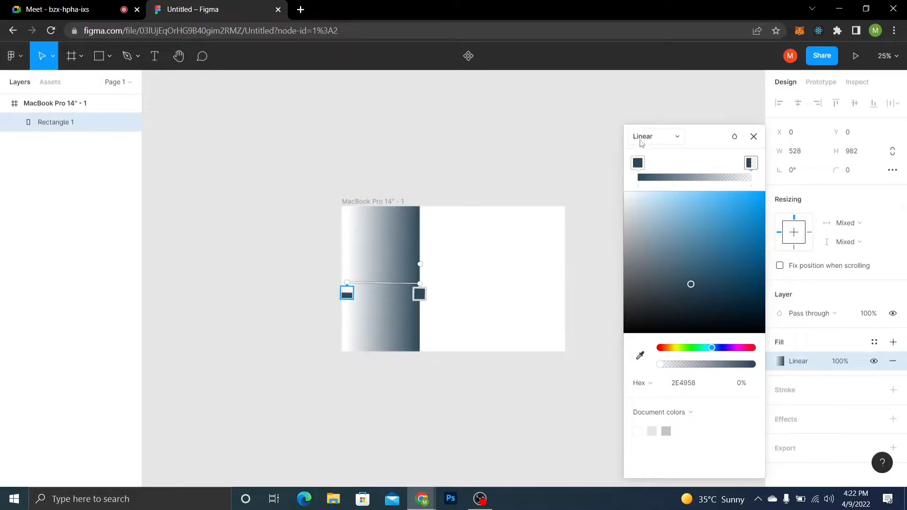
pyautogui.hotkey('ctrl', 'z')
pyautogui.hotkey('ctrl', 'z')
pyautogui.hotkey('ctrl', 'z')
pyautogui.hotkey('ctrl', 'z')
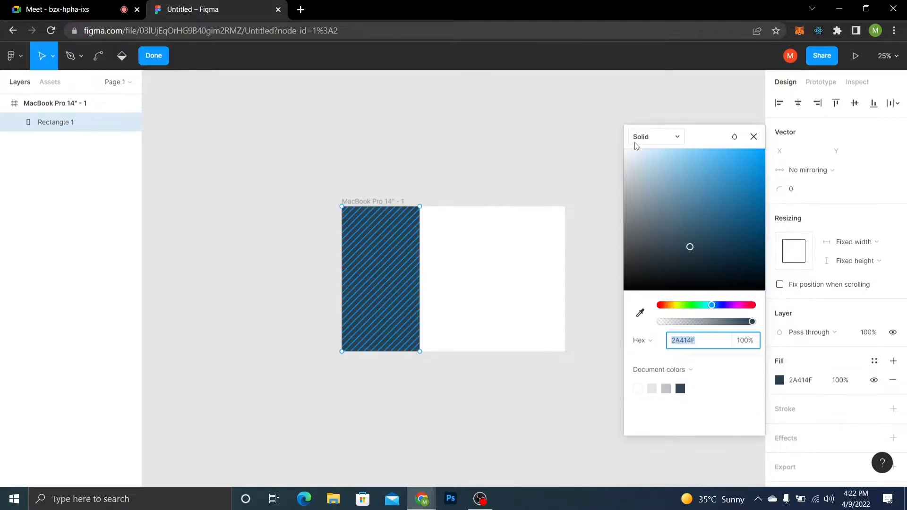
# Apply a linear gradient fill to the rectangle, running diagonally from its upper-right corner to its lower-left corner
pyautogui.click(640, 137)
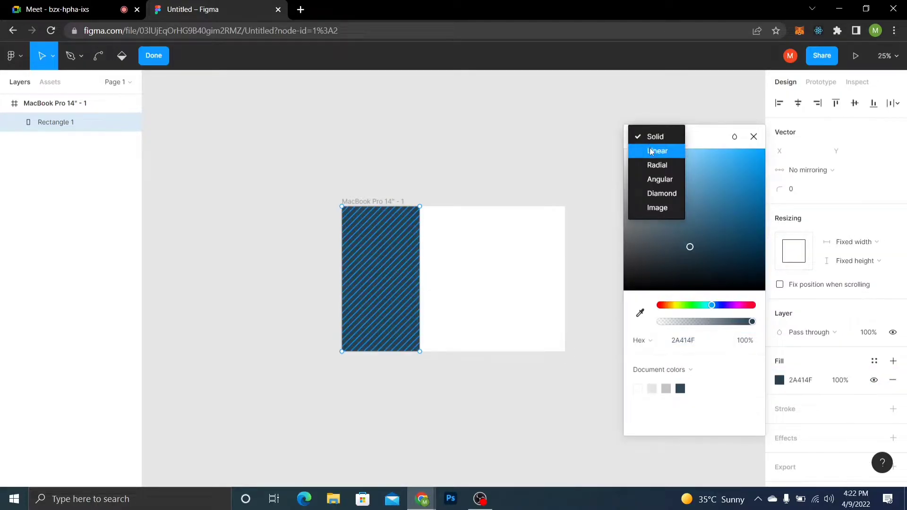
pyautogui.click(650, 148)
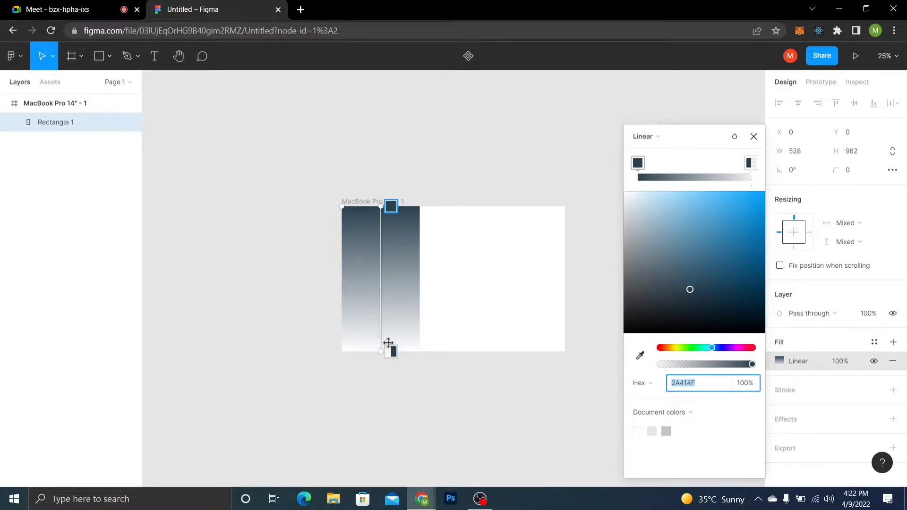
pyautogui.moveTo(380, 351); pyautogui.dragTo(345, 349)
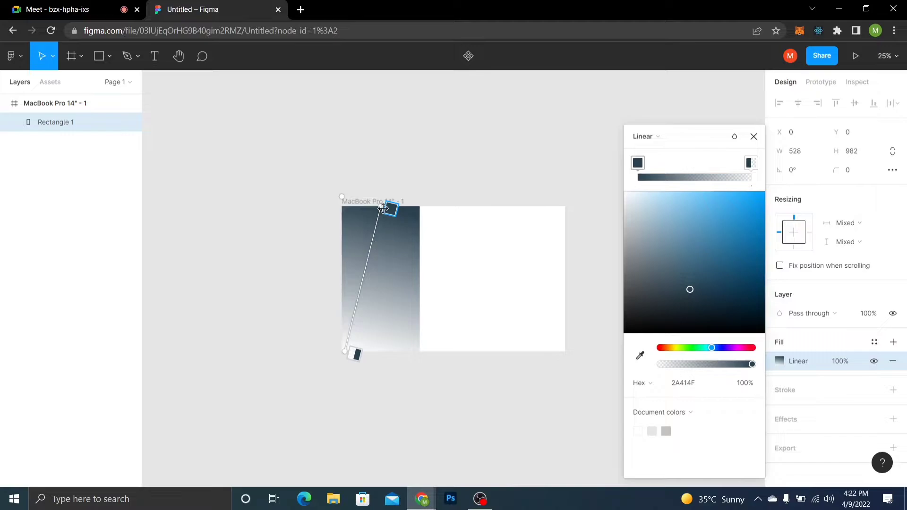
pyautogui.moveTo(389, 208); pyautogui.dragTo(429, 212)
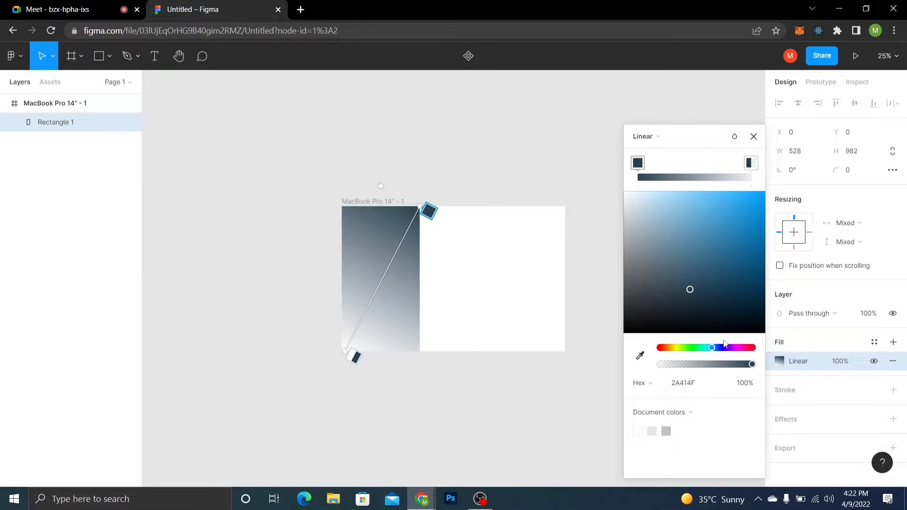
# Set the gradient's first colour stop to the dark teal-blue 24515F at 81% opacity
pyautogui.moveTo(712, 349); pyautogui.dragTo(710, 349)
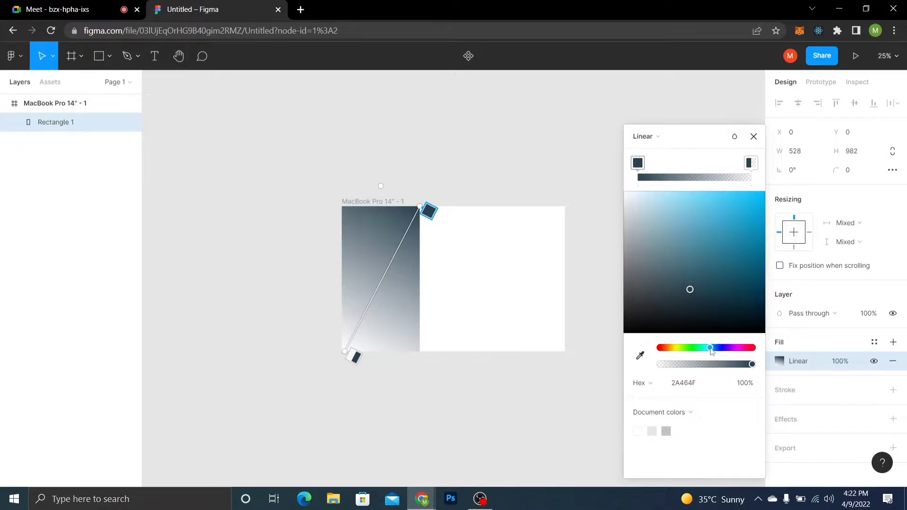
pyautogui.moveTo(712, 289); pyautogui.dragTo(711, 281)
pyautogui.moveTo(737, 365); pyautogui.dragTo(736, 368)
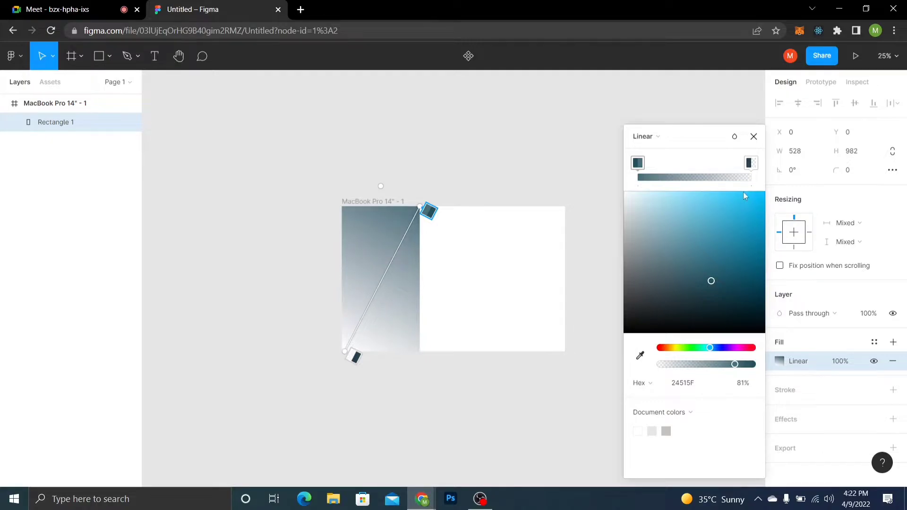
# Set the gradient's end colour stop to the teal green 387E7A at 76% opacity and finish editing the fill
pyautogui.click(750, 163)
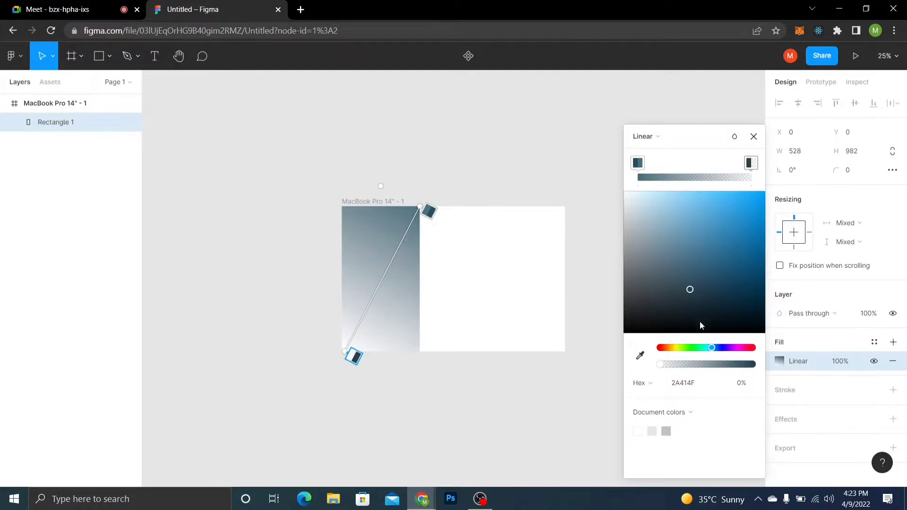
pyautogui.moveTo(712, 352); pyautogui.dragTo(713, 309)
pyautogui.moveTo(711, 347); pyautogui.dragTo(706, 348)
pyautogui.moveTo(700, 273); pyautogui.dragTo(704, 261)
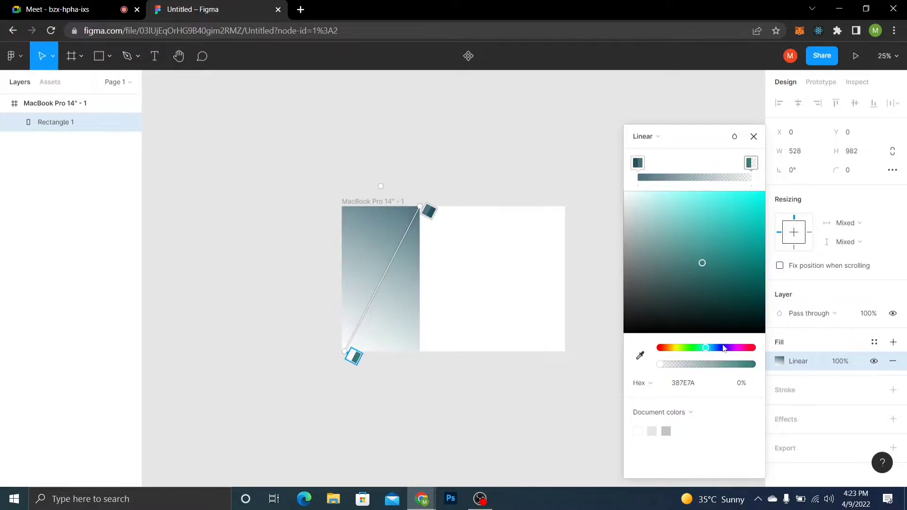
pyautogui.click(729, 365)
pyautogui.moveTo(731, 367); pyautogui.dragTo(731, 367)
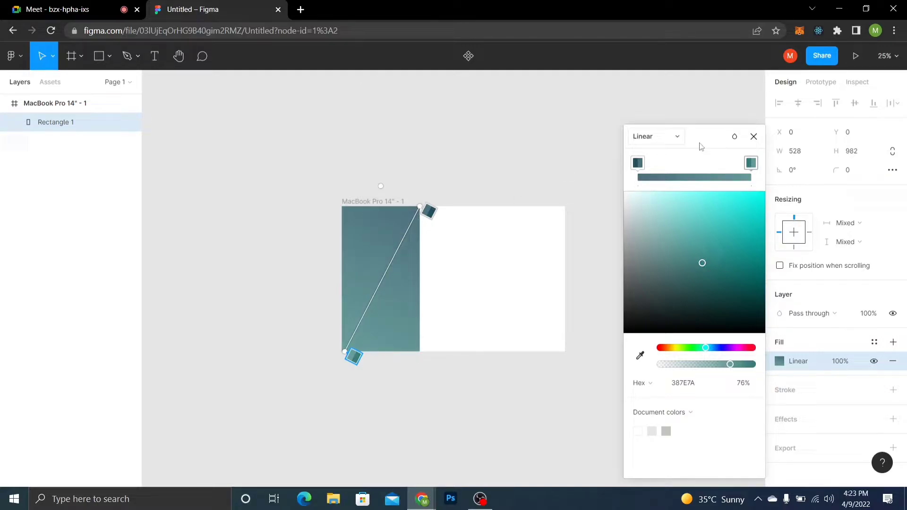
pyautogui.click(753, 137)
pyautogui.press('Return')
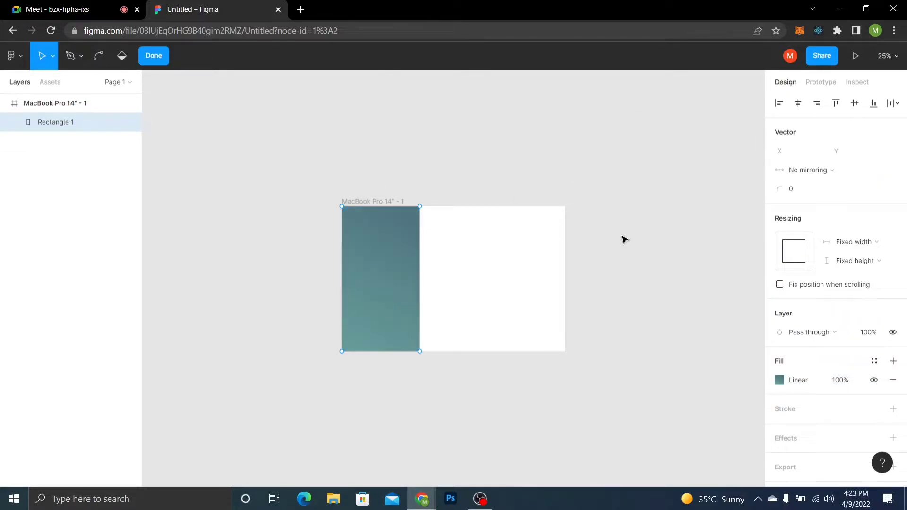
pyautogui.hotkey('ctrl', '=')
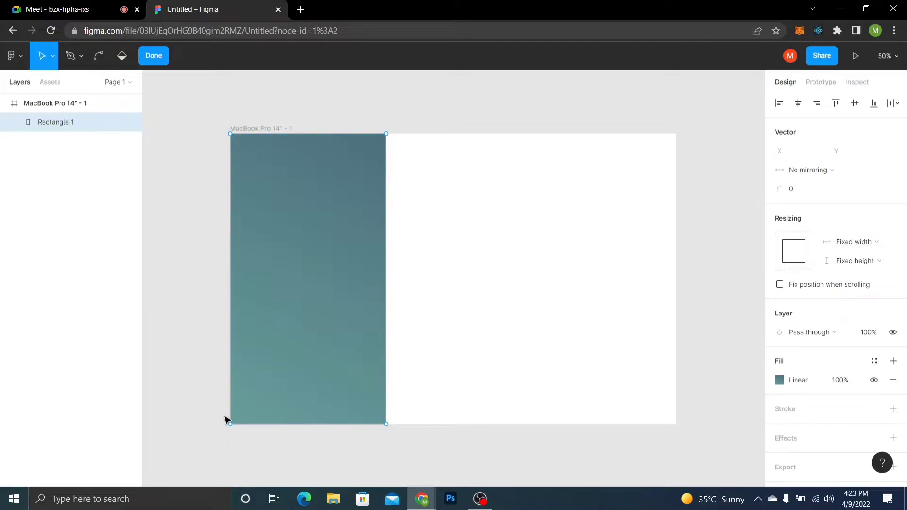
pyautogui.press('Escape')
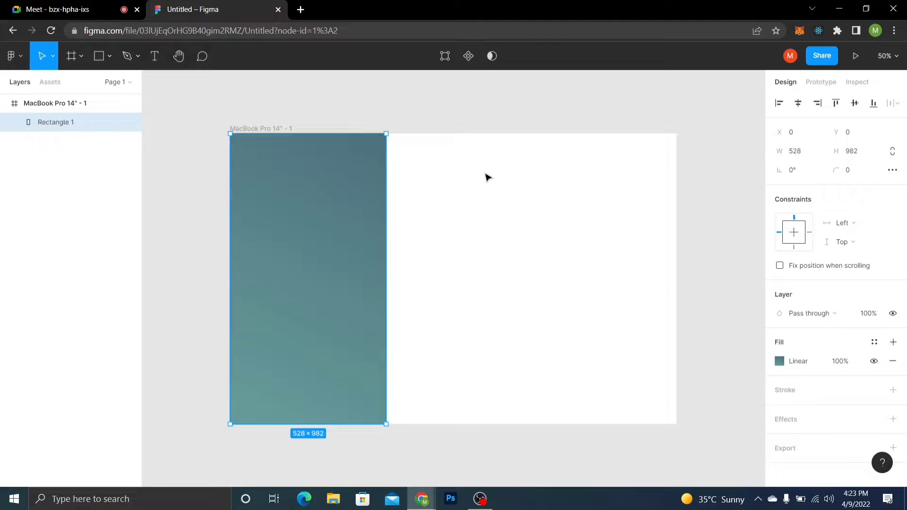
# Try a radial gradient on the rectangle's fill, switch it back to linear and deselect the rectangle
pyautogui.click(779, 362)
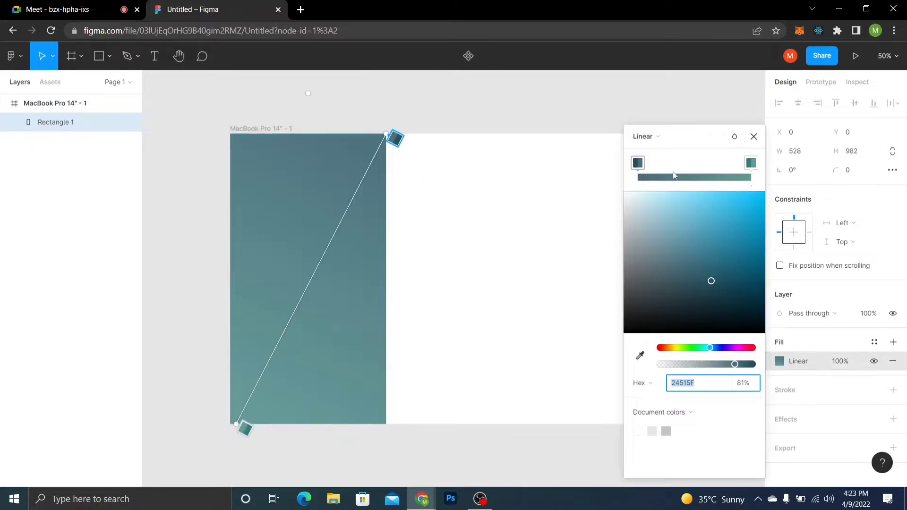
pyautogui.click(645, 136)
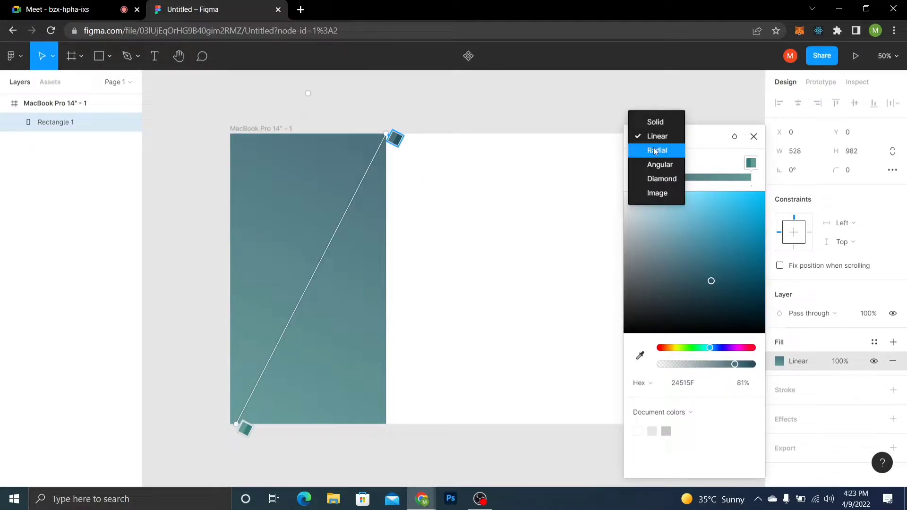
pyautogui.click(655, 151)
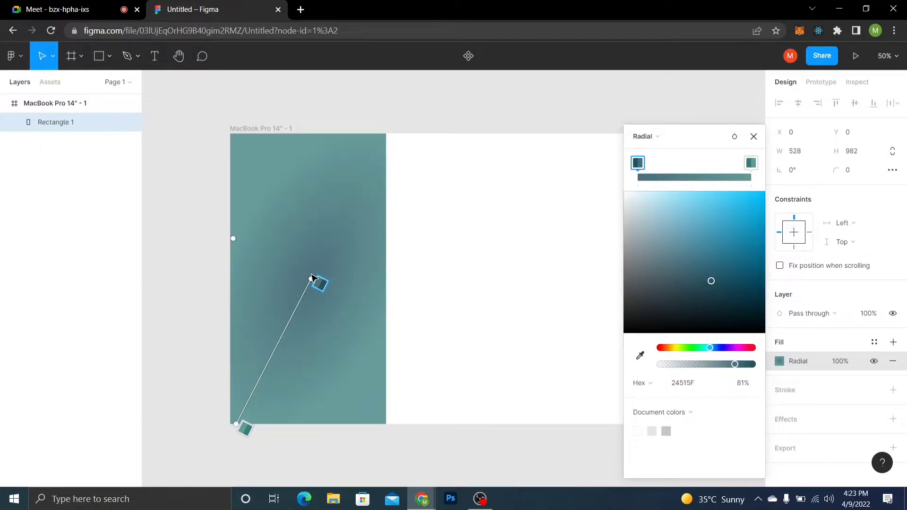
pyautogui.click(652, 141)
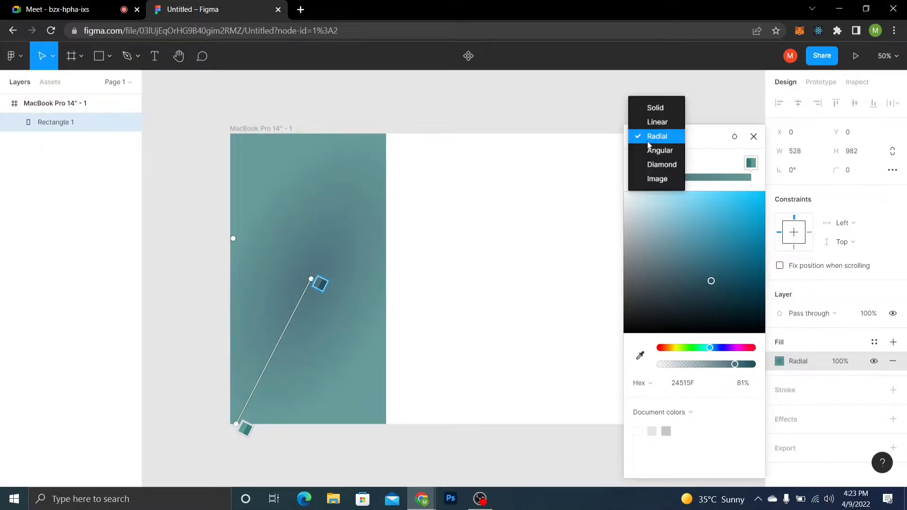
pyautogui.click(657, 122)
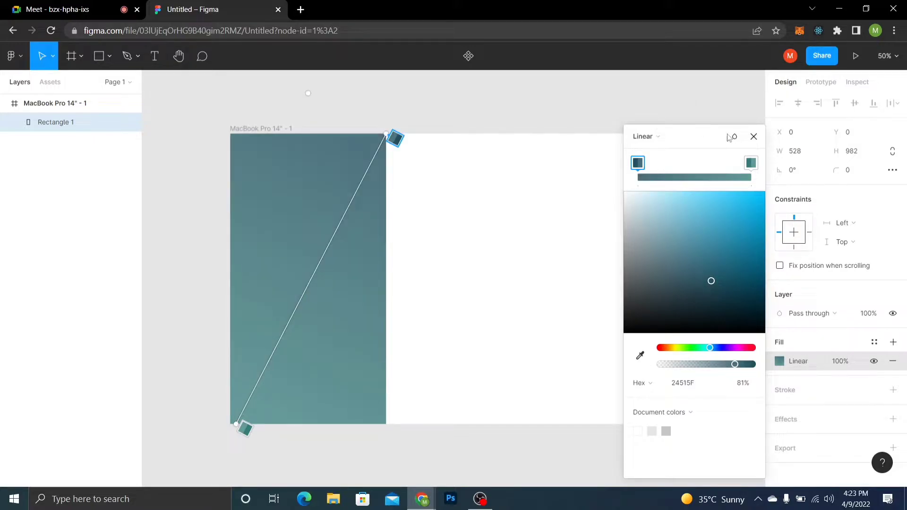
pyautogui.click(754, 136)
pyautogui.click(623, 145)
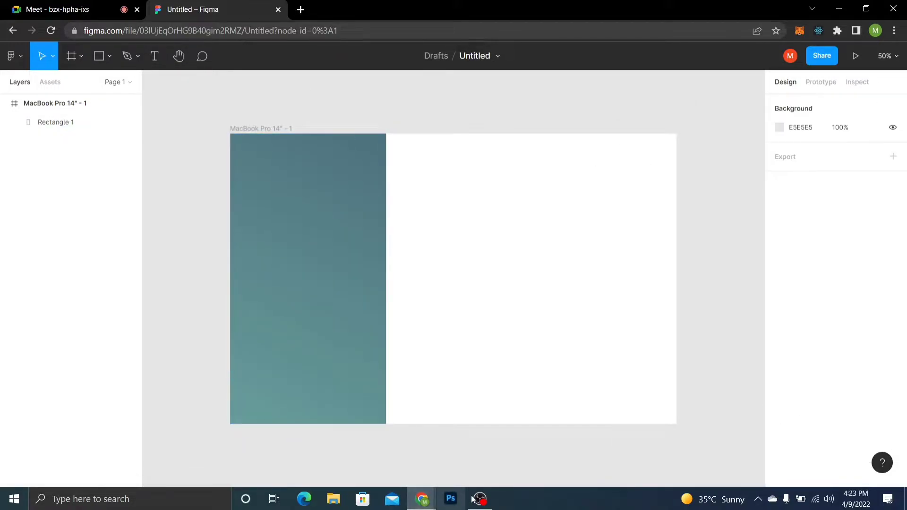
pyautogui.moveTo(422, 499)
pyautogui.click(398, 477)
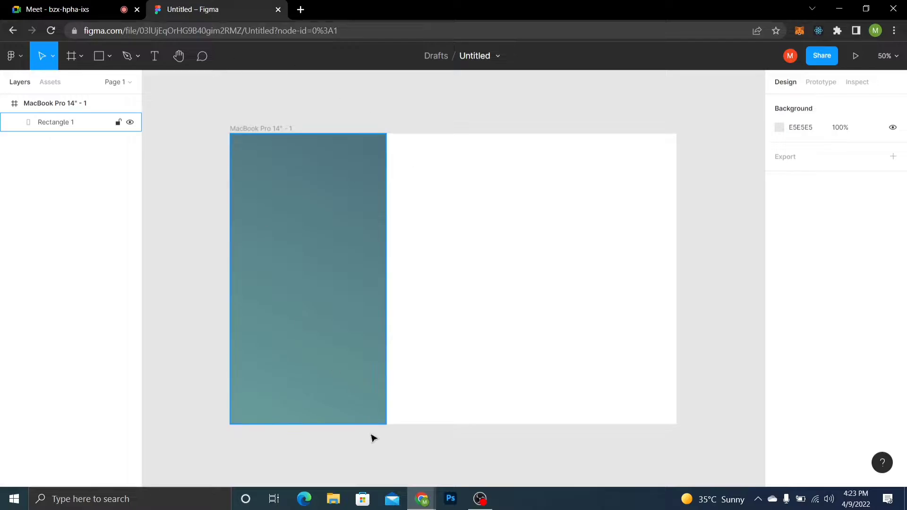
# Draw a grey rectangle about 662 × 576 overlapping the gradient panel's inner edge, centre it vertically in the frame and deselect it
pyautogui.click(4, 3)
pyautogui.click(100, 56)
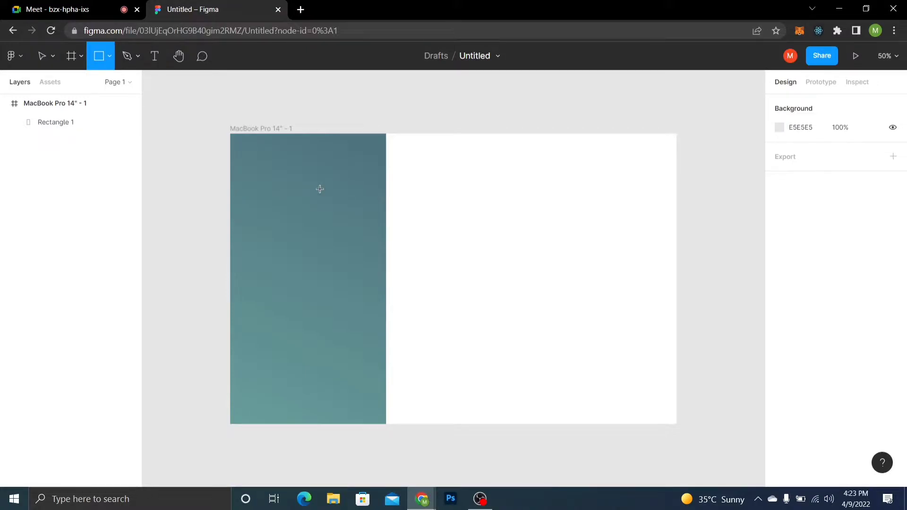
pyautogui.moveTo(320, 189); pyautogui.dragTo(515, 357)
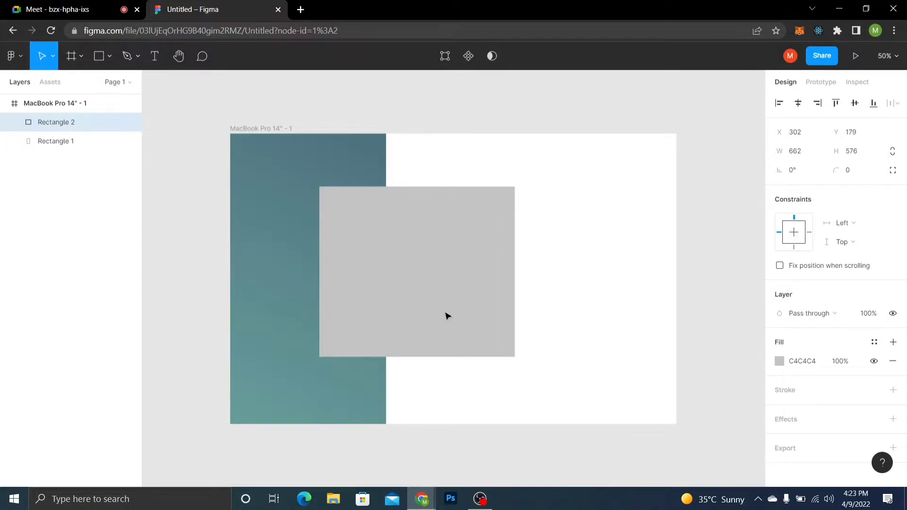
pyautogui.moveTo(448, 315); pyautogui.dragTo(444, 320)
pyautogui.click(376, 169)
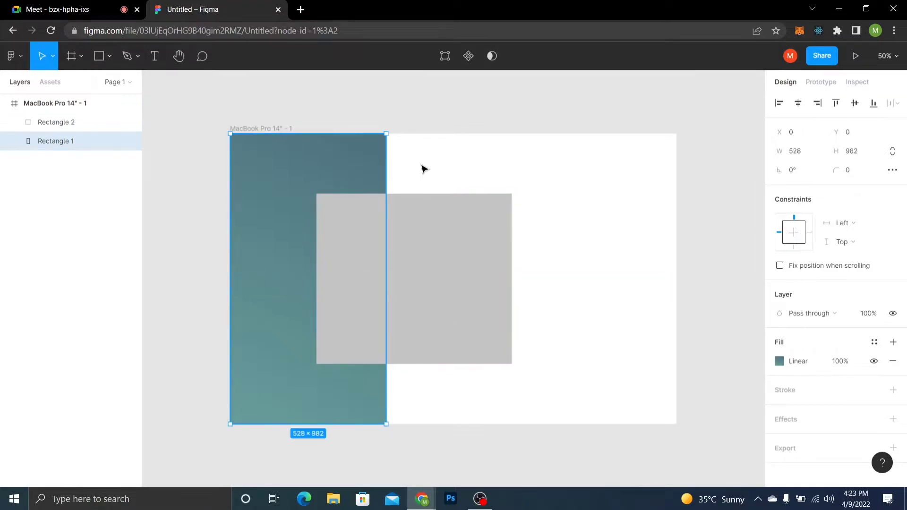
pyautogui.click(421, 168)
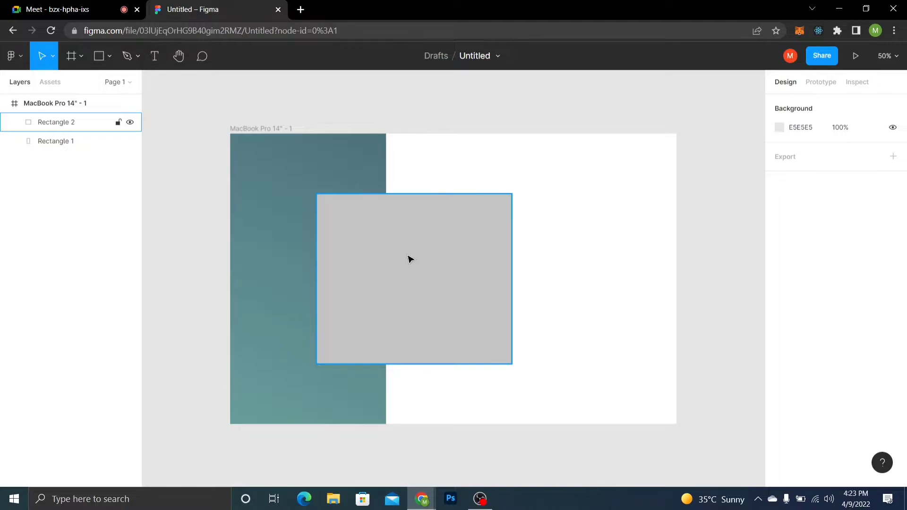
pyautogui.click(461, 258)
pyautogui.click(526, 258)
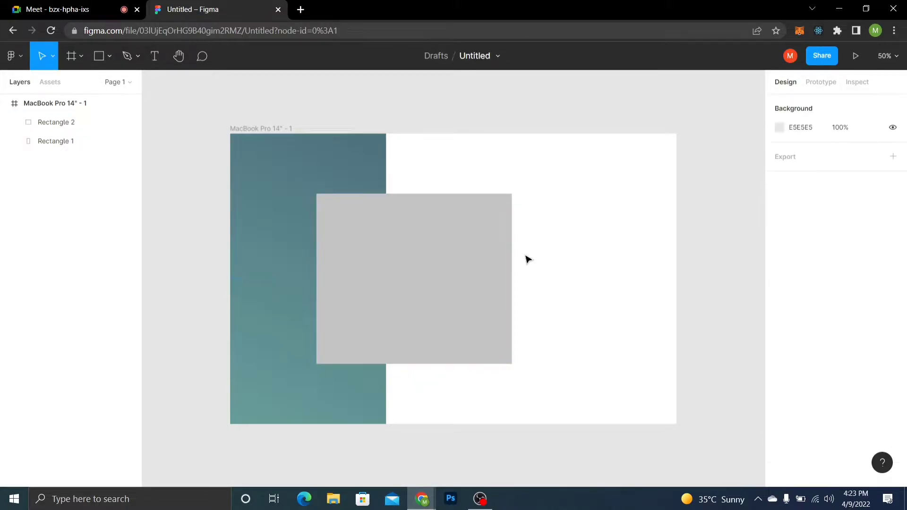
# Add a layout grid to the MacBook Pro frame, set it to 12 columns and deselect the frame
pyautogui.click(289, 130)
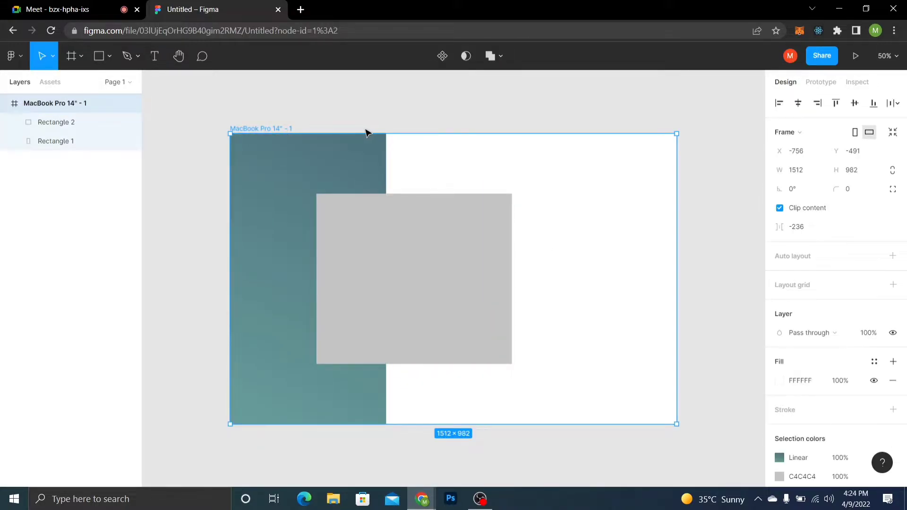
pyautogui.click(806, 288)
pyautogui.click(779, 304)
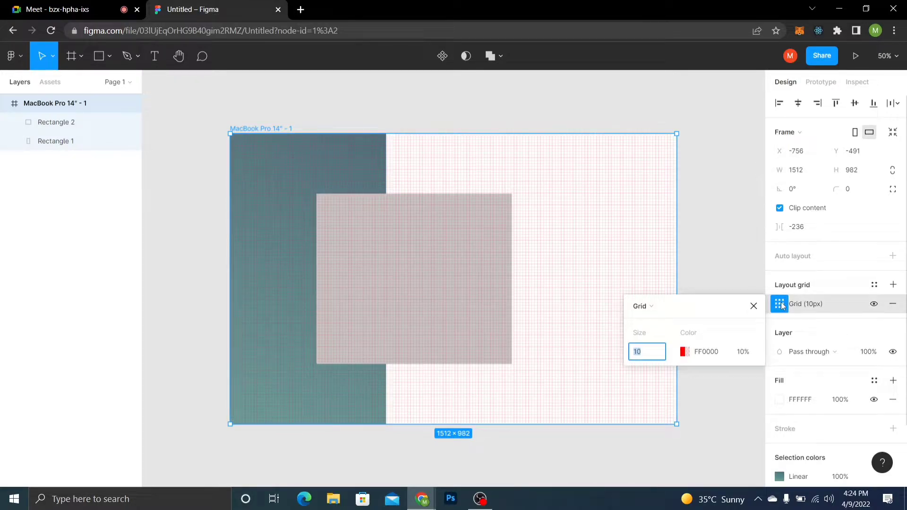
pyautogui.click(655, 308)
pyautogui.click(659, 322)
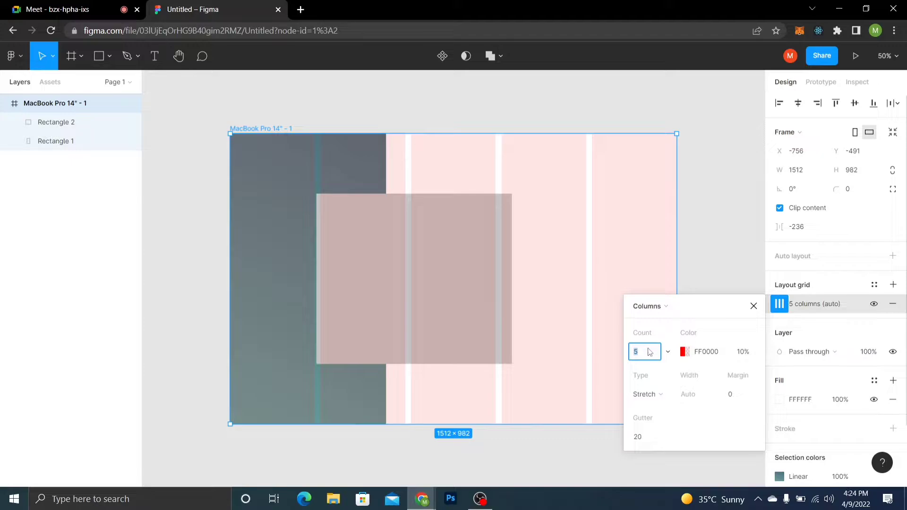
pyautogui.write('12')
pyautogui.press('Return')
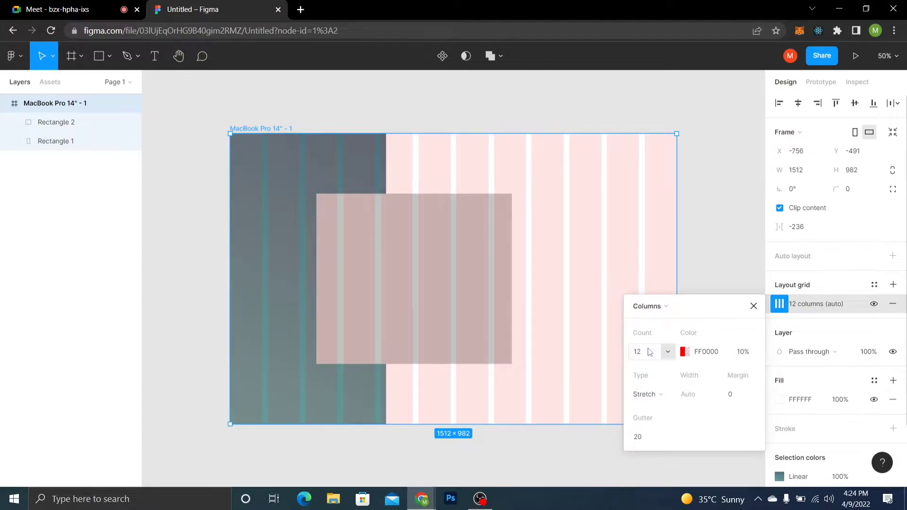
pyautogui.click(754, 307)
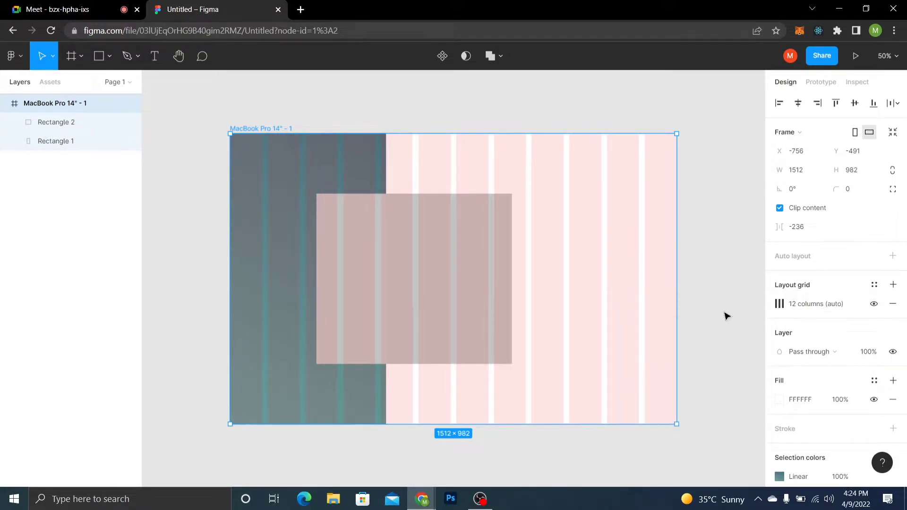
pyautogui.press('Escape')
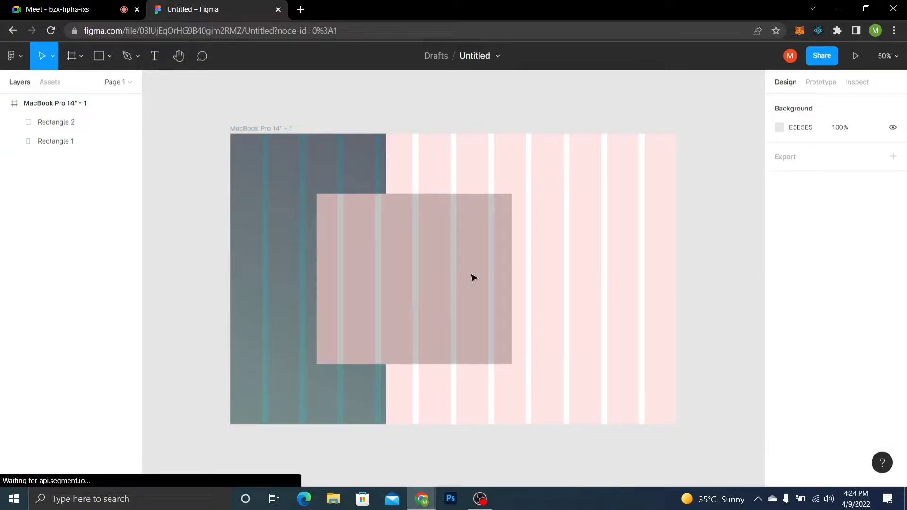
# Move the grey rectangle to X 255 so its left edge lines up with the start of the third grid column
pyautogui.click(383, 281)
pyautogui.moveTo(383, 282); pyautogui.dragTo(376, 281)
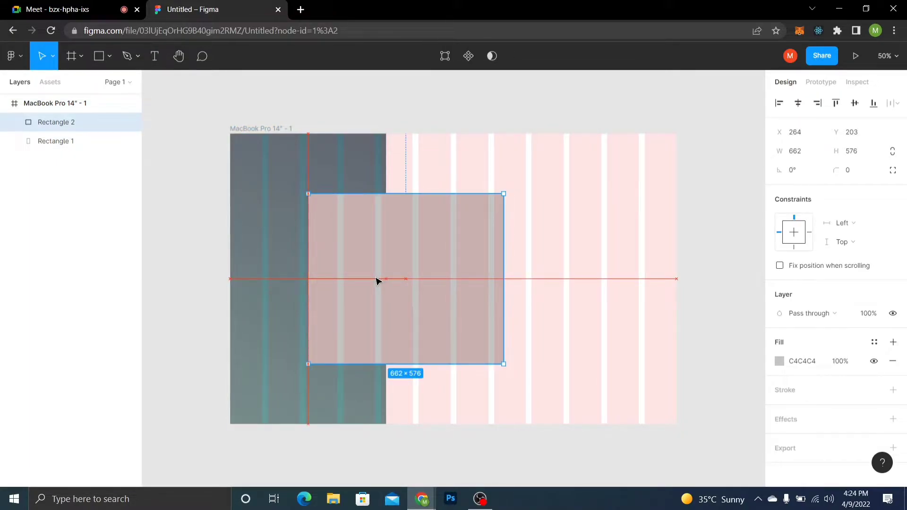
pyautogui.hotkey('ctrl', '+')
pyautogui.hotkey('ctrl', '+')
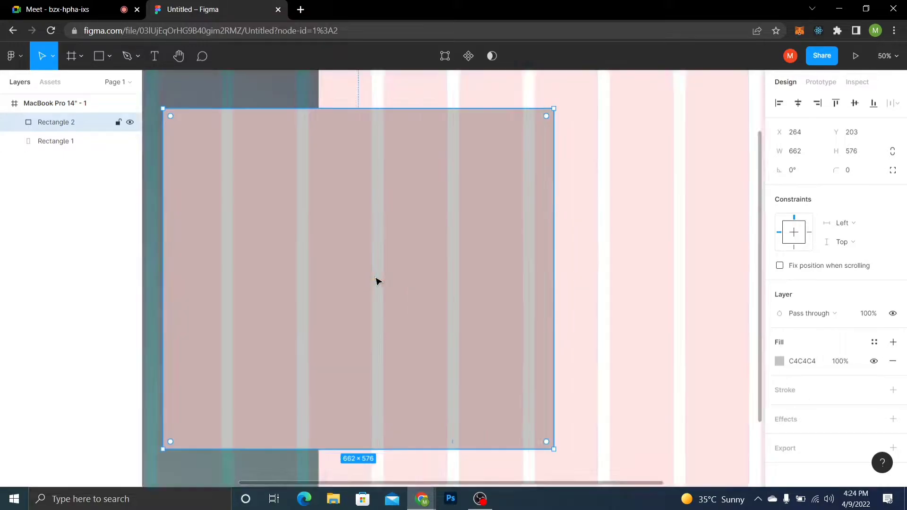
pyautogui.moveTo(330, 280); pyautogui.dragTo(704, 282)
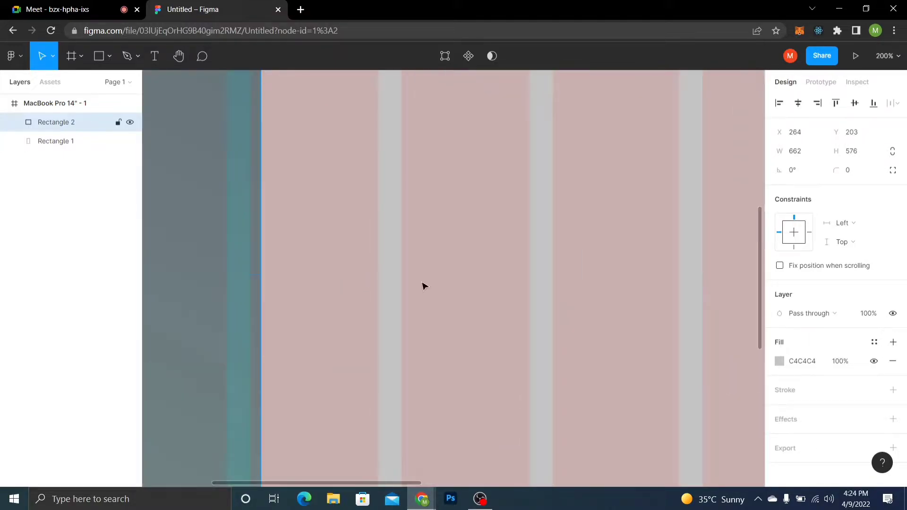
pyautogui.moveTo(412, 288); pyautogui.dragTo(406, 289)
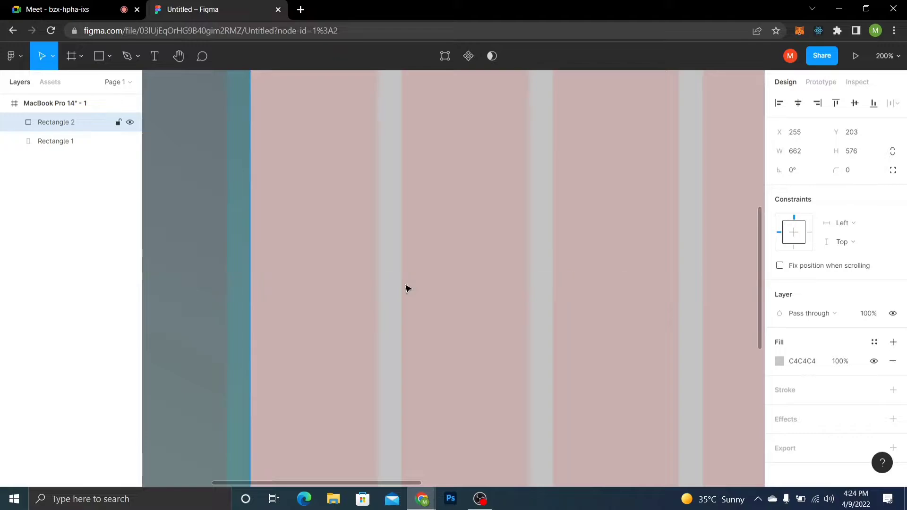
pyautogui.hotkey('ctrl', '-')
pyautogui.hotkey('ctrl', '-')
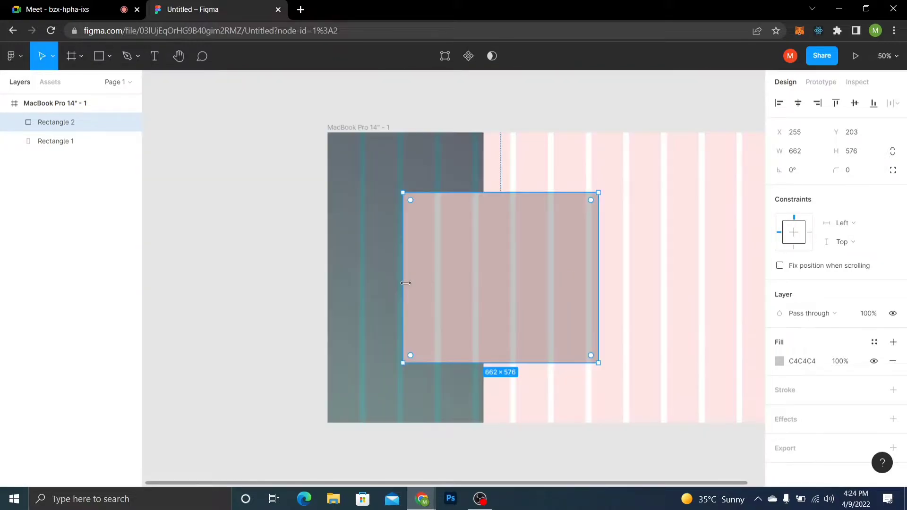
# Review the frame's column grid settings and available grid types, and close them without changes
pyautogui.click(377, 127)
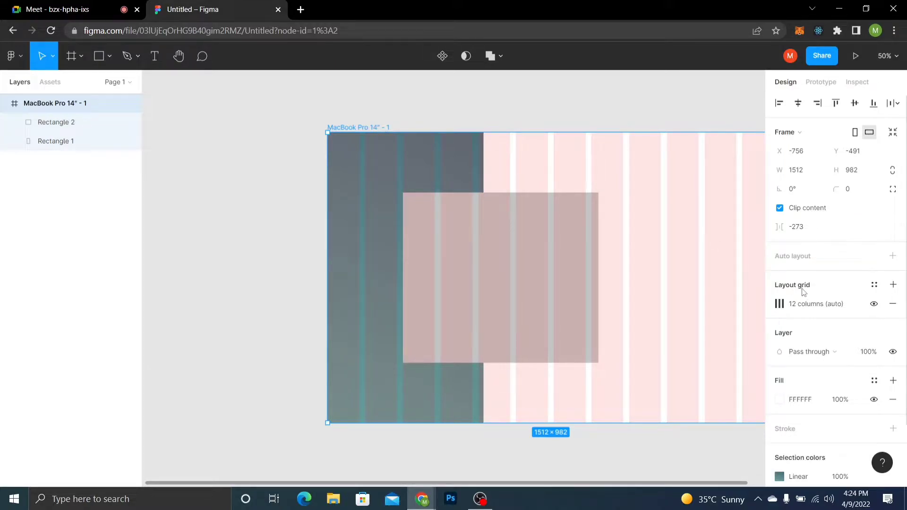
pyautogui.click(779, 304)
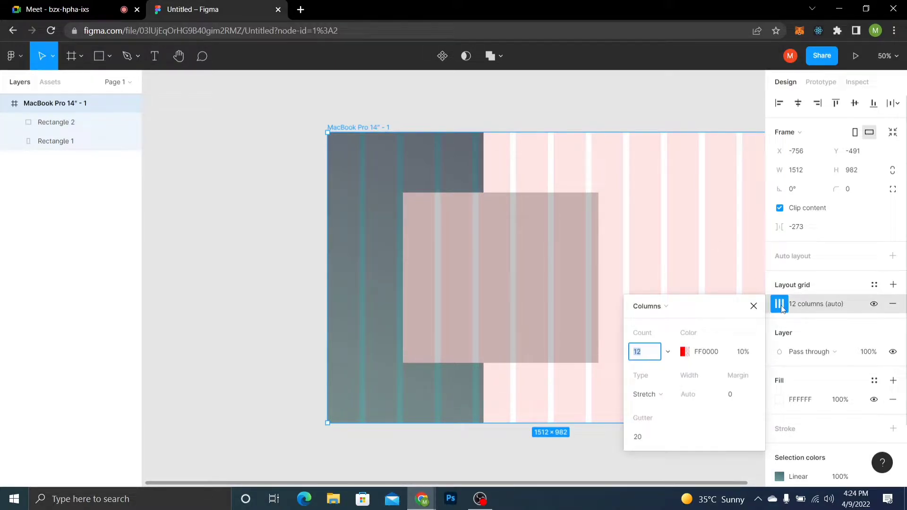
pyautogui.click(659, 313)
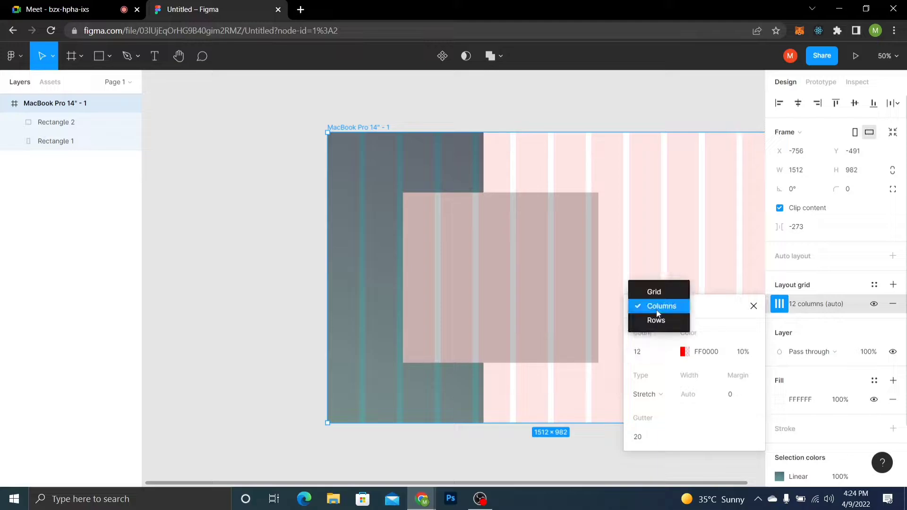
pyautogui.click(721, 315)
pyautogui.click(753, 306)
pyautogui.hscroll(4, 673, 307)
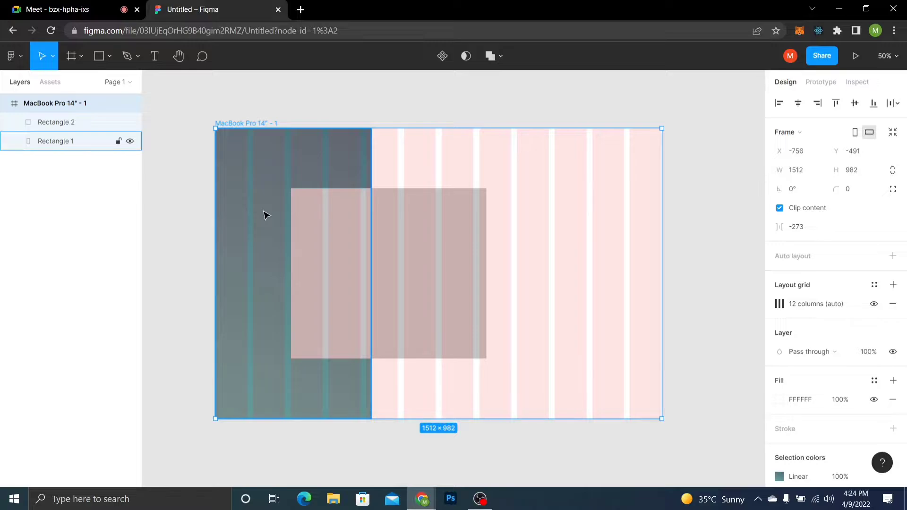
# Hide the MacBook Pro frame's 12-column layout grid
pyautogui.click(433, 230)
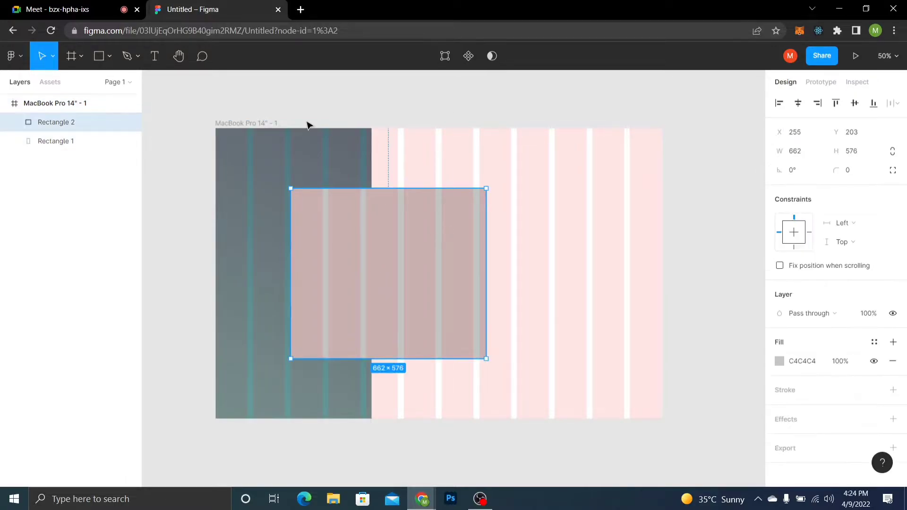
pyautogui.click(276, 125)
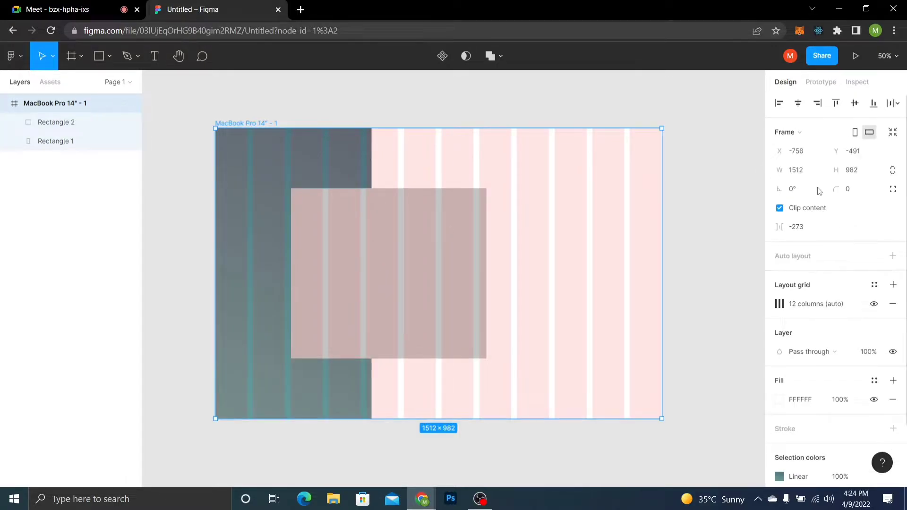
pyautogui.click(874, 304)
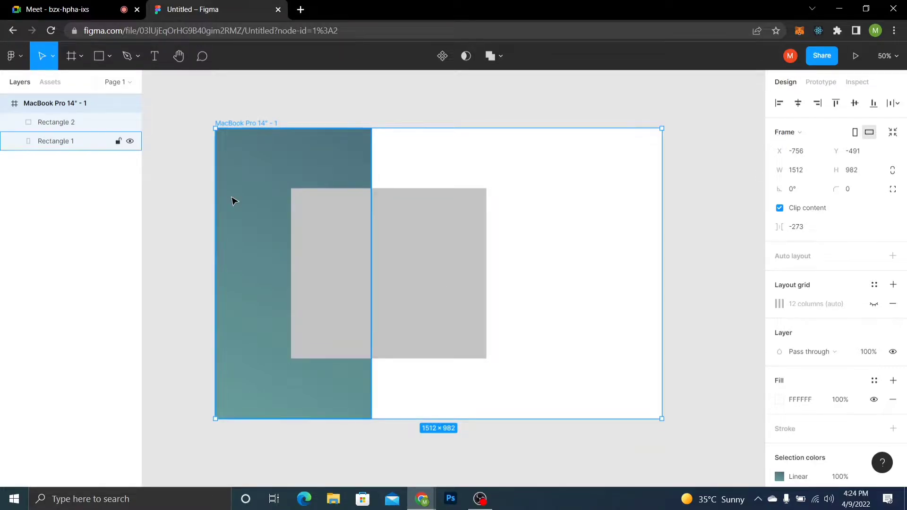
# Launch the Unsplash plugin and move its window away from the layers list
pyautogui.click(16, 56)
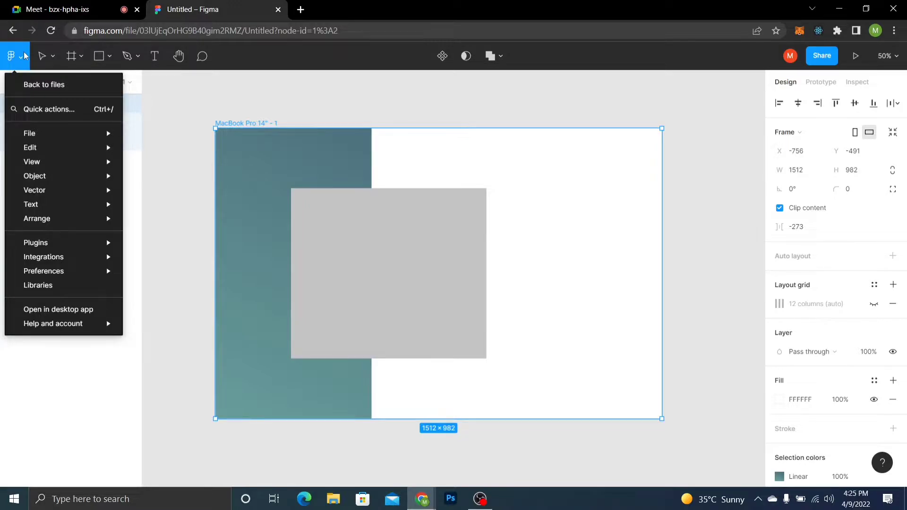
pyautogui.moveTo(77, 243)
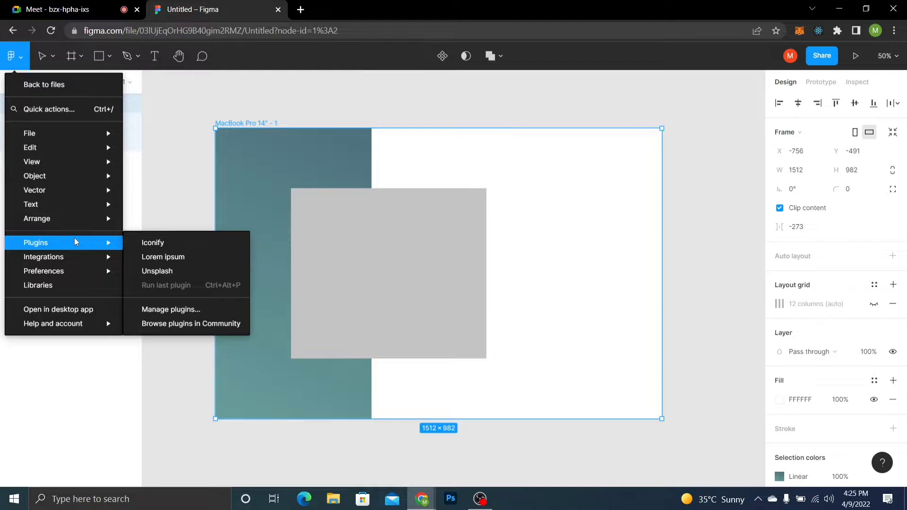
pyautogui.click(169, 273)
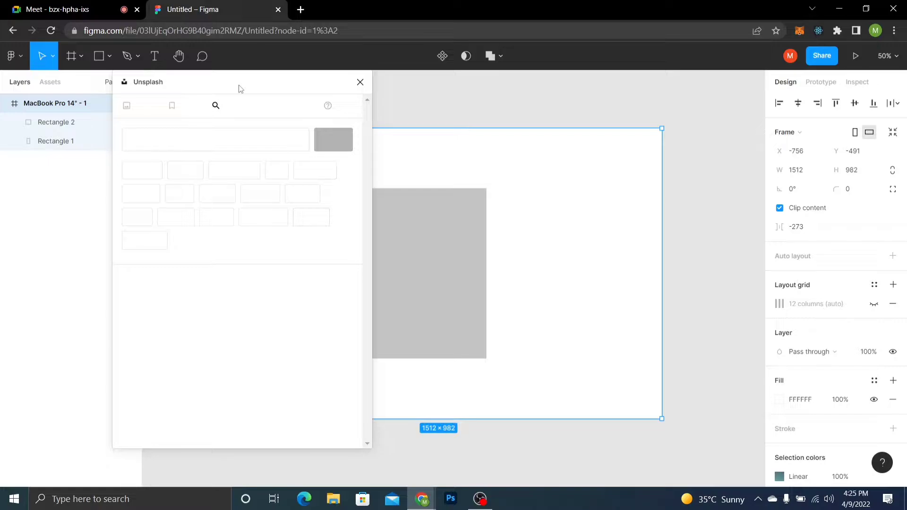
pyautogui.moveTo(238, 90); pyautogui.dragTo(326, 96)
# Search Unsplash for "parrots" and move the plugin window off the grey rectangle
pyautogui.click(300, 150)
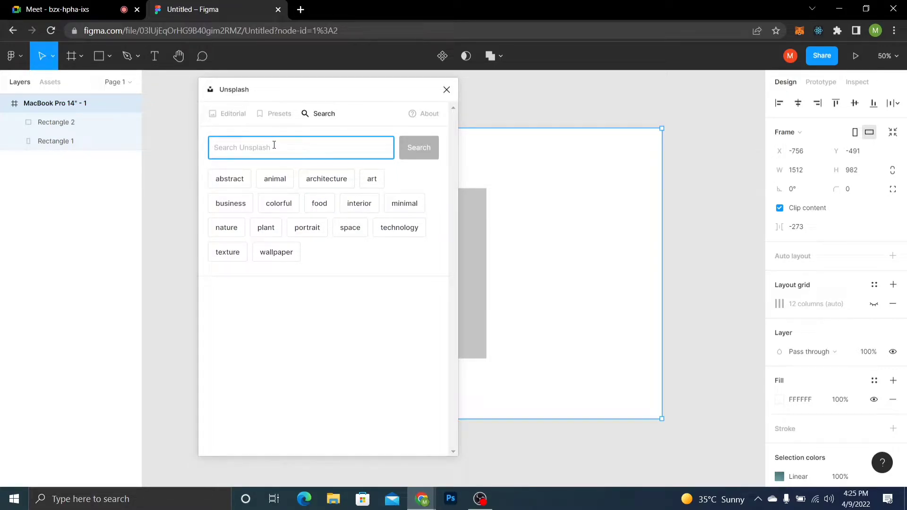
pyautogui.write('bl')
pyautogui.press('BackSpace')
pyautogui.write('parrots')
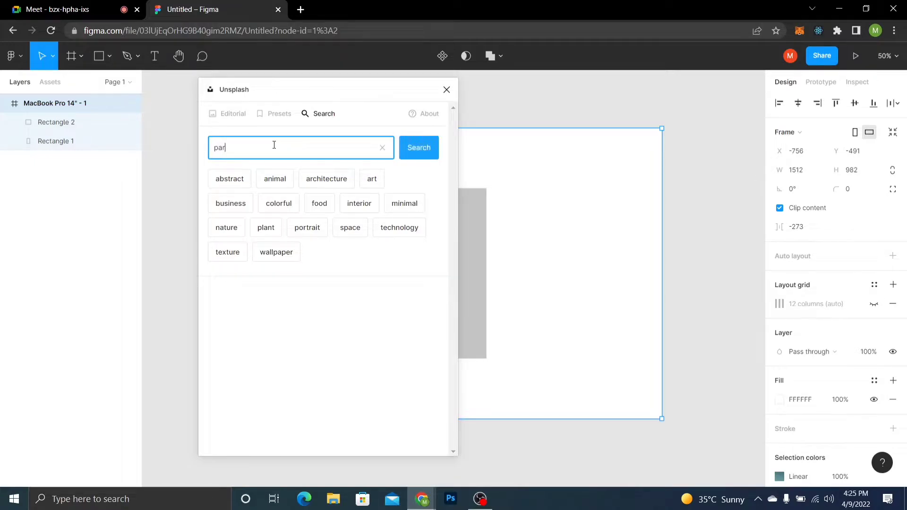
pyautogui.press('Return')
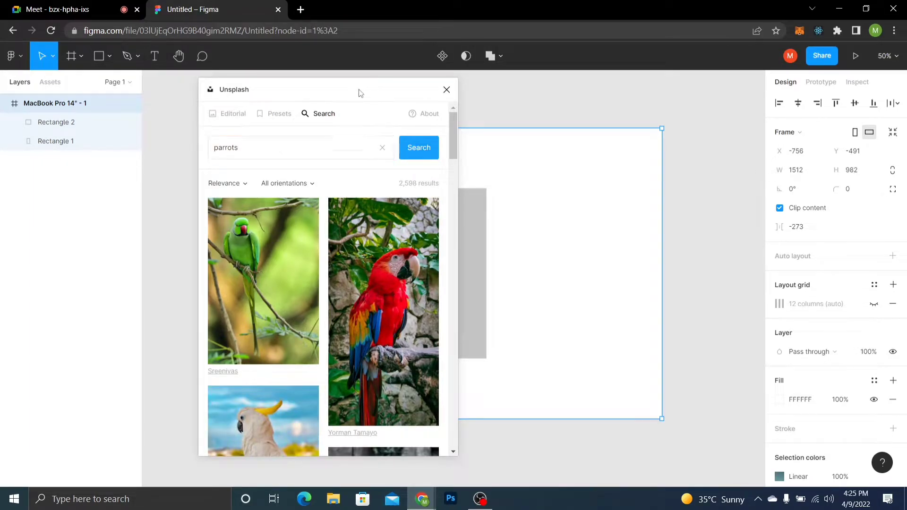
pyautogui.moveTo(378, 92); pyautogui.dragTo(682, 115)
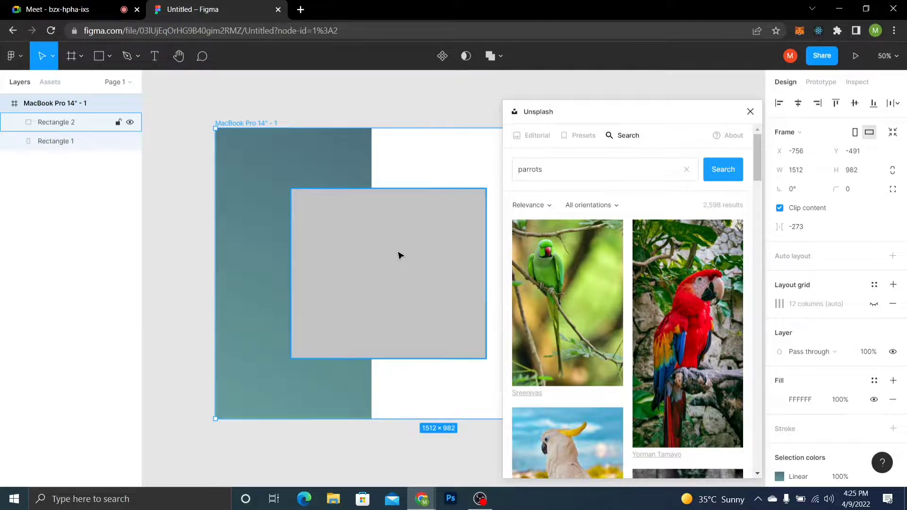
# Try filling the grey rectangle with the crested cockatiel photo on a black background and undo the fill
pyautogui.click(369, 245)
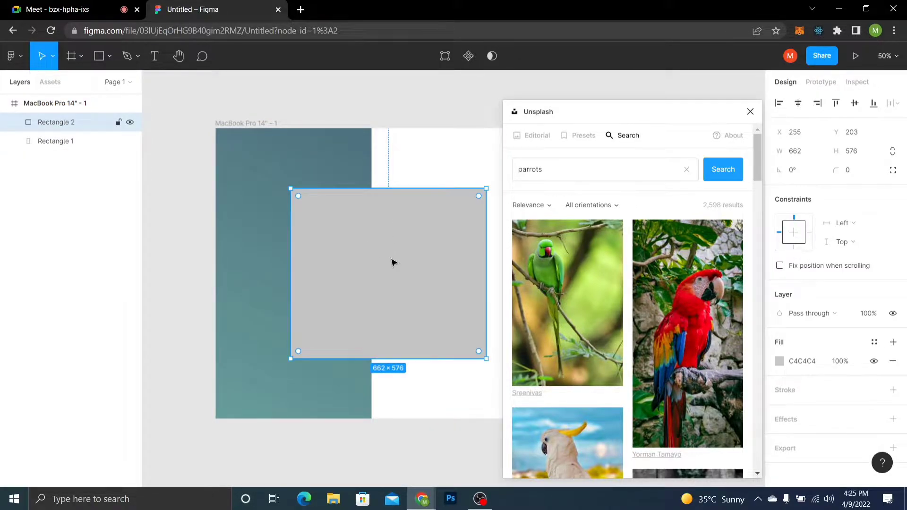
pyautogui.moveTo(757, 165); pyautogui.dragTo(766, 315)
pyautogui.click(698, 276)
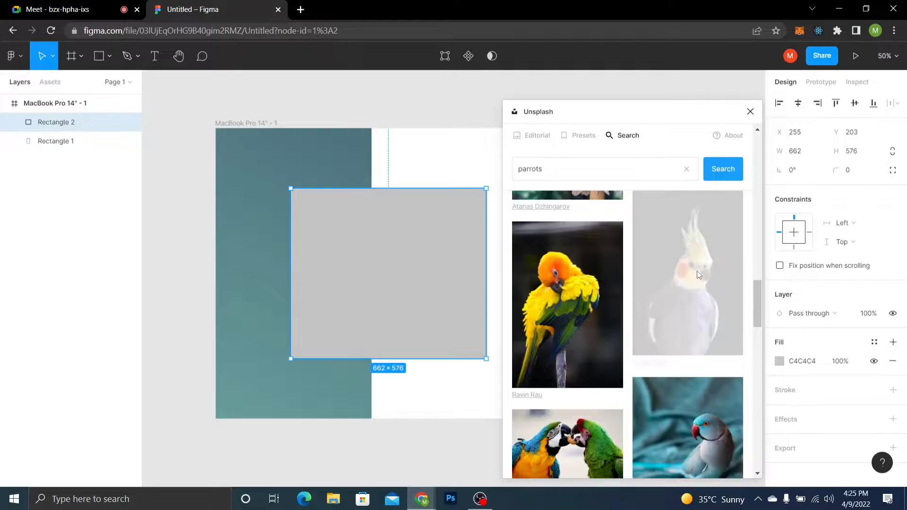
pyautogui.click(374, 291)
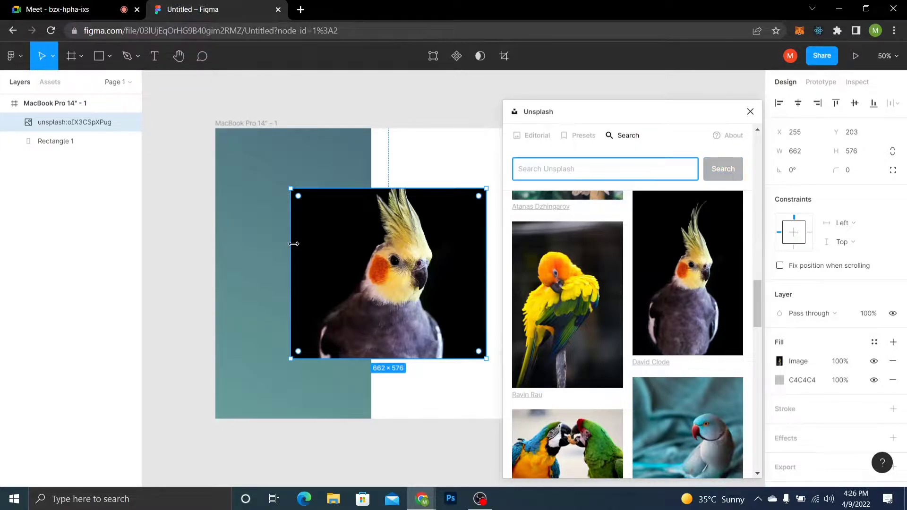
pyautogui.click(277, 247)
pyautogui.hotkey('ctrl', 'z')
# With nothing selected, insert the crested cockatiel photo from the search results as a separate image on the canvas
pyautogui.click(188, 246)
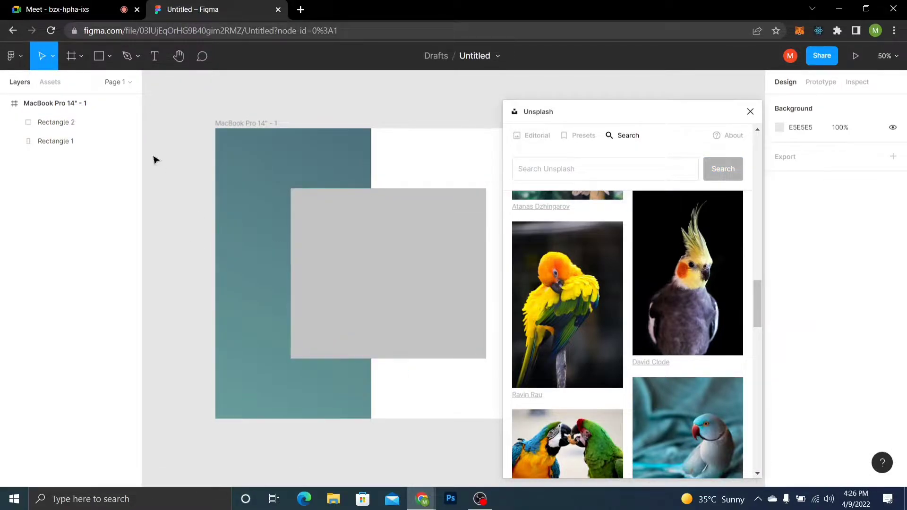
pyautogui.click(731, 301)
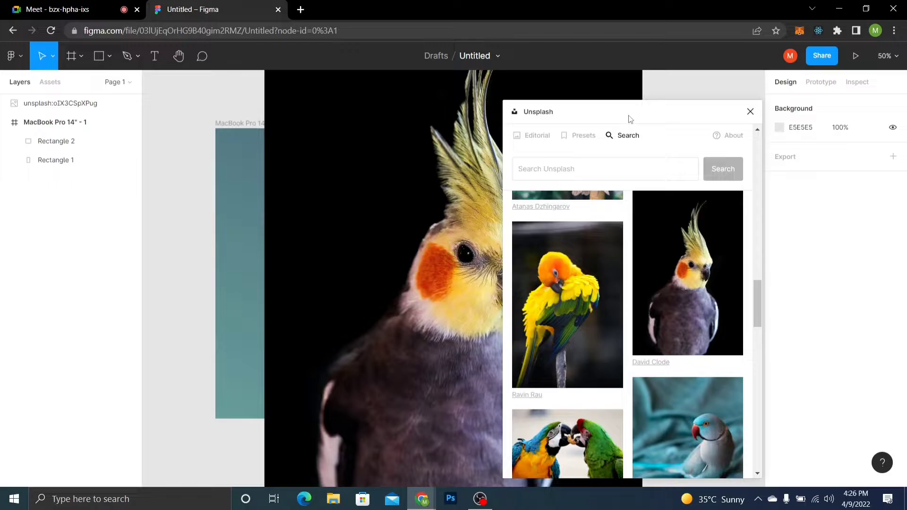
pyautogui.hotkey('ctrl', '-')
pyautogui.hotkey('ctrl', '-')
pyautogui.hotkey('ctrl', '-')
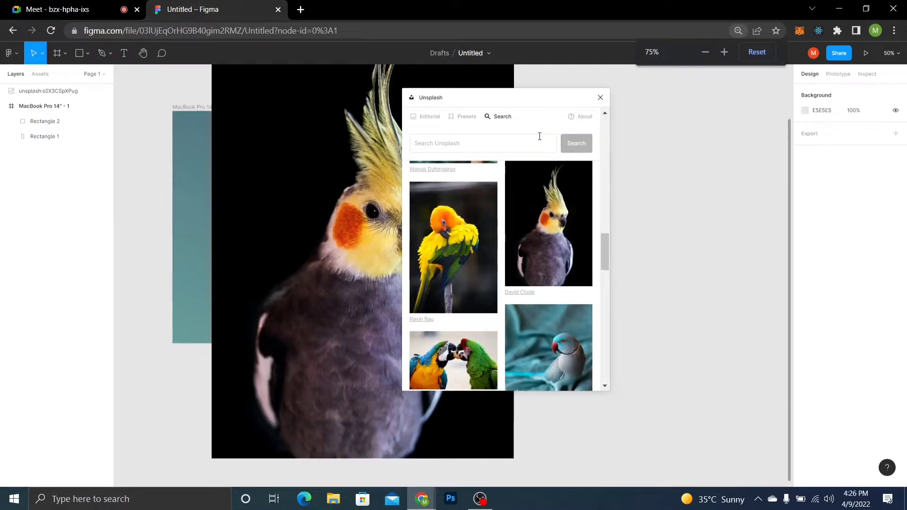
pyautogui.hotkey('ctrl', '-')
pyautogui.hotkey('ctrl', '-')
pyautogui.moveTo(506, 191); pyautogui.dragTo(624, 289)
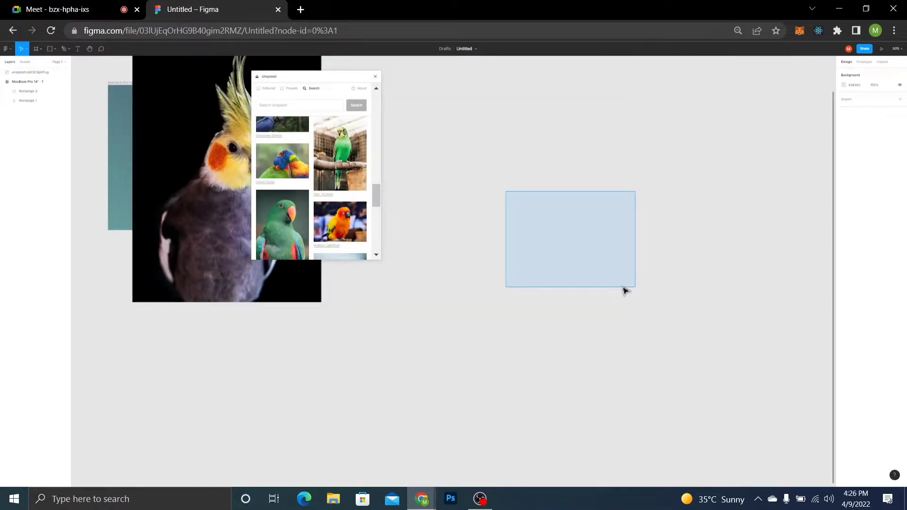
pyautogui.scroll(3, 624, 288)
pyautogui.hscroll(-4, 623, 288)
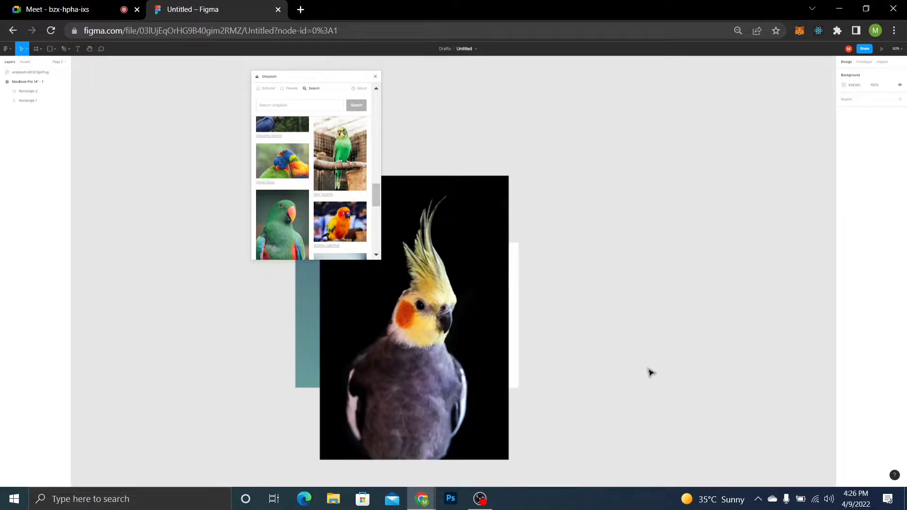
pyautogui.hotkey('ctrl', '+')
pyautogui.hotkey('ctrl', '+')
pyautogui.hotkey('ctrl', '+')
pyautogui.hotkey('ctrl', '+')
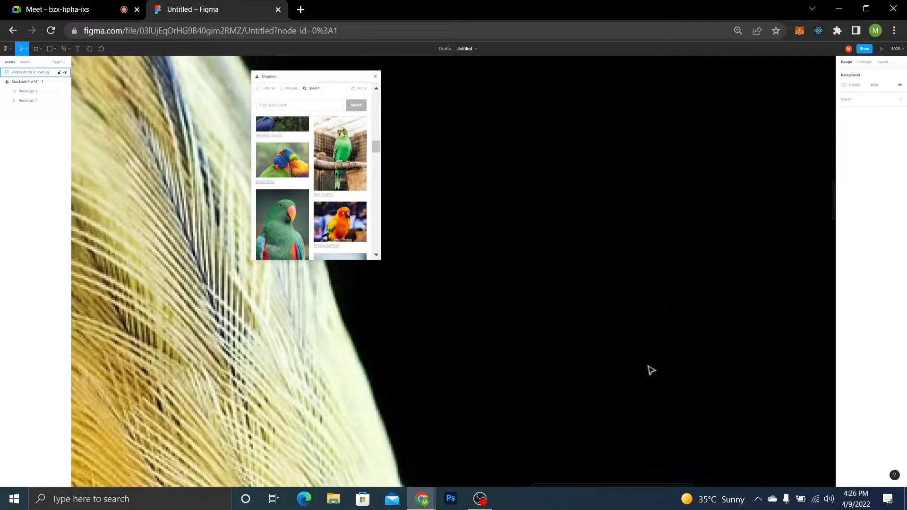
pyautogui.hotkey('ctrl', '-')
pyautogui.hotkey('ctrl', '-')
pyautogui.hotkey('ctrl', '-')
pyautogui.click(894, 30)
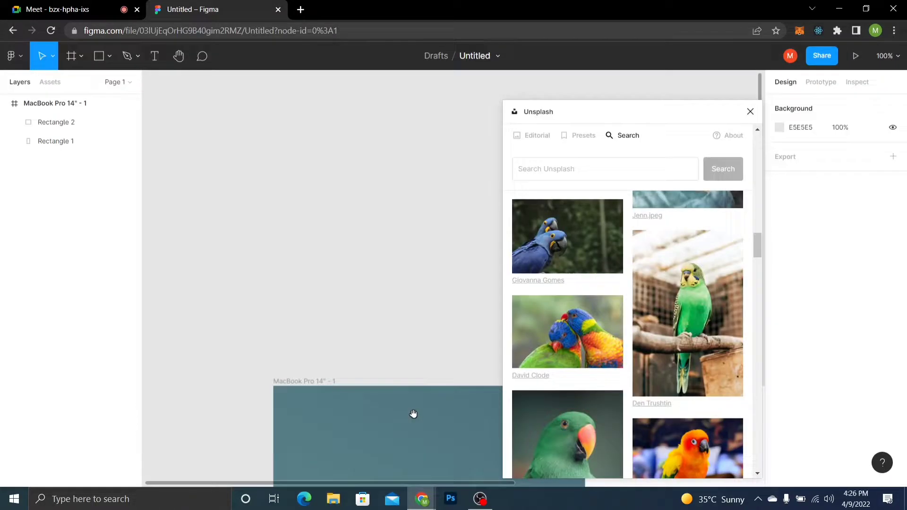
# Try filling the grey rectangle with the green parrot photo from the Unsplash results and shifting it to about X 264, Y 283
pyautogui.moveTo(413, 414); pyautogui.dragTo(383, 222)
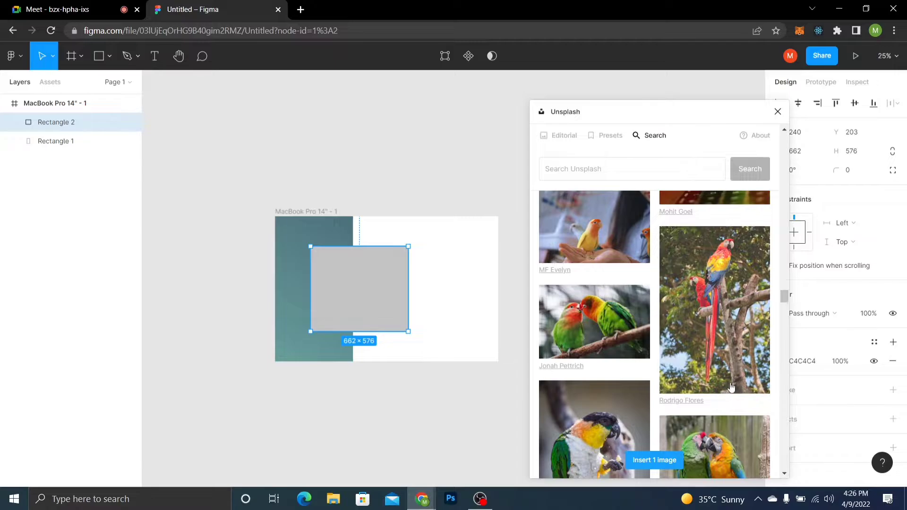
pyautogui.moveTo(784, 296); pyautogui.dragTo(785, 248)
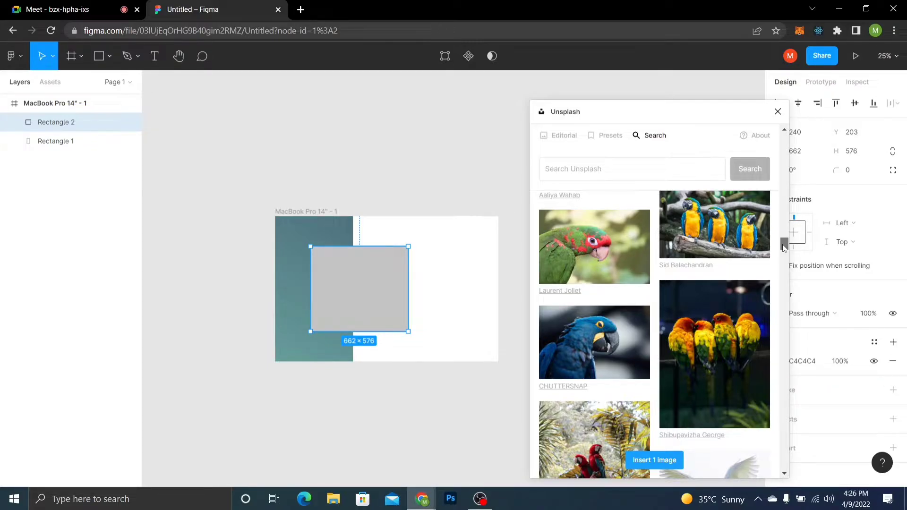
pyautogui.moveTo(783, 244); pyautogui.dragTo(783, 231)
pyautogui.click(576, 394)
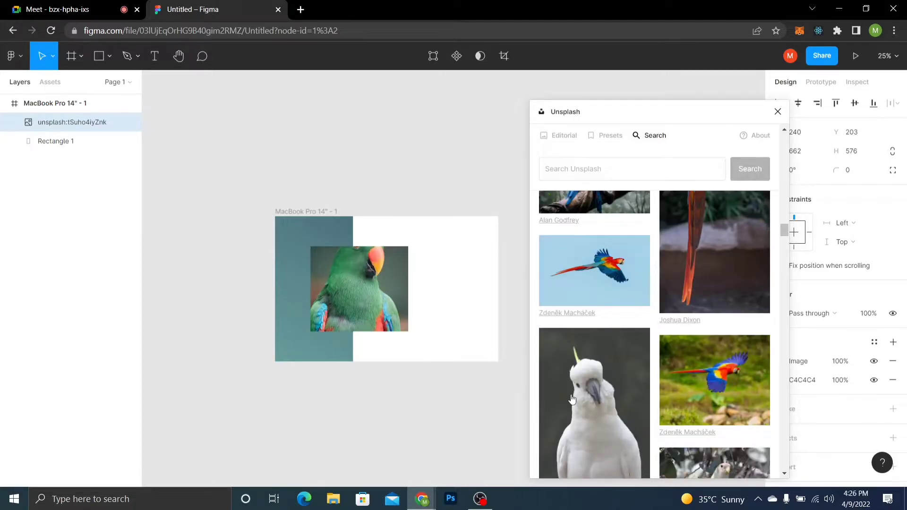
pyautogui.moveTo(372, 288); pyautogui.dragTo(375, 299)
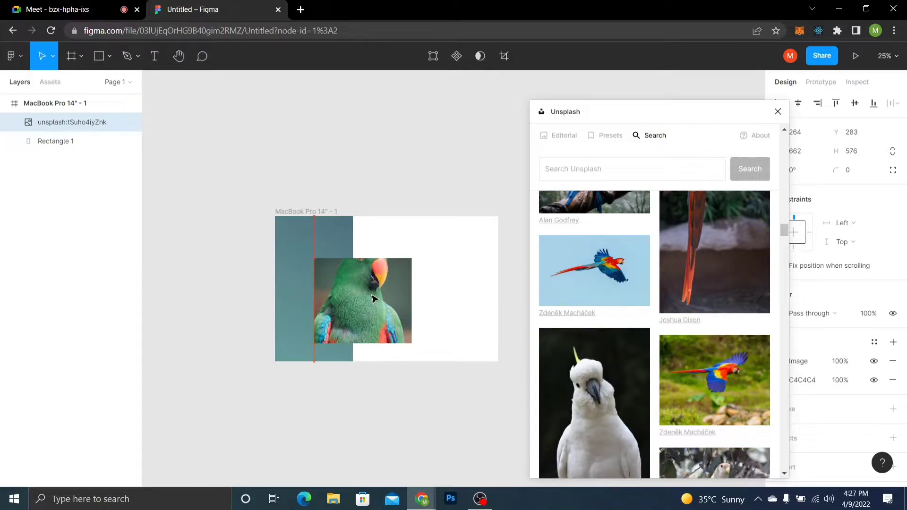
# Try filling the central rectangle with the white cockatoo photo on a dark background and close the Unsplash plugin
pyautogui.click(646, 450)
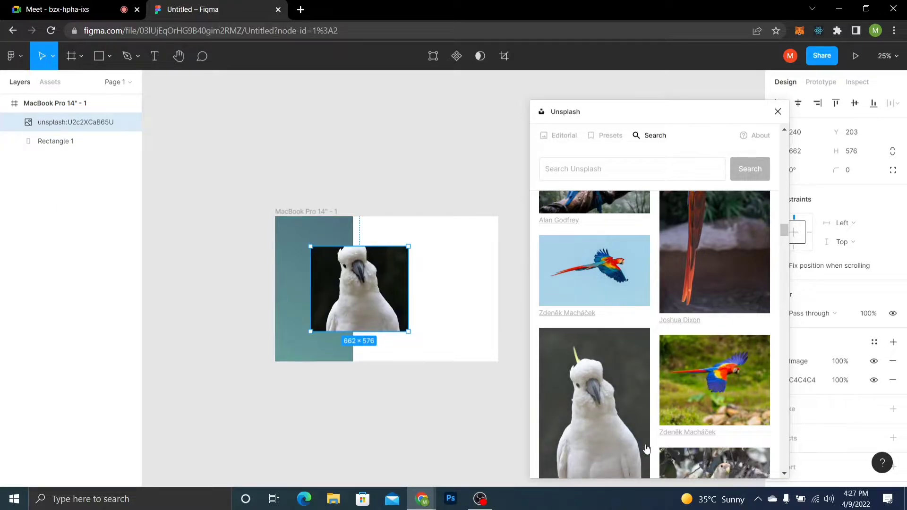
pyautogui.click(778, 112)
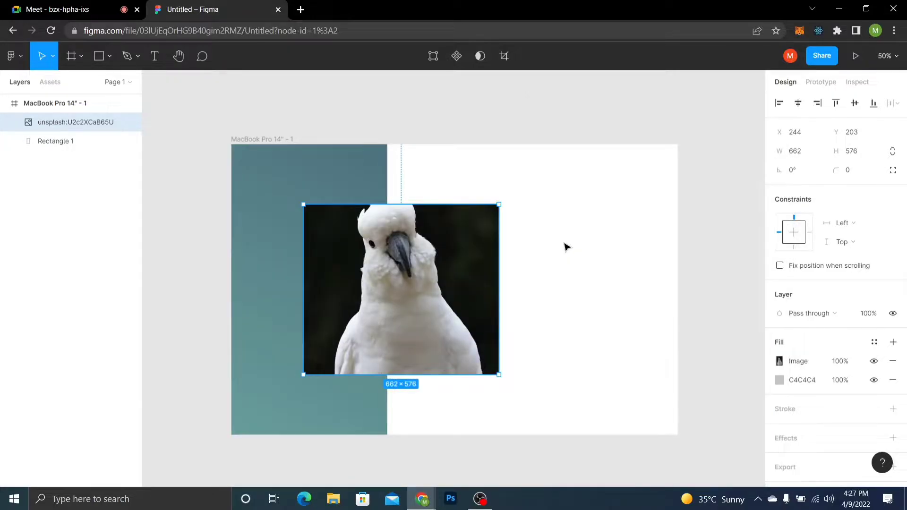
pyautogui.click(565, 244)
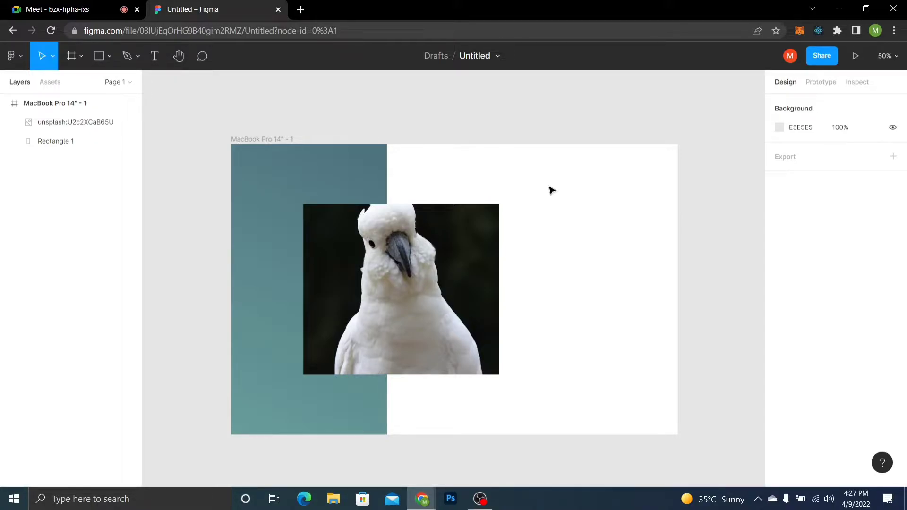
pyautogui.press('t')
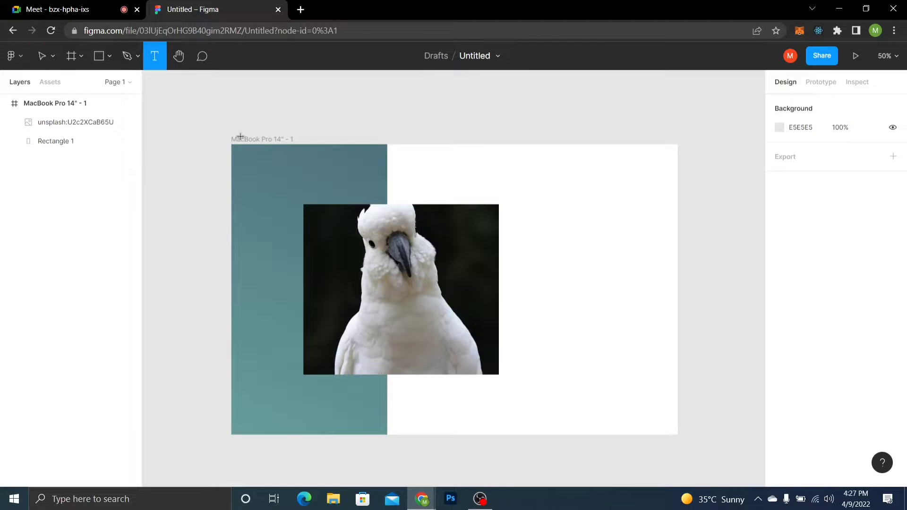
pyautogui.click(43, 56)
pyautogui.click(262, 139)
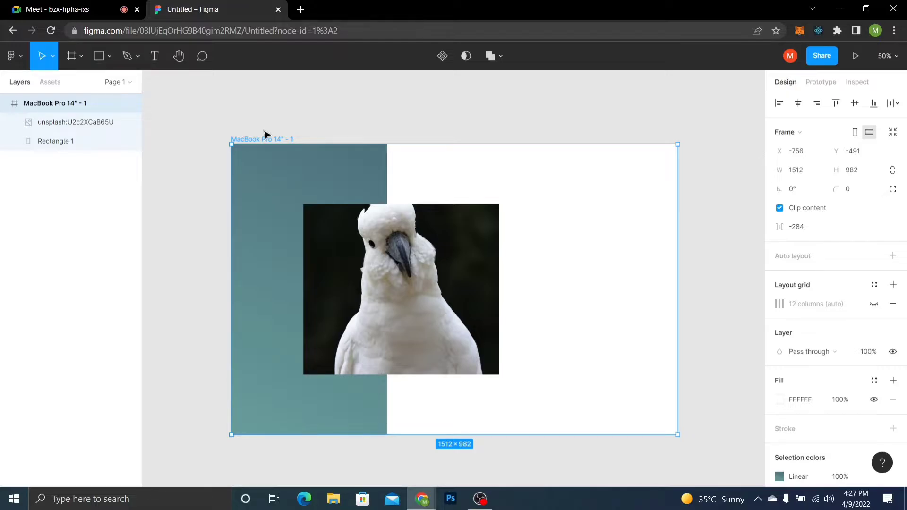
# Try repositioning the cockatoo image to about X 254, Y 221 while opening its image fill settings
pyautogui.doubleClick(425, 264)
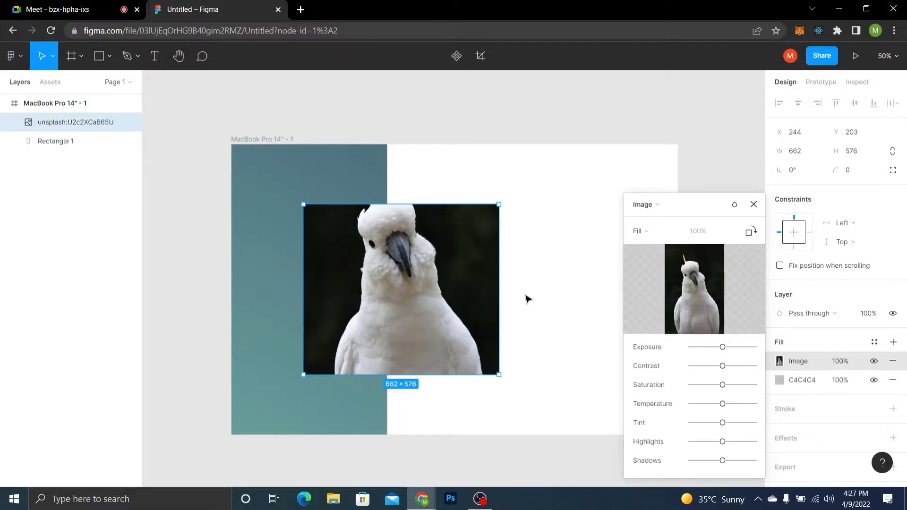
pyautogui.click(461, 300)
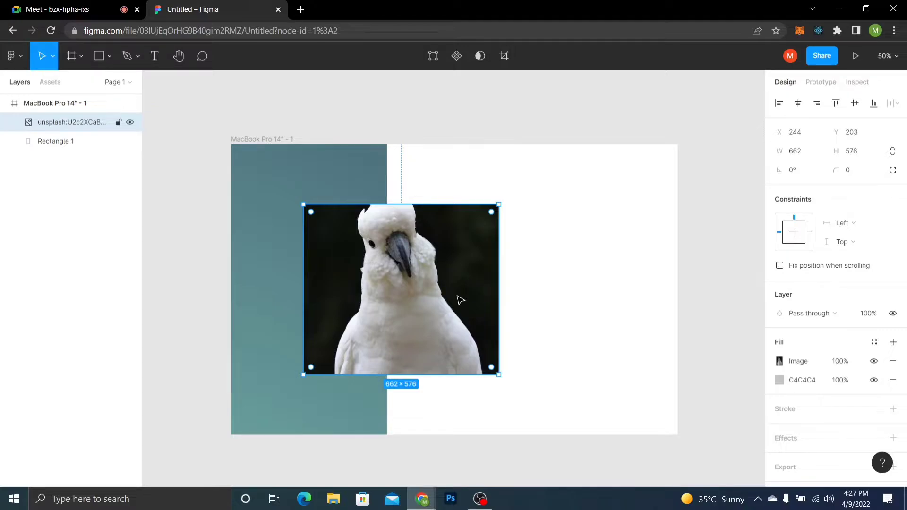
pyautogui.moveTo(449, 280); pyautogui.dragTo(428, 310)
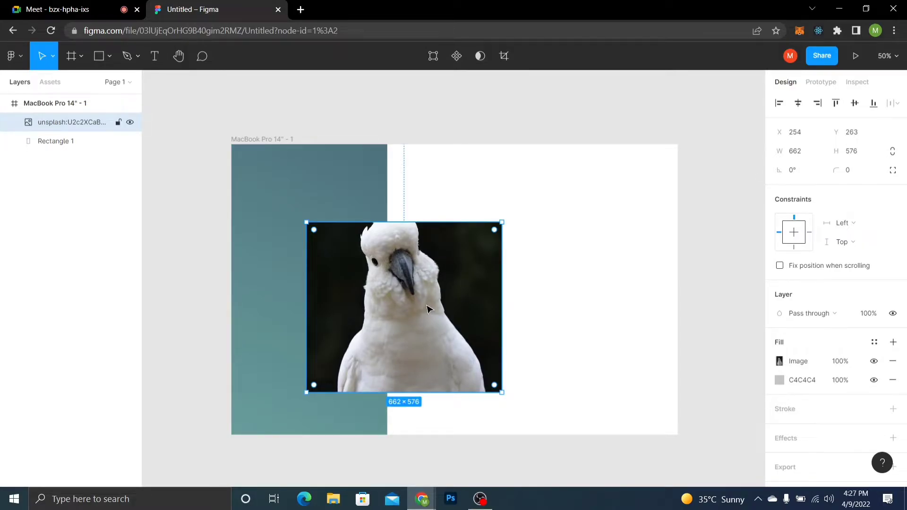
pyautogui.doubleClick(428, 310)
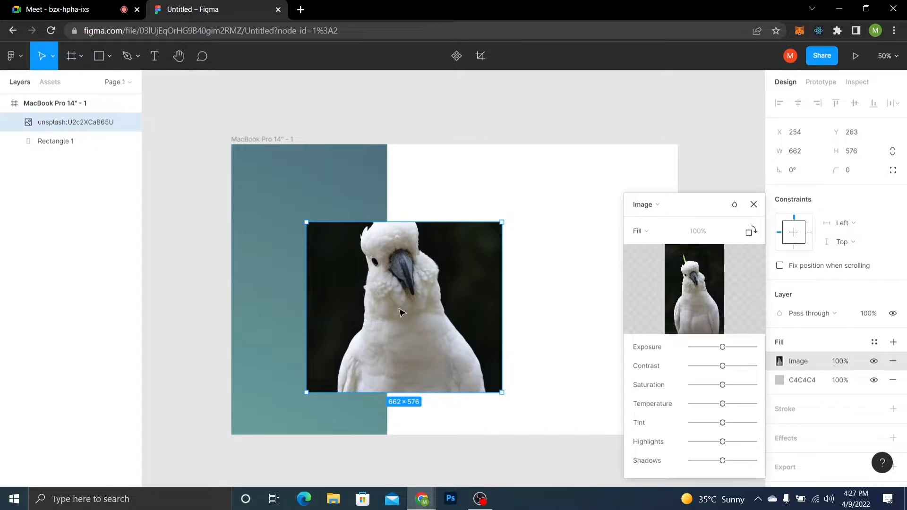
pyautogui.moveTo(401, 312); pyautogui.dragTo(401, 302)
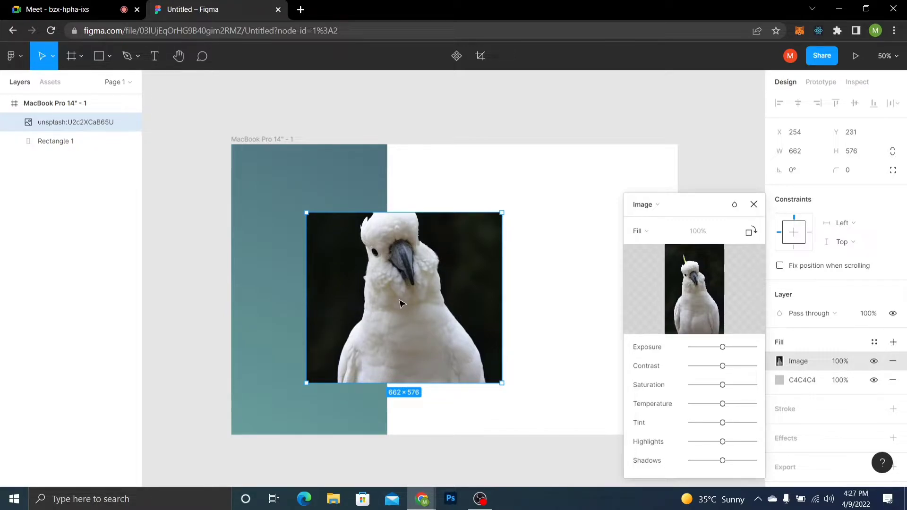
pyautogui.moveTo(401, 302)
pyautogui.mouseDown()
pyautogui.moveTo(400, 310)
pyautogui.moveTo(402, 301)
pyautogui.mouseUp()
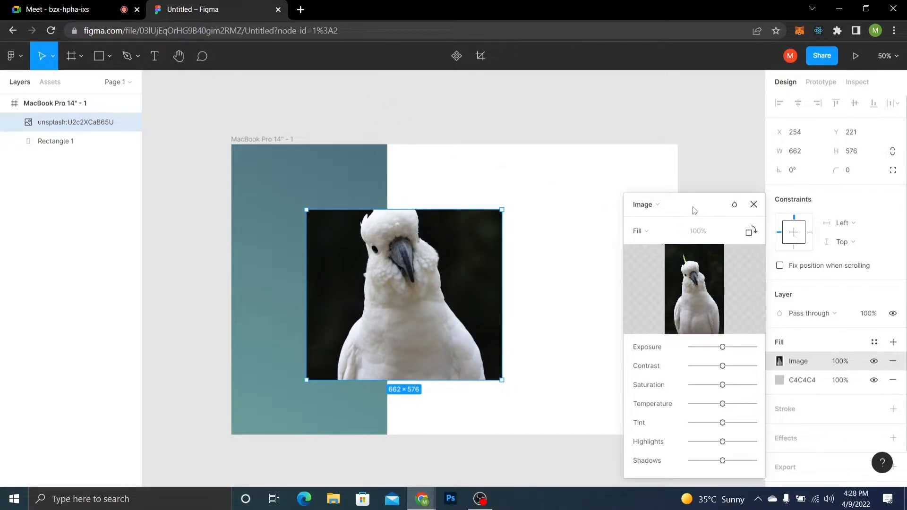
# Leave the image fill settings and try moving the cockatoo image to about X 246, Y 203
pyautogui.moveTo(694, 210); pyautogui.dragTo(685, 157)
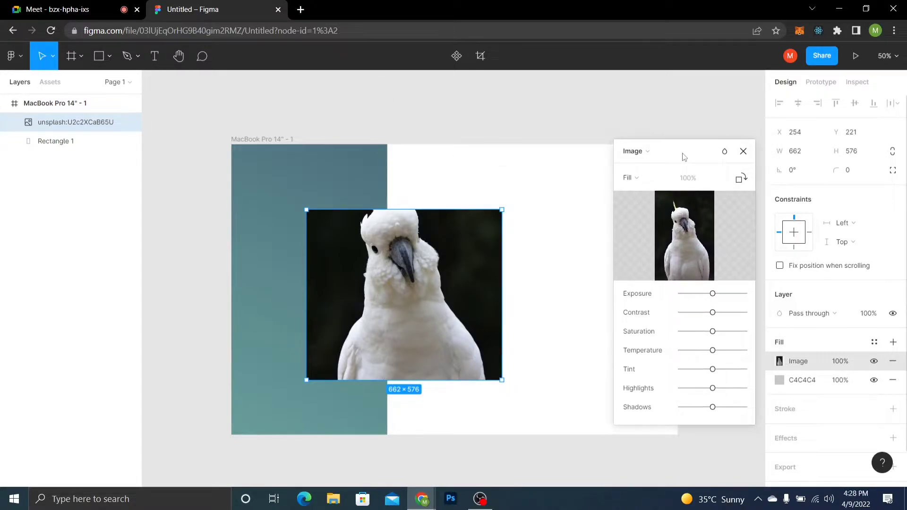
pyautogui.doubleClick(357, 330)
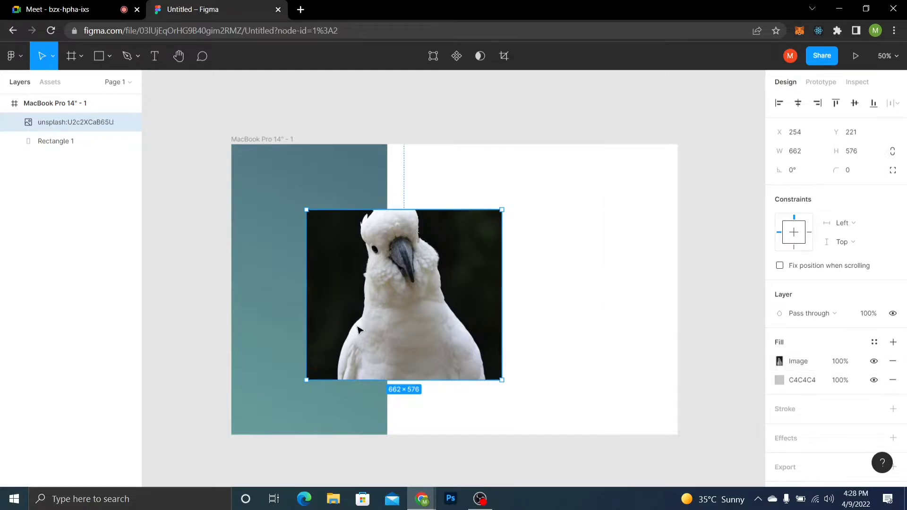
pyautogui.click(312, 374)
pyautogui.moveTo(388, 335)
pyautogui.mouseDown()
pyautogui.moveTo(390, 352)
pyautogui.moveTo(386, 331)
pyautogui.mouseUp()
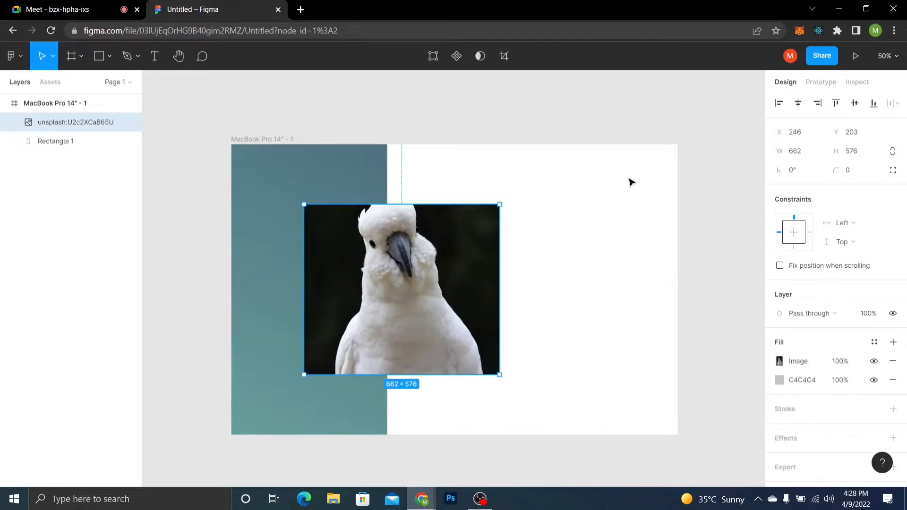
pyautogui.click(236, 139)
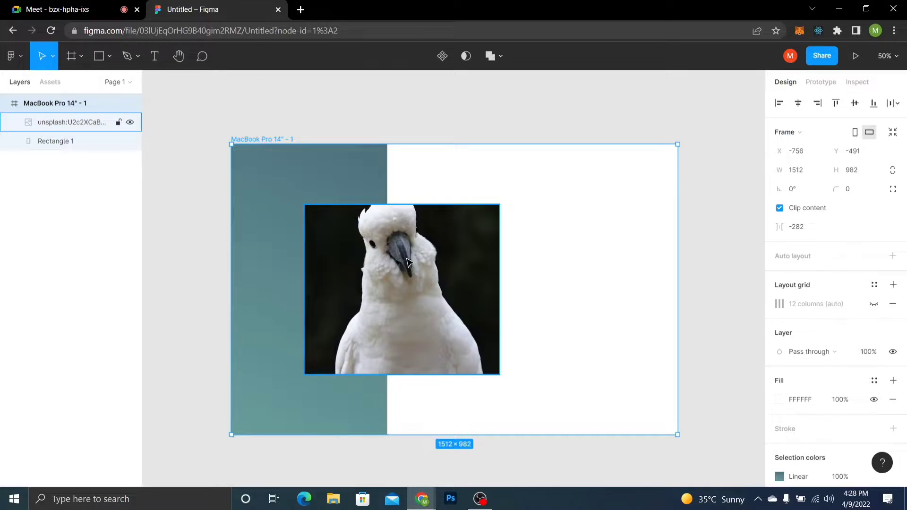
pyautogui.click(403, 243)
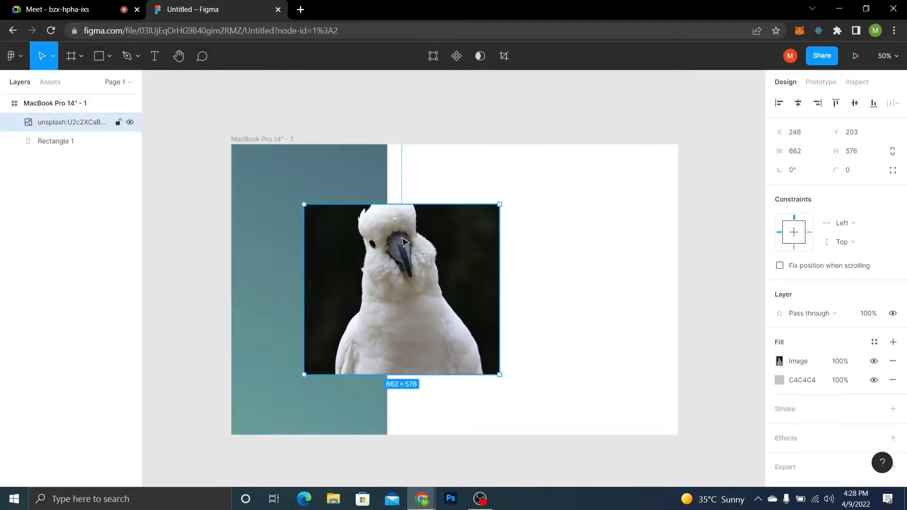
pyautogui.click(522, 249)
pyautogui.doubleClick(463, 249)
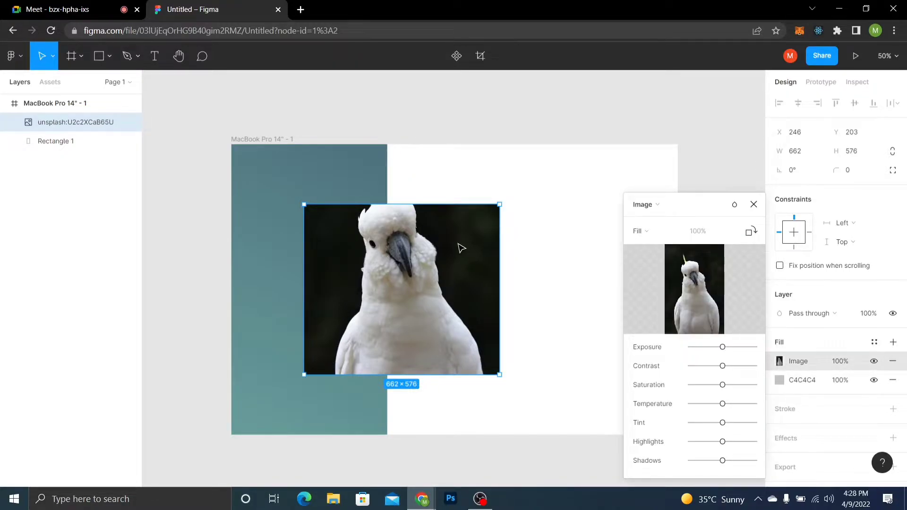
pyautogui.press('Escape')
# Undo the cockatoo image moves, the photo fill and the last move of the plain grey rectangle
pyautogui.hotkey('ctrl', 'z')
pyautogui.hotkey('ctrl', 'z')
pyautogui.hotkey('ctrl', 'z')
pyautogui.hotkey('ctrl', 'z')
pyautogui.hotkey('ctrl', 'z')
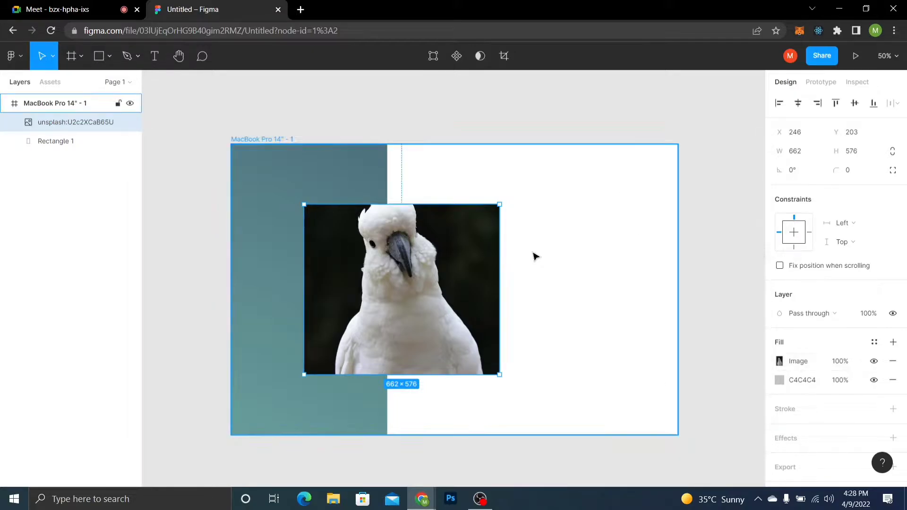
pyautogui.hotkey('ctrl', 'z')
pyautogui.hotkey('ctrl', 'z')
pyautogui.hotkey('ctrl', 'z')
pyautogui.hotkey('ctrl', 'z')
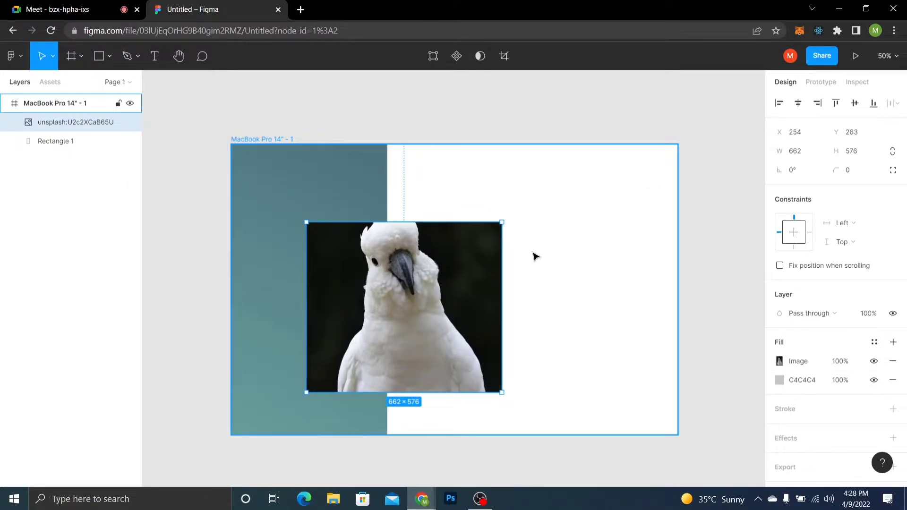
pyautogui.hotkey('ctrl', 'z')
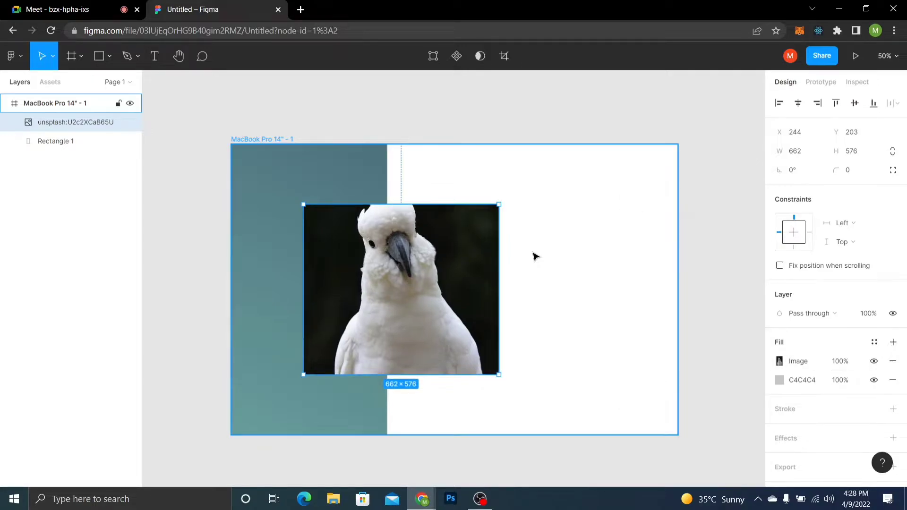
pyautogui.hotkey('ctrl', 'z')
pyautogui.hotkey('ctrl', 'z')
pyautogui.hotkey('ctrl', 'z')
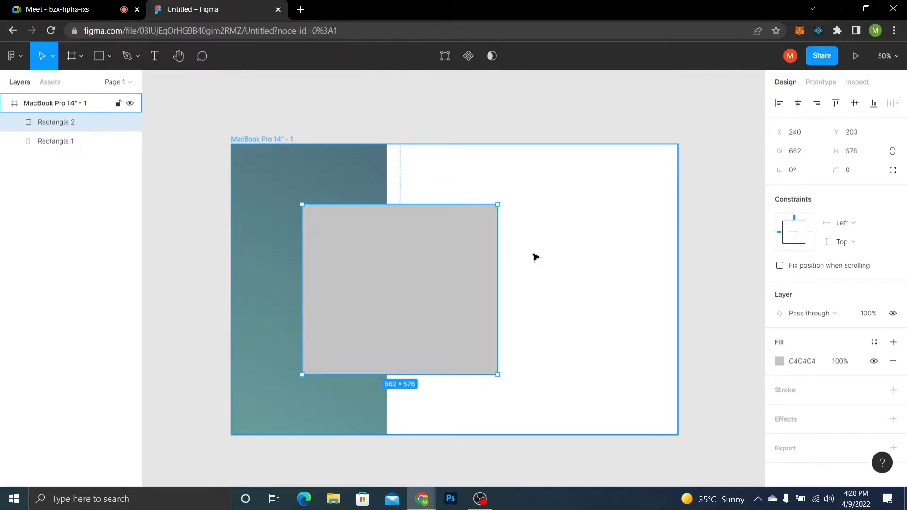
pyautogui.hotkey('ctrl', 'z')
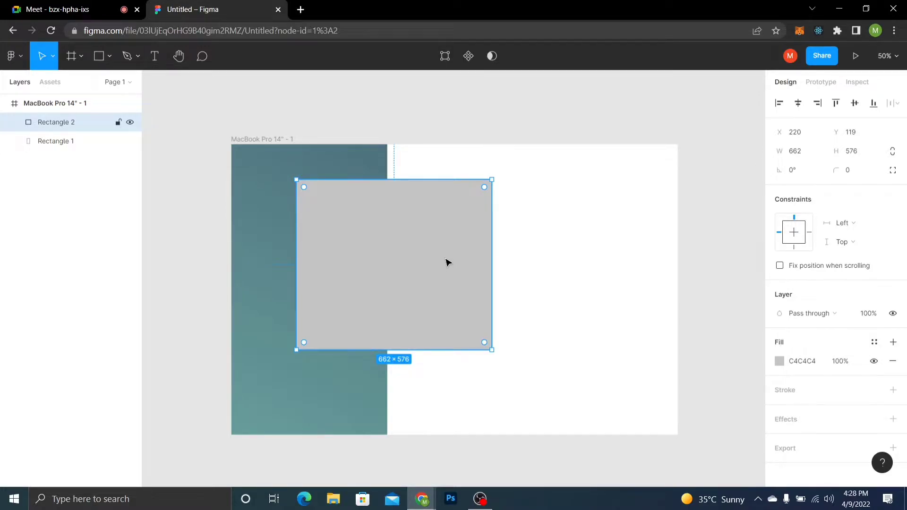
# Move the grey rectangle to about X 234, Y 203 and launch the Unsplash plugin with it selected
pyautogui.moveTo(452, 269); pyautogui.dragTo(458, 295)
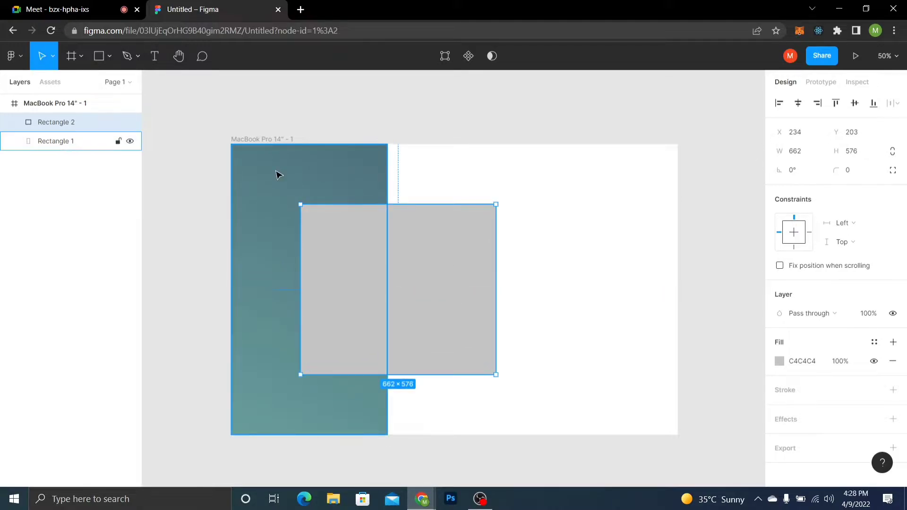
pyautogui.click(13, 56)
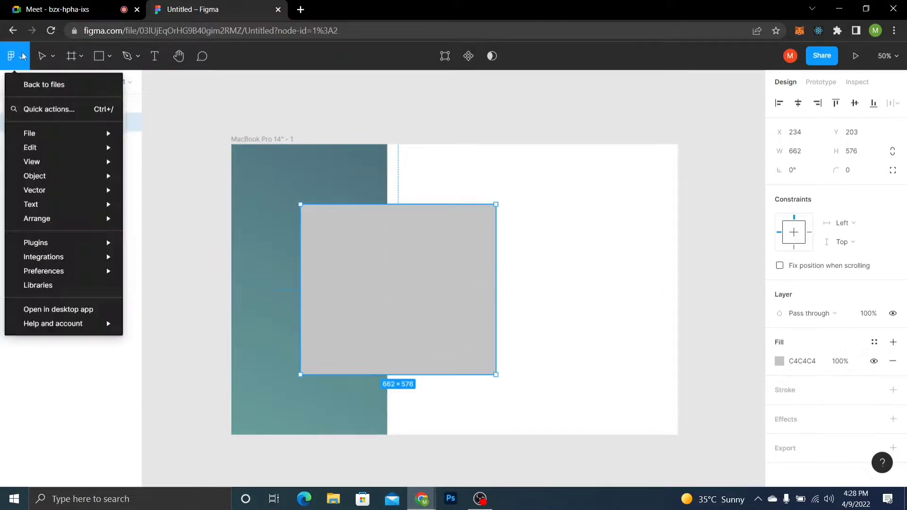
pyautogui.moveTo(75, 248)
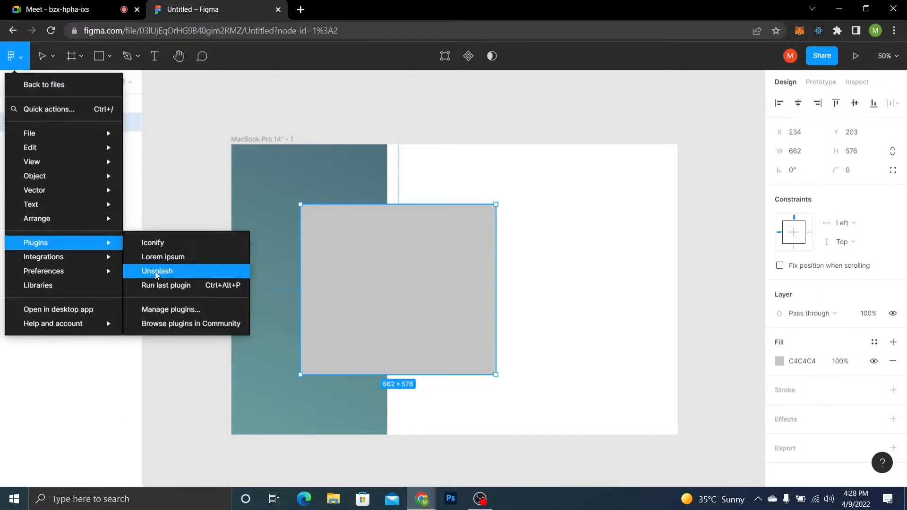
pyautogui.click(160, 284)
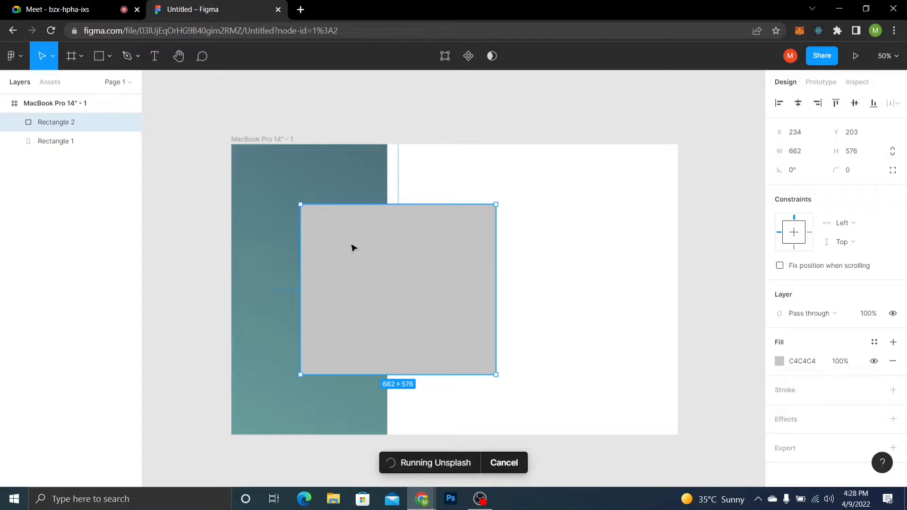
# Search the Unsplash library for "parrot"
pyautogui.click(604, 170)
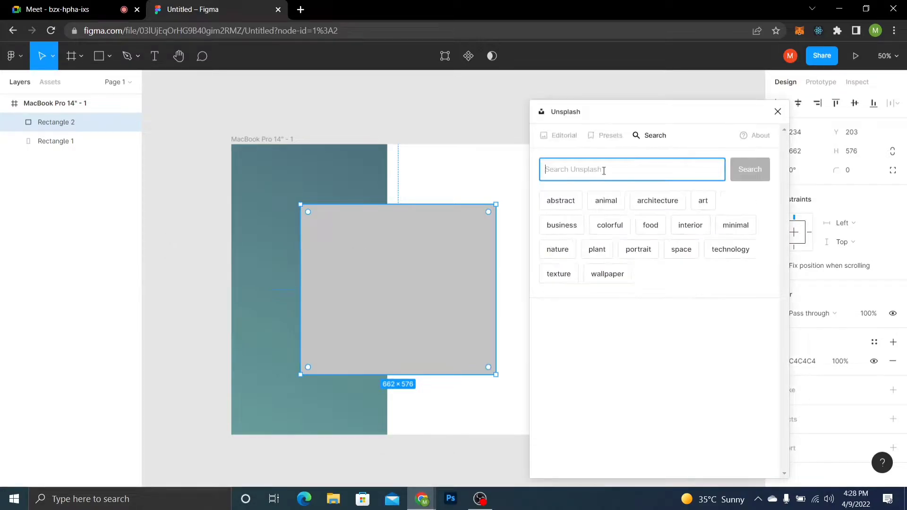
pyautogui.write('parrot')
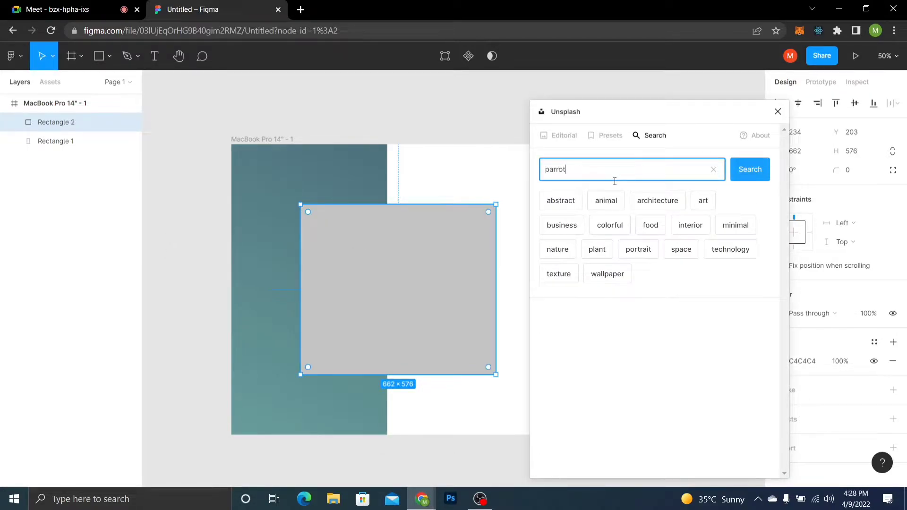
pyautogui.press('Return')
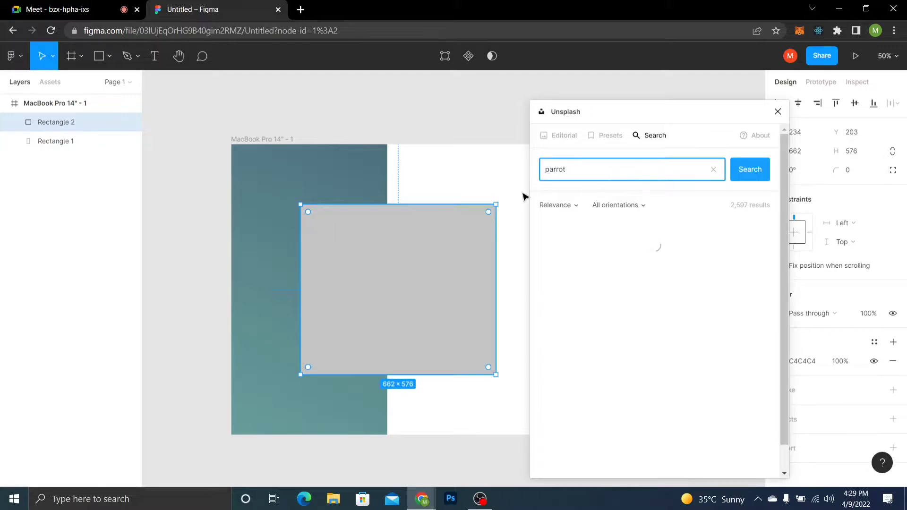
# Try inserting the orange parrot photo as a standalone image and scaling it down to about 304 × 456
pyautogui.click(218, 194)
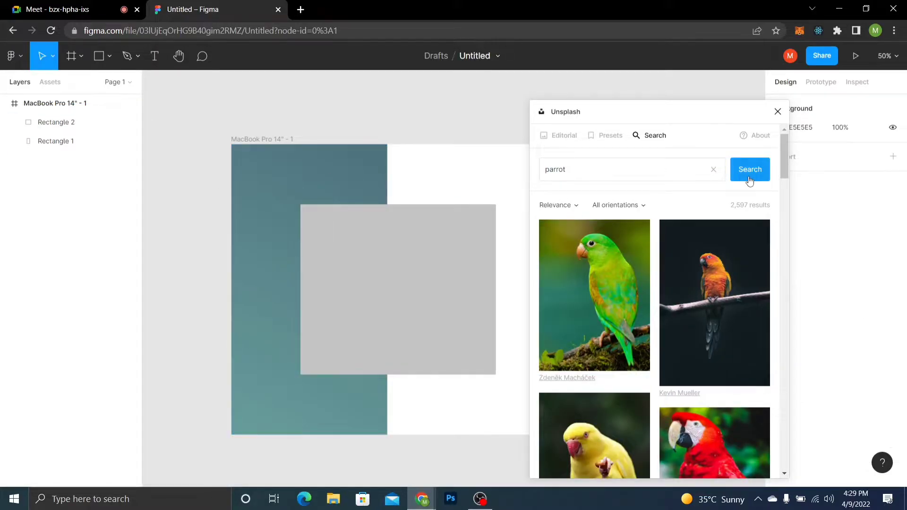
pyautogui.click(734, 292)
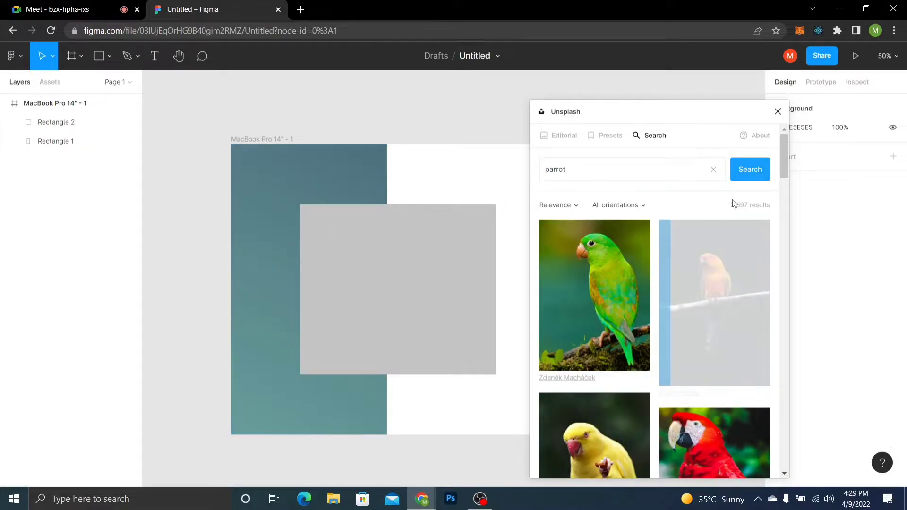
pyautogui.moveTo(446, 188); pyautogui.dragTo(351, 210)
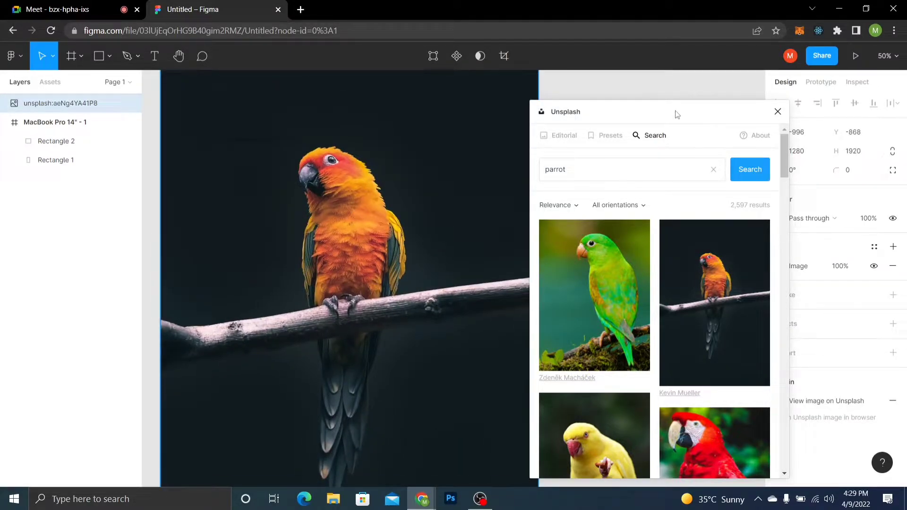
pyautogui.press('-')
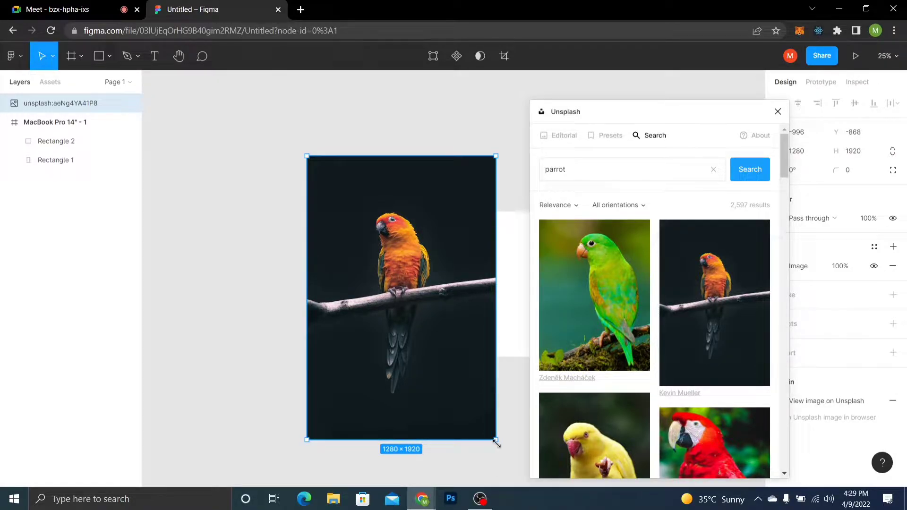
pyautogui.moveTo(496, 443)
pyautogui.mouseDown()
pyautogui.moveTo(350, 254)
pyautogui.moveTo(366, 247)
pyautogui.moveTo(348, 243)
pyautogui.moveTo(495, 439)
pyautogui.moveTo(488, 427)
pyautogui.mouseUp()
pyautogui.moveTo(465, 385); pyautogui.dragTo(352, 194)
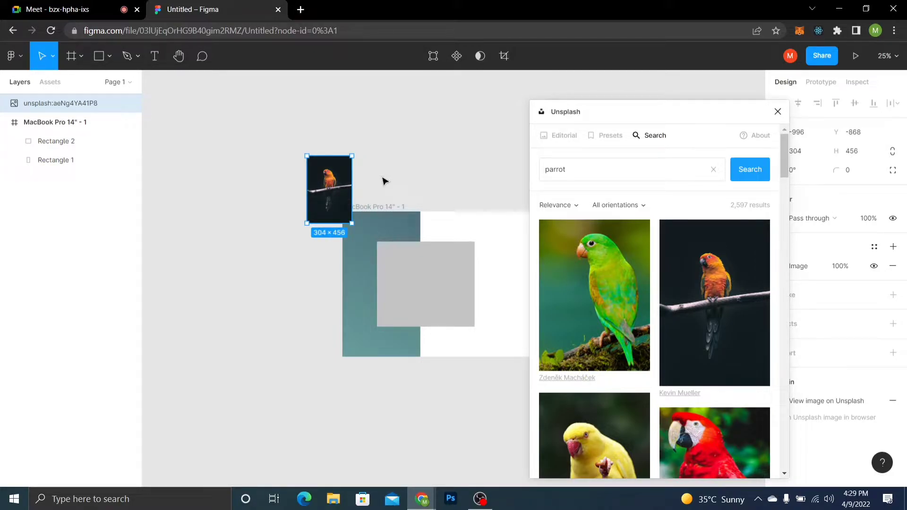
# Try fitting the standalone parrot image over the grey rectangle at X 234, Y 203, stretched to 662 × 576
pyautogui.moveTo(346, 209); pyautogui.dragTo(473, 296)
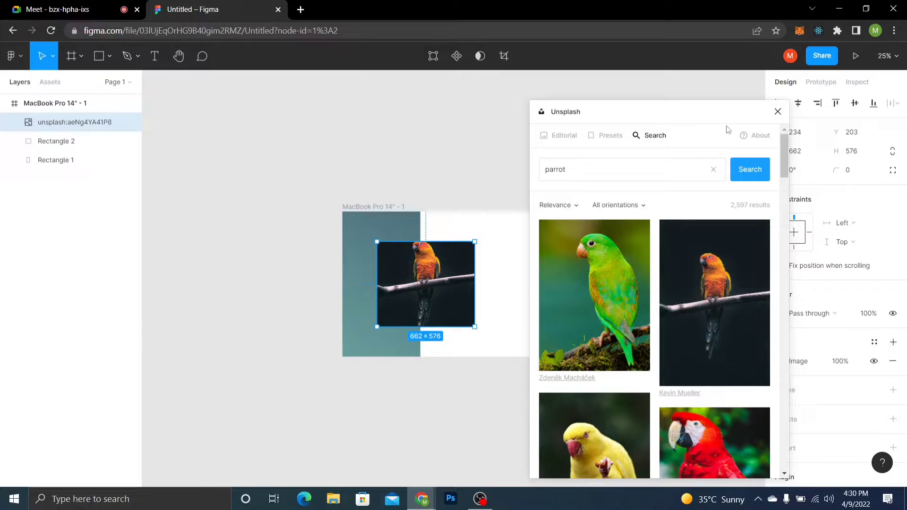
pyautogui.click(385, 178)
pyautogui.click(422, 279)
pyautogui.press('Escape')
# Undo the stretching, placement, scaling and insertion of the standalone parrot image
pyautogui.hotkey('ctrl', 'z')
pyautogui.hotkey('ctrl', 'z')
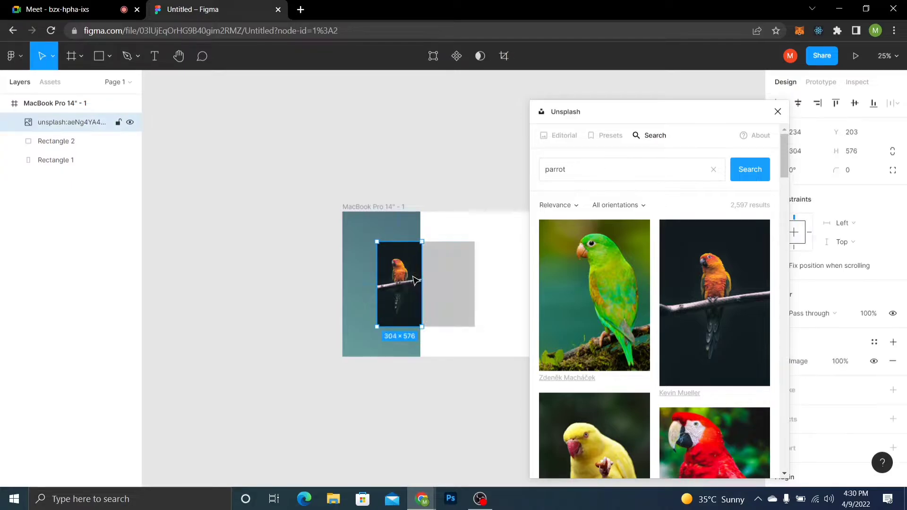
pyautogui.hotkey('ctrl', 'z')
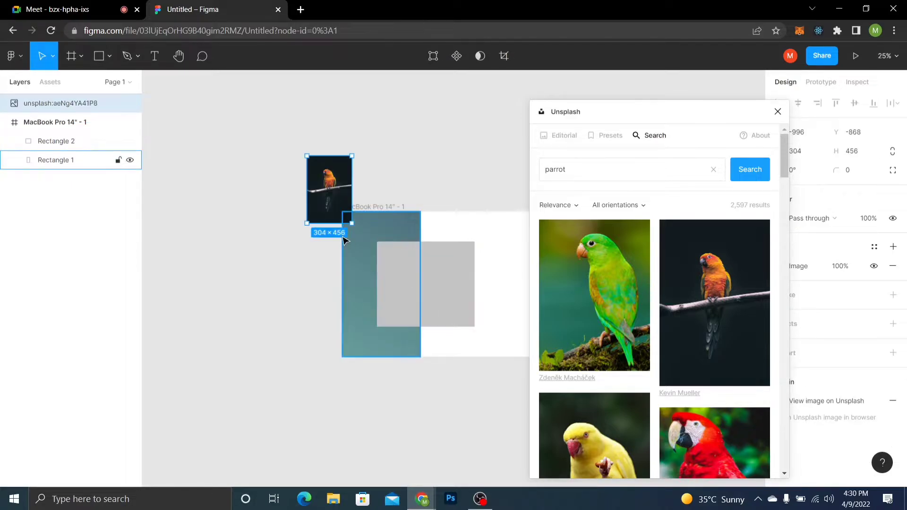
pyautogui.hotkey('ctrl', 'z')
# Fill the grey rectangle with the Unsplash photo of the orange parrot on a branch and close the plugin
pyautogui.click(431, 296)
pyautogui.click(705, 297)
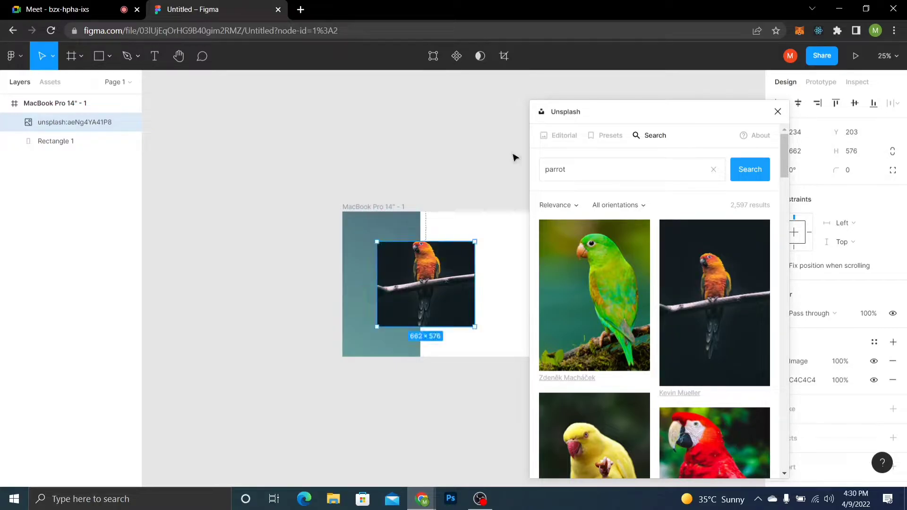
pyautogui.click(778, 112)
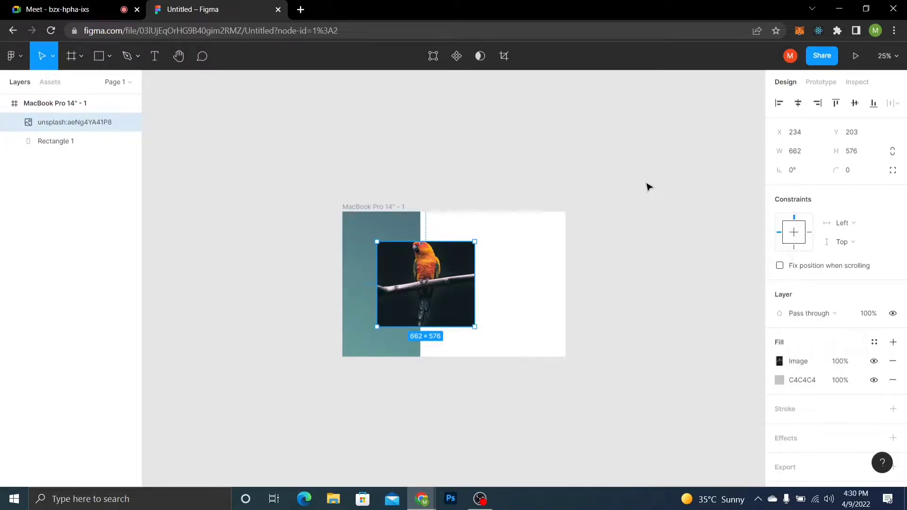
# Move the MacBook Pro frame to about X -974, Y -679 and show its 12-column layout grid
pyautogui.press('+')
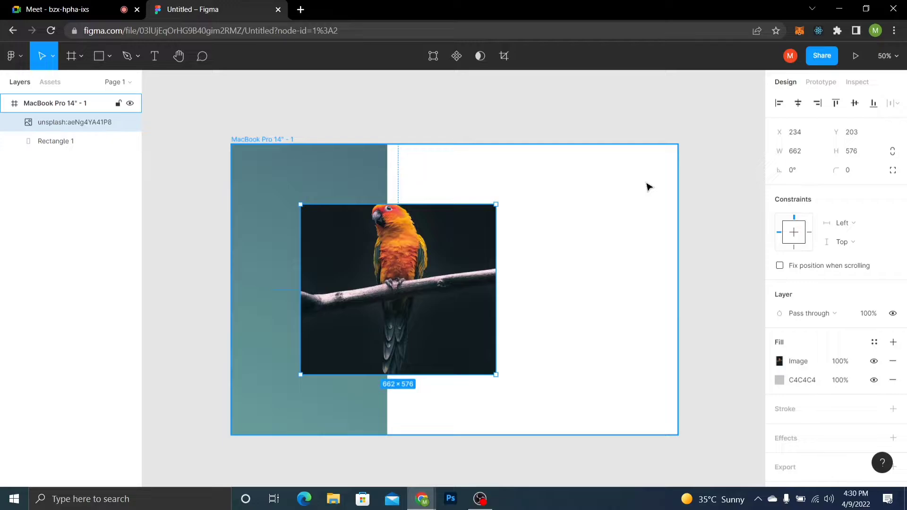
pyautogui.press('+')
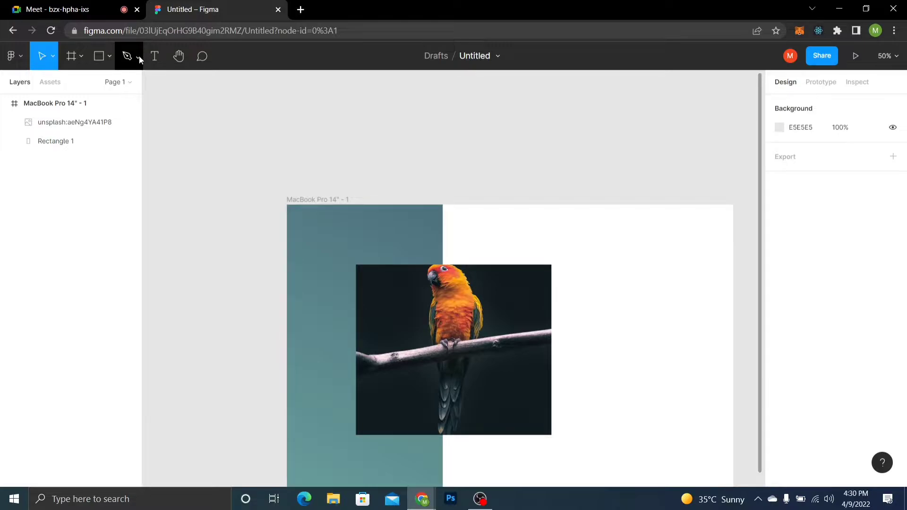
pyautogui.press('t')
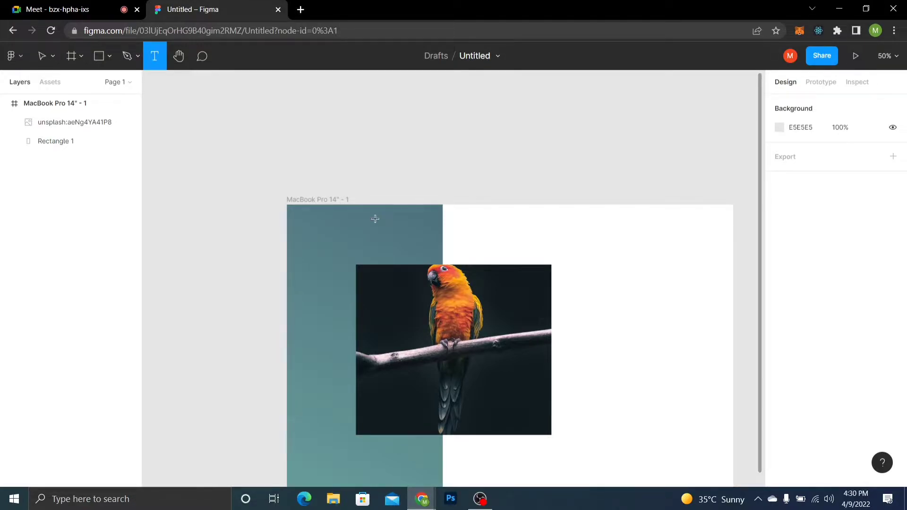
pyautogui.click(40, 58)
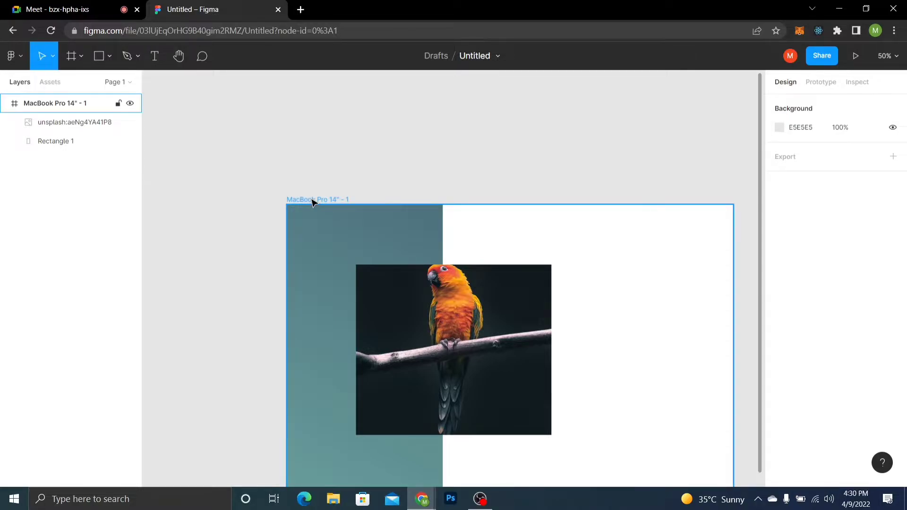
pyautogui.moveTo(313, 202); pyautogui.dragTo(249, 147)
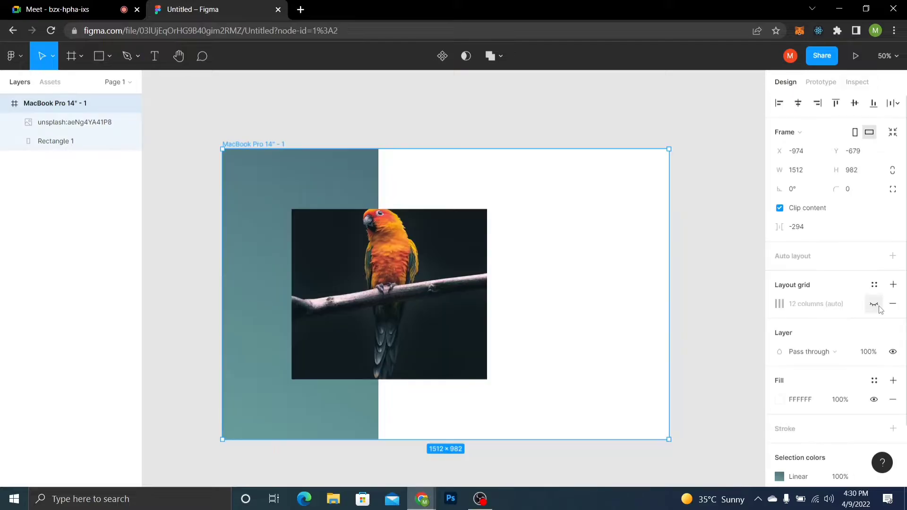
pyautogui.click(874, 304)
# Draw a text box about 143 × 45 at X 128, Y 26 on the gradient panel and set its font size to 24
pyautogui.click(152, 59)
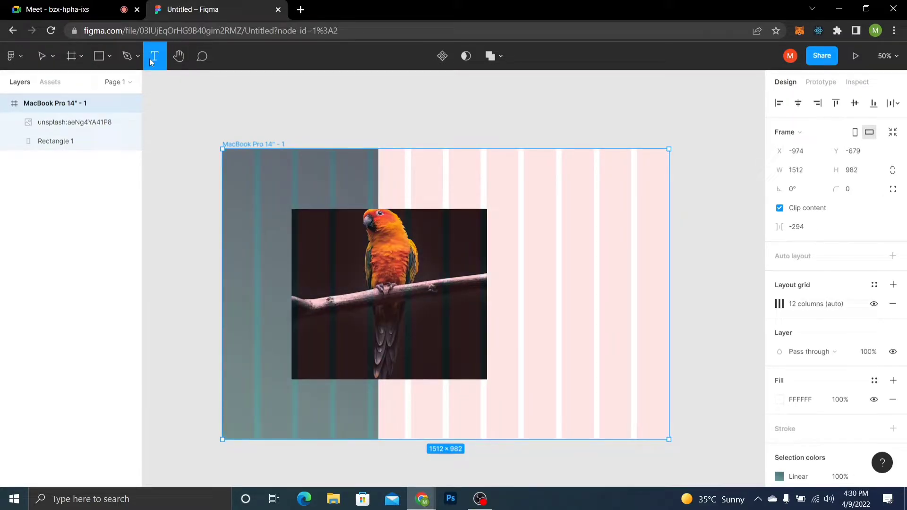
pyautogui.scroll(3, 341, 195)
pyautogui.moveTo(342, 194); pyautogui.dragTo(439, 232)
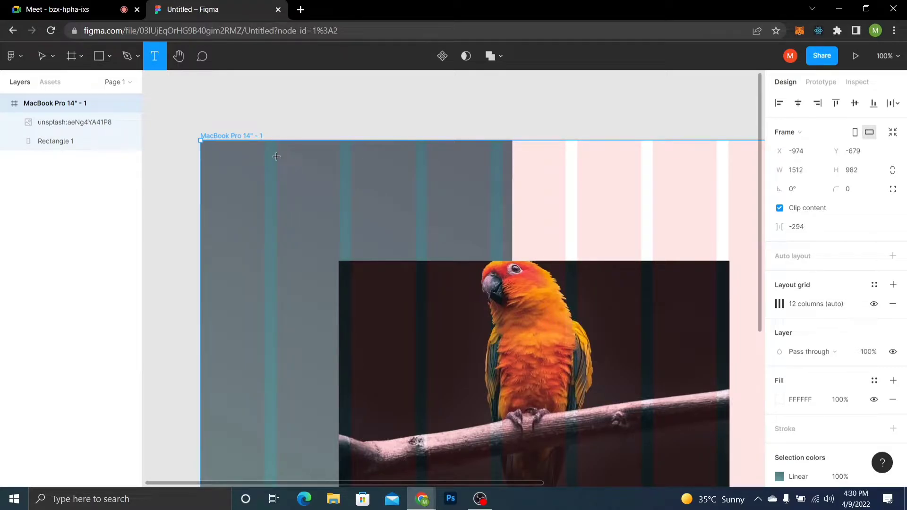
pyautogui.moveTo(277, 156); pyautogui.dragTo(361, 183)
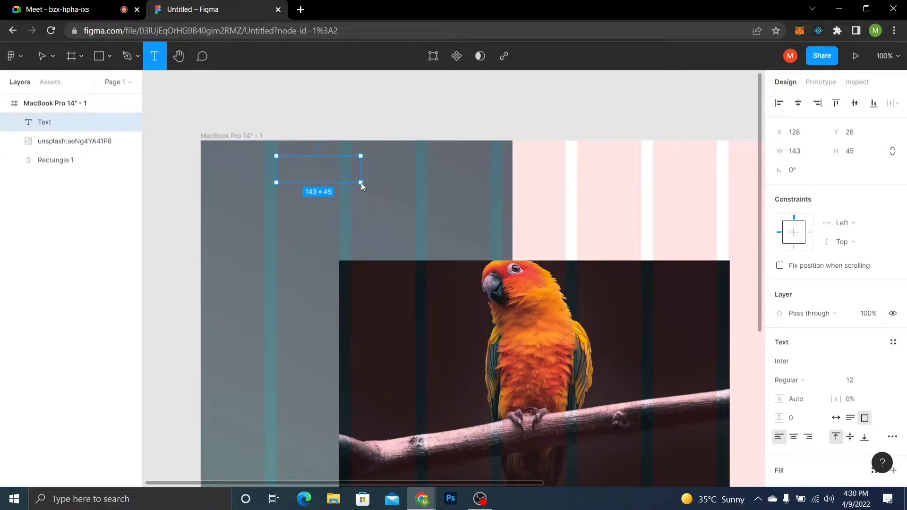
pyautogui.moveTo(361, 183); pyautogui.dragTo(361, 183)
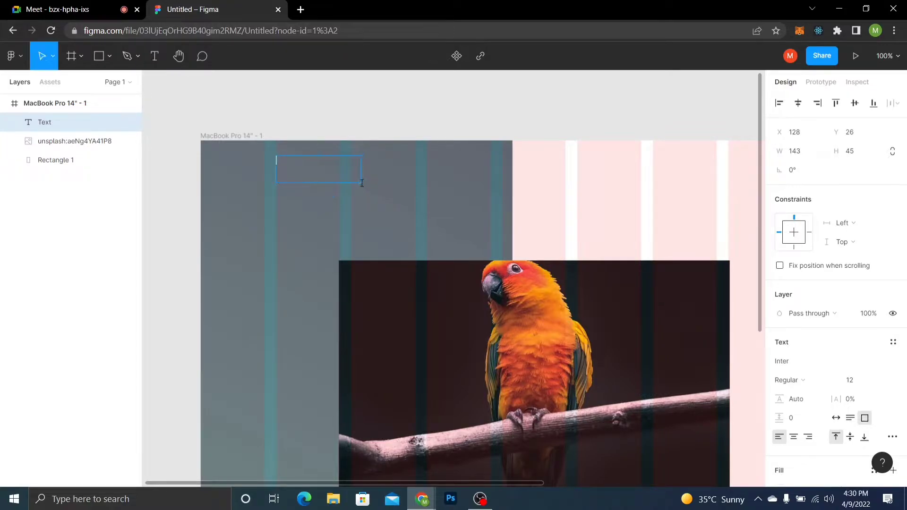
pyautogui.click(880, 380)
pyautogui.click(874, 371)
# Test the text box with a run of "b" characters, clear it and enter "jj" as filler
pyautogui.write('bbbbbbbbbbbbbbbbbbbbbbbbbbbbbbbbbb')
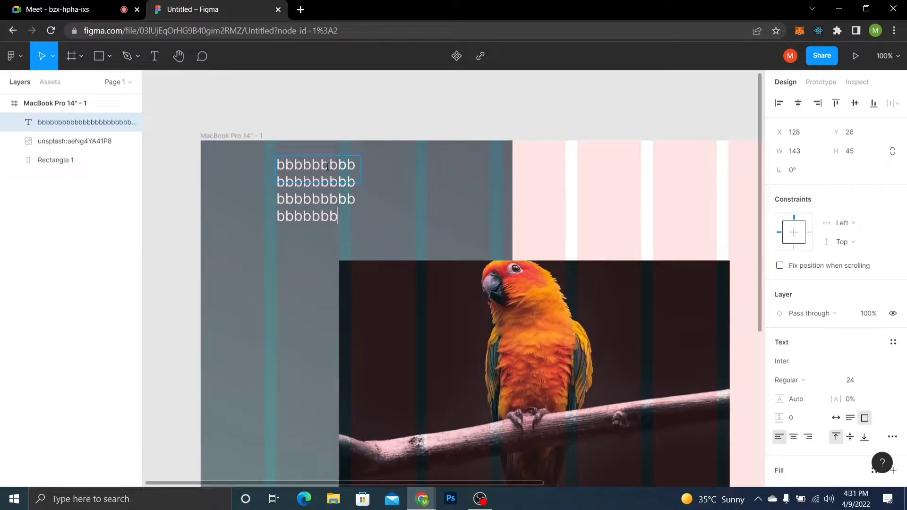
pyautogui.press('BackSpace')
pyautogui.press('BackSpace')
pyautogui.press('BackSpace')
pyautogui.press('BackSpace')
pyautogui.press('BackSpace')
pyautogui.press('BackSpace')
pyautogui.press('BackSpace')
pyautogui.press('BackSpace')
pyautogui.press('BackSpace')
pyautogui.press('BackSpace')
pyautogui.press('BackSpace')
pyautogui.press('BackSpace')
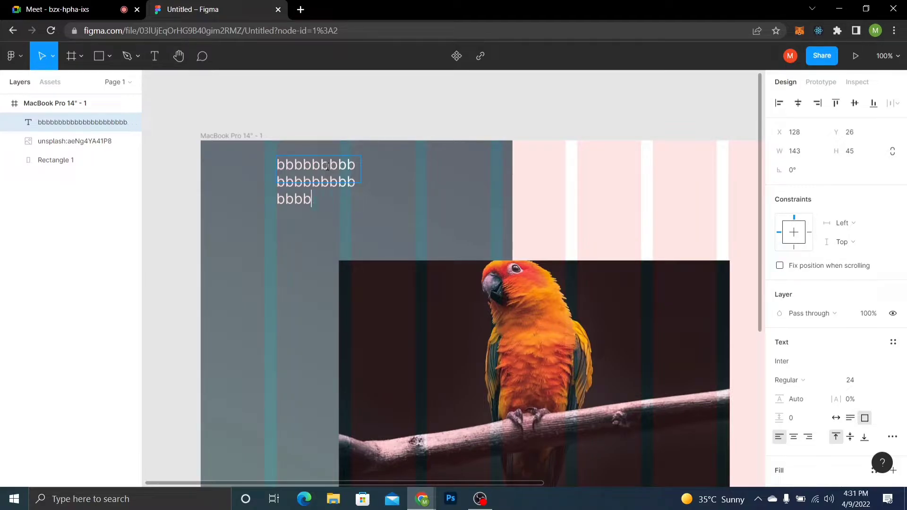
pyautogui.press('BackSpace')
pyautogui.press('BackSpace')
pyautogui.press('BackSpace')
pyautogui.press('BackSpace')
pyautogui.press('BackSpace')
pyautogui.press('BackSpace')
pyautogui.press('BackSpace')
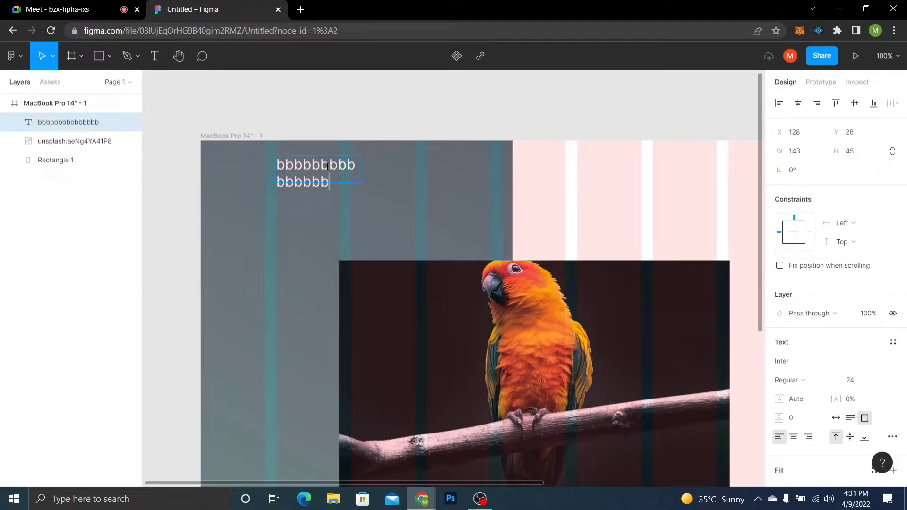
pyautogui.press('BackSpace')
pyautogui.press('BackSpace')
pyautogui.press('BackSpace')
pyautogui.press('BackSpace')
pyautogui.press('BackSpace')
pyautogui.press('BackSpace')
pyautogui.press('BackSpace')
pyautogui.press('BackSpace')
pyautogui.press('BackSpace')
pyautogui.press('BackSpace')
pyautogui.press('BackSpace')
pyautogui.press('BackSpace')
pyautogui.press('BackSpace')
pyautogui.press('BackSpace')
pyautogui.press('BackSpace')
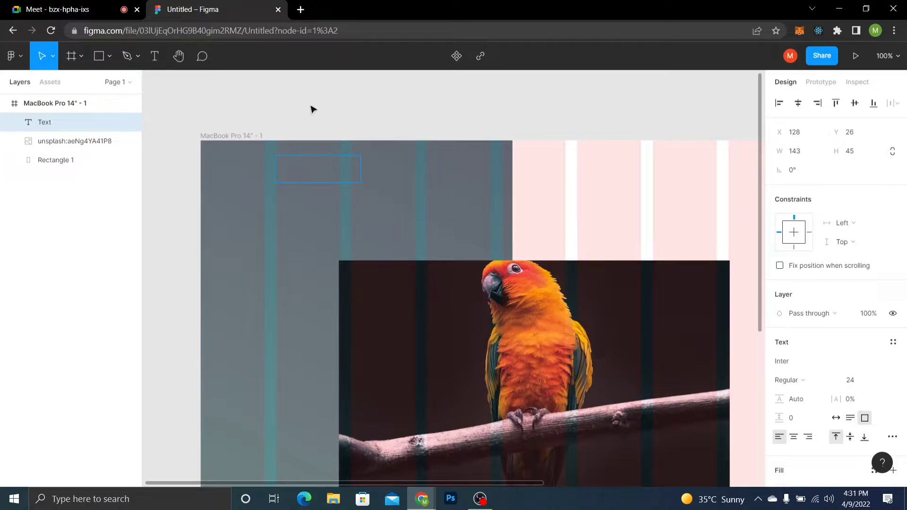
pyautogui.write('jj')
# Try a second text box of "m" characters at X 128, Y 80, widen it to about 334, and delete it
pyautogui.click(160, 58)
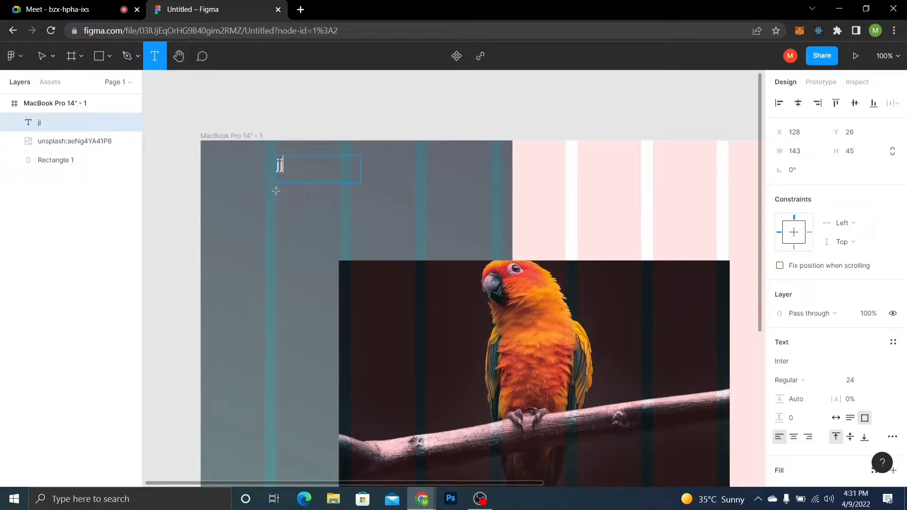
pyautogui.moveTo(278, 188); pyautogui.dragTo(411, 221)
pyautogui.write('mmmmmmmmmmmmmmmmmm')
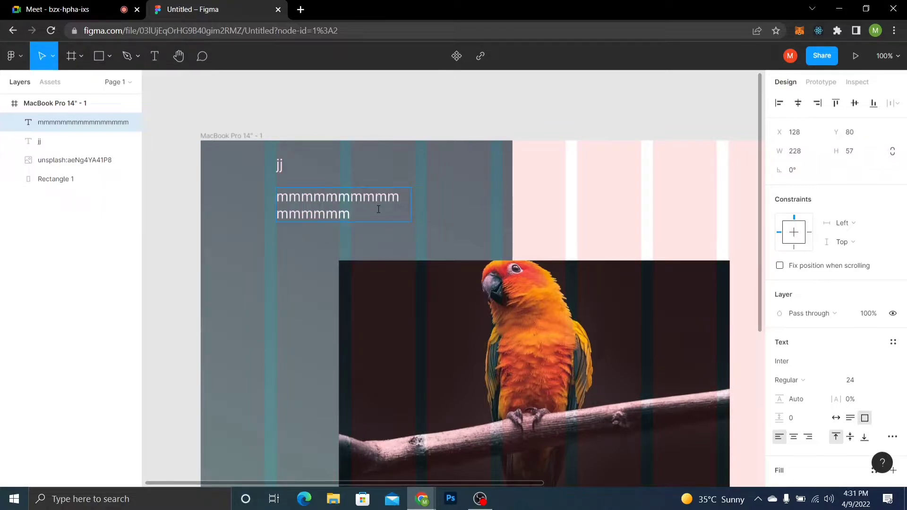
pyautogui.press('Escape')
pyautogui.moveTo(410, 210); pyautogui.dragTo(473, 217)
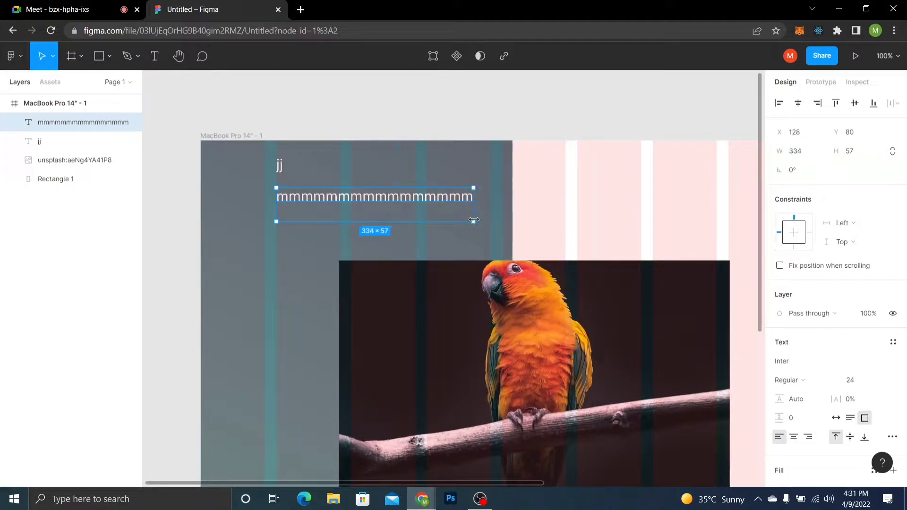
pyautogui.press('Delete')
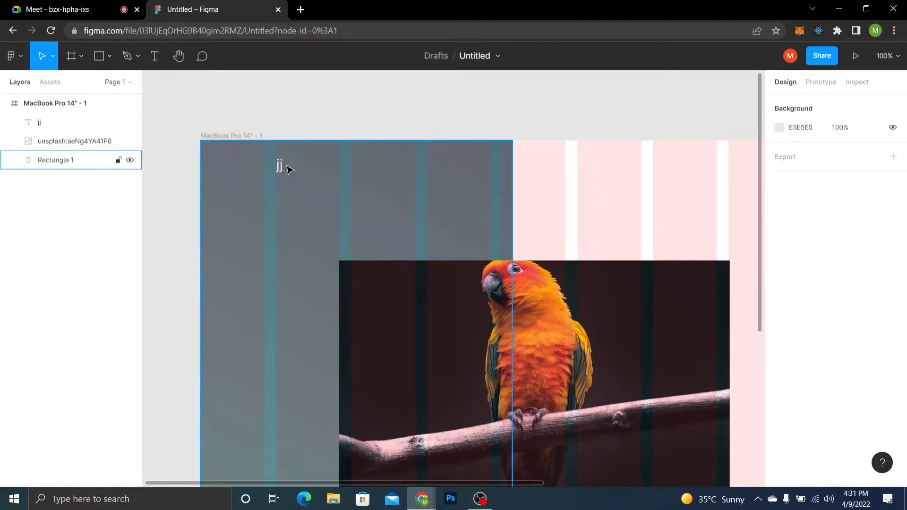
# Replace the "jj" filler in the text box on the gradient panel with "BIRDS MARKET"
pyautogui.click(285, 170)
pyautogui.doubleClick(294, 169)
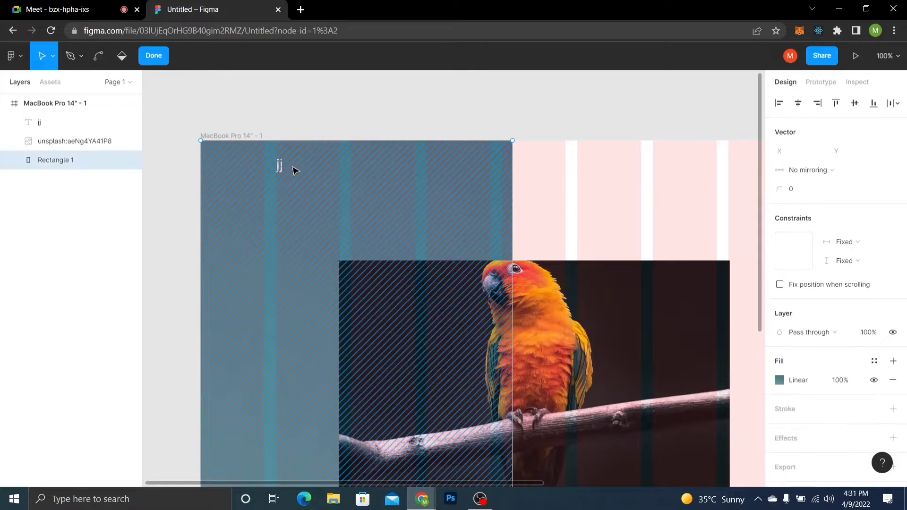
pyautogui.click(283, 168)
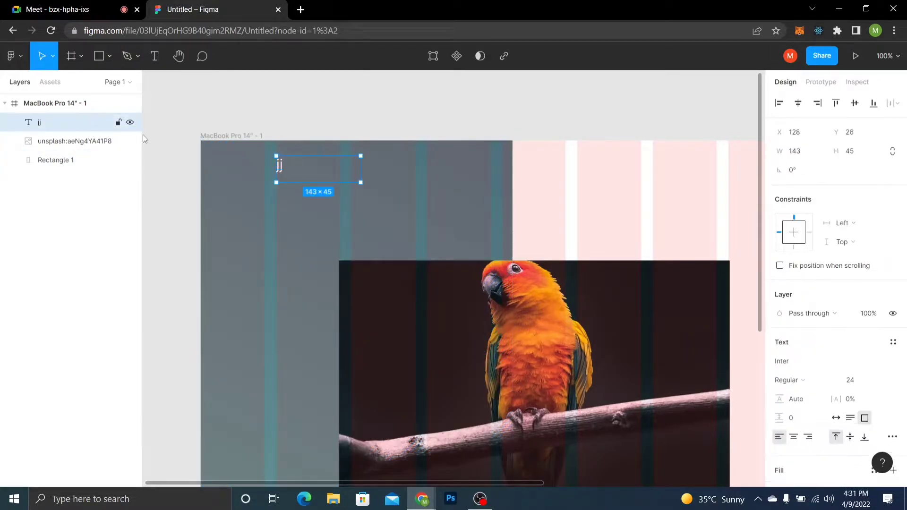
pyautogui.doubleClick(280, 167)
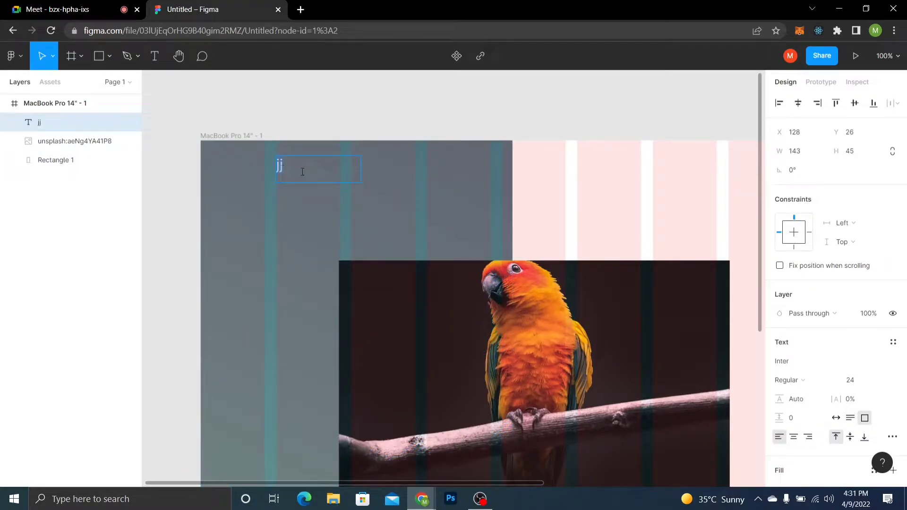
pyautogui.press('BackSpace')
pyautogui.write('BIRDS MARKET')
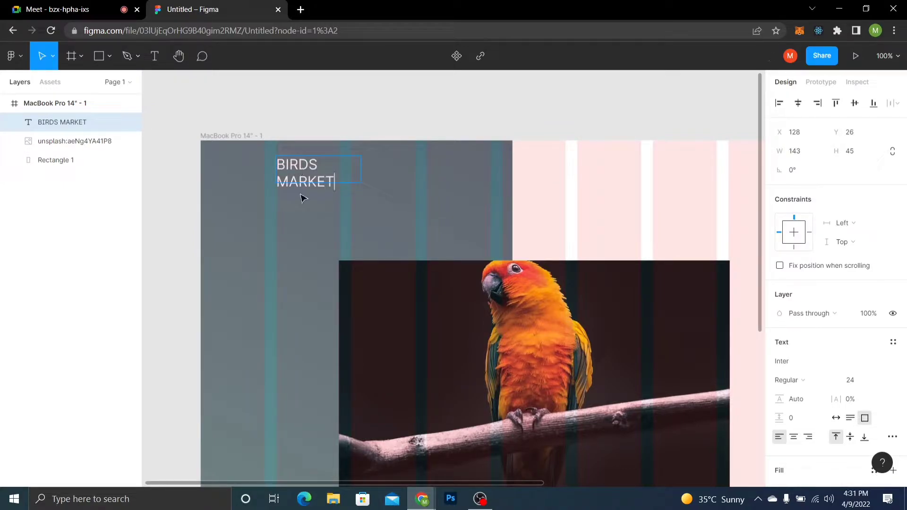
pyautogui.press('Escape')
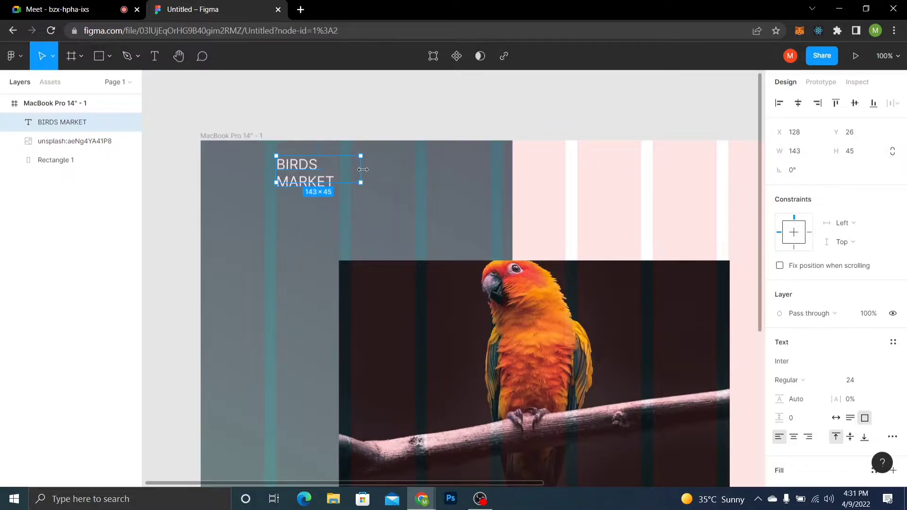
# Widen the BIRDS MARKET text box to about 189 and move it down to Y 37
pyautogui.moveTo(363, 169); pyautogui.dragTo(387, 170)
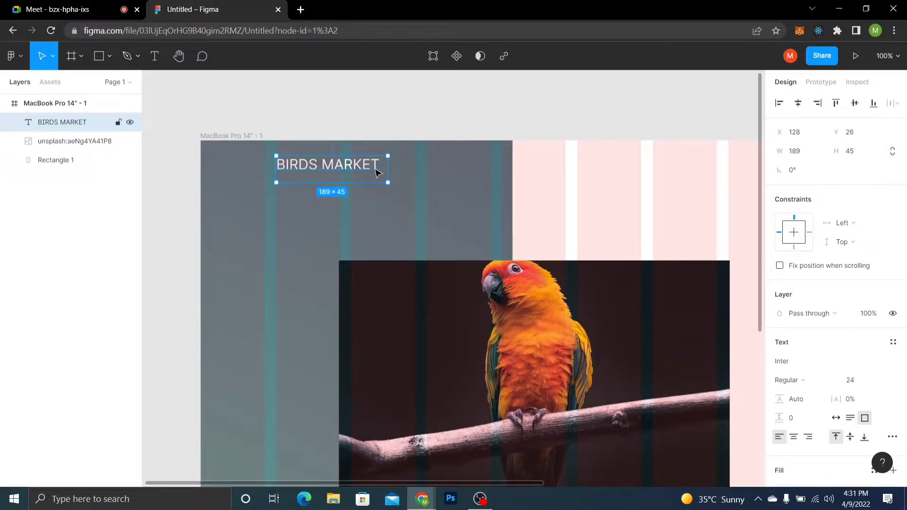
pyautogui.moveTo(330, 170); pyautogui.dragTo(329, 177)
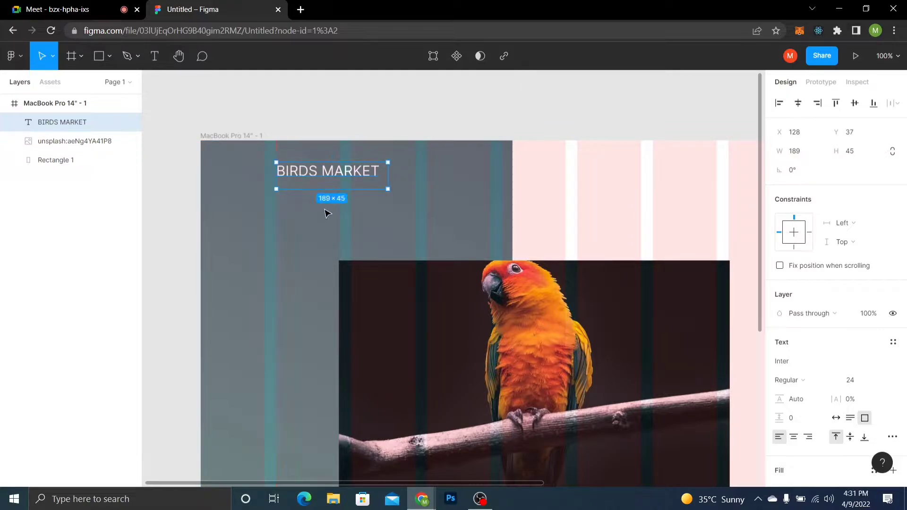
pyautogui.click(325, 216)
# Set the BIRDS MARKET title's font weight to Extra Bold
pyautogui.click(328, 176)
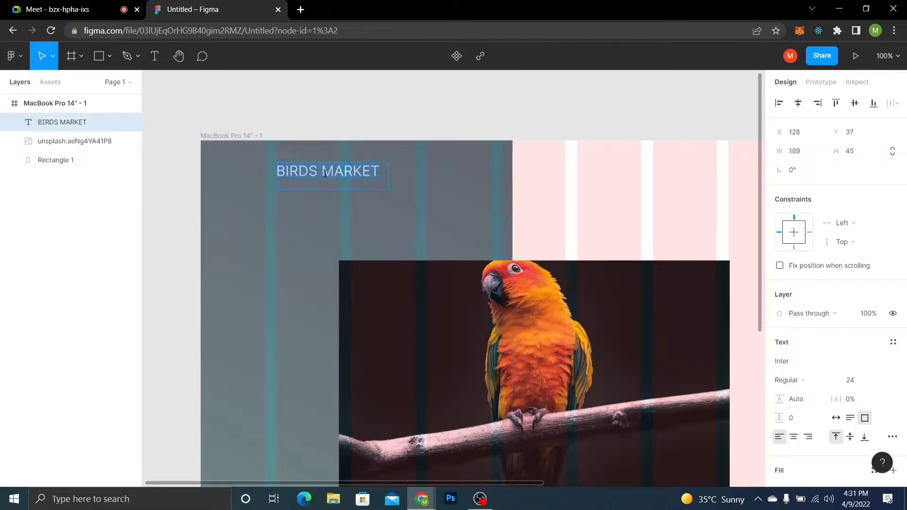
pyautogui.scroll(-2, 836, 284)
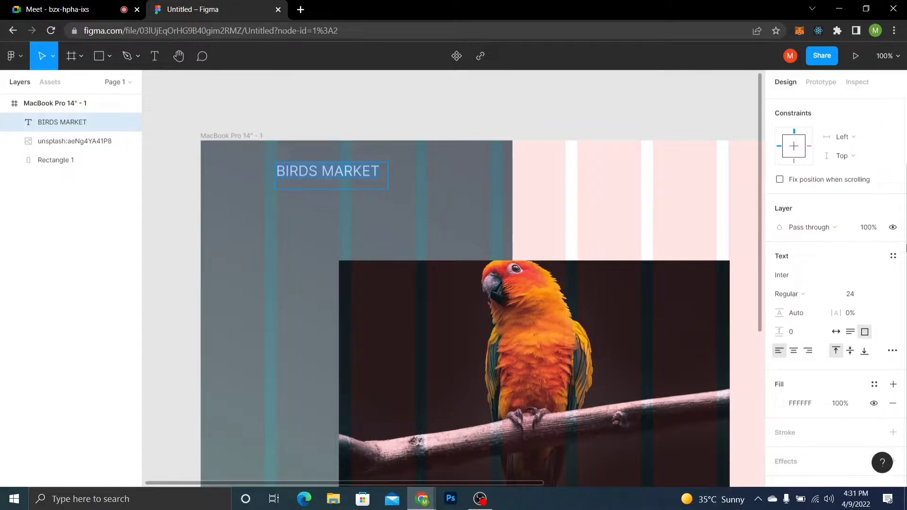
pyautogui.scroll(-1, 836, 284)
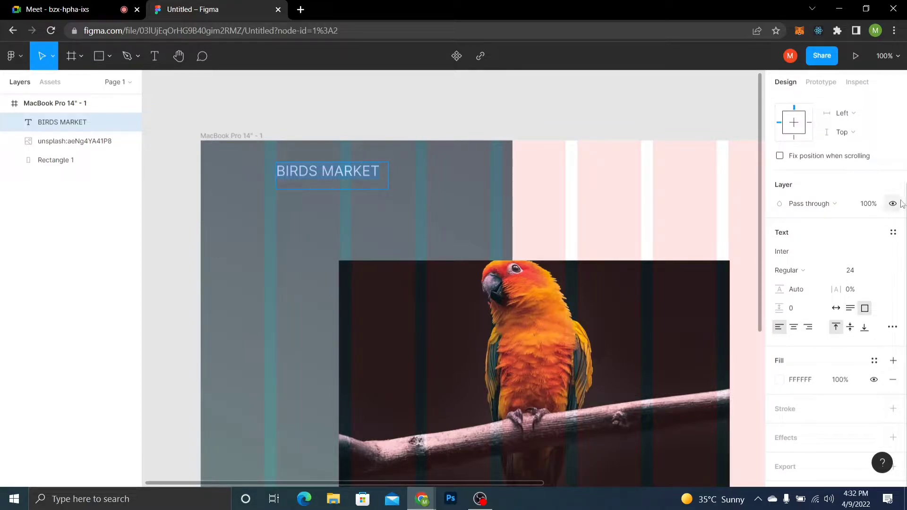
pyautogui.scroll(3, 836, 284)
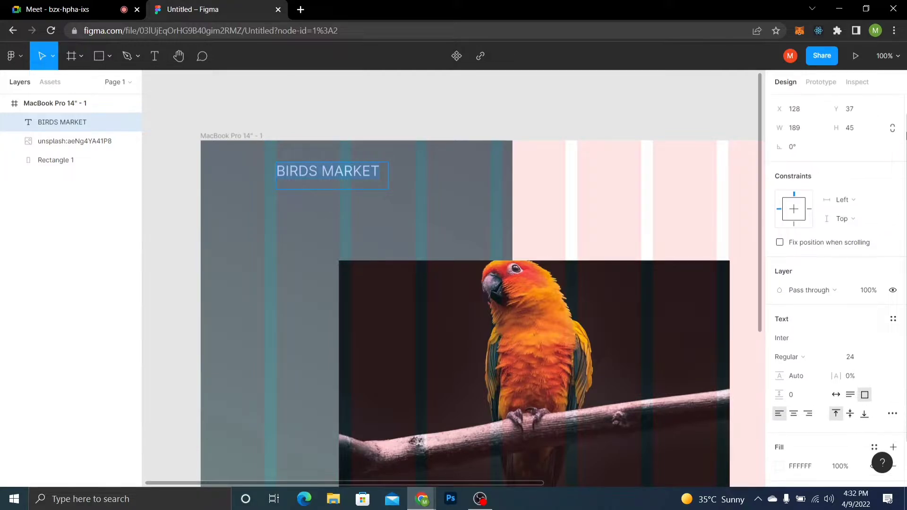
pyautogui.scroll(-1, 905, 166)
pyautogui.scroll(-2, 906, 166)
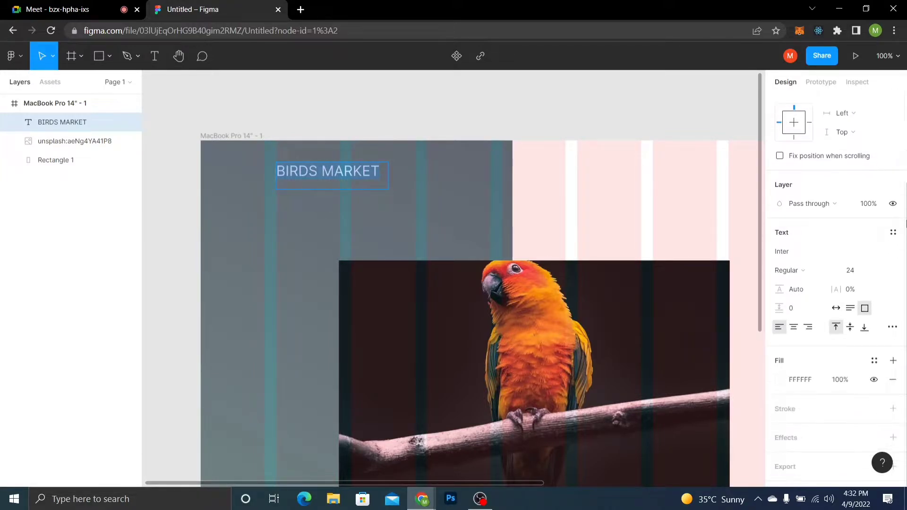
pyautogui.scroll(1, 905, 227)
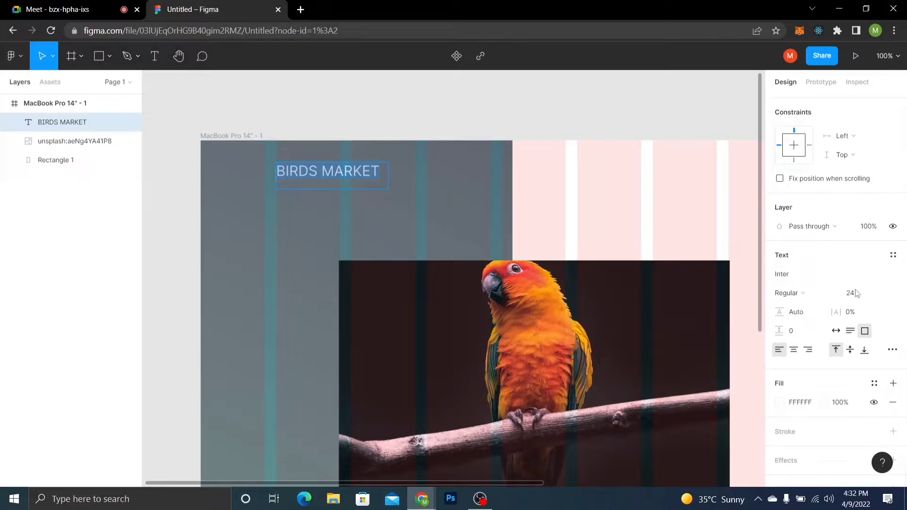
pyautogui.click(814, 296)
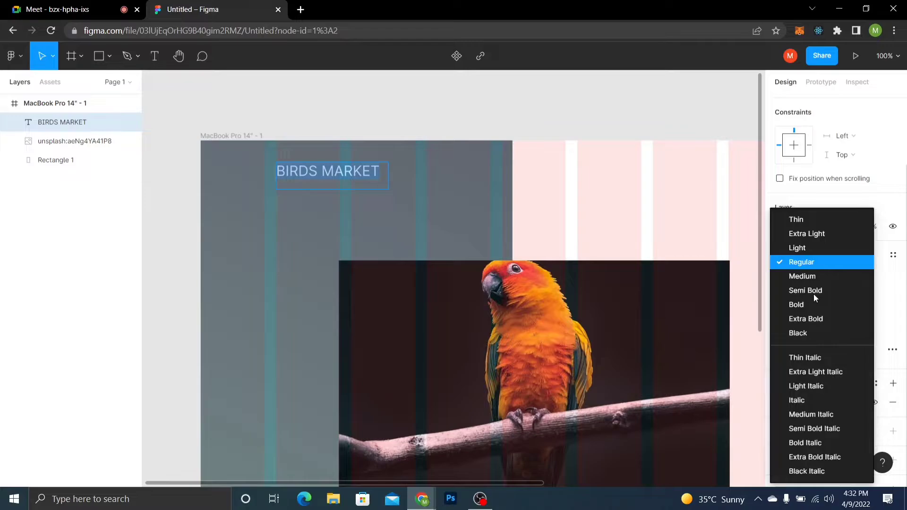
pyautogui.click(814, 320)
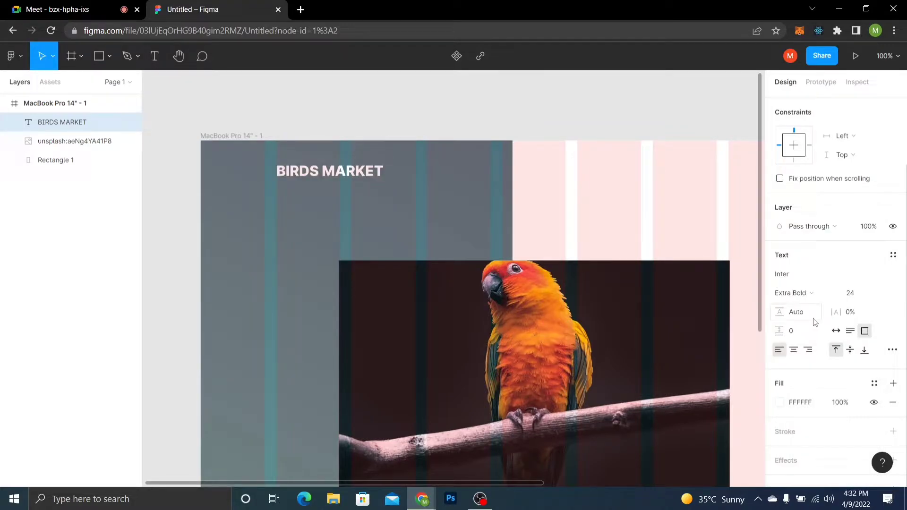
pyautogui.press('Return')
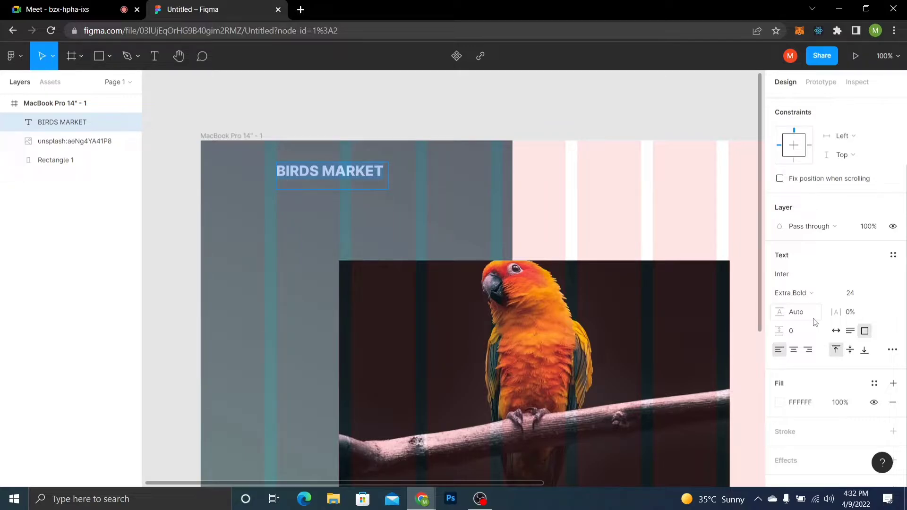
pyautogui.click(814, 295)
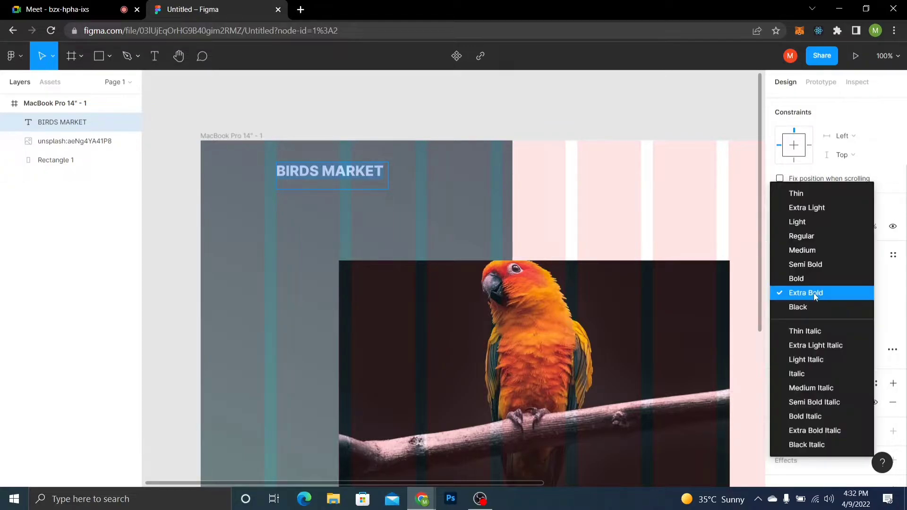
pyautogui.click(883, 274)
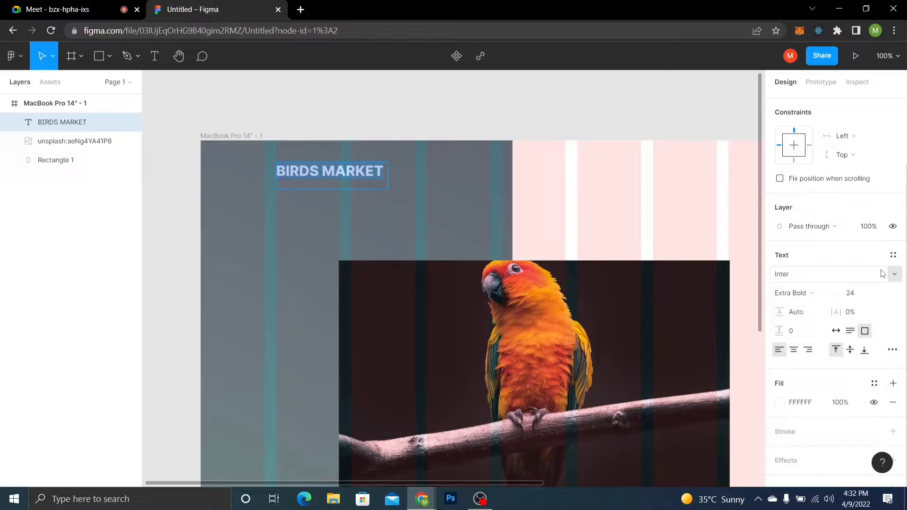
pyautogui.click(452, 231)
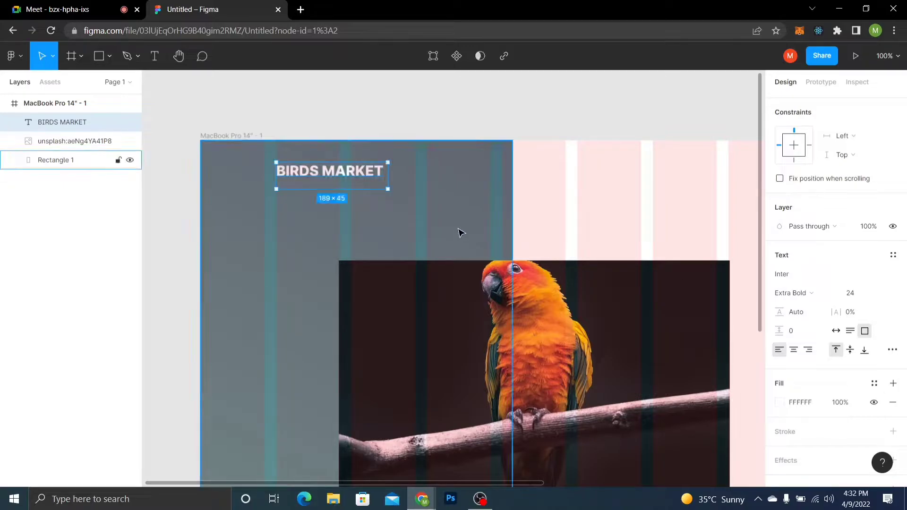
# Draw a text box about 108 × 18 at X 638, Y 32, beyond the gradient panel, and enter "HOME"
pyautogui.click(373, 173)
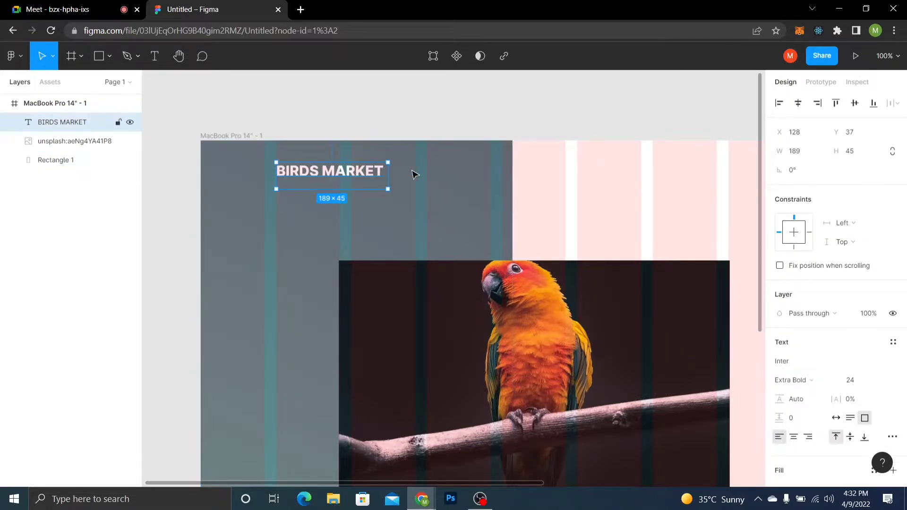
pyautogui.click(413, 174)
pyautogui.press('-')
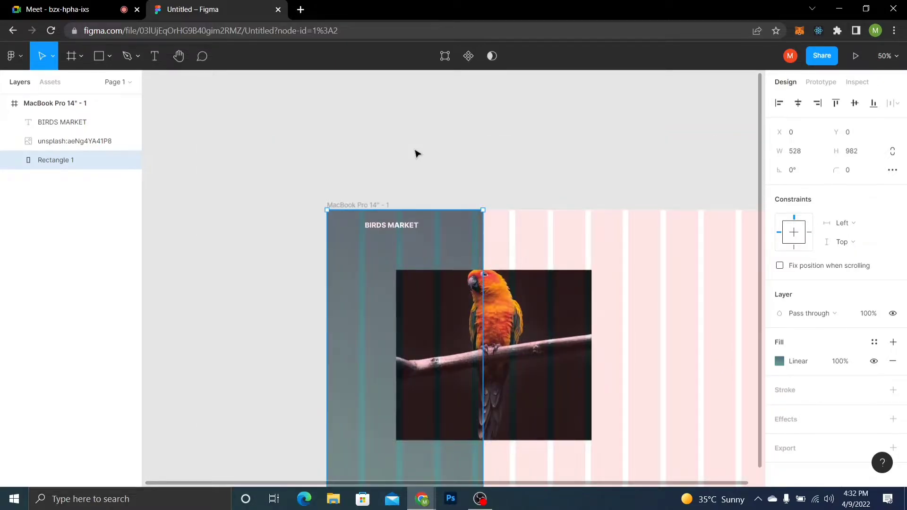
pyautogui.moveTo(549, 237); pyautogui.dragTo(429, 222)
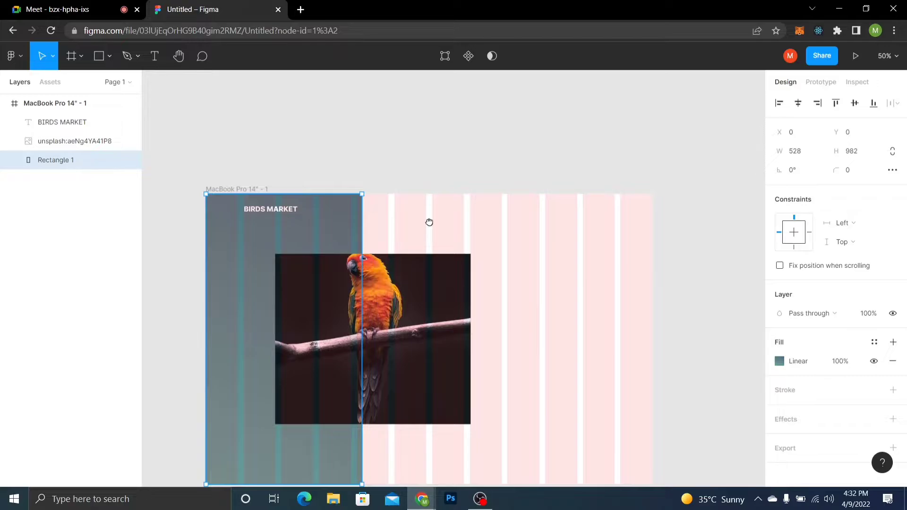
pyautogui.press('+')
pyautogui.moveTo(583, 243); pyautogui.dragTo(512, 251)
pyautogui.click(512, 250)
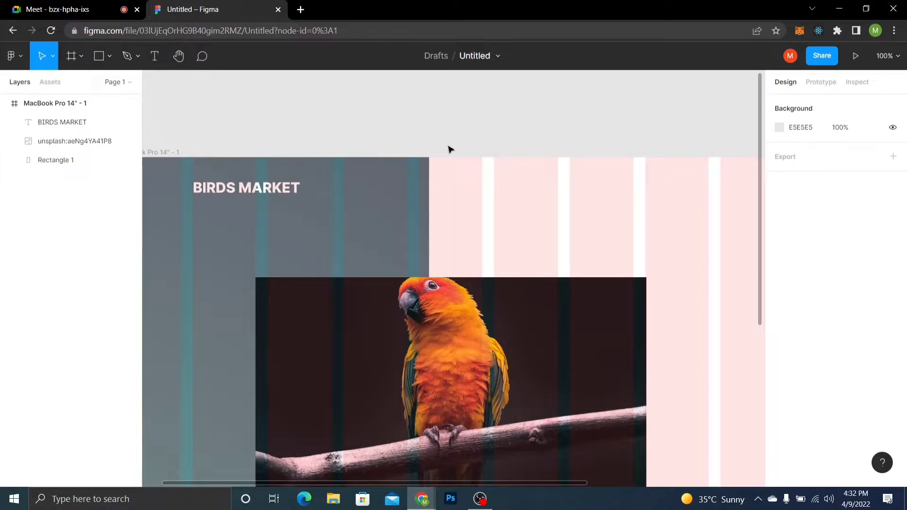
pyautogui.press('t')
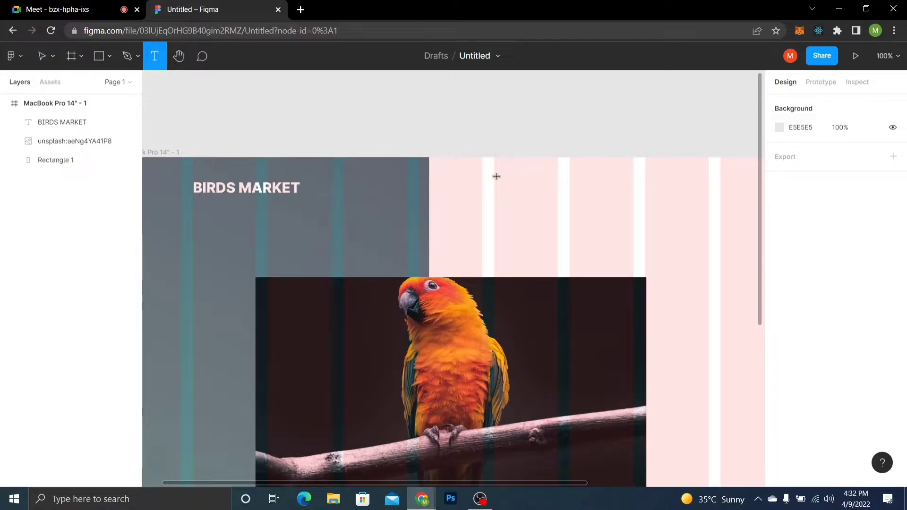
pyautogui.moveTo(495, 176); pyautogui.dragTo(558, 189)
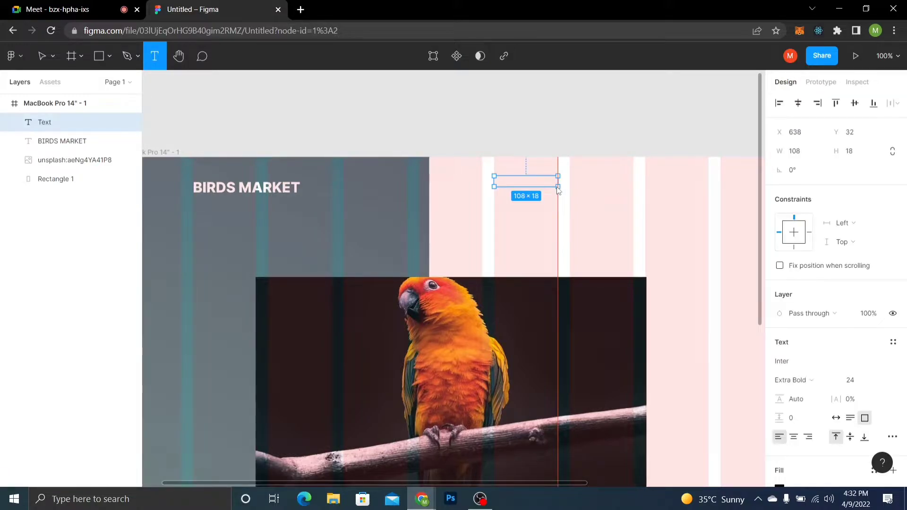
pyautogui.write('HO')
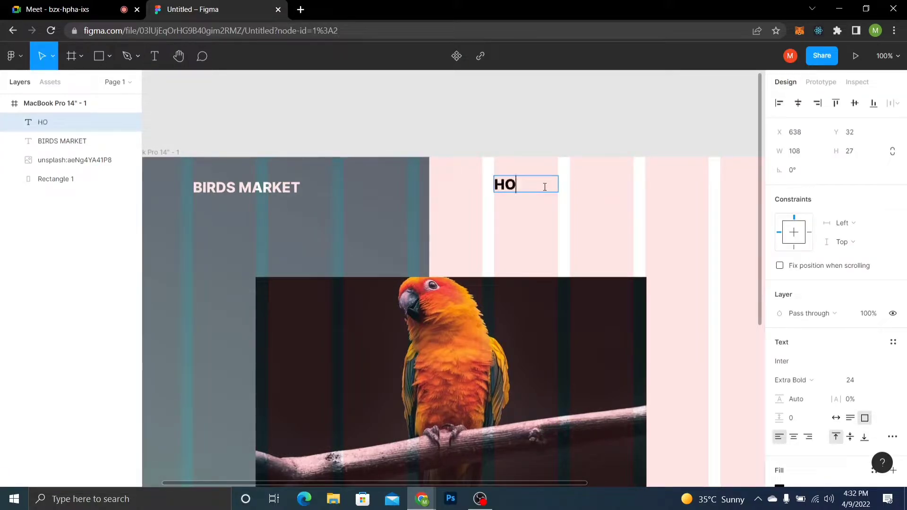
pyautogui.write('ME')
# Set the HOME text to Medium weight and font size 16
pyautogui.hotkey('ctrl', 'a')
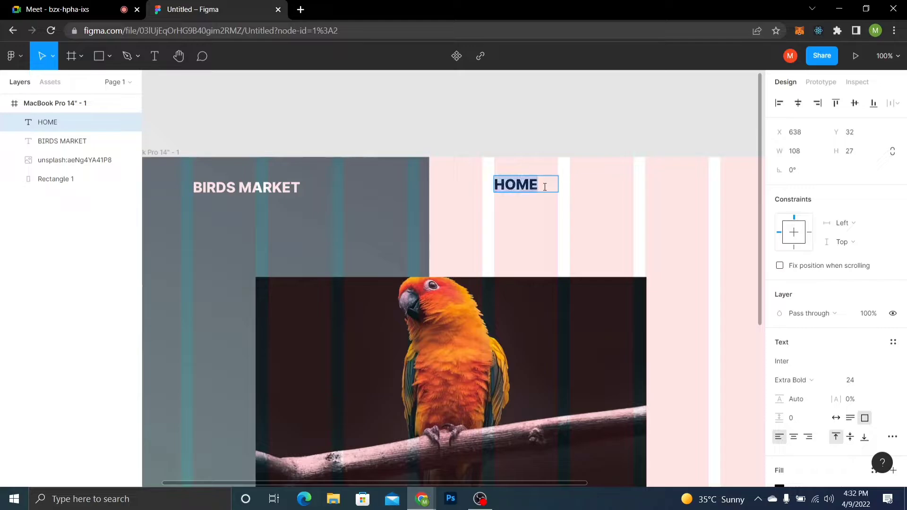
pyautogui.click(791, 381)
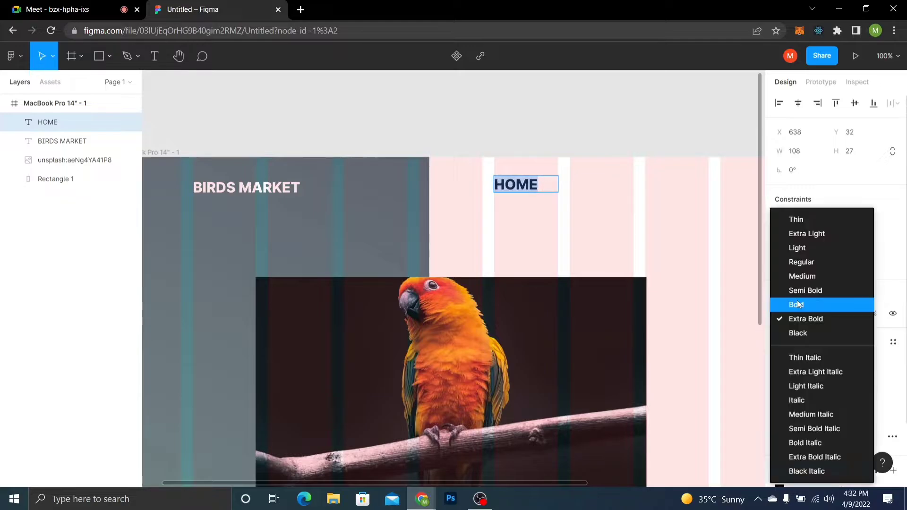
pyautogui.click(798, 293)
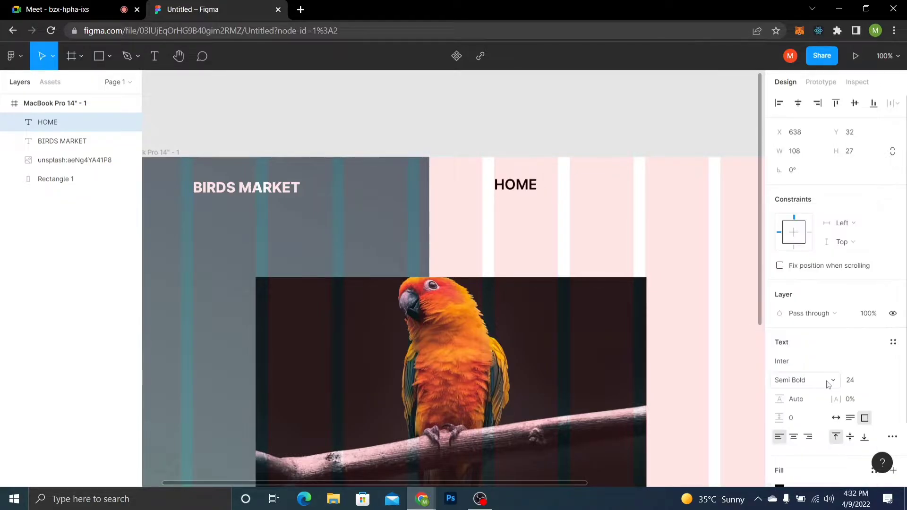
pyautogui.click(827, 380)
pyautogui.click(826, 282)
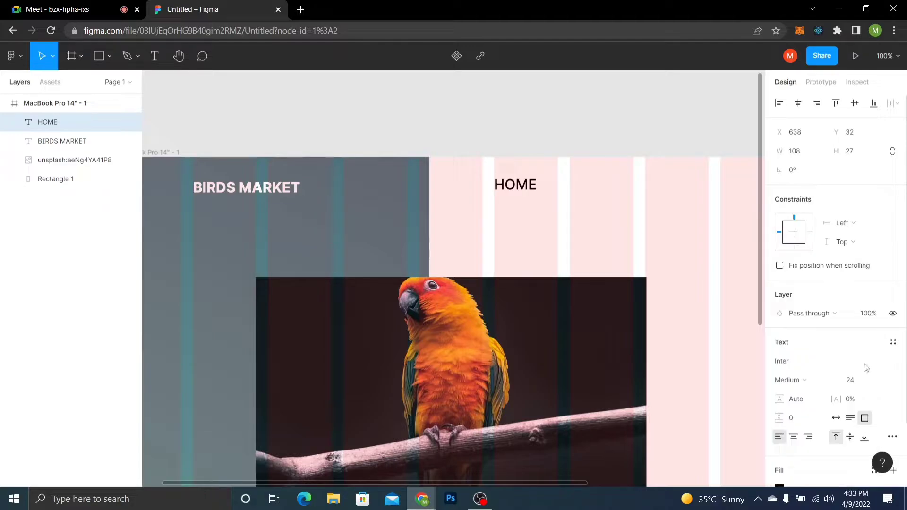
pyautogui.click(880, 377)
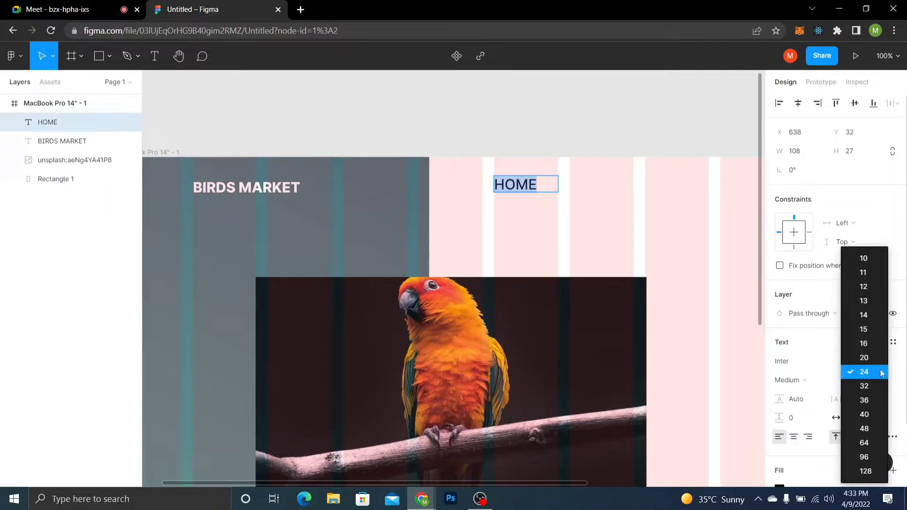
pyautogui.click(881, 371)
pyautogui.click(879, 378)
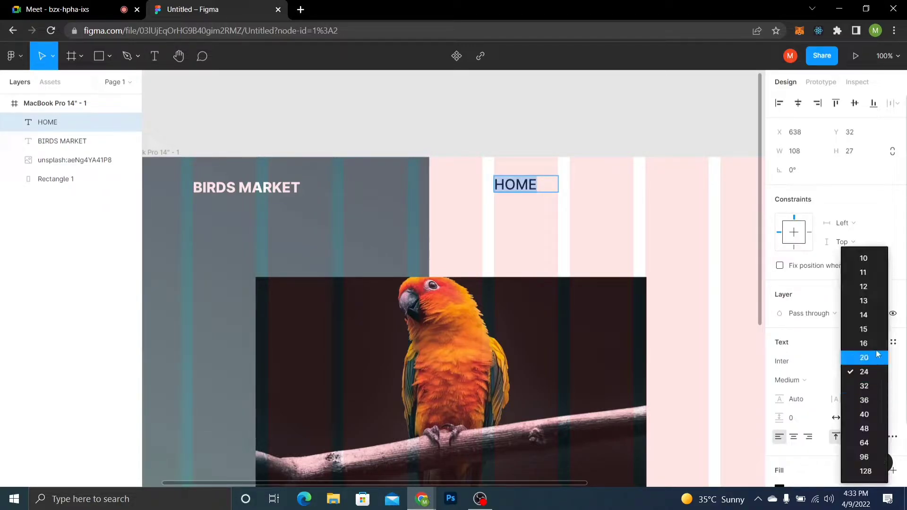
pyautogui.click(876, 348)
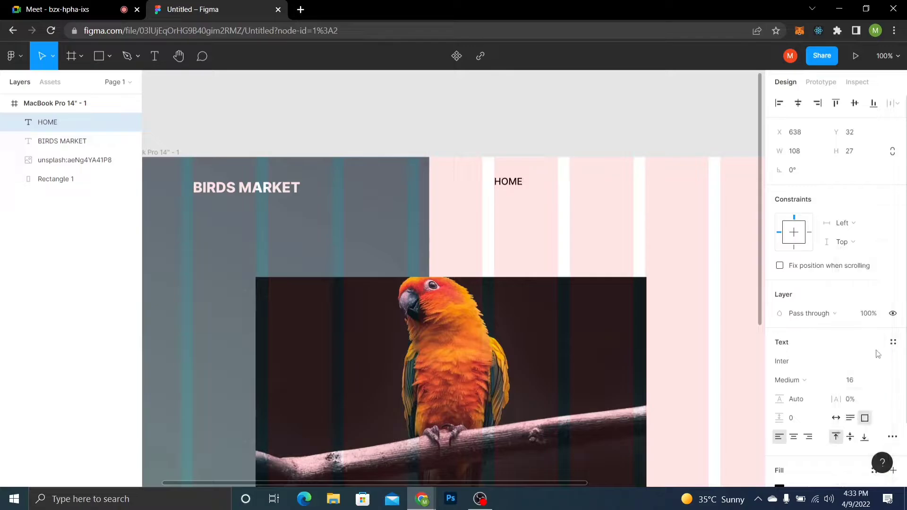
# Shrink the HOME text box to about 53 × 21 and move it down to Y 45, level with the BIRDS MARKET title
pyautogui.click(520, 184)
pyautogui.moveTo(558, 184); pyautogui.dragTo(519, 188)
pyautogui.doubleClick(550, 184)
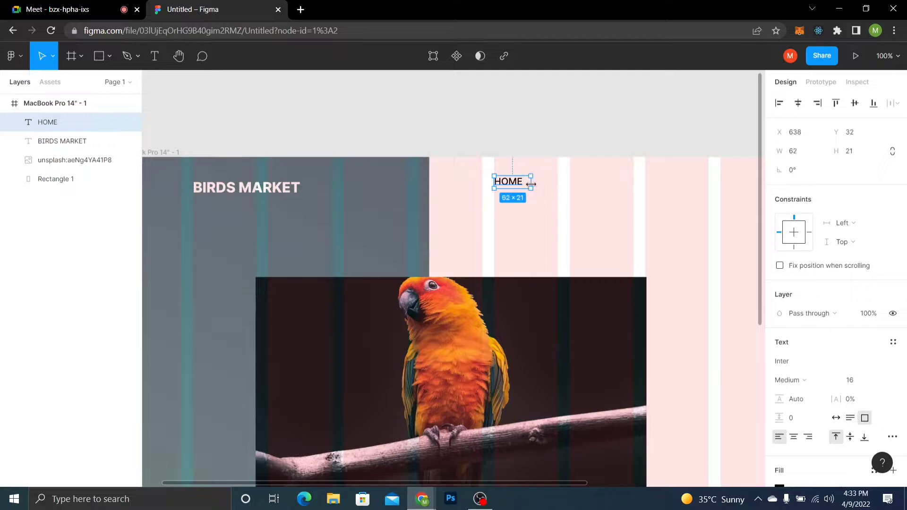
pyautogui.moveTo(507, 184); pyautogui.dragTo(507, 192)
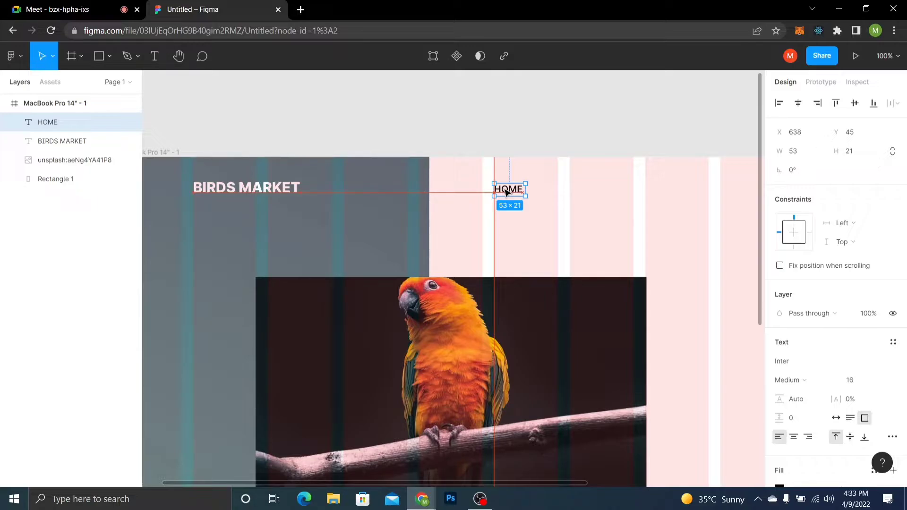
pyautogui.click(569, 210)
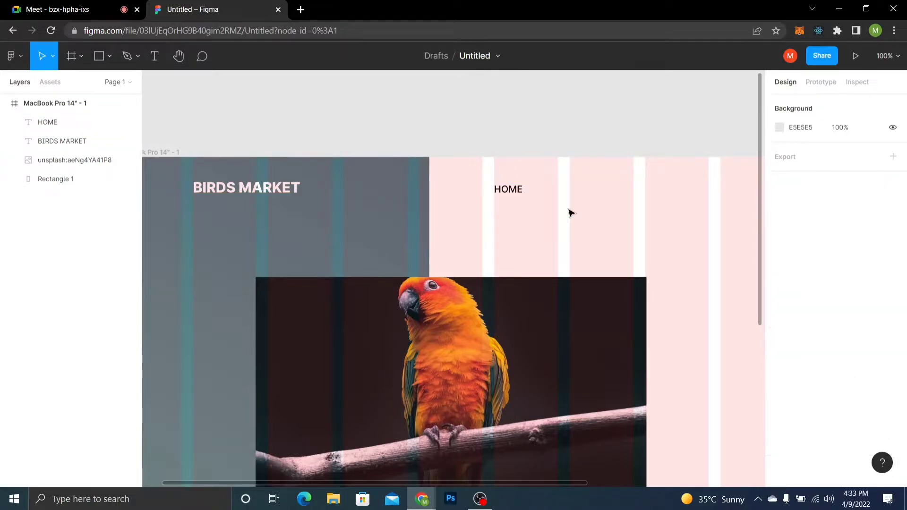
# Draw a text box about 104 × 36 at X 766, Y 46, in the grid column after HOME, and enter "ABOUT"
pyautogui.moveTo(567, 208); pyautogui.dragTo(477, 211)
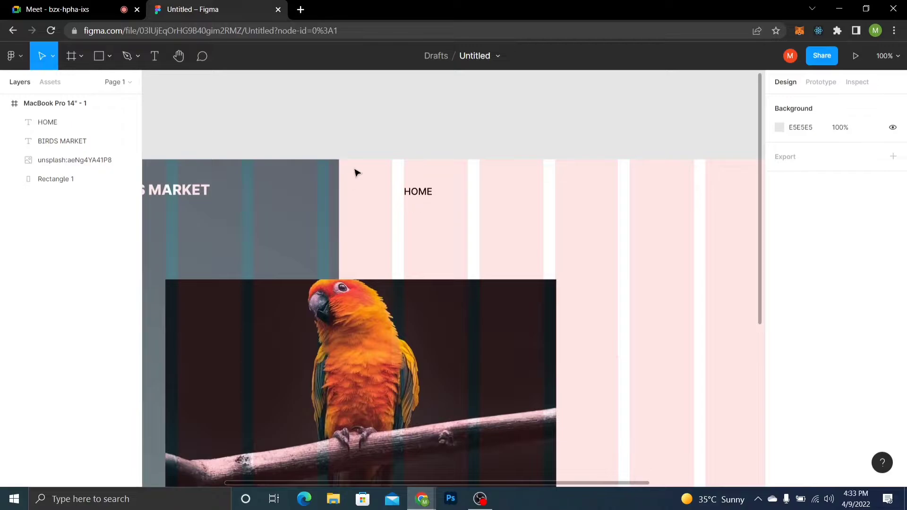
pyautogui.click(155, 57)
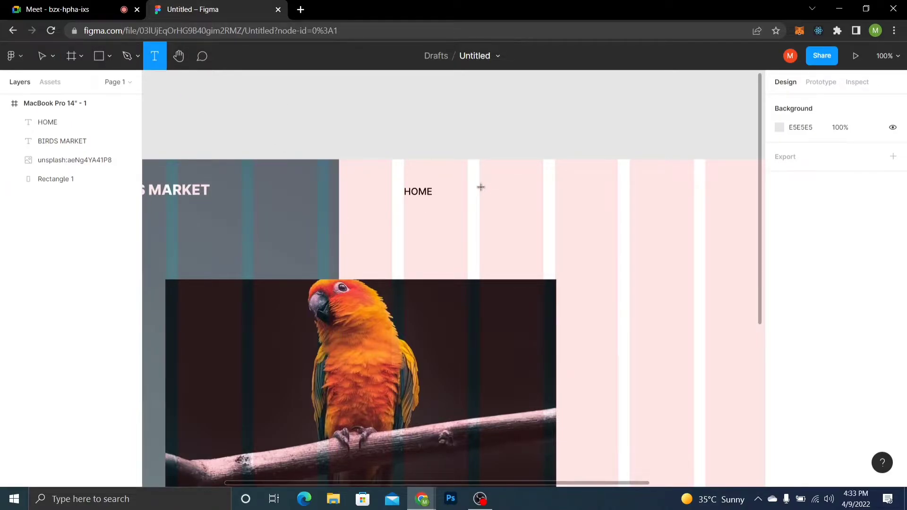
pyautogui.moveTo(480, 187); pyautogui.dragTo(541, 207)
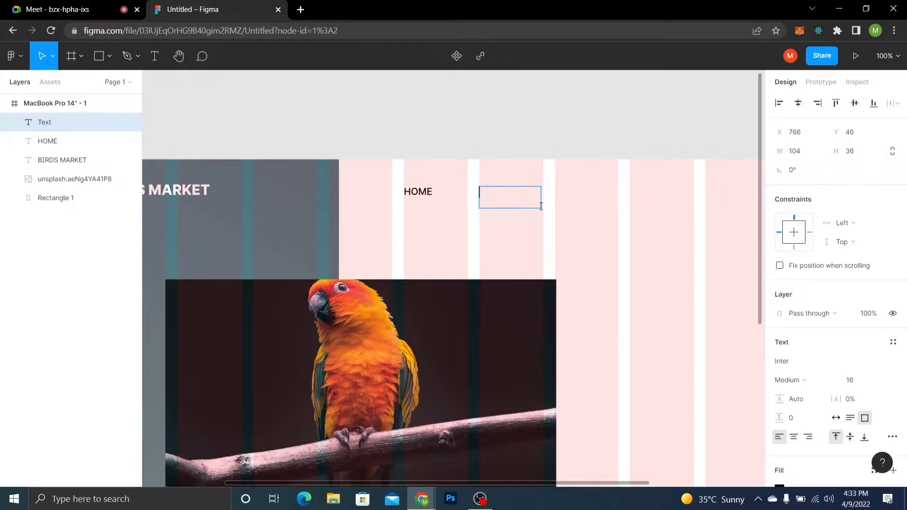
pyautogui.write('ABOUT')
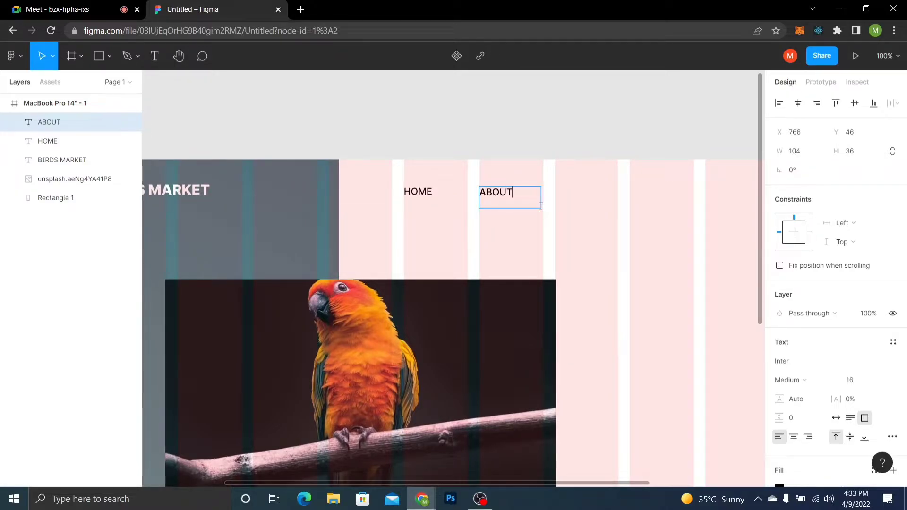
# Shrink the ABOUT text box to about 61 × 20 and move it down to Y 49
pyautogui.press('Escape')
pyautogui.click(529, 222)
pyautogui.click(502, 199)
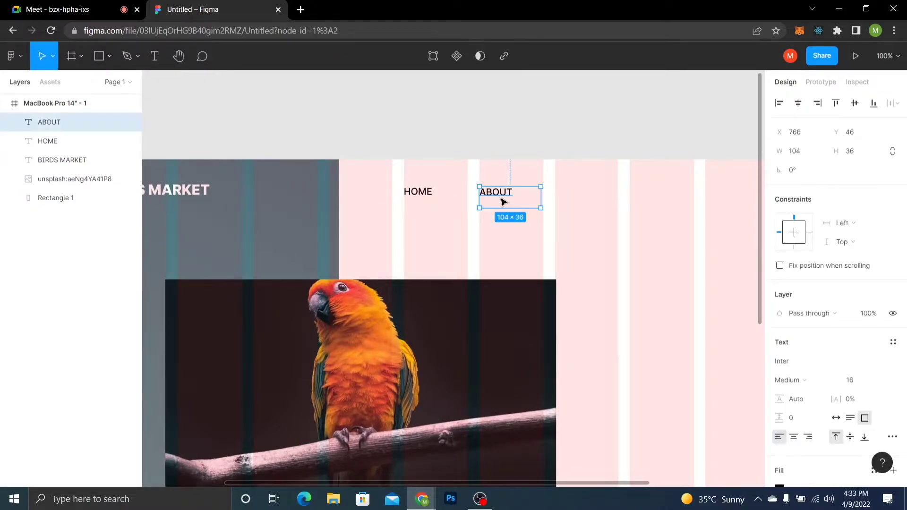
pyautogui.moveTo(502, 208); pyautogui.dragTo(513, 201)
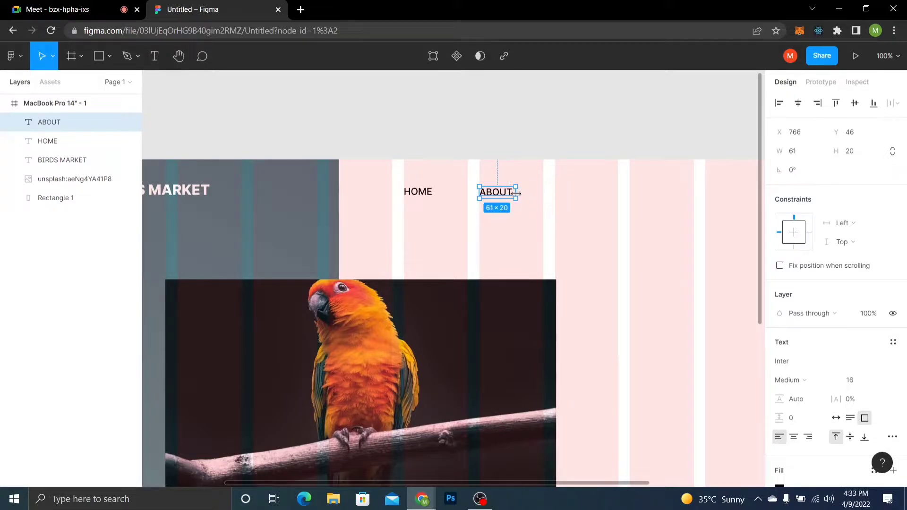
pyautogui.click(523, 210)
pyautogui.click(500, 193)
pyautogui.moveTo(503, 195); pyautogui.dragTo(502, 195)
pyautogui.click(543, 197)
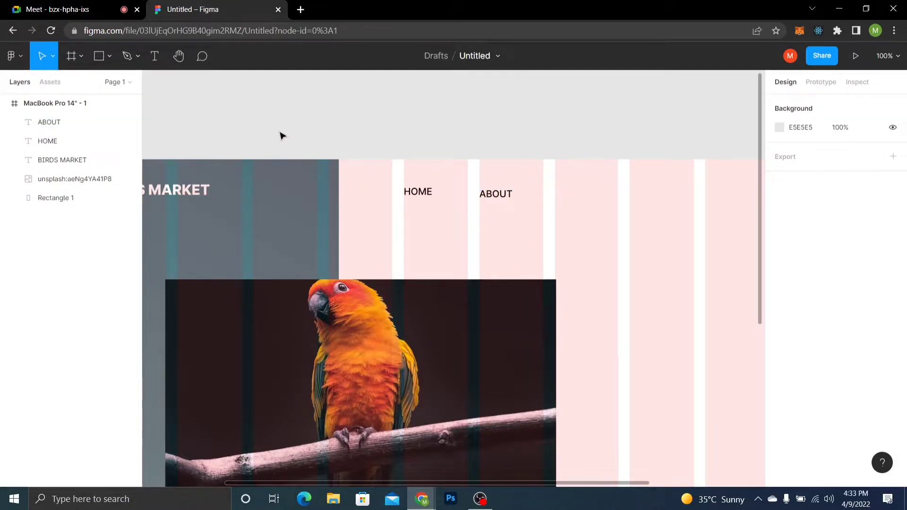
# Draw a text box about 107 × 32 at X 894, Y 50, in the grid column after ABOUT, and enter "CATEGORY"
pyautogui.click(155, 66)
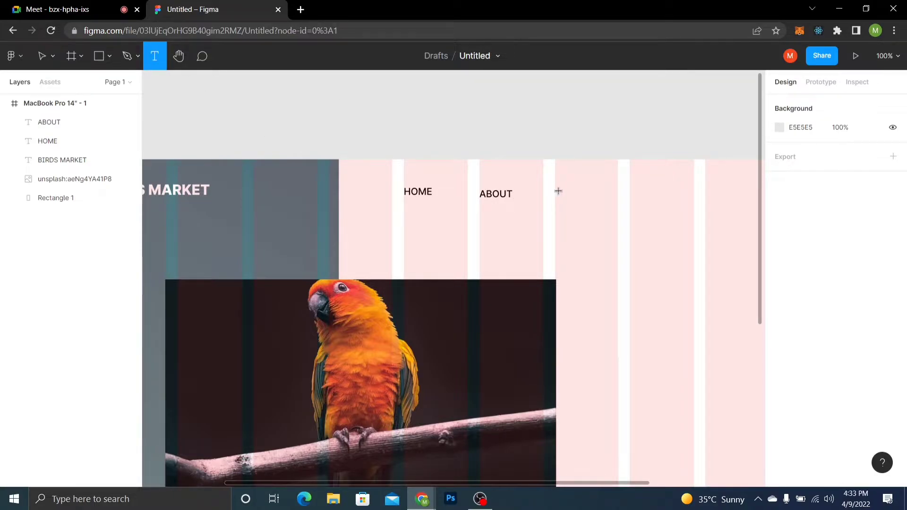
pyautogui.moveTo(555, 189); pyautogui.dragTo(617, 206)
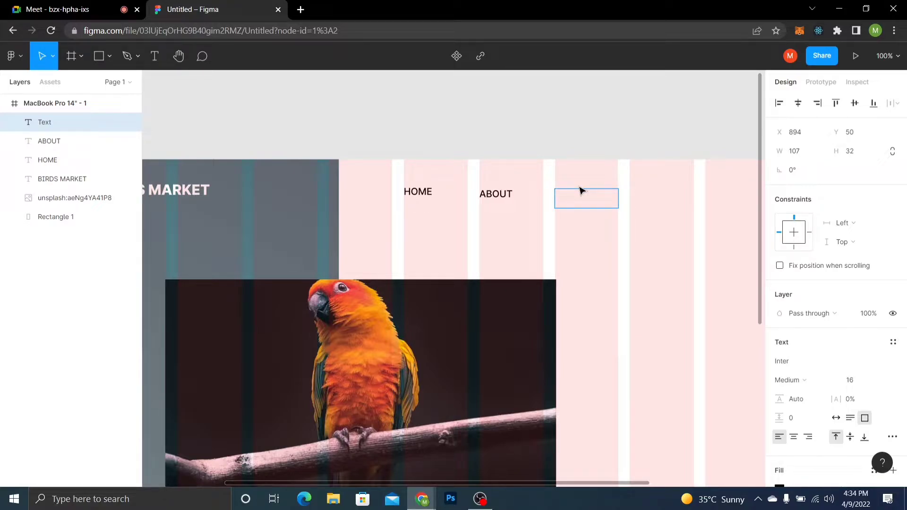
pyautogui.write('CATEGORY')
pyautogui.press('Escape')
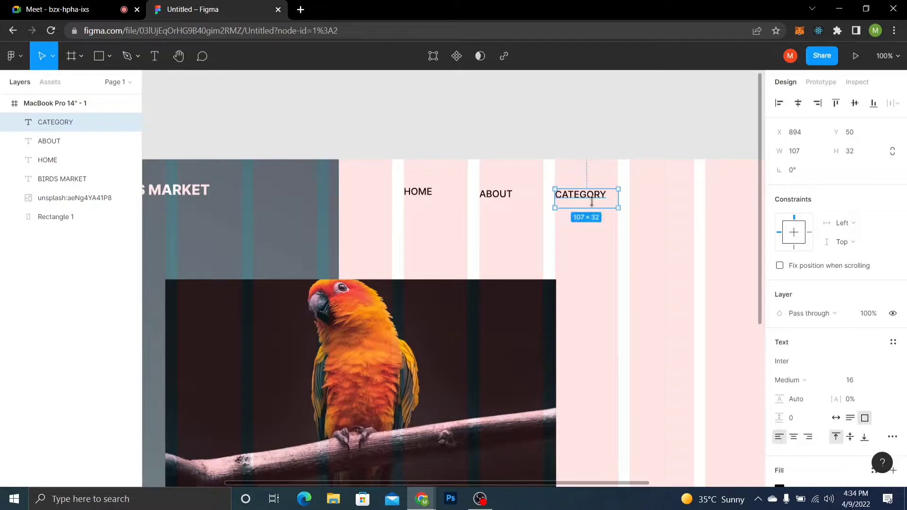
# Shrink the CATEGORY text box to about 92 × 19 and move it to X 896, Y 49, level with ABOUT
pyautogui.doubleClick(592, 207)
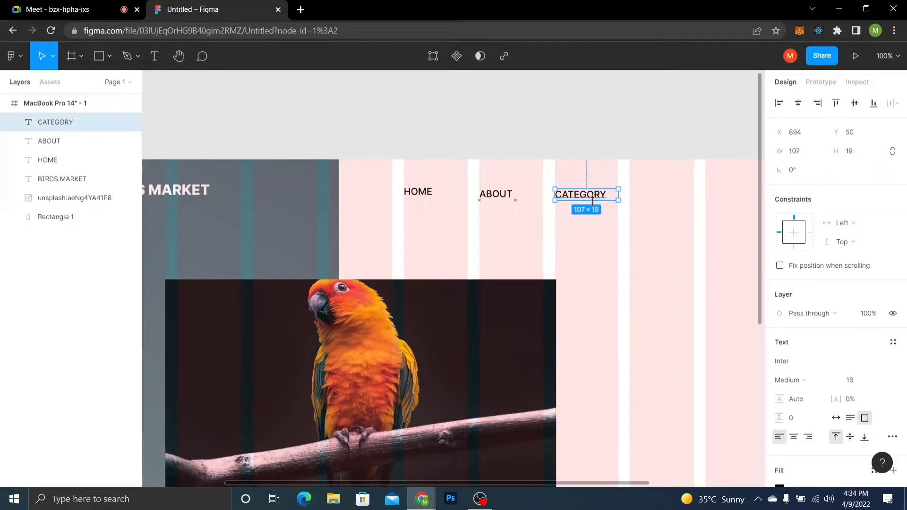
pyautogui.doubleClick(618, 194)
pyautogui.click(612, 227)
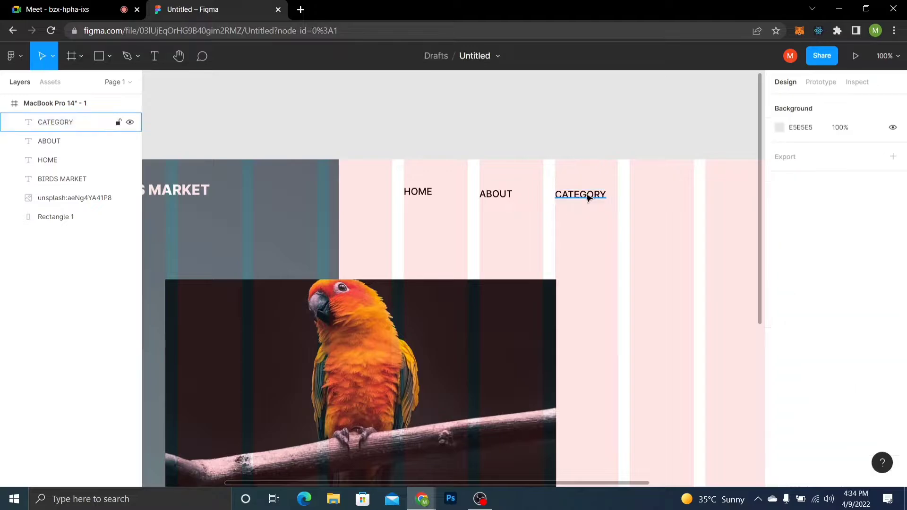
pyautogui.click(587, 197)
pyautogui.doubleClick(588, 197)
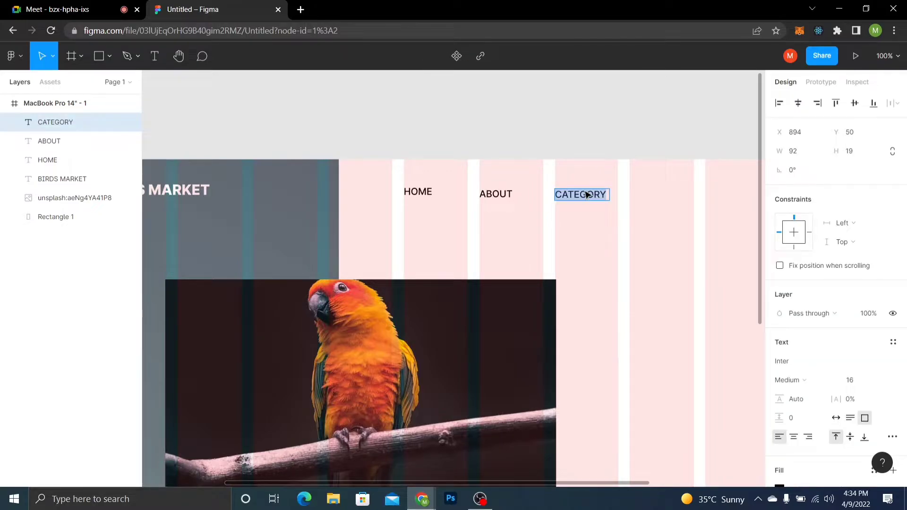
pyautogui.press('Escape')
pyautogui.moveTo(588, 197); pyautogui.dragTo(592, 198)
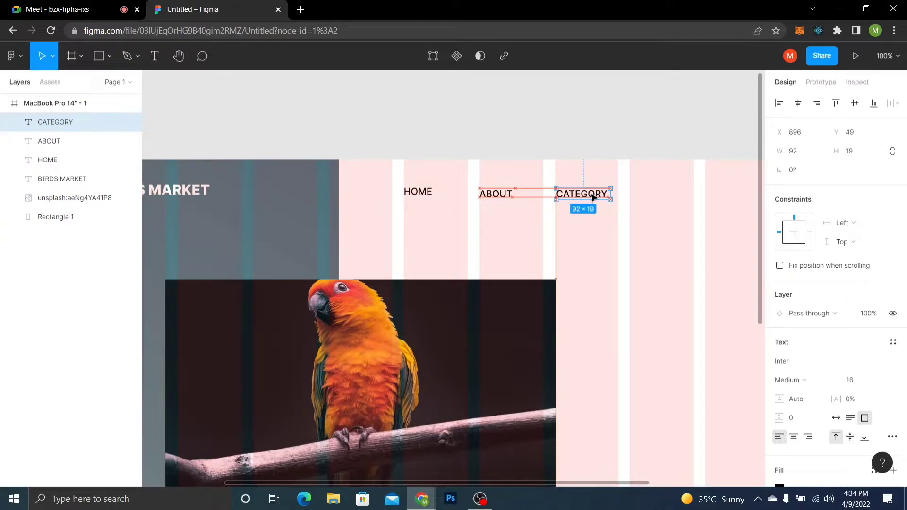
pyautogui.click(597, 241)
# Move the ABOUT and CATEGORY labels up level with HOME, placing CATEGORY at Y 45
pyautogui.click(499, 198)
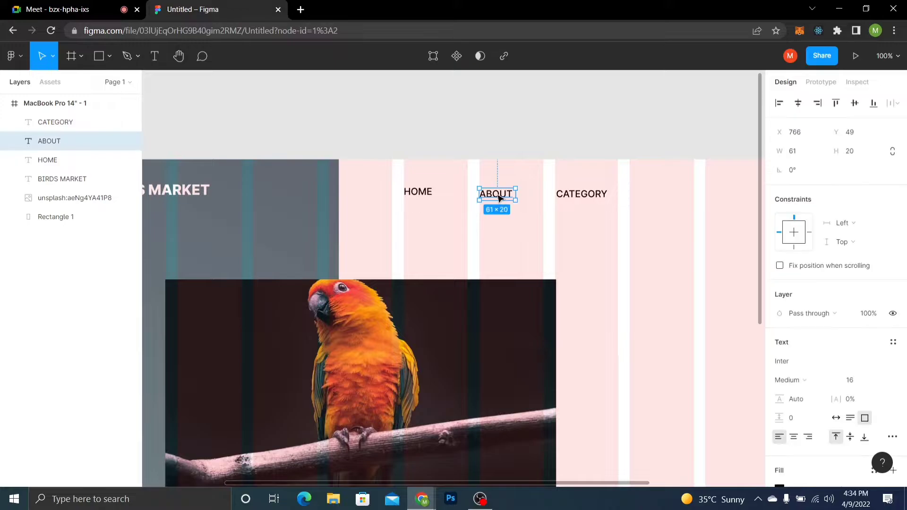
pyautogui.doubleClick(498, 194)
pyautogui.click(498, 220)
pyautogui.moveTo(498, 195); pyautogui.dragTo(499, 194)
pyautogui.moveTo(569, 199); pyautogui.dragTo(568, 193)
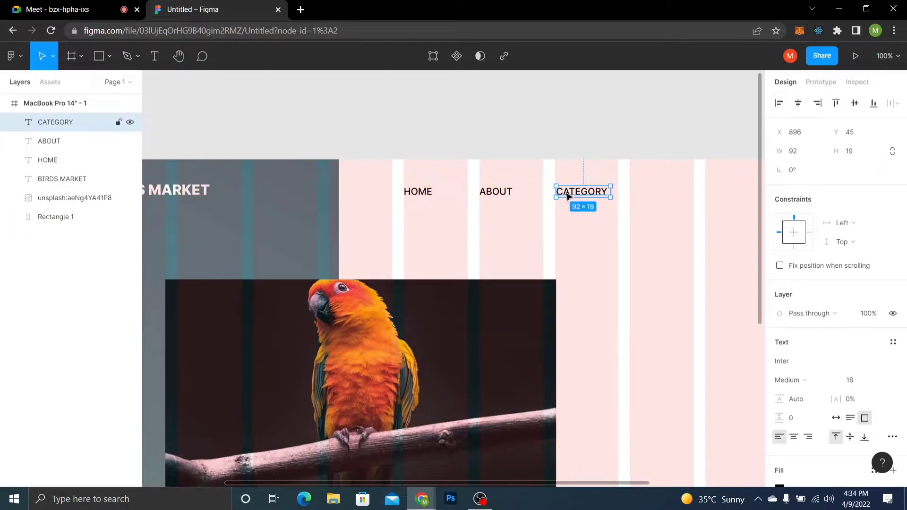
pyautogui.click(582, 232)
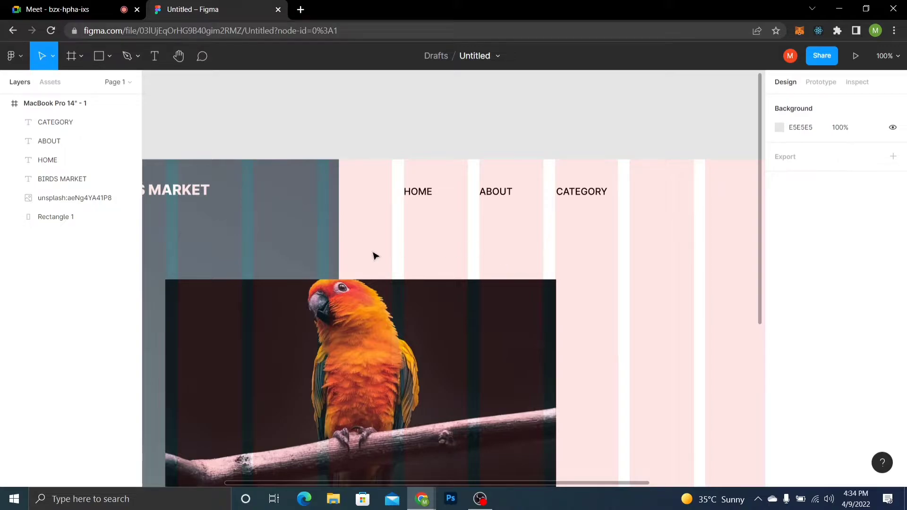
pyautogui.click(174, 197)
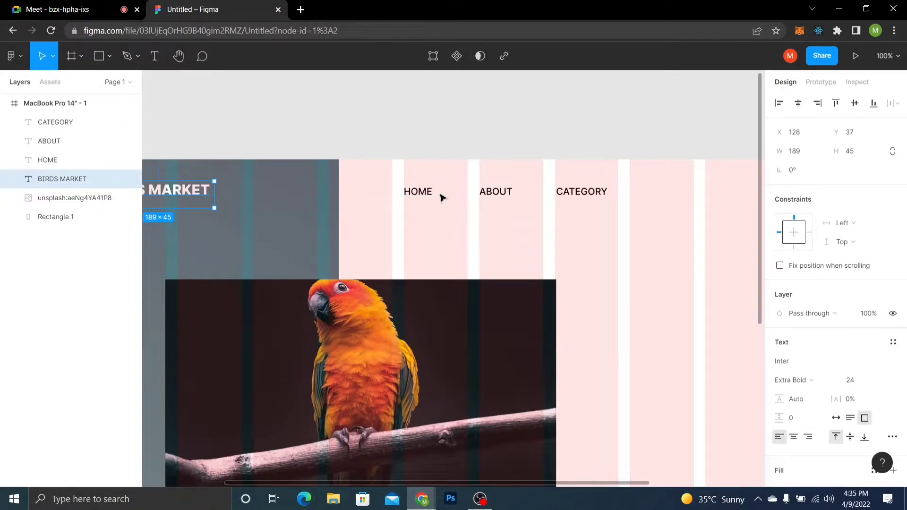
pyautogui.click(418, 239)
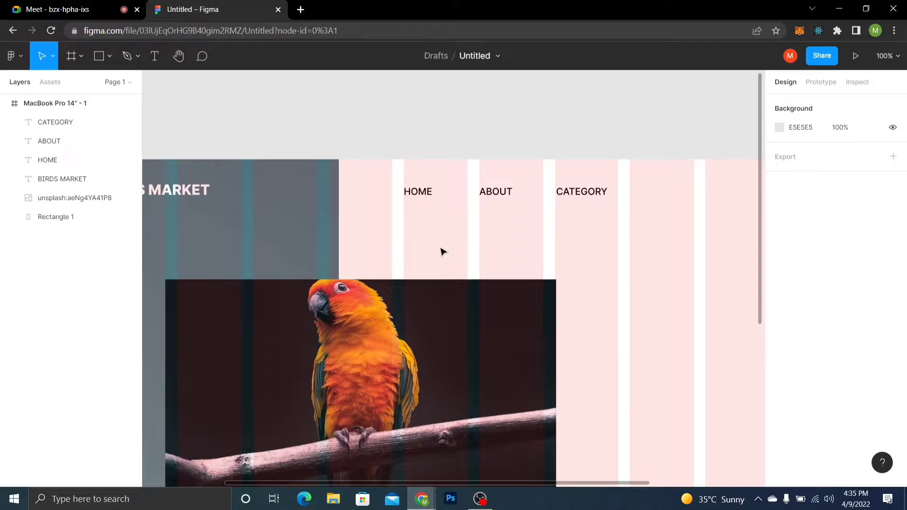
# Draw an ellipse about 333 × 328 at X 1001, Y 163, in the empty area beside the parrot photo
pyautogui.press('-')
pyautogui.click(109, 55)
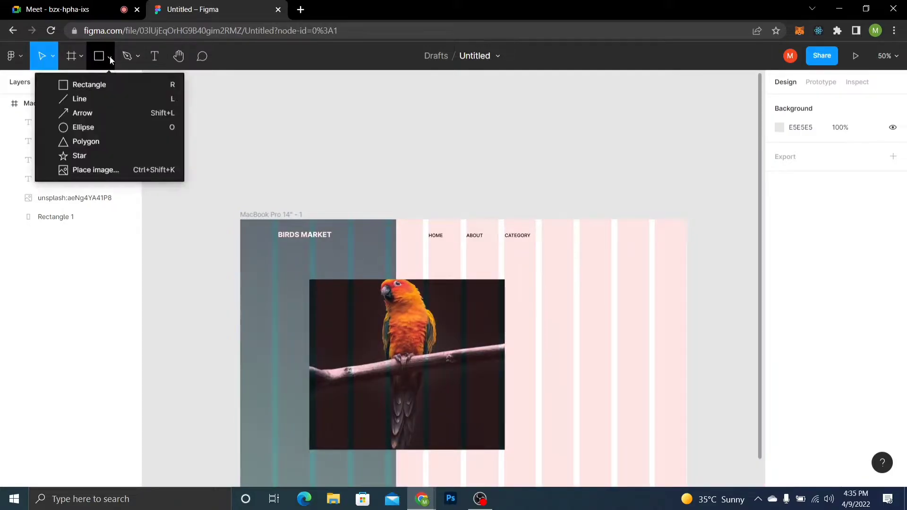
pyautogui.click(120, 127)
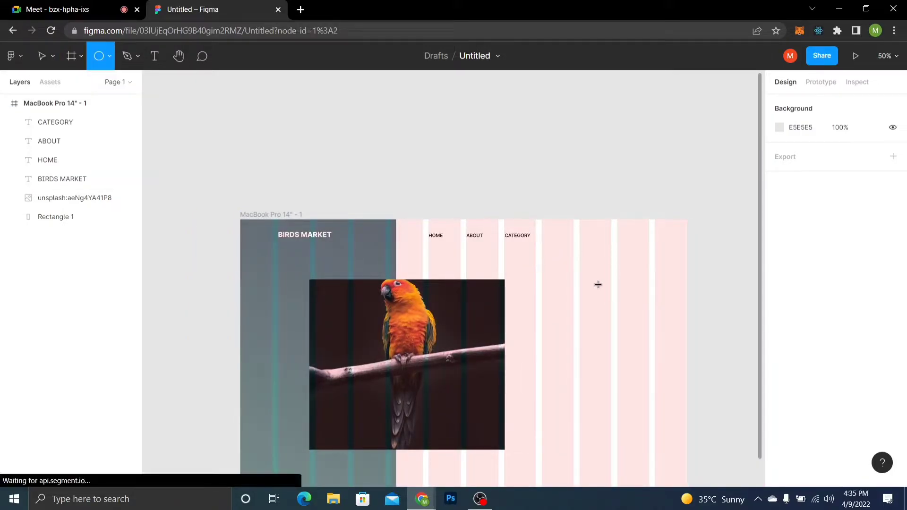
pyautogui.moveTo(536, 268)
pyautogui.mouseDown()
pyautogui.moveTo(623, 310)
pyautogui.moveTo(634, 364)
pyautogui.mouseUp()
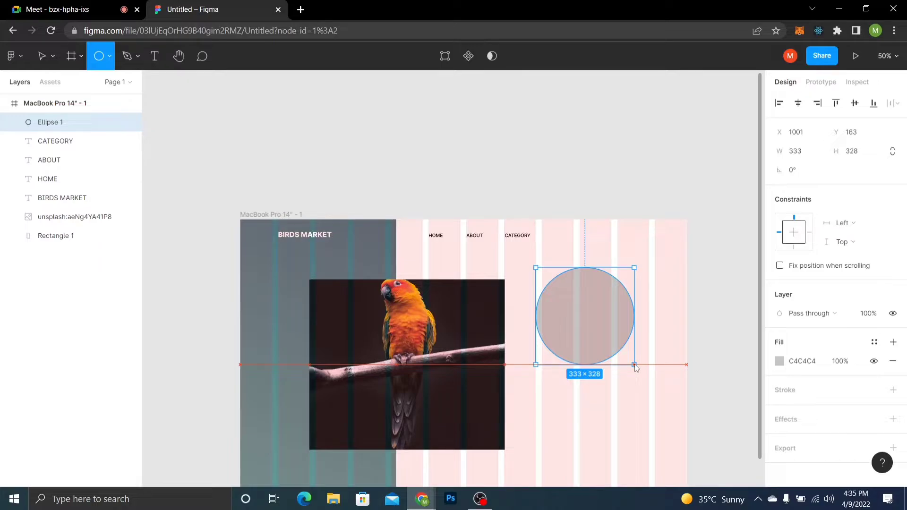
pyautogui.press('Escape')
# Draw a rectangle about 374 × 260 at X 1066, Y 549, below the ellipse
pyautogui.click(109, 56)
pyautogui.click(112, 84)
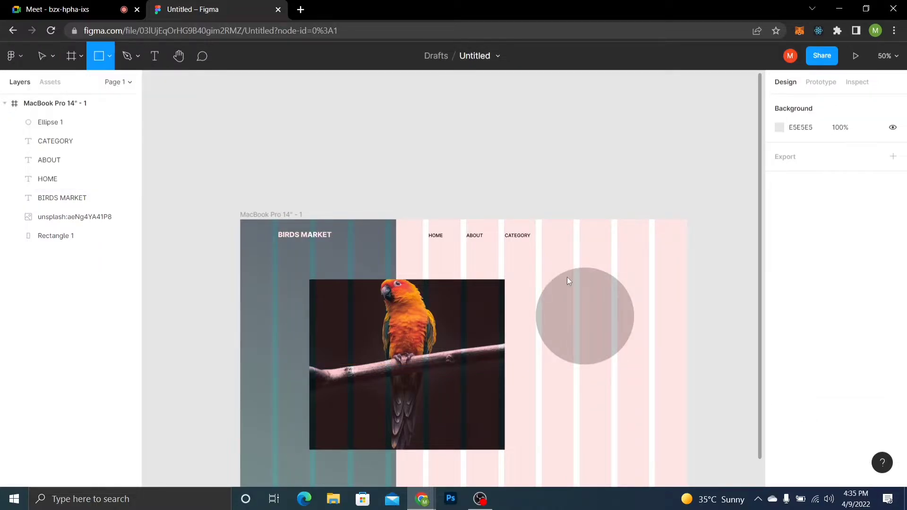
pyautogui.moveTo(555, 382)
pyautogui.mouseDown()
pyautogui.moveTo(665, 440)
pyautogui.moveTo(666, 458)
pyautogui.mouseUp()
pyautogui.click(701, 427)
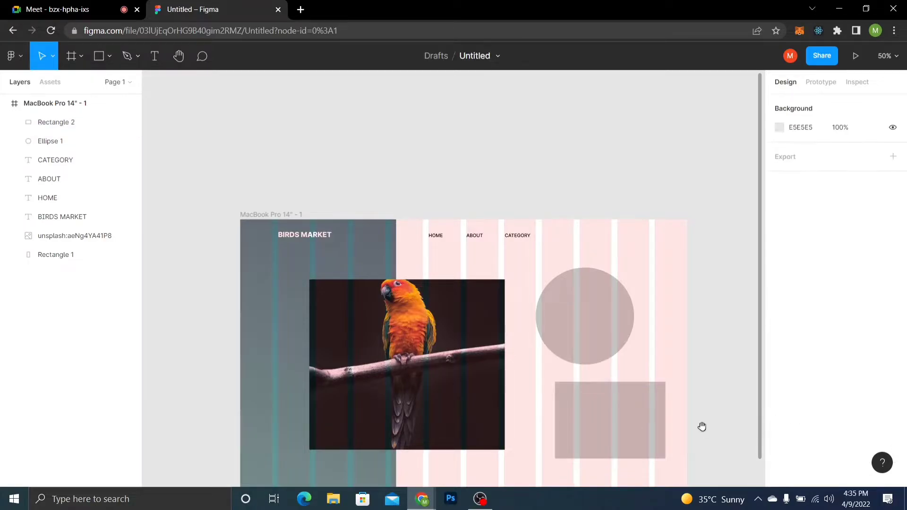
pyautogui.moveTo(701, 427); pyautogui.dragTo(629, 345)
# Group the rectangle with the ellipse and expand the group to show its layers
pyautogui.click(555, 339)
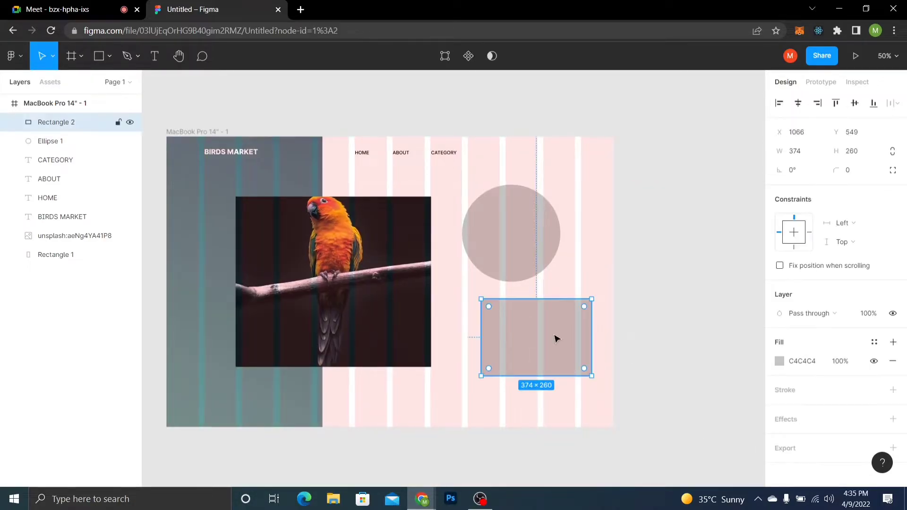
pyautogui.keyDown('shift'); pyautogui.click(532, 260); pyautogui.keyUp('shift')
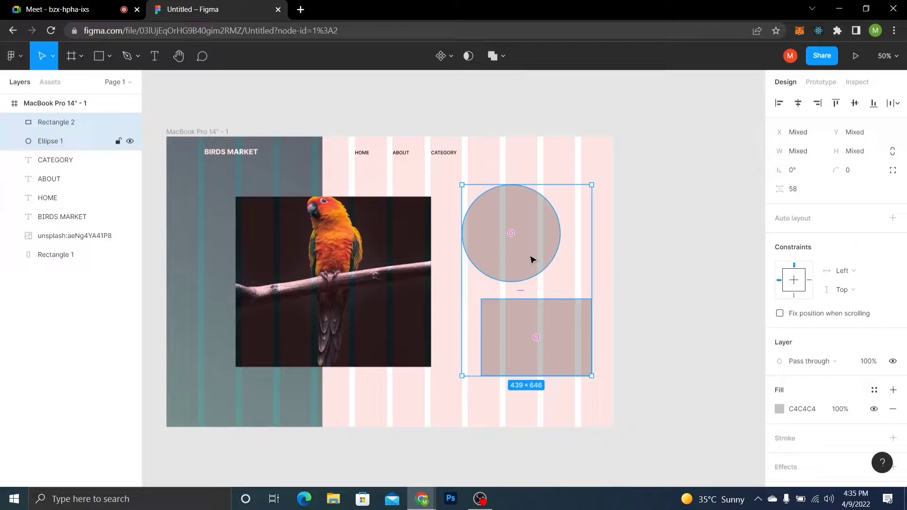
pyautogui.hotkey('ctrl', 'g')
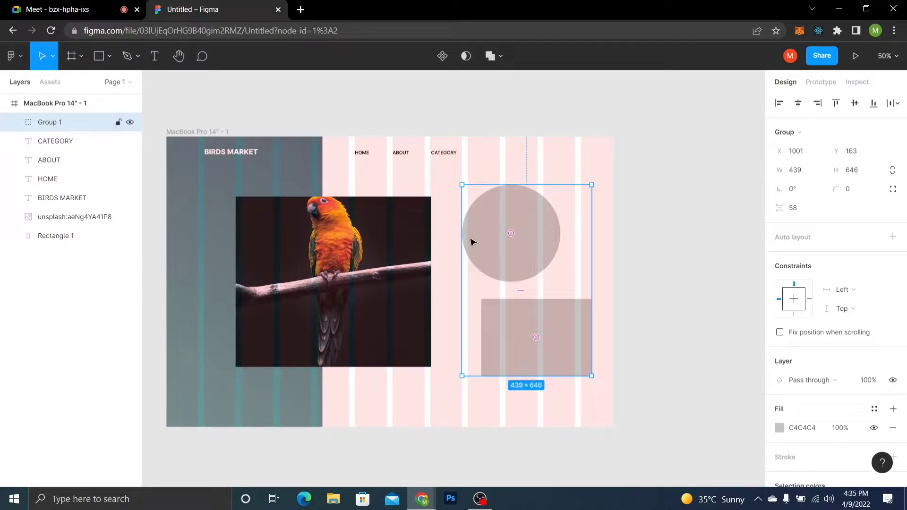
pyautogui.click(15, 122)
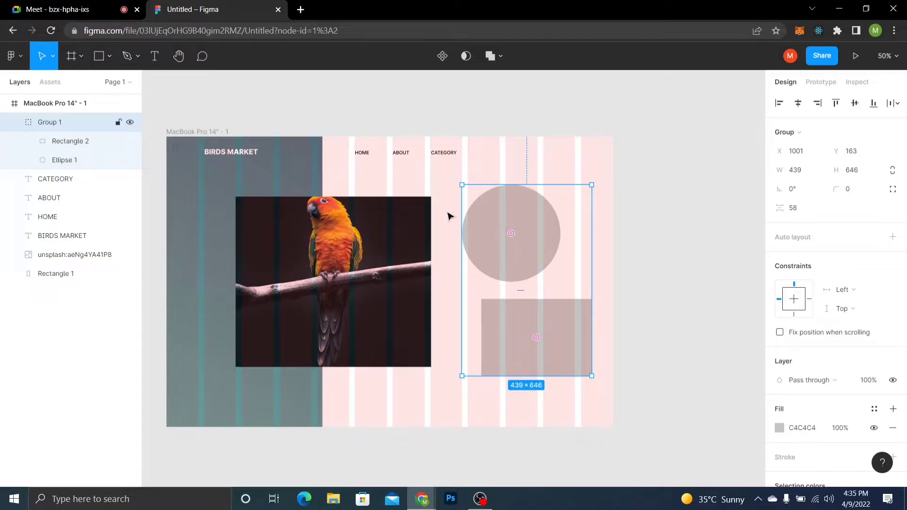
pyautogui.rightClick(68, 130)
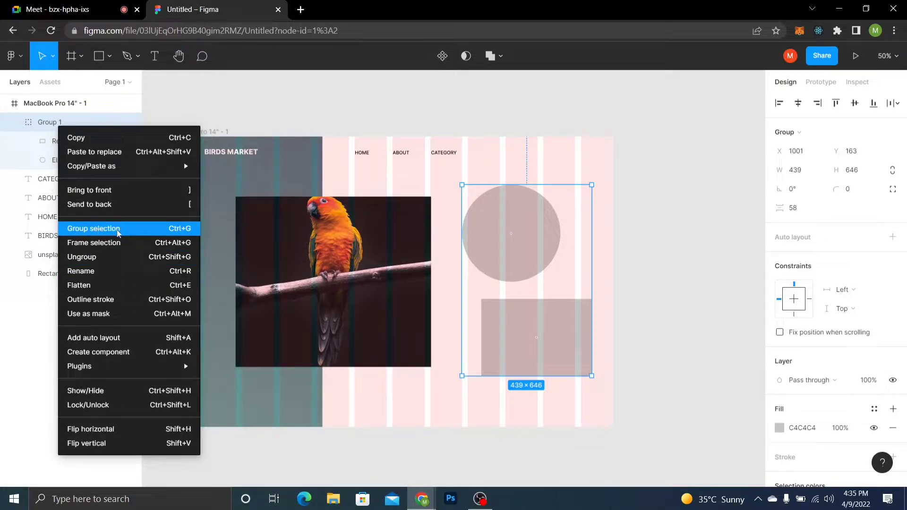
pyautogui.press('Escape')
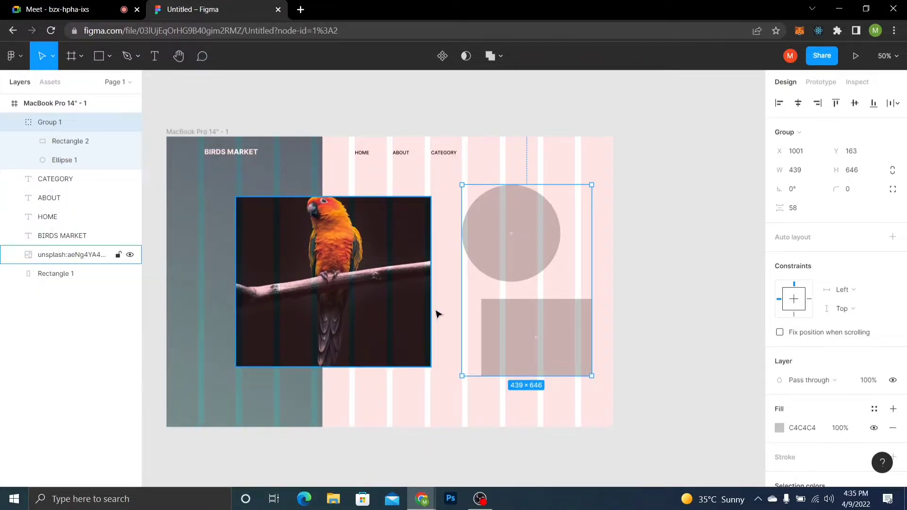
pyautogui.rightClick(528, 261)
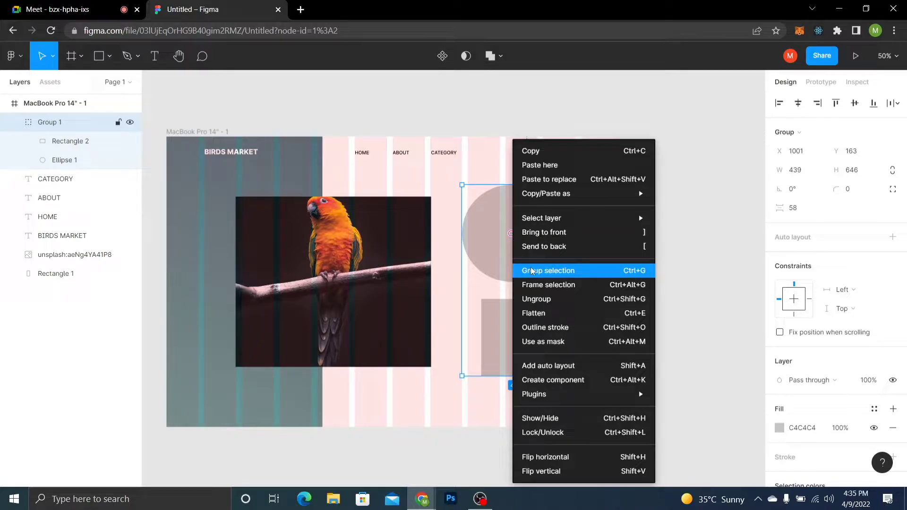
pyautogui.click(451, 278)
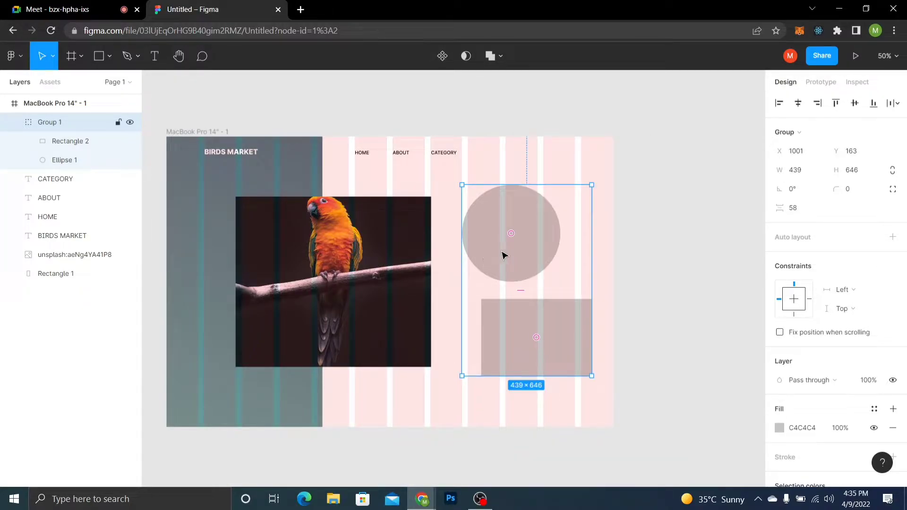
# Move the group of ellipse and rectangle around the frame, ending at X 925, Y 133
pyautogui.moveTo(502, 256); pyautogui.dragTo(438, 293)
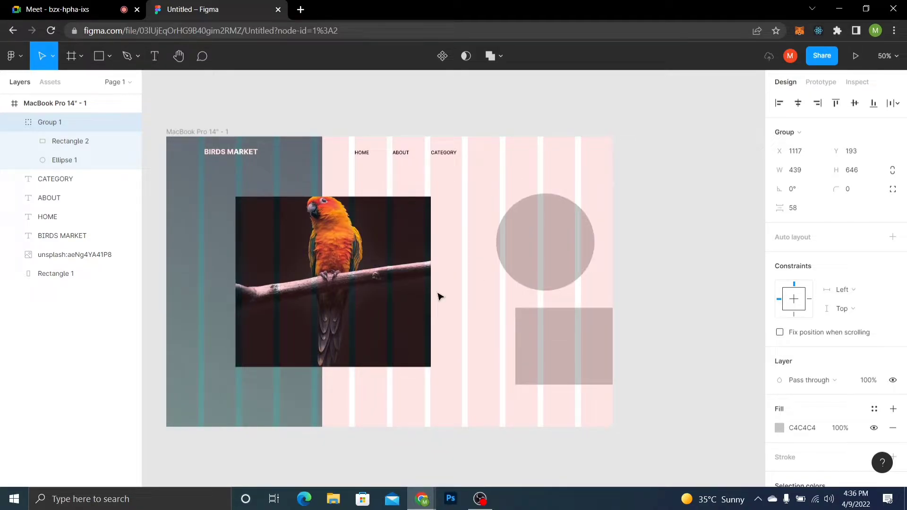
pyautogui.moveTo(438, 297); pyautogui.dragTo(519, 254)
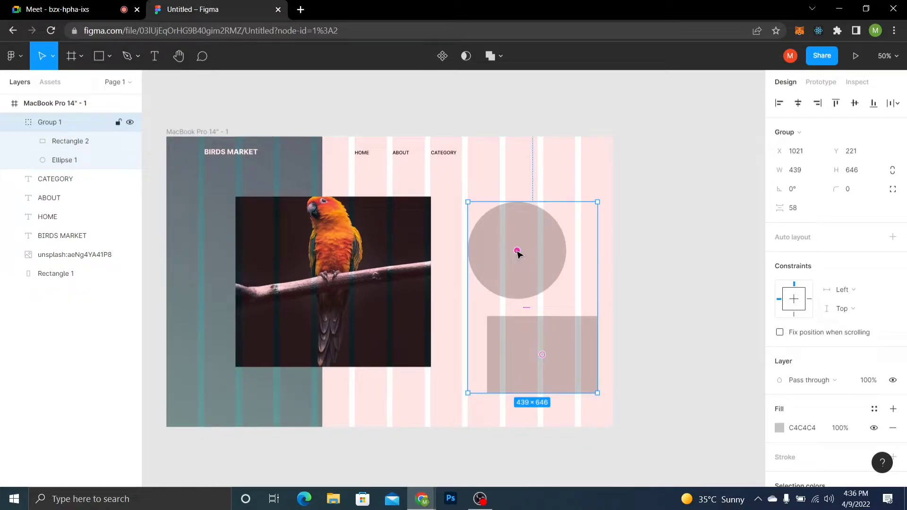
pyautogui.moveTo(517, 251); pyautogui.dragTo(526, 254)
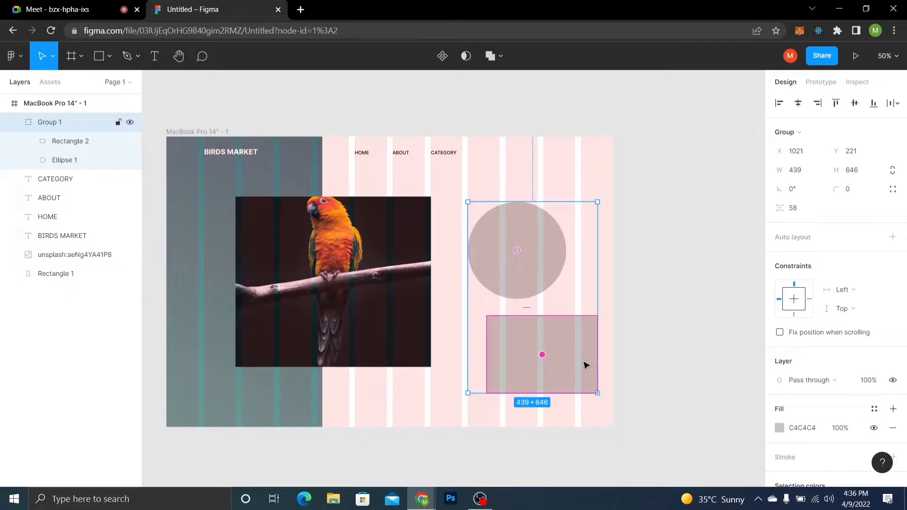
pyautogui.moveTo(586, 365); pyautogui.dragTo(556, 335)
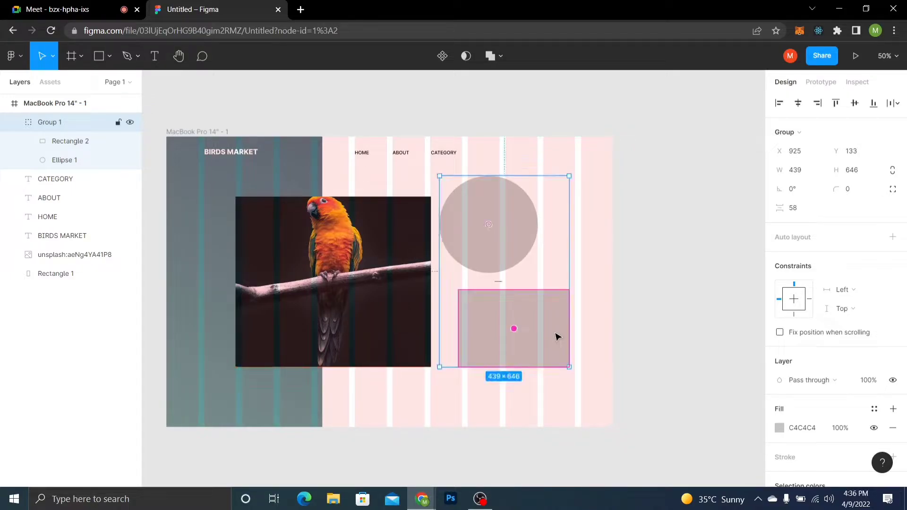
# Delete the grouped rectangle and ellipse from the frame
pyautogui.press('Delete')
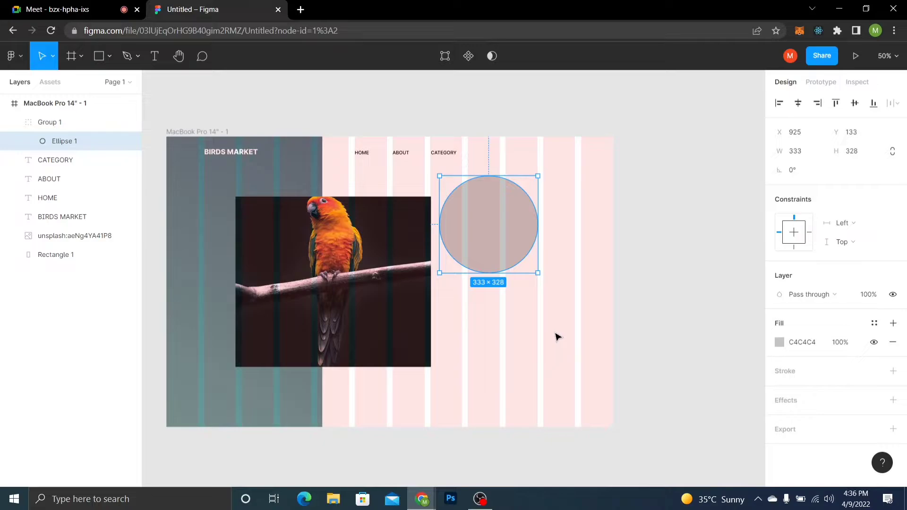
pyautogui.press('Delete')
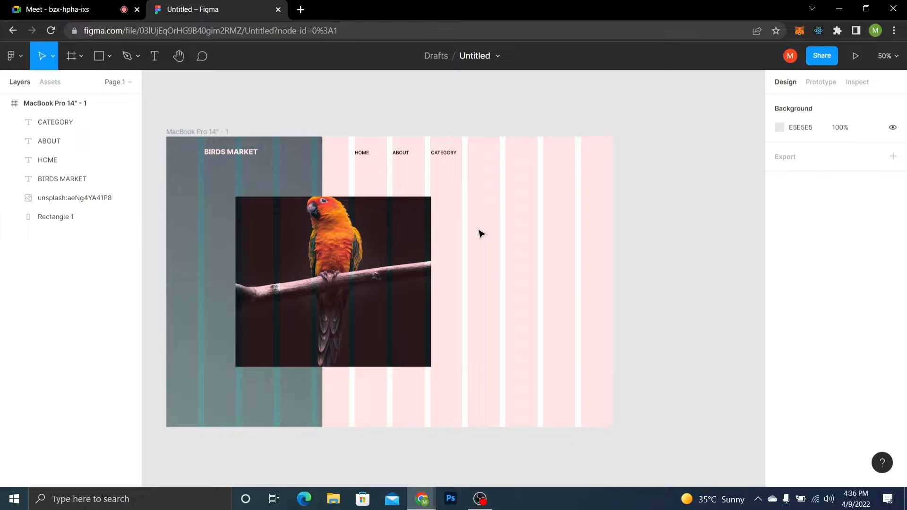
pyautogui.scroll(3, 480, 234)
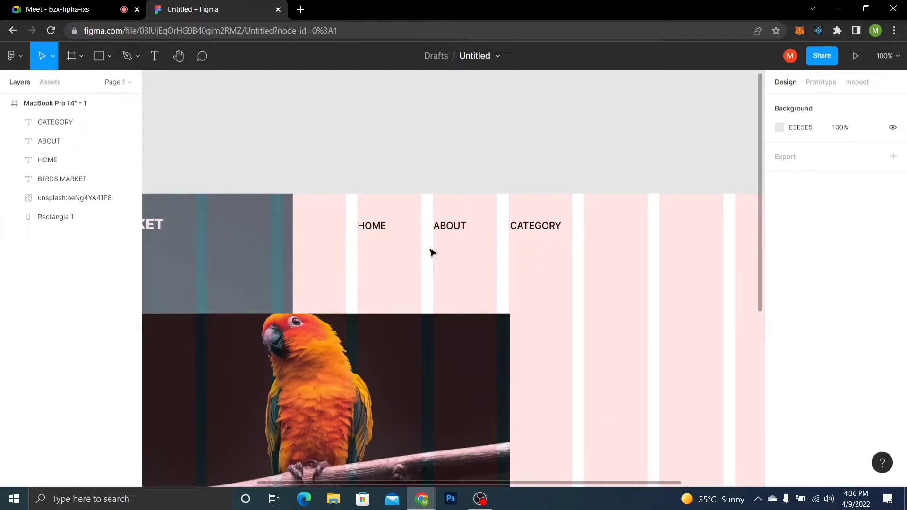
# Align the vertical centres of the BIRDS MARKET title and the HOME, ABOUT and CATEGORY labels
pyautogui.hscroll(3, 432, 252)
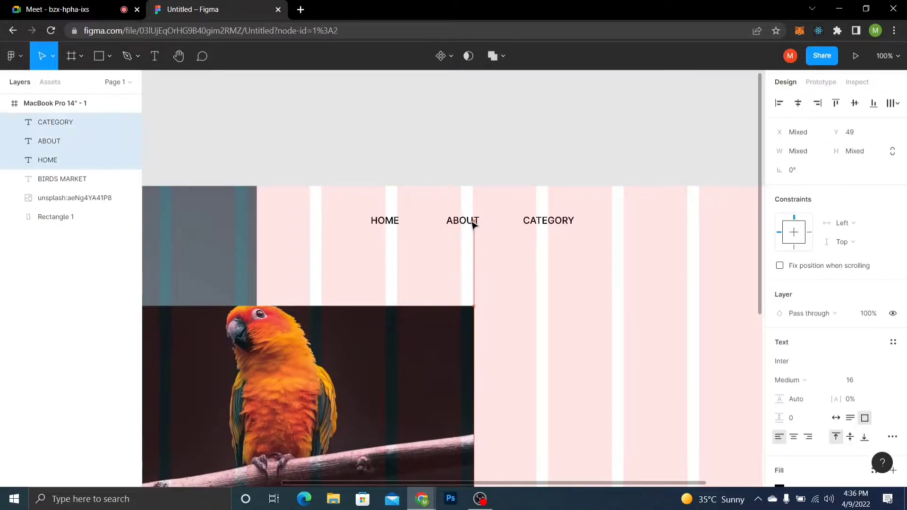
pyautogui.moveTo(473, 222); pyautogui.dragTo(497, 216)
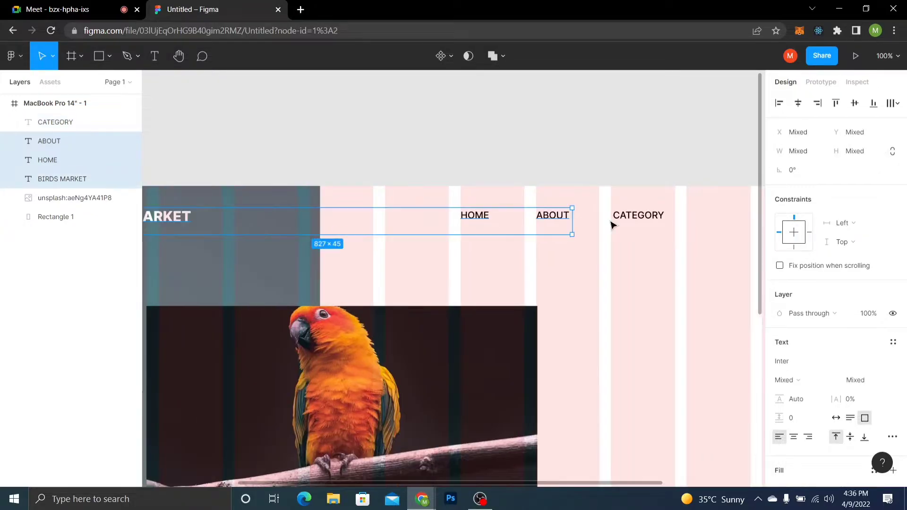
pyautogui.keyDown('shift'); pyautogui.click(631, 219); pyautogui.keyUp('shift')
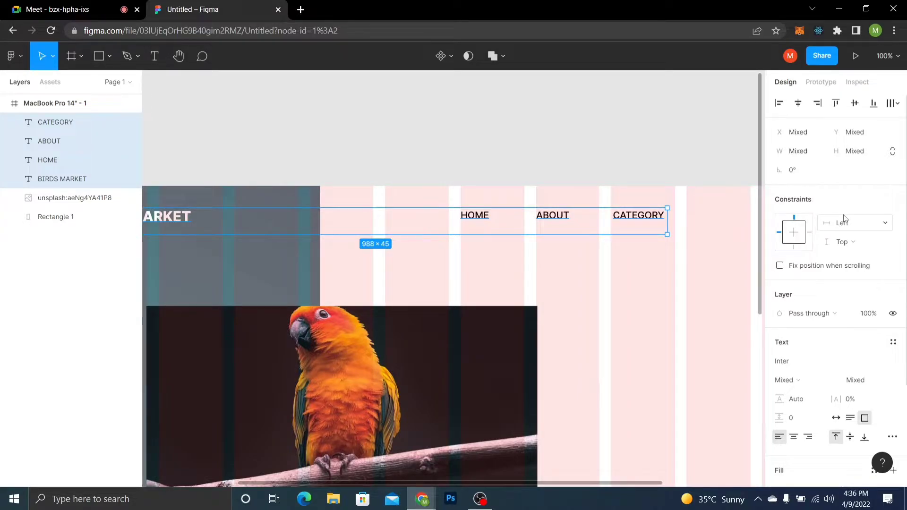
pyautogui.click(855, 103)
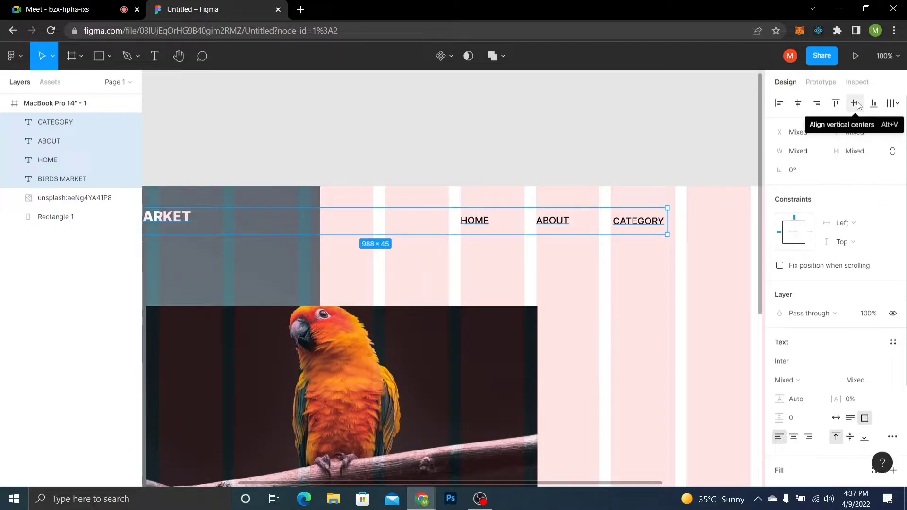
# Try horizontal-centre and left alignment on the BIRDS MARKET title and the three navigation labels
pyautogui.click(802, 102)
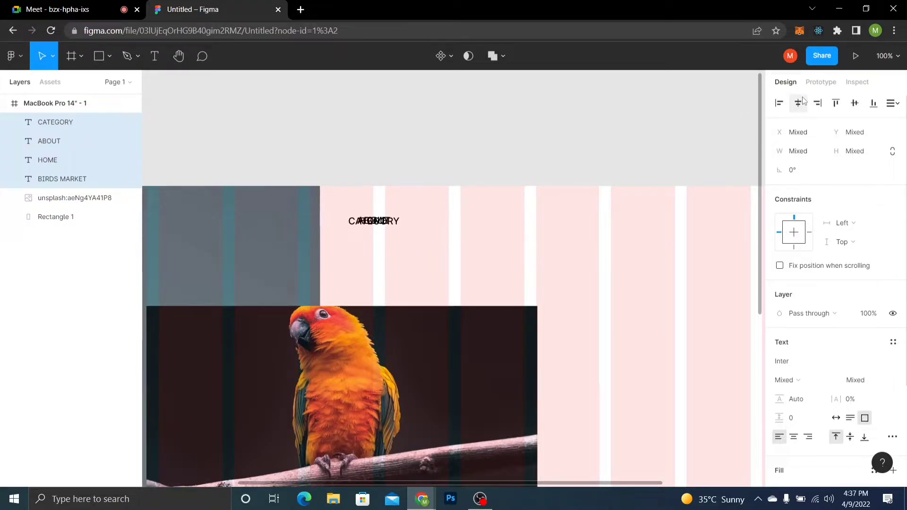
pyautogui.hotkey('ctrl', 'z')
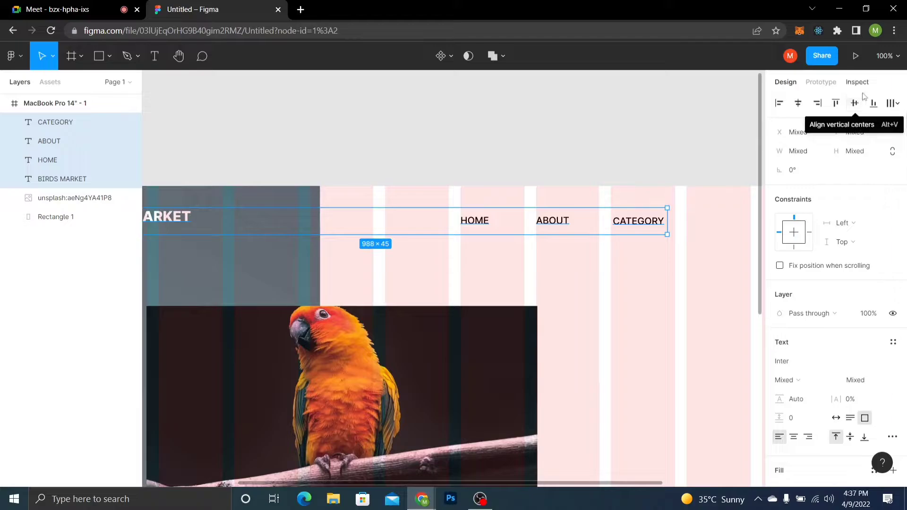
pyautogui.click(778, 104)
pyautogui.click(798, 104)
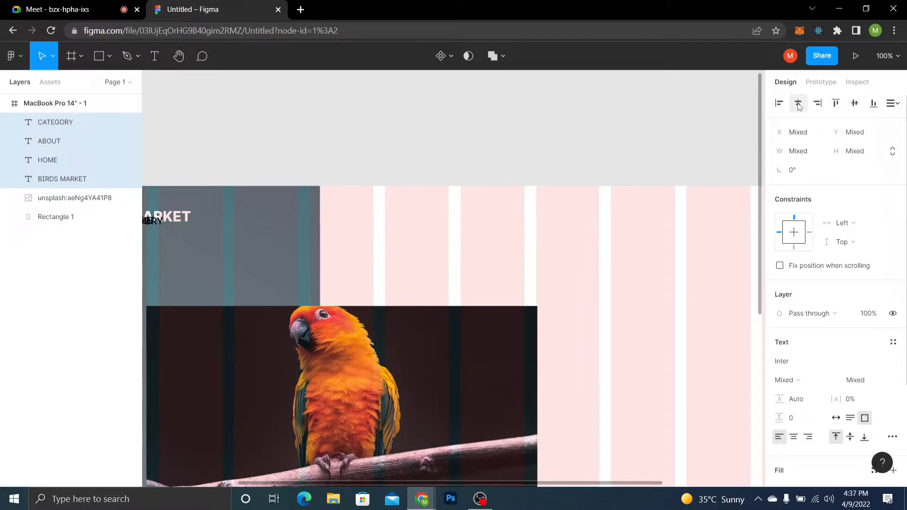
pyautogui.hscroll(-3, 520, 239)
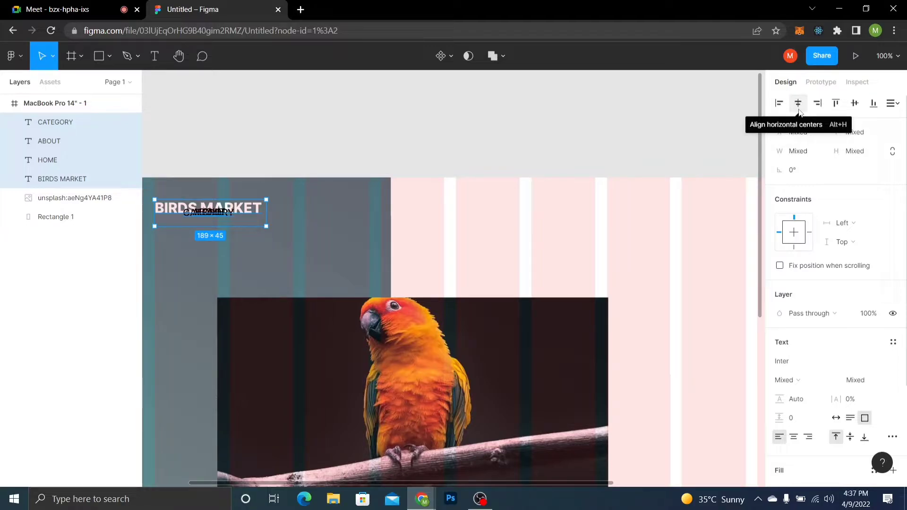
pyautogui.hotkey('alt', 'a')
pyautogui.hotkey('ctrl', 'z')
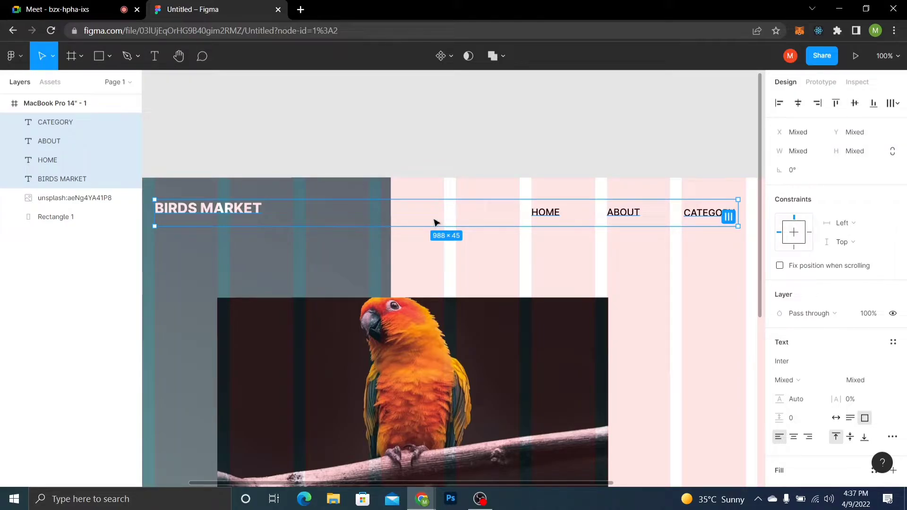
# Move the BIRDS MARKET title down slightly so it lines up with the HOME, ABOUT and CATEGORY labels
pyautogui.click(317, 211)
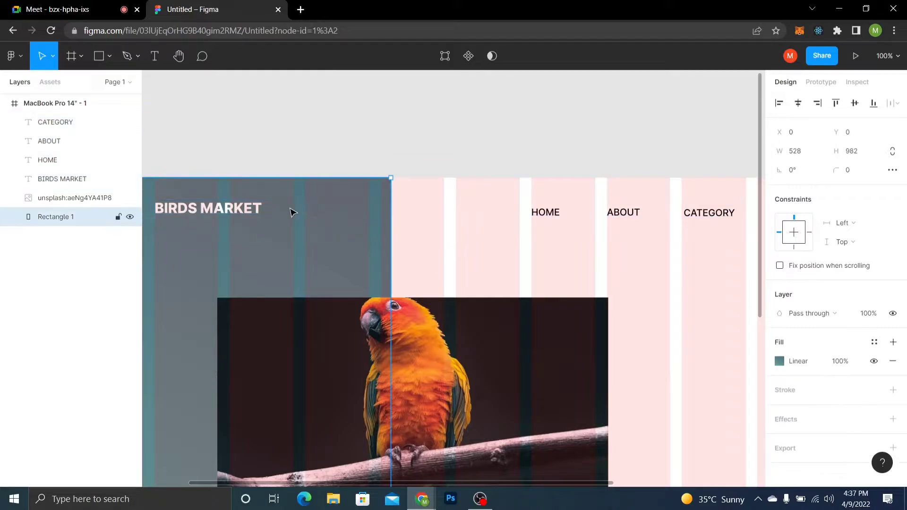
pyautogui.click(259, 208)
pyautogui.moveTo(259, 208); pyautogui.dragTo(246, 214)
pyautogui.click(301, 204)
pyautogui.click(480, 231)
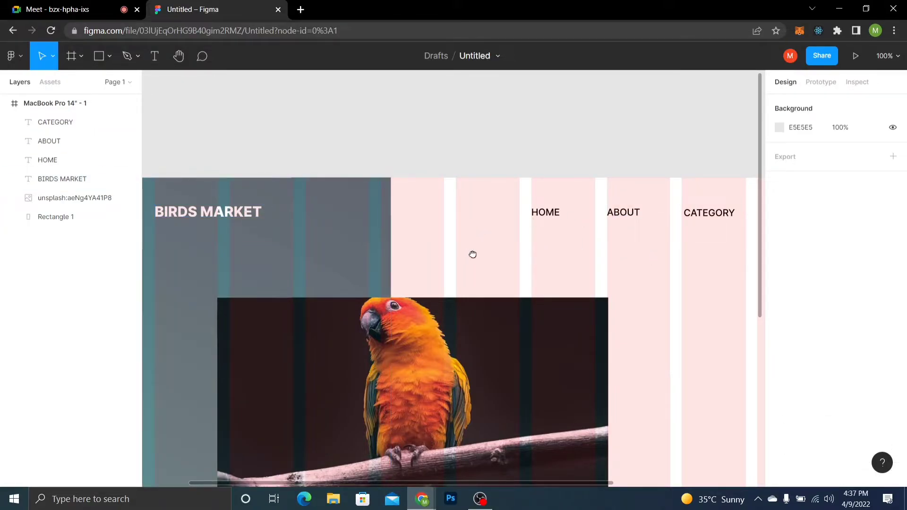
# Run the Iconify plugin to look for a navigation bar icon
pyautogui.moveTo(472, 255); pyautogui.dragTo(377, 214)
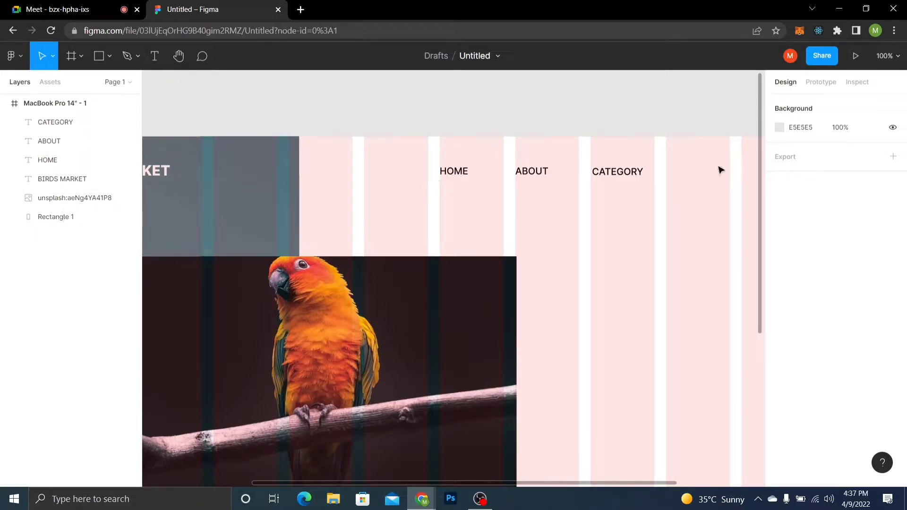
pyautogui.moveTo(681, 189); pyautogui.dragTo(548, 178)
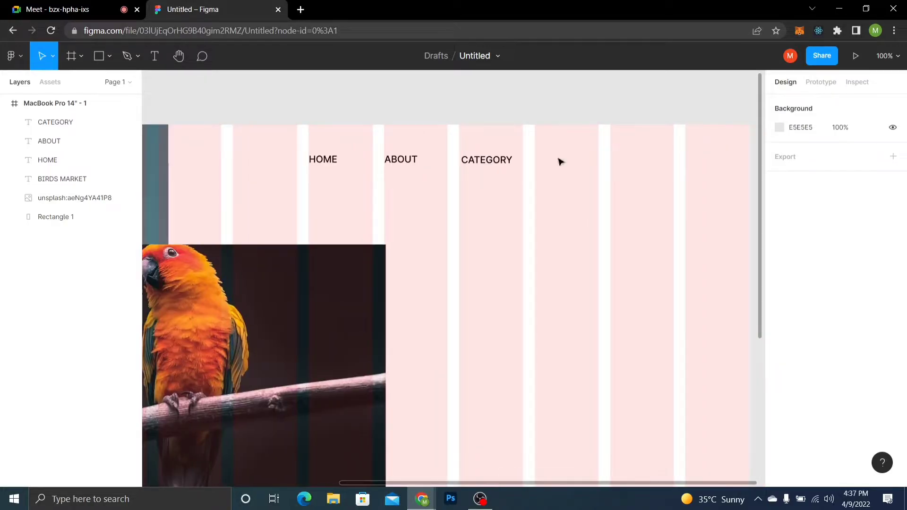
pyautogui.press('-')
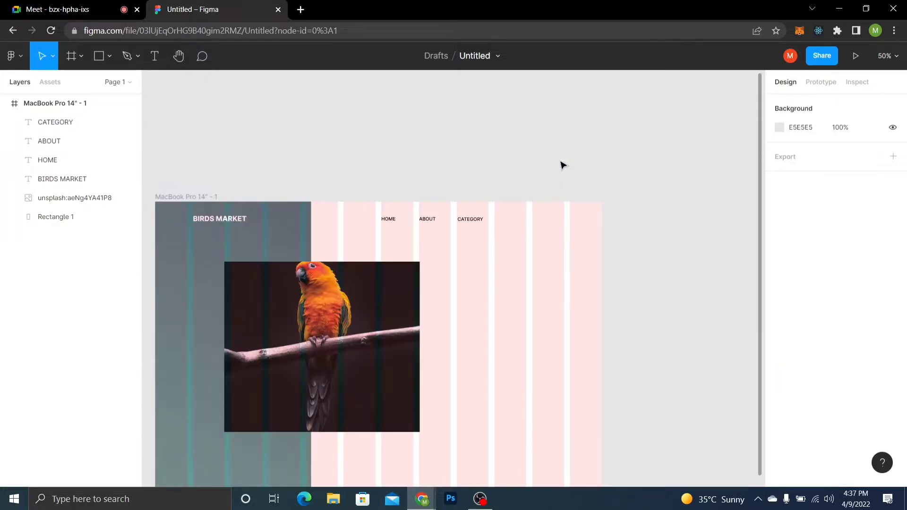
pyautogui.press('+')
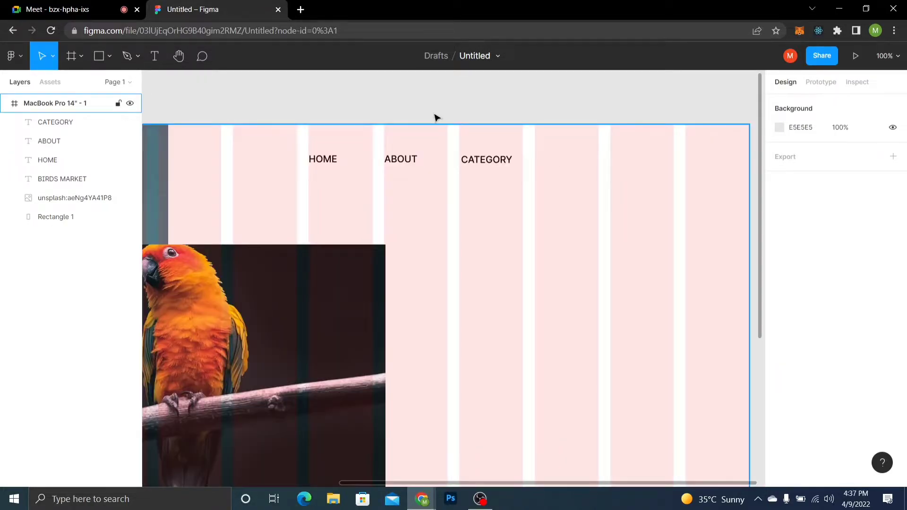
pyautogui.click(16, 58)
pyautogui.moveTo(51, 183)
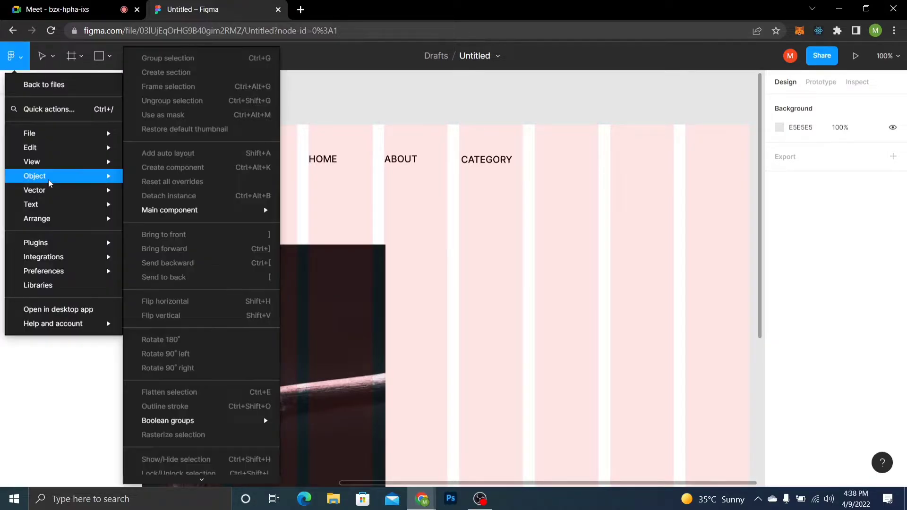
pyautogui.moveTo(67, 242)
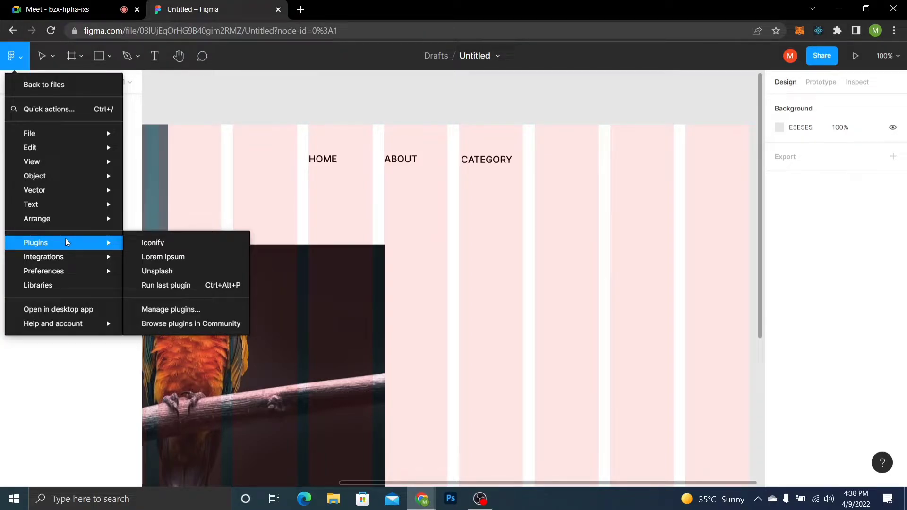
pyautogui.click(176, 243)
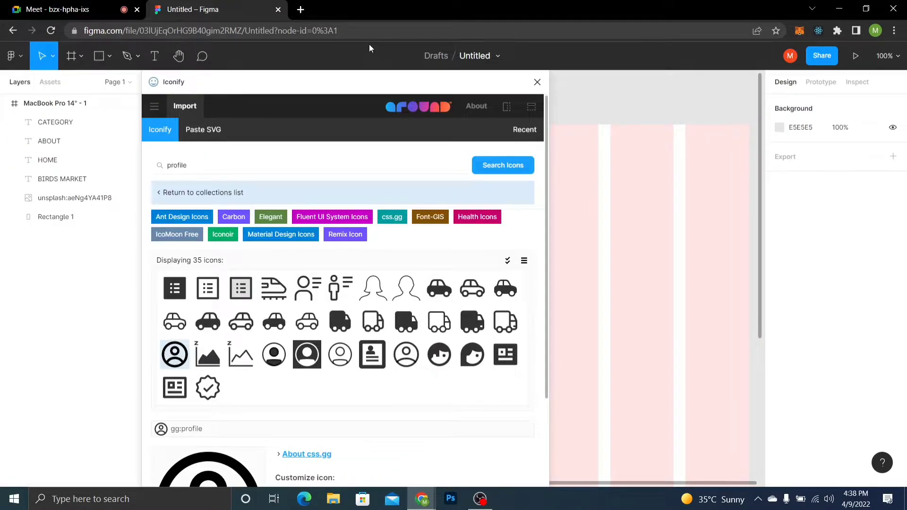
# Import the gg:profile icon from the Iconify results and close the plugin
pyautogui.moveTo(370, 45); pyautogui.dragTo(351, 30)
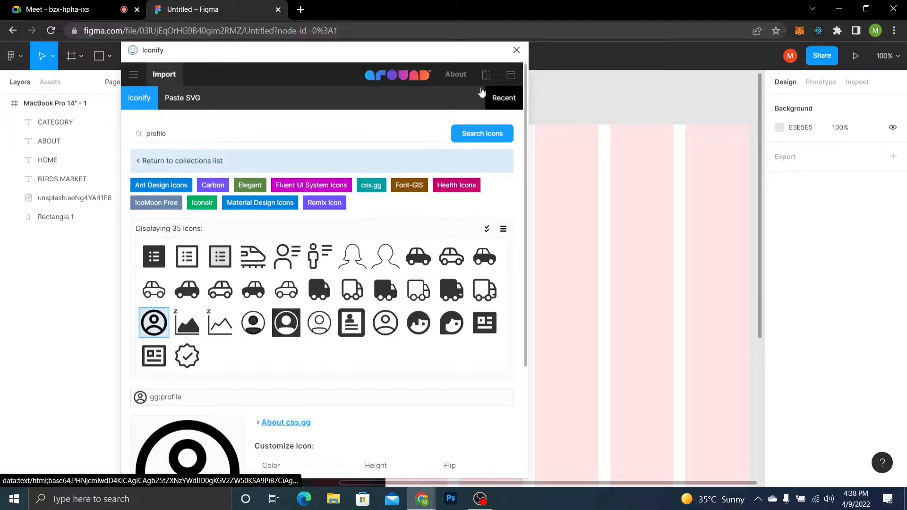
pyautogui.moveTo(528, 307); pyautogui.dragTo(528, 410)
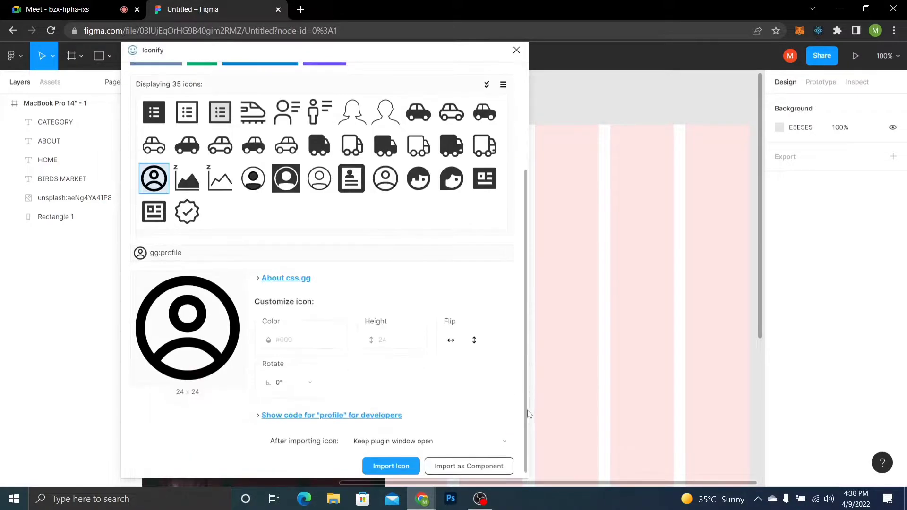
pyautogui.click(401, 461)
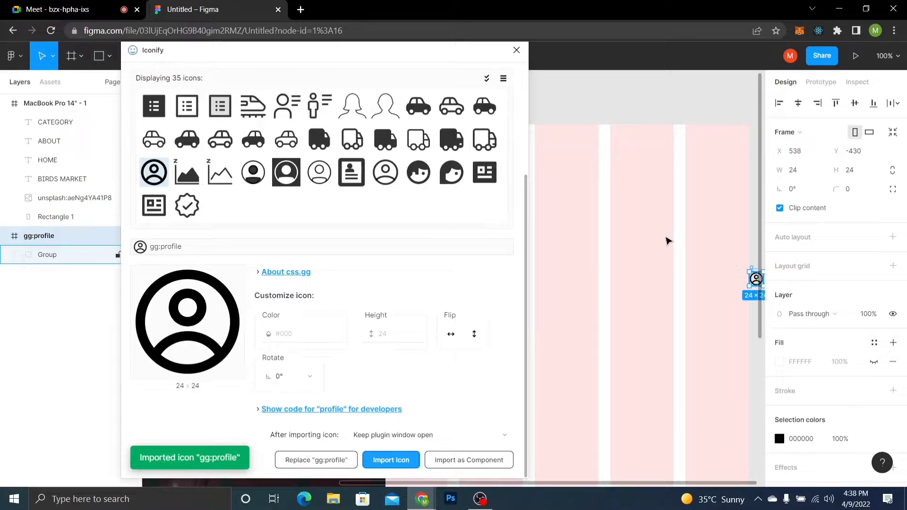
pyautogui.click(516, 52)
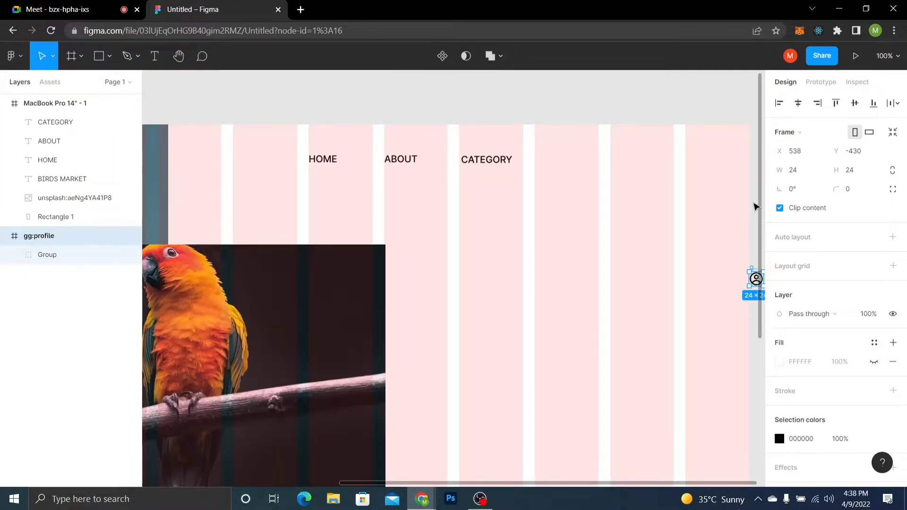
# Move the profile icon into the frame's last column at X 1404, level with the labels, and enlarge it to 32 × 32
pyautogui.scroll(3, 742, 443)
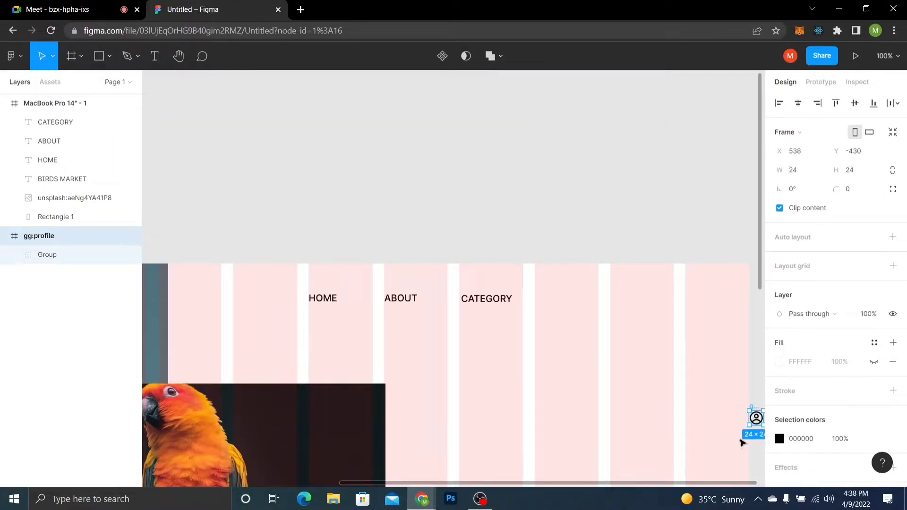
pyautogui.moveTo(756, 422); pyautogui.dragTo(693, 301)
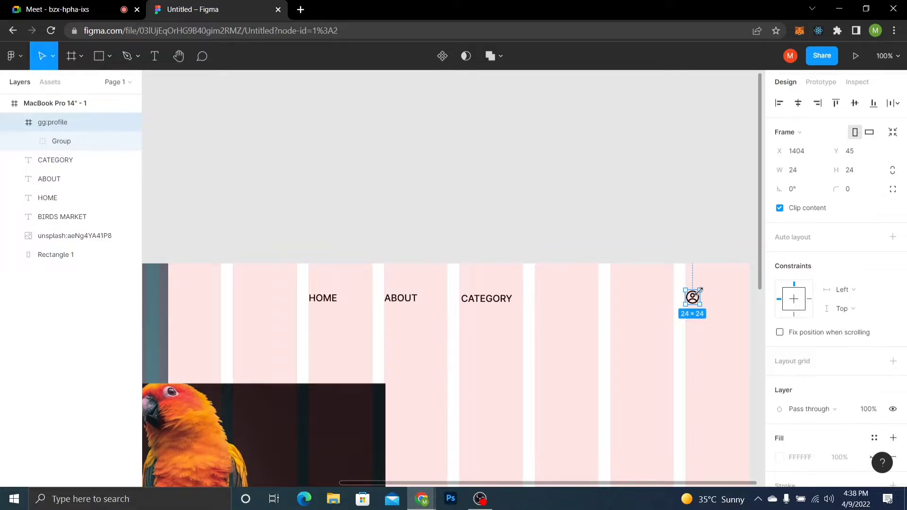
pyautogui.moveTo(700, 290); pyautogui.dragTo(704, 285)
pyautogui.click(702, 282)
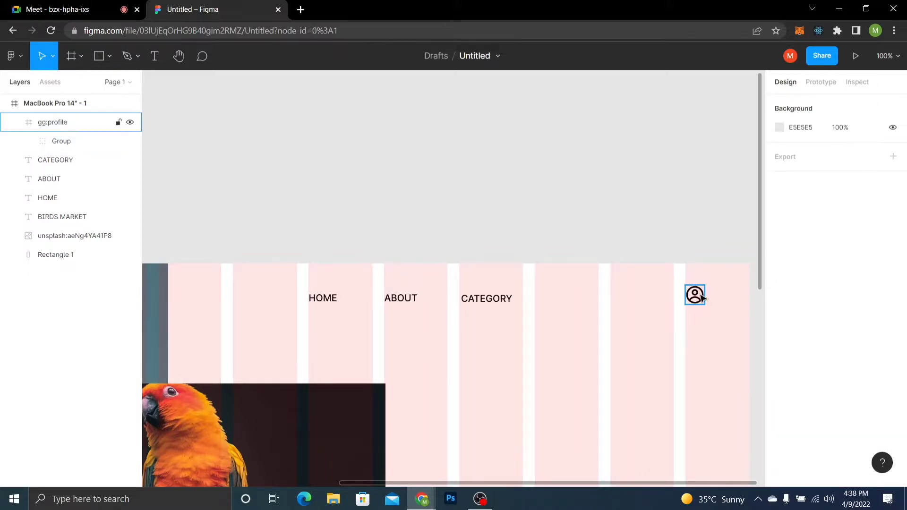
pyautogui.click(703, 296)
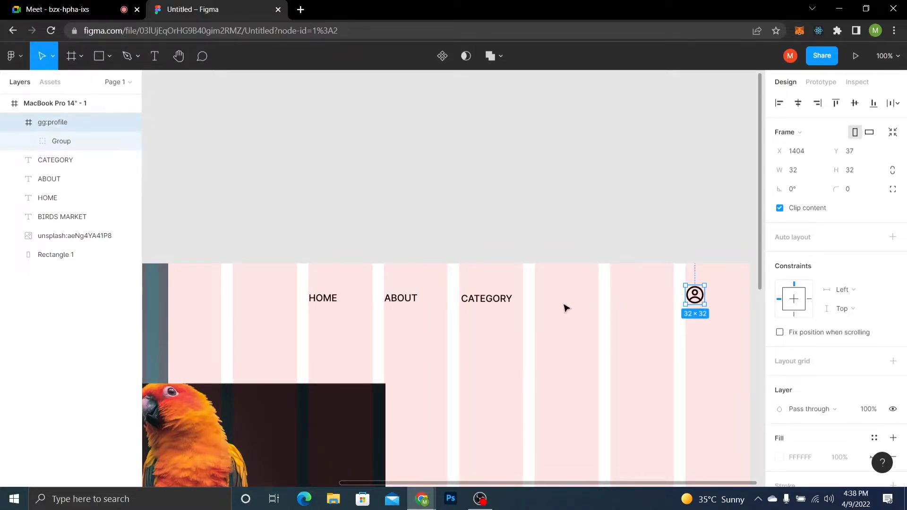
# Group the profile icon with the CATEGORY, ABOUT and HOME labels and the BIRDS MARKET title
pyautogui.moveTo(518, 358); pyautogui.dragTo(573, 314)
pyautogui.hotkey('ctrl', '-')
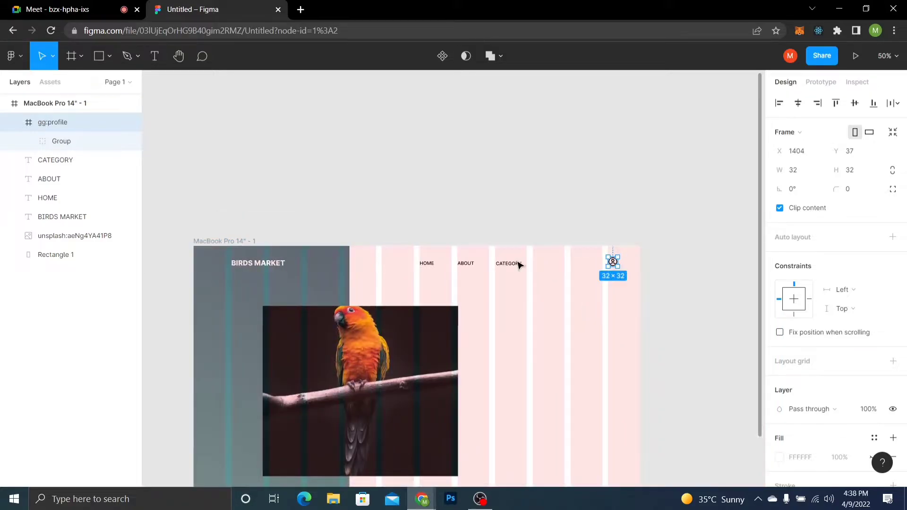
pyautogui.keyDown('shift'); pyautogui.click(515, 263); pyautogui.keyUp('shift')
pyautogui.keyDown('shift'); pyautogui.click(467, 263); pyautogui.keyUp('shift')
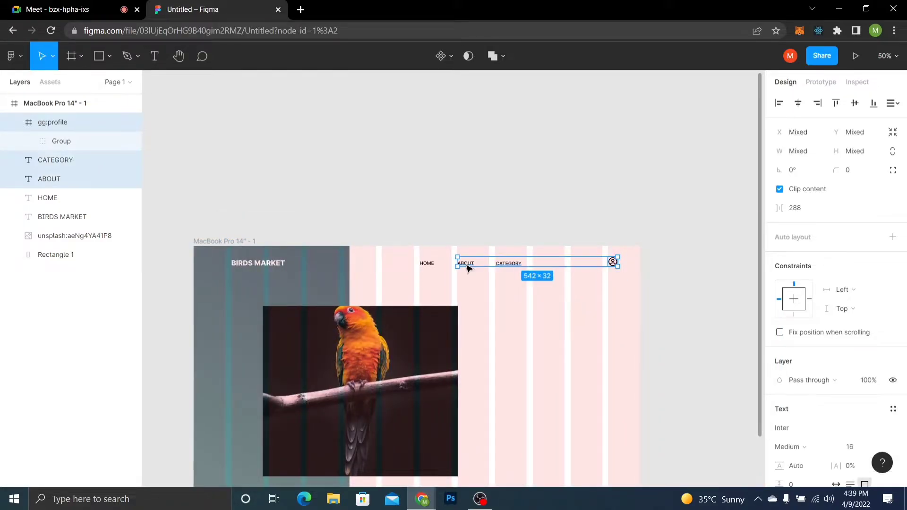
pyautogui.keyDown('shift'); pyautogui.click(431, 264); pyautogui.keyUp('shift')
pyautogui.keyDown('shift'); pyautogui.click(279, 267); pyautogui.keyUp('shift')
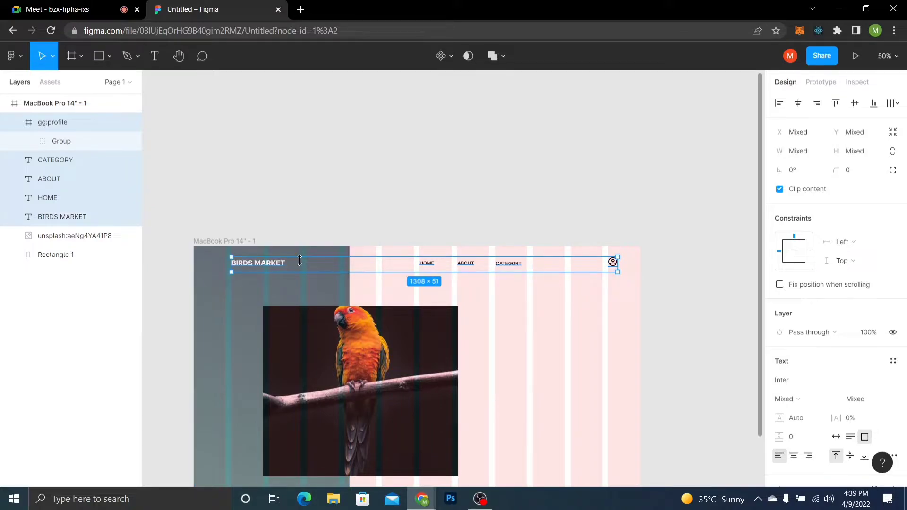
pyautogui.hotkey('ctrl', 'g')
# Rename the new group as navbar, check the layers inside it and deselect it
pyautogui.doubleClick(65, 123)
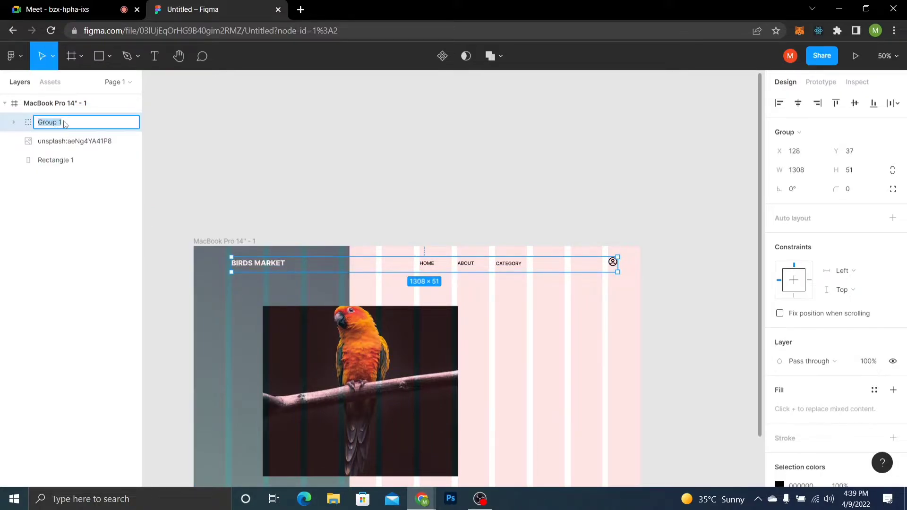
pyautogui.write('a')
pyautogui.press('BackSpace')
pyautogui.write('nv')
pyautogui.write('a')
pyautogui.write('vbae')
pyautogui.press('BackSpace')
pyautogui.write('r')
pyautogui.press('Return')
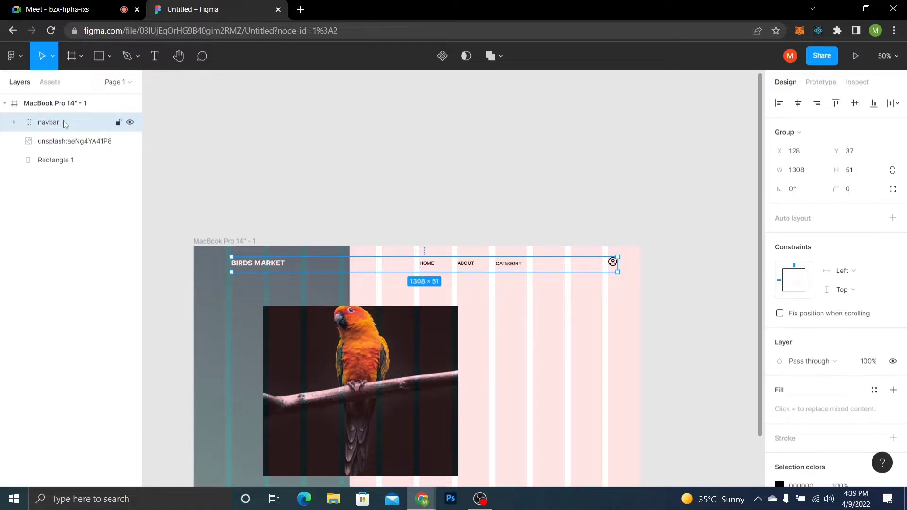
pyautogui.click(13, 122)
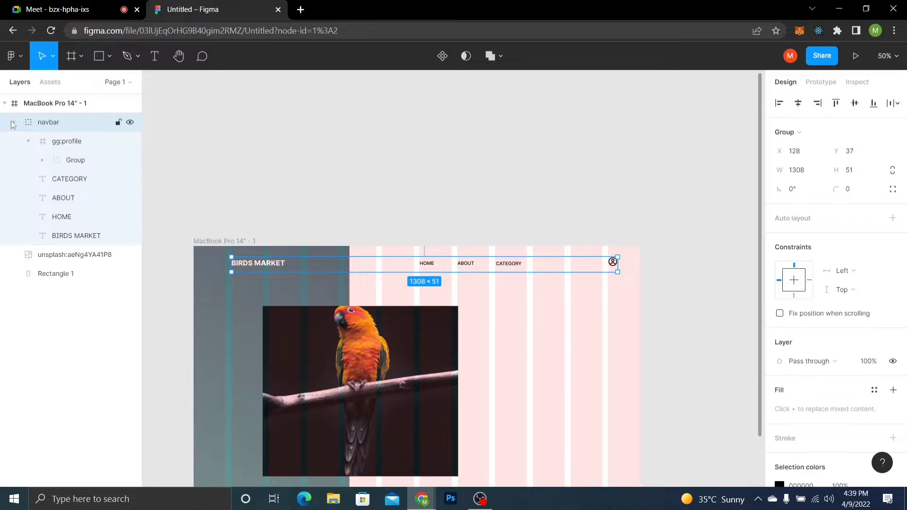
pyautogui.click(14, 123)
pyautogui.click(451, 271)
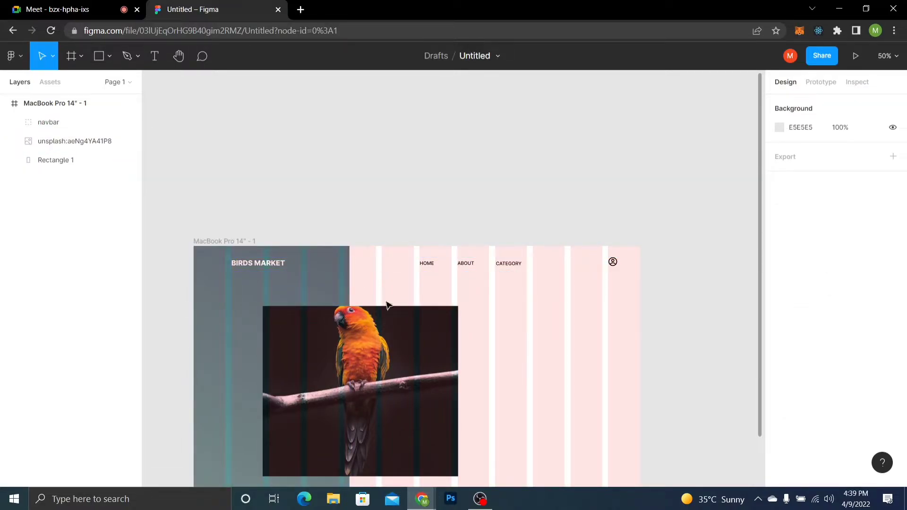
pyautogui.moveTo(513, 353); pyautogui.dragTo(518, 257)
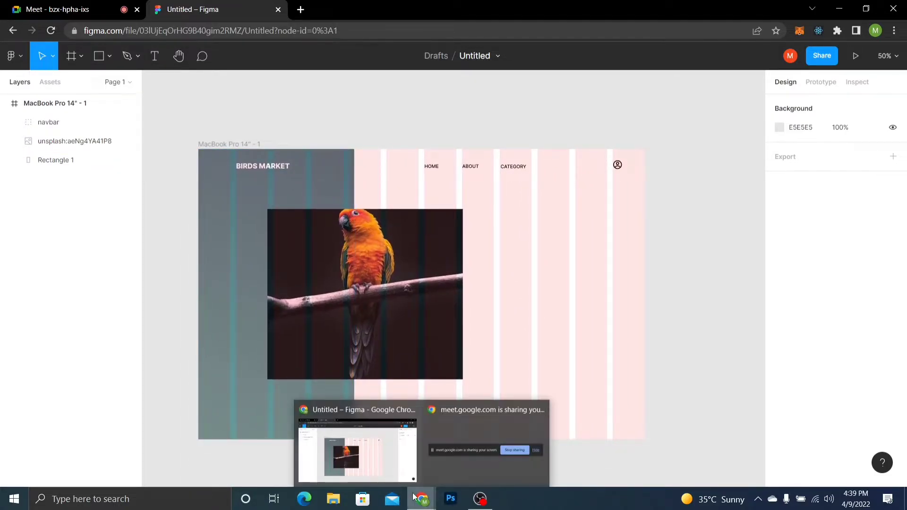
# Switch to the Google Meet call and admit the person asking to join
pyautogui.click(71, 9)
pyautogui.click(574, 110)
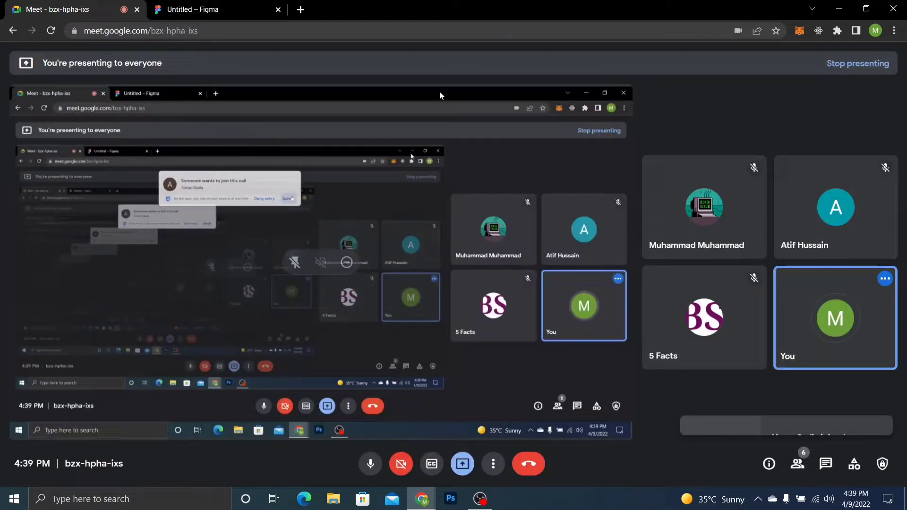
# Switch back to the untitled Figma file with the bird market frame
pyautogui.hotkey('ctrl', 'Tab')
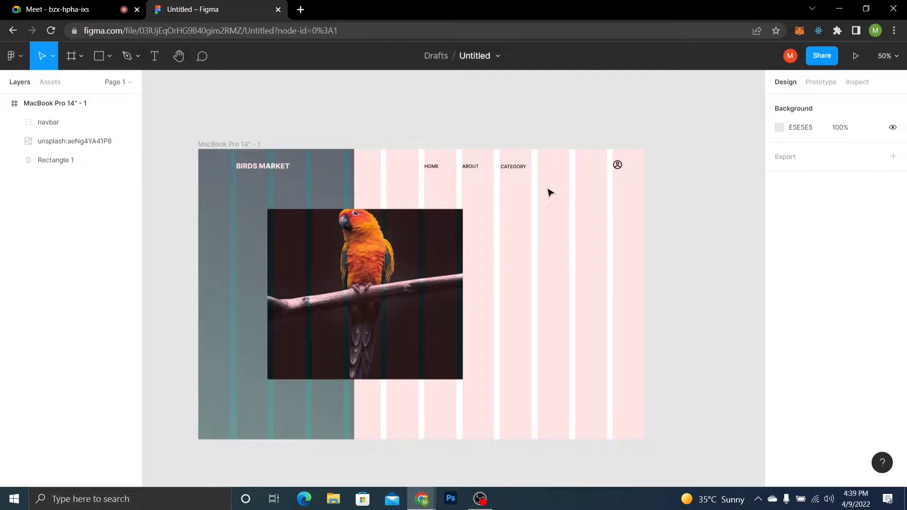
pyautogui.moveTo(546, 212); pyautogui.dragTo(528, 202)
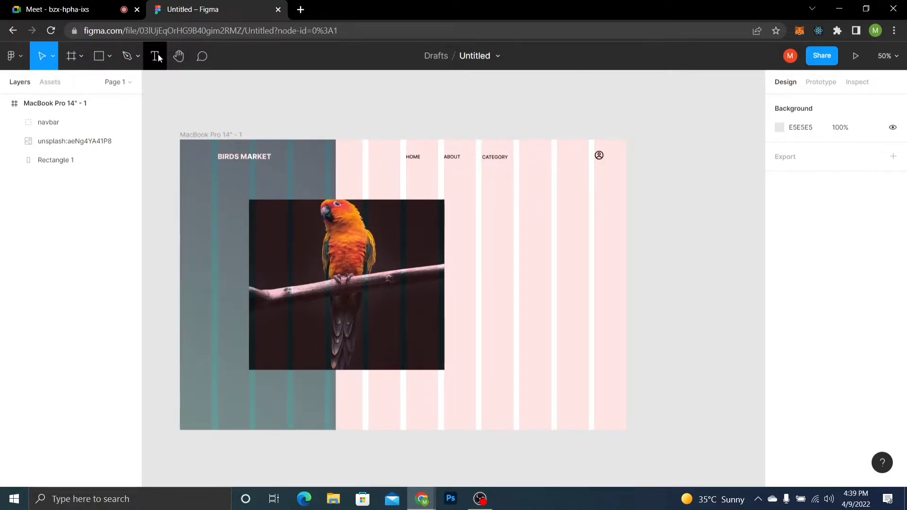
pyautogui.press('t')
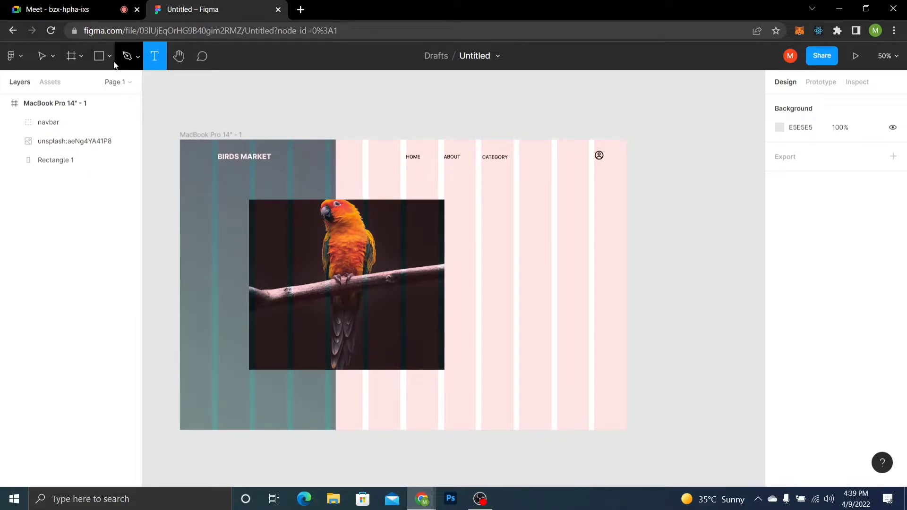
pyautogui.click(13, 56)
pyautogui.moveTo(54, 158)
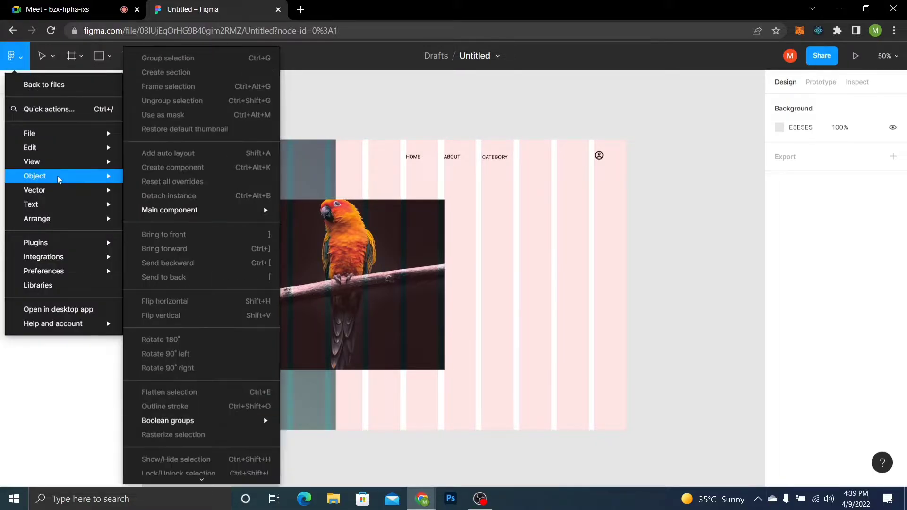
pyautogui.moveTo(59, 213)
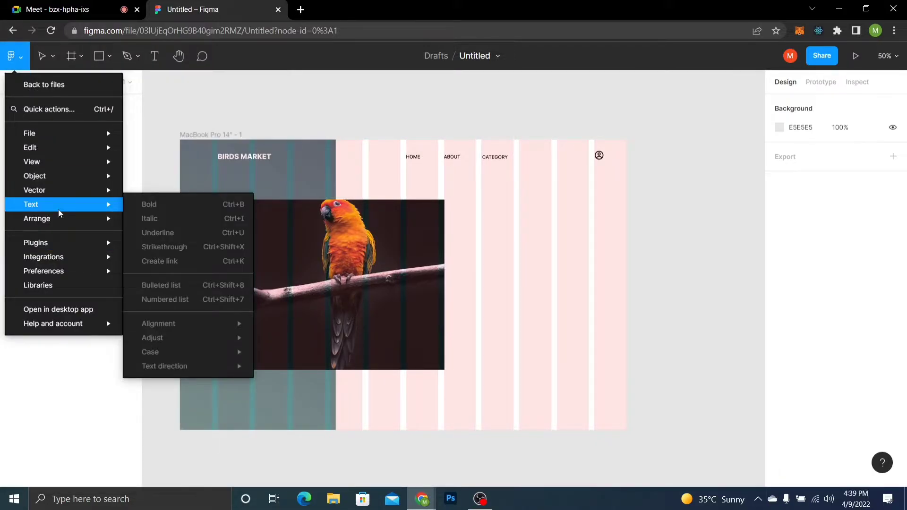
pyautogui.click(37, 59)
pyautogui.click(41, 55)
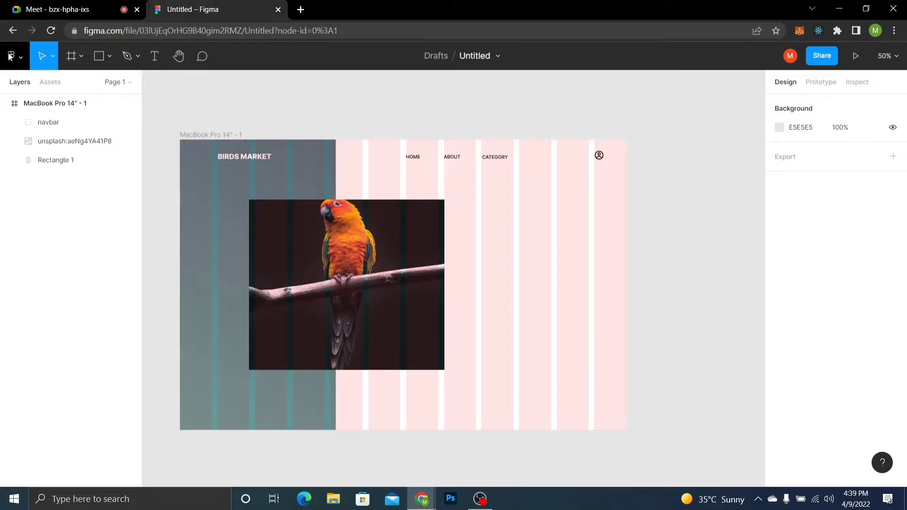
# Run the Lorem ipsum plugin and move its window off the empty area beside the parrot photo
pyautogui.click(13, 55)
pyautogui.moveTo(65, 207)
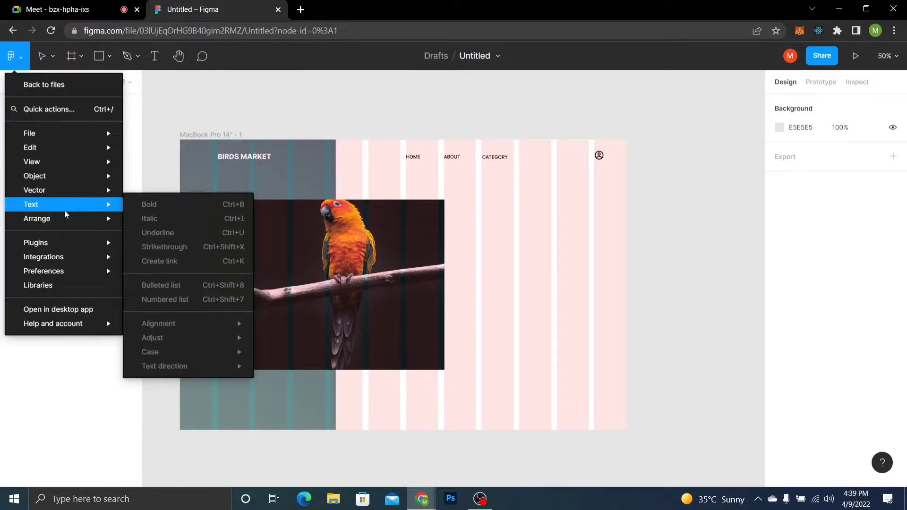
pyautogui.moveTo(65, 249)
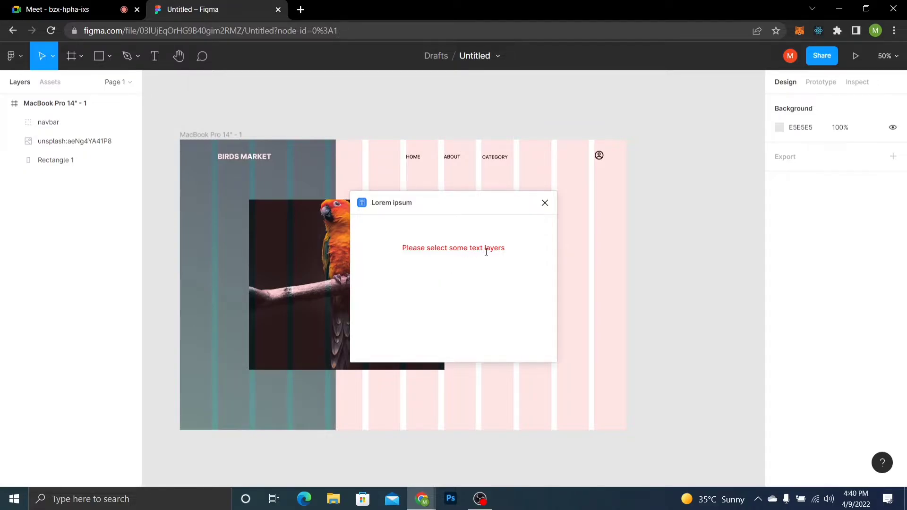
pyautogui.moveTo(520, 205); pyautogui.dragTo(334, 222)
# Draw a text box about 363 × 490 beside the parrot photo and move the plugin window farther up
pyautogui.click(154, 58)
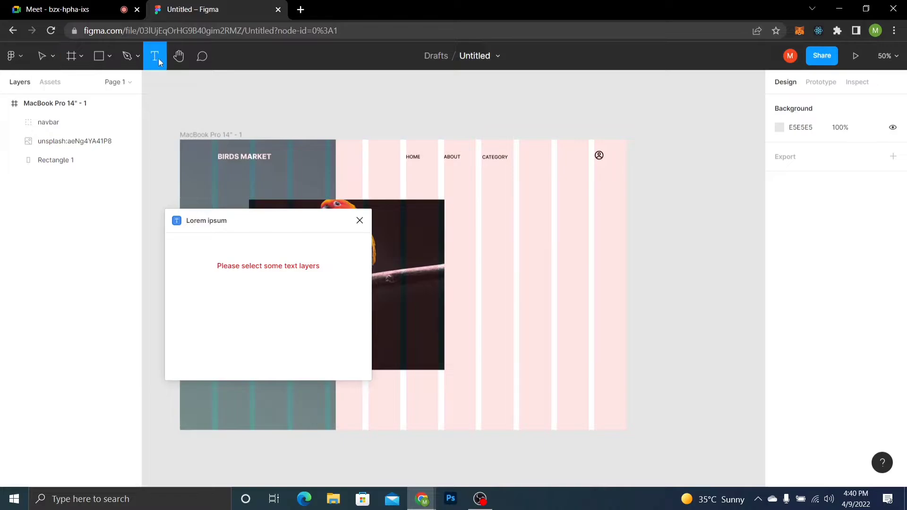
pyautogui.moveTo(482, 214); pyautogui.dragTo(589, 360)
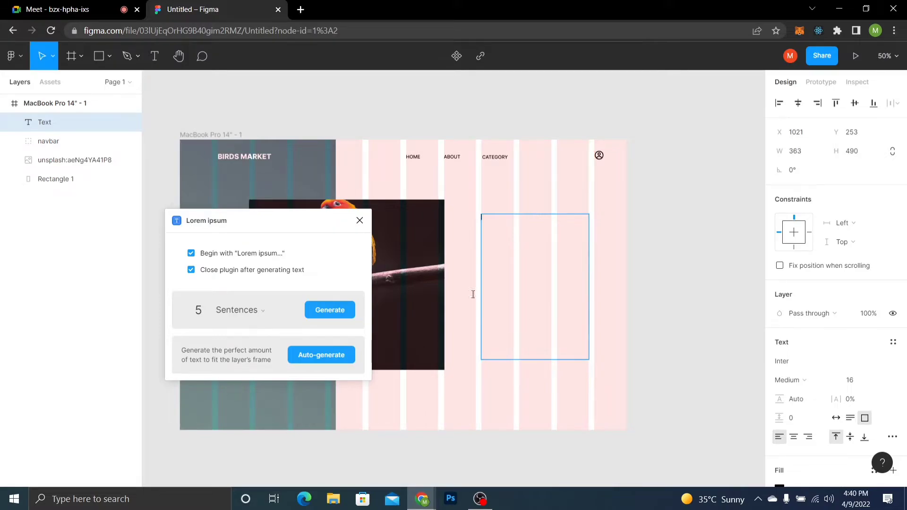
pyautogui.moveTo(255, 222); pyautogui.dragTo(254, 204)
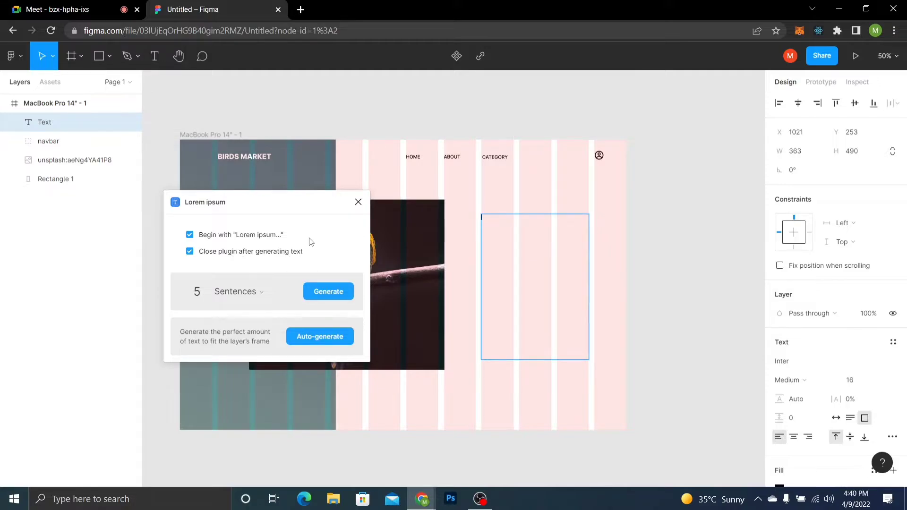
pyautogui.moveTo(306, 208); pyautogui.dragTo(304, 171)
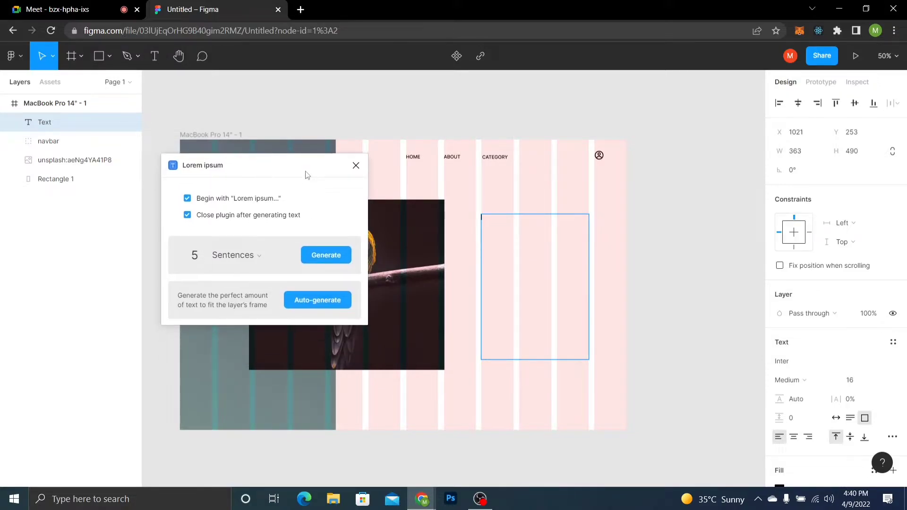
# Try filling the text box with 10 generated sentences of lorem ipsum, and clear the text again
pyautogui.click(260, 258)
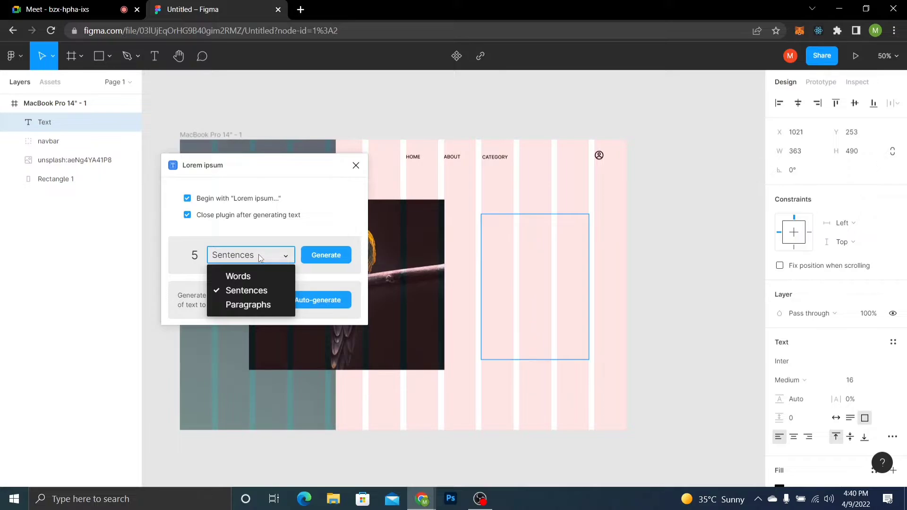
pyautogui.click(266, 292)
pyautogui.click(198, 253)
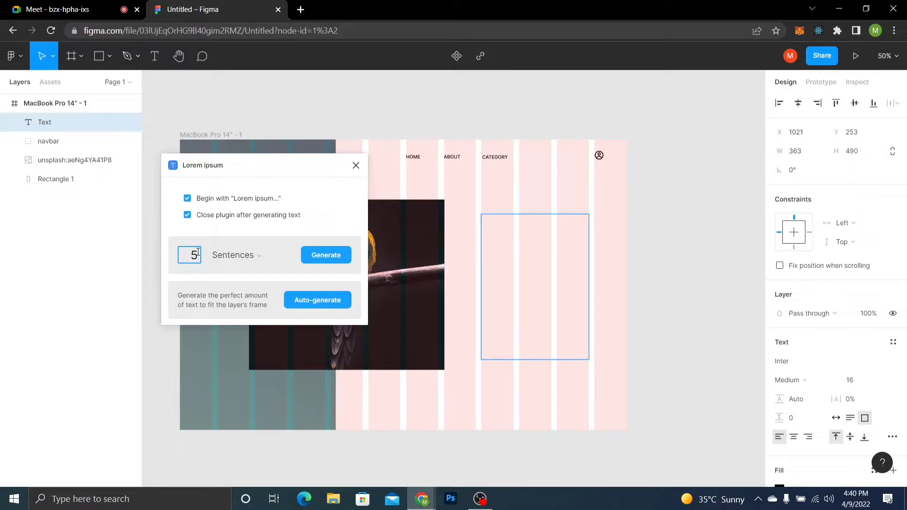
pyautogui.write('10')
pyautogui.click(317, 255)
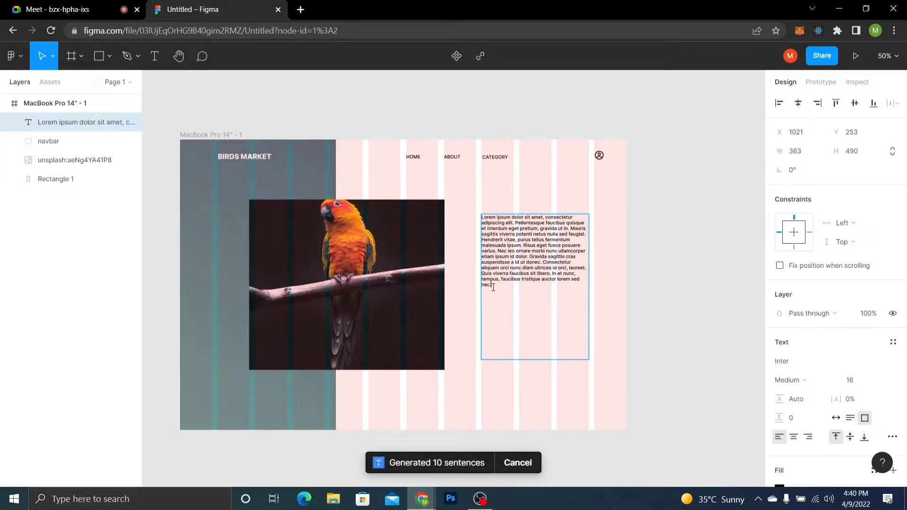
pyautogui.hotkey('ctrl', 'a')
pyautogui.press('BackSpace')
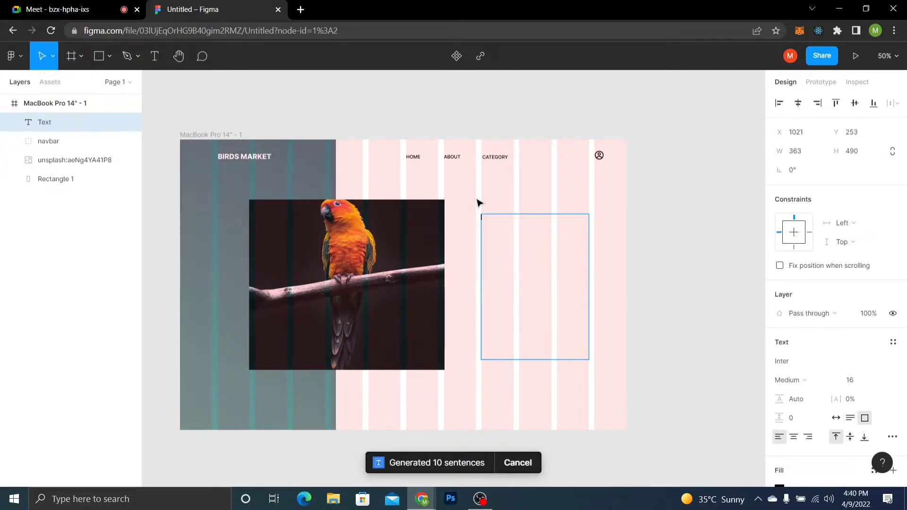
# Generate 10 words of lorem ipsum in the empty text box and shorten the box to 363 × 384
pyautogui.click(11, 58)
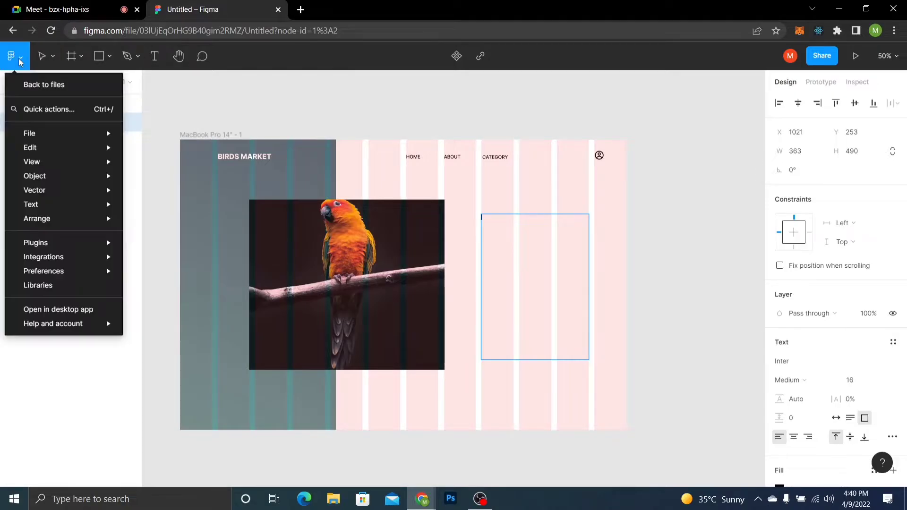
pyautogui.moveTo(115, 248)
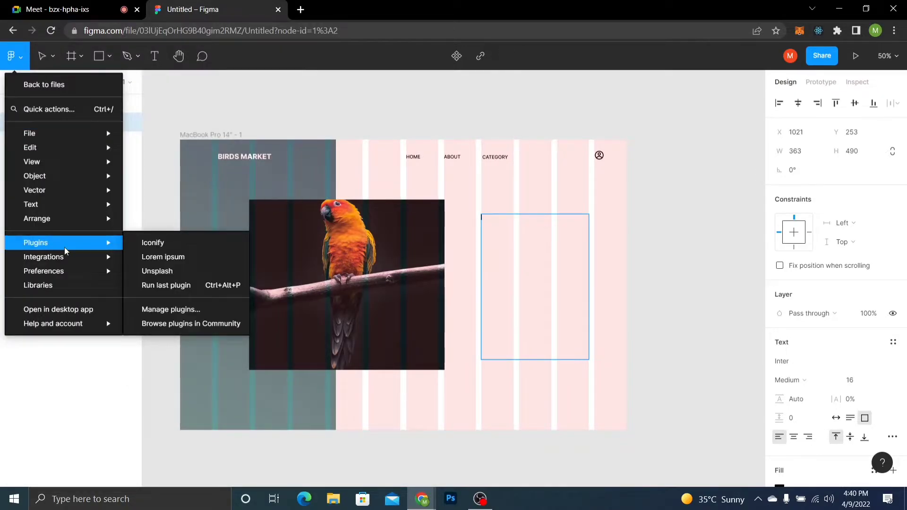
pyautogui.click(141, 258)
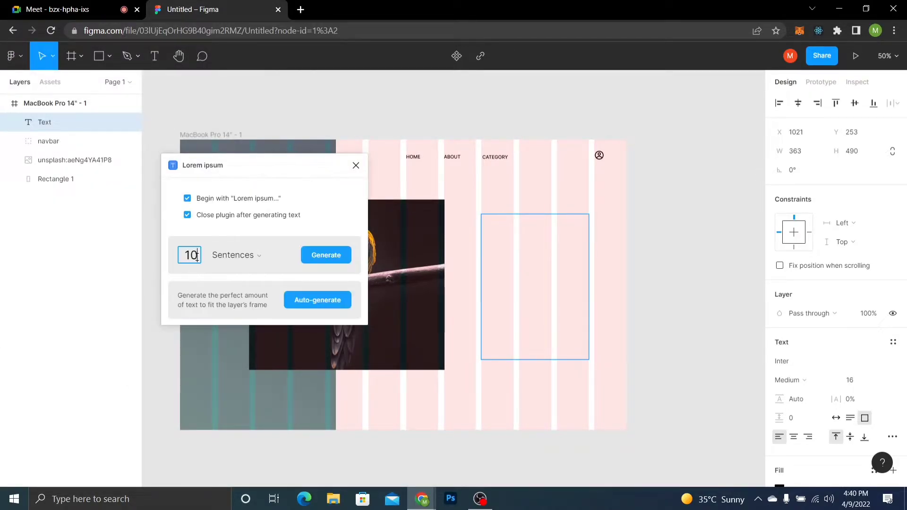
pyautogui.click(233, 255)
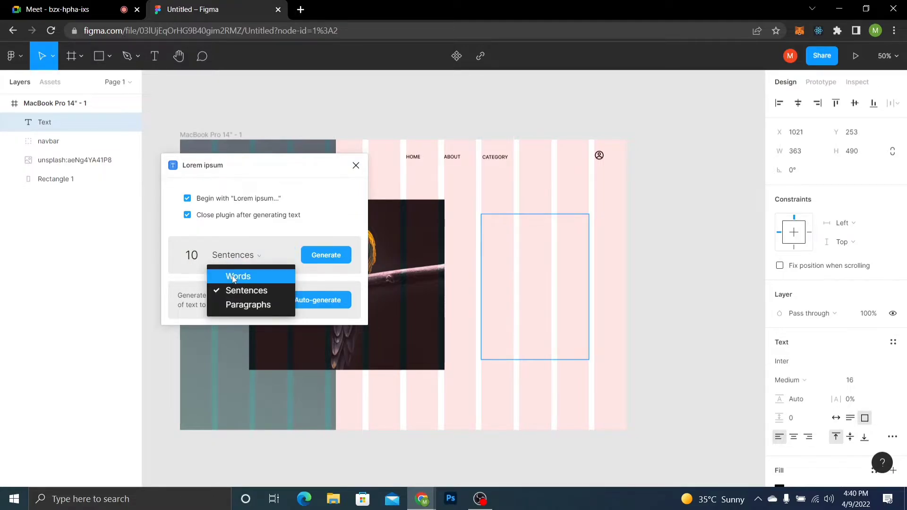
pyautogui.click(231, 276)
pyautogui.click(199, 257)
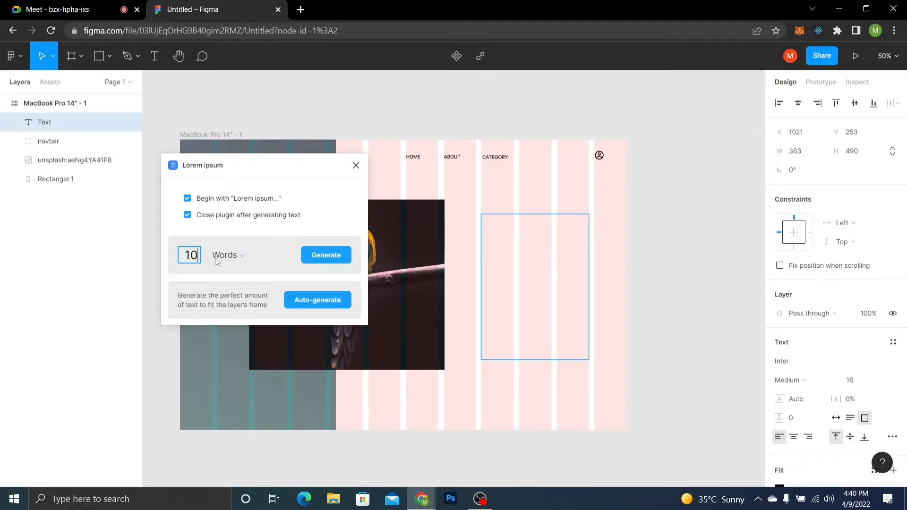
pyautogui.click(326, 255)
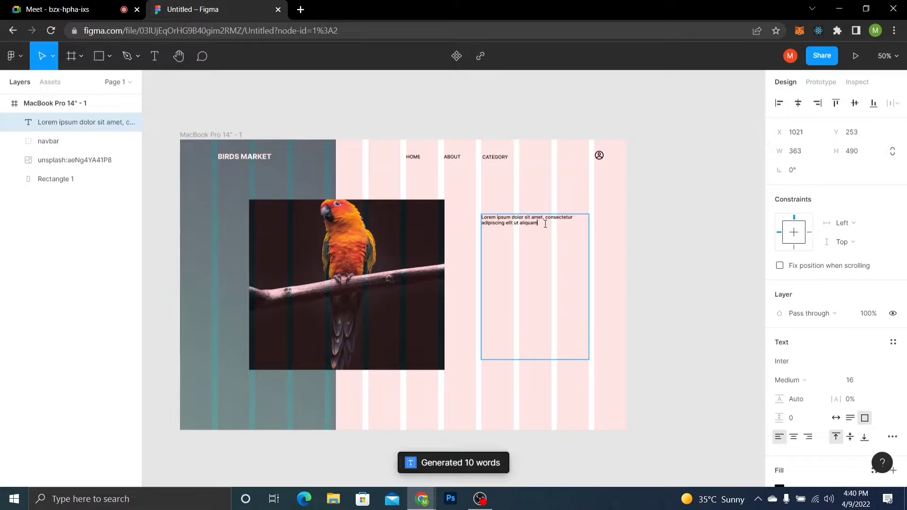
pyautogui.moveTo(545, 356); pyautogui.dragTo(543, 331)
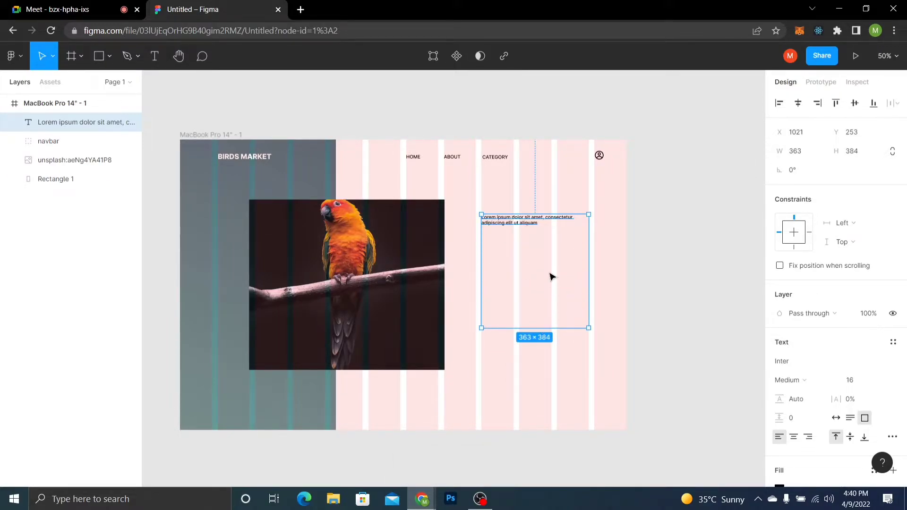
# Try font sizes 48 and 64 on the whole lorem ipsum text and return it to 48
pyautogui.doubleClick(541, 232)
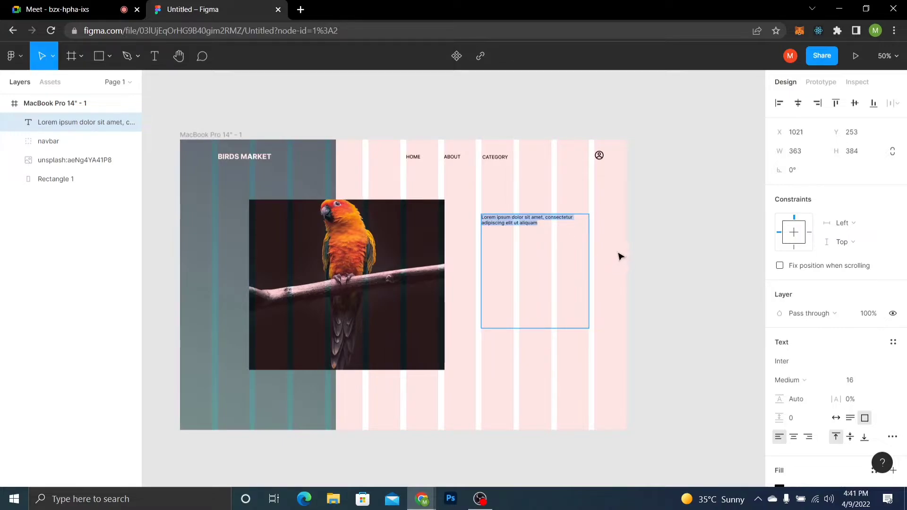
pyautogui.click(879, 381)
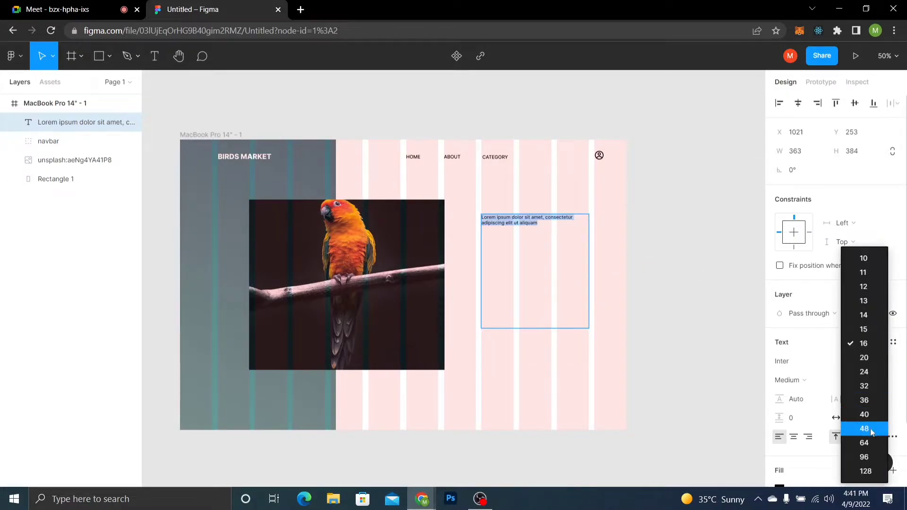
pyautogui.click(870, 429)
pyautogui.click(879, 380)
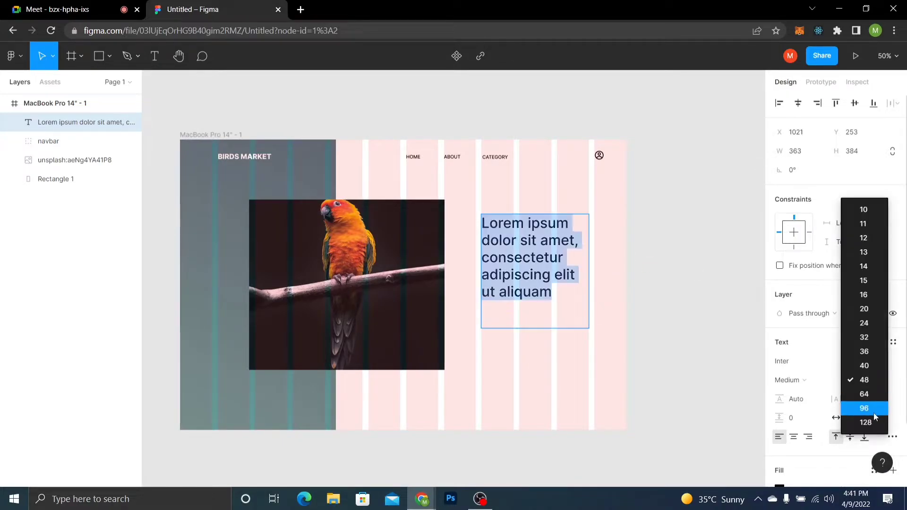
pyautogui.click(872, 393)
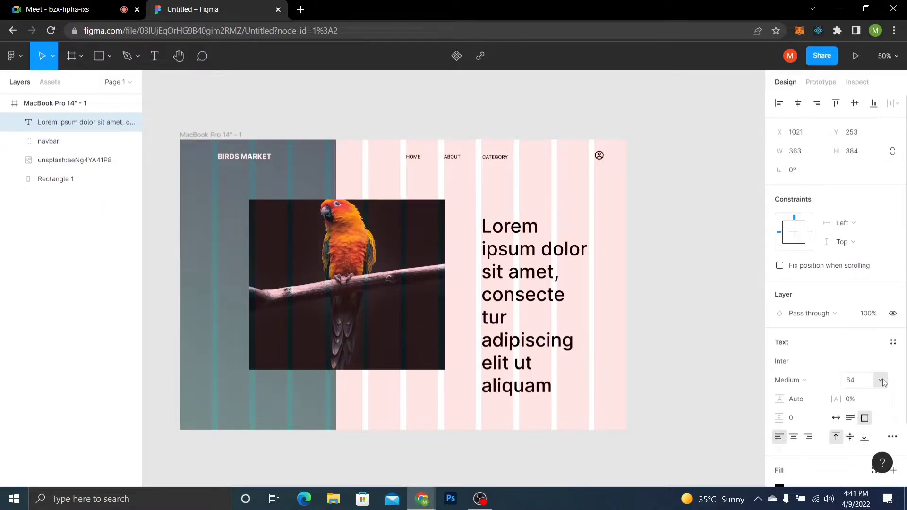
pyautogui.click(882, 381)
pyautogui.click(884, 368)
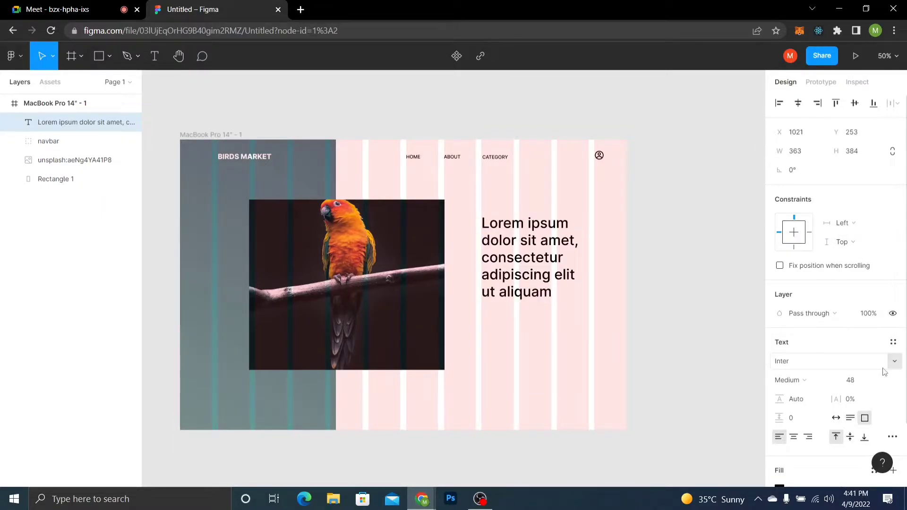
# Delete the words "elit ut aliquam" from the end of the lorem ipsum text, keeping the Inter font
pyautogui.click(894, 362)
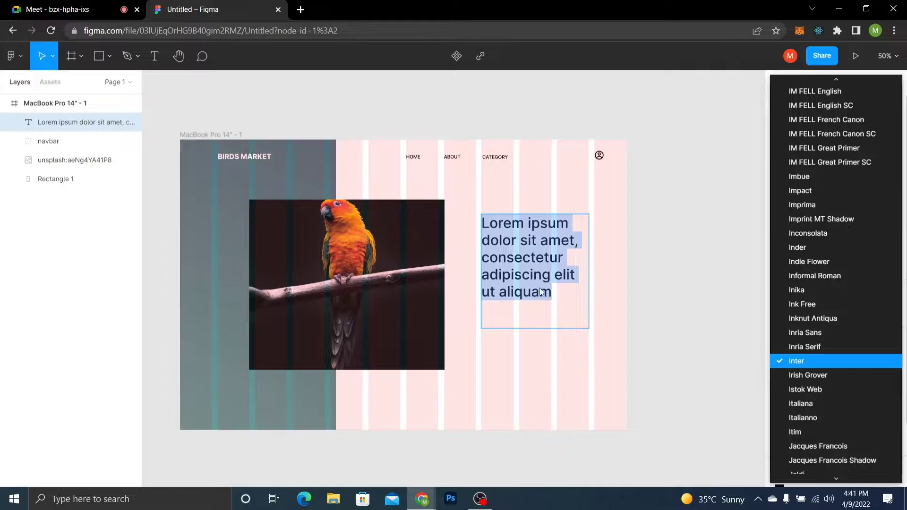
pyautogui.click(559, 291)
pyautogui.moveTo(559, 292); pyautogui.dragTo(559, 276)
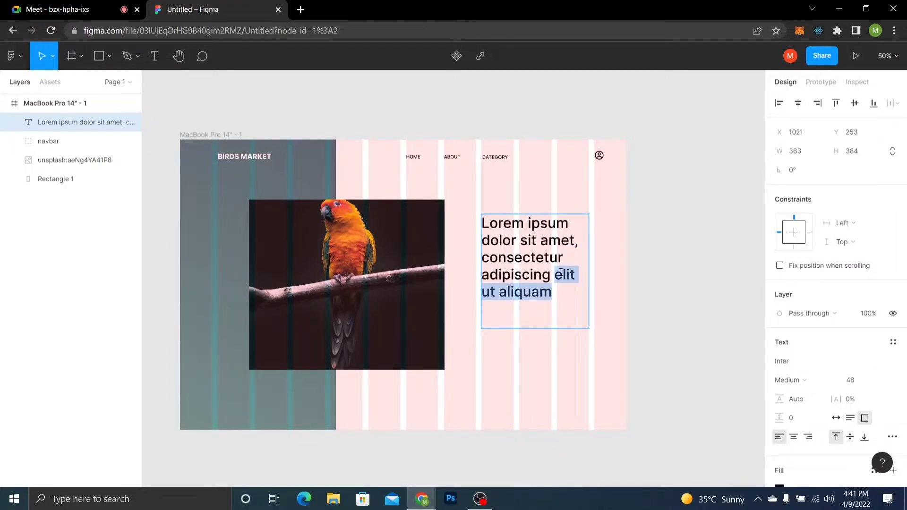
pyautogui.press('BackSpace')
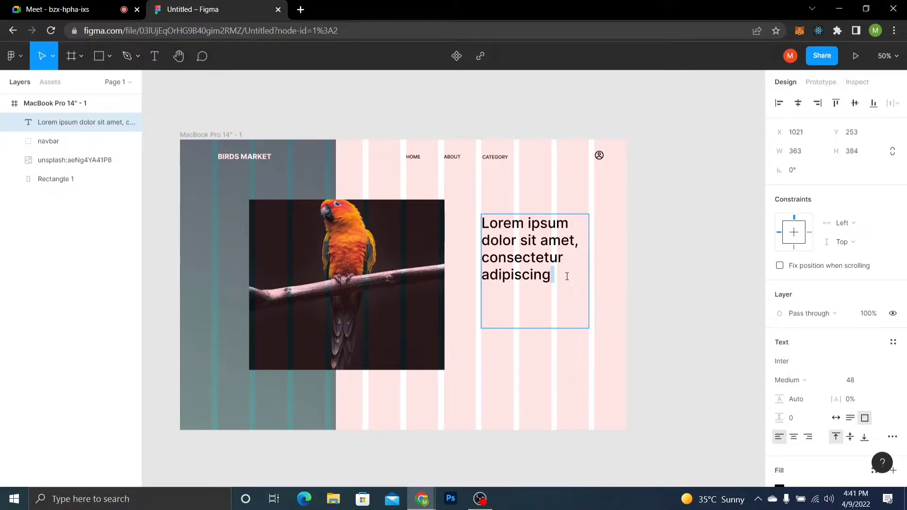
# Set the font size of the whole shortened lorem ipsum text to 64
pyautogui.hotkey('ctrl', 'a')
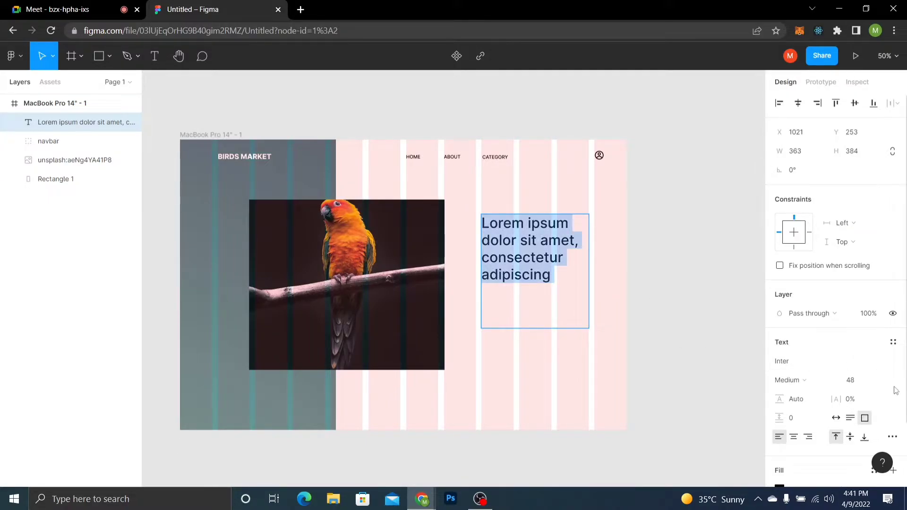
pyautogui.click(881, 381)
pyautogui.click(878, 391)
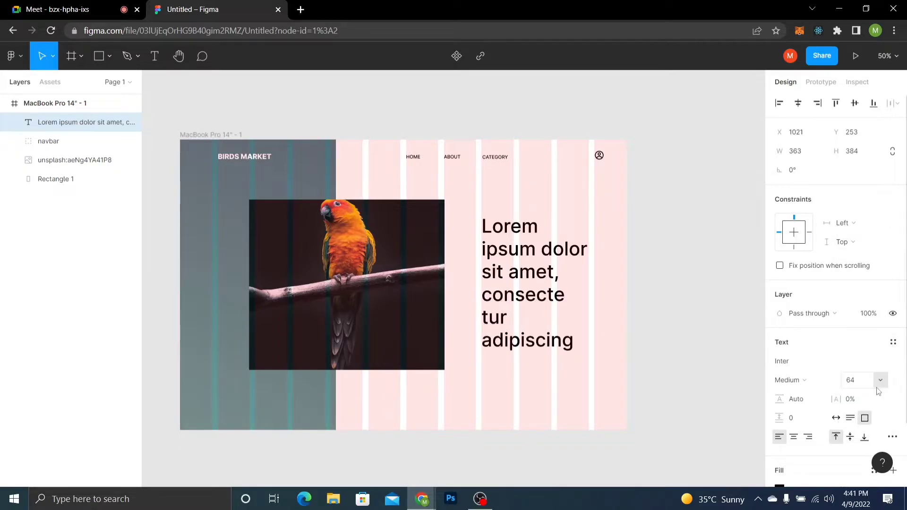
# Delete the space after "consectetur" and its last letter so the word fits on one line
pyautogui.click(528, 327)
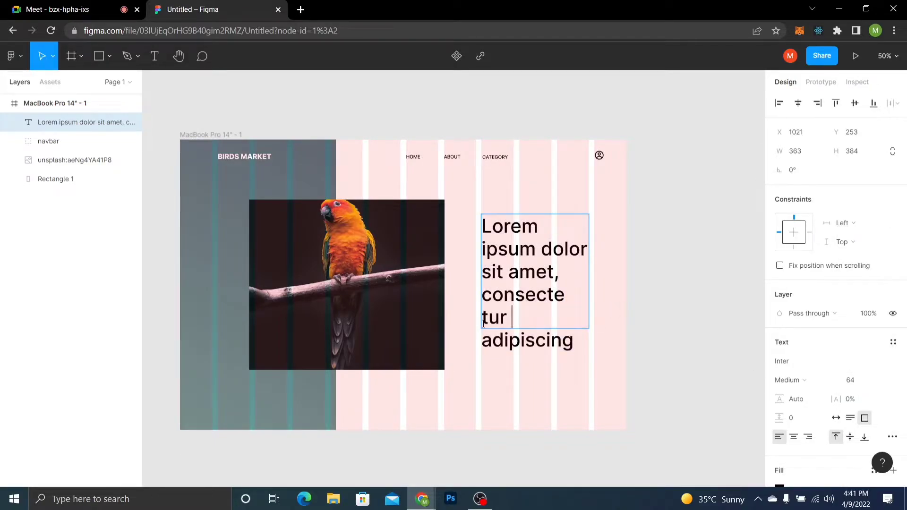
pyautogui.press('BackSpace')
pyautogui.press('BackSpace')
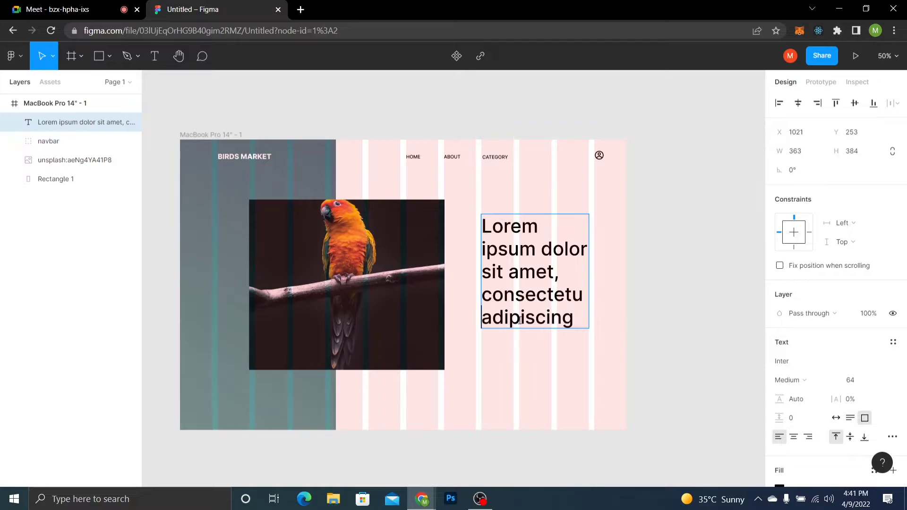
# Finish editing the large lorem ipsum heading and move it down beside the parrot photo to a Y position of about 313
pyautogui.press('Left')
pyautogui.press('Left')
pyautogui.click(457, 284)
pyautogui.click(456, 284)
pyautogui.click(507, 235)
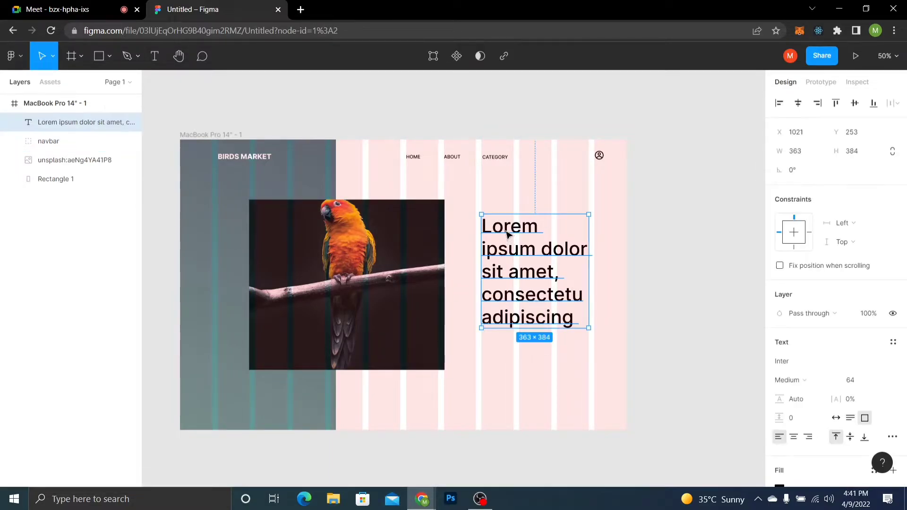
pyautogui.moveTo(507, 231); pyautogui.dragTo(507, 248)
pyautogui.click(523, 229)
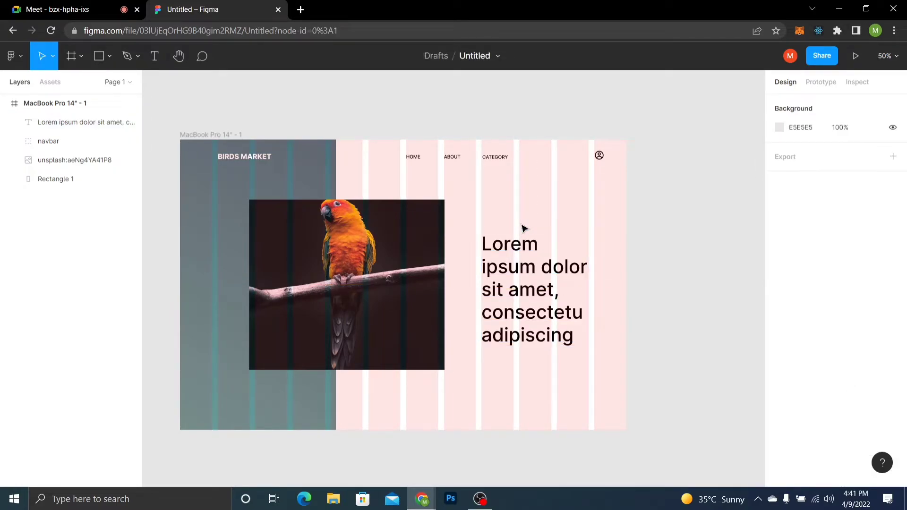
# Nudge the large heading horizontally to X 1019 so its letters line up with the layout column edge
pyautogui.click(494, 253)
pyautogui.moveTo(494, 253); pyautogui.dragTo(493, 252)
pyautogui.hotkey('ctrl', '=')
pyautogui.hotkey('ctrl', '=')
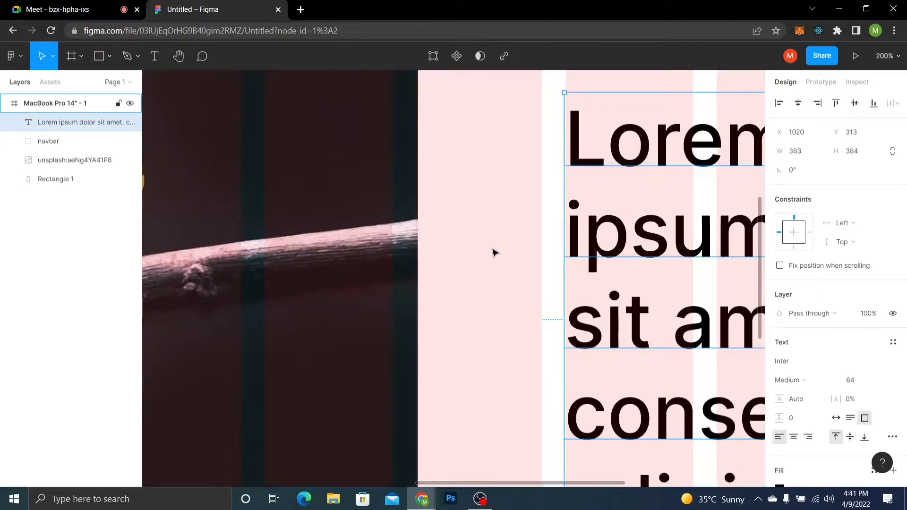
pyautogui.press('Left')
pyautogui.press('Left')
pyautogui.press('Left')
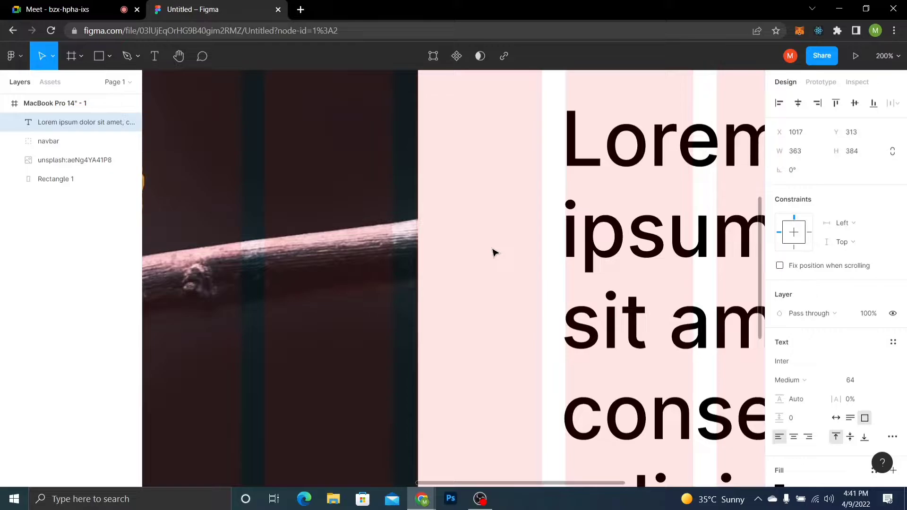
pyautogui.press('Right')
pyautogui.press('Right')
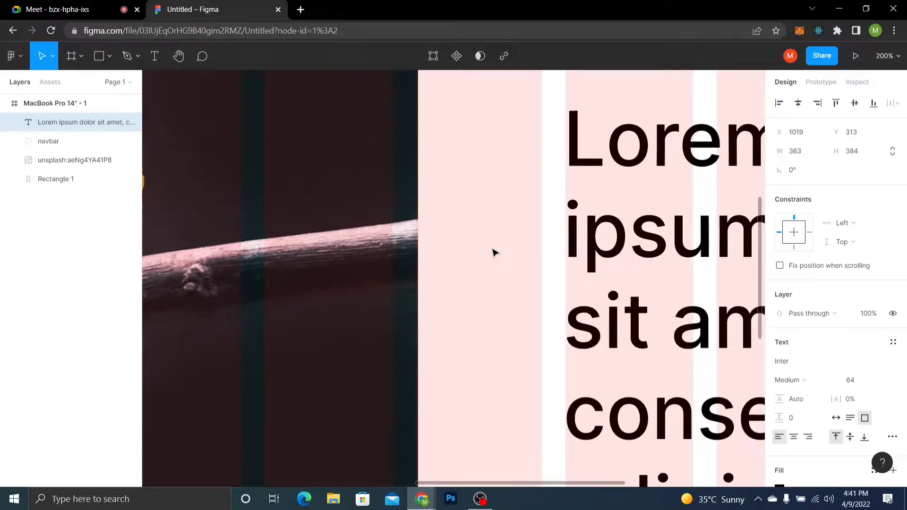
pyautogui.hotkey('ctrl', '-')
pyautogui.hotkey('ctrl', '-')
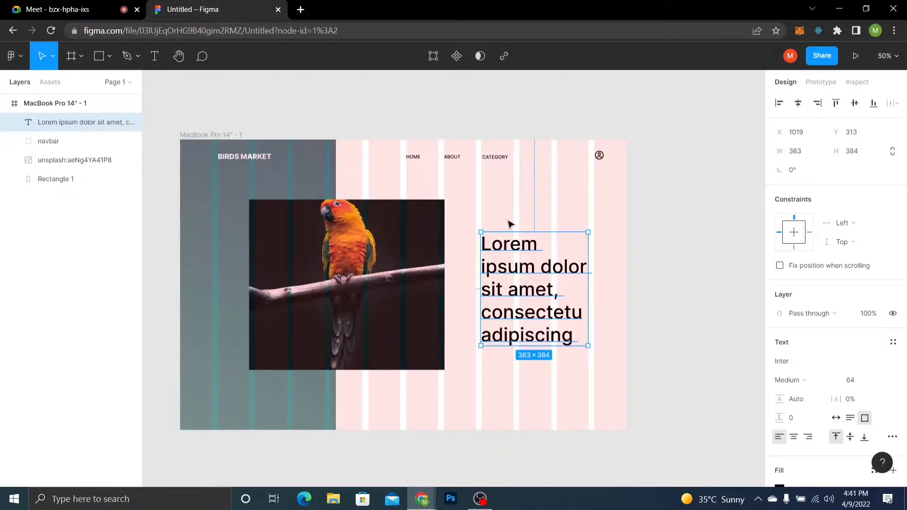
pyautogui.click(510, 223)
# Add an empty text box about 180 × 22 just above the large heading and set its font size to 24
pyautogui.click(147, 52)
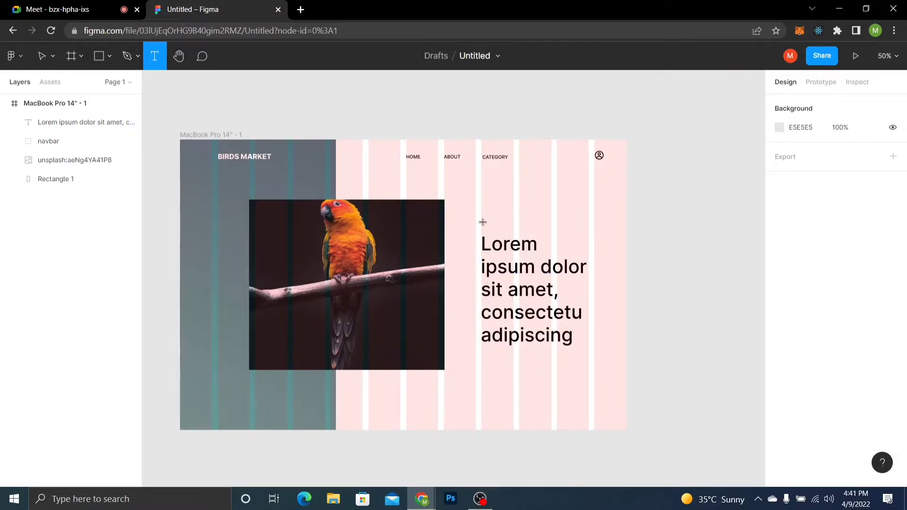
pyautogui.moveTo(482, 222); pyautogui.dragTo(534, 228)
pyautogui.press('Escape')
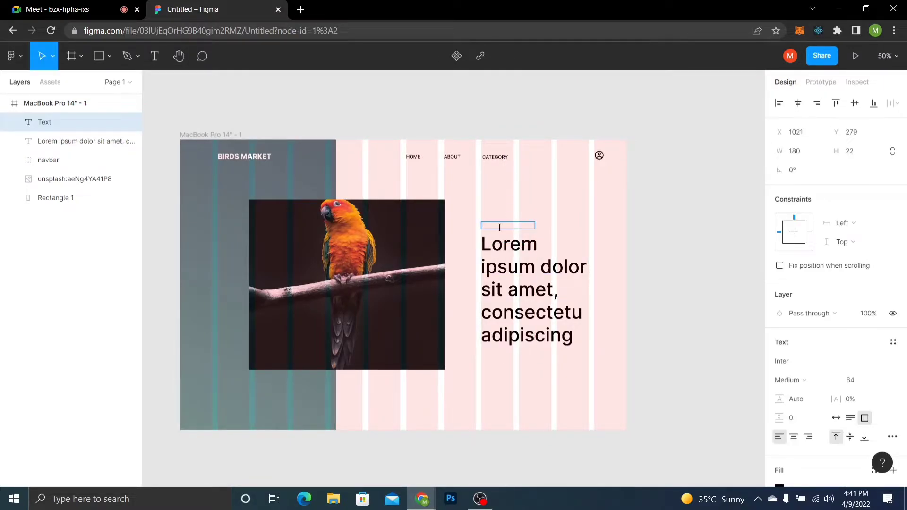
pyautogui.click(869, 379)
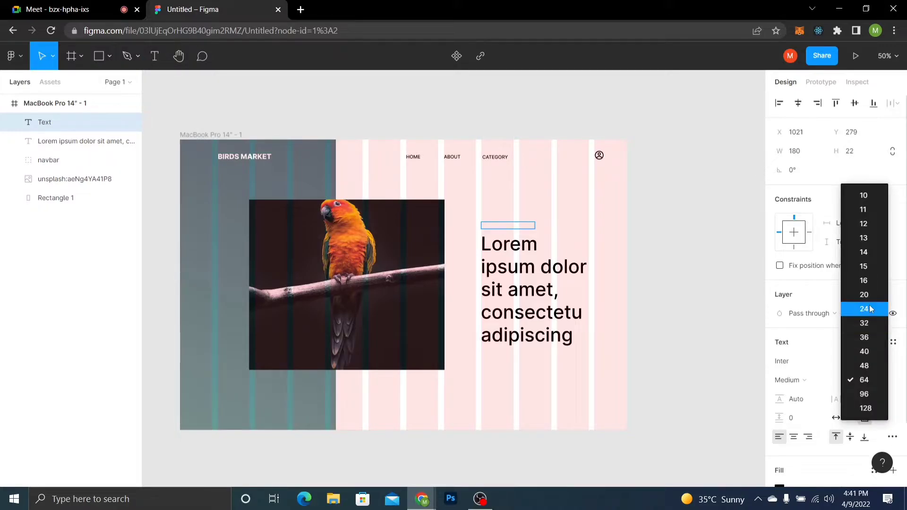
pyautogui.click(871, 309)
# Fill the small text box above the heading with 5 generated words using the Lorem ipsum plugin
pyautogui.click(14, 56)
pyautogui.moveTo(73, 255)
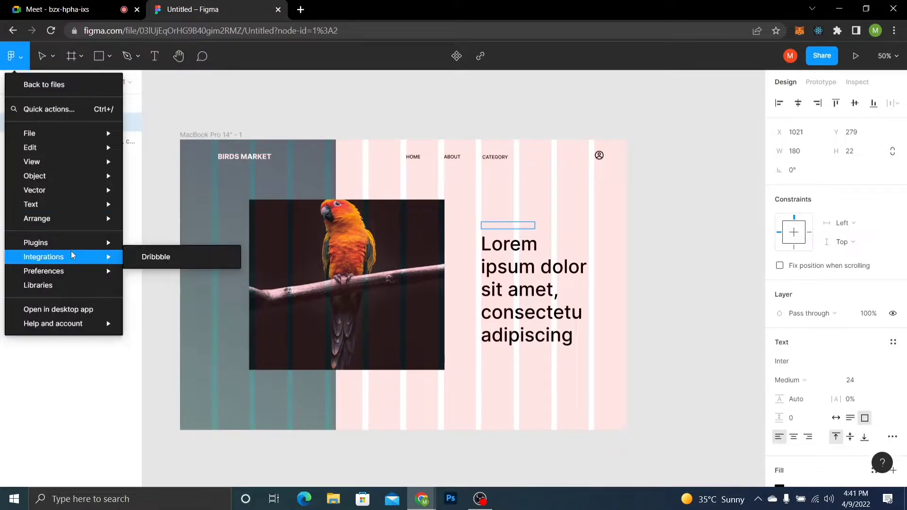
pyautogui.click(147, 261)
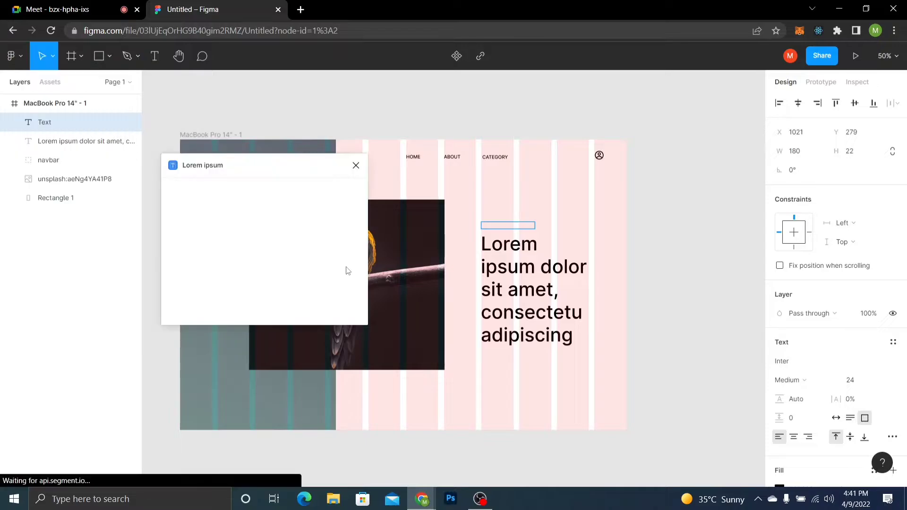
pyautogui.click(206, 257)
pyautogui.click(203, 258)
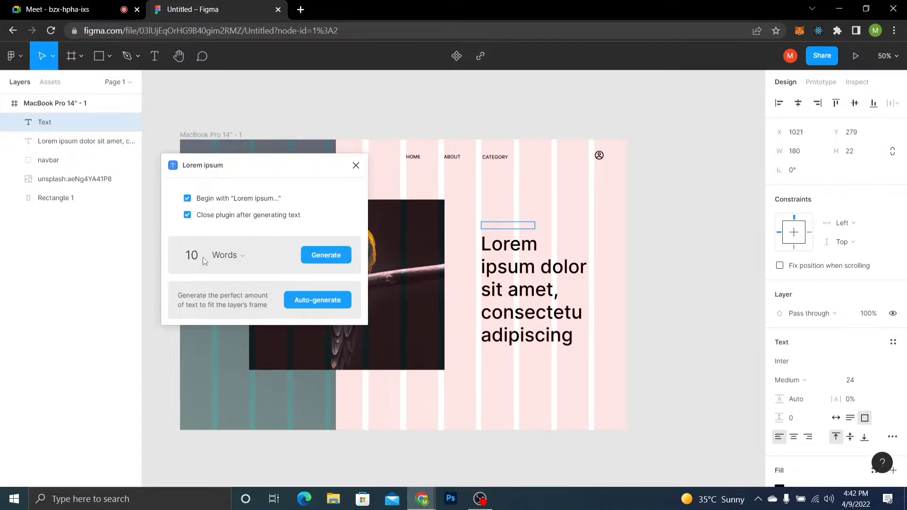
pyautogui.doubleClick(201, 258)
pyautogui.write('5')
pyautogui.click(303, 258)
pyautogui.click(538, 229)
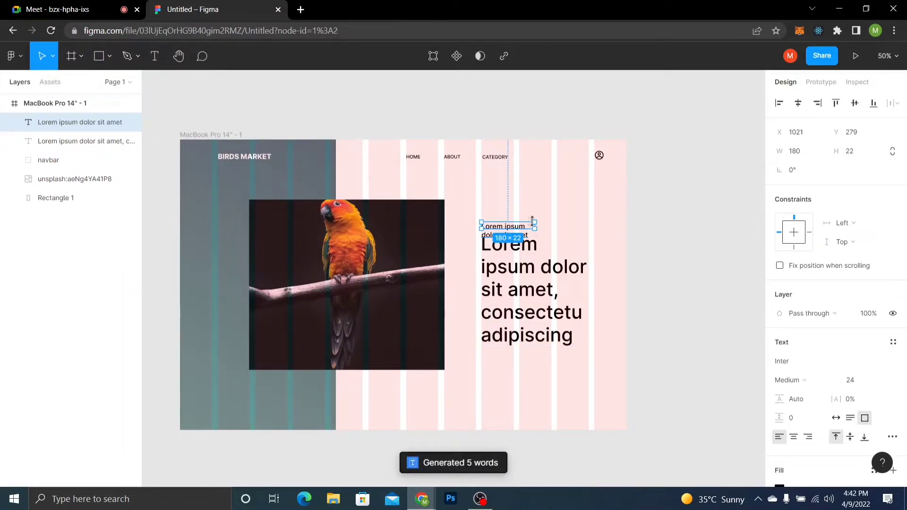
# Widen the small text box to about 342 and delete "sit amet" so it reads "Lorem ipsum dolor"
pyautogui.moveTo(534, 227); pyautogui.dragTo(583, 227)
pyautogui.doubleClick(577, 226)
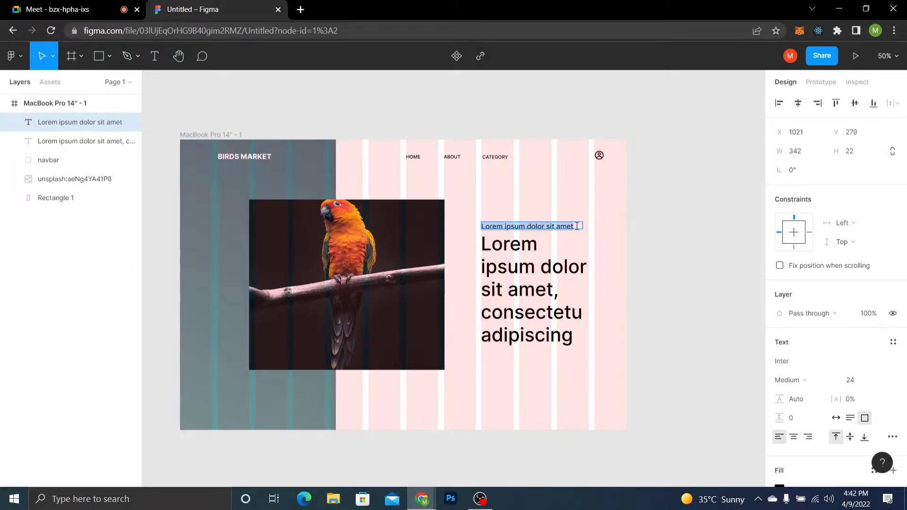
pyautogui.click(577, 226)
pyautogui.press('BackSpace')
pyautogui.press('BackSpace')
pyautogui.press('BackSpace')
pyautogui.press('BackSpace')
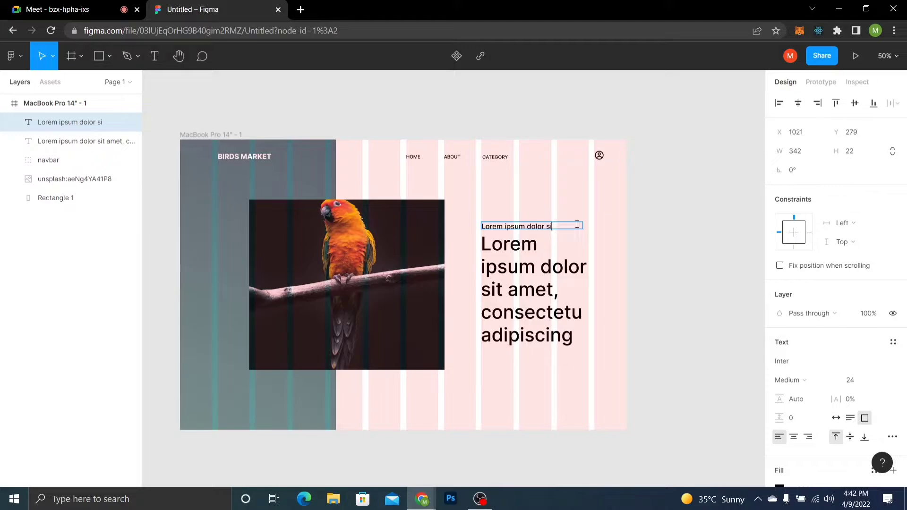
pyautogui.press('Escape')
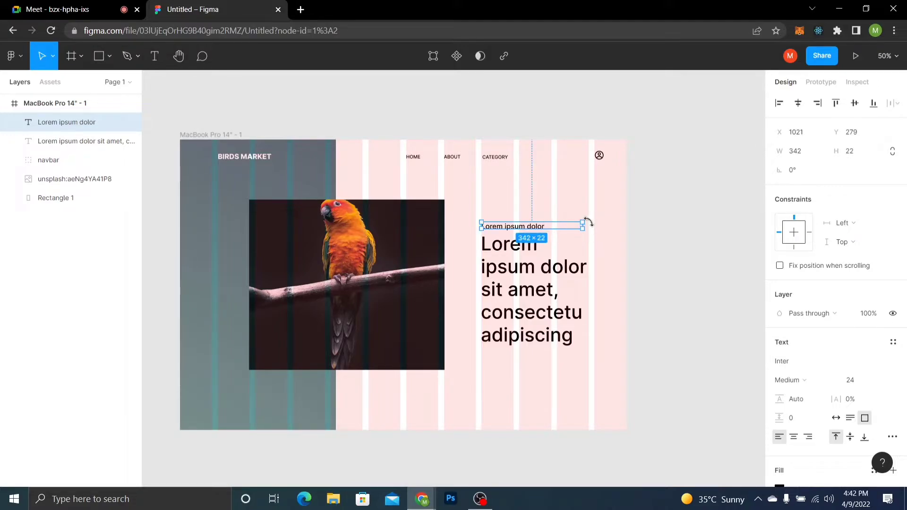
# Narrow the small text box to about 236 and place it directly above the large heading, aligned with its left edge
pyautogui.moveTo(584, 224); pyautogui.dragTo(526, 233)
pyautogui.click(599, 256)
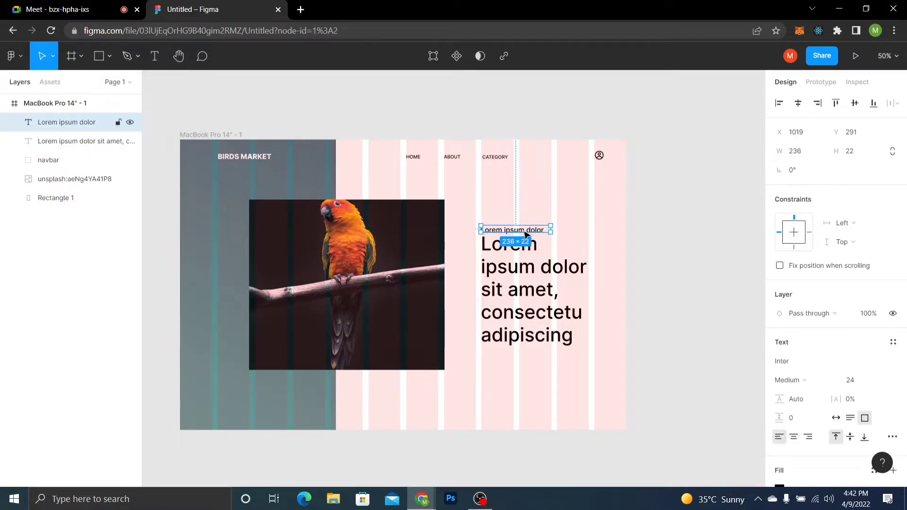
pyautogui.hotkey('ctrl', '=')
pyautogui.hotkey('ctrl', '=')
pyautogui.moveTo(631, 195); pyautogui.dragTo(507, 354)
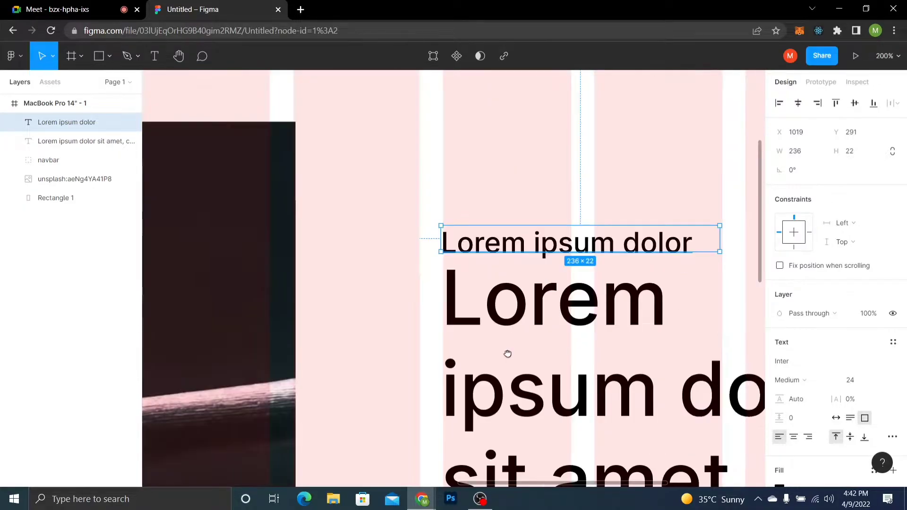
pyautogui.click(545, 182)
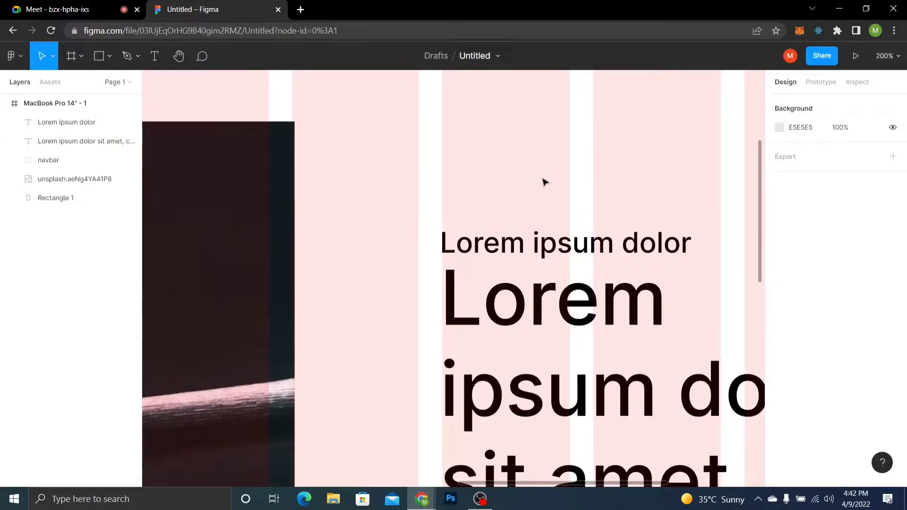
pyautogui.click(527, 239)
pyautogui.click(594, 182)
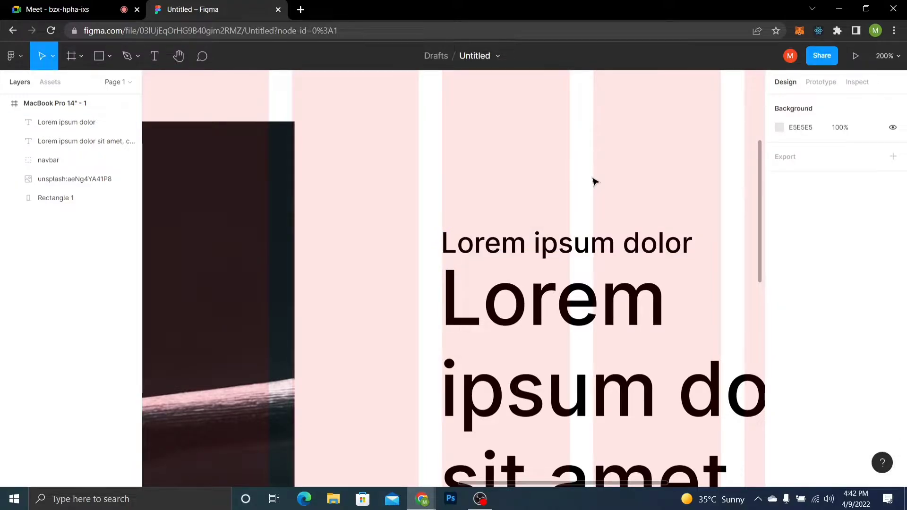
# Hide the 12-column layout grid of the MacBook Pro 14" frame
pyautogui.hotkey('ctrl', '-')
pyautogui.hotkey('ctrl', '-')
pyautogui.hotkey('ctrl', '-')
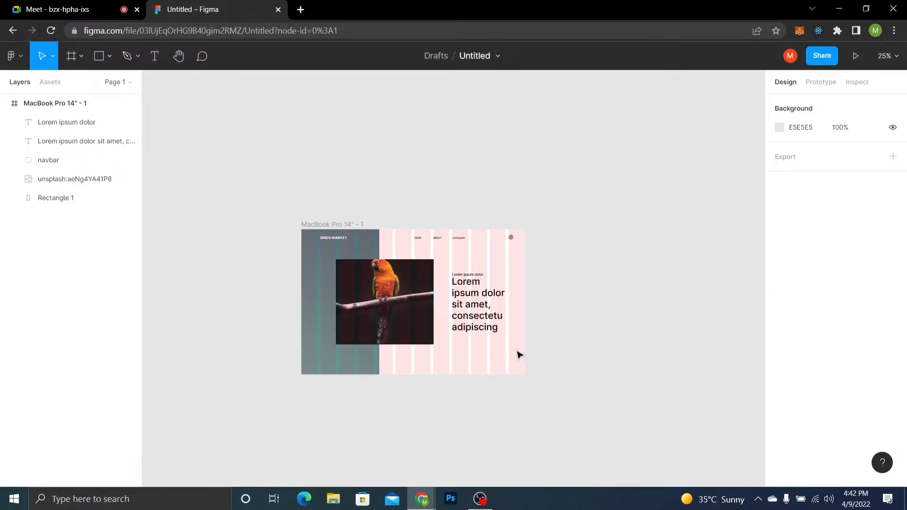
pyautogui.hotkey('ctrl', '+')
pyautogui.click(198, 174)
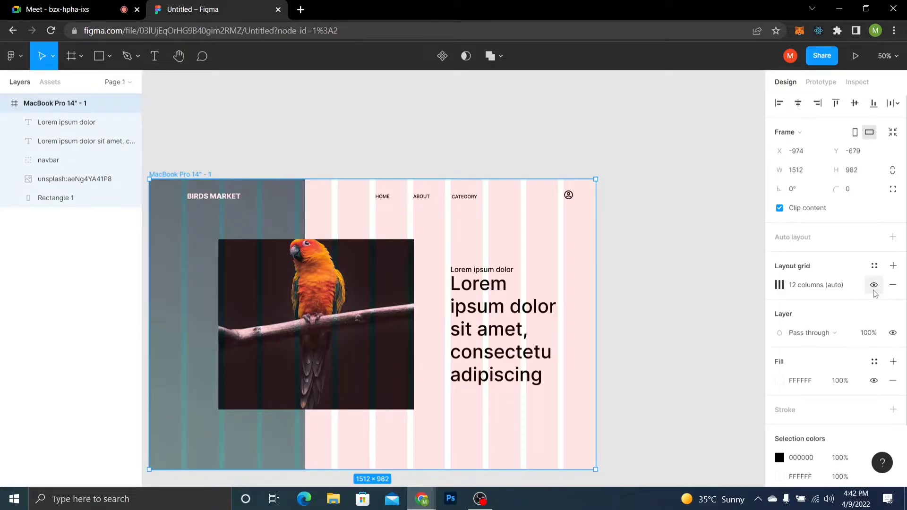
pyautogui.click(874, 286)
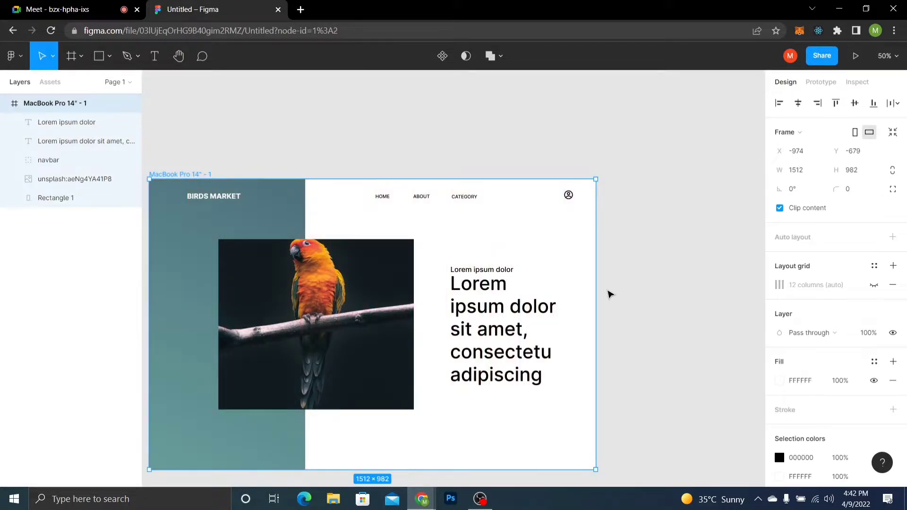
pyautogui.click(452, 430)
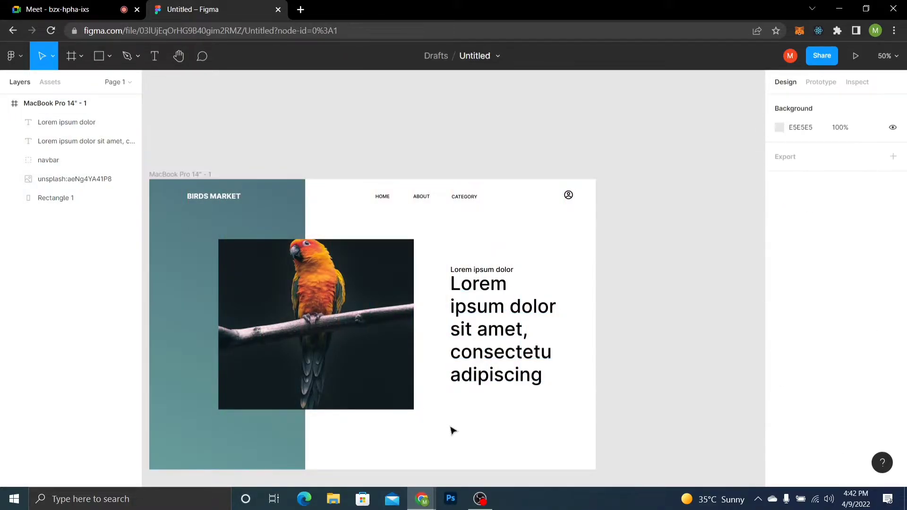
# Draw a circle about 29 × 29 just below the parrot photo, near its lower right corner
pyautogui.moveTo(421, 447); pyautogui.dragTo(490, 419)
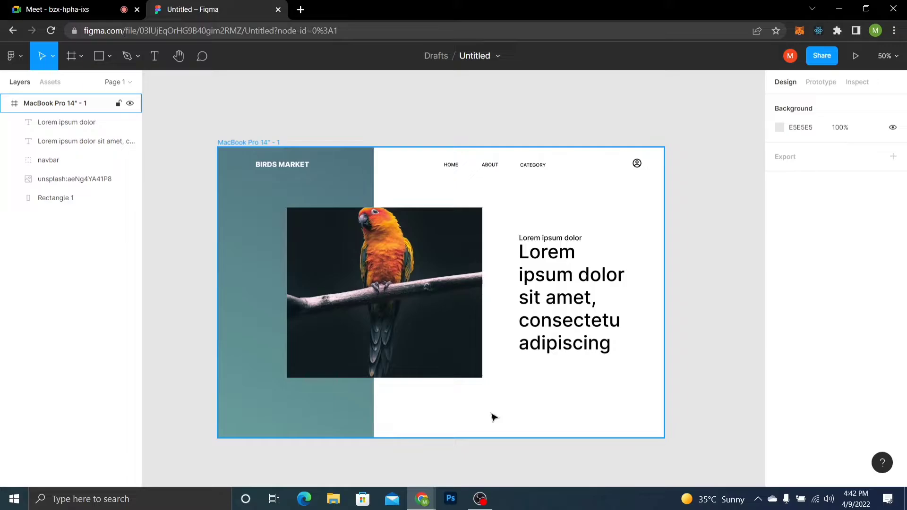
pyautogui.press('+')
pyautogui.moveTo(492, 414); pyautogui.dragTo(537, 262)
pyautogui.press('-')
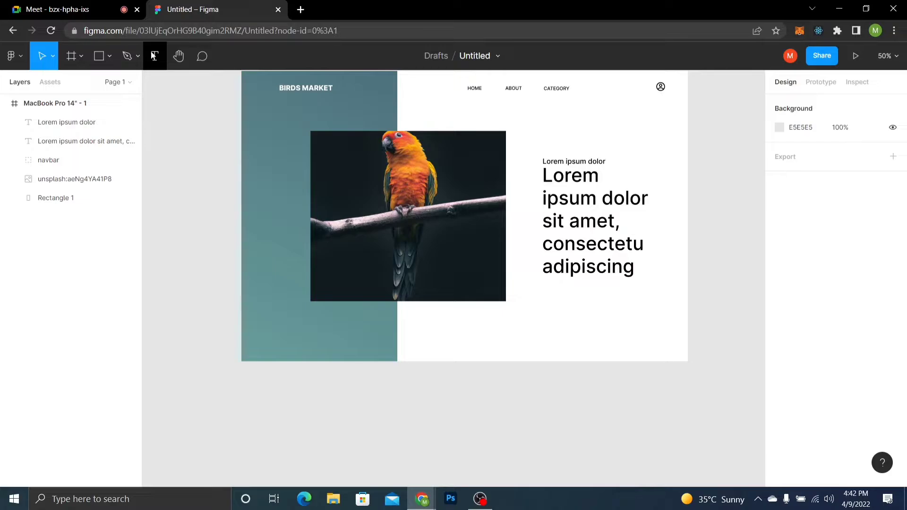
pyautogui.click(108, 56)
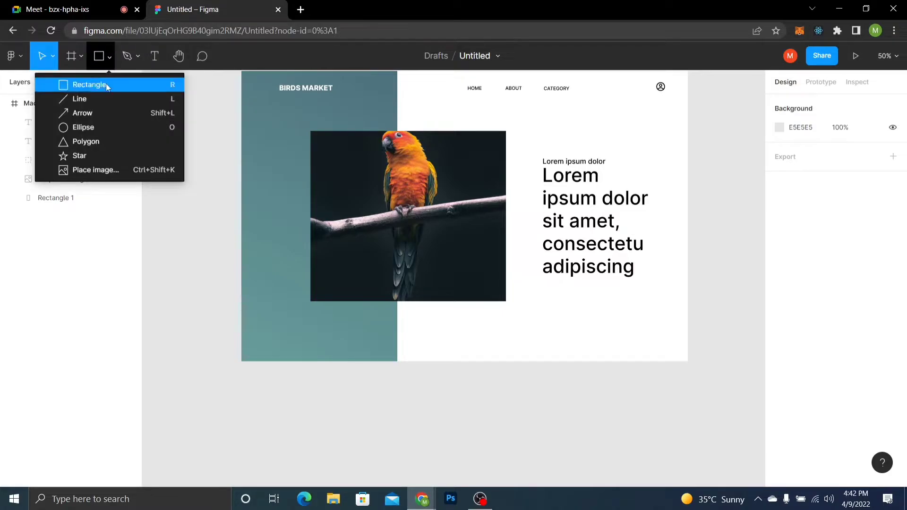
pyautogui.click(110, 122)
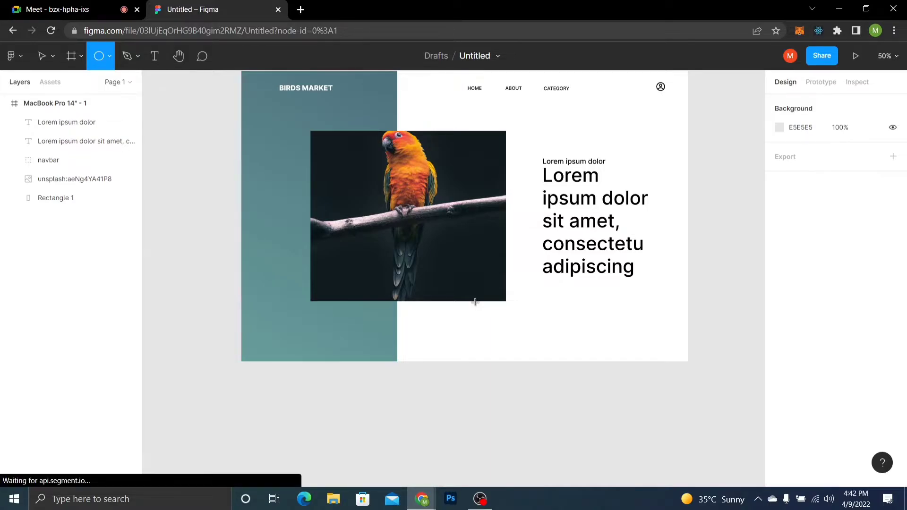
pyautogui.moveTo(472, 305)
pyautogui.mouseDown()
pyautogui.moveTo(487, 319)
pyautogui.moveTo(478, 312)
pyautogui.moveTo(499, 315)
pyautogui.mouseUp()
pyautogui.click(503, 336)
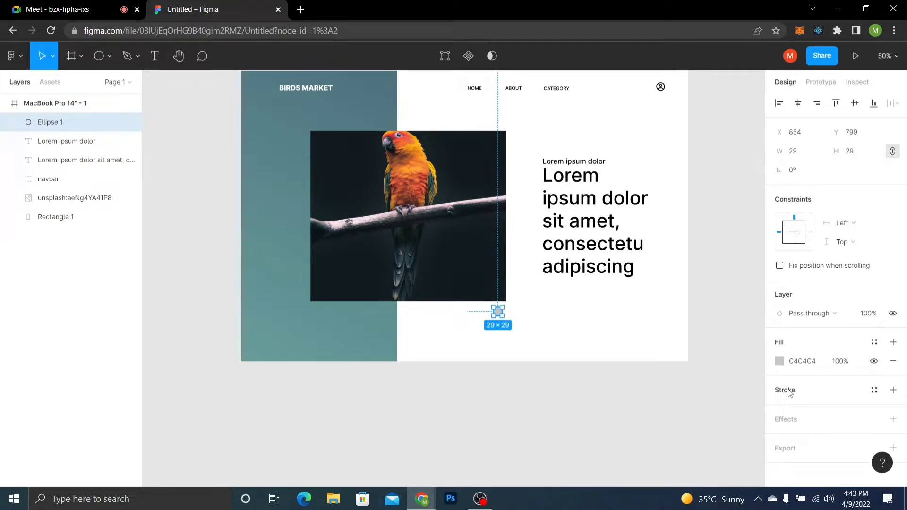
# Try a black inside stroke of width 1 on the small circle, and remove it
pyautogui.click(893, 390)
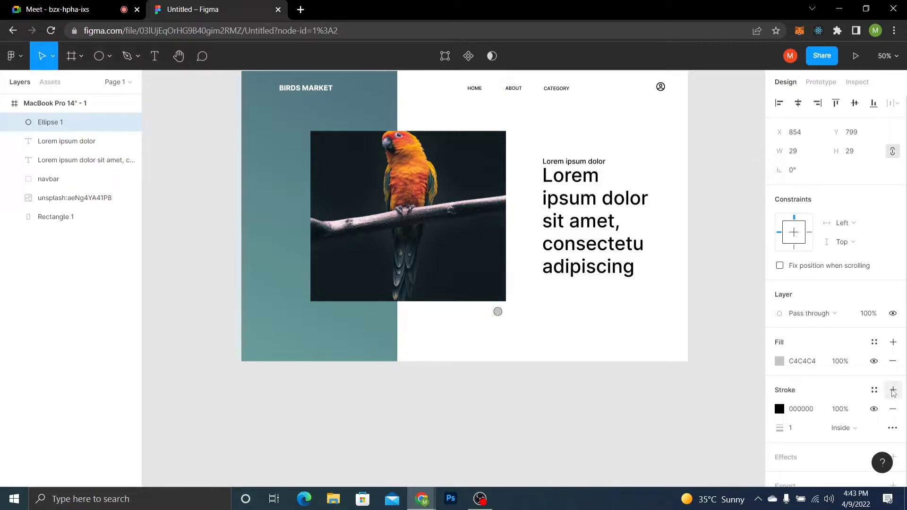
pyautogui.hotkey('ctrl', '+')
pyautogui.hotkey('ctrl', '+')
pyautogui.hotkey('ctrl', '+')
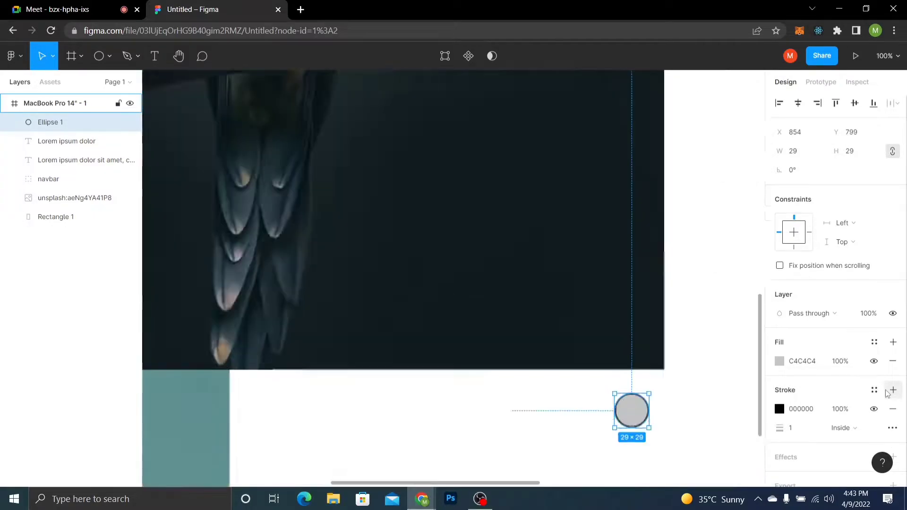
pyautogui.hotkey('ctrl', '+')
pyautogui.moveTo(588, 251); pyautogui.dragTo(585, 248)
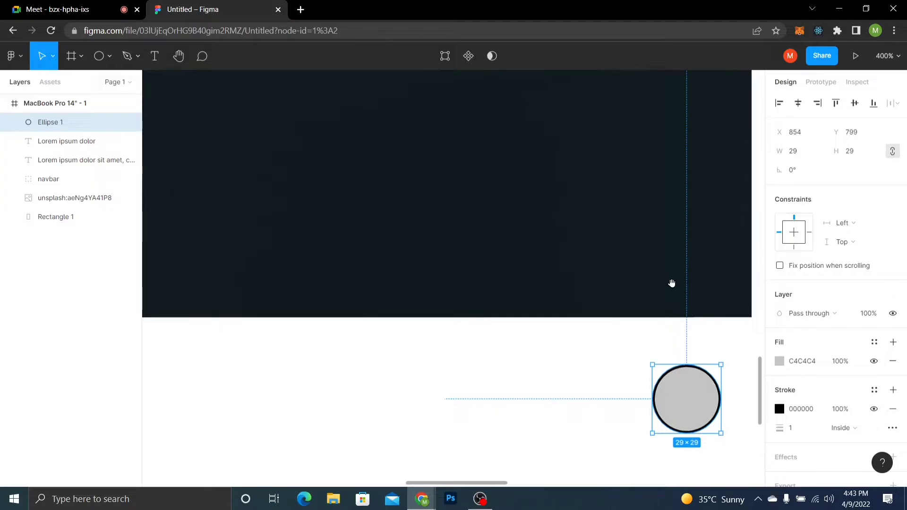
pyautogui.moveTo(672, 283); pyautogui.dragTo(405, 231)
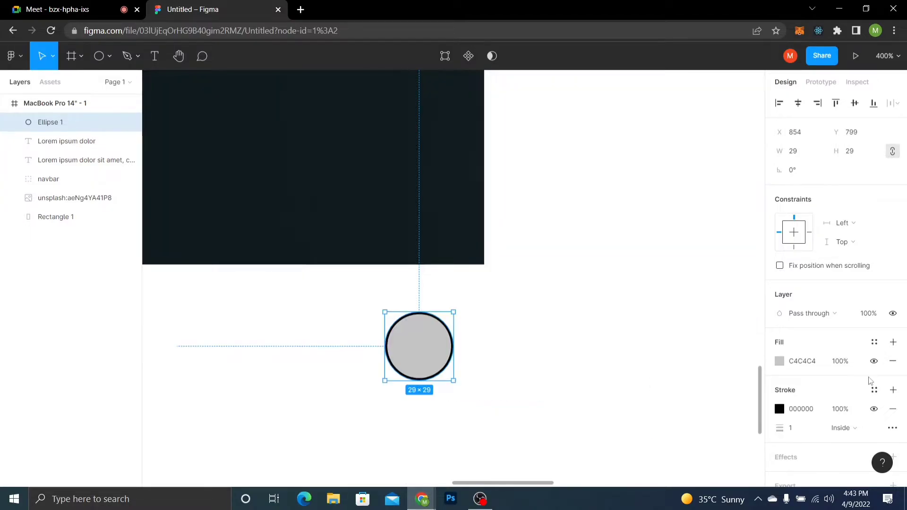
pyautogui.click(891, 409)
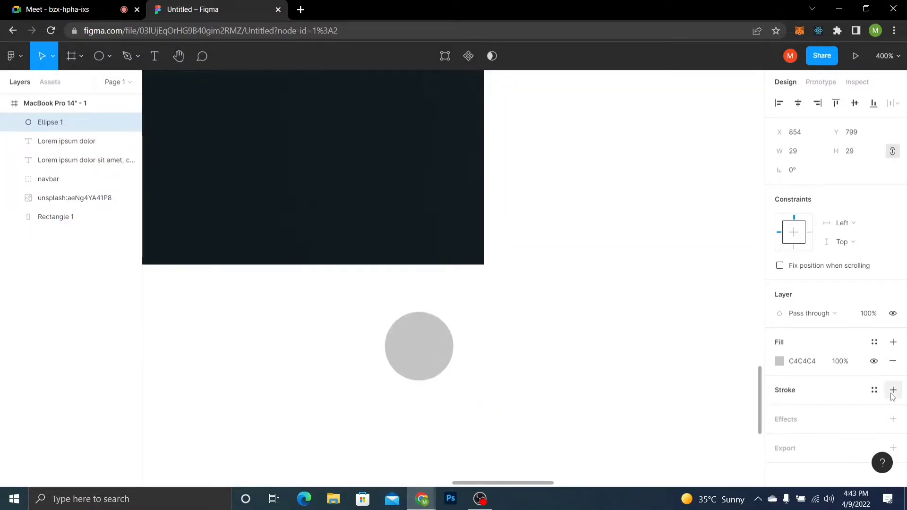
# Add a 1 px black inside stroke to the circle below the photo and set its fill to black (000000)
pyautogui.click(893, 390)
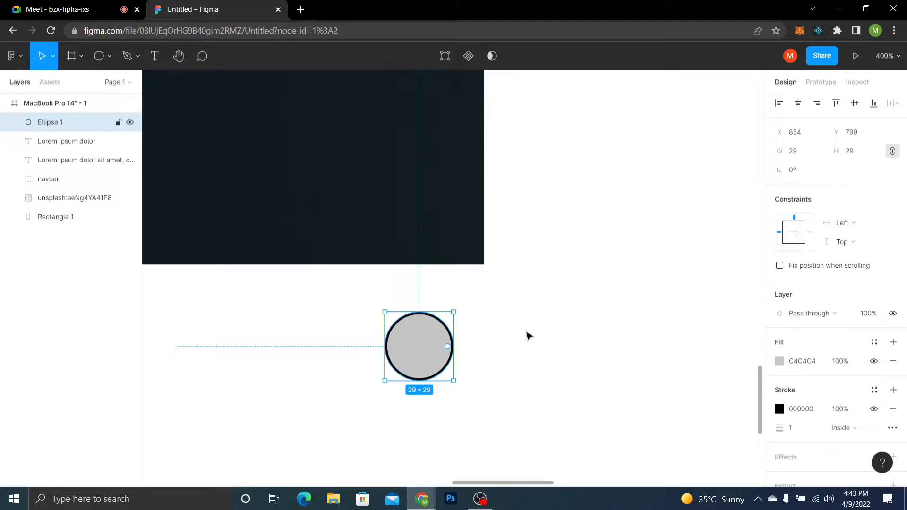
pyautogui.click(779, 362)
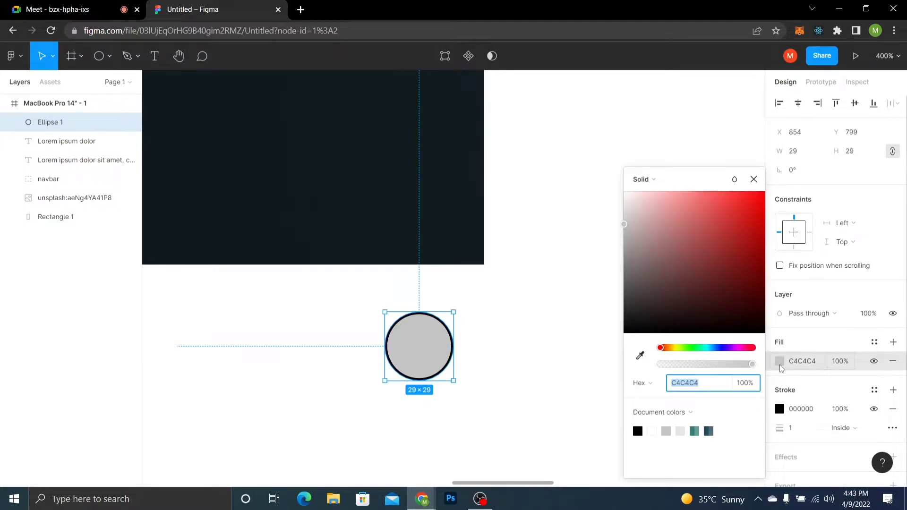
pyautogui.moveTo(634, 319); pyautogui.dragTo(622, 341)
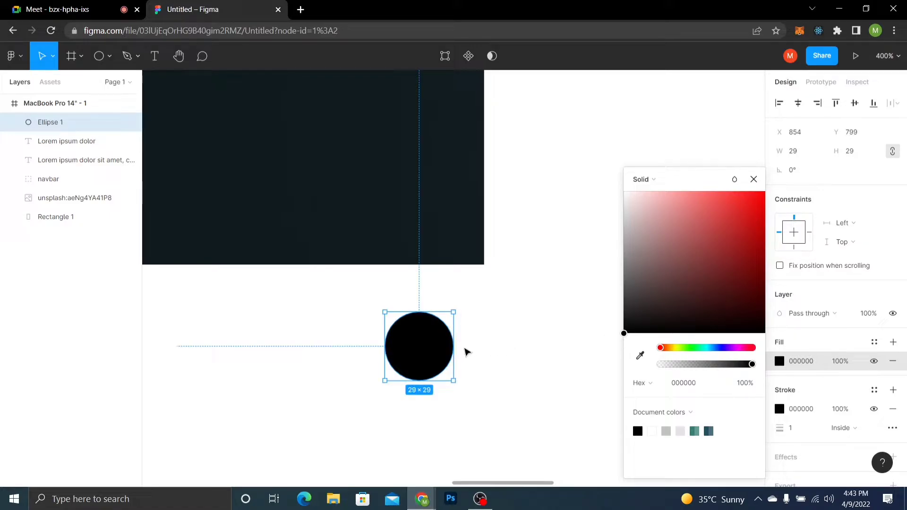
pyautogui.click(753, 179)
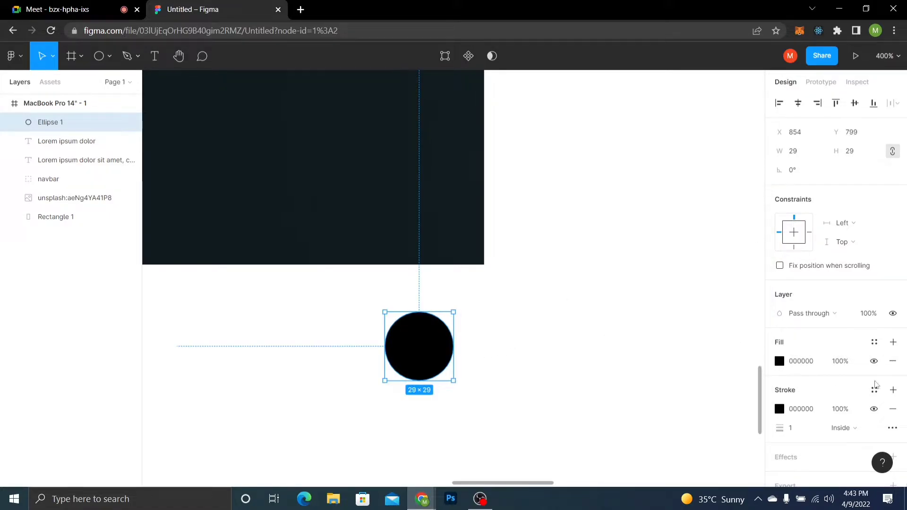
# Remove the circle's fill and add a new solid black (000000) fill in its place
pyautogui.click(894, 363)
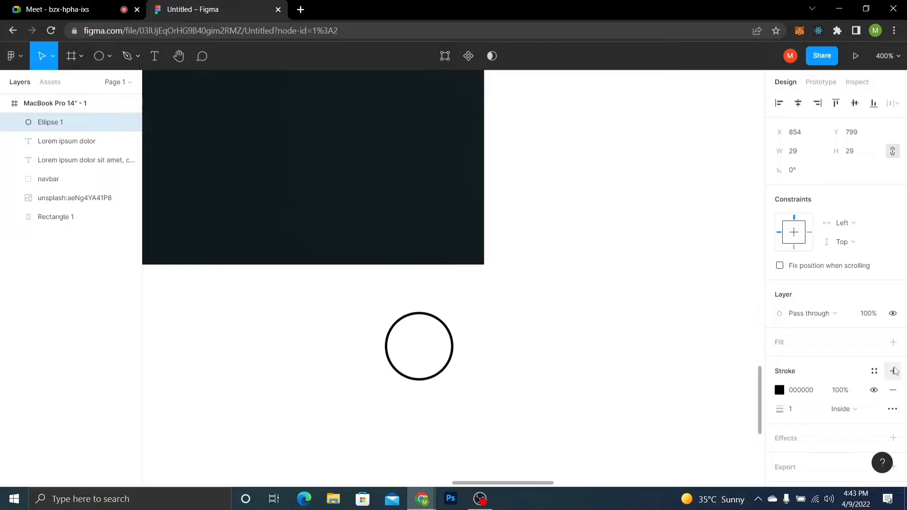
pyautogui.click(894, 342)
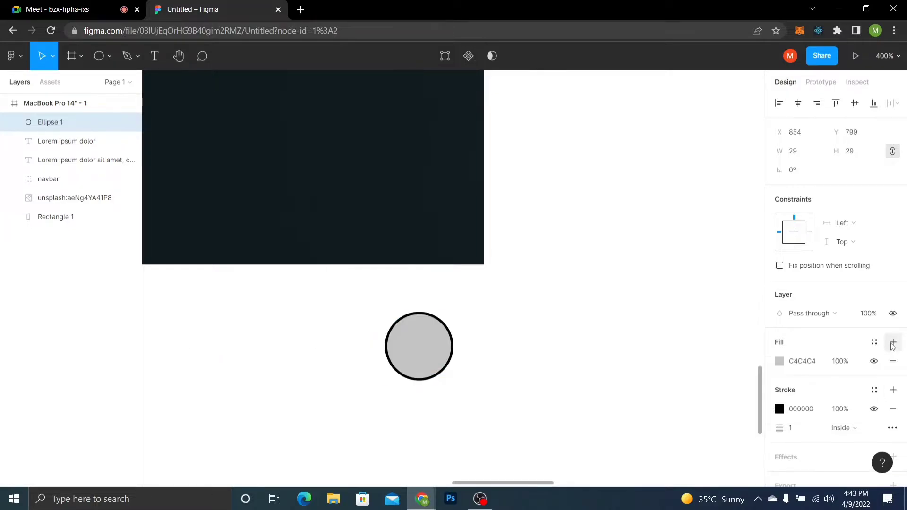
pyautogui.click(780, 362)
pyautogui.moveTo(671, 317); pyautogui.dragTo(609, 352)
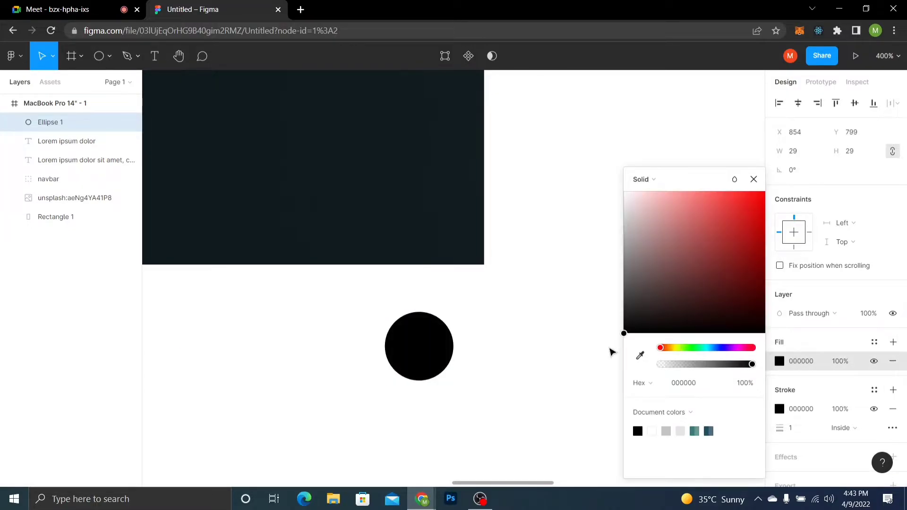
pyautogui.click(754, 179)
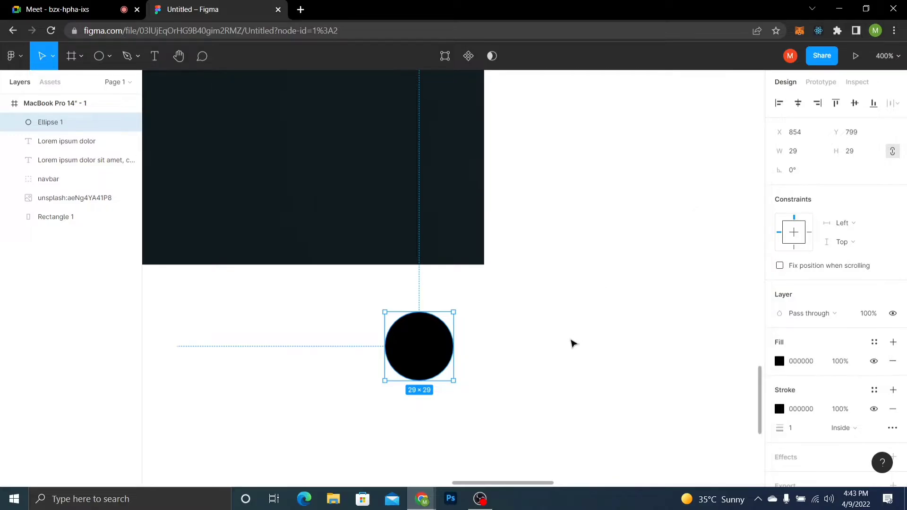
# Duplicate the black circle twice, placing each copy 60 px further left to form a row of three below the photo
pyautogui.hotkey('ctrl', '-')
pyautogui.hotkey('ctrl', '-')
pyautogui.hotkey('ctrl', '-')
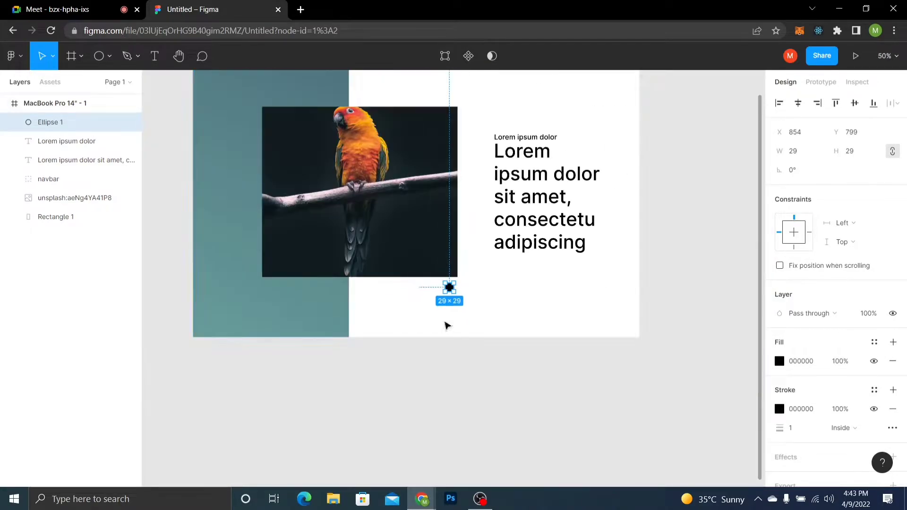
pyautogui.moveTo(444, 322); pyautogui.dragTo(463, 337)
pyautogui.hotkey('ctrl', '+')
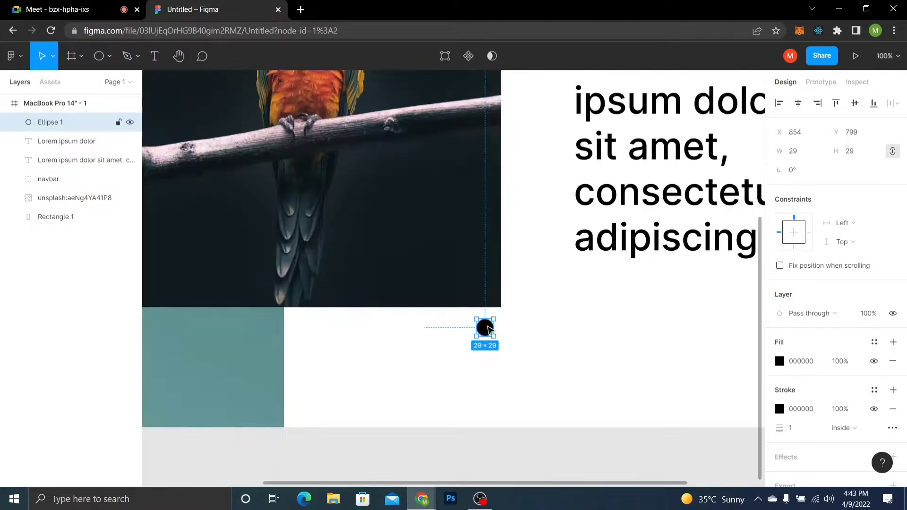
pyautogui.hotkey('ctrl', 'd')
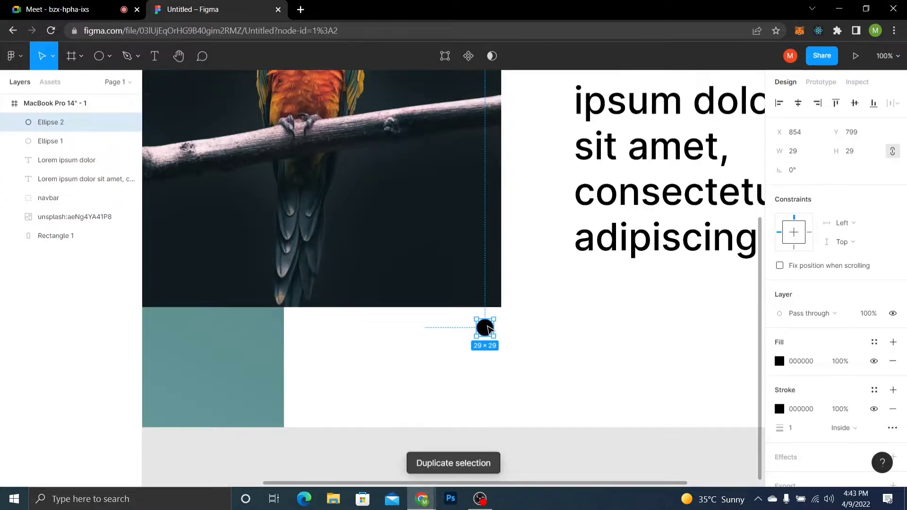
pyautogui.hotkey('shift', 'Left')
pyautogui.hotkey('shift', 'Left')
pyautogui.hotkey('shift', 'Left')
pyautogui.hotkey('shift', 'Left')
pyautogui.hotkey('shift', 'Left')
pyautogui.hotkey('shift', 'Left')
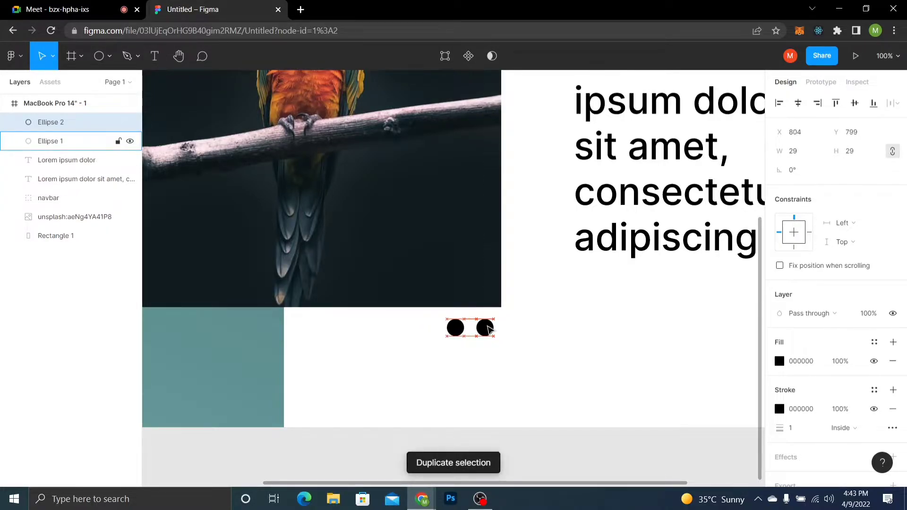
pyautogui.hotkey('ctrl', 'd')
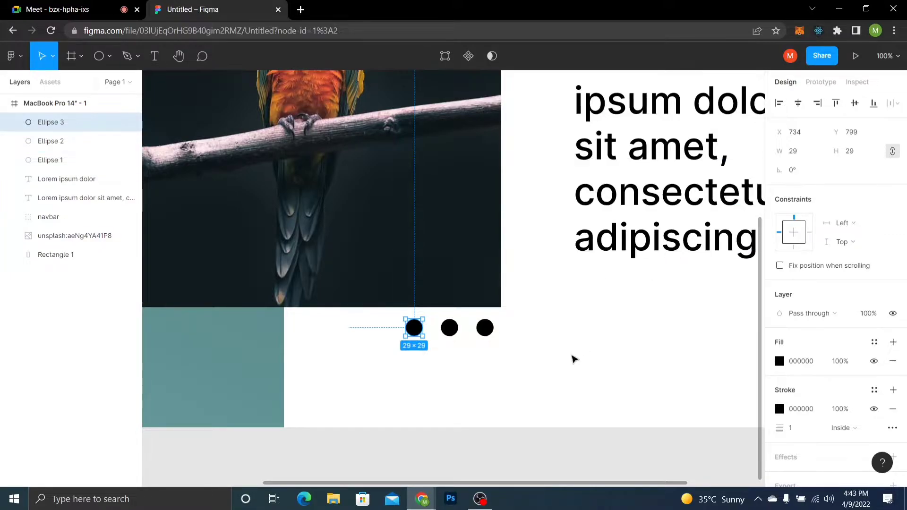
pyautogui.click(572, 360)
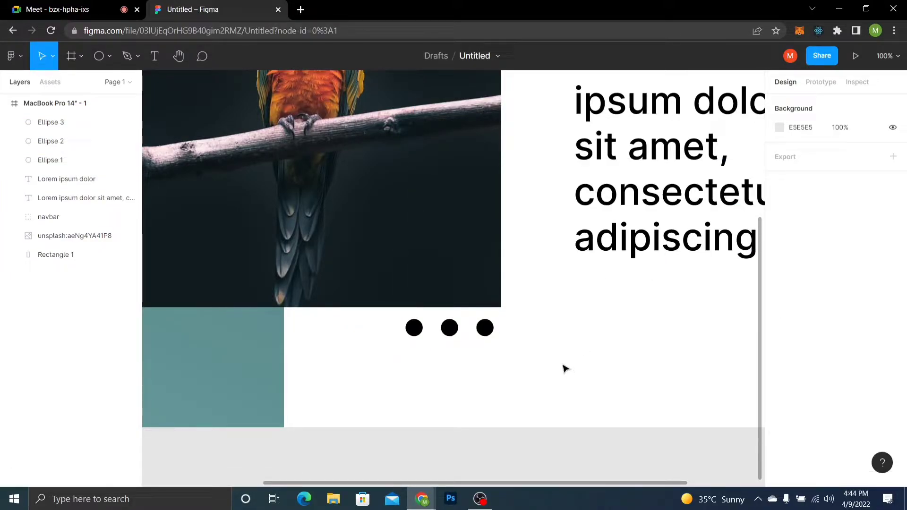
# Remove the fill from the left and middle circles in the row, keeping only their outlines
pyautogui.click(487, 330)
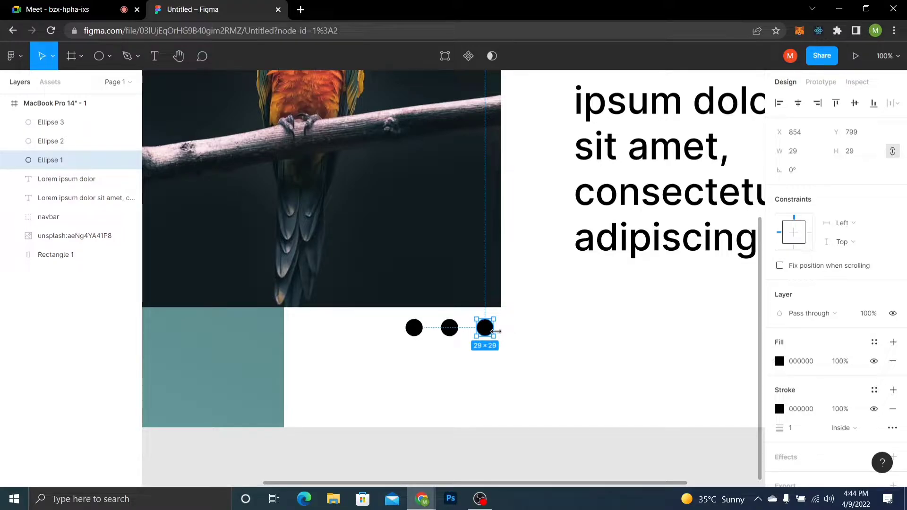
pyautogui.click(562, 342)
pyautogui.click(450, 327)
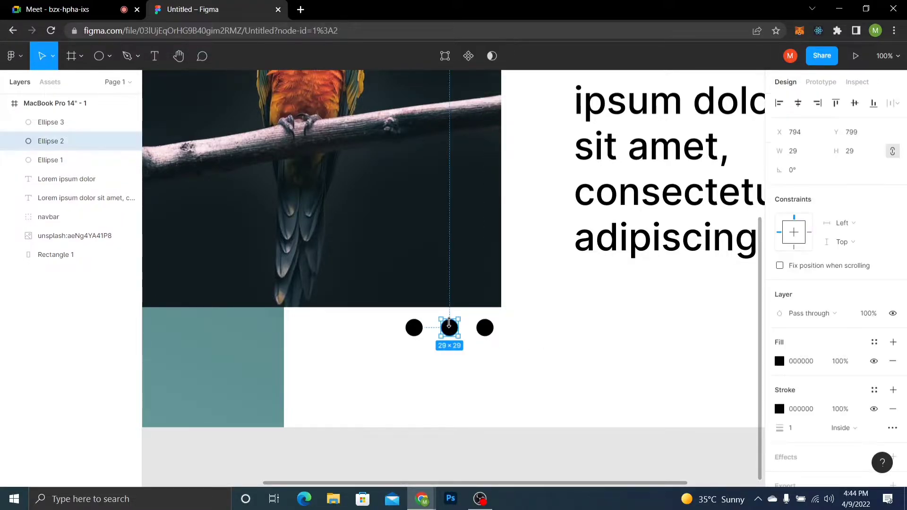
pyautogui.keyDown('shift'); pyautogui.click(414, 328); pyautogui.keyUp('shift')
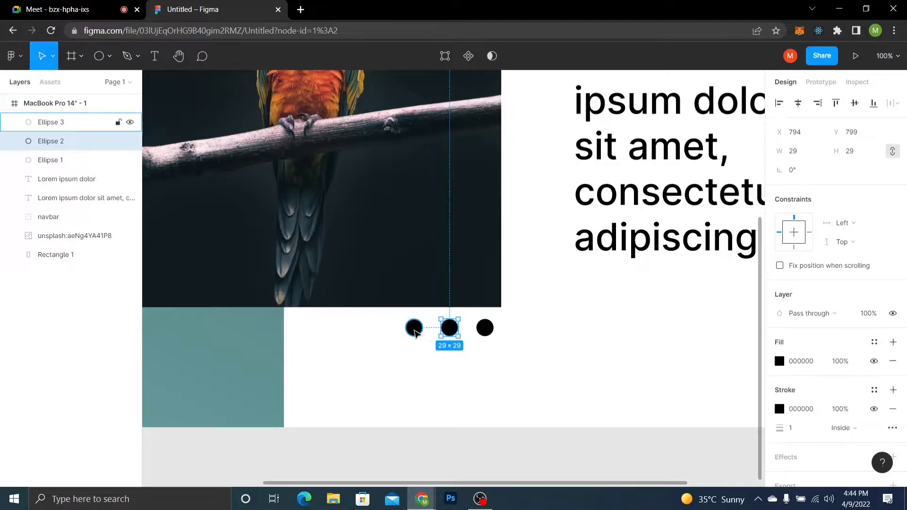
pyautogui.click(893, 409)
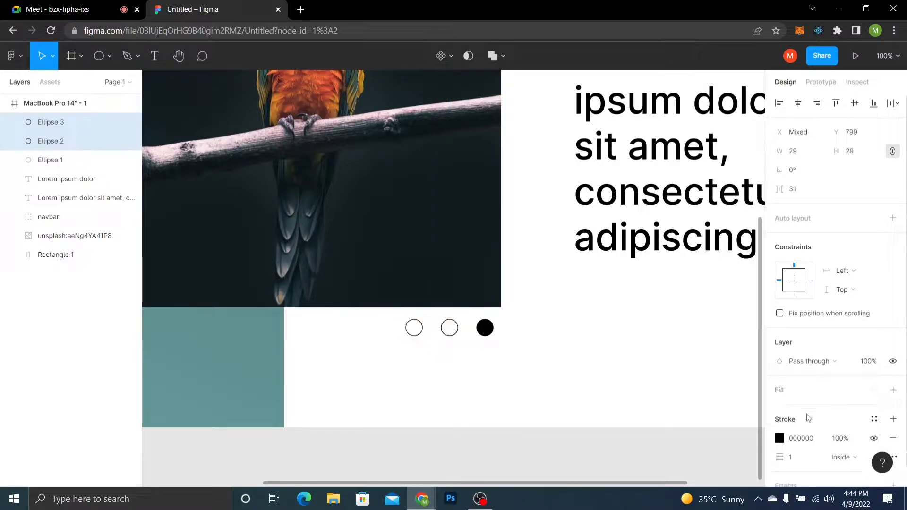
pyautogui.click(651, 398)
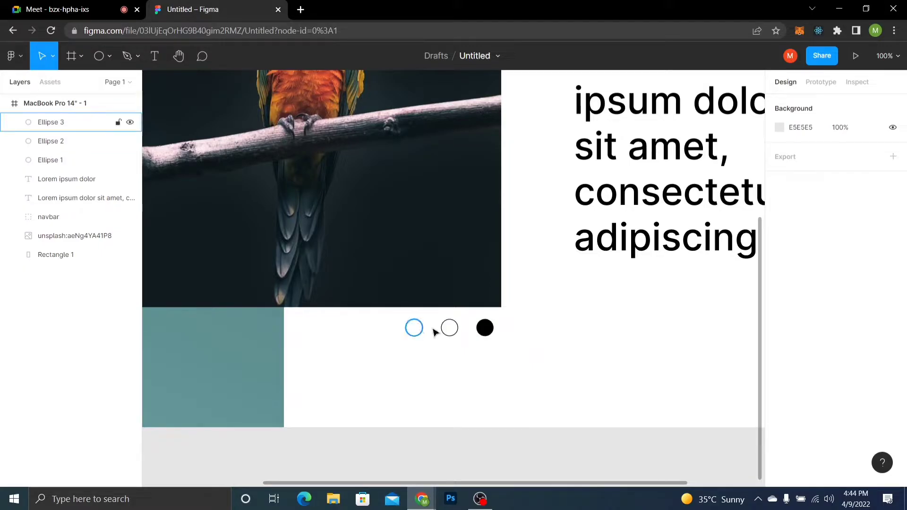
# Increase the stroke thickness of all three circles together
pyautogui.click(450, 327)
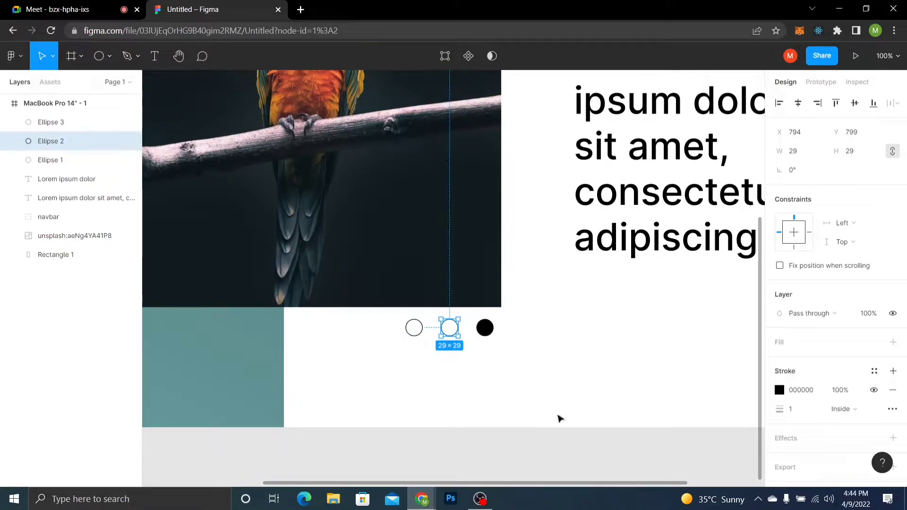
pyautogui.keyDown('shift'); pyautogui.click(414, 328); pyautogui.keyUp('shift')
pyautogui.keyDown('shift'); pyautogui.click(487, 330); pyautogui.keyUp('shift')
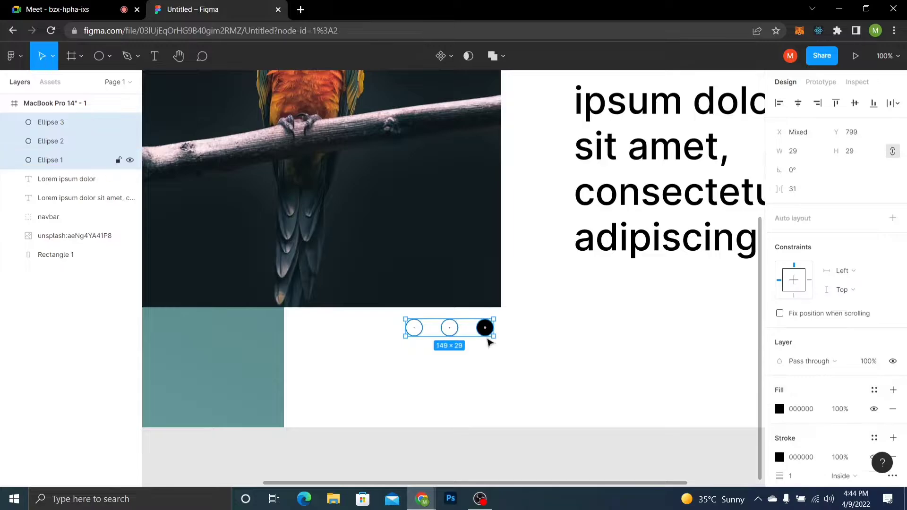
pyautogui.moveTo(780, 476)
pyautogui.mouseDown()
pyautogui.moveTo(787, 478)
pyautogui.moveTo(778, 479)
pyautogui.mouseUp()
pyautogui.click(473, 376)
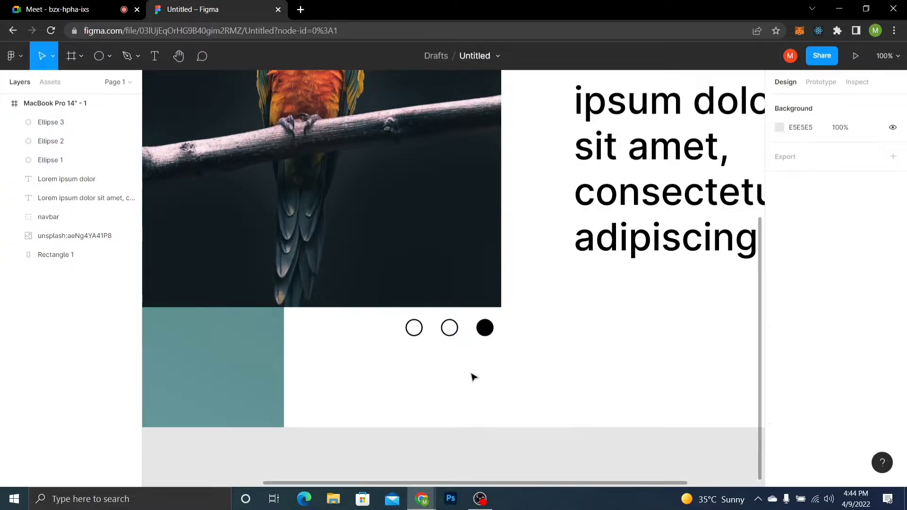
# Move the profile icon in the navbar left to about X 1318, keeping it at Y 37
pyautogui.hotkey('ctrl', '-')
pyautogui.hotkey('ctrl', '-')
pyautogui.scroll(5, 510, 284)
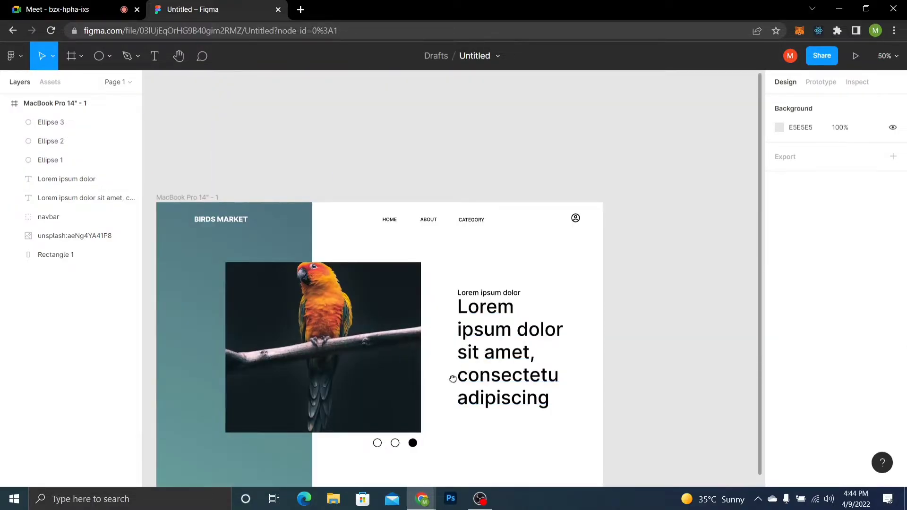
pyautogui.moveTo(452, 379); pyautogui.dragTo(525, 293)
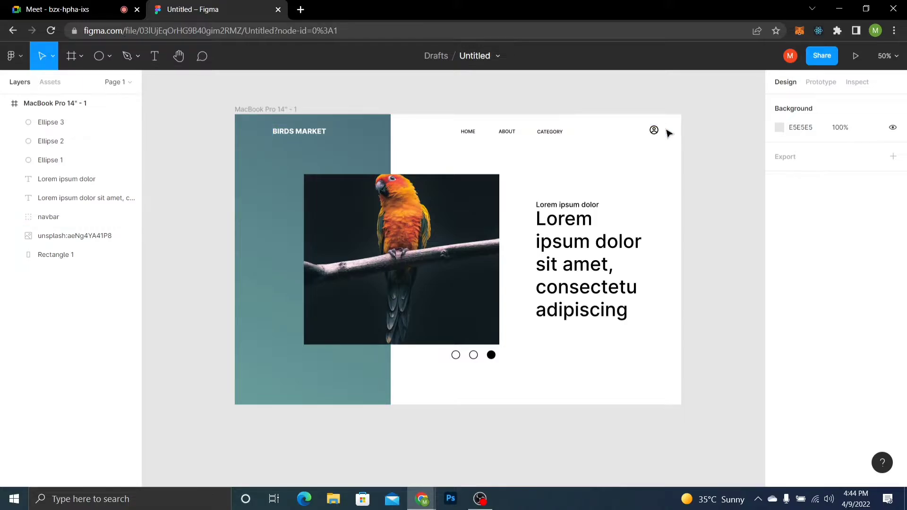
pyautogui.hotkey('shift', '0')
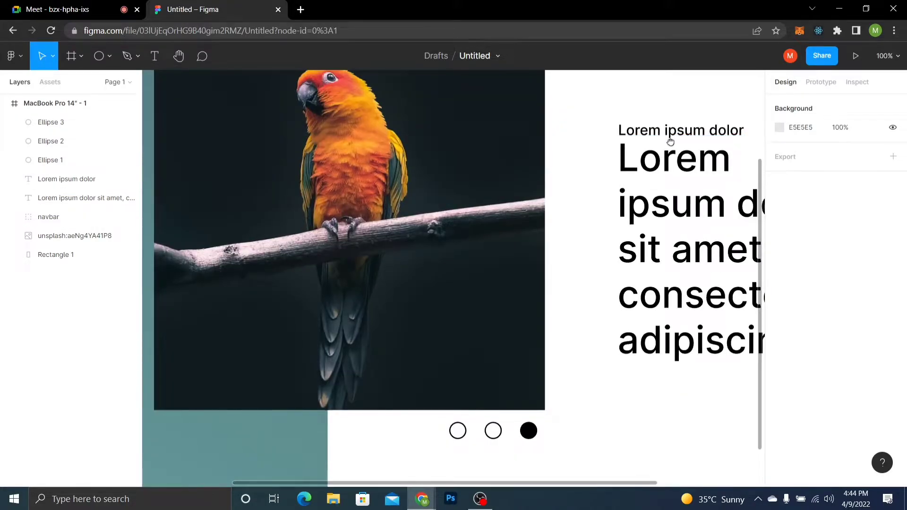
pyautogui.moveTo(668, 131); pyautogui.dragTo(427, 413)
pyautogui.doubleClick(588, 289)
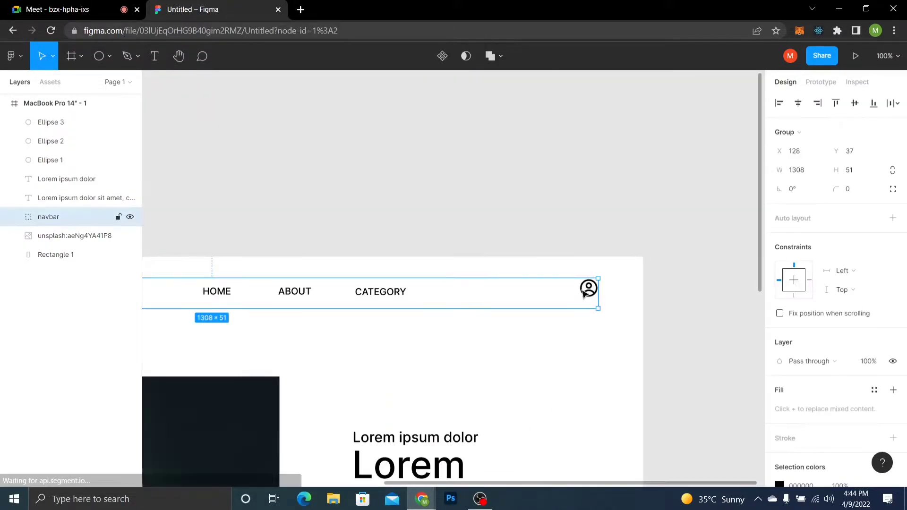
pyautogui.moveTo(590, 293); pyautogui.dragTo(539, 289)
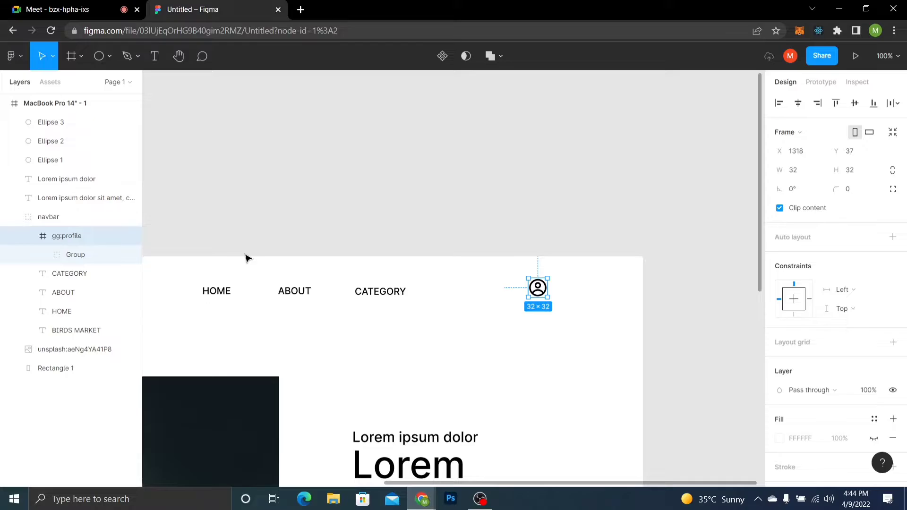
# Show the frame's 12-column layout grid and align the profile icon to the second-to-last column's left edge at X 1277
pyautogui.moveTo(245, 258); pyautogui.dragTo(525, 256)
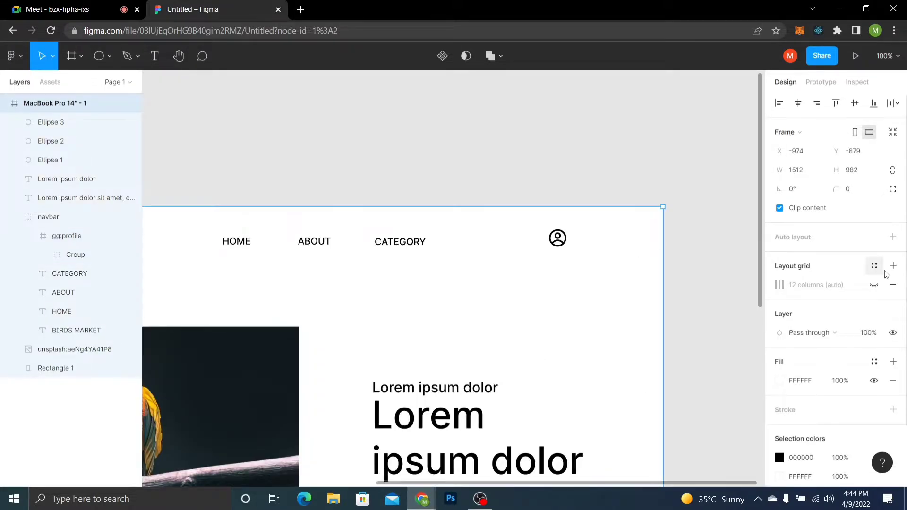
pyautogui.click(874, 286)
pyautogui.click(563, 241)
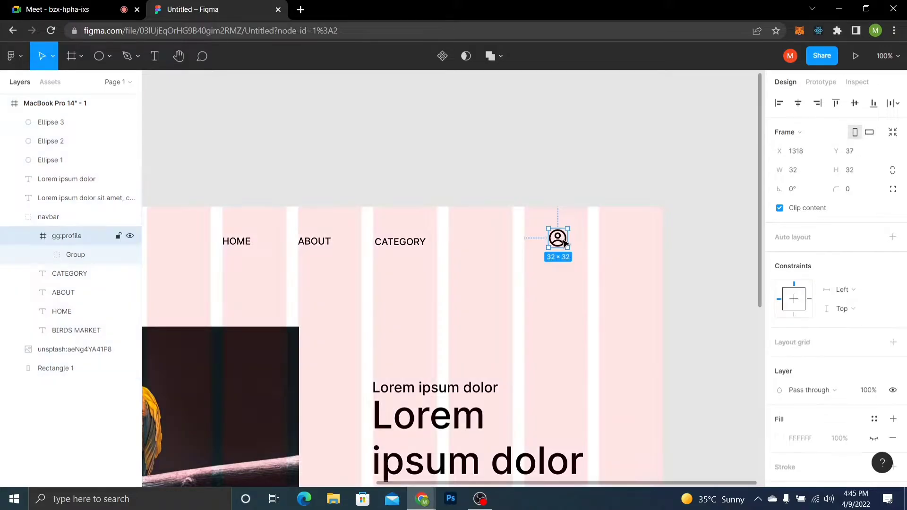
pyautogui.moveTo(566, 243); pyautogui.dragTo(543, 239)
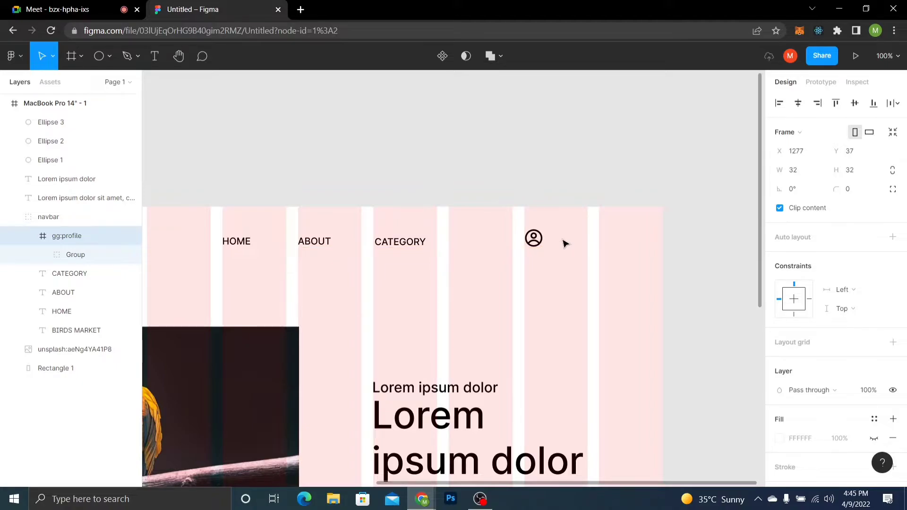
pyautogui.press('Escape')
pyautogui.click(113, 55)
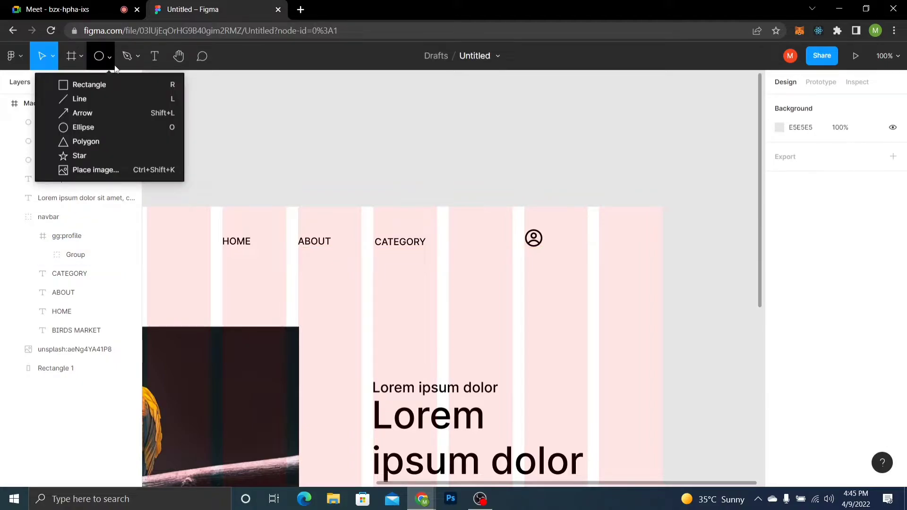
pyautogui.click(117, 97)
pyautogui.hotkey('ctrl', '+')
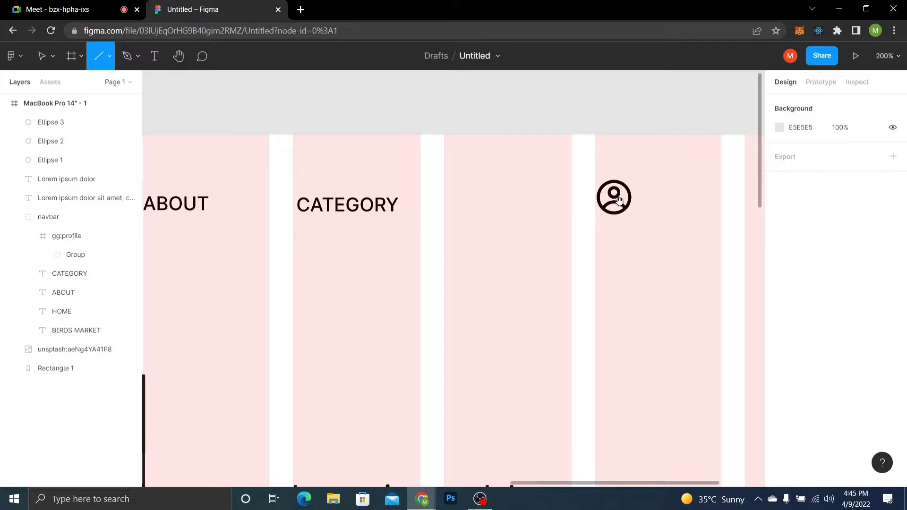
pyautogui.moveTo(619, 200); pyautogui.dragTo(356, 218)
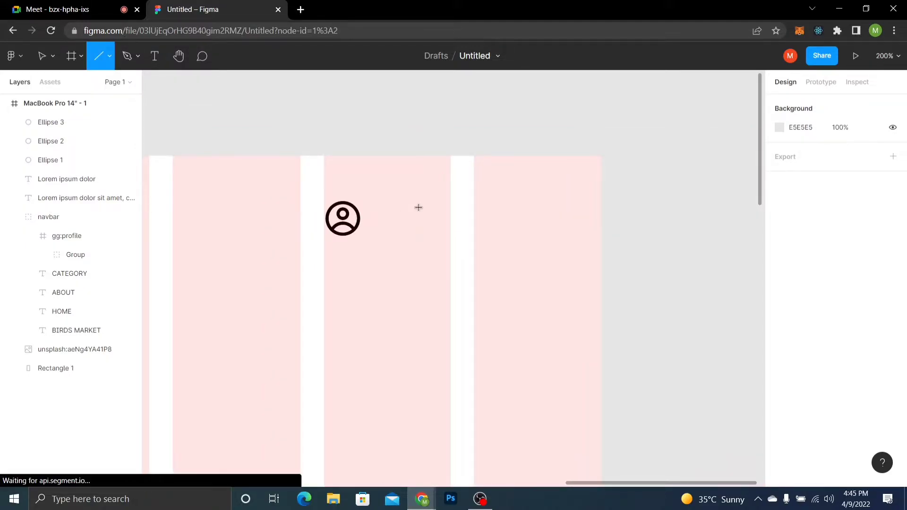
pyautogui.moveTo(393, 206); pyautogui.dragTo(449, 207)
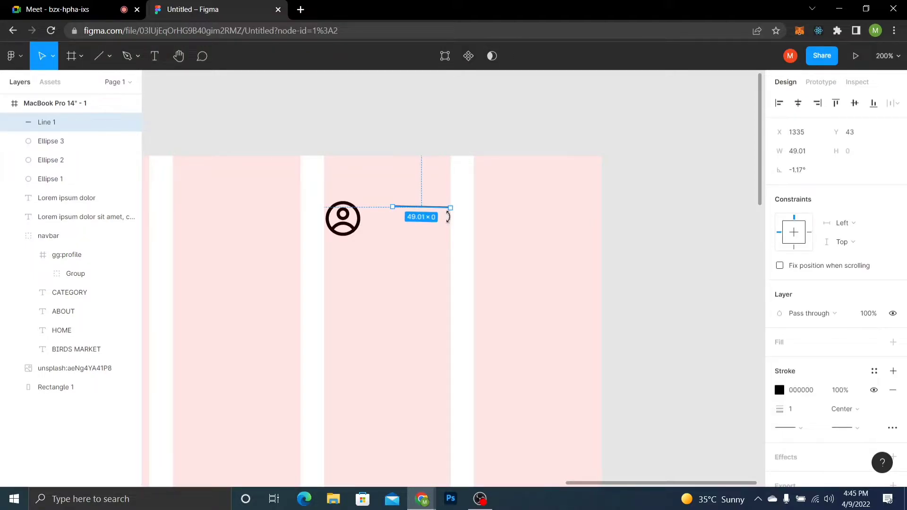
pyautogui.press('Delete')
# Draw a horizontal line 48 wide to the right of the profile icon and position it at X 1335, Y 46
pyautogui.click(99, 56)
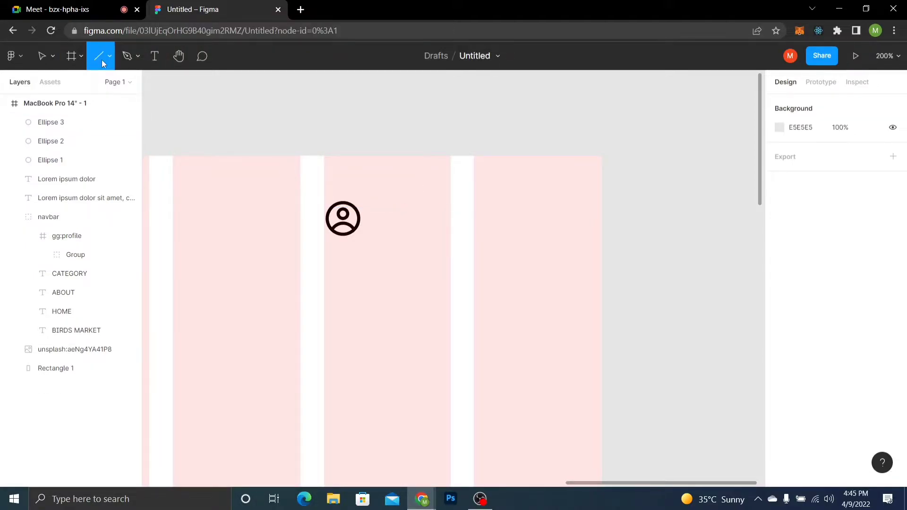
pyautogui.moveTo(388, 211)
pyautogui.mouseDown()
pyautogui.moveTo(450, 212)
pyautogui.moveTo(444, 209)
pyautogui.mouseUp()
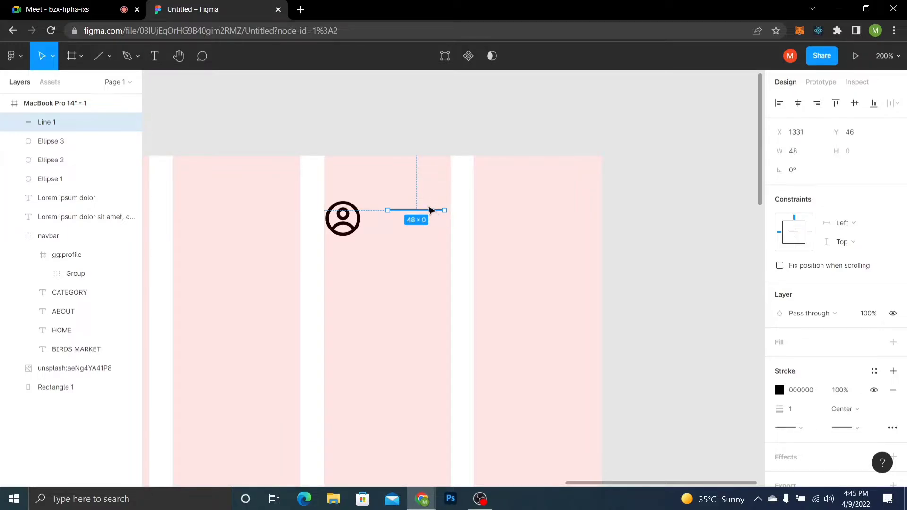
pyautogui.press('Right')
pyautogui.press('Right')
pyautogui.moveTo(429, 210); pyautogui.dragTo(431, 212)
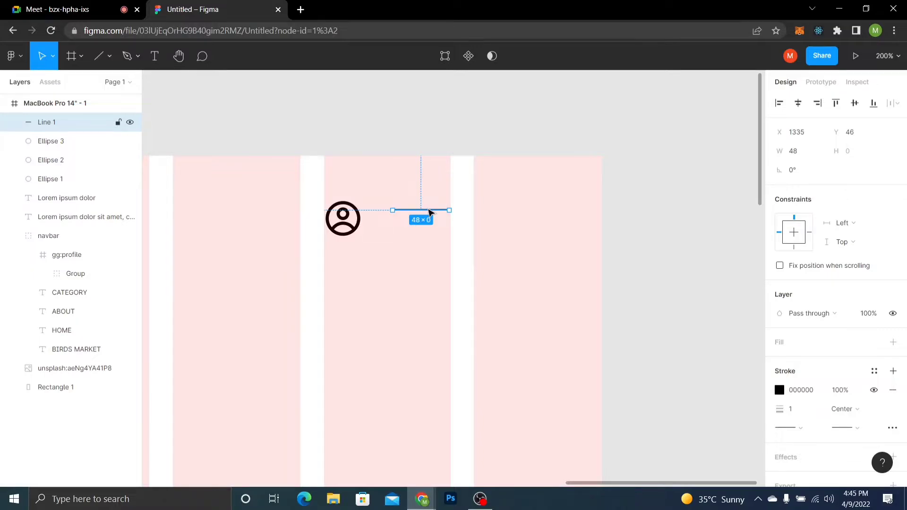
# Duplicate the line twice downward at a spacing of 10 to form a three-line menu icon
pyautogui.hotkey('ctrl', 'd')
pyautogui.hotkey('shift', 'Down')
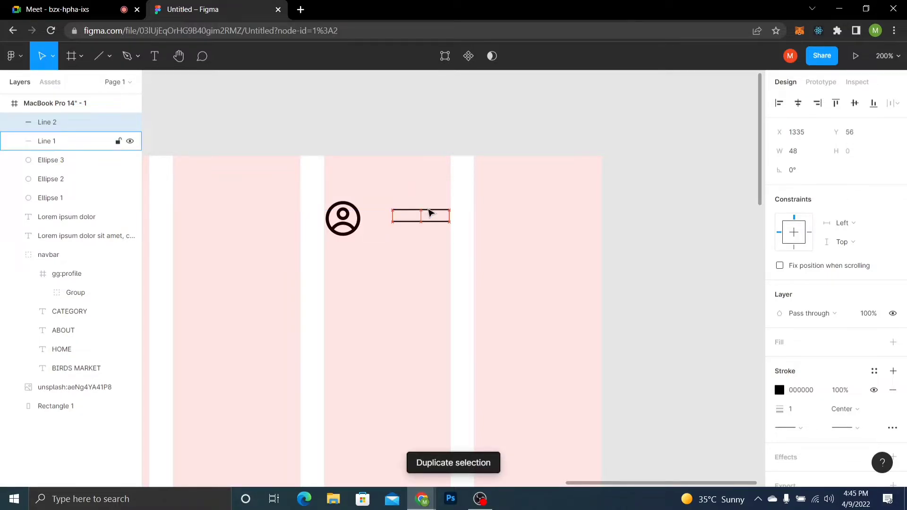
pyautogui.hotkey('ctrl', 'd')
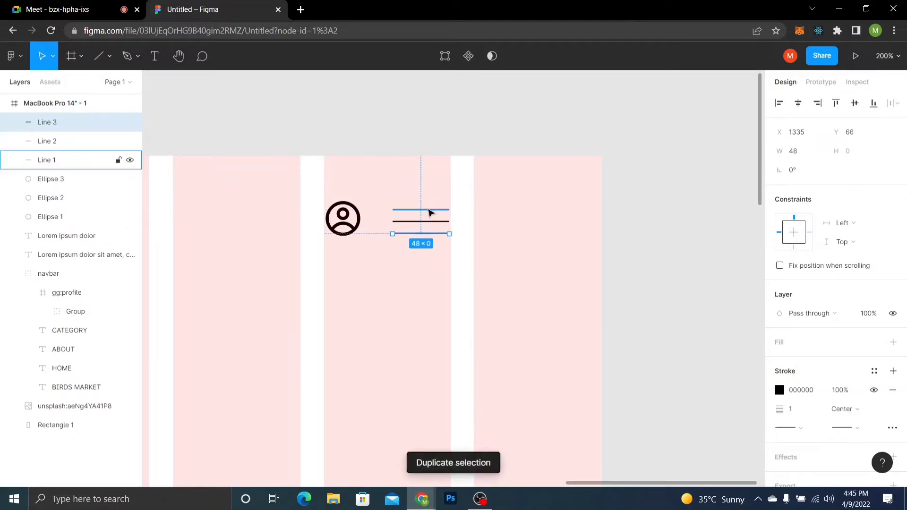
# Group the three menu lines and rename the group "Side bar lines"
pyautogui.click(421, 202)
pyautogui.click(416, 211)
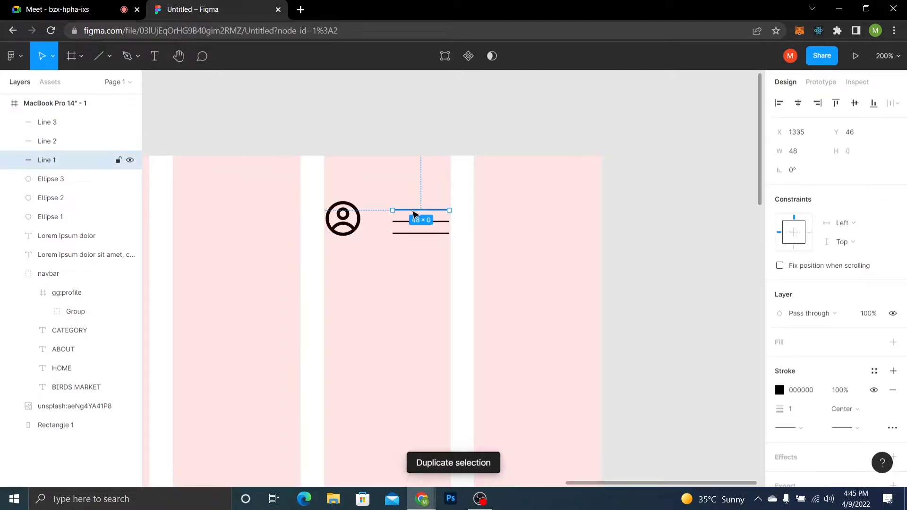
pyautogui.keyDown('shift'); pyautogui.click(407, 221); pyautogui.keyUp('shift')
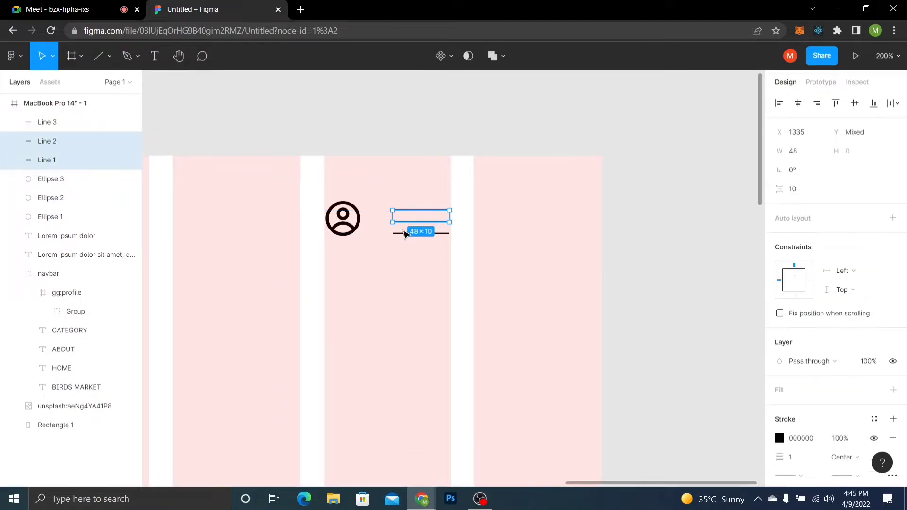
pyautogui.keyDown('shift'); pyautogui.click(405, 233); pyautogui.keyUp('shift')
pyautogui.keyDown('shift'); pyautogui.click(404, 234); pyautogui.keyUp('shift')
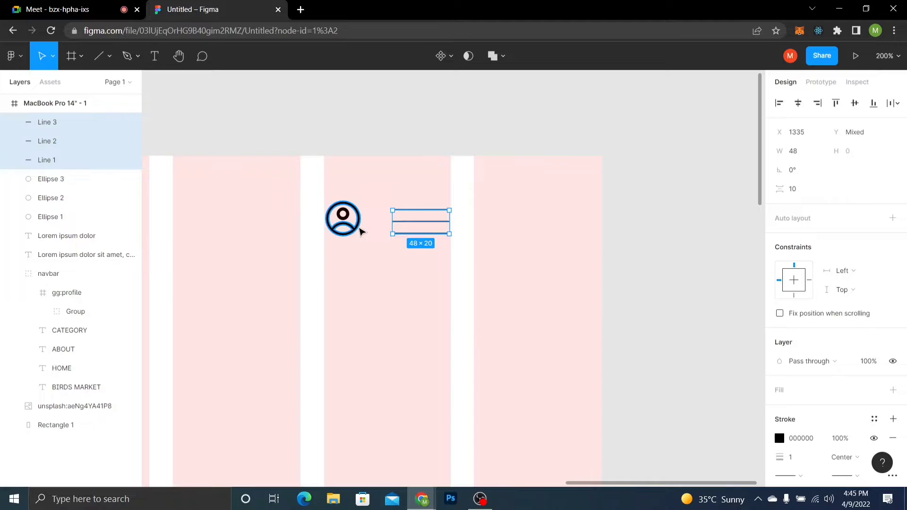
pyautogui.hotkey('ctrl', 'g')
pyautogui.doubleClick(56, 124)
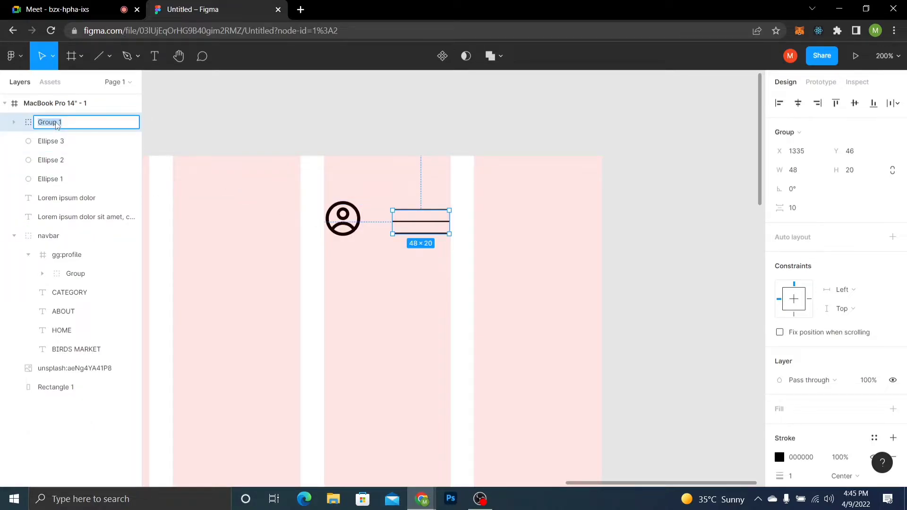
pyautogui.write('Side bar lines')
pyautogui.press('Return')
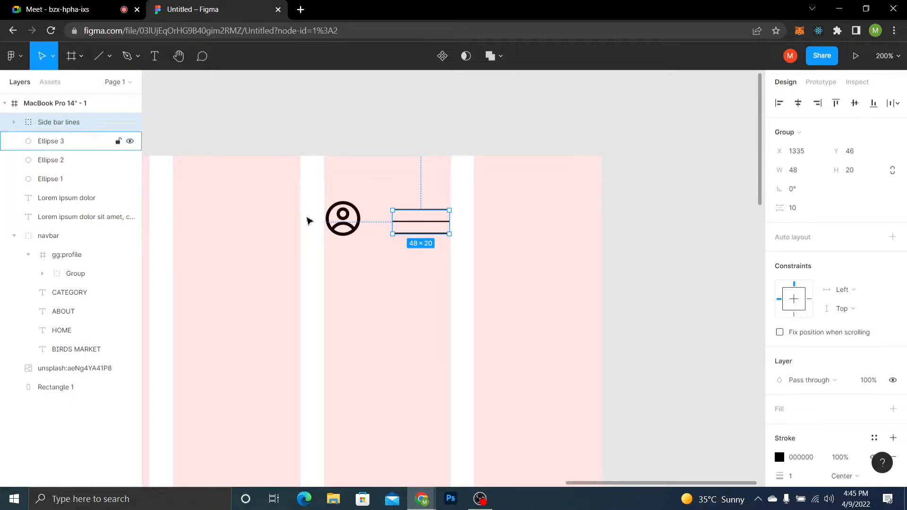
# Set the stroke thickness of the Side bar lines group to 2
pyautogui.moveTo(780, 476); pyautogui.dragTo(783, 476)
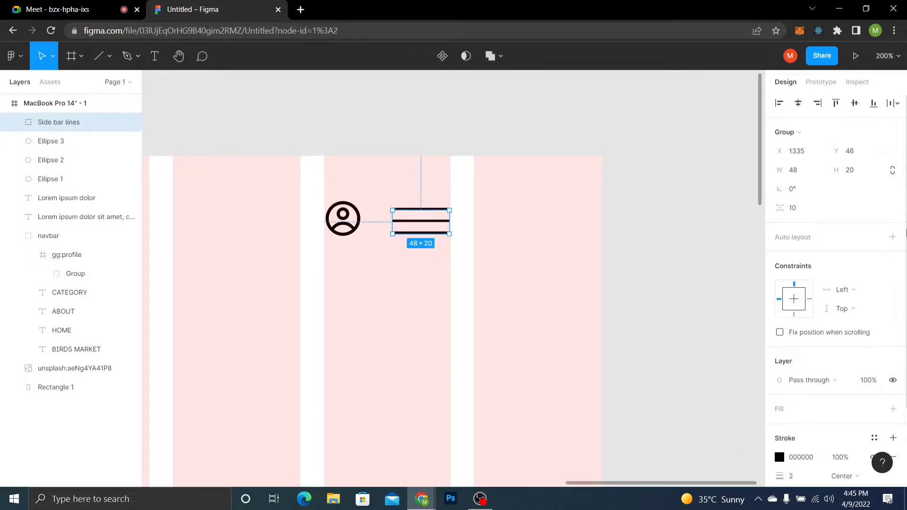
pyautogui.scroll(-3, 831, 284)
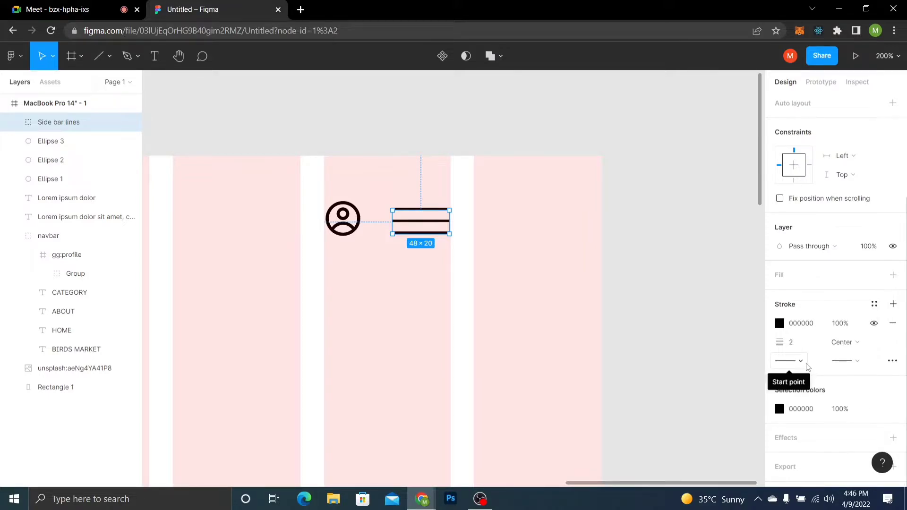
pyautogui.click(812, 438)
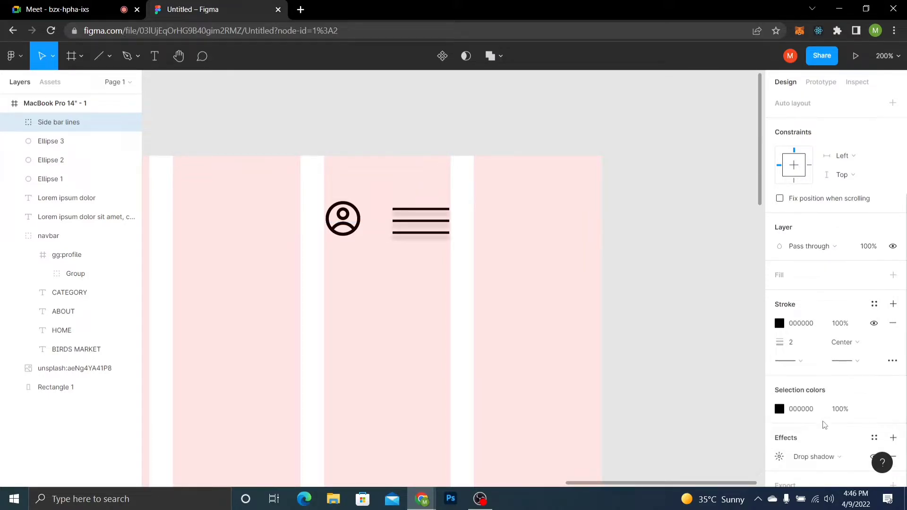
pyautogui.scroll(-1, 889, 142)
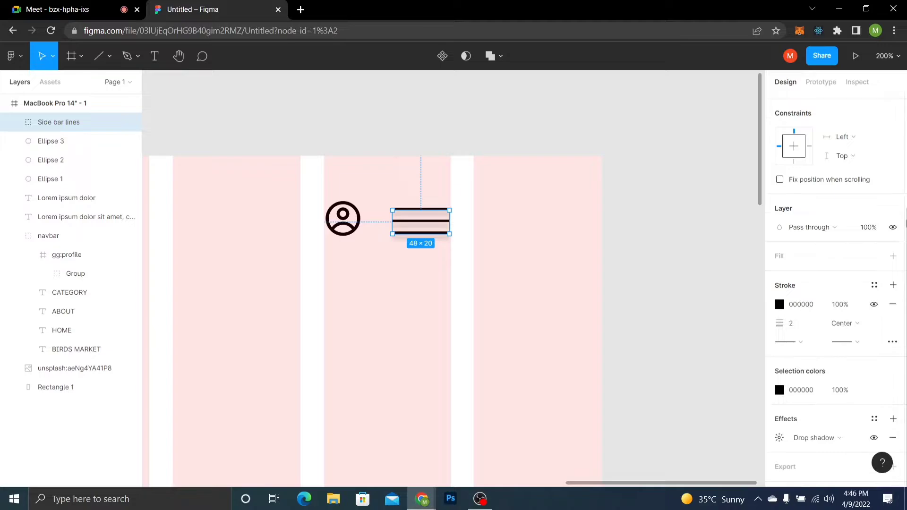
pyautogui.click(856, 443)
pyautogui.click(856, 438)
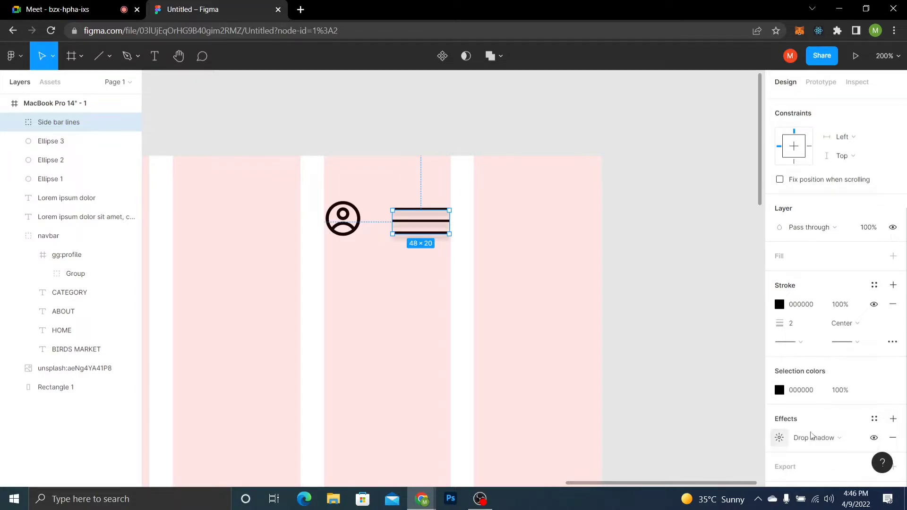
pyautogui.click(892, 439)
pyautogui.click(848, 343)
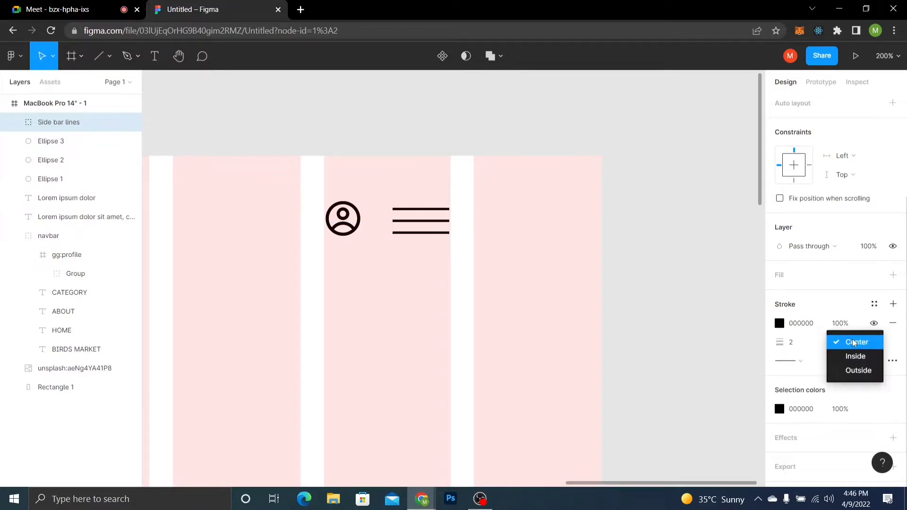
pyautogui.click(843, 344)
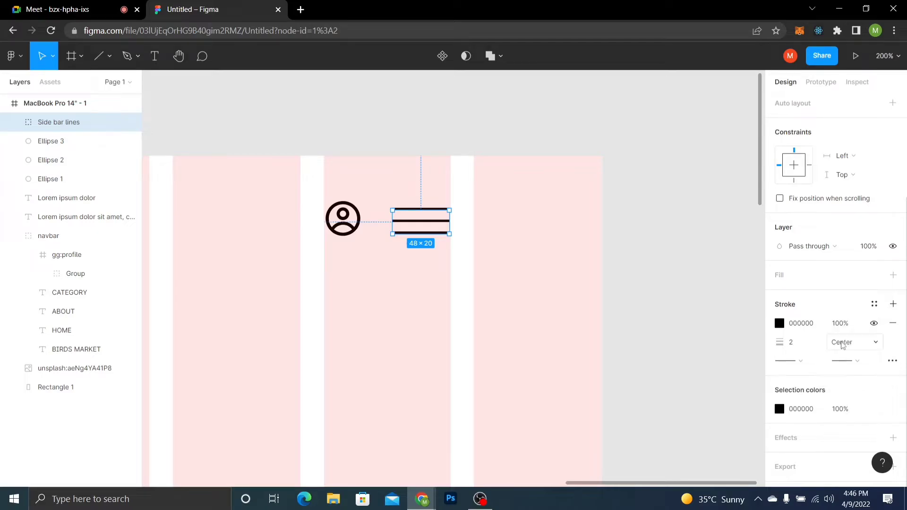
pyautogui.click(809, 363)
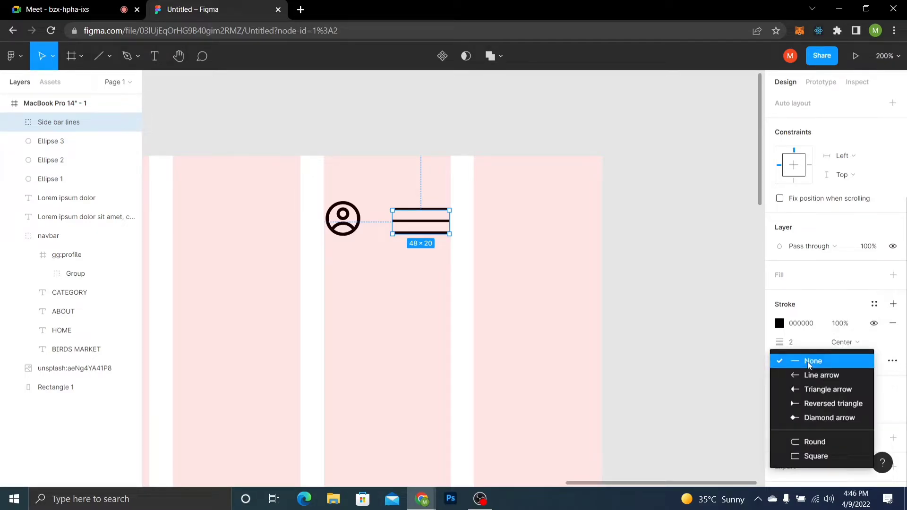
pyautogui.click(637, 345)
# Give the lines in the Side bar lines group Round end caps
pyautogui.hotkey('ctrl', '+')
pyautogui.hotkey('ctrl', '+')
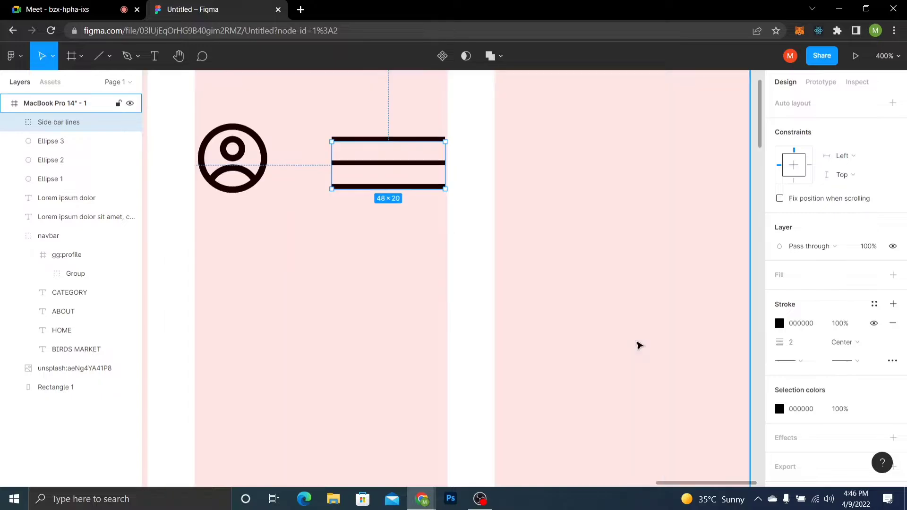
pyautogui.click(484, 286)
pyautogui.press('space')
pyautogui.moveTo(450, 203); pyautogui.dragTo(527, 405)
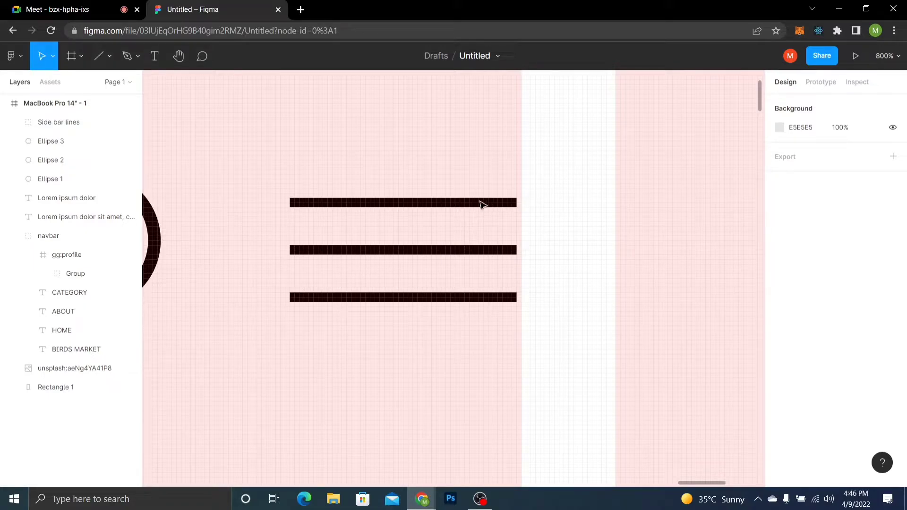
pyautogui.click(51, 122)
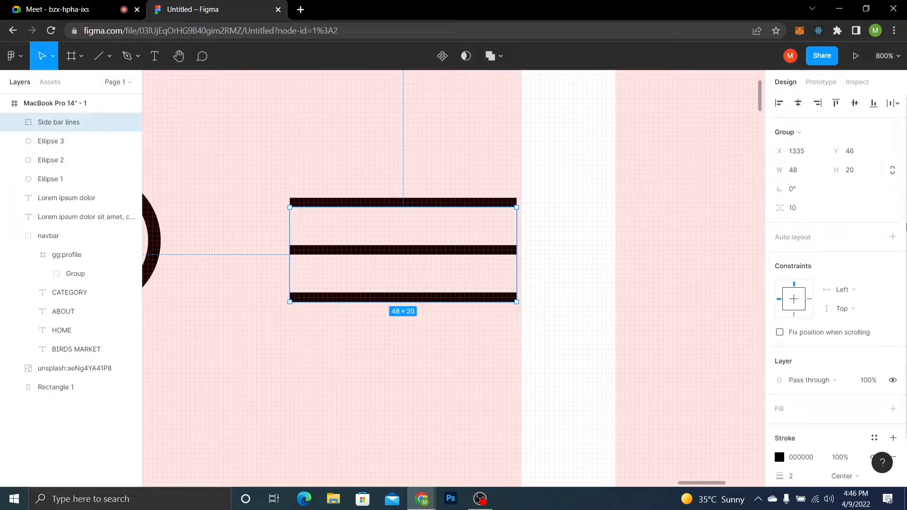
pyautogui.scroll(-3, 831, 283)
pyautogui.click(801, 362)
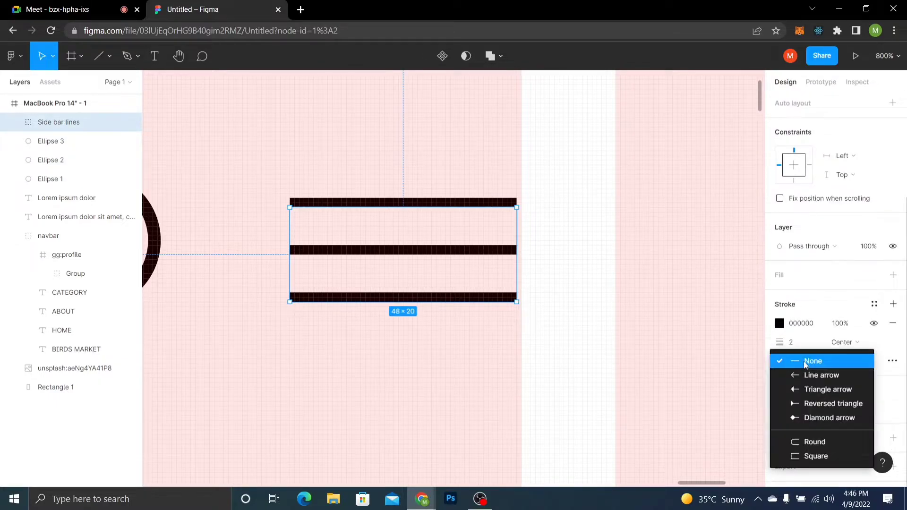
pyautogui.click(800, 445)
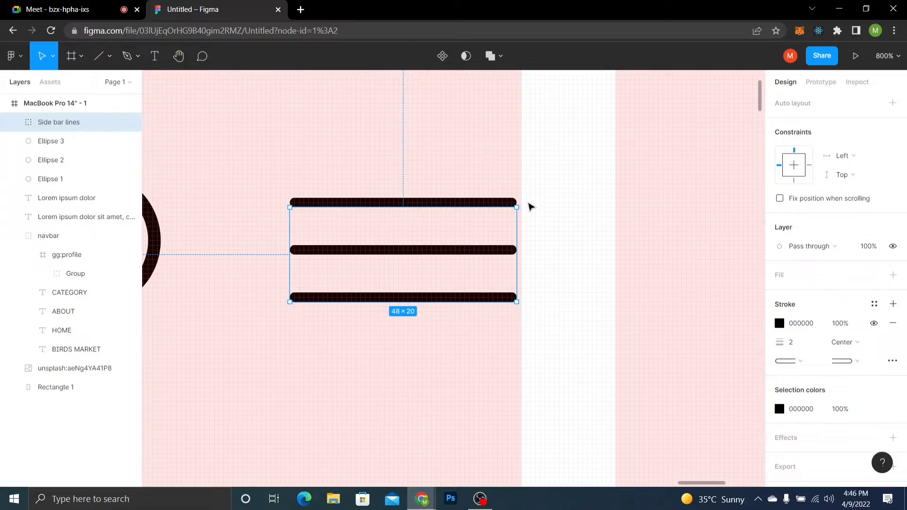
pyautogui.click(530, 206)
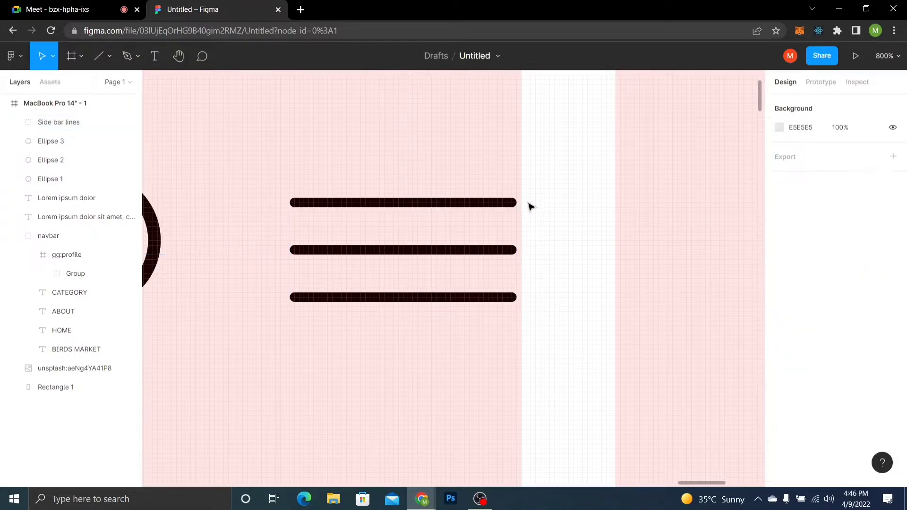
# Shorten the three menu lines from their left ends, keeping their right ends near the grid column's right edge
pyautogui.hotkey('ctrl', '-')
pyautogui.hotkey('ctrl', '-')
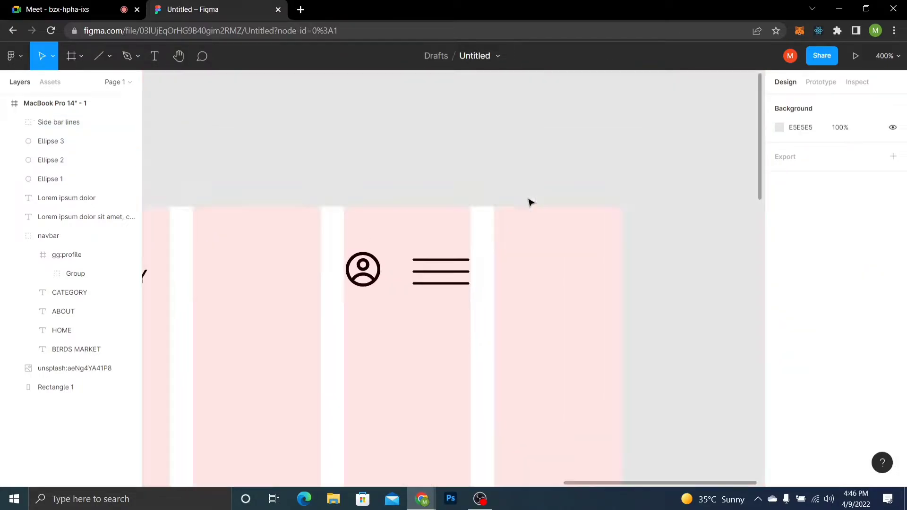
pyautogui.click(454, 278)
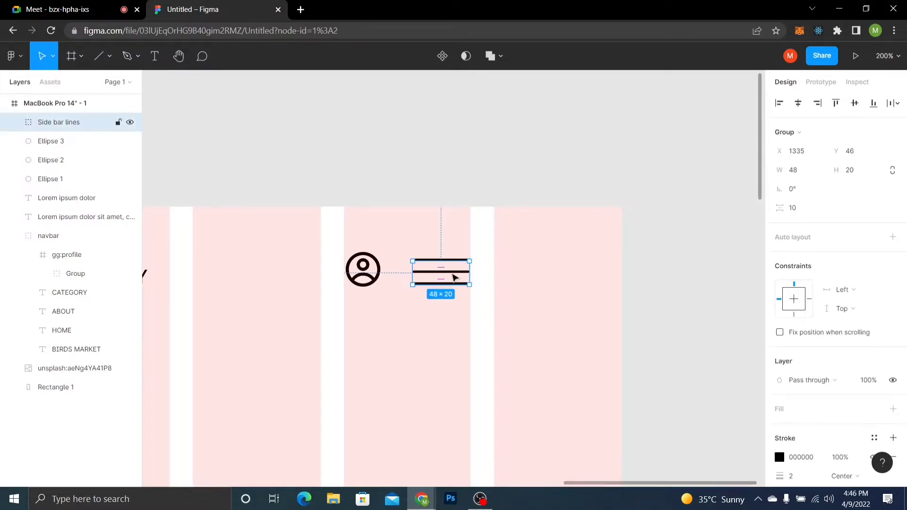
pyautogui.moveTo(420, 270); pyautogui.dragTo(435, 268)
pyautogui.click(495, 274)
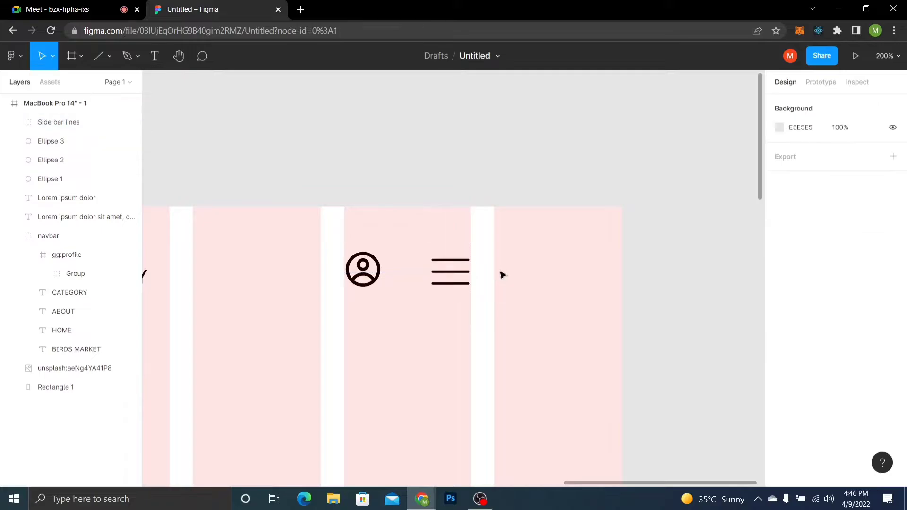
# Hide the 12-column layout grid on the MacBook Pro 14" frame
pyautogui.hotkey('ctrl', '-')
pyautogui.press('space')
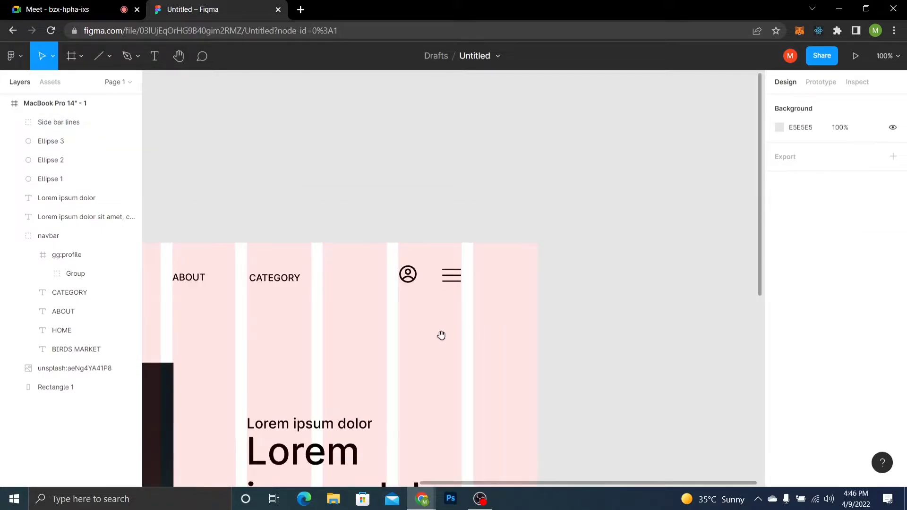
pyautogui.moveTo(441, 336); pyautogui.dragTo(569, 213)
pyautogui.hotkey('ctrl', '-')
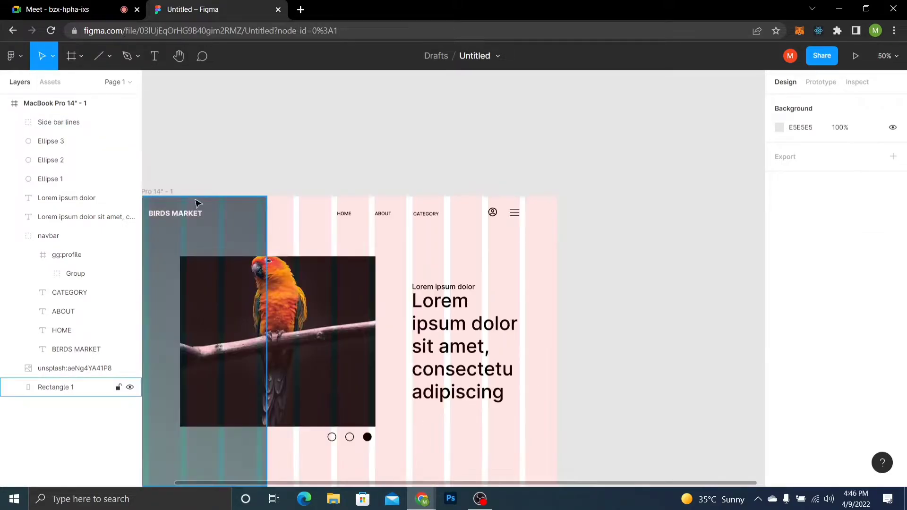
pyautogui.click(165, 191)
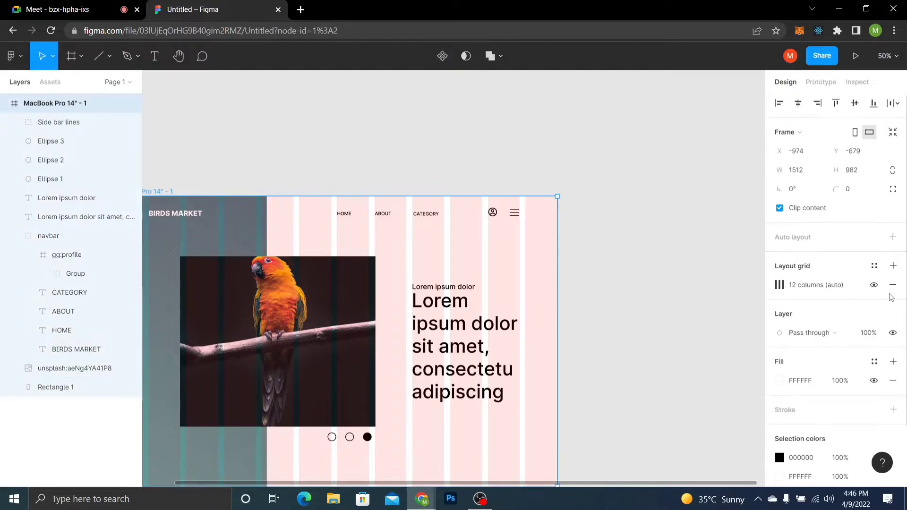
pyautogui.click(873, 285)
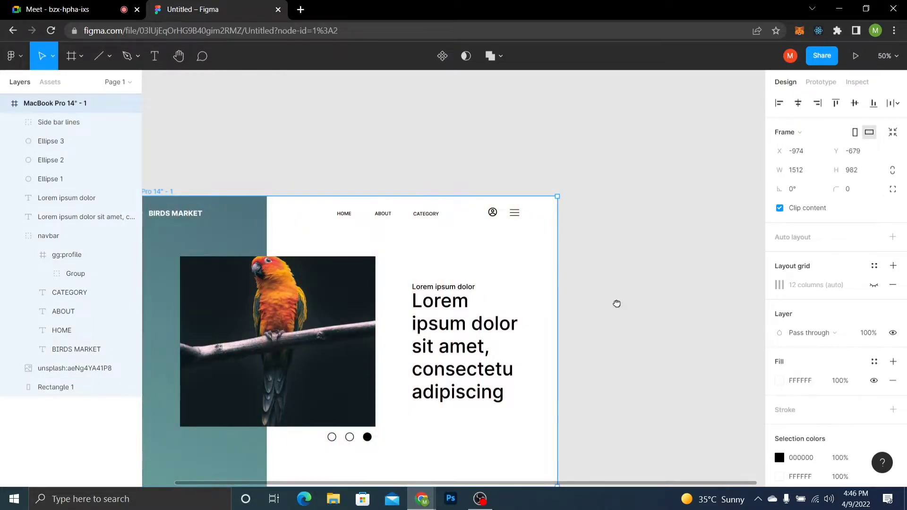
pyautogui.moveTo(618, 304); pyautogui.dragTo(698, 253)
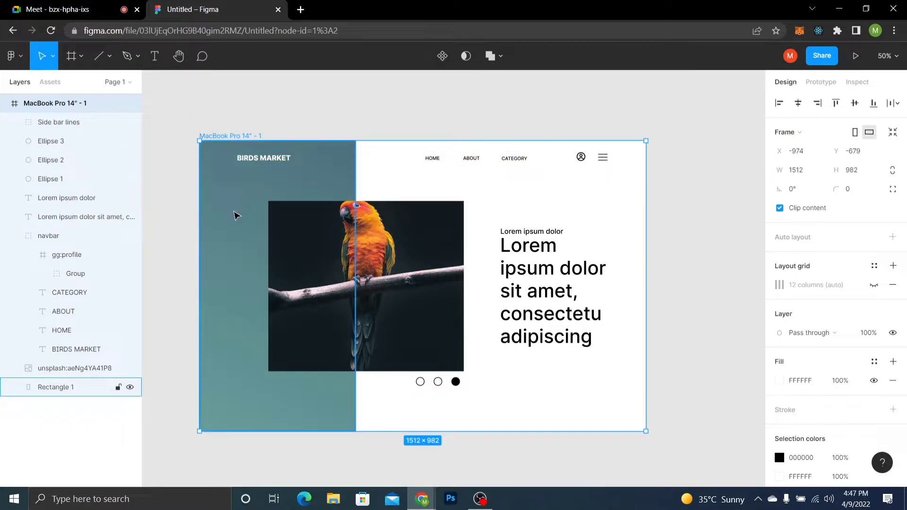
# Draw a full-height 728 × 982 rectangle at X 612, Y 0, over the white part of the frame
pyautogui.click(235, 215)
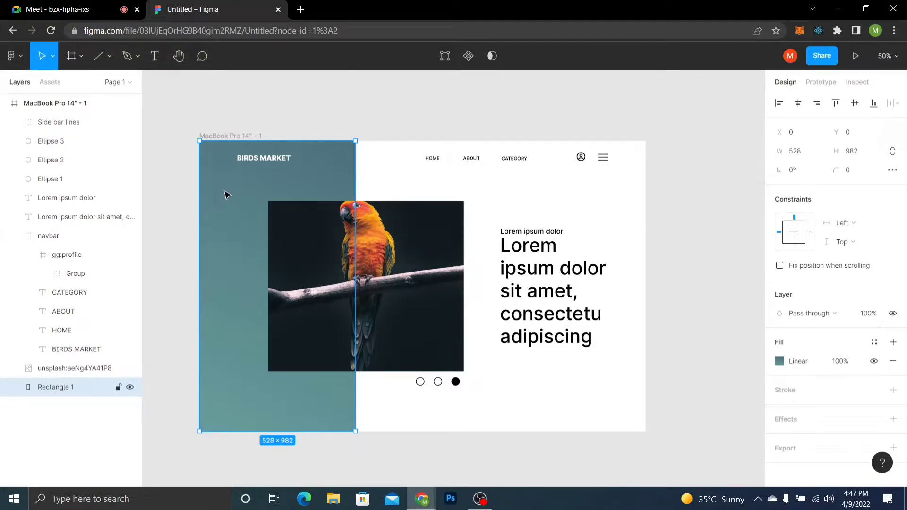
pyautogui.click(106, 66)
pyautogui.click(106, 66)
pyautogui.click(104, 82)
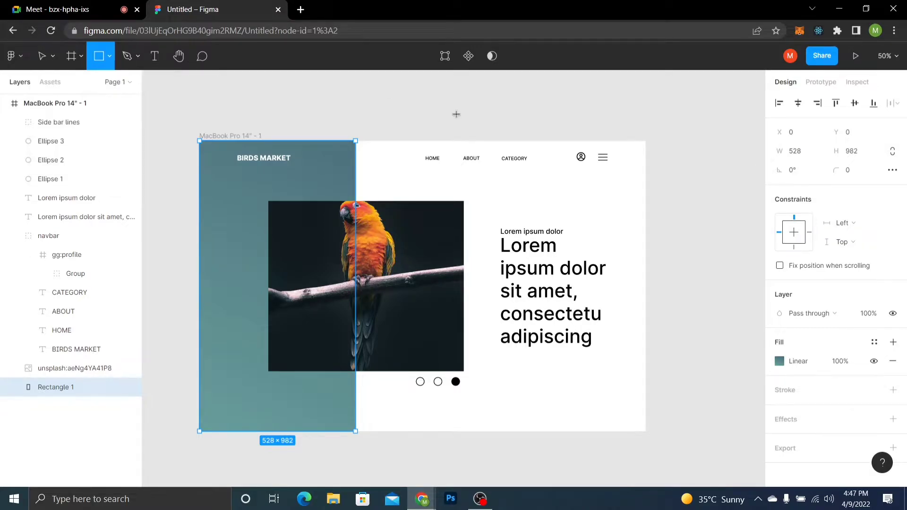
pyautogui.moveTo(380, 141); pyautogui.dragTo(390, 147)
pyautogui.moveTo(606, 255); pyautogui.dragTo(595, 304)
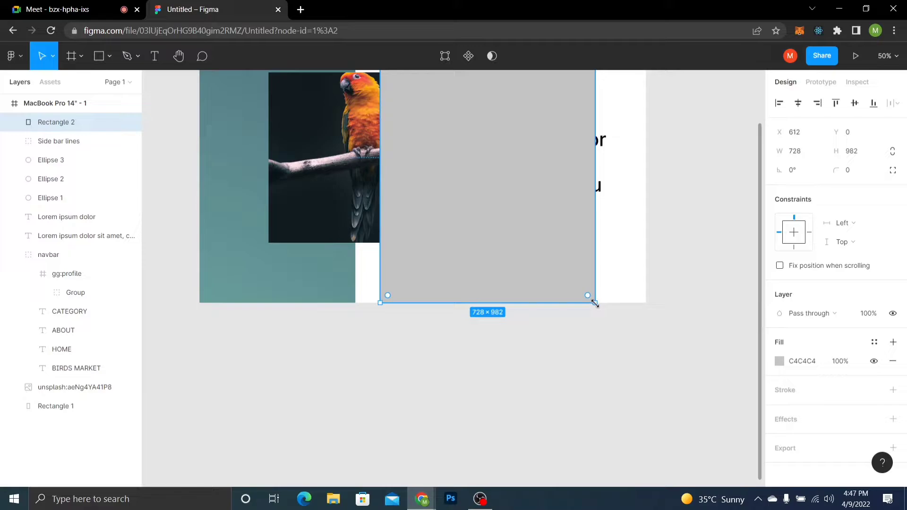
# Delete the full-height grey rectangle covering the white part of the frame
pyautogui.scroll(2, 595, 303)
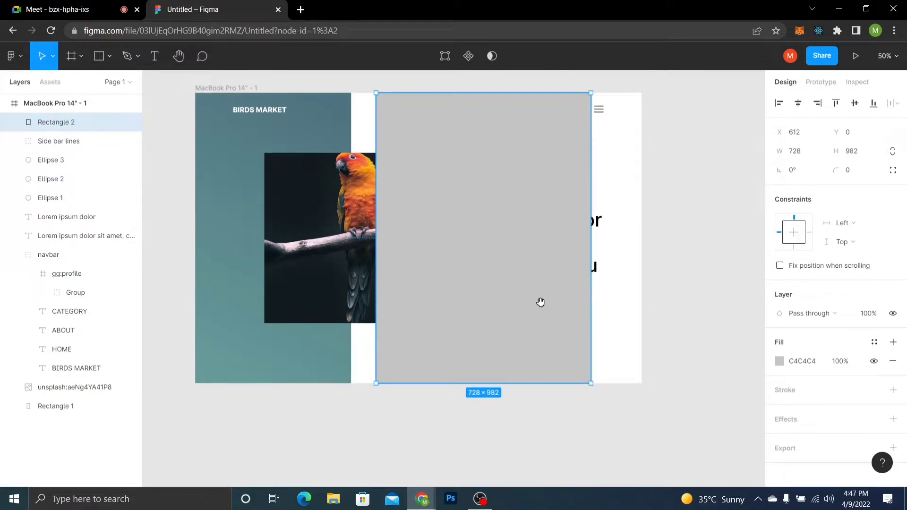
pyautogui.press('Delete')
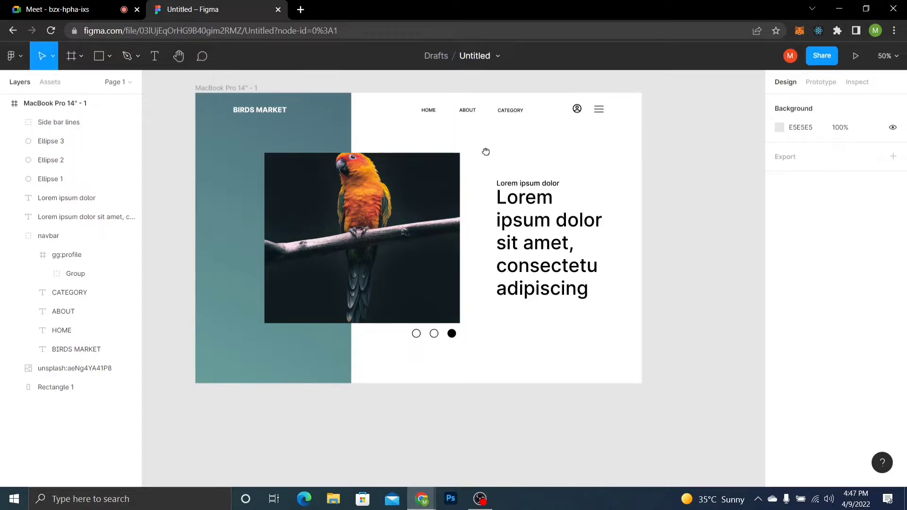
# Group the small "Lorem ipsum dolor" text with the large Lorem ipsum heading and name the group "side text"
pyautogui.moveTo(485, 151); pyautogui.dragTo(512, 172)
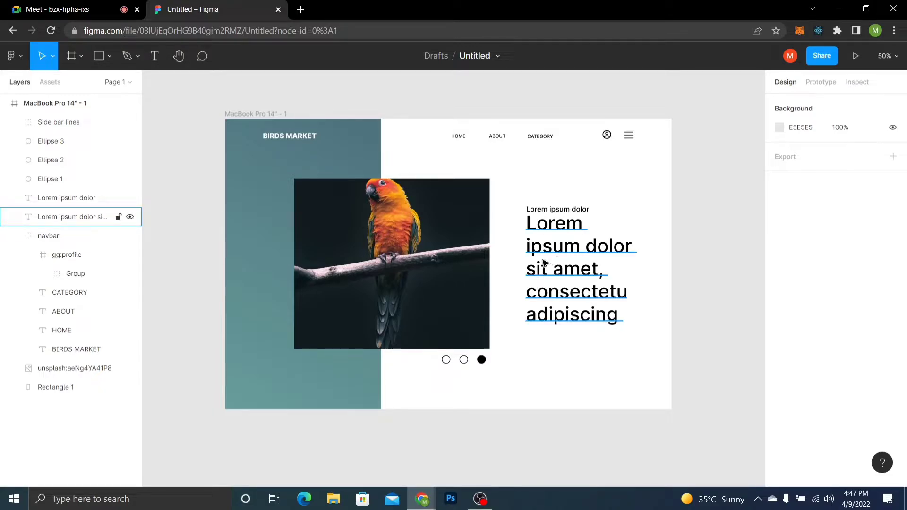
pyautogui.click(555, 212)
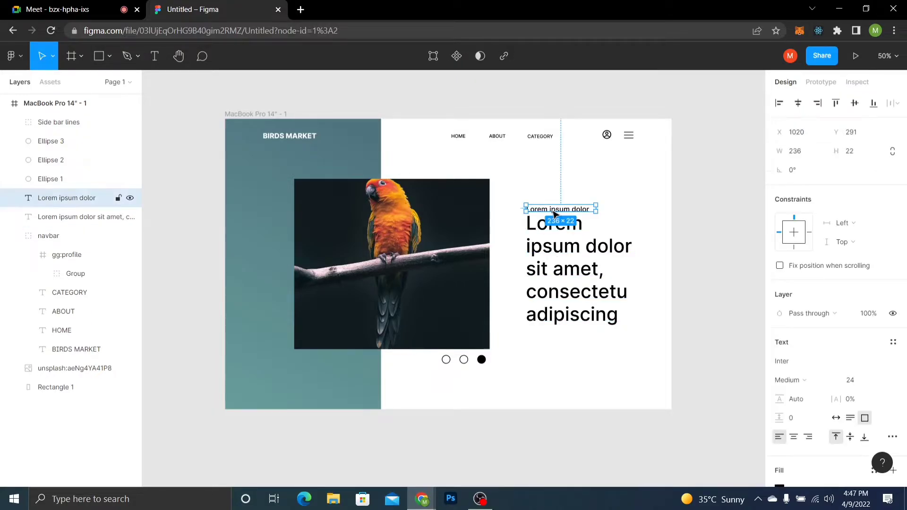
pyautogui.keyDown('shift'); pyautogui.click(572, 263); pyautogui.keyUp('shift')
pyautogui.hotkey('ctrl', 'g')
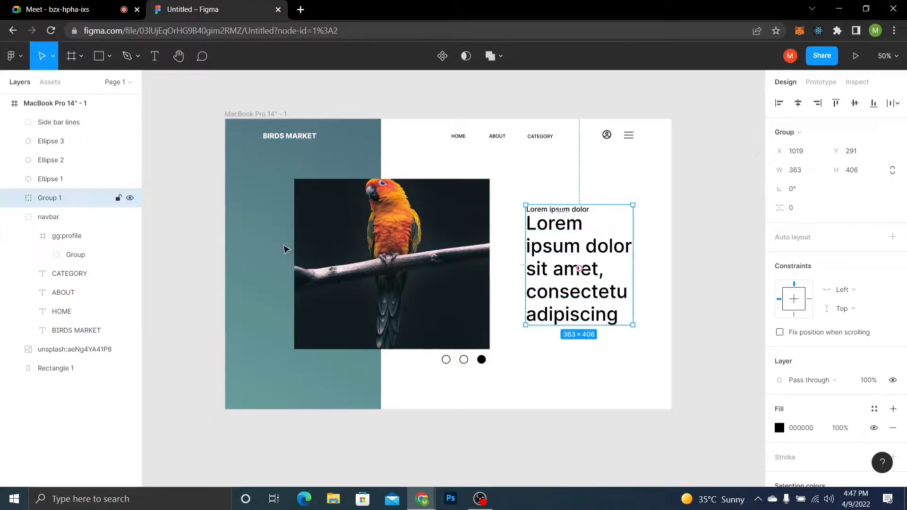
pyautogui.doubleClick(50, 198)
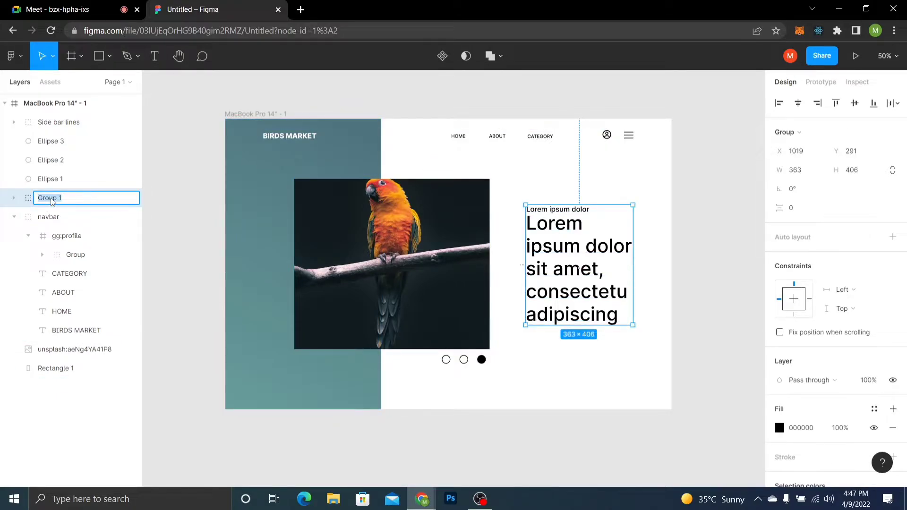
pyautogui.write('side text')
pyautogui.press('Return')
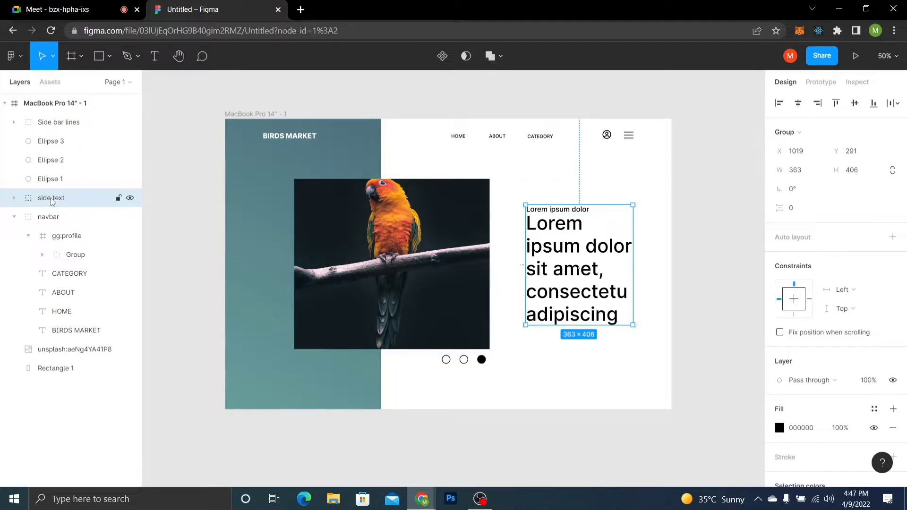
# Move the side text group straight up to Y 211
pyautogui.press('Up')
pyautogui.press('Up')
pyautogui.press('Up')
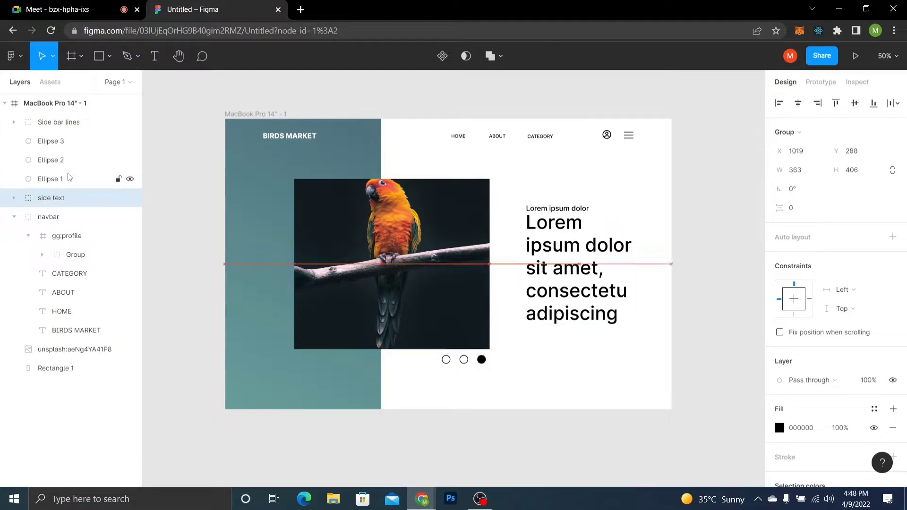
pyautogui.press('Up')
pyautogui.press('Up')
pyautogui.press('Up')
pyautogui.press('Up')
pyautogui.press('Up')
pyautogui.press('Up')
pyautogui.press('Up')
pyautogui.press('Up')
pyautogui.press('Up')
pyautogui.press('Up')
pyautogui.press('Up')
pyautogui.press('Up')
pyautogui.press('Up')
pyautogui.press('Up')
pyautogui.press('Up')
pyautogui.press('Up')
pyautogui.press('Up')
pyautogui.press('Up')
pyautogui.press('Up')
pyautogui.press('Up')
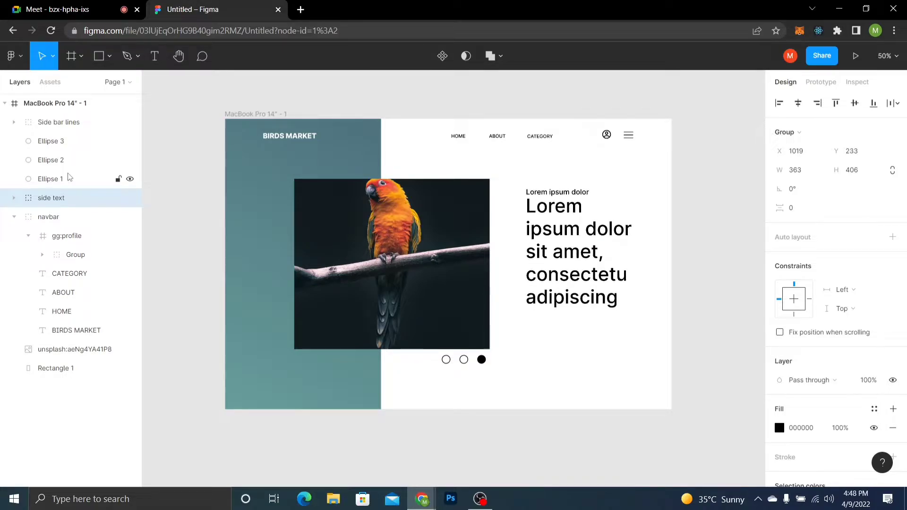
pyautogui.press('Up')
pyautogui.press('Up')
pyautogui.press('Up')
pyautogui.press('Up')
pyautogui.press('Up')
pyautogui.press('Up')
pyautogui.press('Up')
pyautogui.press('Up')
pyautogui.press('Up')
pyautogui.press('Up')
pyautogui.press('Up')
pyautogui.press('Up')
pyautogui.press('Up')
pyautogui.press('Up')
pyautogui.press('Up')
pyautogui.press('Up')
pyautogui.press('Up')
pyautogui.press('Up')
pyautogui.press('Up')
pyautogui.press('Up')
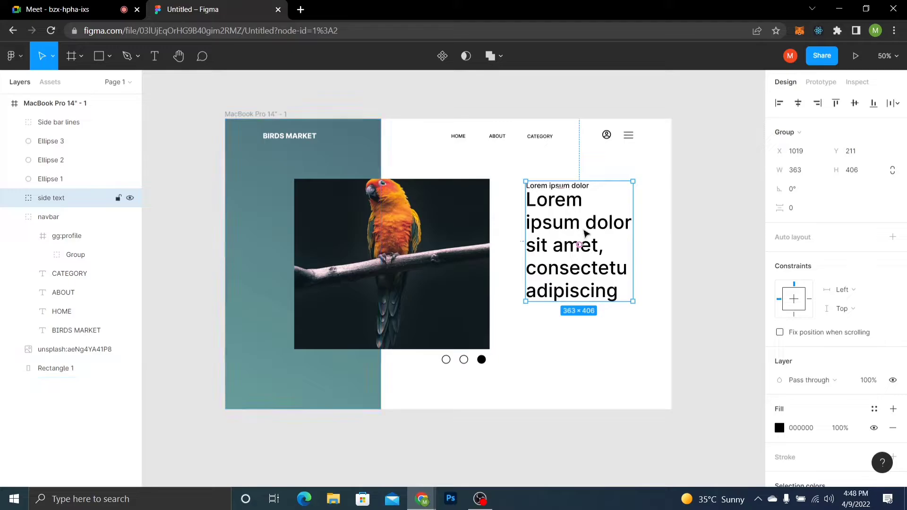
# Draw a button rectangle about 319 × 88 just below the side text, at about X 1032, Y 679
pyautogui.hotkey('shift', '0')
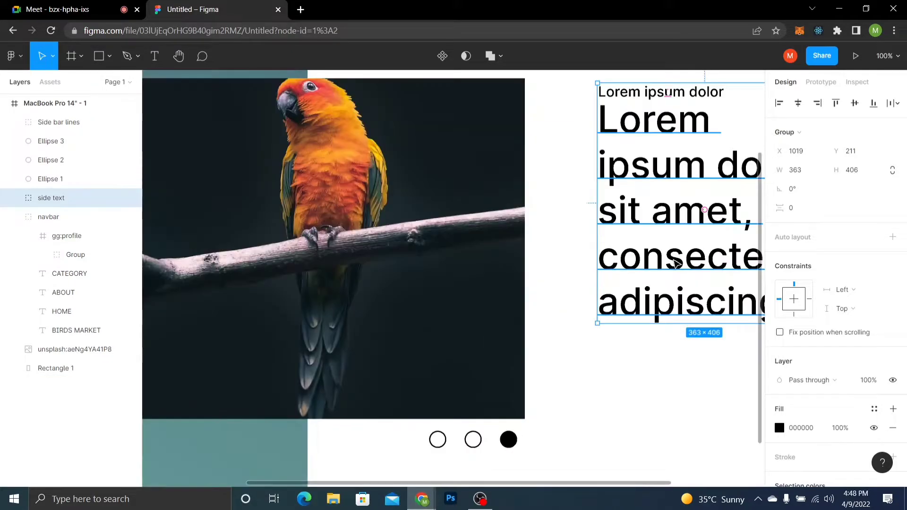
pyautogui.moveTo(675, 393); pyautogui.dragTo(393, 362)
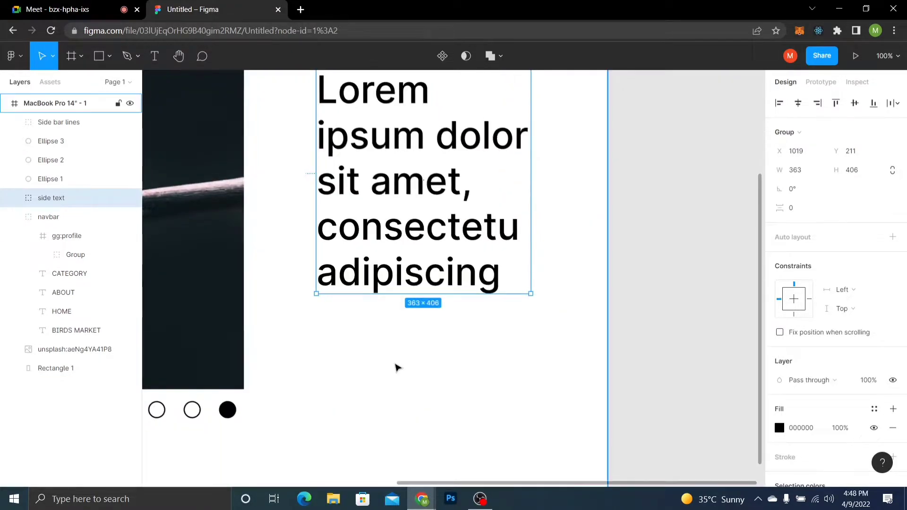
pyautogui.hotkey('ctrl', '-')
pyautogui.click(396, 367)
pyautogui.click(102, 57)
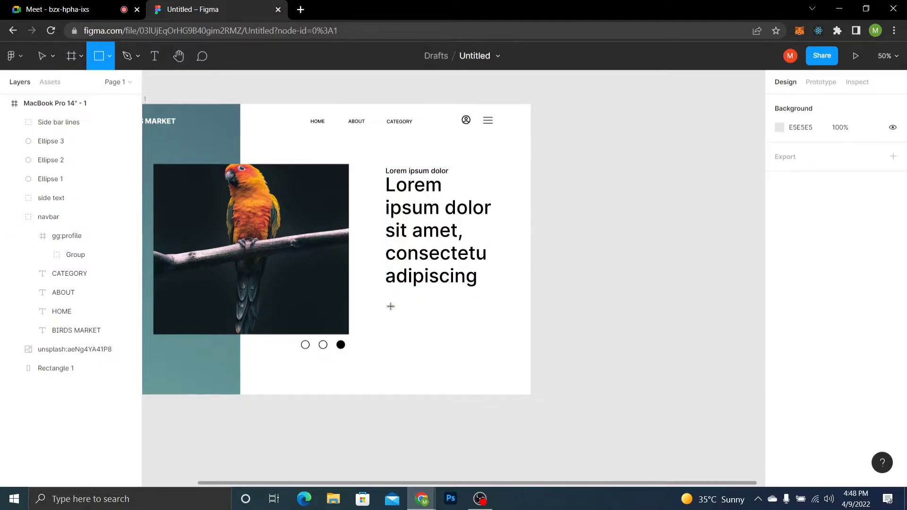
pyautogui.moveTo(388, 306); pyautogui.dragTo(484, 332)
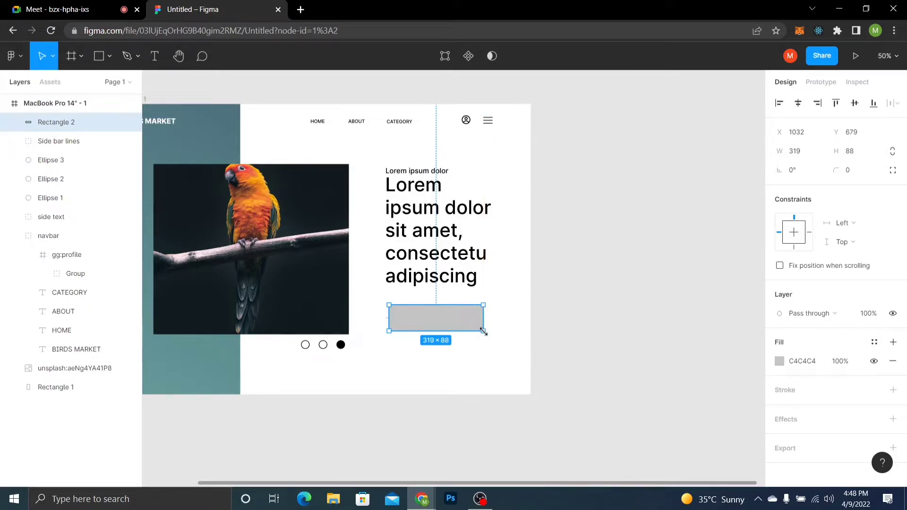
# Add a text box of about 321 × 96 over the grey button rectangle, reading "LEARN MORE" in size 32, centered horizontally
pyautogui.press('t')
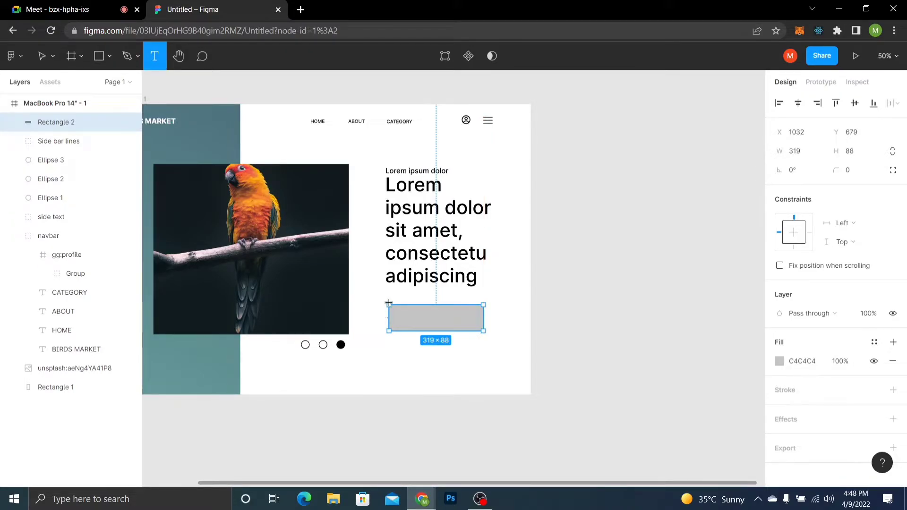
pyautogui.moveTo(388, 303); pyautogui.dragTo(483, 332)
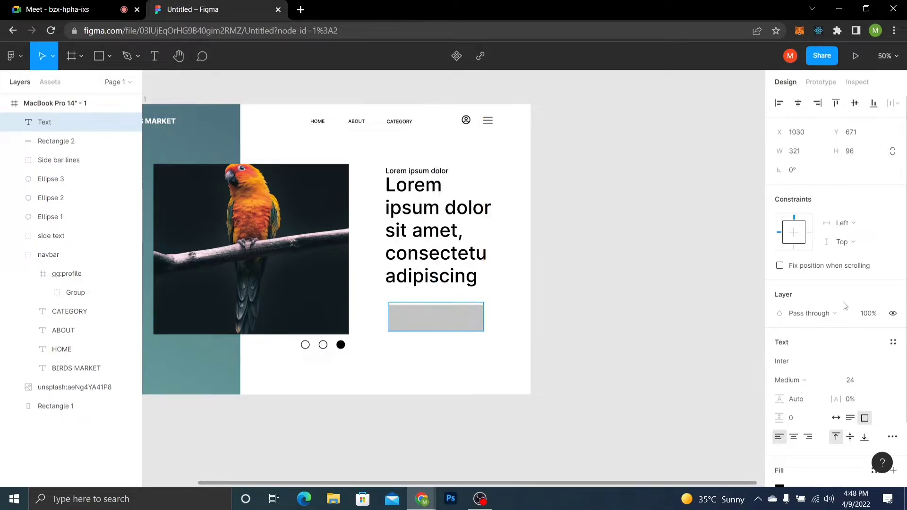
pyautogui.click(875, 378)
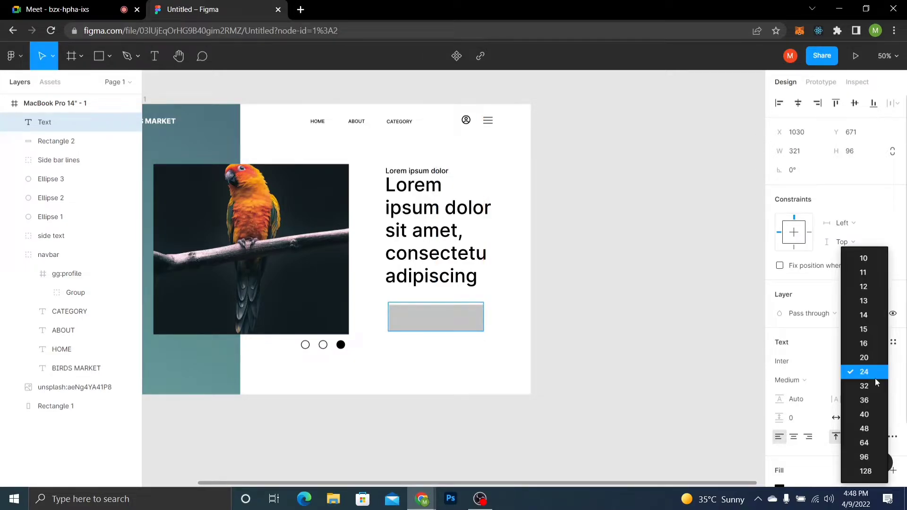
pyautogui.click(876, 378)
pyautogui.click(875, 384)
pyautogui.click(872, 387)
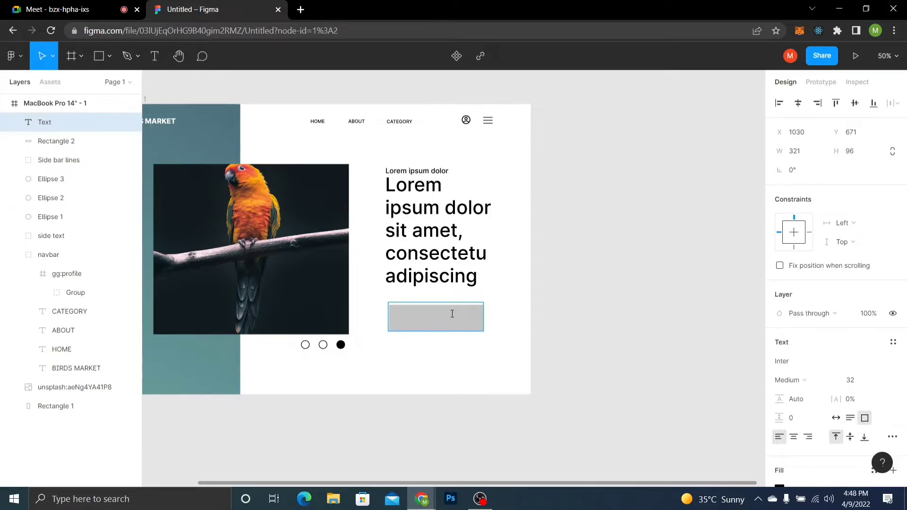
pyautogui.write('LEARN MORE')
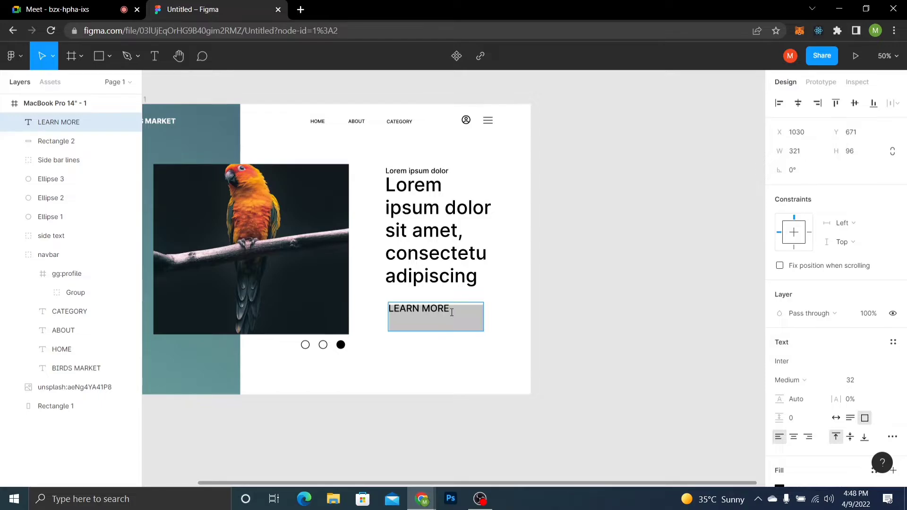
pyautogui.click(794, 439)
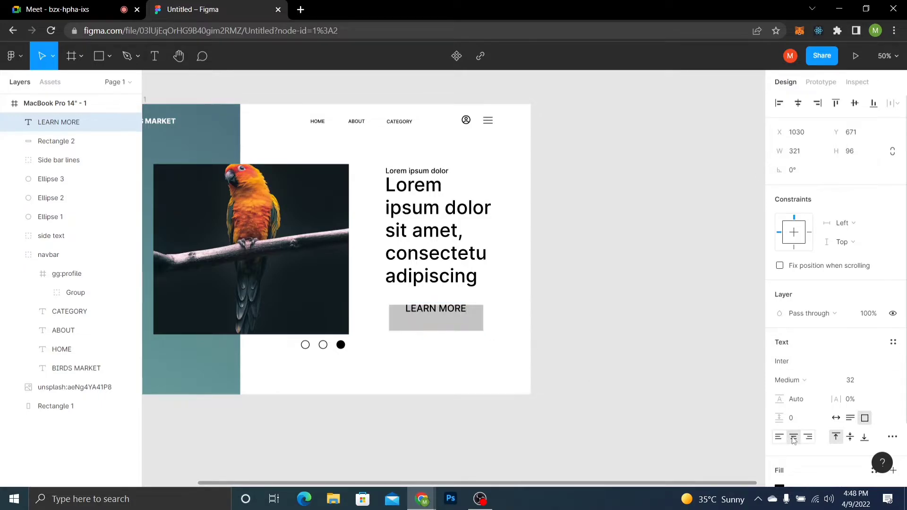
# Try to center the LEARN MORE text box with vertical and horizontal object alignment, and undo both alignments
pyautogui.click(854, 104)
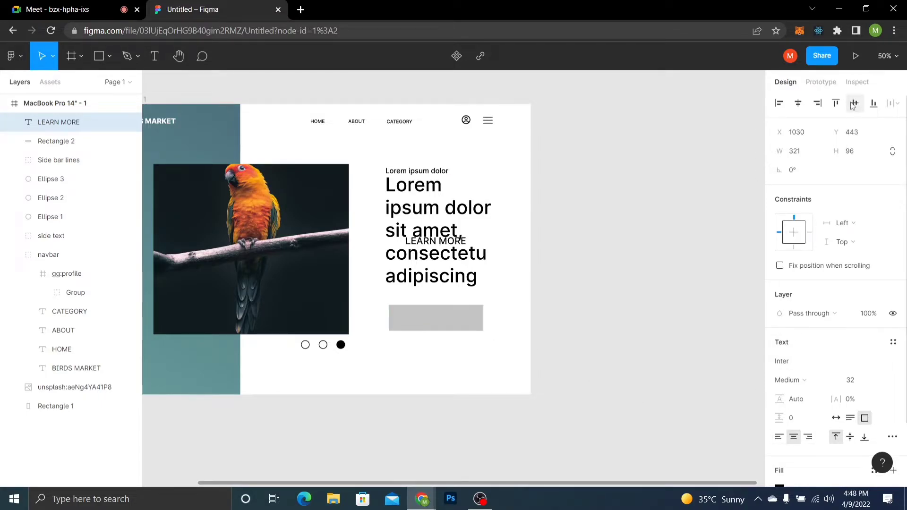
pyautogui.click(800, 103)
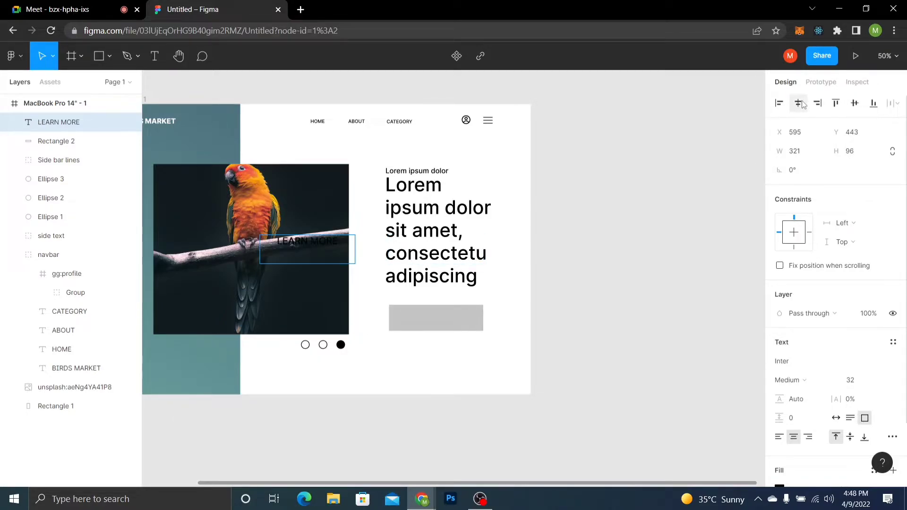
pyautogui.hotkey('ctrl', 'z')
pyautogui.hotkey('ctrl', 'z')
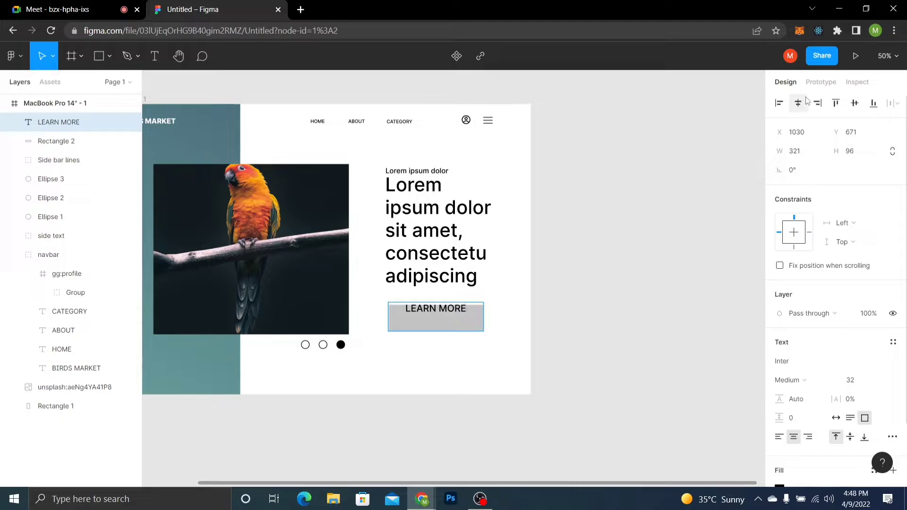
# Align the LEARN MORE text to the vertical middle of its text box, with centered horizontal alignment
pyautogui.scroll(-2, 832, 284)
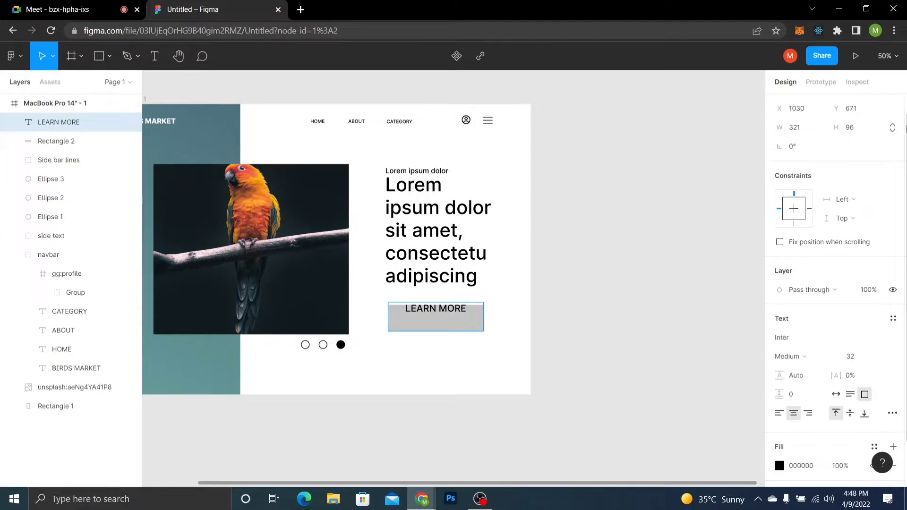
pyautogui.click(851, 386)
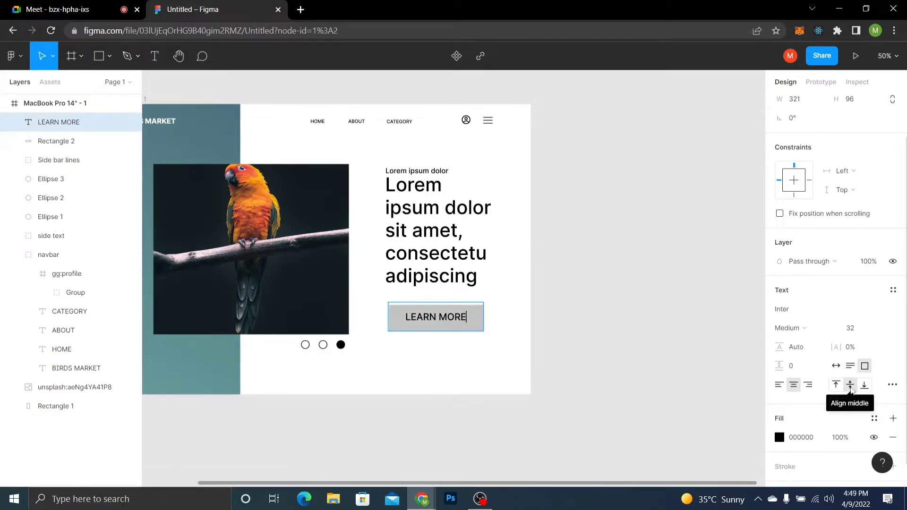
pyautogui.click(851, 386)
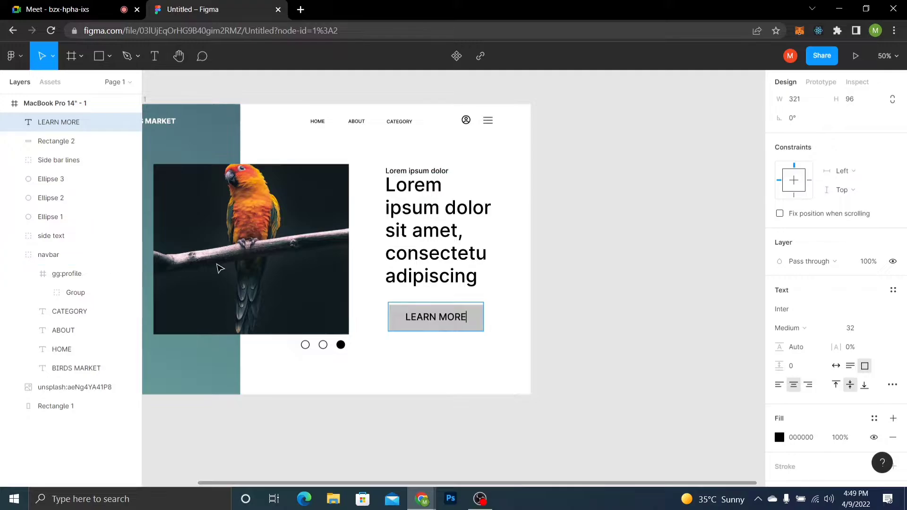
pyautogui.click(779, 385)
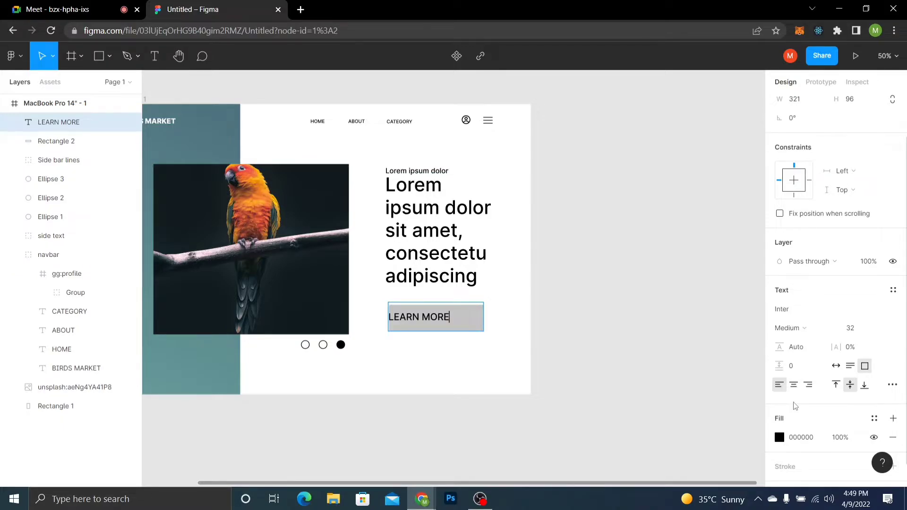
pyautogui.click(794, 385)
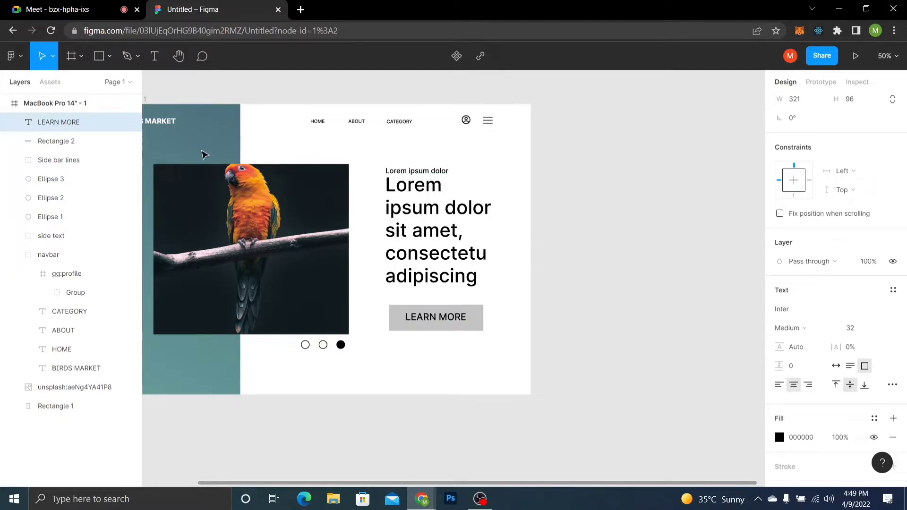
# Add a left-aligned test text "HHHHHHH" in a box of about 458 × 120 above the side text, and delete it
pyautogui.click(154, 56)
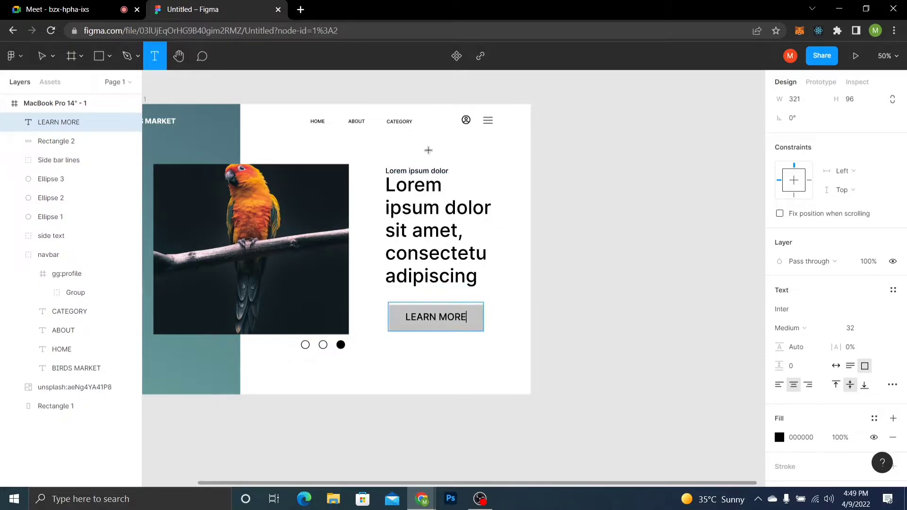
pyautogui.moveTo(370, 137); pyautogui.dragTo(506, 173)
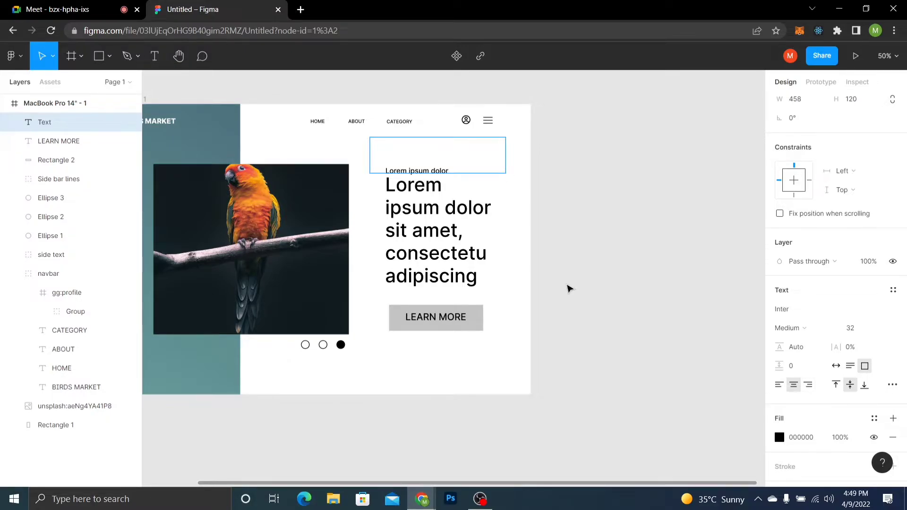
pyautogui.write('HHHHHHH')
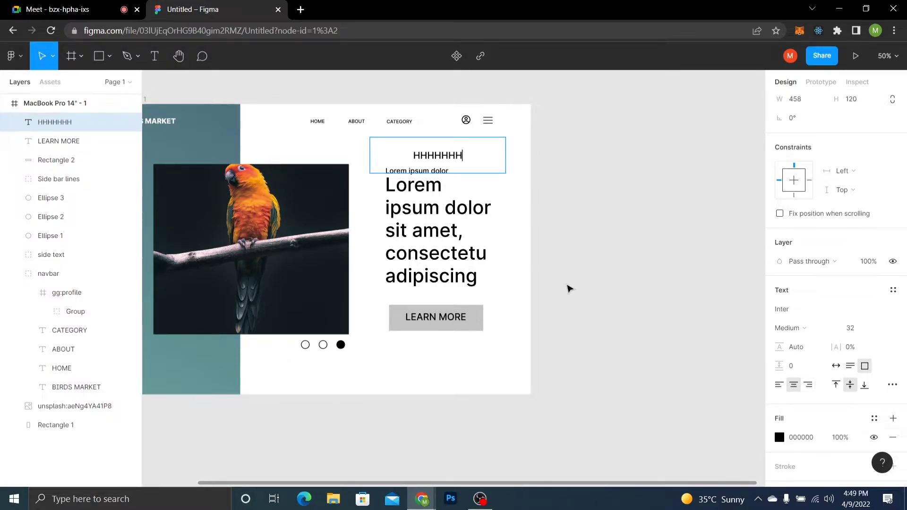
pyautogui.click(779, 386)
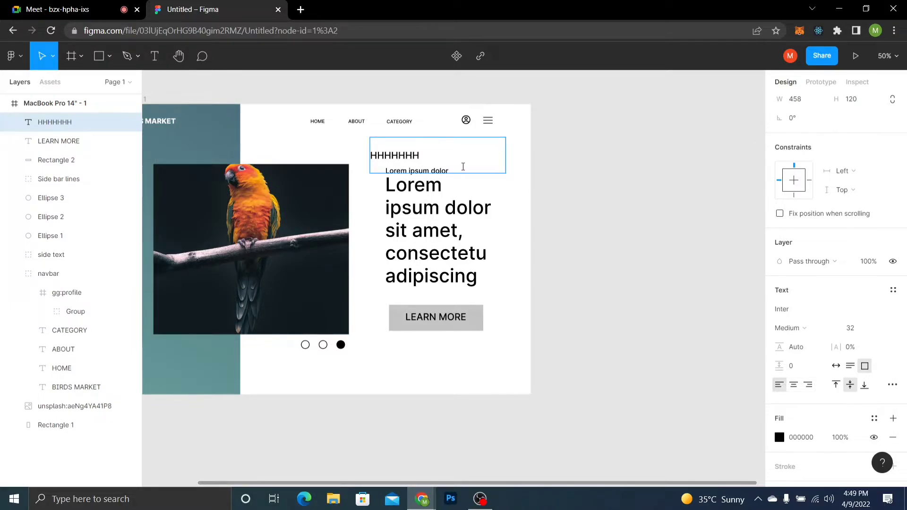
pyautogui.click(492, 189)
pyautogui.click(407, 147)
pyautogui.click(406, 153)
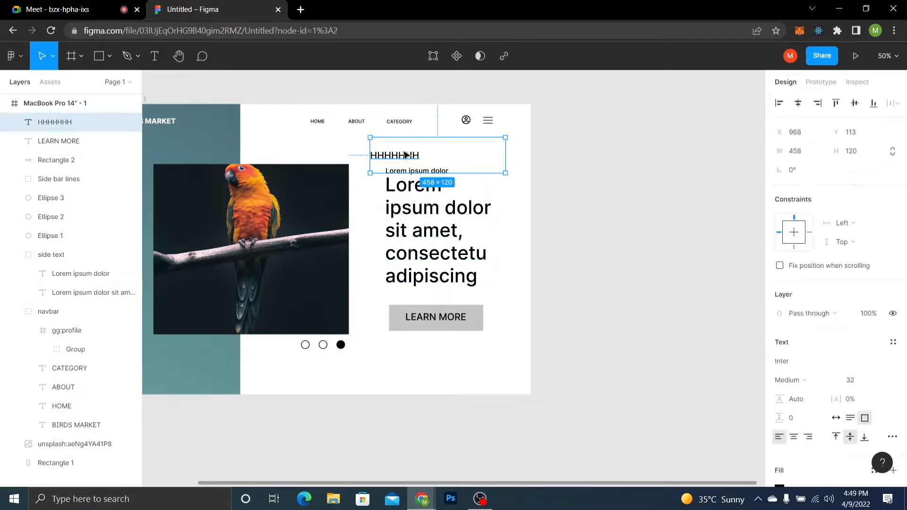
pyautogui.press('Delete')
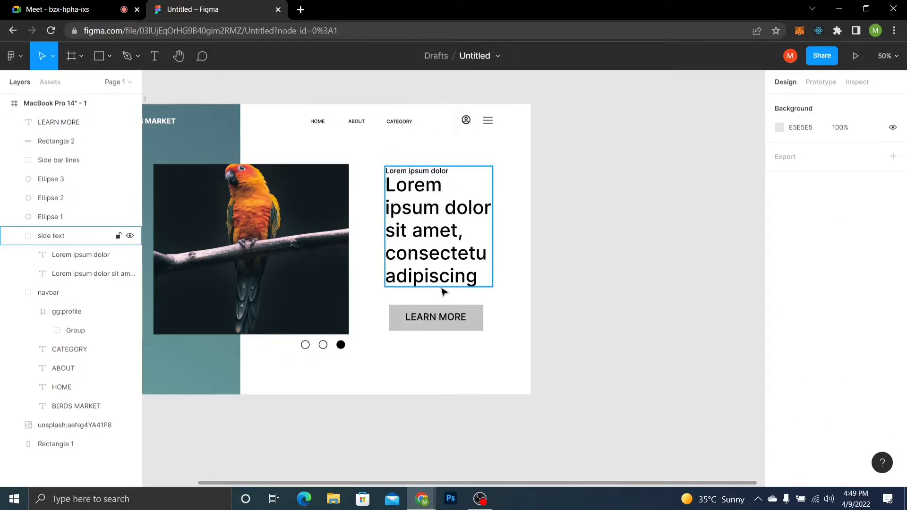
# Round the grey button rectangle's corners to 12 and give it a linear gradient fill running across its width from one side to the other
pyautogui.click(479, 320)
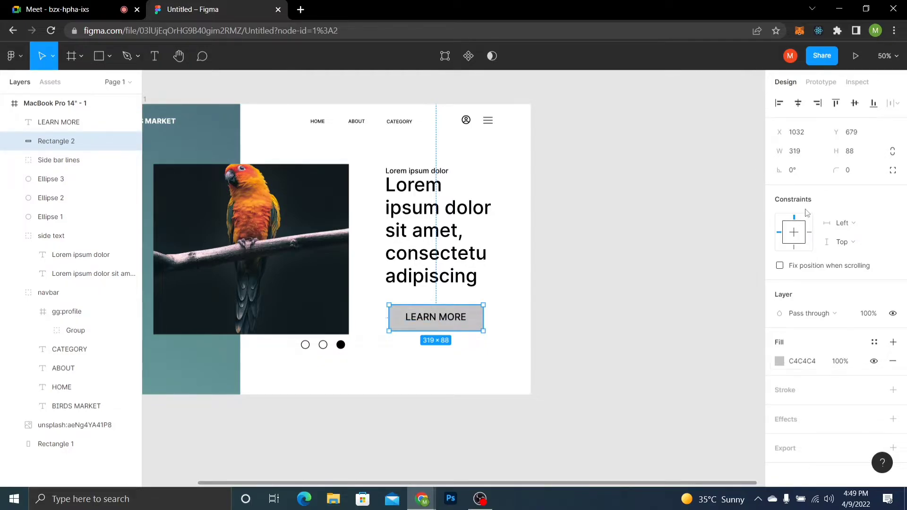
pyautogui.moveTo(87, 167); pyautogui.dragTo(71, 180)
pyautogui.click(786, 363)
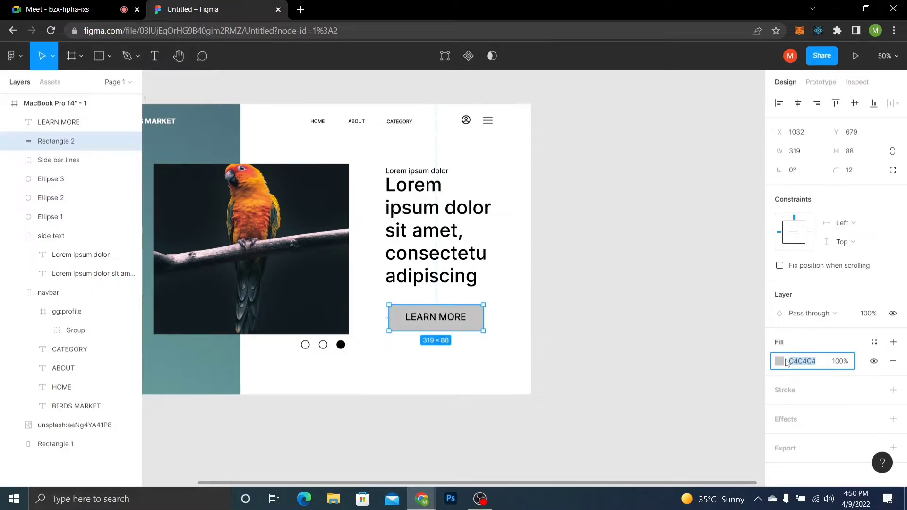
pyautogui.click(783, 362)
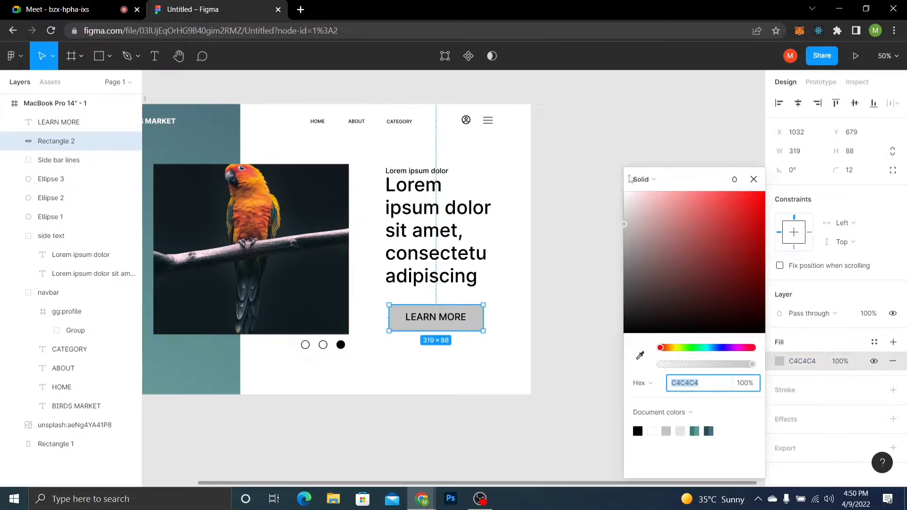
pyautogui.click(670, 180)
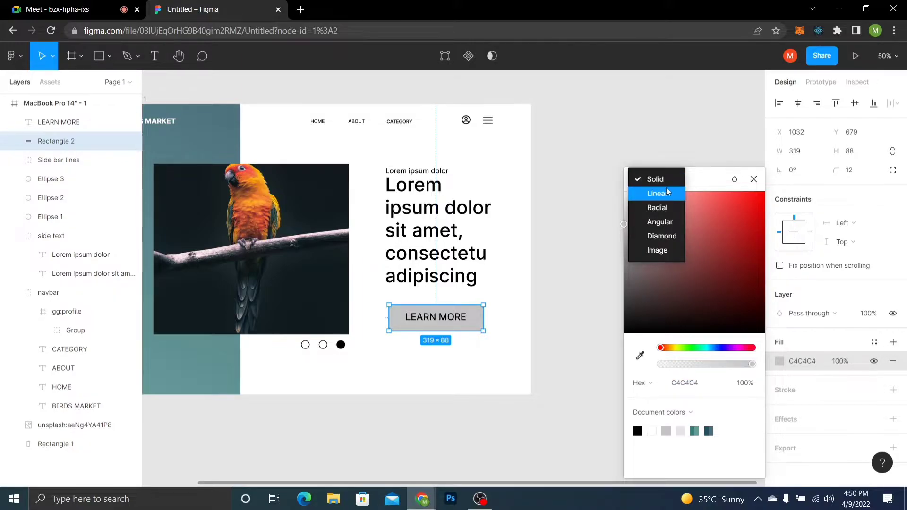
pyautogui.click(667, 193)
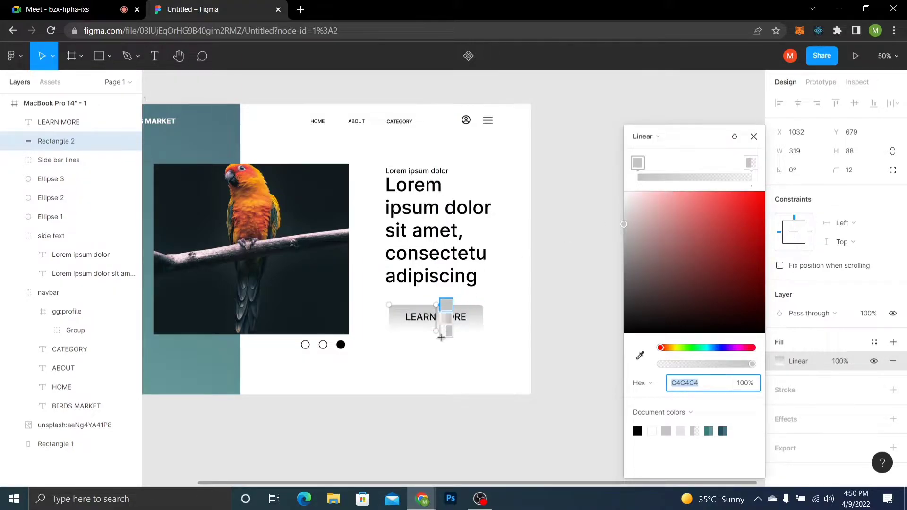
pyautogui.moveTo(434, 330); pyautogui.dragTo(392, 326)
pyautogui.moveTo(444, 309); pyautogui.dragTo(483, 305)
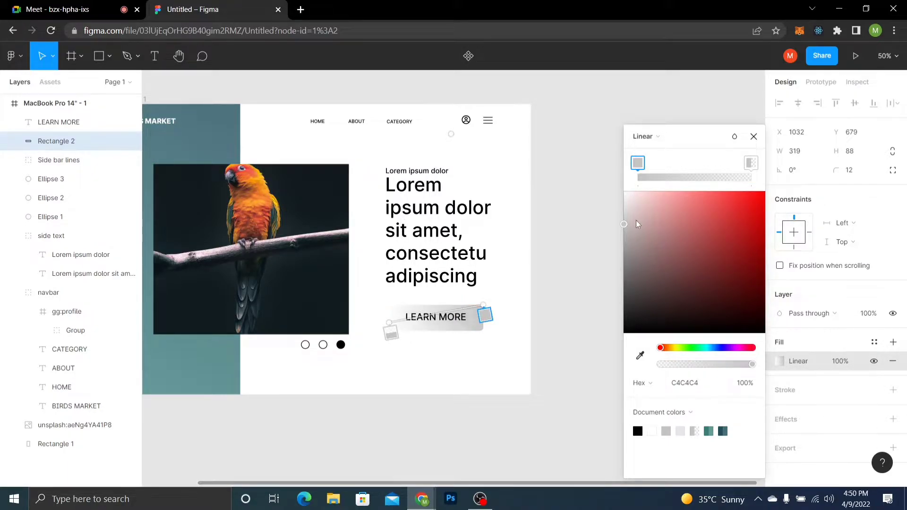
# Set the button gradient's first colour stop to teal 389298
pyautogui.click(715, 348)
pyautogui.moveTo(715, 348); pyautogui.dragTo(704, 349)
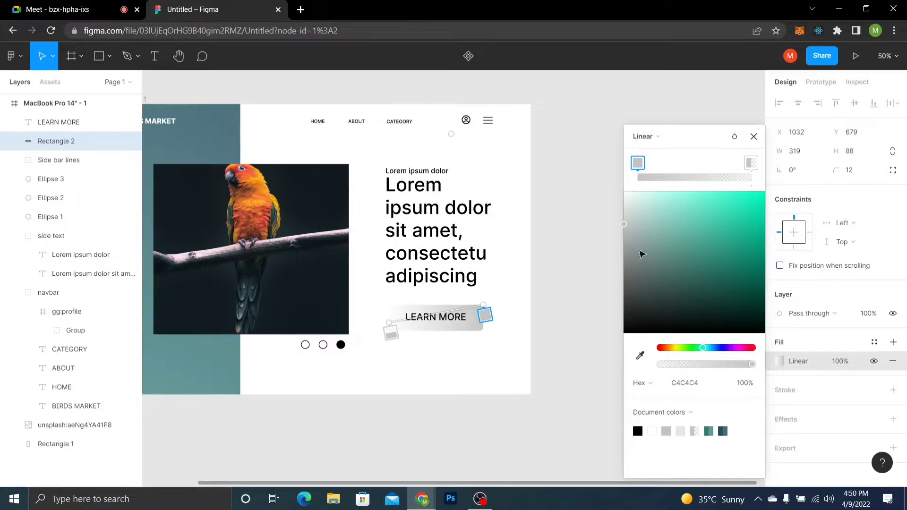
pyautogui.click(719, 348)
pyautogui.moveTo(720, 347); pyautogui.dragTo(707, 352)
pyautogui.moveTo(704, 281); pyautogui.dragTo(713, 249)
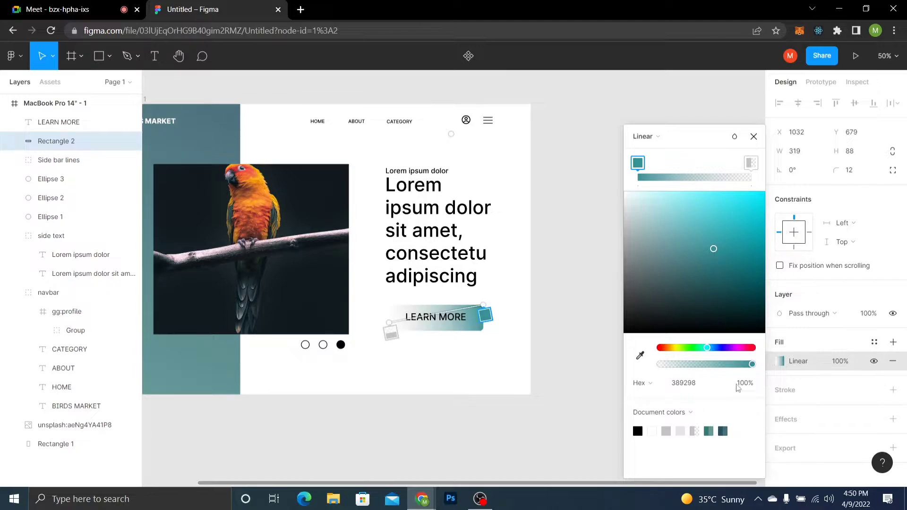
# Set the button gradient's transparent end stop to blue 336593 and raise its opacity
pyautogui.click(753, 165)
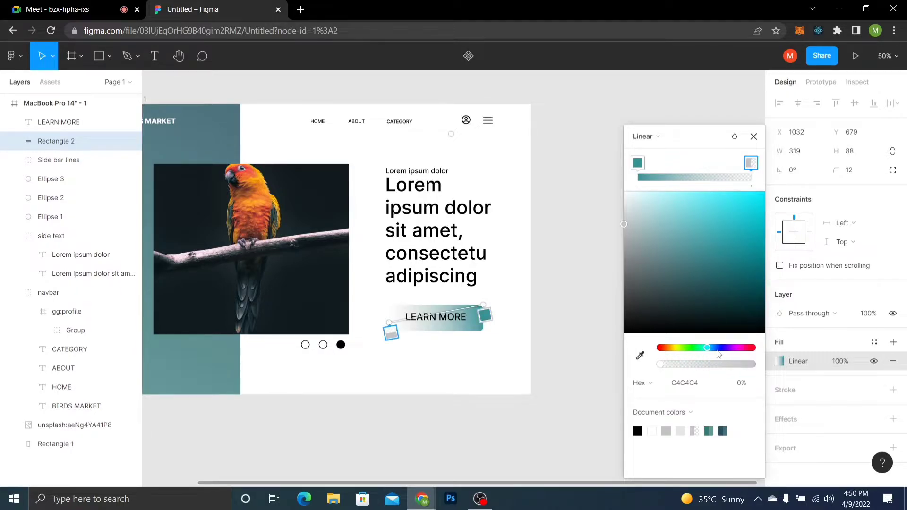
pyautogui.moveTo(708, 348); pyautogui.dragTo(713, 349)
pyautogui.click(692, 235)
pyautogui.click(716, 251)
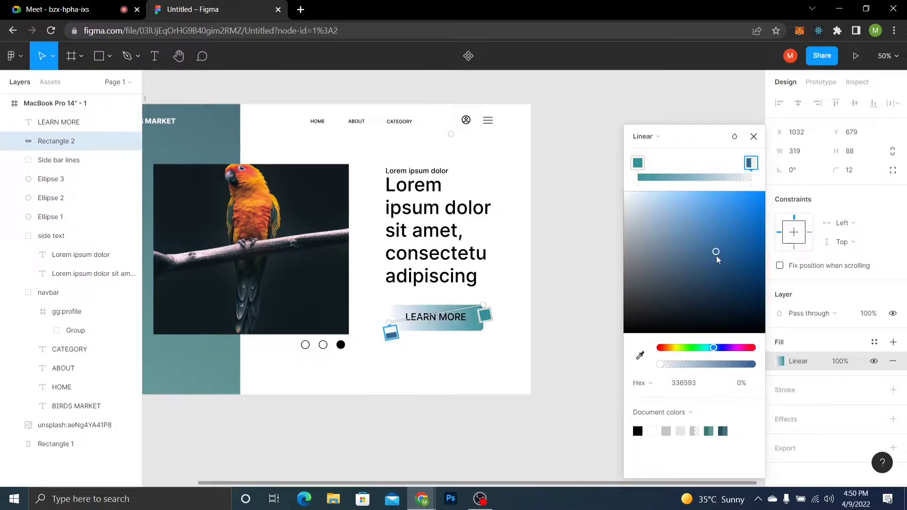
pyautogui.click(718, 365)
pyautogui.moveTo(718, 365); pyautogui.dragTo(721, 367)
# Reduce the opacity of the button gradient's teal stop to 83% and finish editing the fill
pyautogui.click(643, 166)
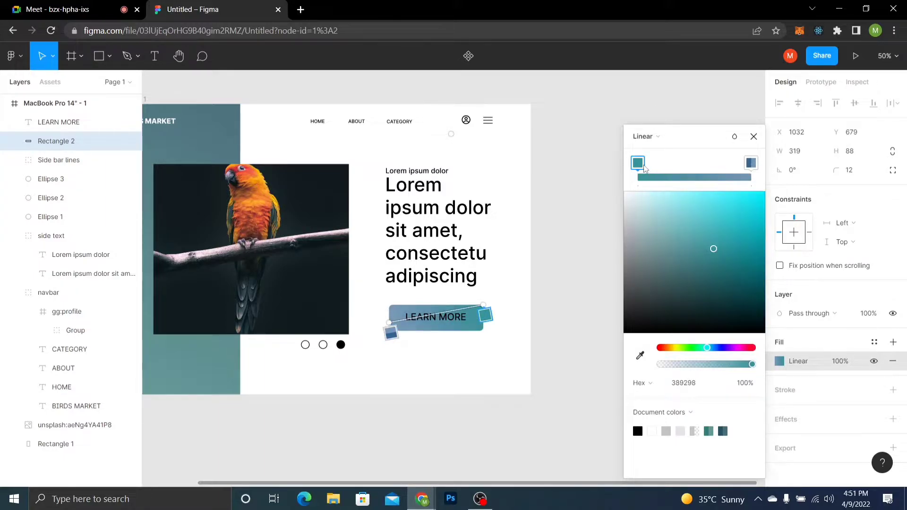
pyautogui.click(737, 364)
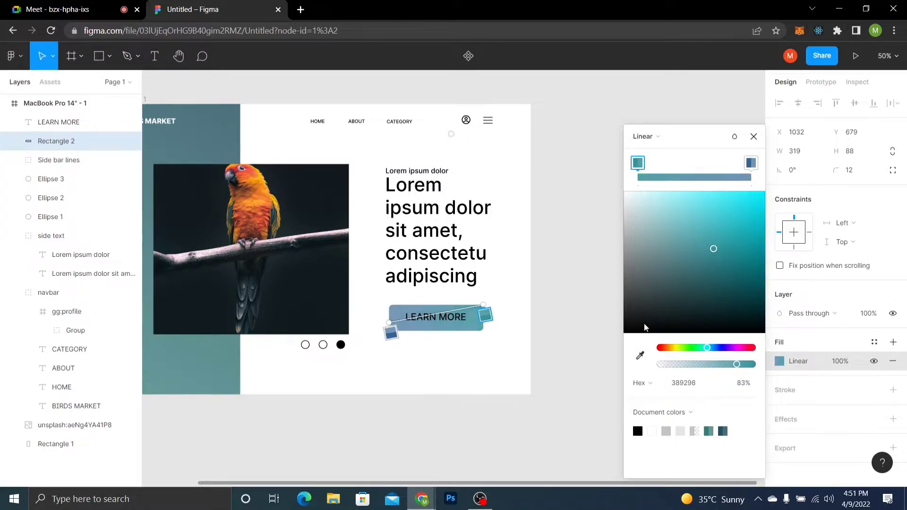
pyautogui.click(754, 137)
pyautogui.click(616, 282)
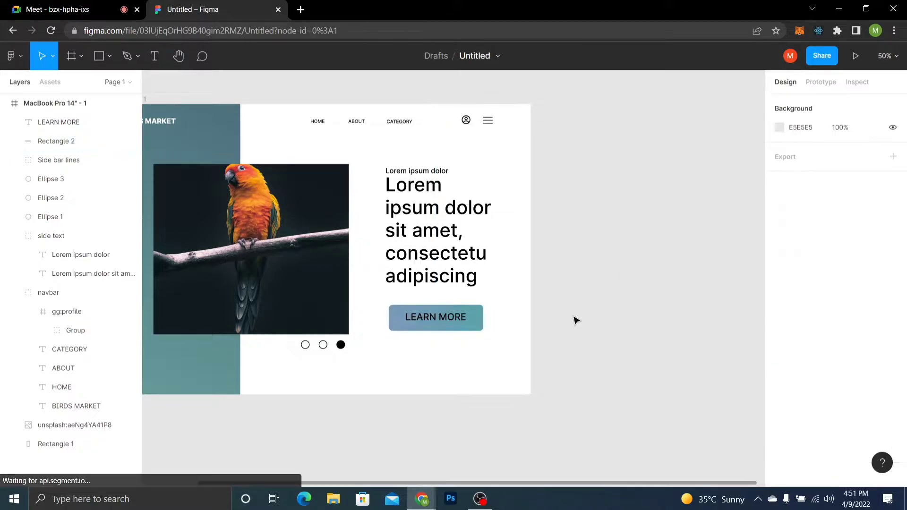
pyautogui.moveTo(477, 369); pyautogui.dragTo(589, 367)
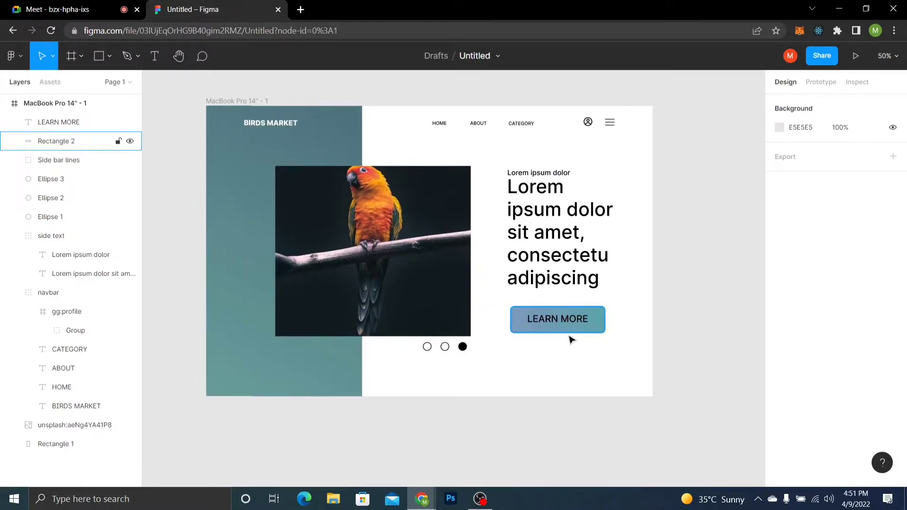
pyautogui.click(591, 335)
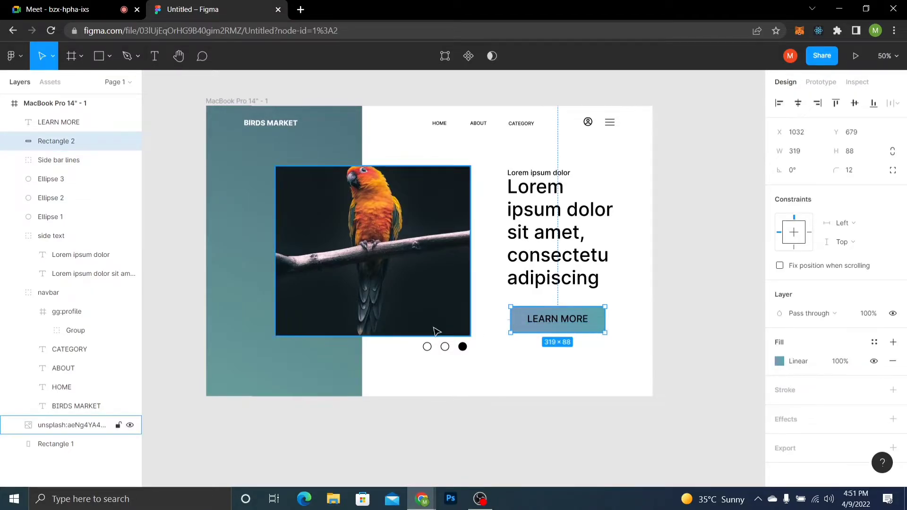
pyautogui.click(485, 349)
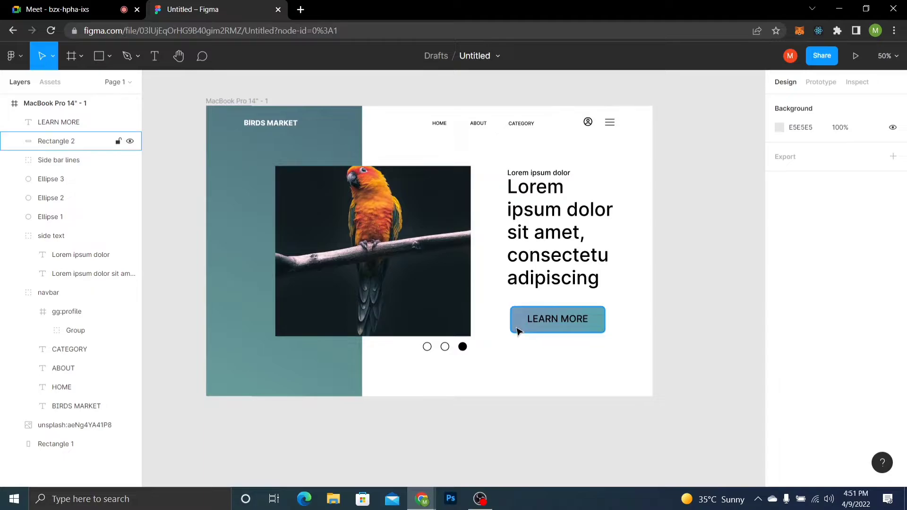
pyautogui.click(593, 328)
pyautogui.click(609, 286)
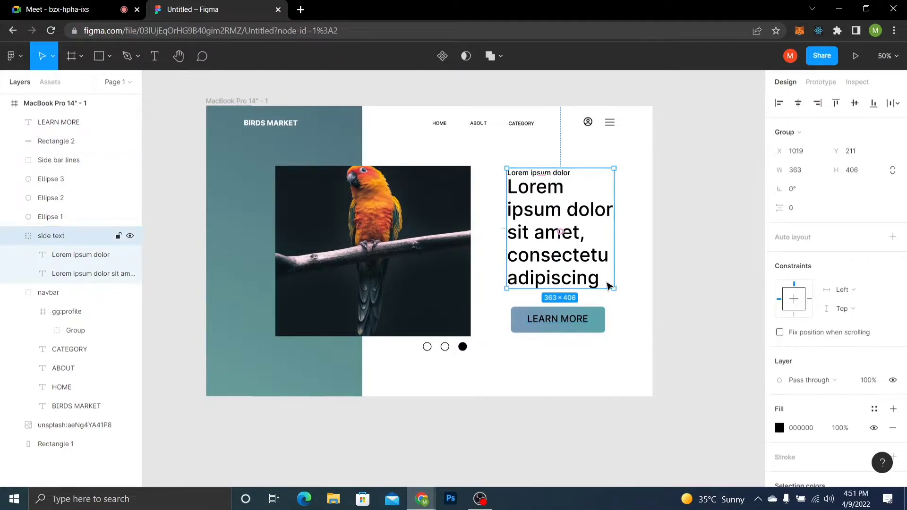
pyautogui.click(626, 307)
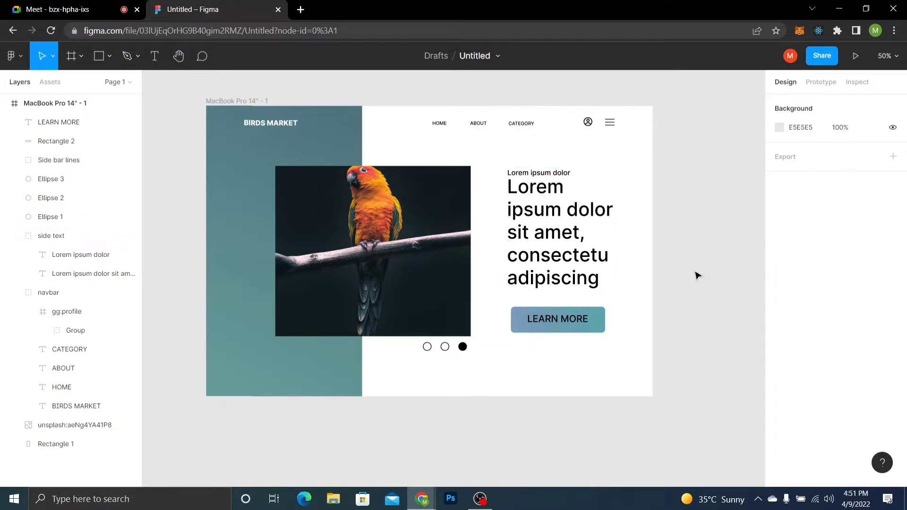
# Group the three circles below the parrot image and name the group "image slider"
pyautogui.click(461, 349)
pyautogui.keyDown('shift'); pyautogui.click(445, 347); pyautogui.keyUp('shift')
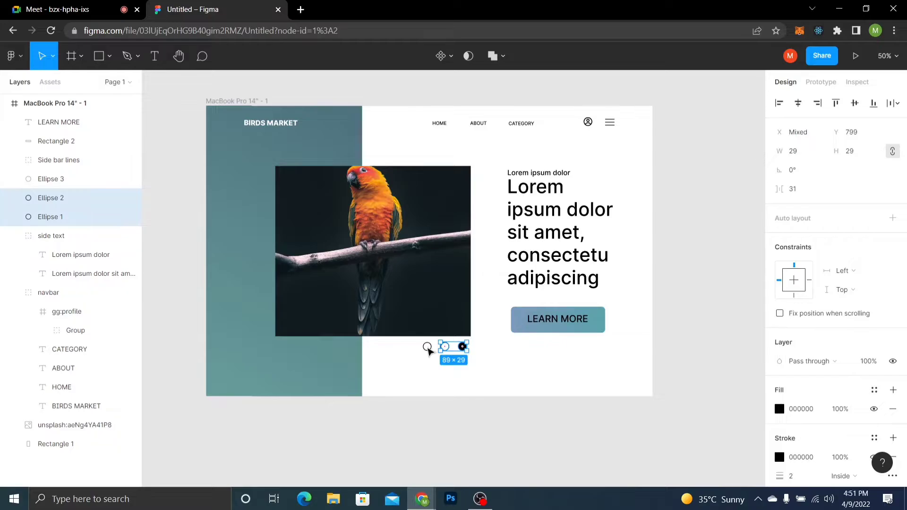
pyautogui.keyDown('shift'); pyautogui.click(426, 348); pyautogui.keyUp('shift')
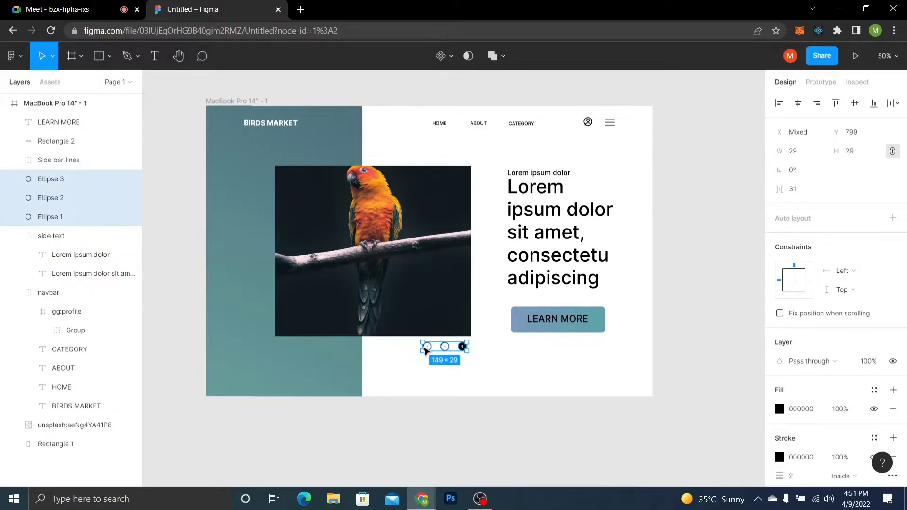
pyautogui.hotkey('ctrl', 'g')
pyautogui.doubleClick(49, 179)
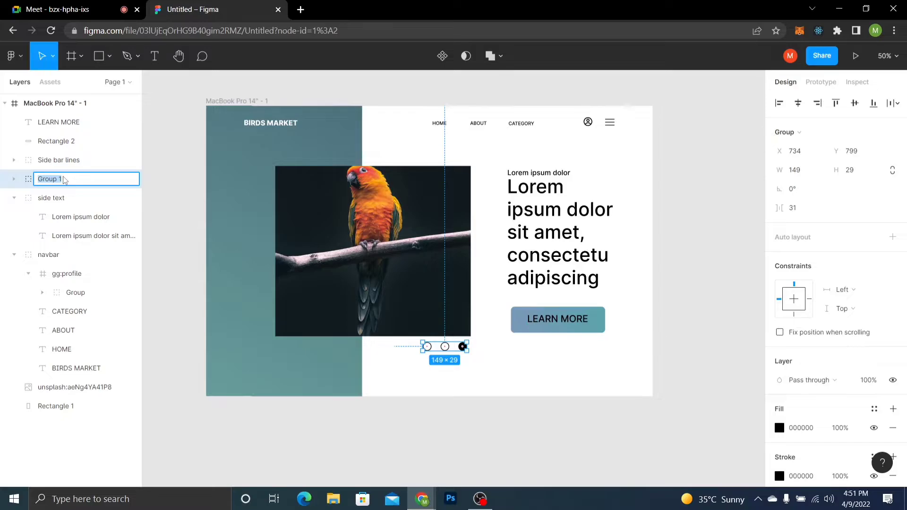
pyautogui.write('image slider')
pyautogui.click(160, 203)
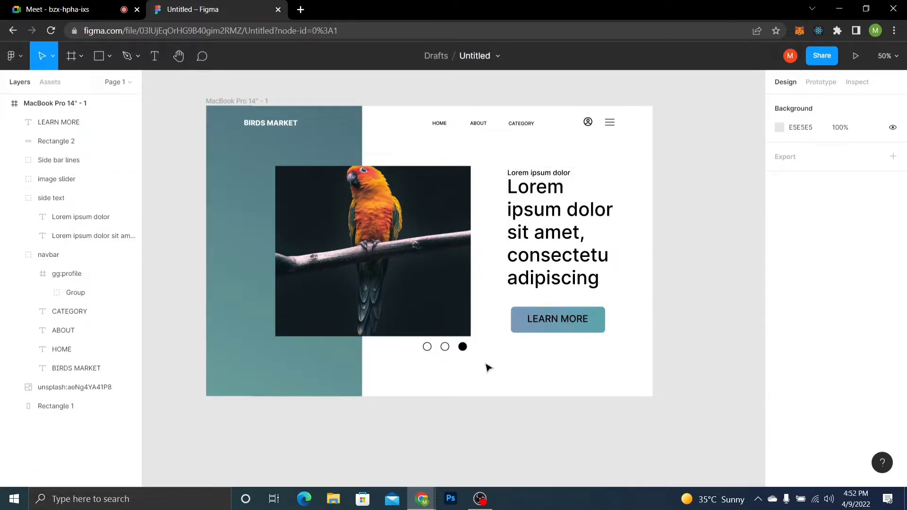
pyautogui.click(459, 178)
pyautogui.click(478, 163)
pyautogui.moveTo(449, 146); pyautogui.dragTo(452, 193)
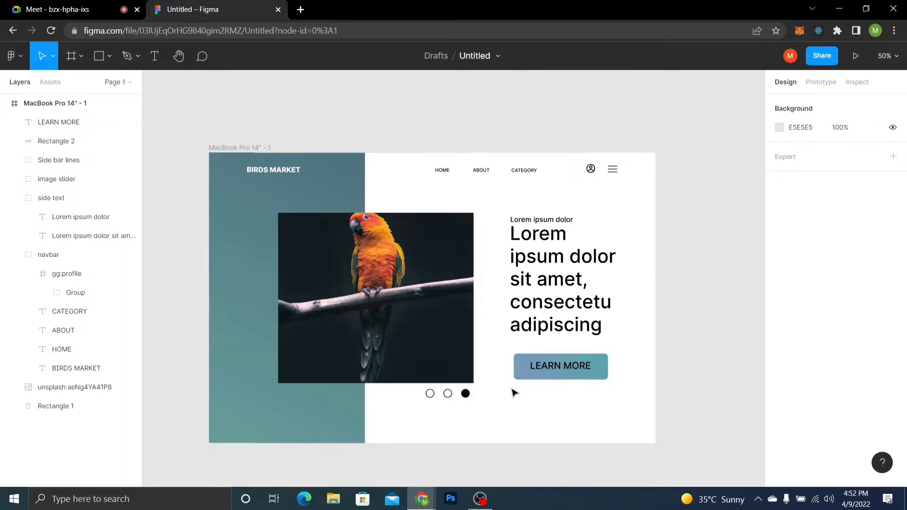
# Change the LEARN MORE text colour to white FFFFFF
pyautogui.click(542, 368)
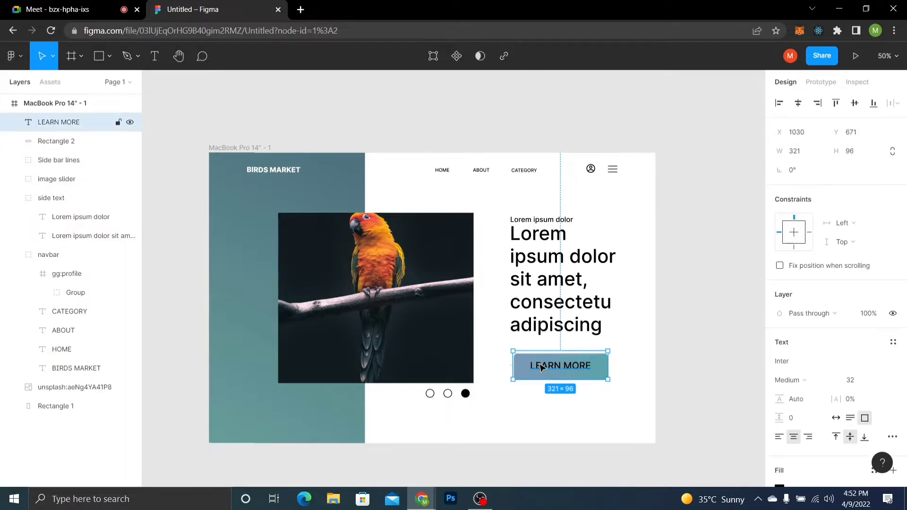
pyautogui.scroll(-3, 817, 409)
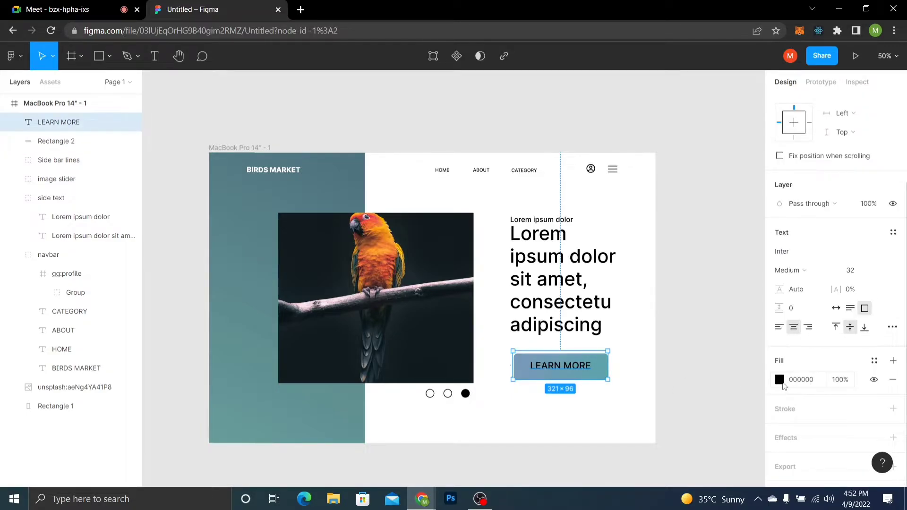
pyautogui.click(780, 380)
pyautogui.moveTo(667, 311); pyautogui.dragTo(613, 155)
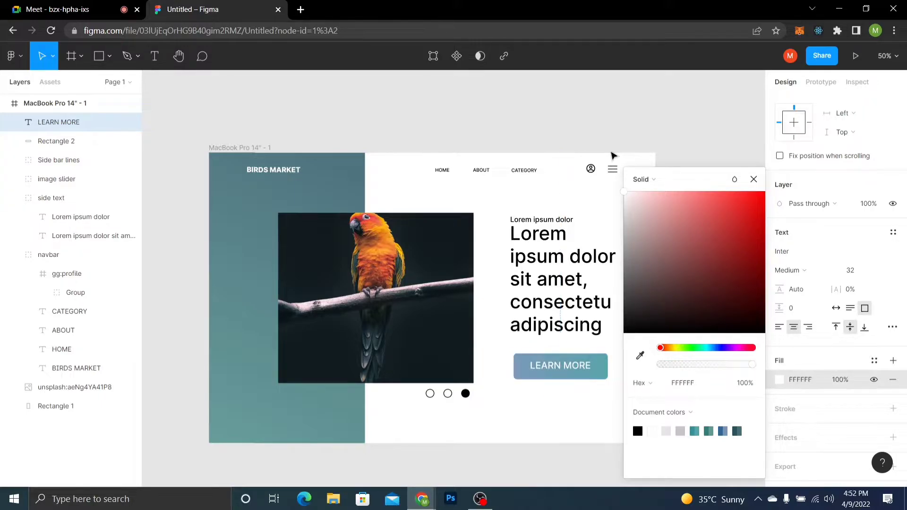
pyautogui.click(754, 179)
pyautogui.click(710, 348)
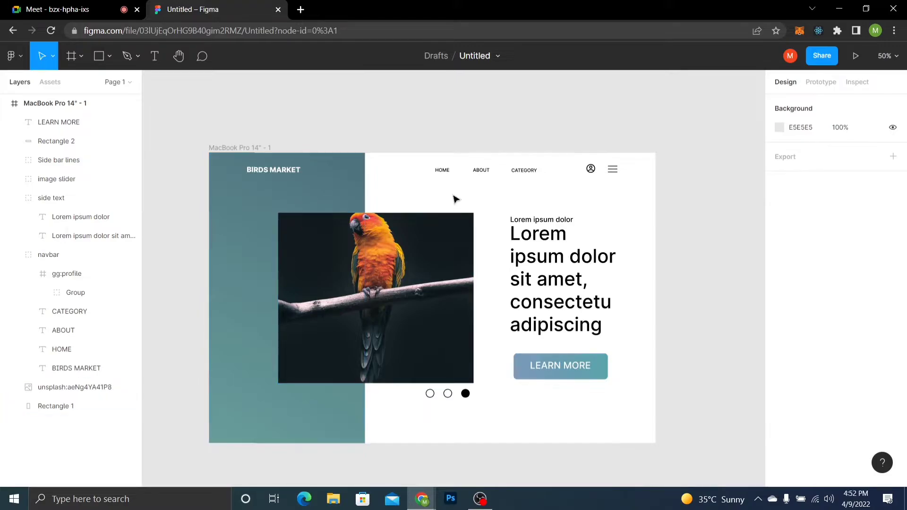
pyautogui.click(551, 370)
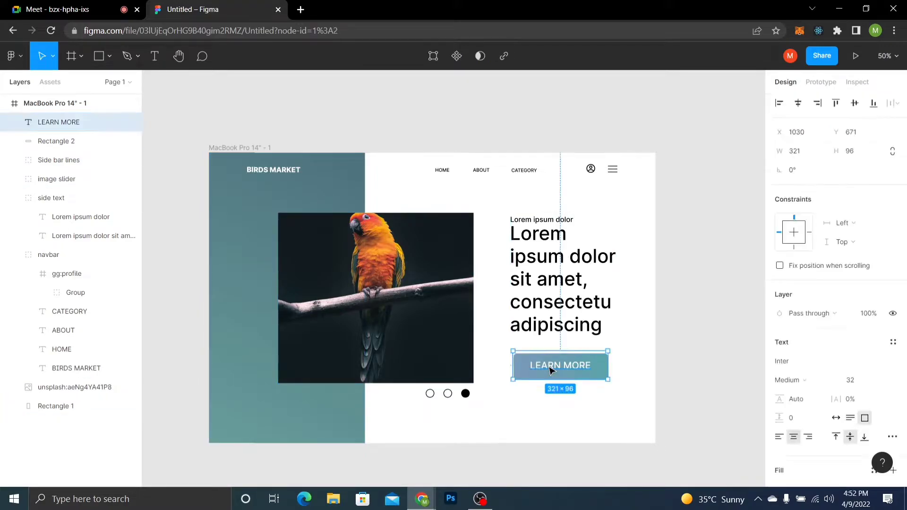
pyautogui.click(591, 406)
pyautogui.click(597, 374)
pyautogui.click(604, 377)
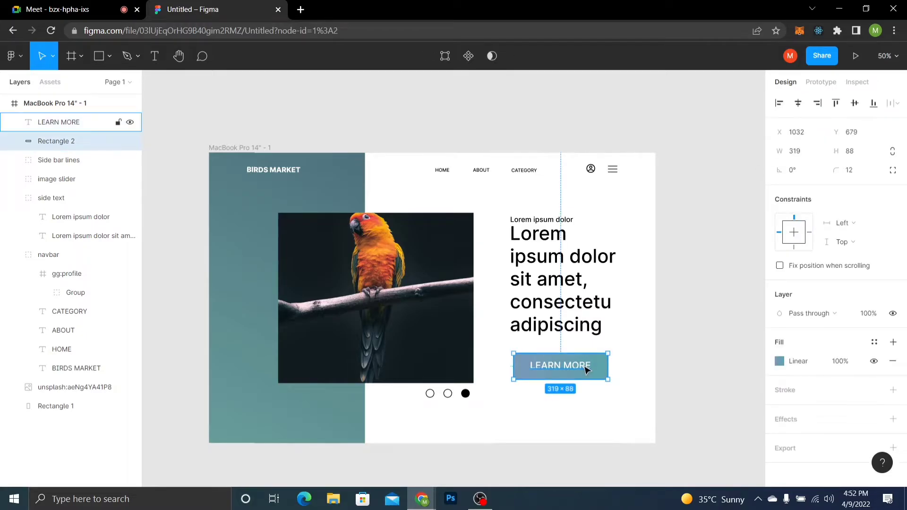
pyautogui.keyDown('shift'); pyautogui.click(588, 368); pyautogui.keyUp('shift')
pyautogui.click(606, 431)
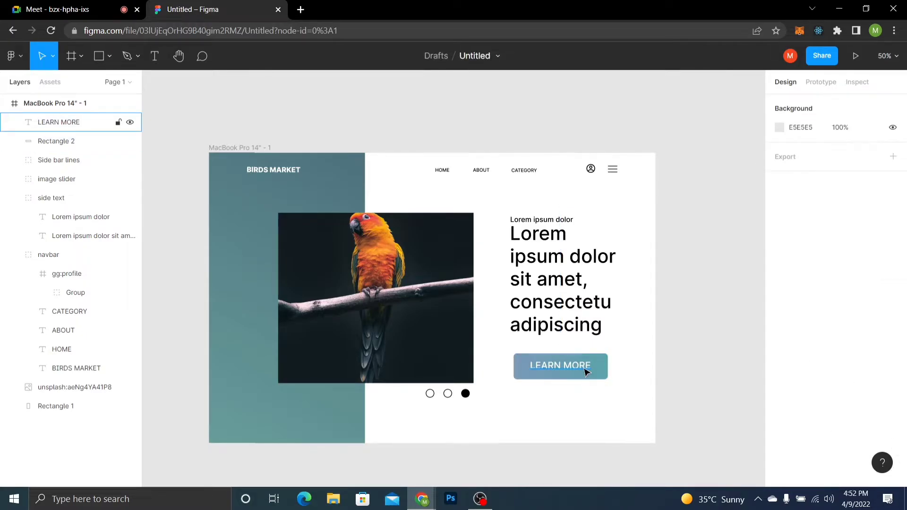
# Group the LEARN MORE text with the gradient rectangle behind it
pyautogui.click(587, 373)
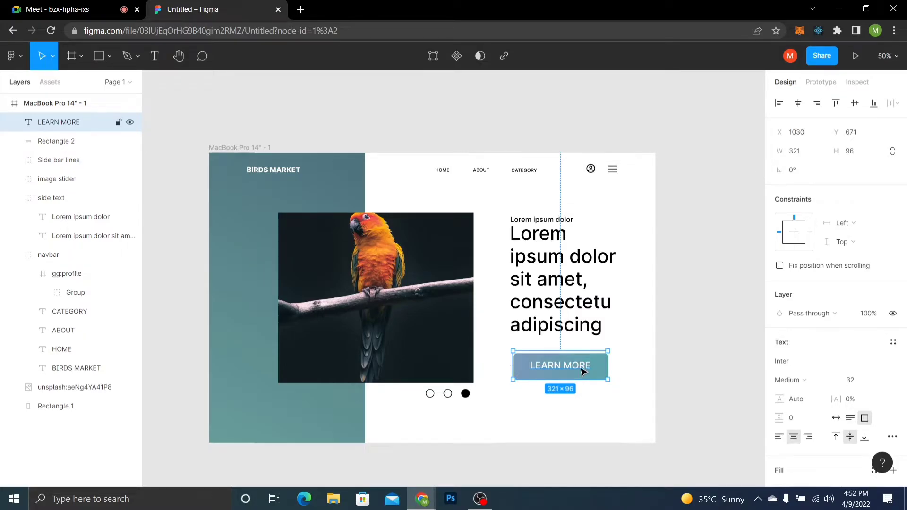
pyautogui.click(43, 143)
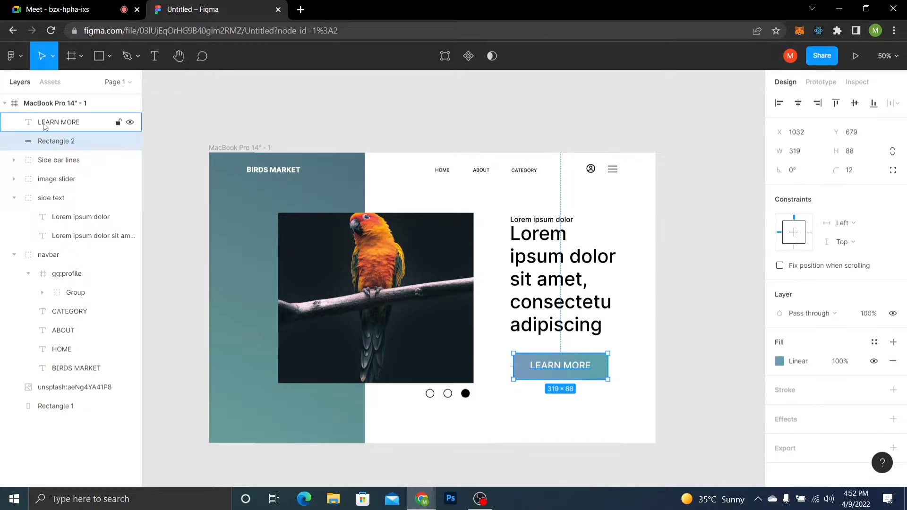
pyautogui.click(44, 123)
pyautogui.click(46, 141)
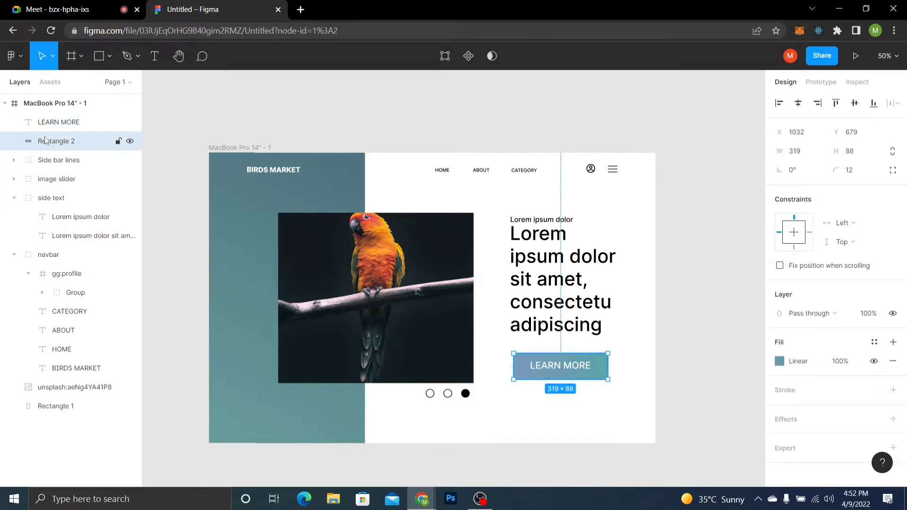
pyautogui.keyDown('shift'); pyautogui.click(45, 123); pyautogui.keyUp('shift')
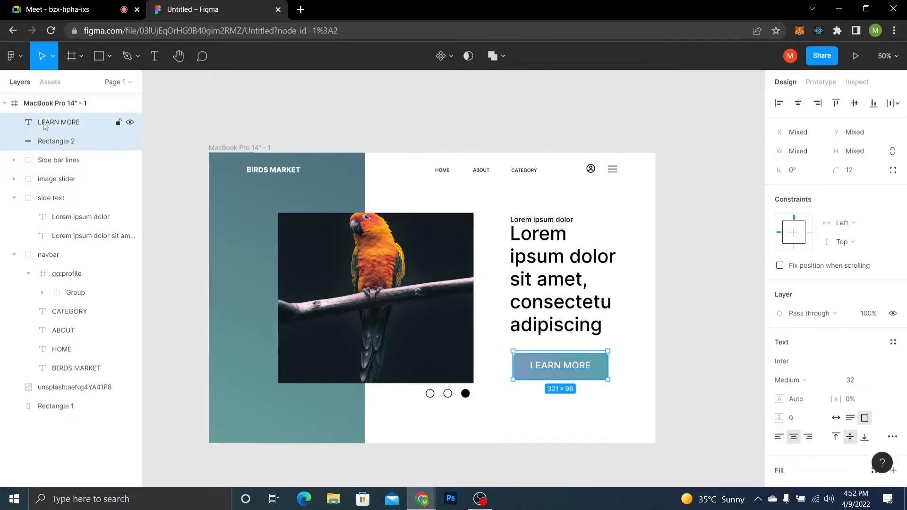
pyautogui.keyDown('shift'); pyautogui.click(44, 125); pyautogui.keyUp('shift')
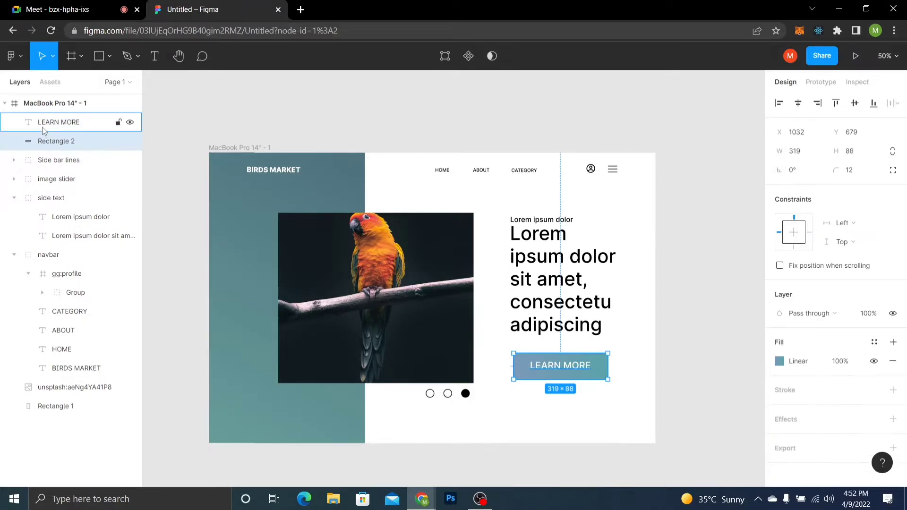
pyautogui.keyDown('shift'); pyautogui.click(46, 123); pyautogui.keyUp('shift')
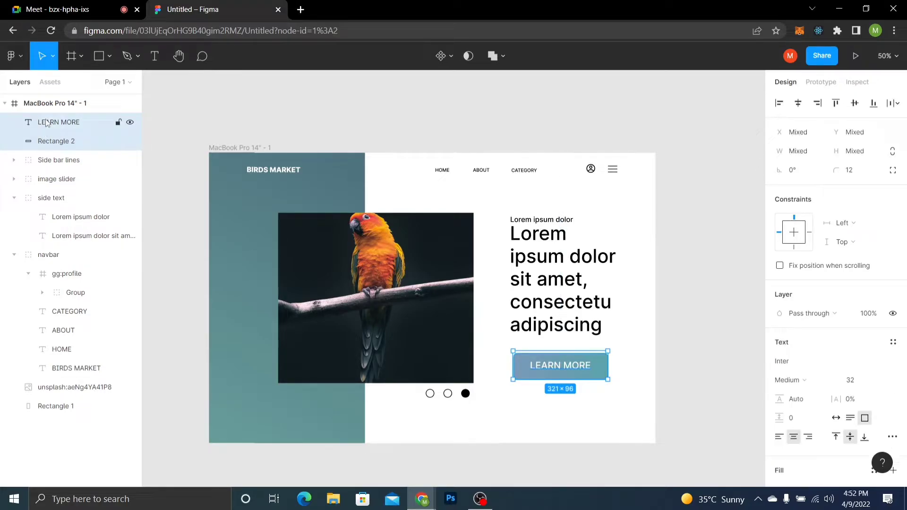
pyautogui.hotkey('ctrl', 'g')
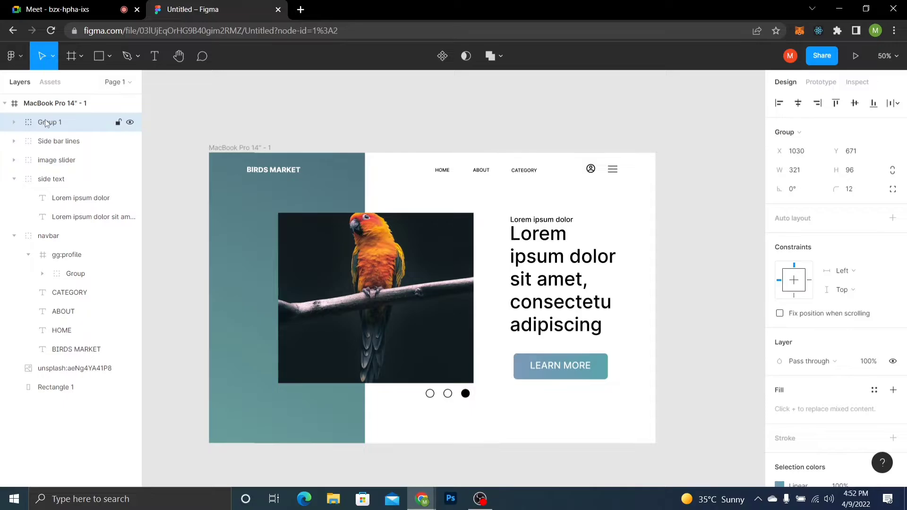
# Rename the new LEARN MORE group as "button" and deselect it
pyautogui.doubleClick(46, 123)
pyautogui.write('bu')
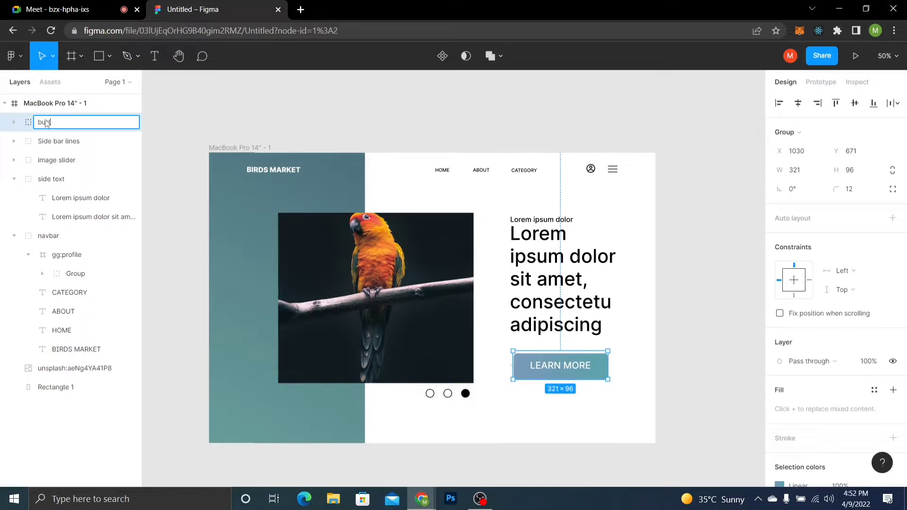
pyautogui.write('tton')
pyautogui.press('Return')
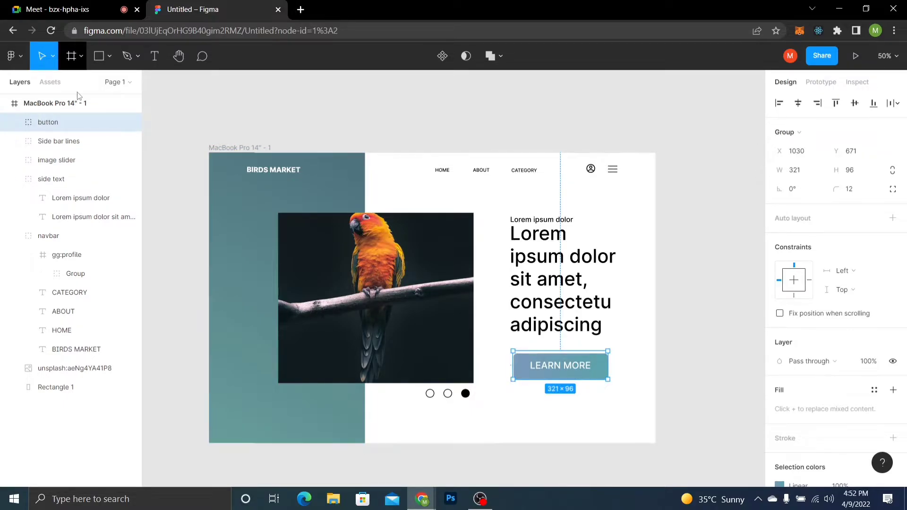
pyautogui.click(177, 137)
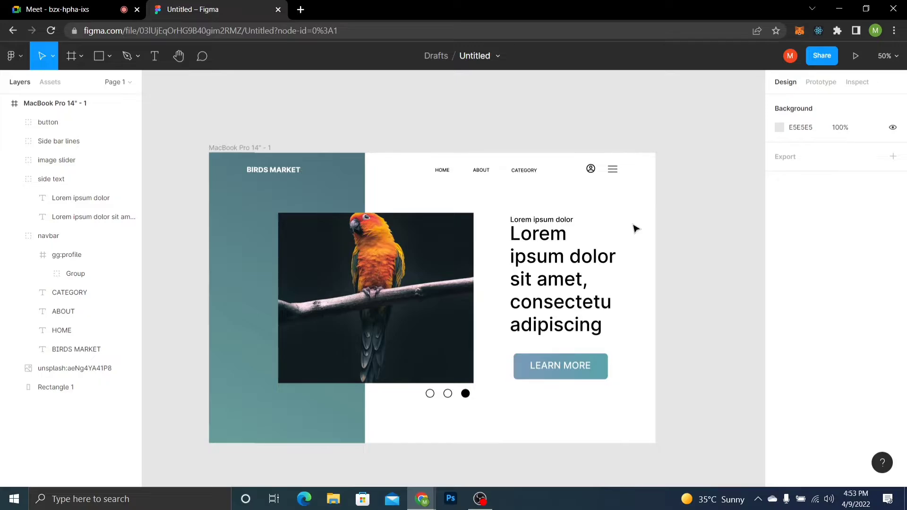
# Duplicate the whole MacBook Pro 14" - 1 frame to get a second copy of the landing page
pyautogui.moveTo(608, 416); pyautogui.dragTo(635, 370)
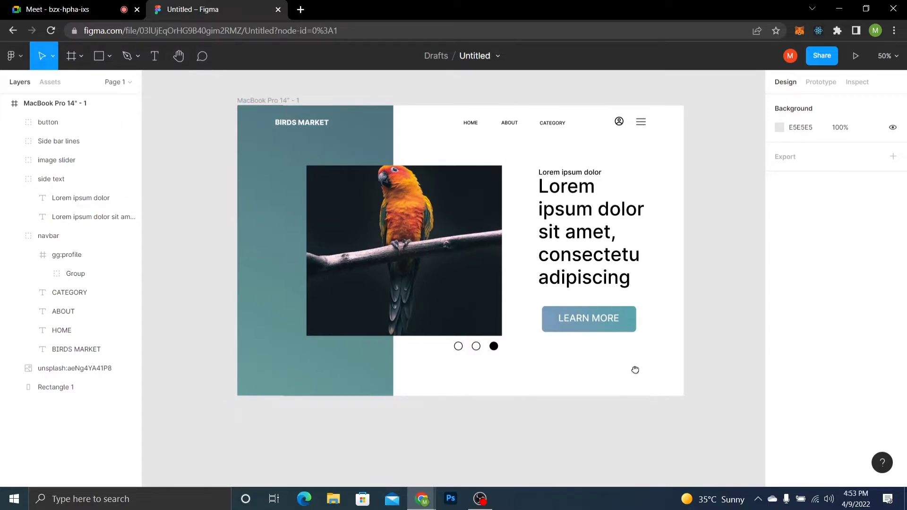
pyautogui.moveTo(635, 370); pyautogui.dragTo(544, 351)
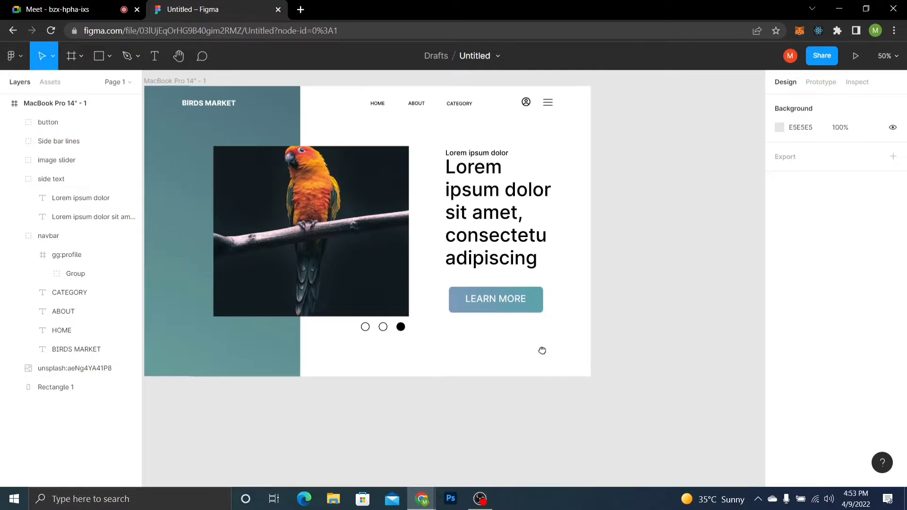
pyautogui.press('-')
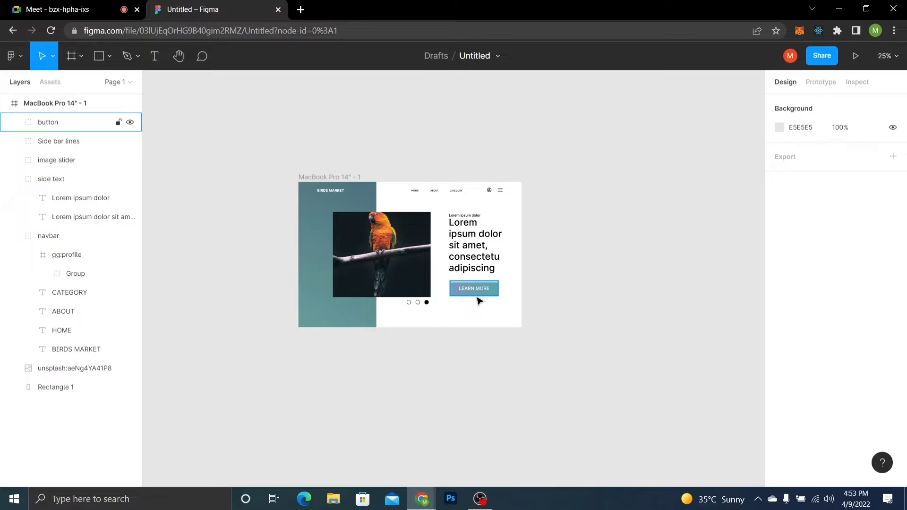
pyautogui.click(354, 180)
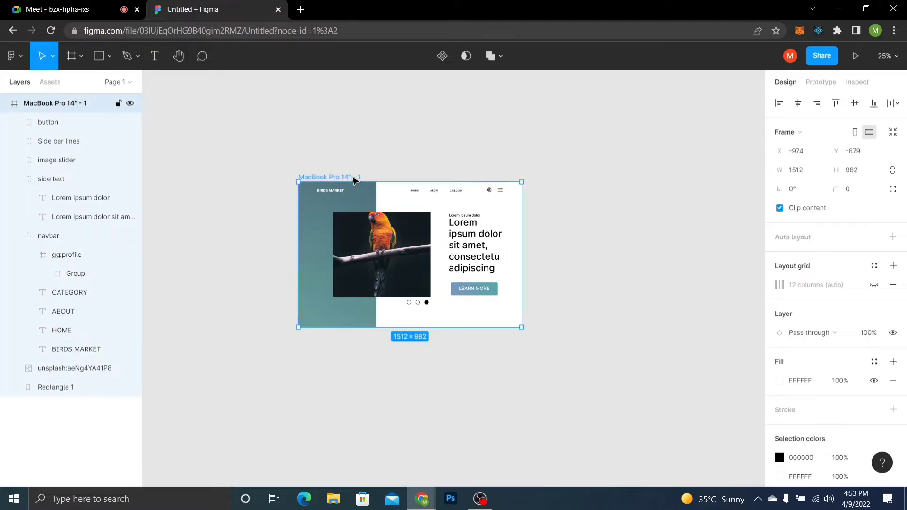
pyautogui.hotkey('ctrl', 'd')
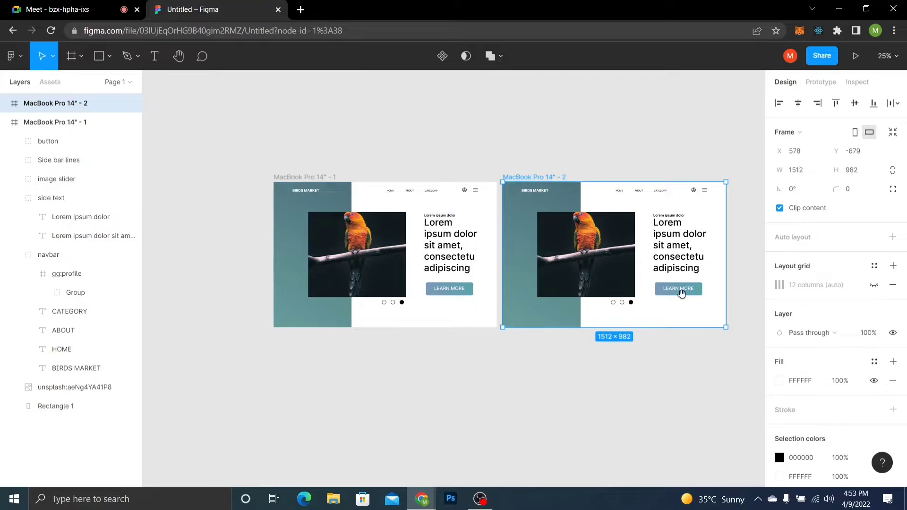
# Move the LEARN MORE button group in the duplicated frame straight down to Y 751
pyautogui.moveTo(682, 295); pyautogui.dragTo(586, 305)
pyautogui.hotkey('shift', '0')
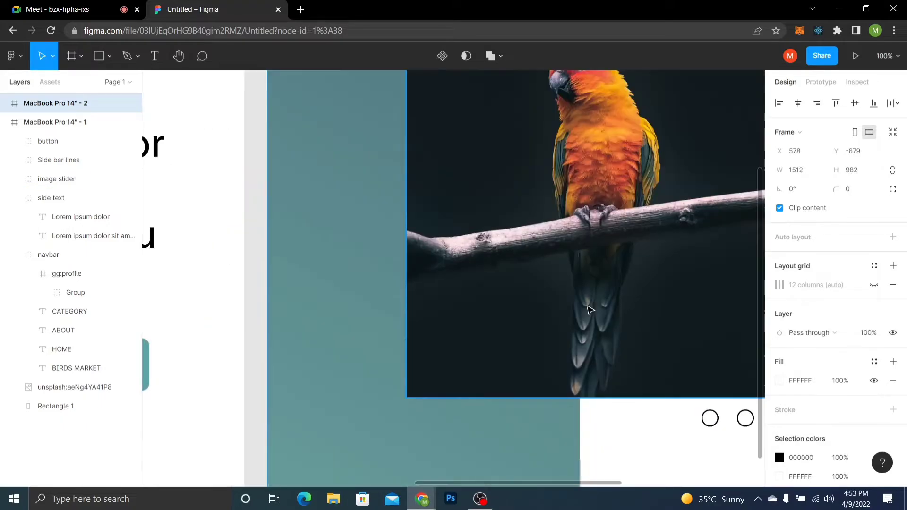
pyautogui.press('-')
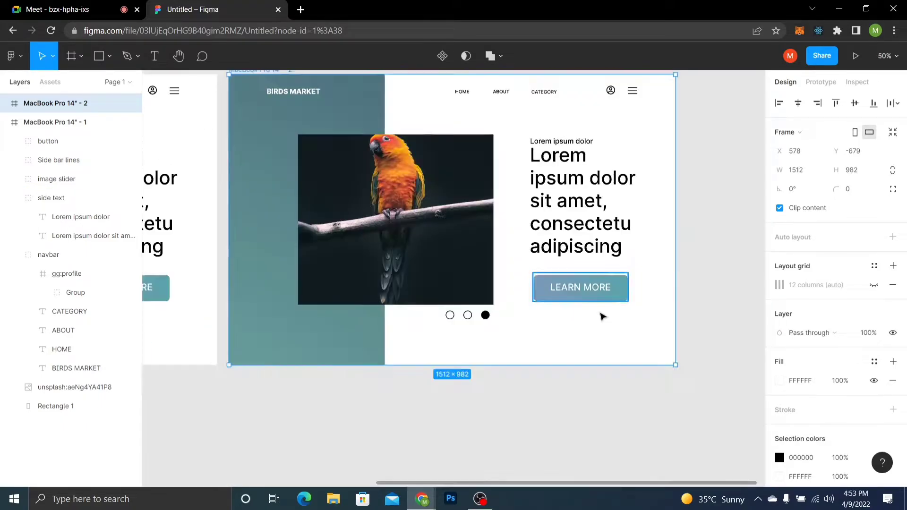
pyautogui.click(610, 300)
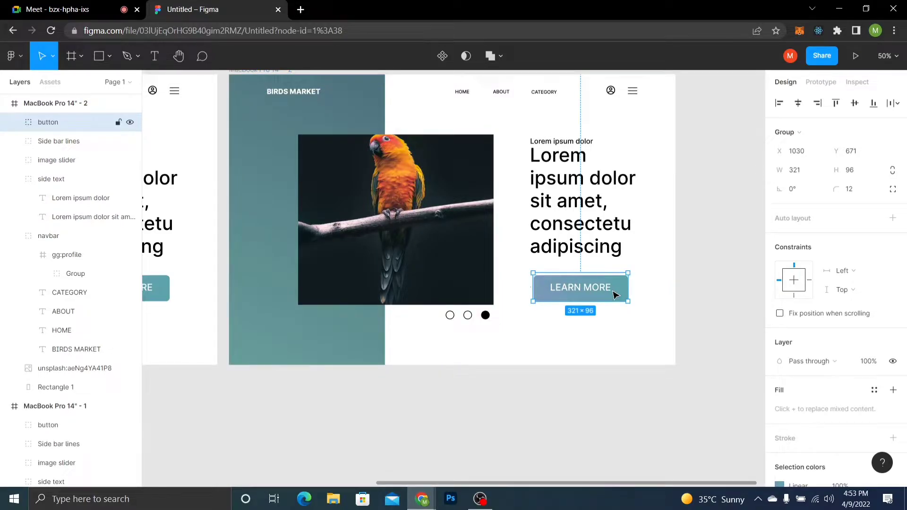
pyautogui.hotkey('shift', 'Down')
pyautogui.hotkey('shift', 'Down')
pyautogui.hotkey('shift', 'Down')
pyautogui.hotkey('shift', 'Down')
pyautogui.hotkey('shift', 'Down')
pyautogui.hotkey('shift', 'Down')
pyautogui.hotkey('shift', 'Down')
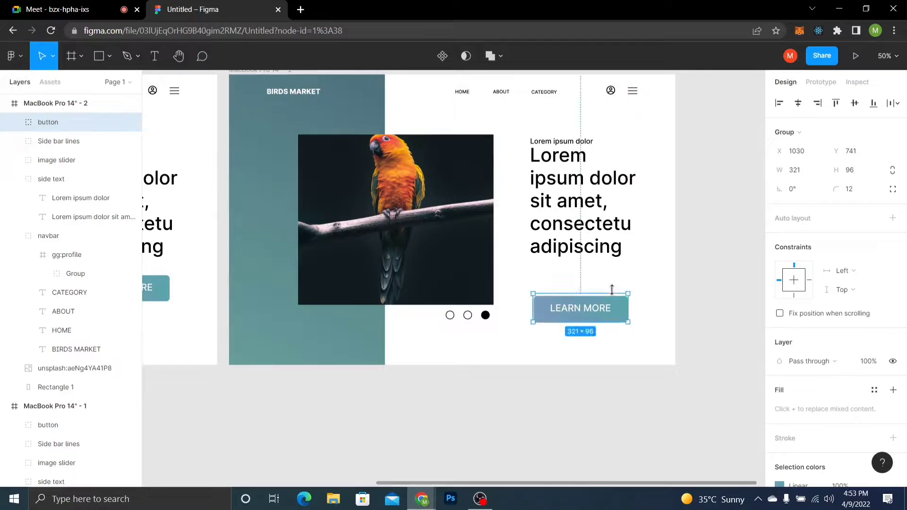
pyautogui.moveTo(612, 290); pyautogui.dragTo(614, 296)
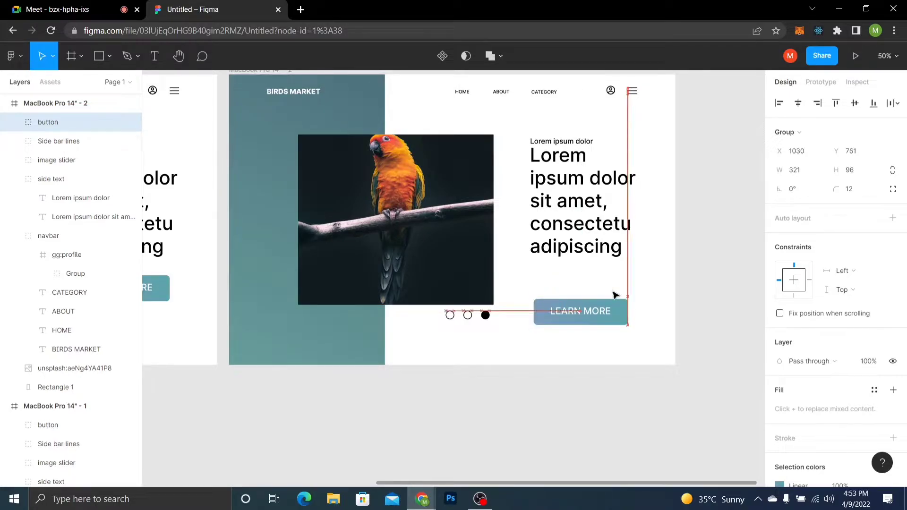
pyautogui.hotkey('shift', 'Up')
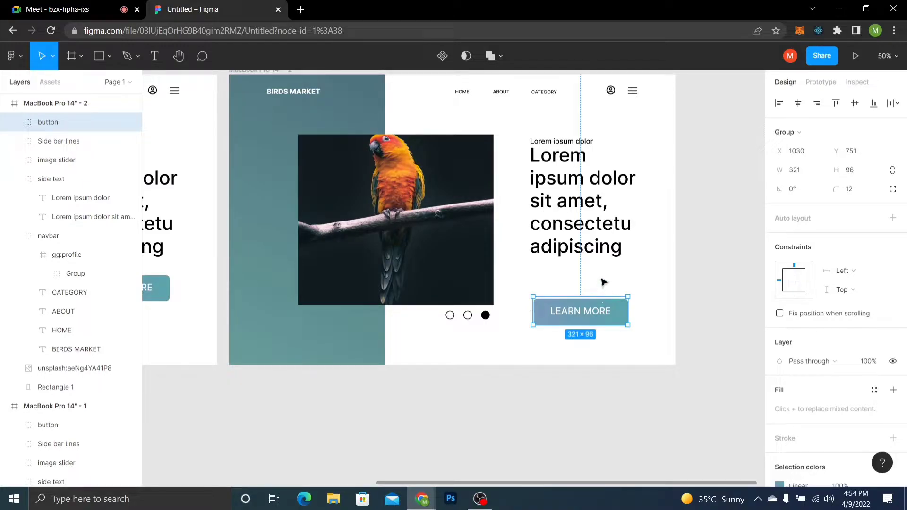
# Add a drop shadow effect to the parrot image in the MacBook Pro 14" - 1 frame
pyautogui.moveTo(599, 275); pyautogui.dragTo(714, 264)
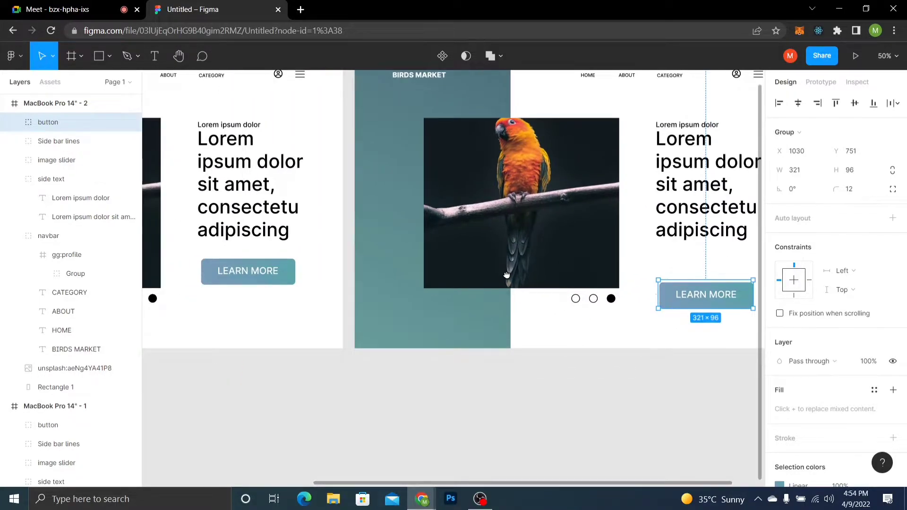
pyautogui.moveTo(506, 273); pyautogui.dragTo(670, 284)
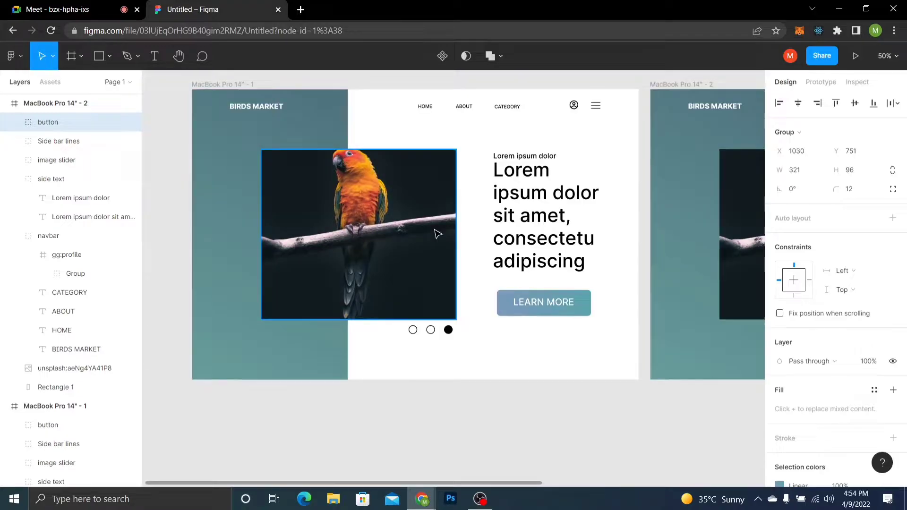
pyautogui.click(430, 229)
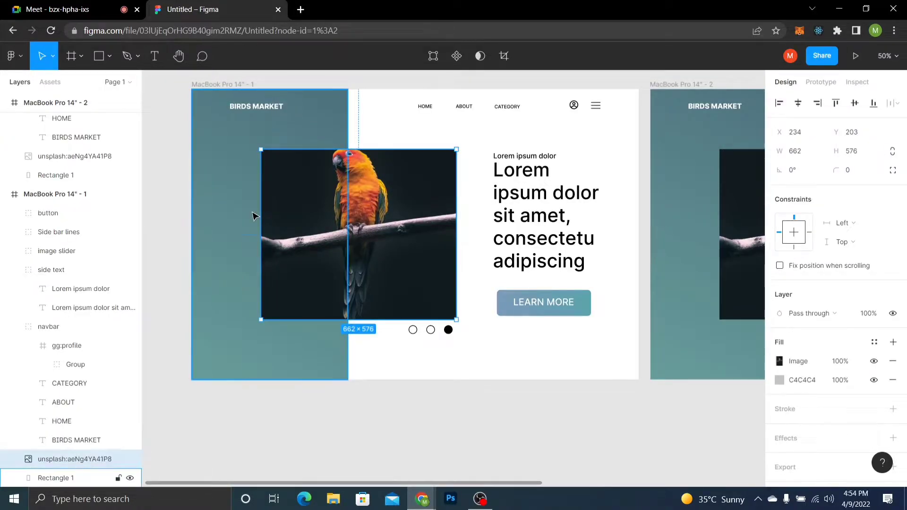
pyautogui.scroll(-2, 906, 322)
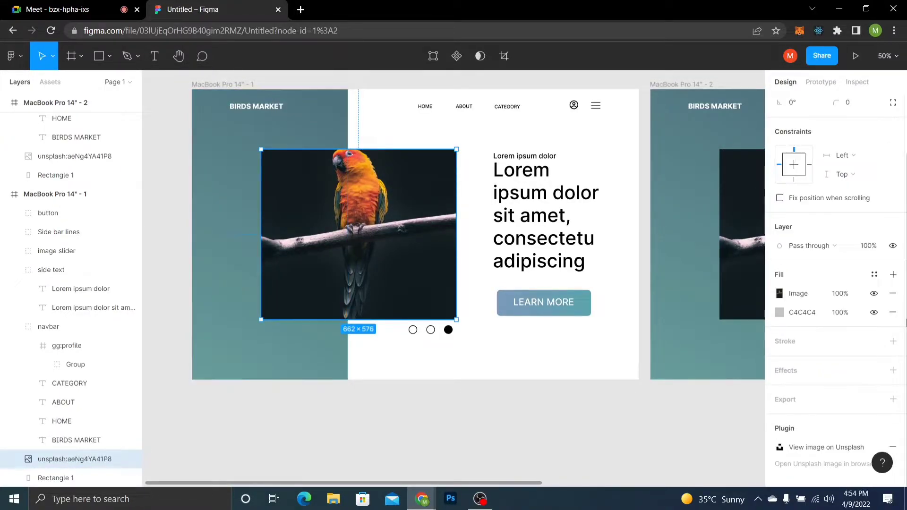
pyautogui.click(893, 370)
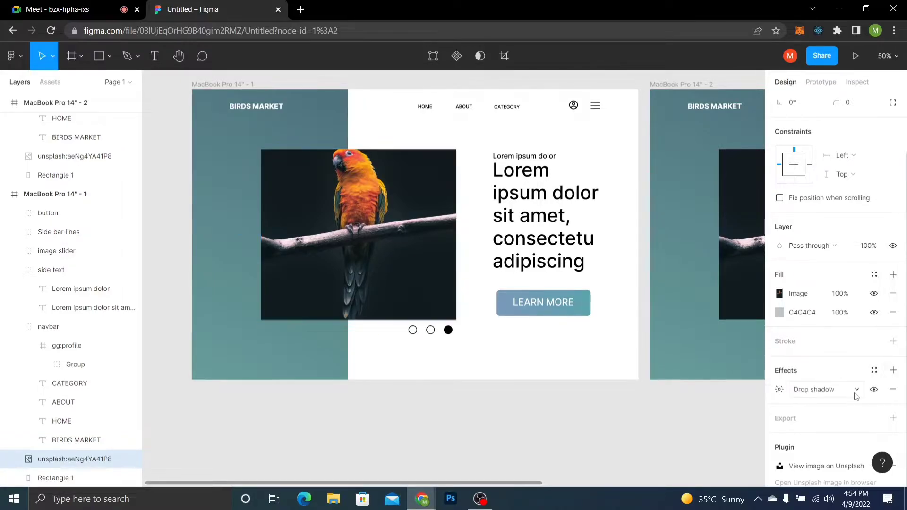
pyautogui.click(855, 392)
pyautogui.click(853, 391)
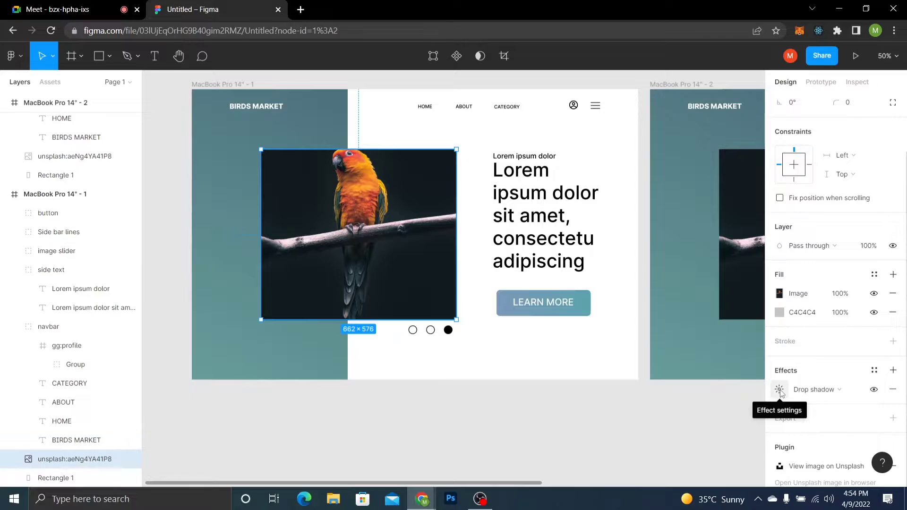
# Set the parrot image's drop shadow to X -9, Y -5, blur 53 and spread 13, then deselect the image
pyautogui.click(780, 391)
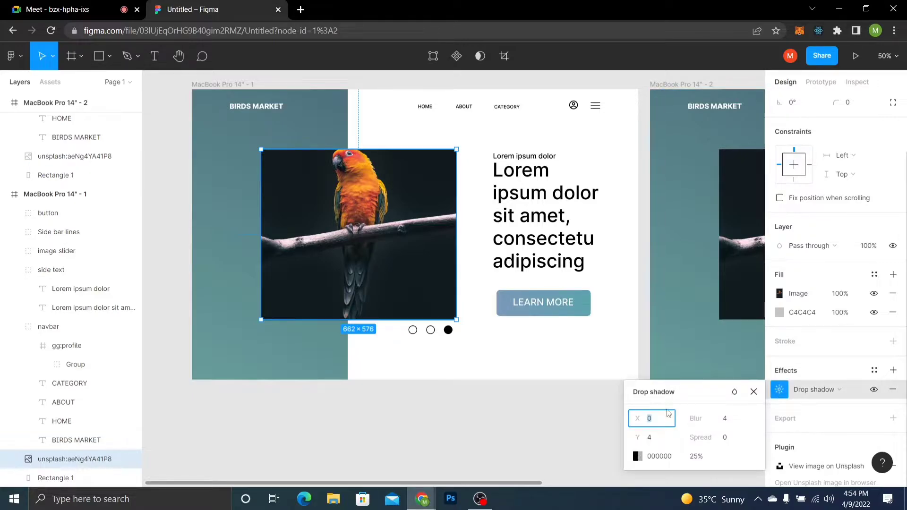
pyautogui.moveTo(630, 388); pyautogui.dragTo(547, 294)
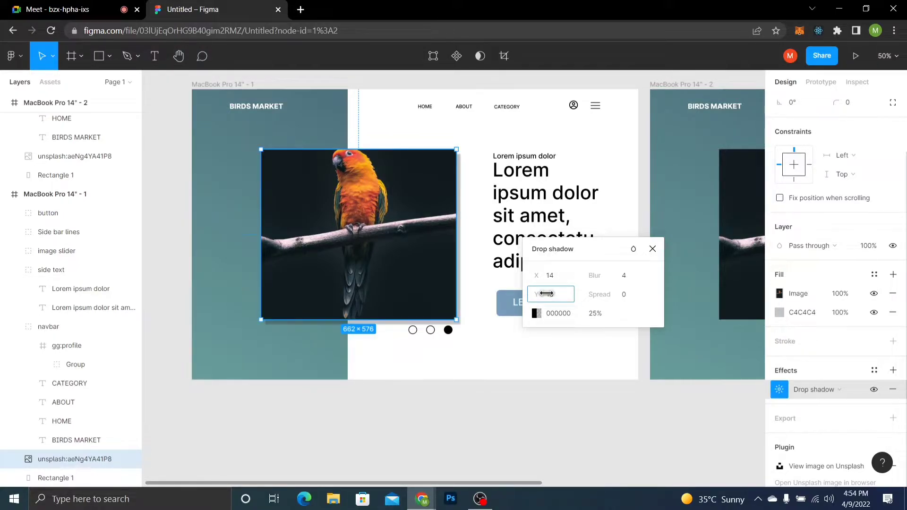
pyautogui.moveTo(547, 293); pyautogui.dragTo(476, 289)
pyautogui.moveTo(537, 275); pyautogui.dragTo(614, 293)
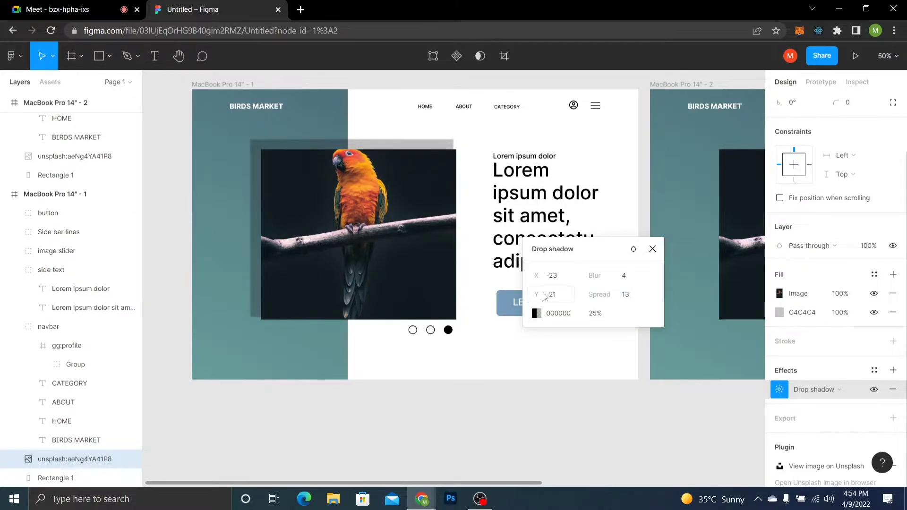
pyautogui.moveTo(543, 294); pyautogui.dragTo(259, 264)
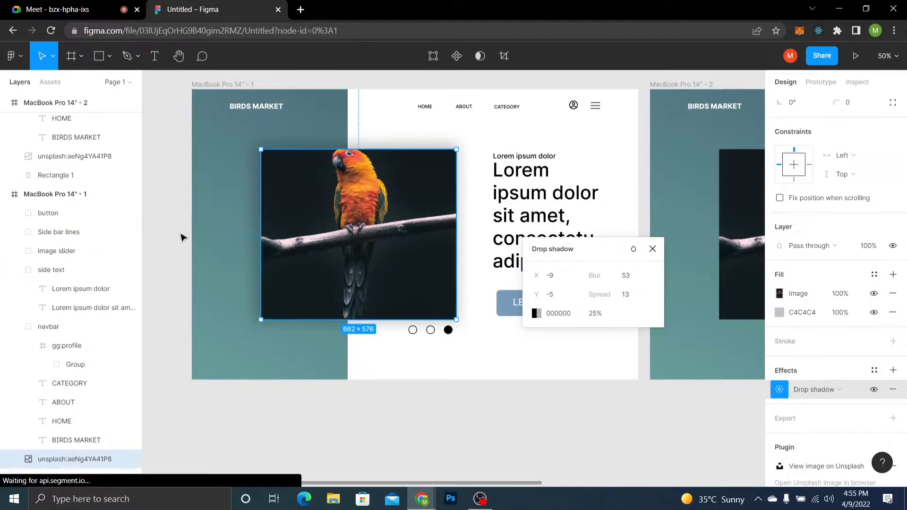
pyautogui.click(182, 237)
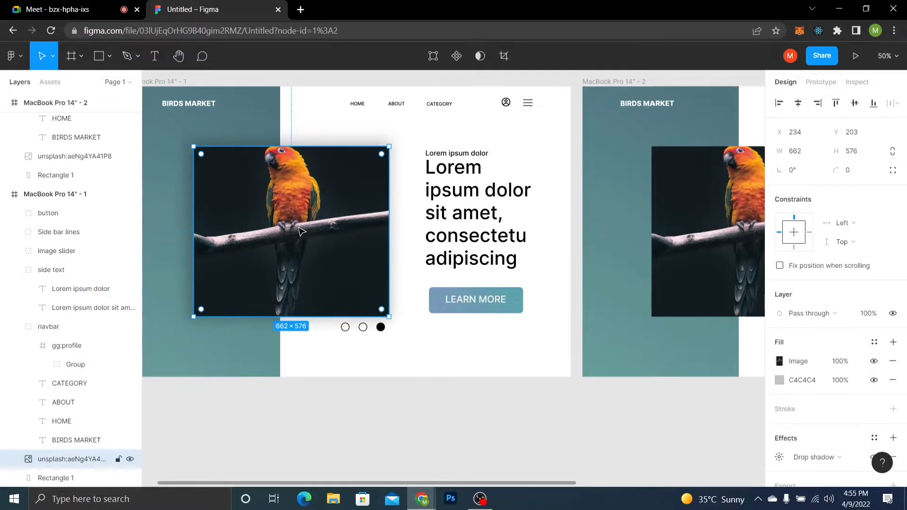
# Give the parrot image in MacBook Pro 14" - 2 a drop shadow with X -9, Y -5, blur 53 and spread 20
pyautogui.rightClick(289, 228)
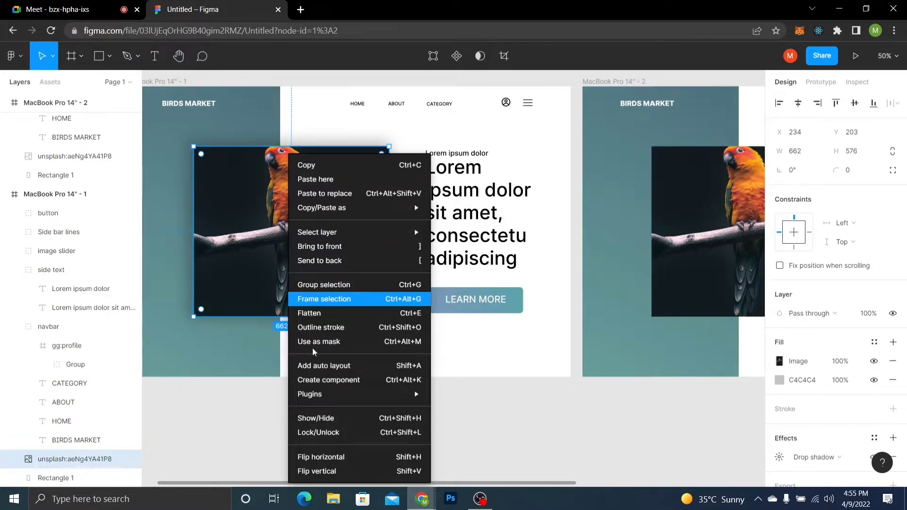
pyautogui.click(569, 319)
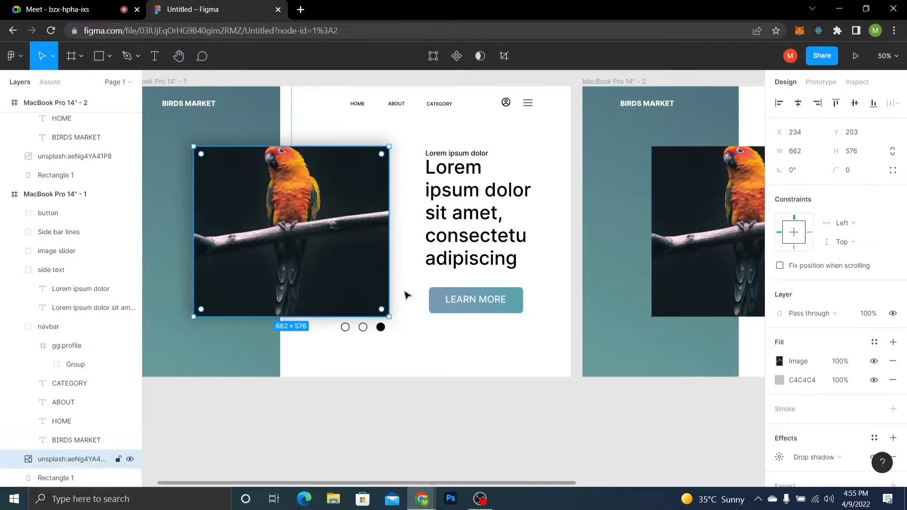
pyautogui.click(780, 457)
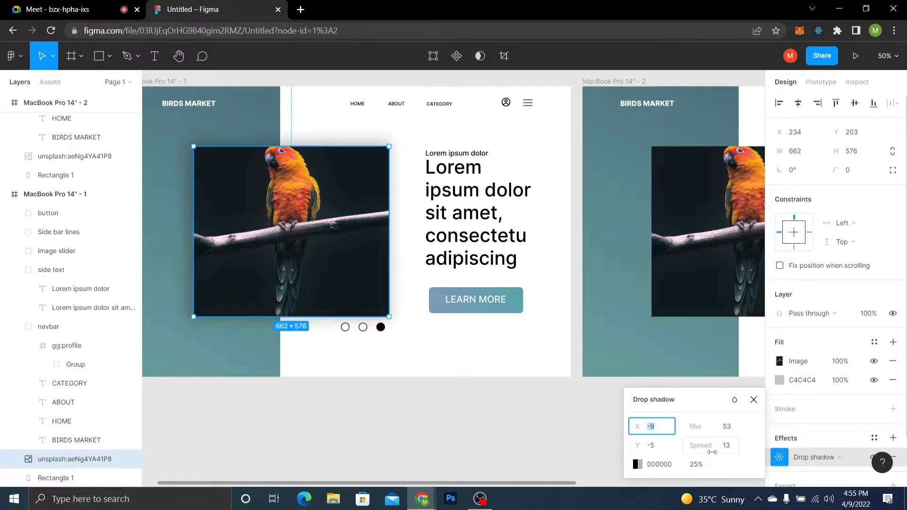
pyautogui.click(778, 458)
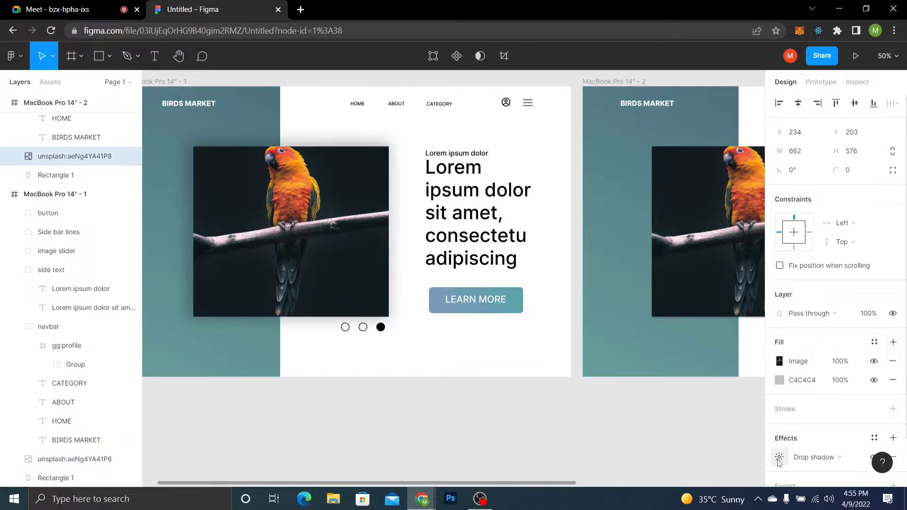
pyautogui.click(779, 458)
pyautogui.click(654, 445)
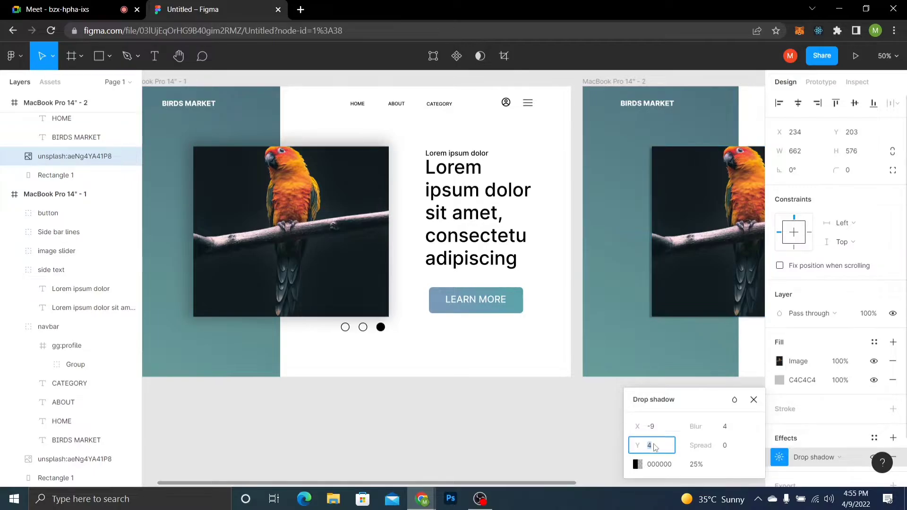
pyautogui.write('-5')
pyautogui.click(737, 428)
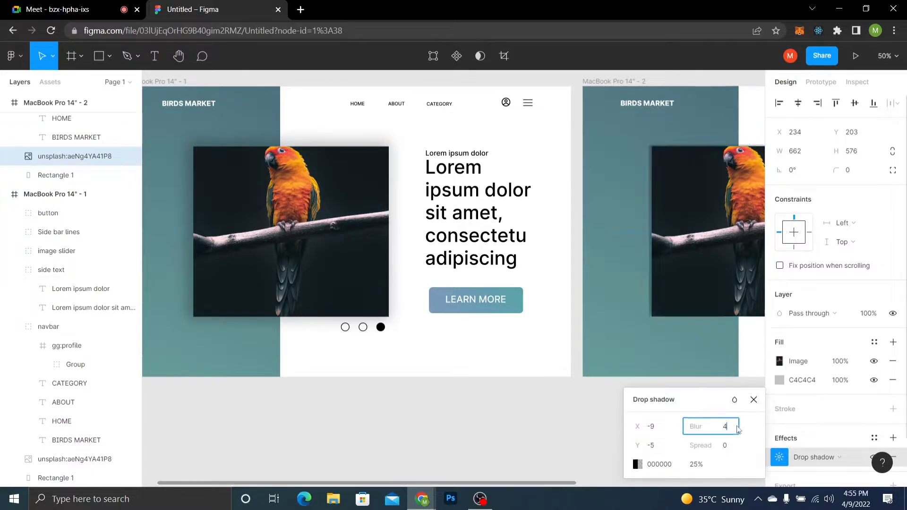
pyautogui.write('53')
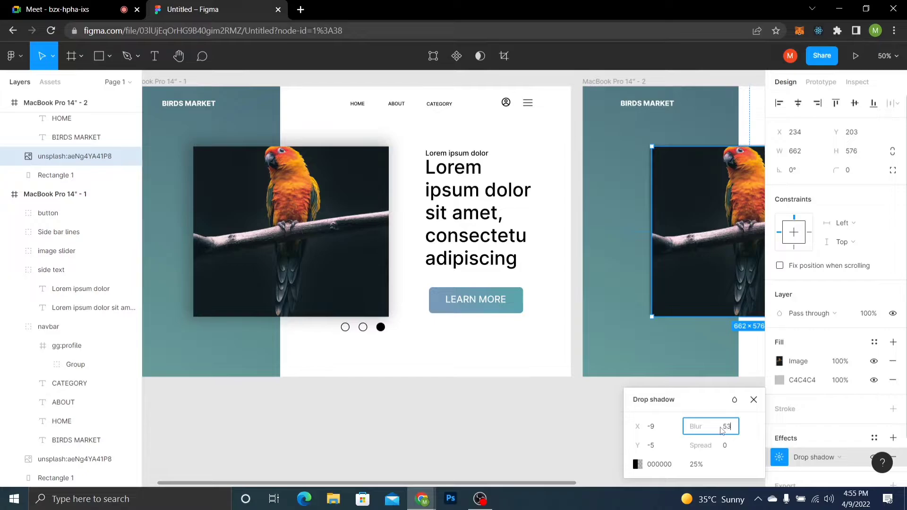
pyautogui.moveTo(729, 445)
pyautogui.mouseDown()
pyautogui.moveTo(739, 445)
pyautogui.moveTo(725, 446)
pyautogui.mouseUp()
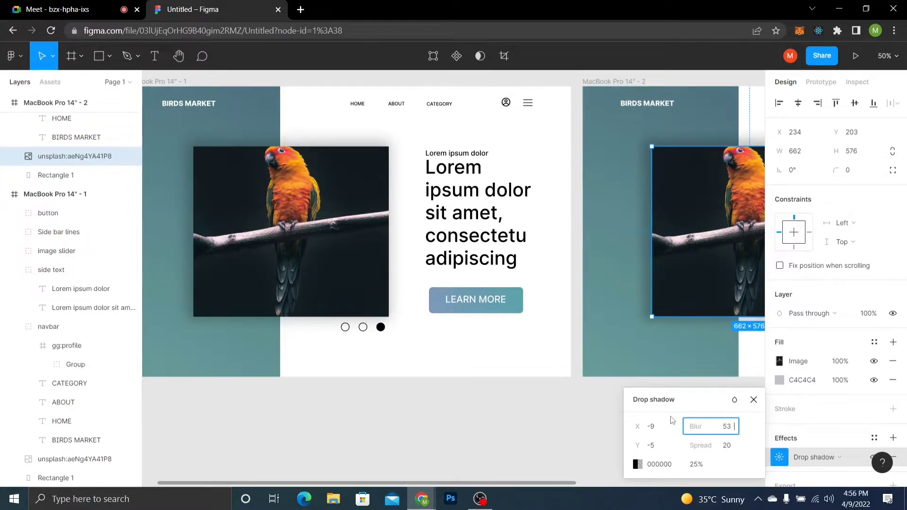
pyautogui.click(754, 400)
# Delete the MacBook Pro 14" - 2 frame and duplicate the shadowed MacBook Pro 14" - 1 frame to replace it
pyautogui.click(628, 84)
pyautogui.press('Delete')
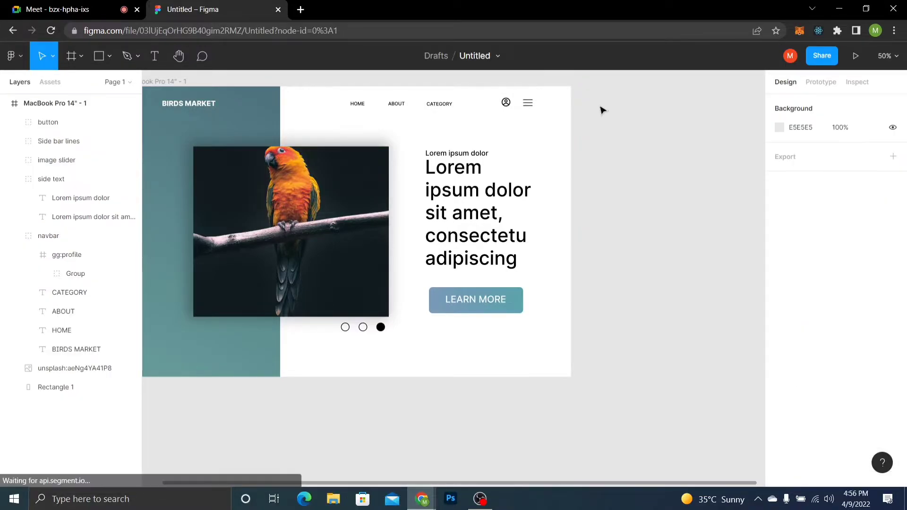
pyautogui.moveTo(174, 81); pyautogui.dragTo(302, 83)
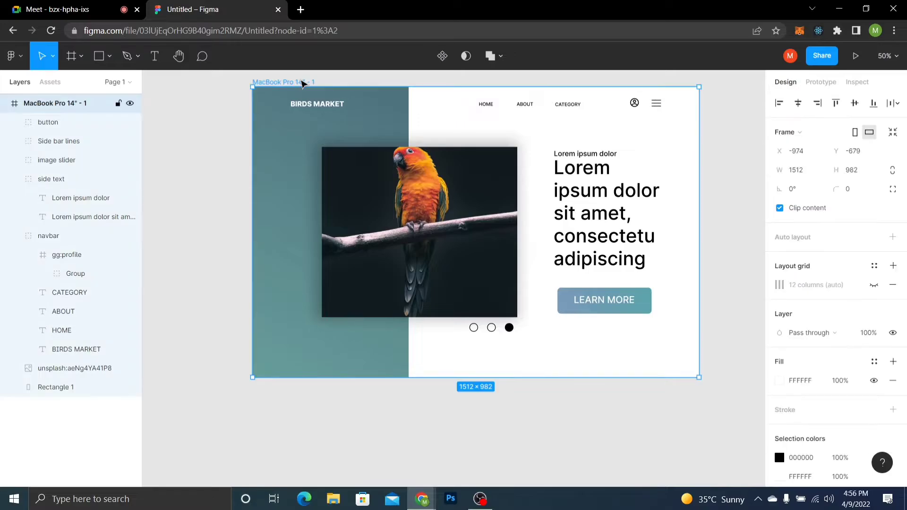
pyautogui.hotkey('ctrl', 'd')
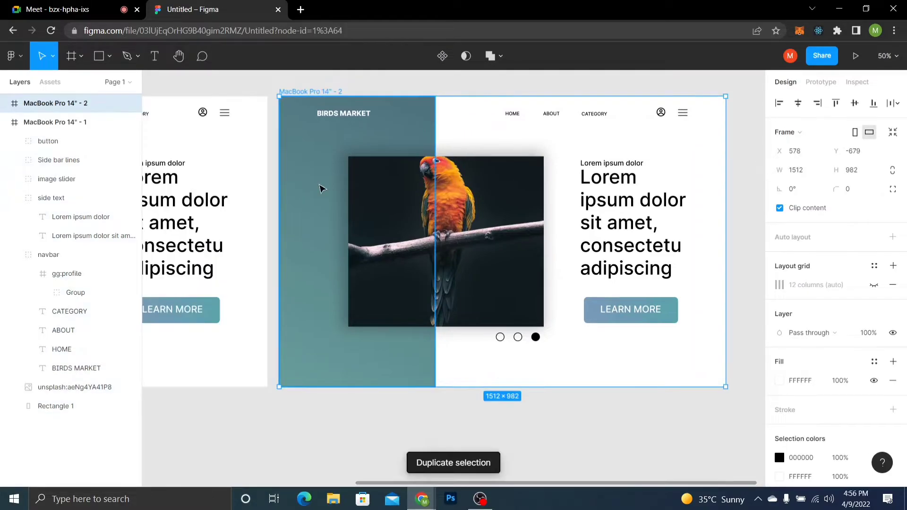
pyautogui.moveTo(322, 290); pyautogui.dragTo(434, 292)
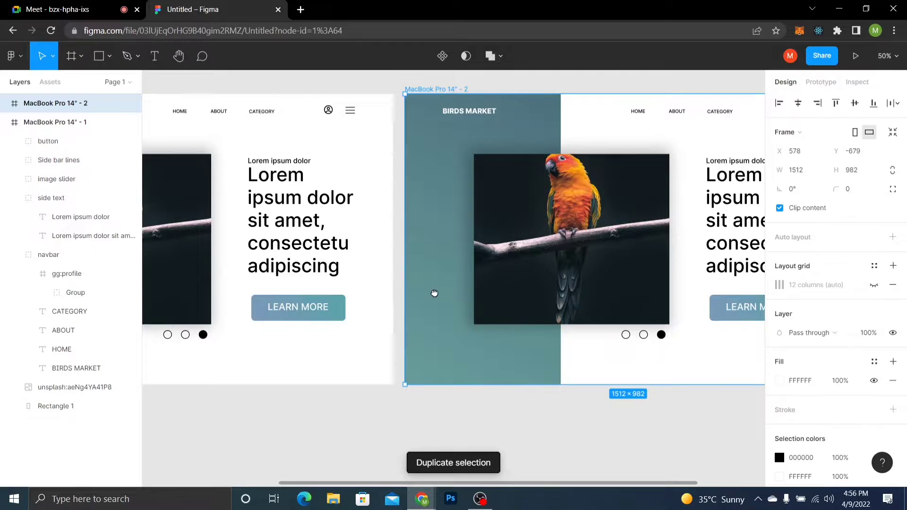
pyautogui.moveTo(434, 293); pyautogui.dragTo(457, 288)
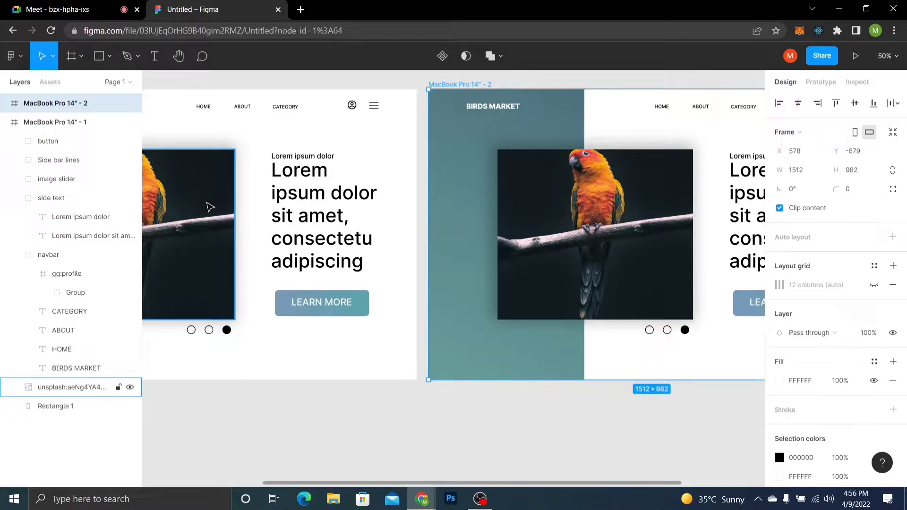
pyautogui.click(161, 89)
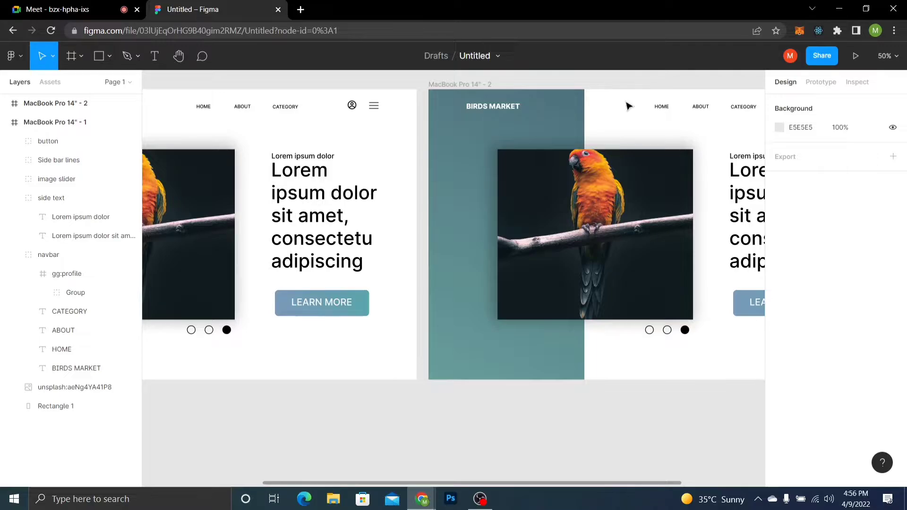
# Move the LEARN MORE button group in MacBook Pro 14" - 2 straight down to Y 752 and deselect it
pyautogui.moveTo(628, 115); pyautogui.dragTo(356, 156)
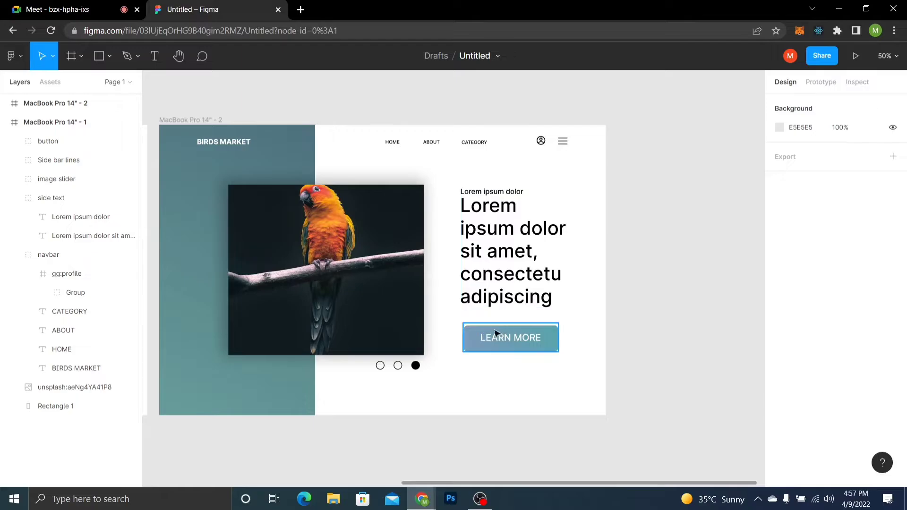
pyautogui.moveTo(425, 358); pyautogui.dragTo(533, 355)
pyautogui.hscroll(-6, 533, 355)
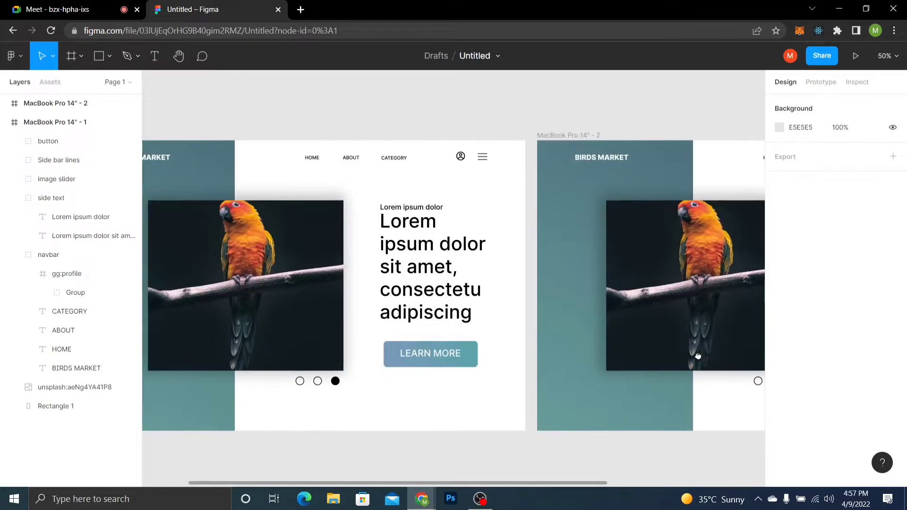
pyautogui.click(452, 361)
pyautogui.click(445, 389)
pyautogui.hscroll(5, 512, 272)
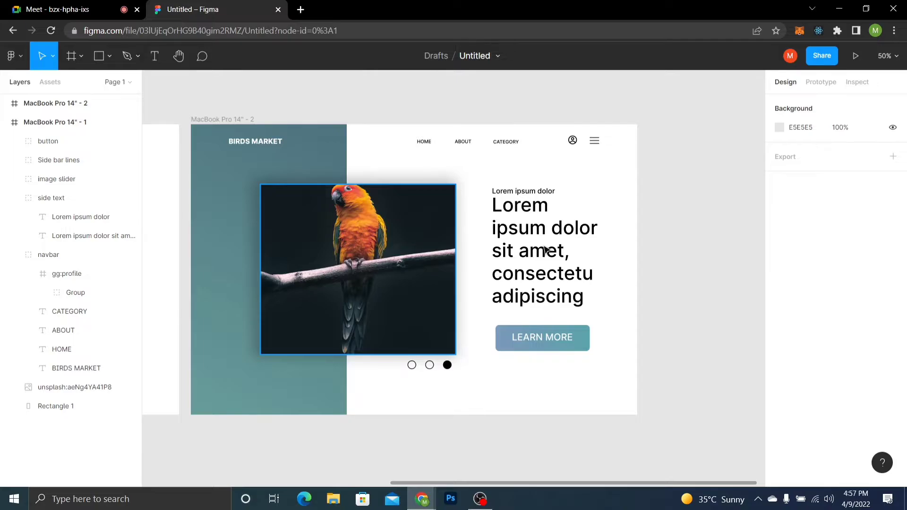
pyautogui.click(581, 342)
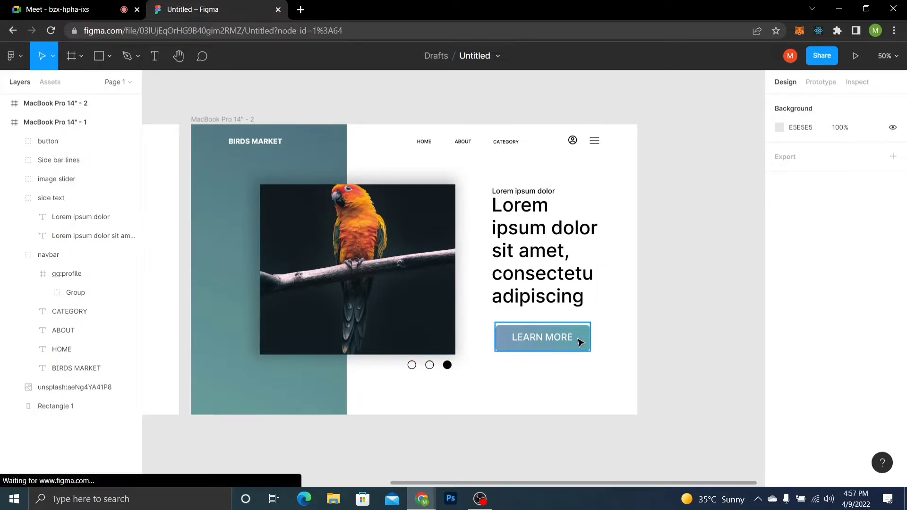
pyautogui.press('Down')
pyautogui.press('Down')
pyautogui.press('Down')
pyautogui.press('Down')
pyautogui.press('Down')
pyautogui.press('Down')
pyautogui.press('Down')
pyautogui.press('Down')
pyautogui.press('Down')
pyautogui.press('Down')
pyautogui.press('Down')
pyautogui.press('Down')
pyautogui.press('Down')
pyautogui.press('Down')
pyautogui.press('Down')
pyautogui.press('Down')
pyautogui.press('Down')
pyautogui.press('Down')
pyautogui.press('Down')
pyautogui.press('Down')
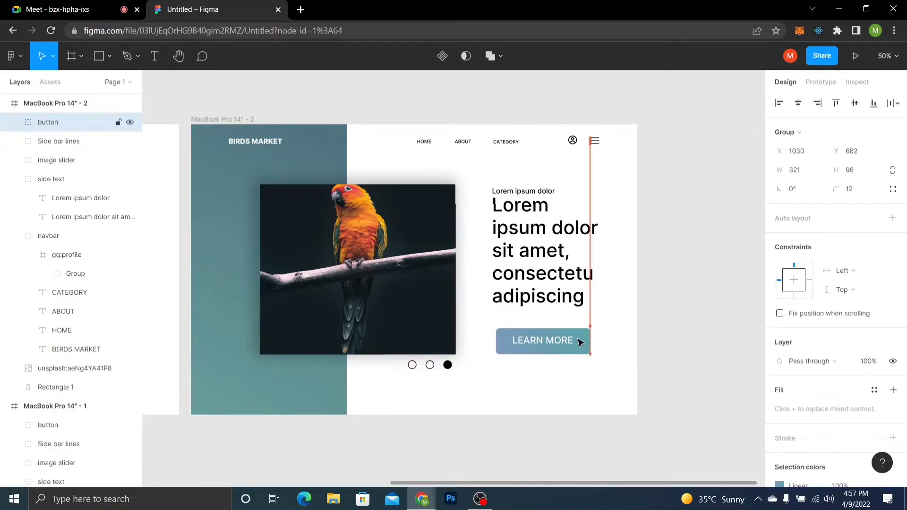
pyautogui.press('Down')
pyautogui.press('Down')
pyautogui.press('Down')
pyautogui.press('Down')
pyautogui.press('Down')
pyautogui.press('Down')
pyautogui.press('Down')
pyautogui.press('Down')
pyautogui.press('Down')
pyautogui.press('Down')
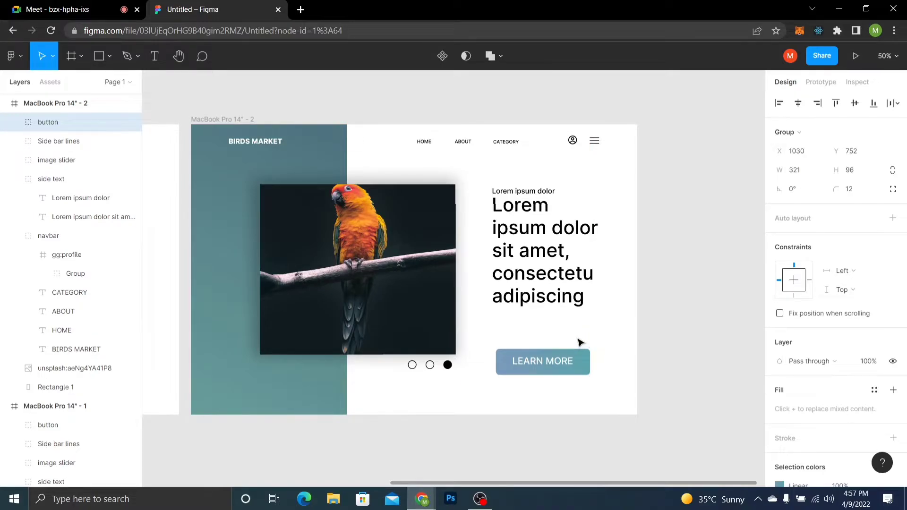
pyautogui.click(658, 312)
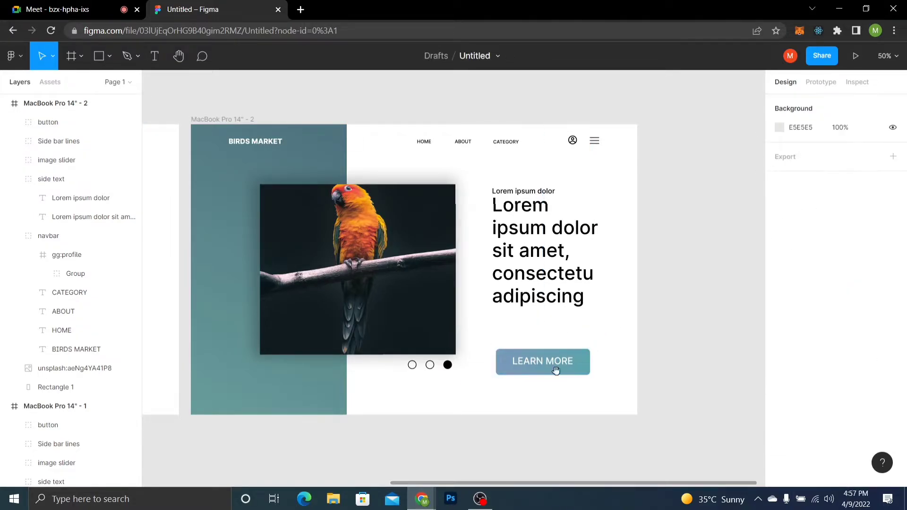
# Add a prototype connection from the LEARN MORE button group in MacBook Pro 14" - 1 to the MacBook Pro 14" - 2 frame
pyautogui.moveTo(402, 328); pyautogui.dragTo(630, 312)
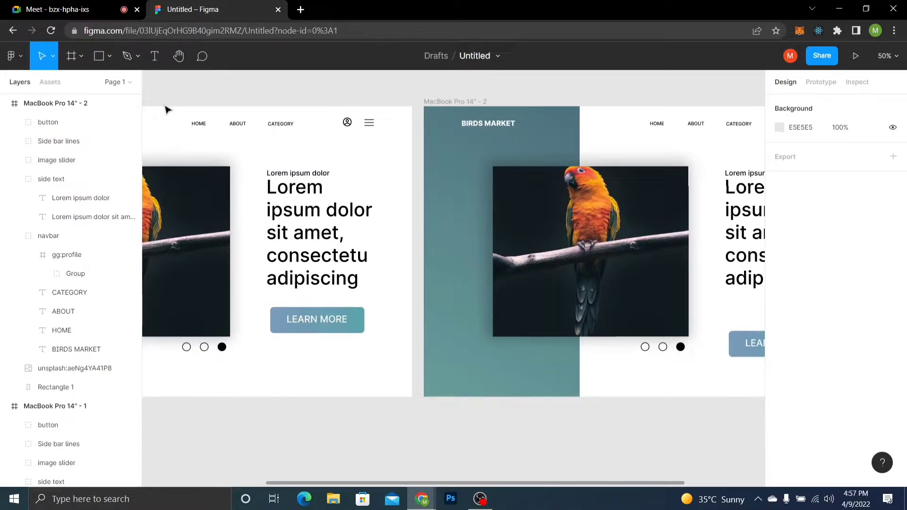
pyautogui.moveTo(164, 110); pyautogui.dragTo(409, 131)
pyautogui.click(237, 128)
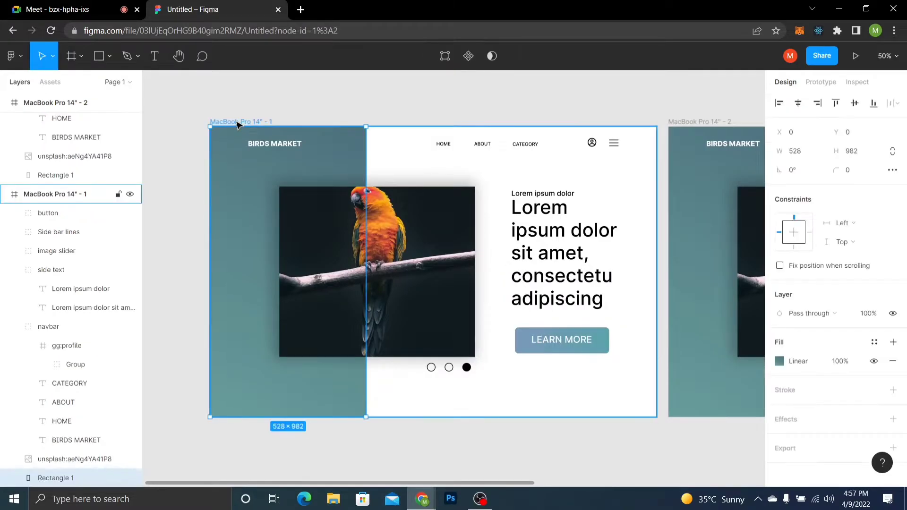
pyautogui.click(237, 123)
pyautogui.moveTo(617, 175); pyautogui.dragTo(316, 162)
pyautogui.click(811, 86)
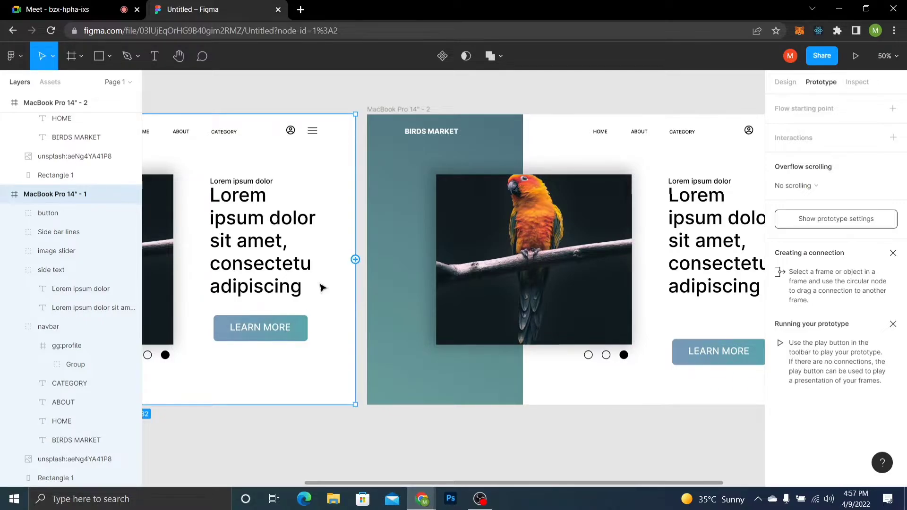
pyautogui.click(305, 330)
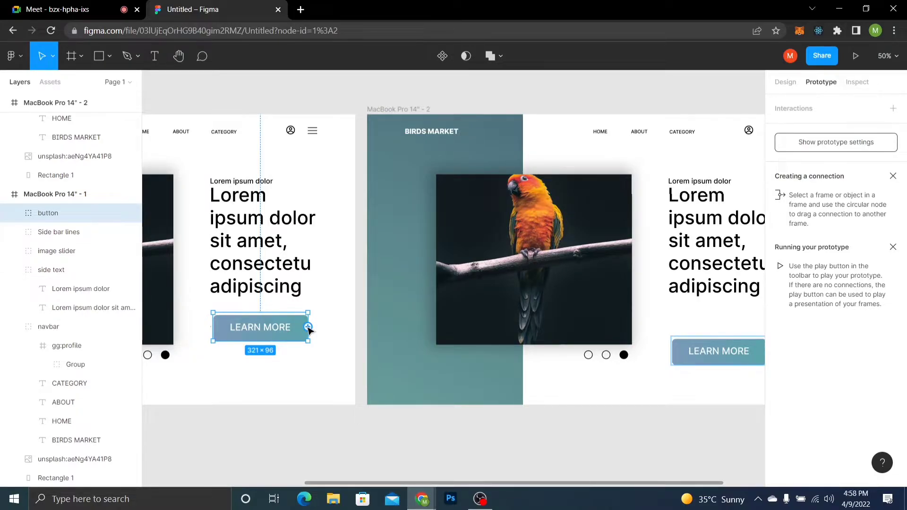
pyautogui.moveTo(308, 327); pyautogui.dragTo(425, 337)
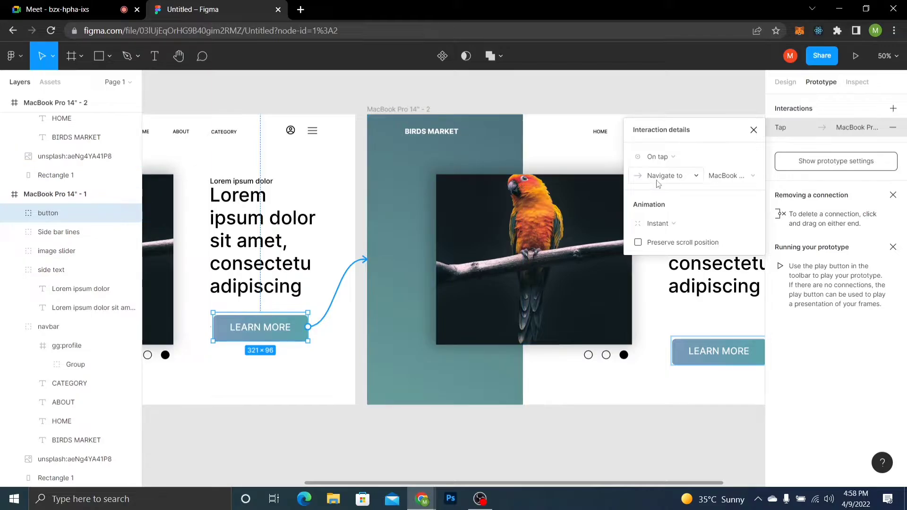
# Set the LEARN MORE button's interaction trigger to While hovering and its animation to Smart animate
pyautogui.click(662, 160)
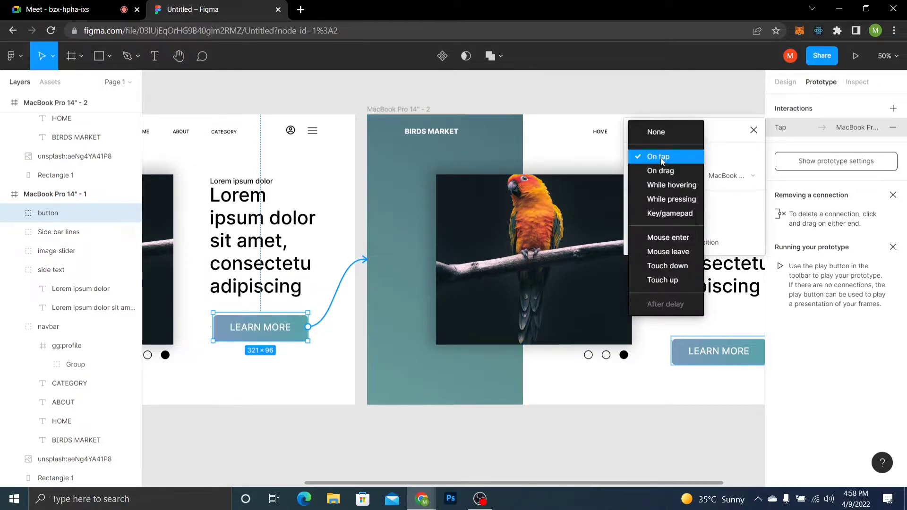
pyautogui.click(673, 185)
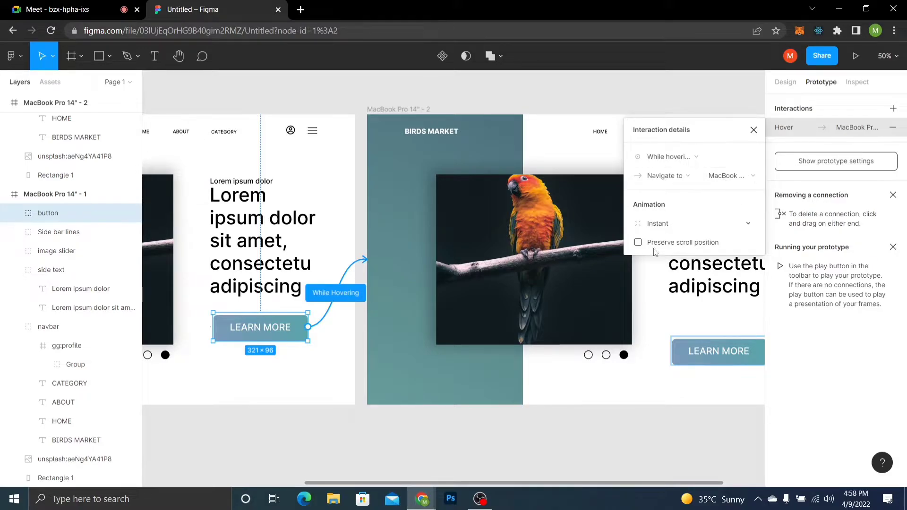
pyautogui.click(655, 224)
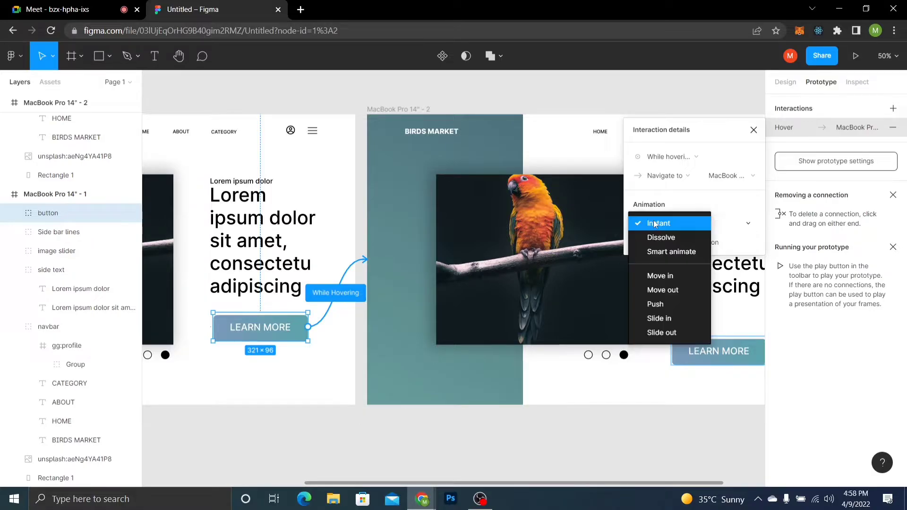
pyautogui.click(682, 251)
pyautogui.click(679, 244)
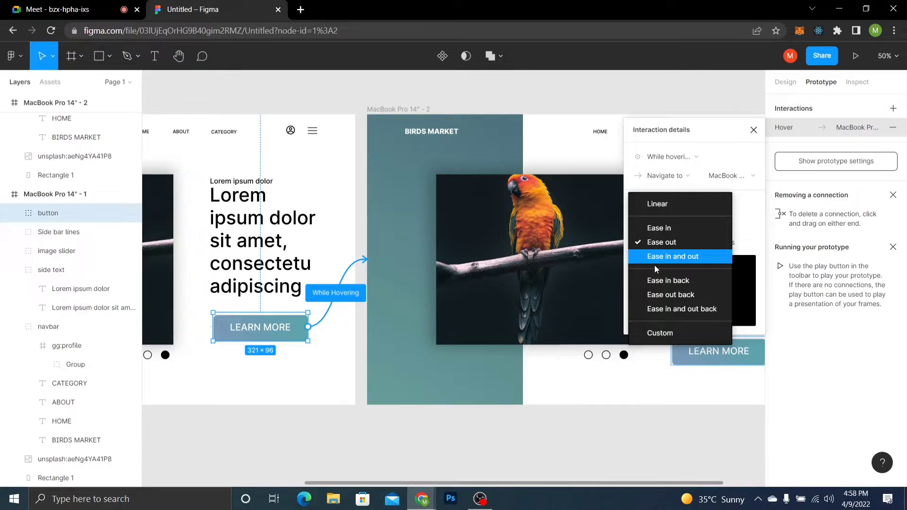
# Switch to the Google Meet call, toggle the microphone and return to the Figma file
pyautogui.click(811, 502)
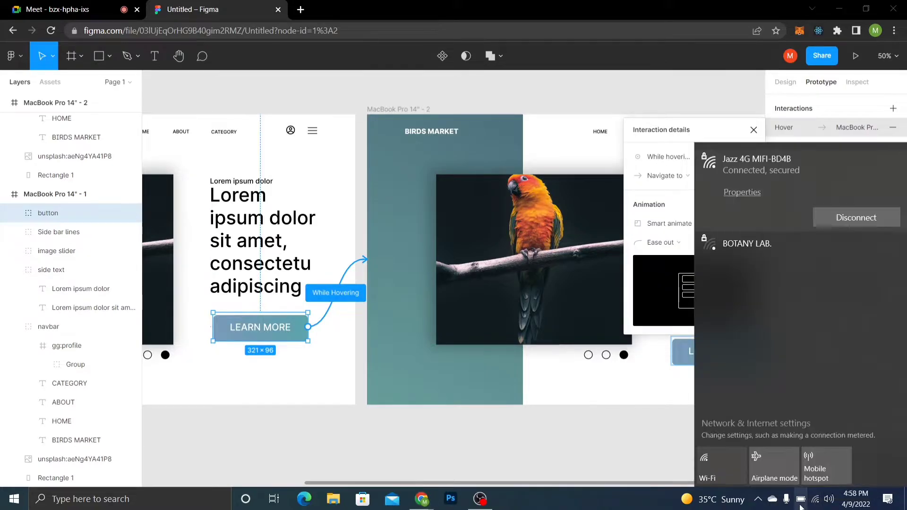
pyautogui.click(802, 505)
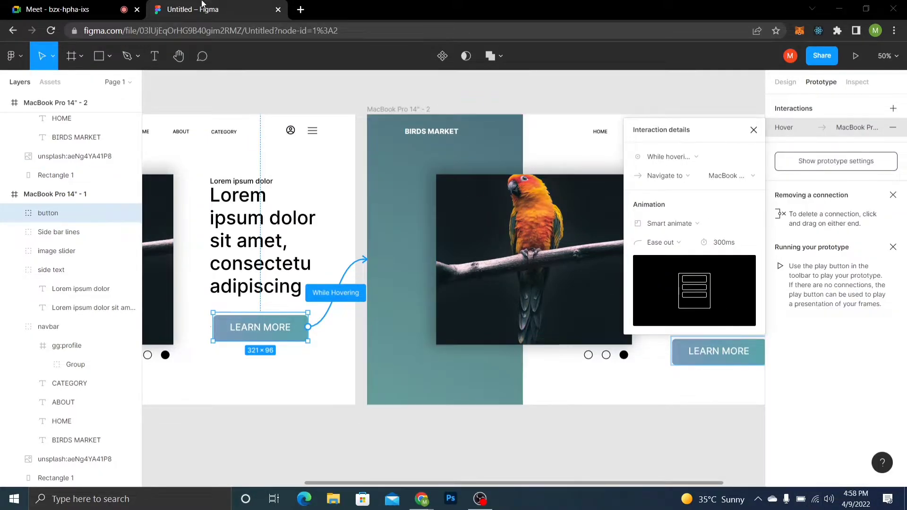
pyautogui.click(96, 6)
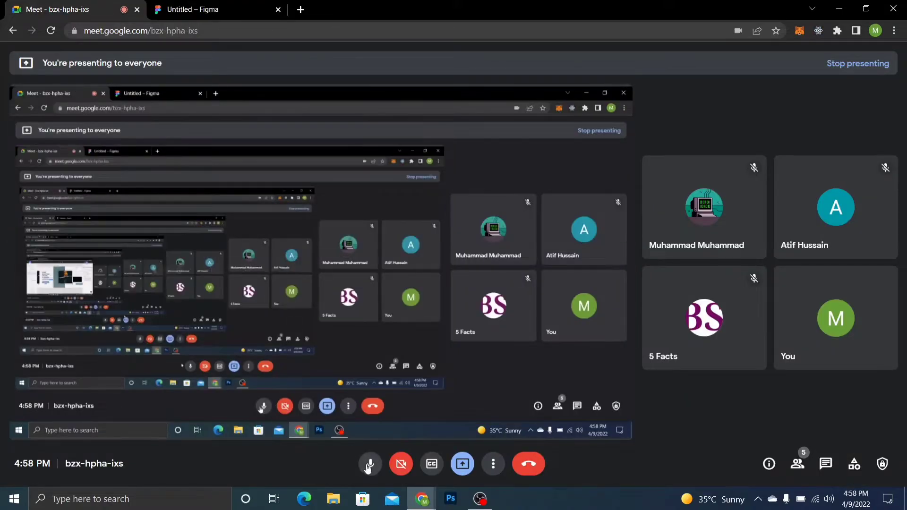
pyautogui.click(369, 466)
pyautogui.click(370, 465)
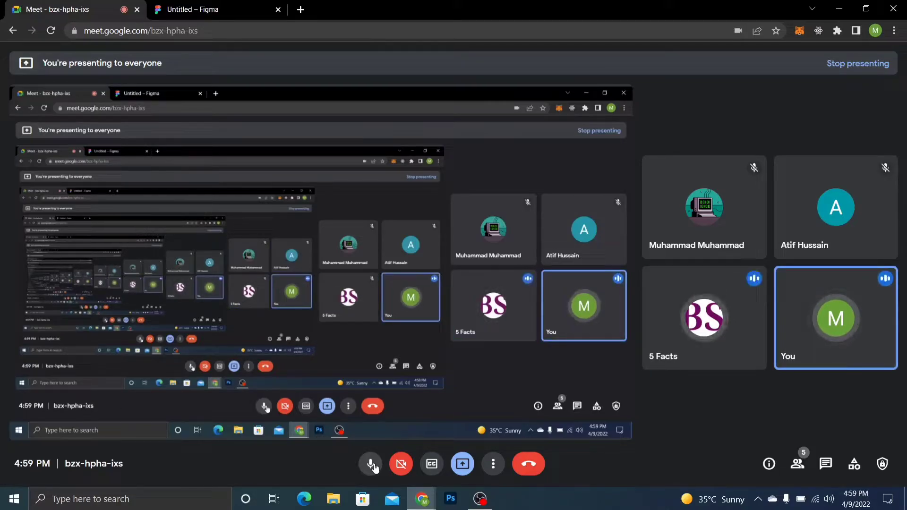
pyautogui.click(221, 5)
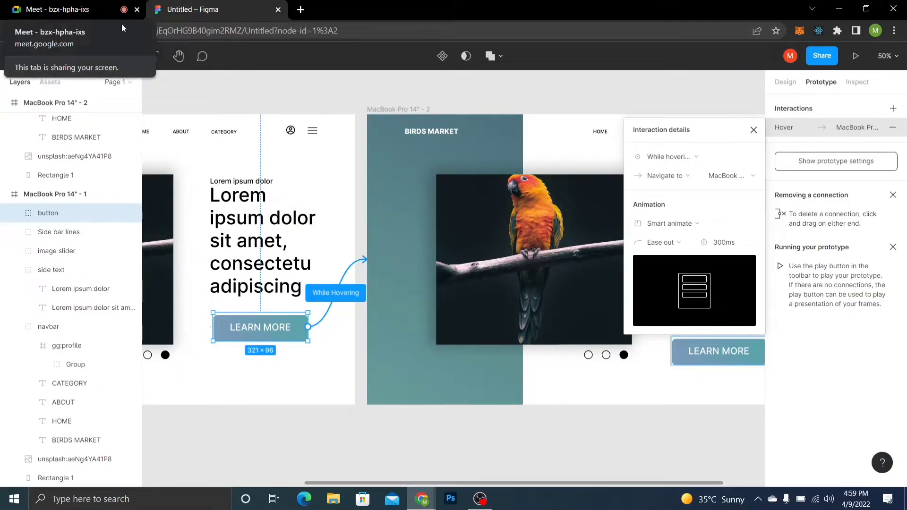
# Set the easing of the LEARN MORE button's While hovering interaction to Ease in and out
pyautogui.click(298, 97)
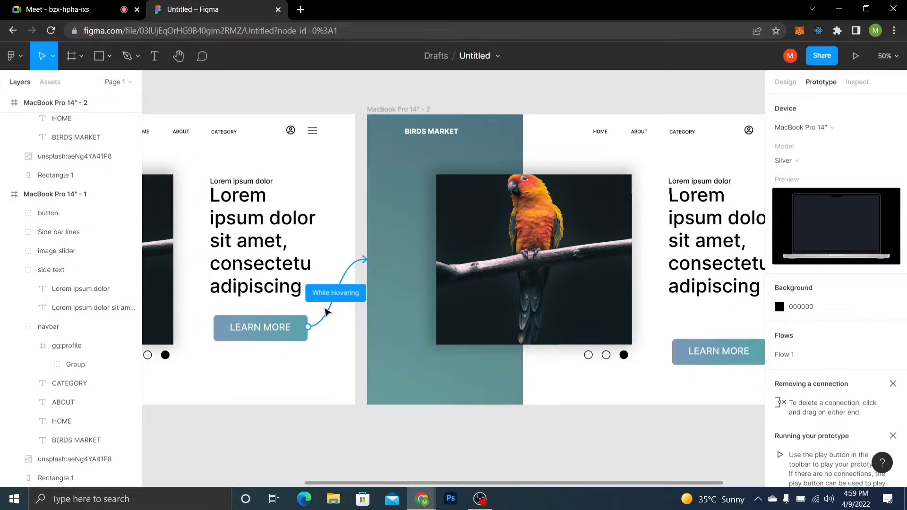
pyautogui.click(336, 296)
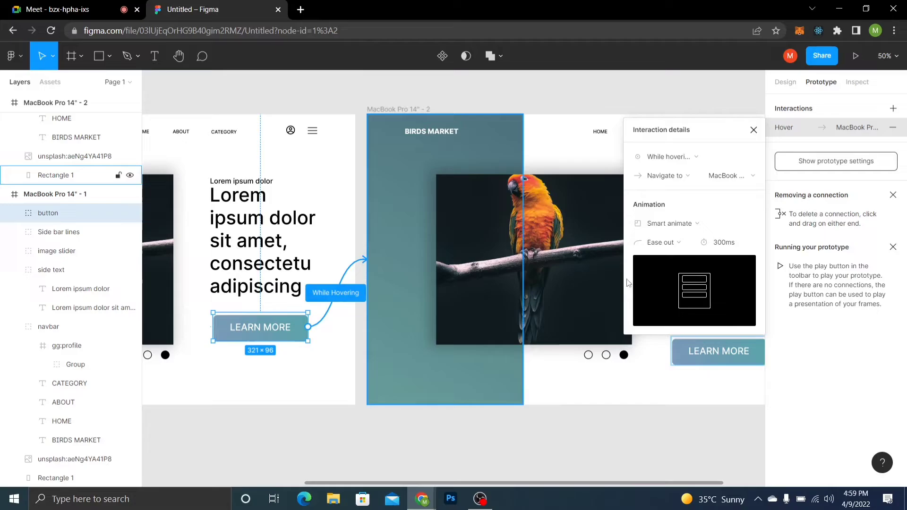
pyautogui.click(661, 242)
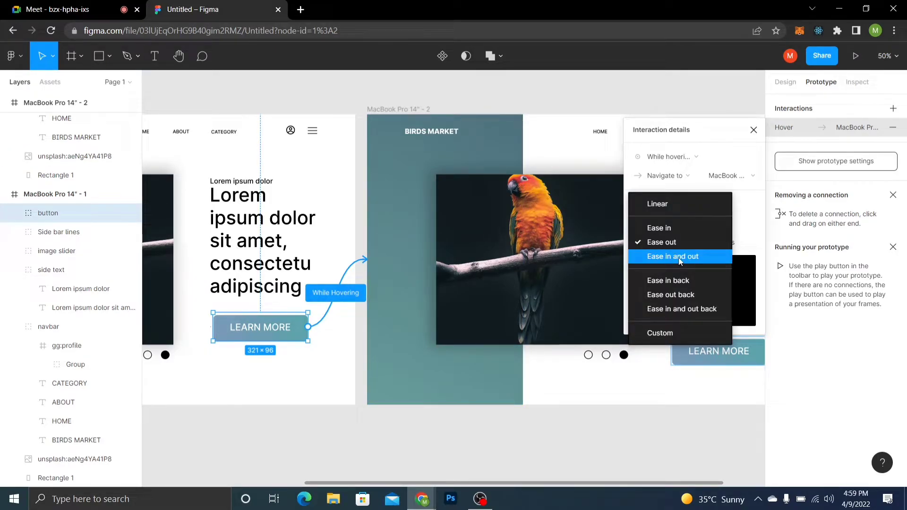
pyautogui.click(678, 257)
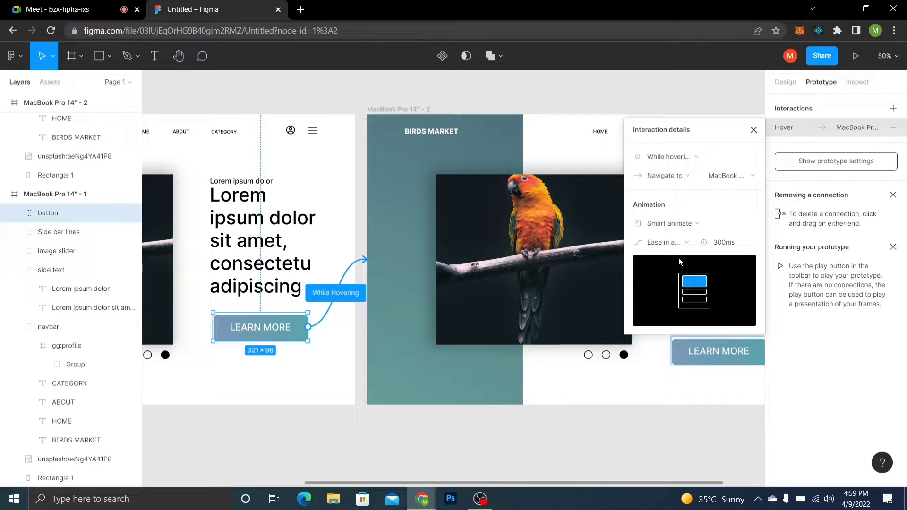
pyautogui.click(676, 242)
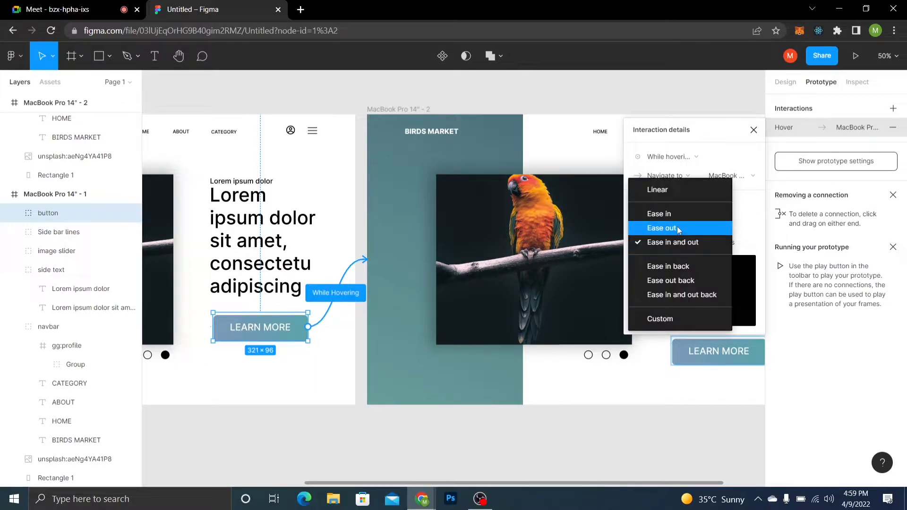
pyautogui.click(751, 213)
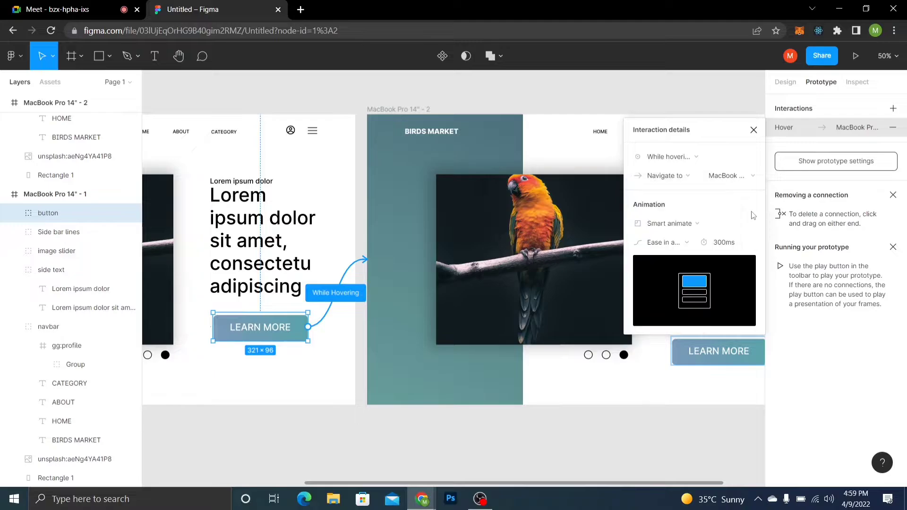
# Set the duration of the LEARN MORE button's Smart animate transition to 500ms and close the interaction details
pyautogui.moveTo(703, 128); pyautogui.dragTo(686, 99)
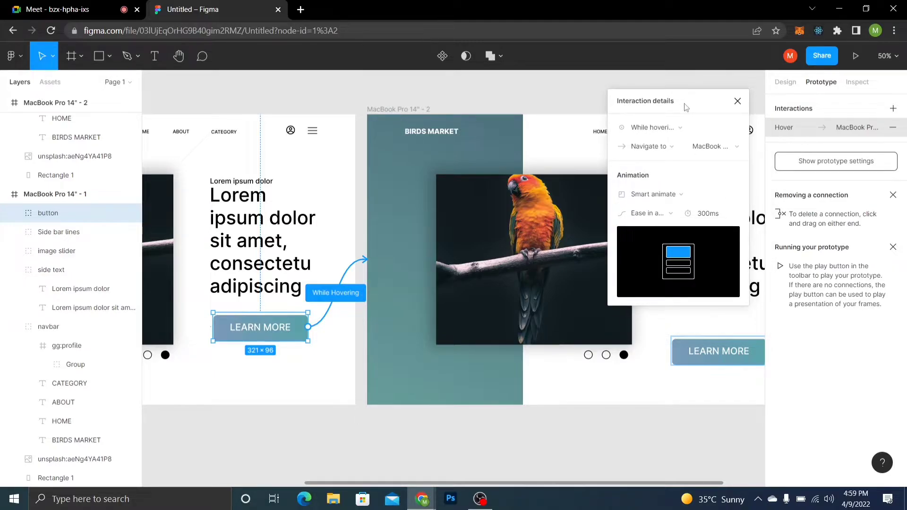
pyautogui.click(702, 221)
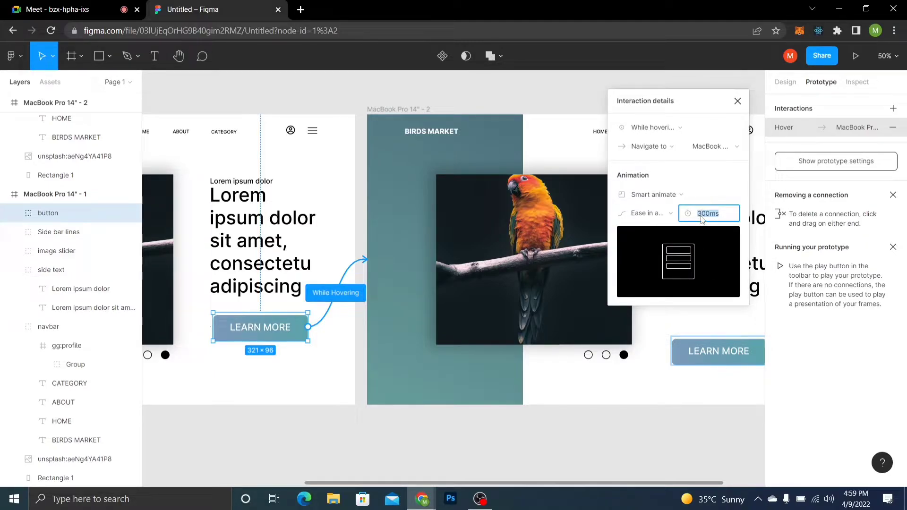
pyautogui.click(703, 218)
pyautogui.press('BackSpace')
pyautogui.write('5')
pyautogui.click(738, 100)
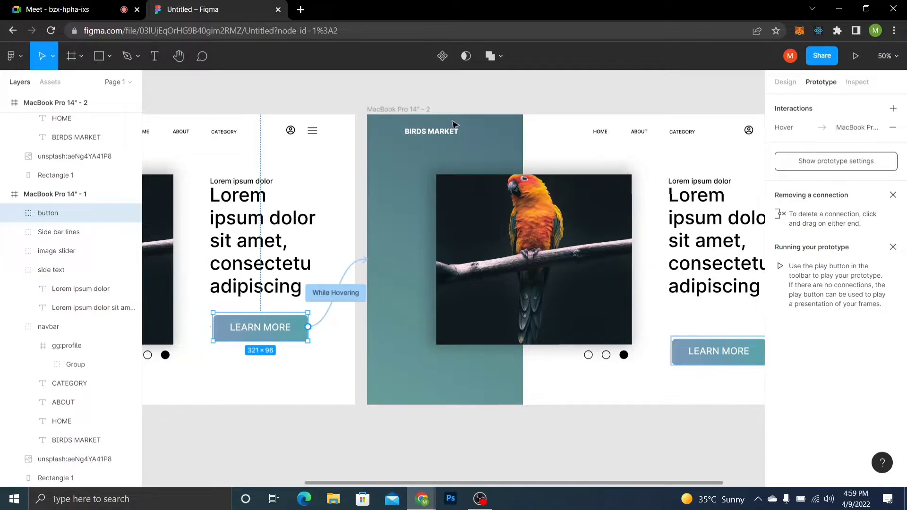
# Run the prototype and test the LEARN MORE button's hover transition, checking back against the design file
pyautogui.click(855, 55)
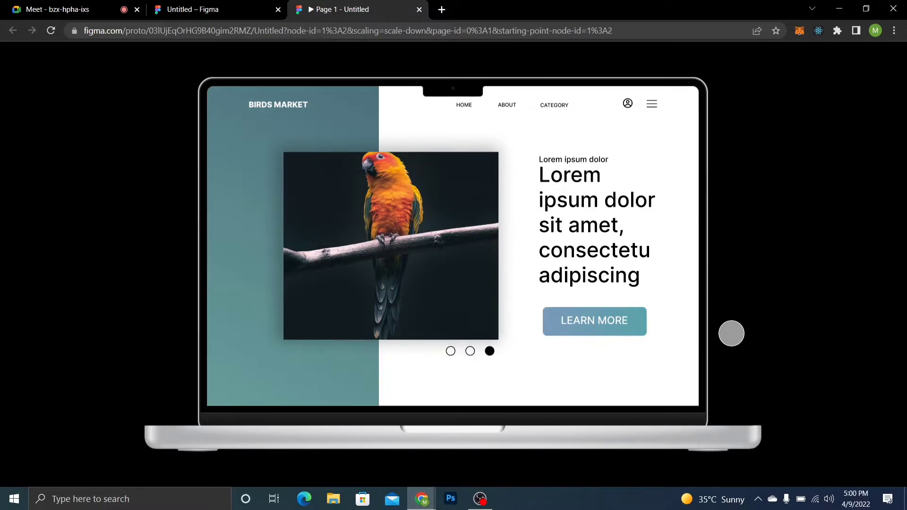
pyautogui.hotkey('ctrl', 'shift', 'Tab')
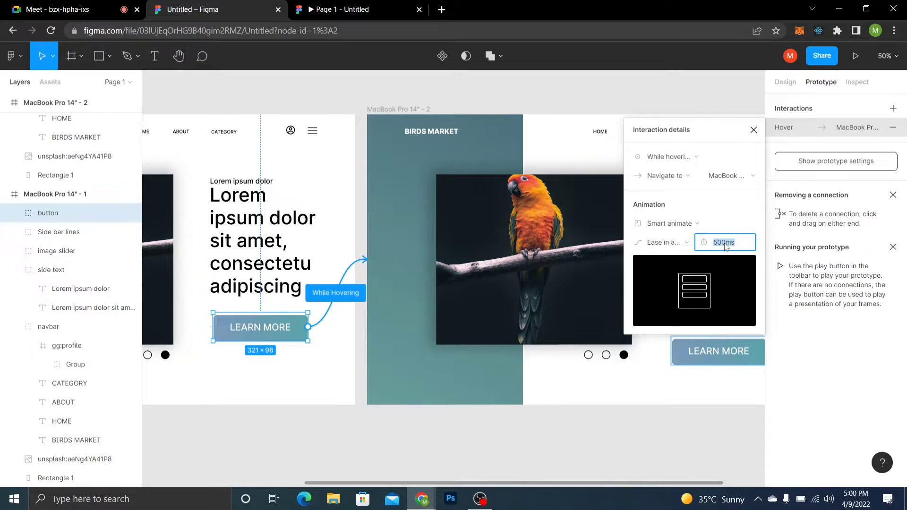
pyautogui.hotkey('ctrl', 'Tab')
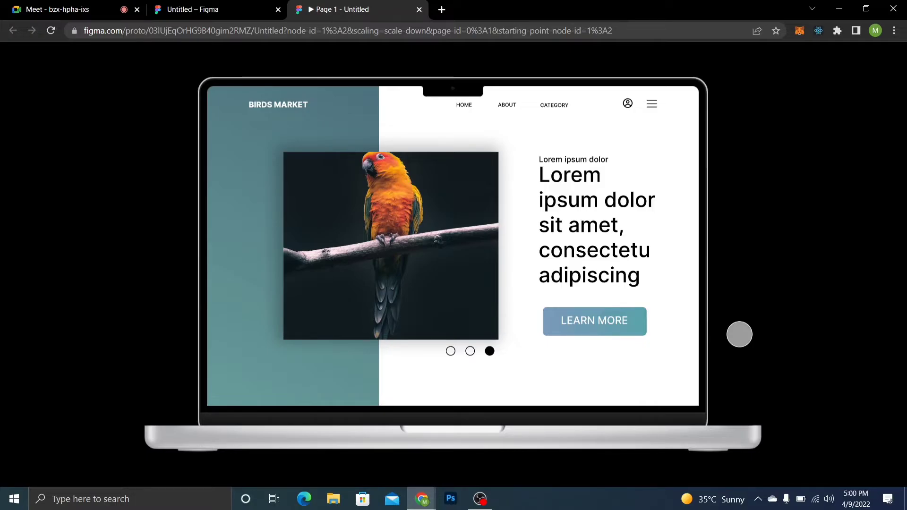
pyautogui.hotkey('ctrl', 'shift', 'Tab')
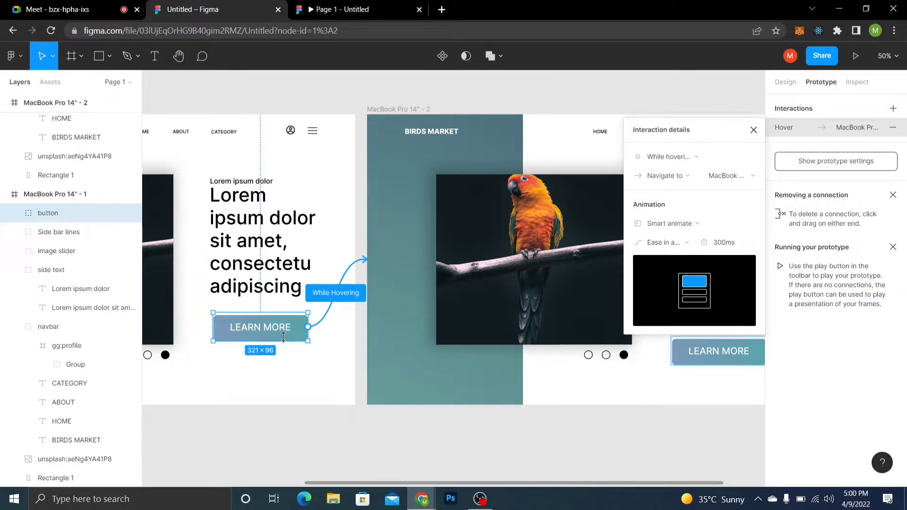
pyautogui.click(331, 9)
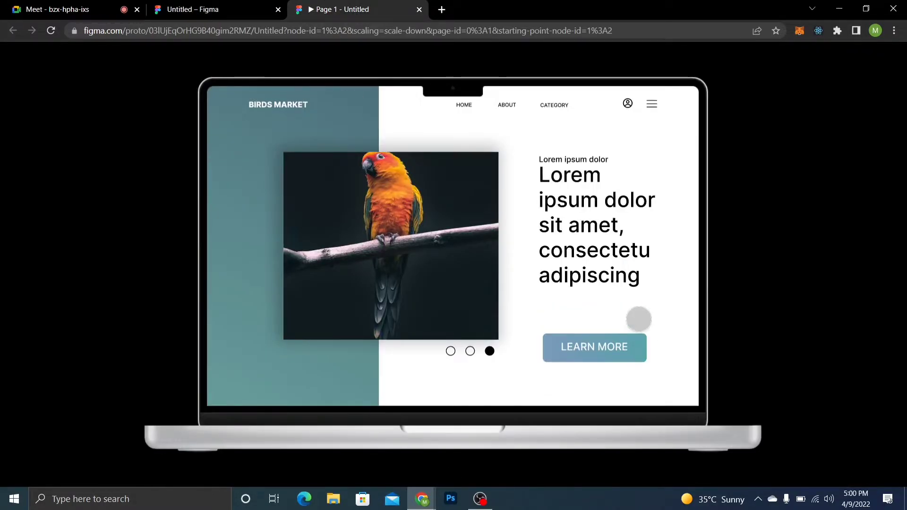
pyautogui.click(216, 4)
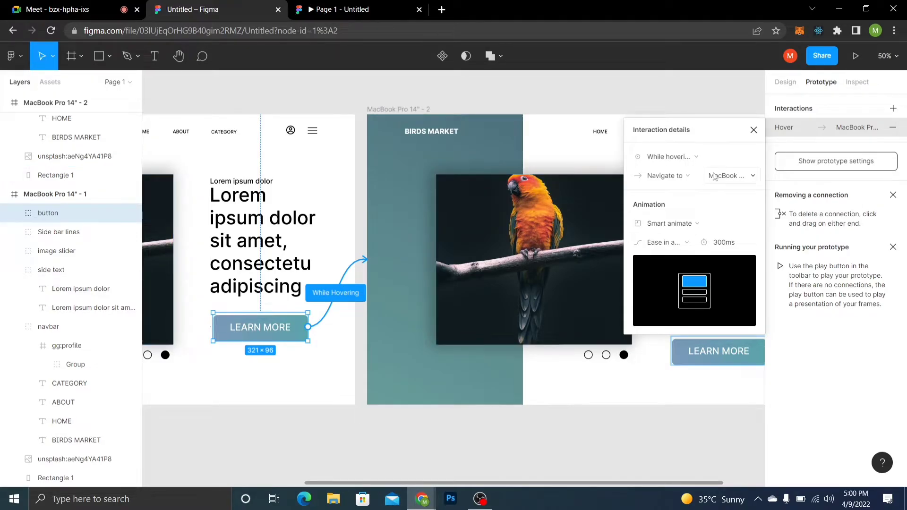
# Try moving the image slider dots in MacBook Pro 14" - 2 slightly down, compare with the running prototype and restore their position
pyautogui.click(754, 130)
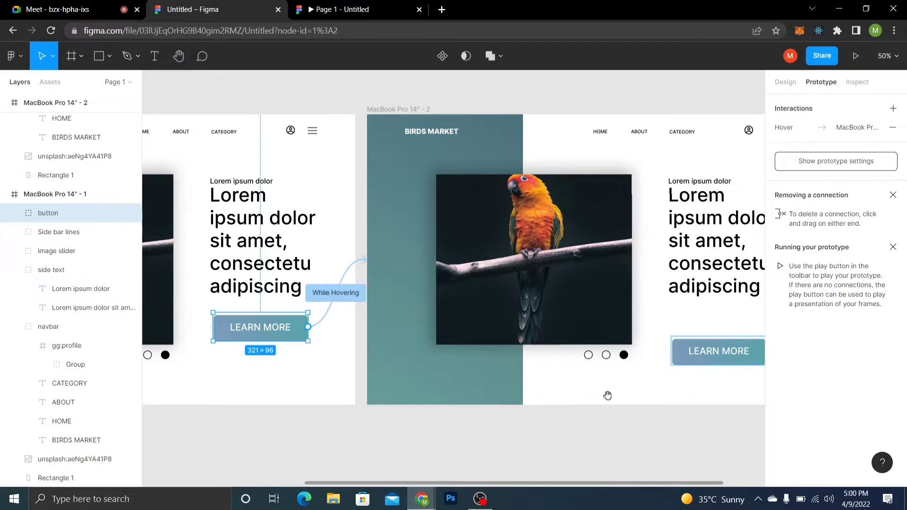
pyautogui.moveTo(607, 395); pyautogui.dragTo(558, 393)
pyautogui.click(552, 360)
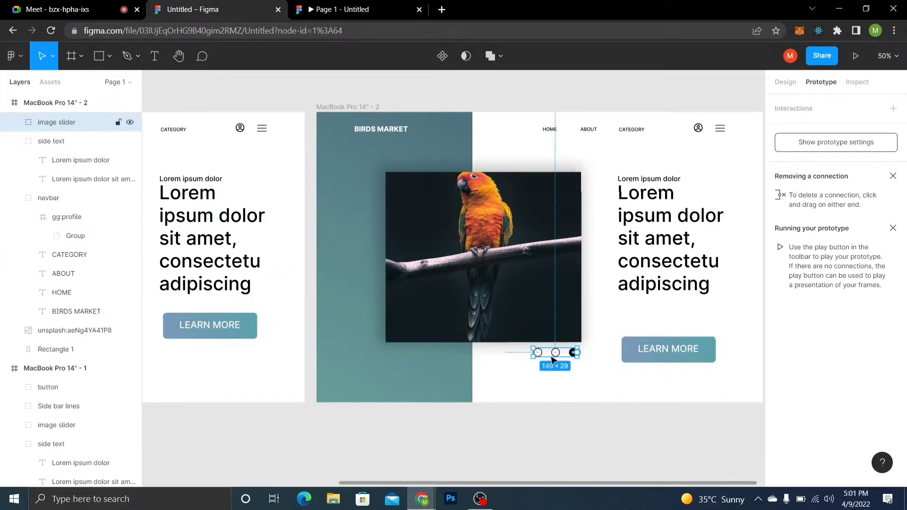
pyautogui.moveTo(551, 356); pyautogui.dragTo(552, 361)
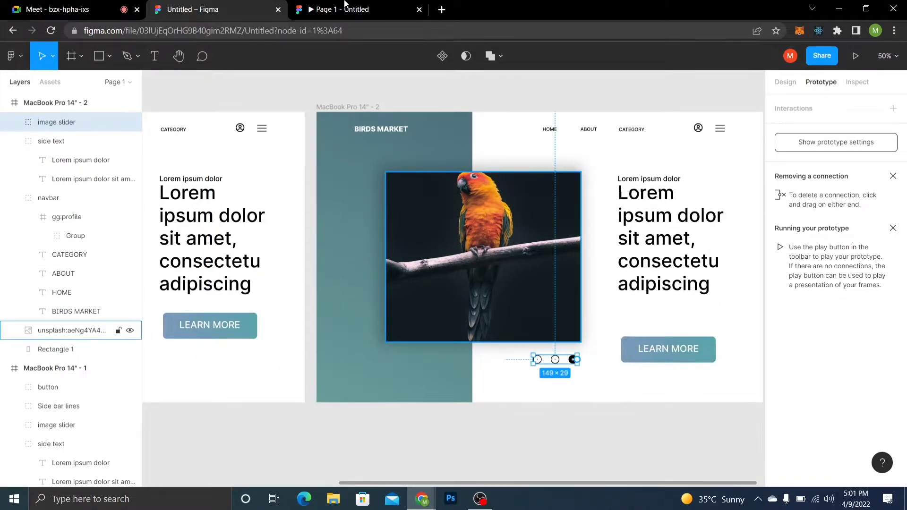
pyautogui.click(331, 9)
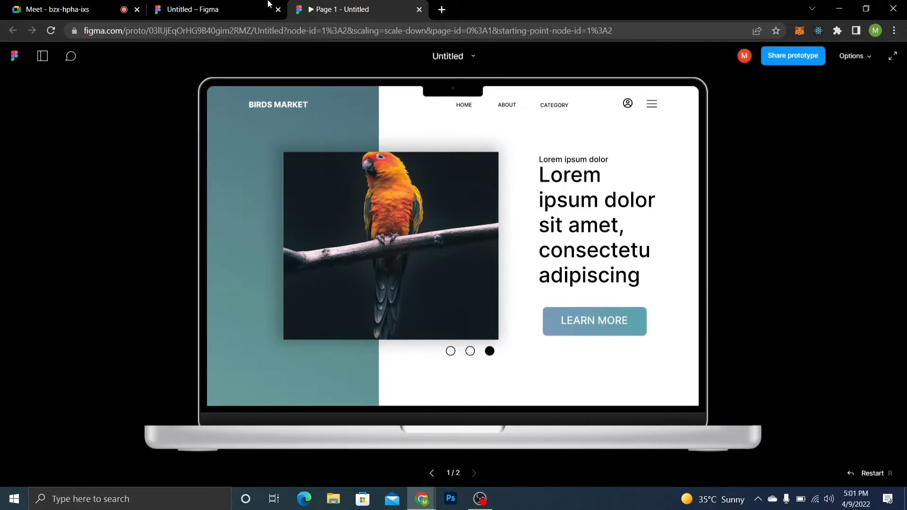
pyautogui.click(212, 9)
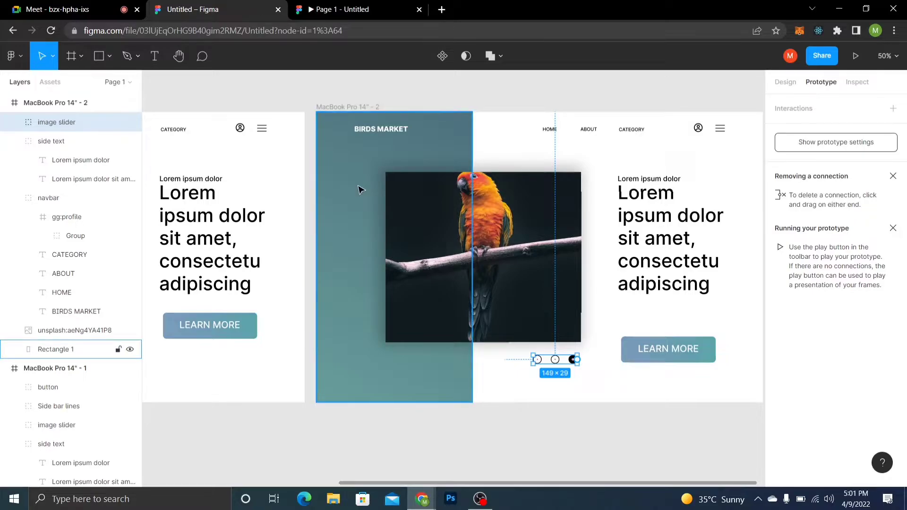
pyautogui.click(583, 384)
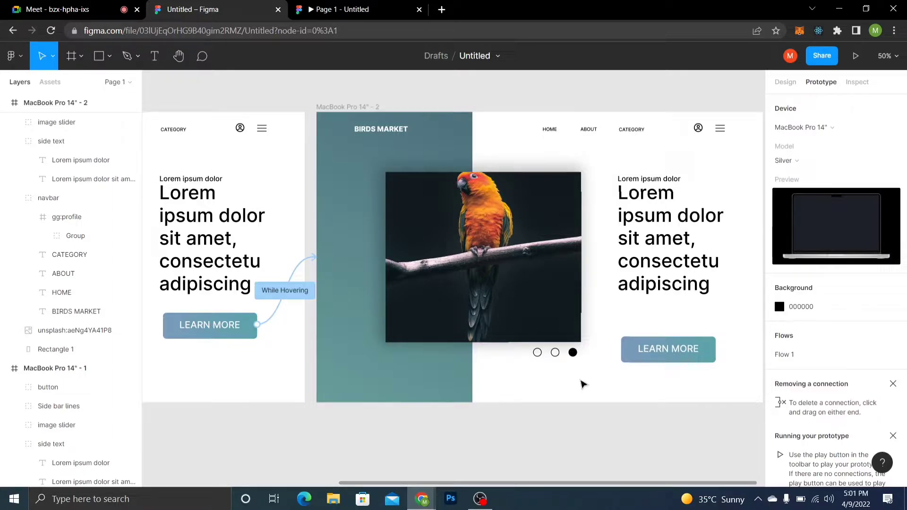
# Set the LEARN MORE hover interaction's animation duration to 600ms and test it in the running prototype
pyautogui.moveTo(635, 367); pyautogui.dragTo(421, 387)
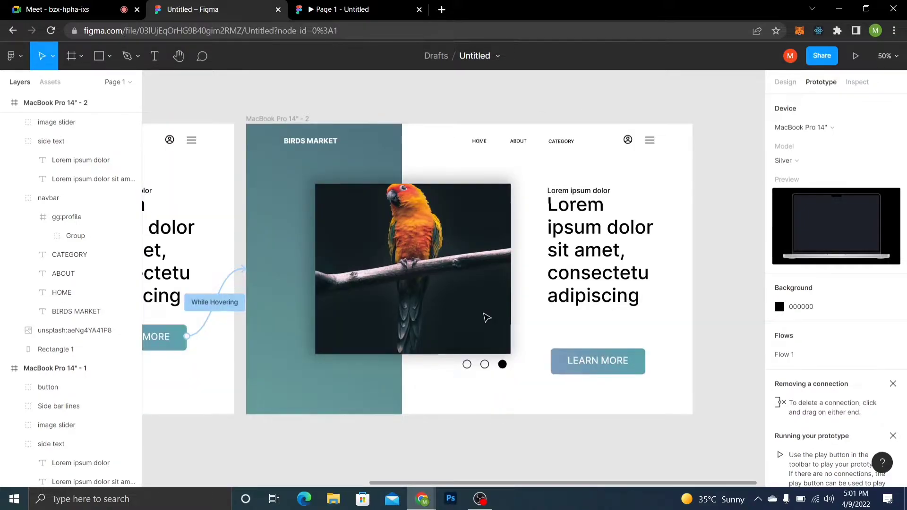
pyautogui.click(206, 308)
pyautogui.click(206, 308)
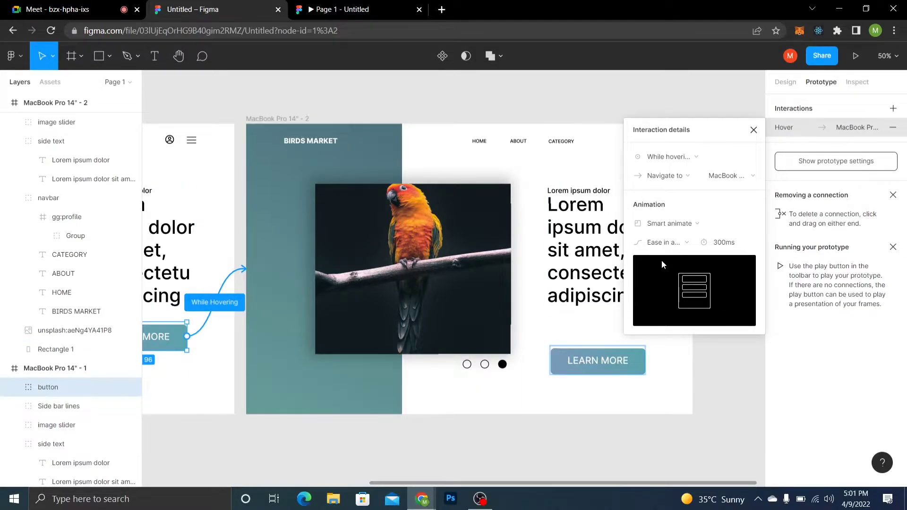
pyautogui.click(686, 244)
pyautogui.click(685, 246)
pyautogui.click(723, 243)
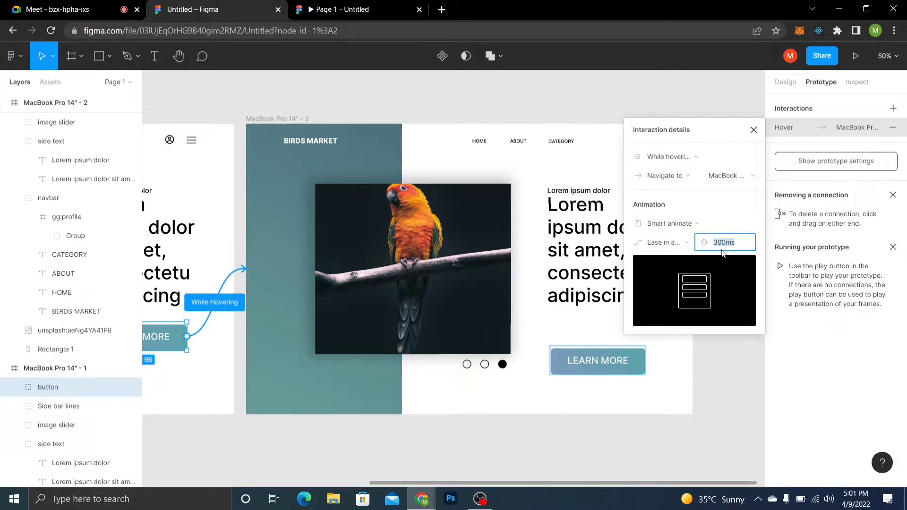
pyautogui.click(722, 245)
pyautogui.press('BackSpace')
pyautogui.write('6')
pyautogui.press('Return')
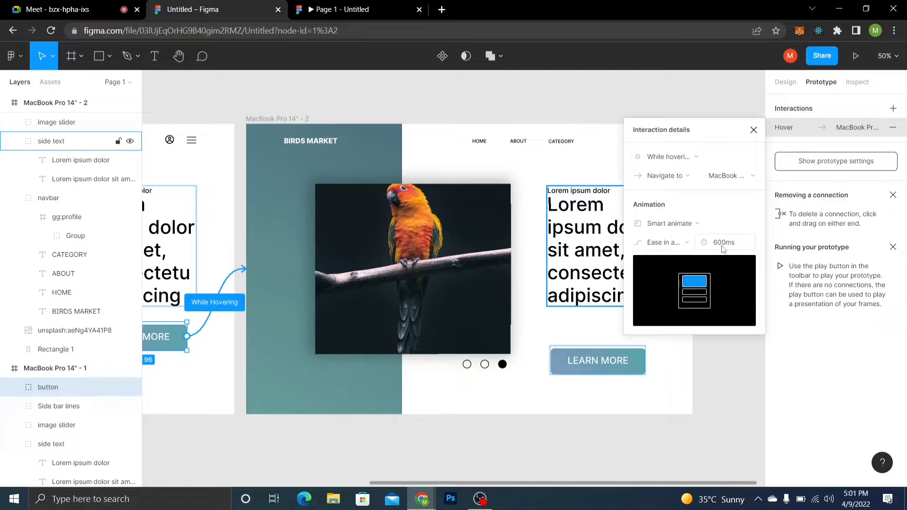
pyautogui.click(754, 130)
pyautogui.click(358, 10)
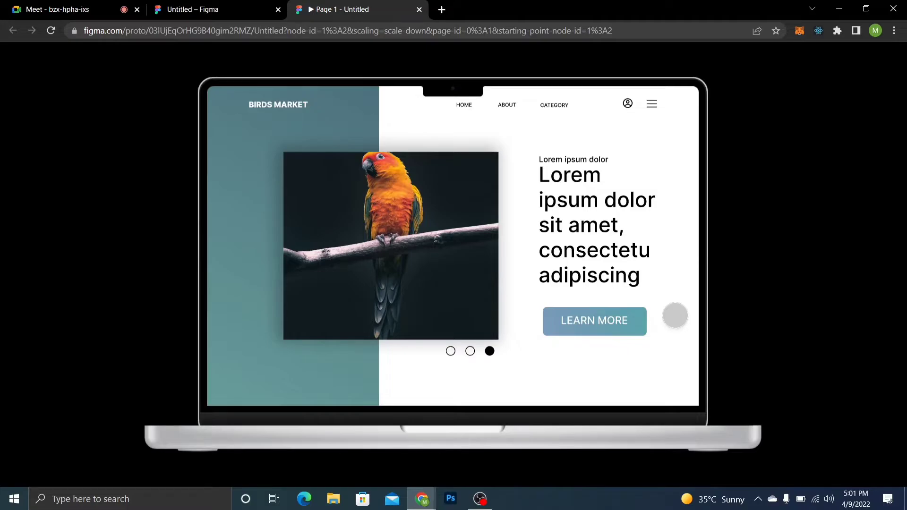
pyautogui.click(229, 7)
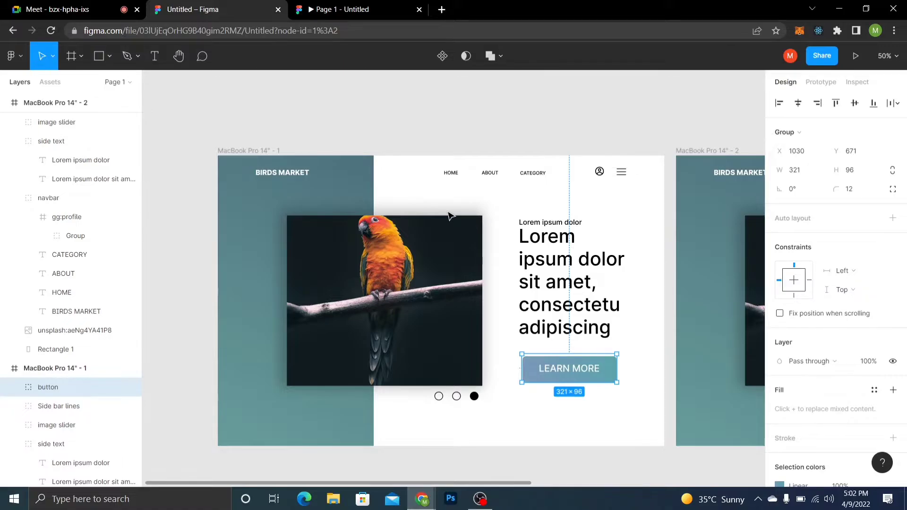
# Add a 1728 × 1117 MacBook Pro 16" frame, move it below the two landing page frames and delete it
pyautogui.scroll(-3, 449, 216)
pyautogui.hscroll(2, 449, 216)
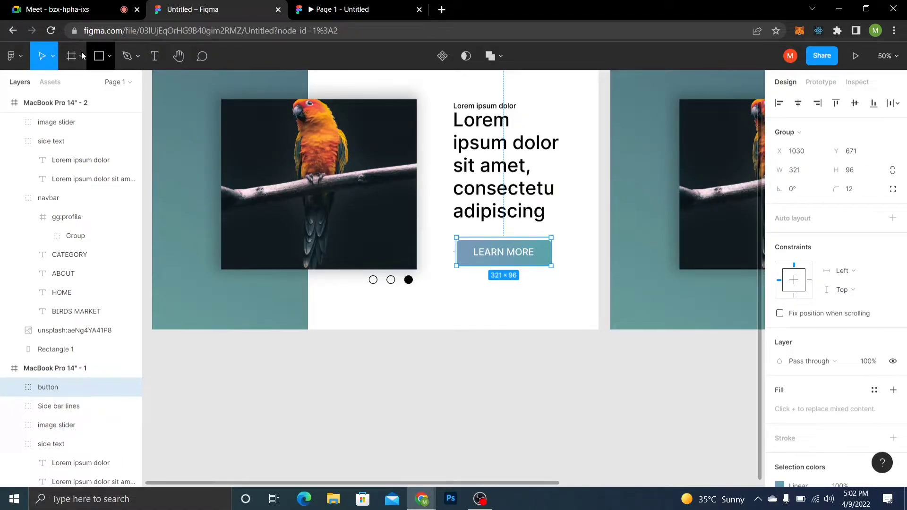
pyautogui.click(99, 56)
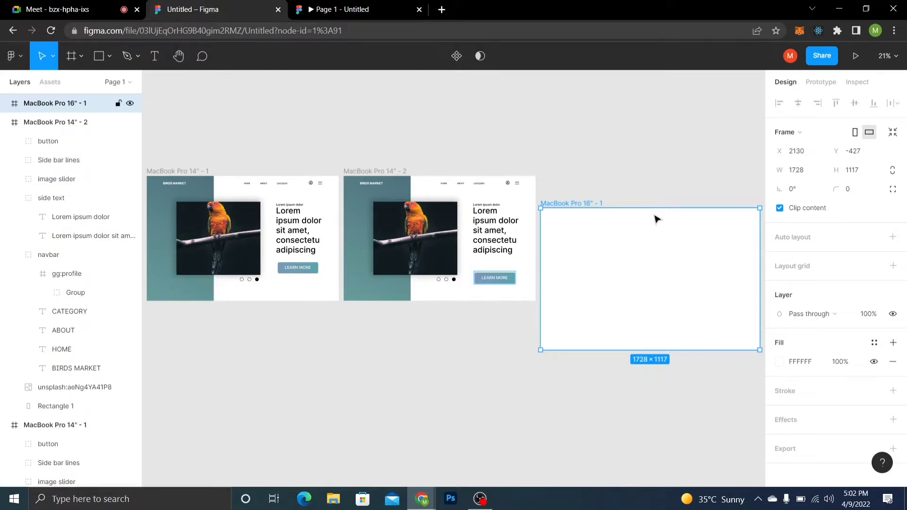
pyautogui.moveTo(654, 261); pyautogui.dragTo(751, 244)
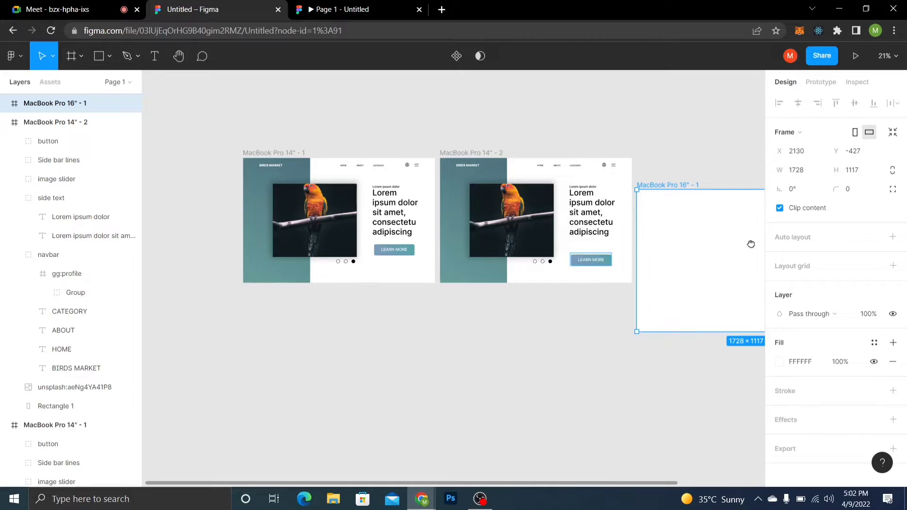
pyautogui.moveTo(693, 188); pyautogui.dragTo(362, 294)
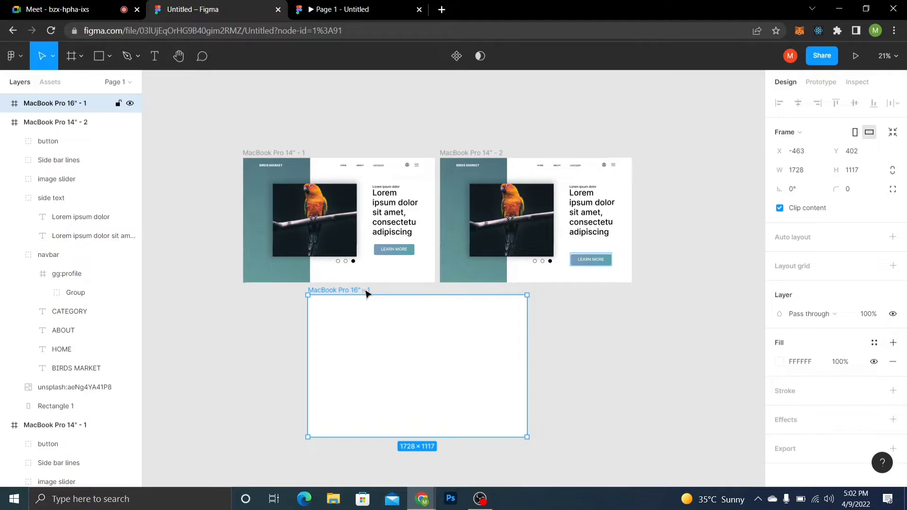
pyautogui.moveTo(414, 339); pyautogui.dragTo(340, 341)
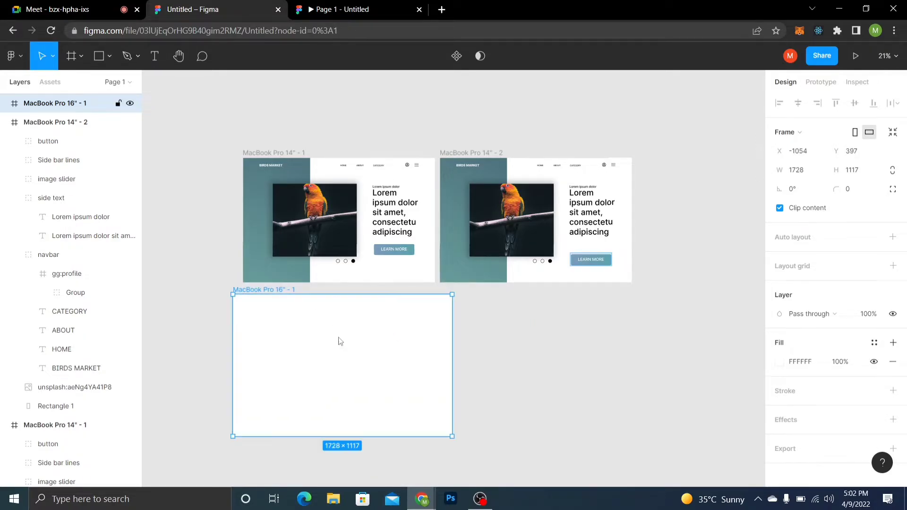
pyautogui.press('Delete')
# Draw a rectangle about 185 × 55 px in MacBook Pro 14" - 1's navbar, between the teal panel and HOME
pyautogui.hotkey('ctrl', '+')
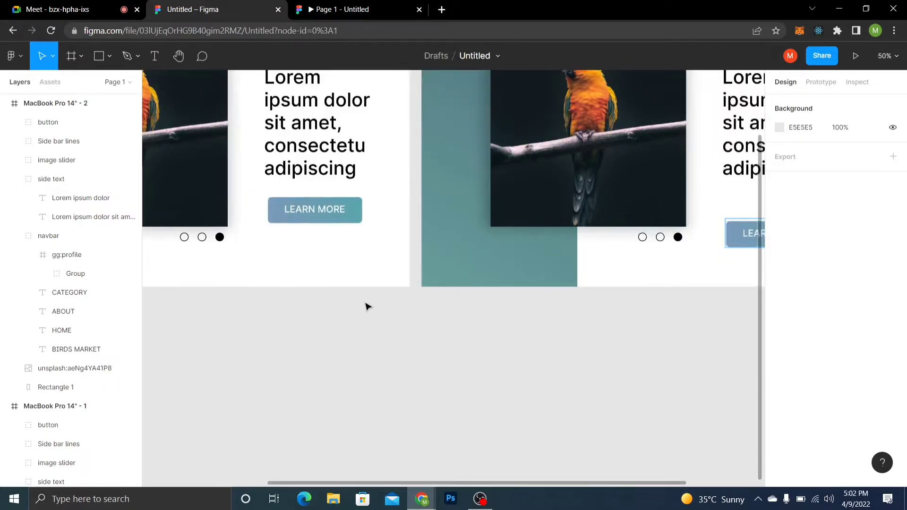
pyautogui.moveTo(220, 72); pyautogui.dragTo(486, 281)
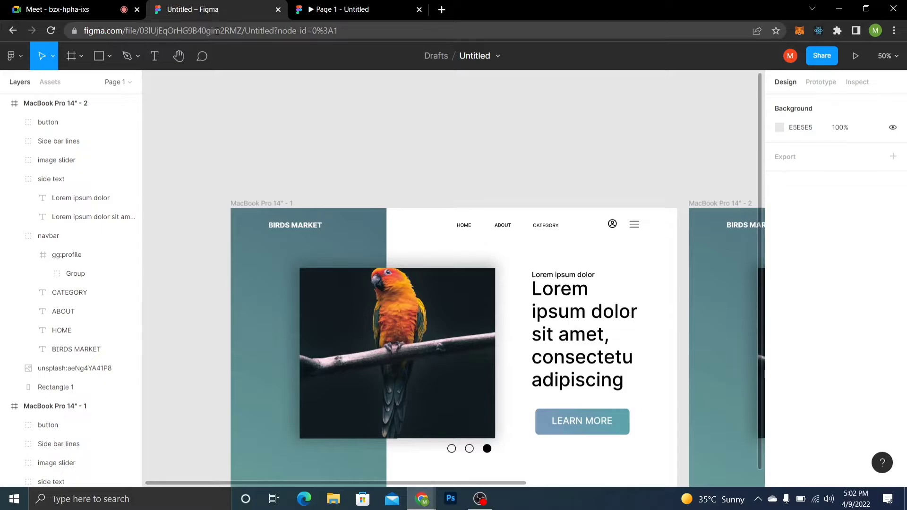
pyautogui.press('r')
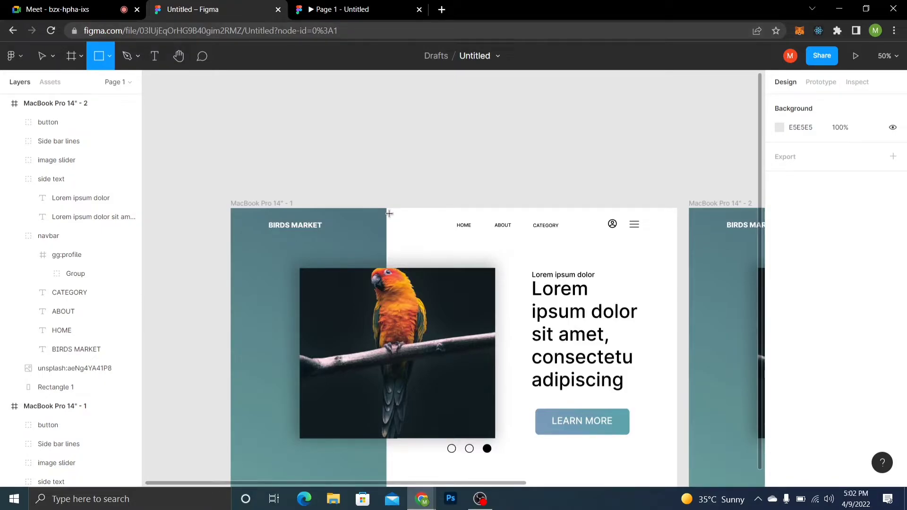
pyautogui.hotkey('shift', '0')
pyautogui.moveTo(343, 157); pyautogui.dragTo(433, 190)
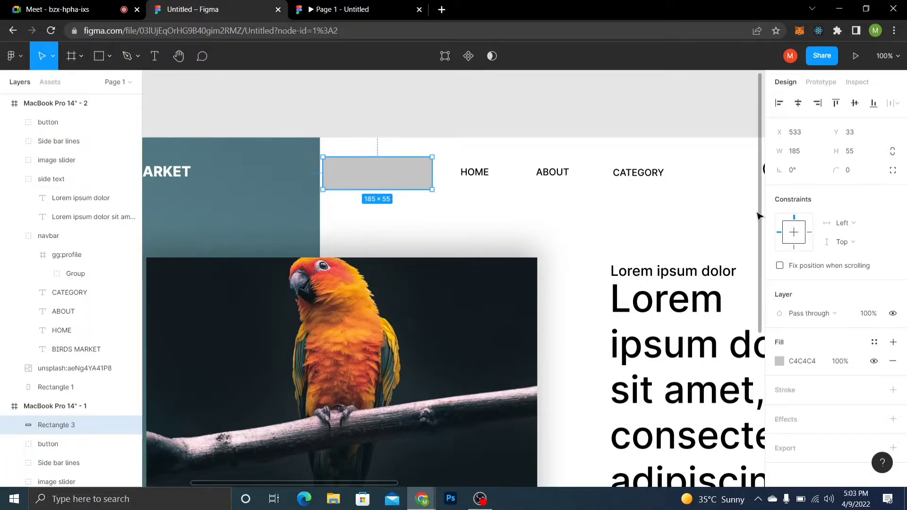
# Round the new navbar rectangle into a pill by setting its corner radius to 38
pyautogui.click(850, 171)
pyautogui.write('32')
pyautogui.press('Return')
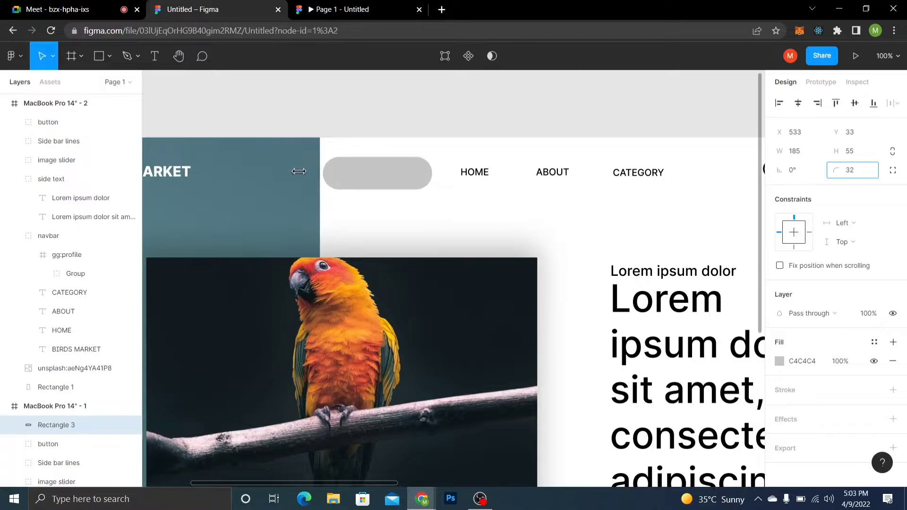
pyautogui.moveTo(299, 171); pyautogui.dragTo(367, 171)
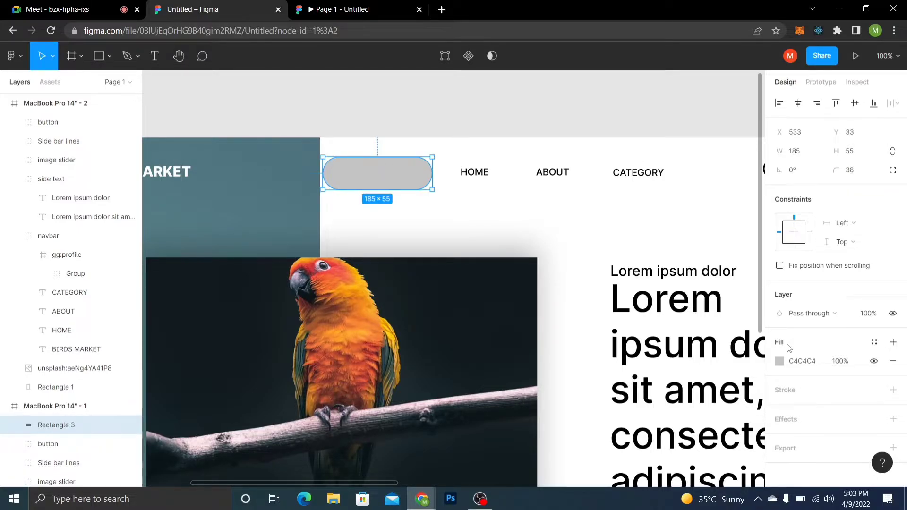
# Change the pill shape's solid fill to dark teal 1C666A
pyautogui.click(779, 361)
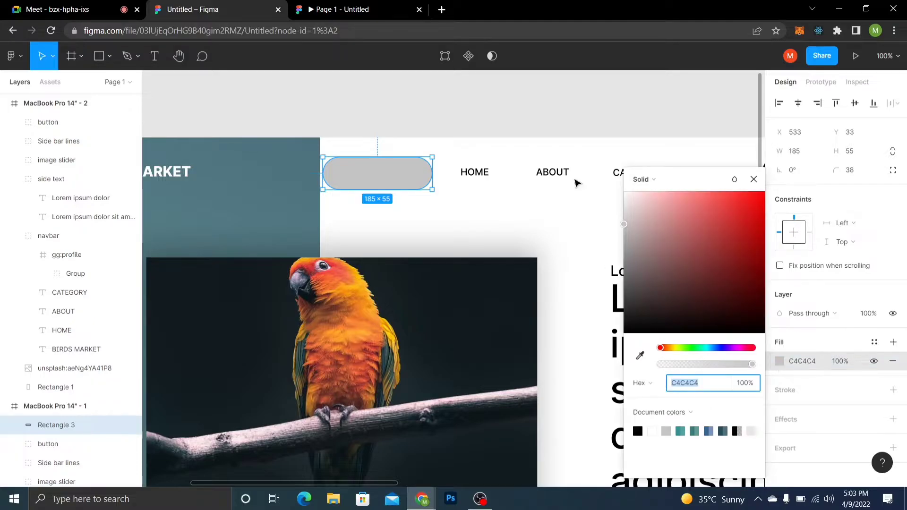
pyautogui.click(714, 350)
pyautogui.moveTo(717, 353); pyautogui.dragTo(708, 350)
pyautogui.moveTo(688, 272); pyautogui.dragTo(719, 231)
pyautogui.click(754, 180)
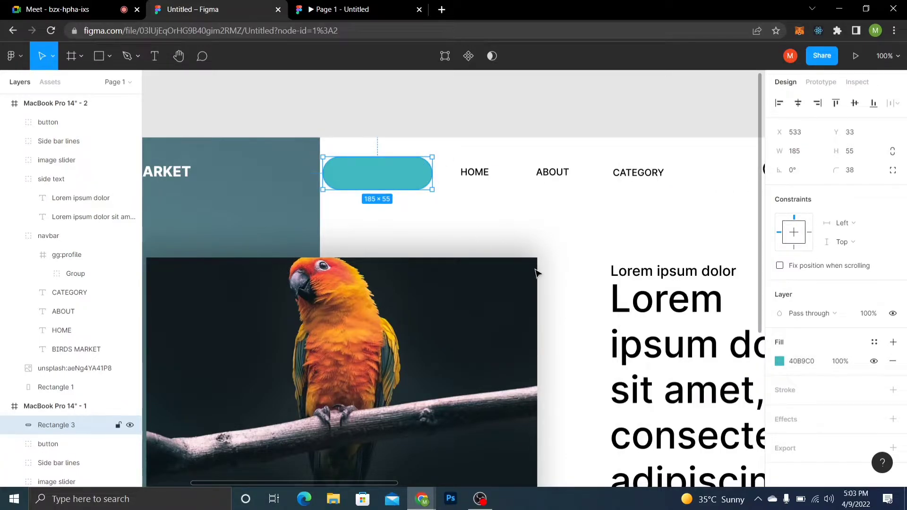
pyautogui.click(780, 361)
pyautogui.moveTo(728, 281); pyautogui.dragTo(729, 282)
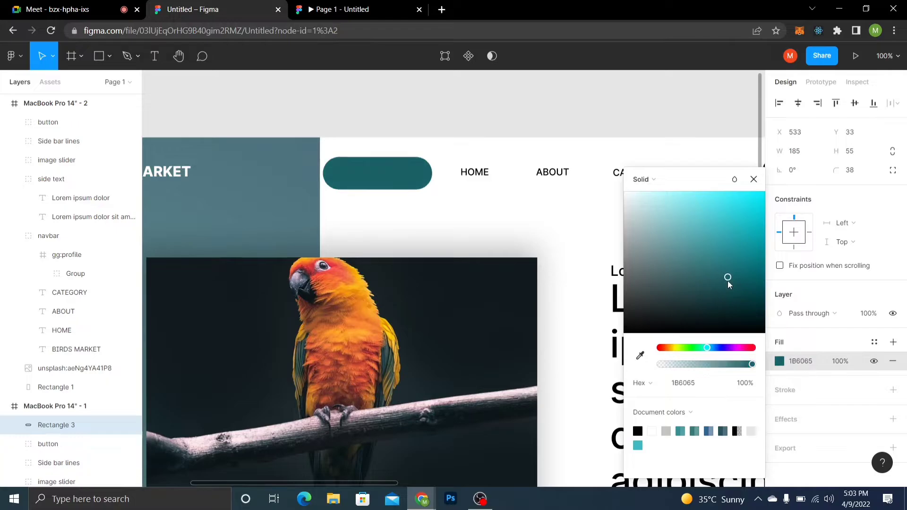
pyautogui.click(685, 133)
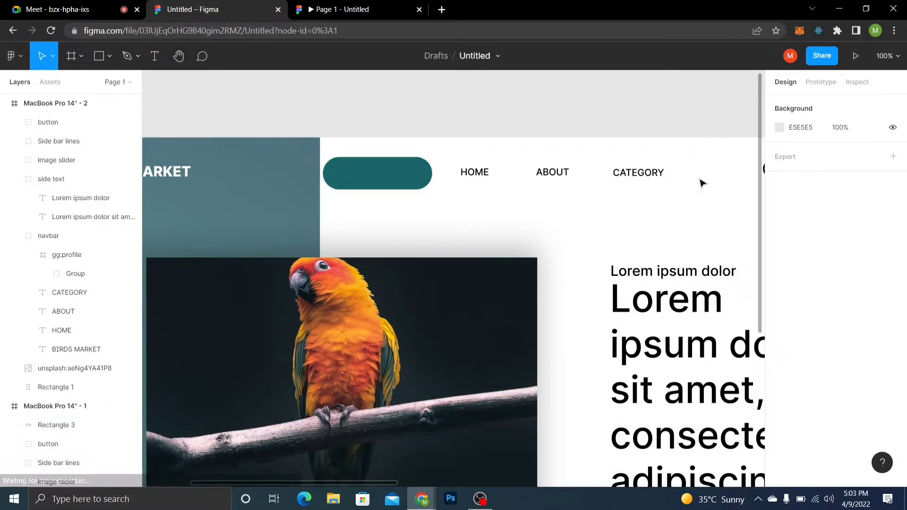
# Draw a small grey circle with the Ellipse tool inside the rounded left end of the teal pill
pyautogui.click(109, 56)
pyautogui.click(117, 113)
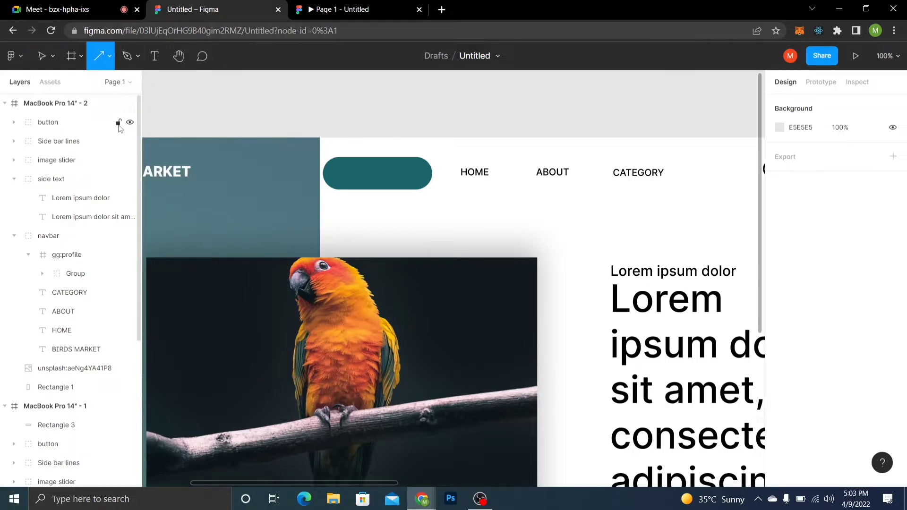
pyautogui.click(109, 56)
pyautogui.click(118, 127)
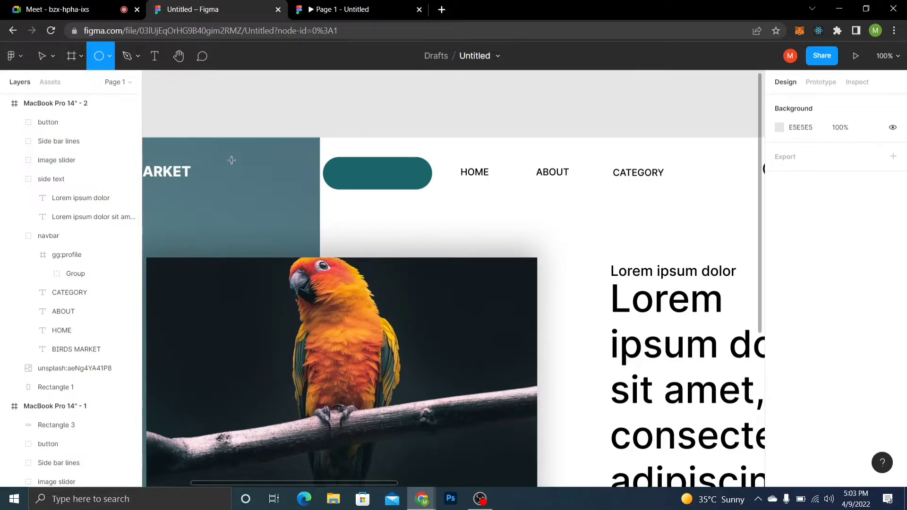
pyautogui.moveTo(334, 161)
pyautogui.mouseDown()
pyautogui.moveTo(361, 180)
pyautogui.moveTo(348, 178)
pyautogui.moveTo(360, 196)
pyautogui.moveTo(447, 265)
pyautogui.mouseUp()
pyautogui.hotkey('ctrl', '=')
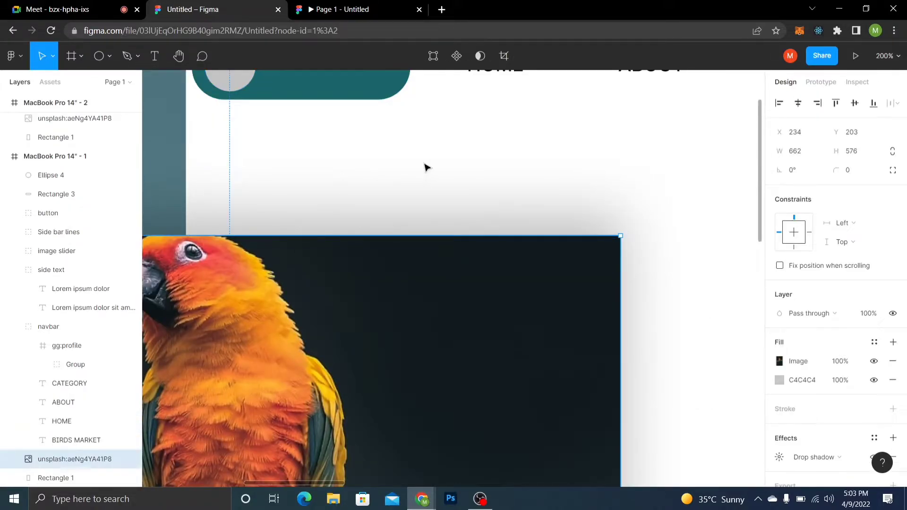
pyautogui.click(427, 167)
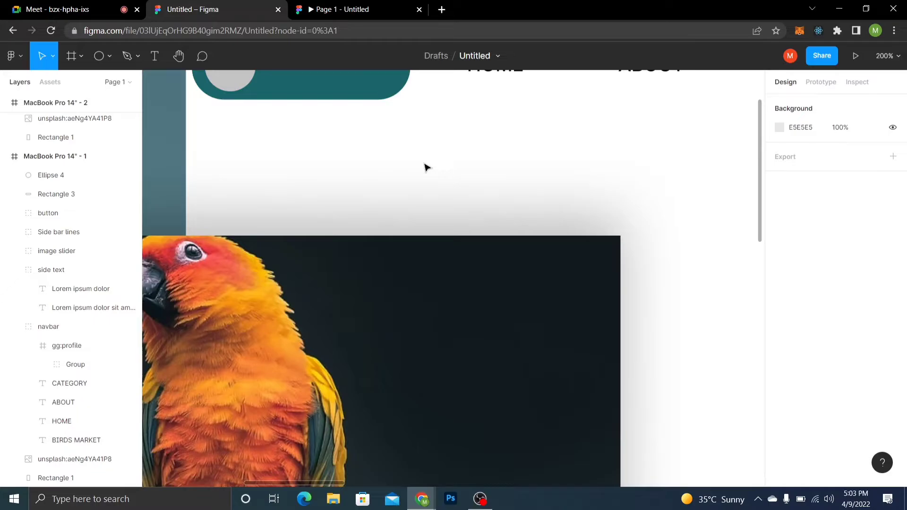
pyautogui.moveTo(389, 148); pyautogui.dragTo(496, 235)
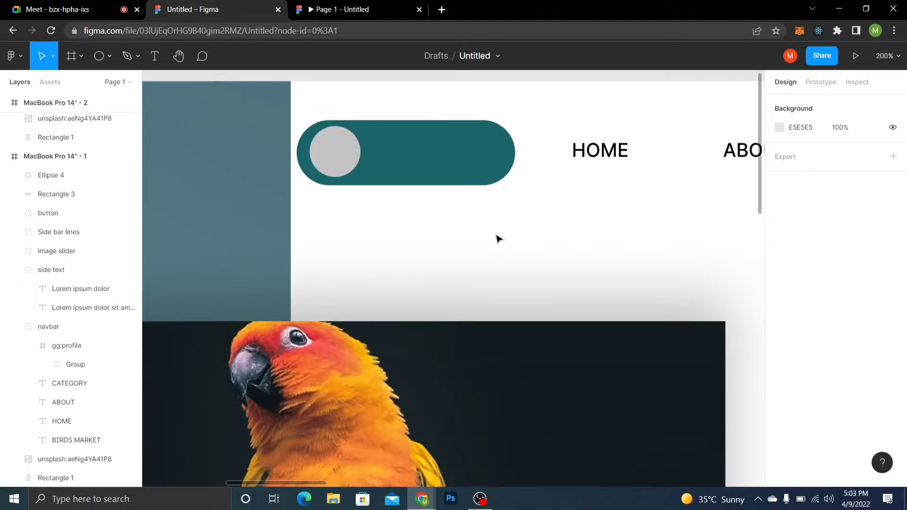
pyautogui.hotkey('shift', '0')
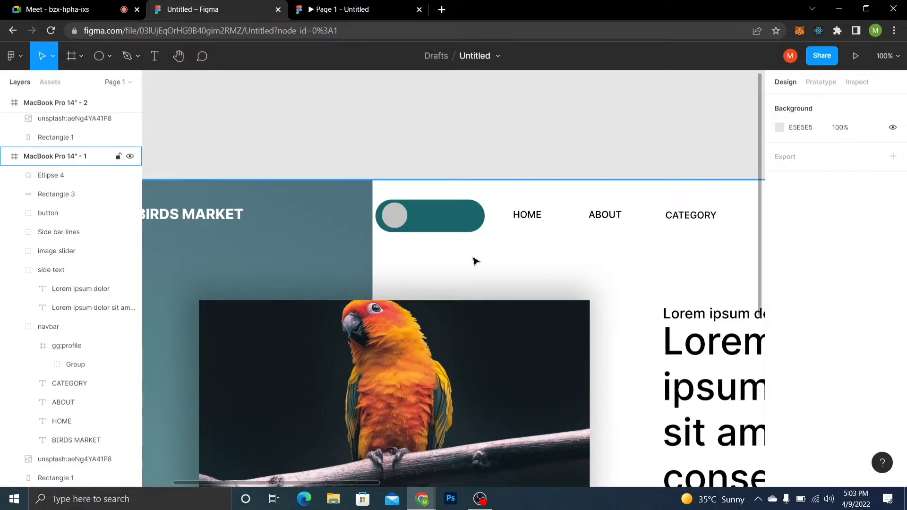
# Try an orange fill sampled from the parrot image on the teal pill and undo it
pyautogui.press('-')
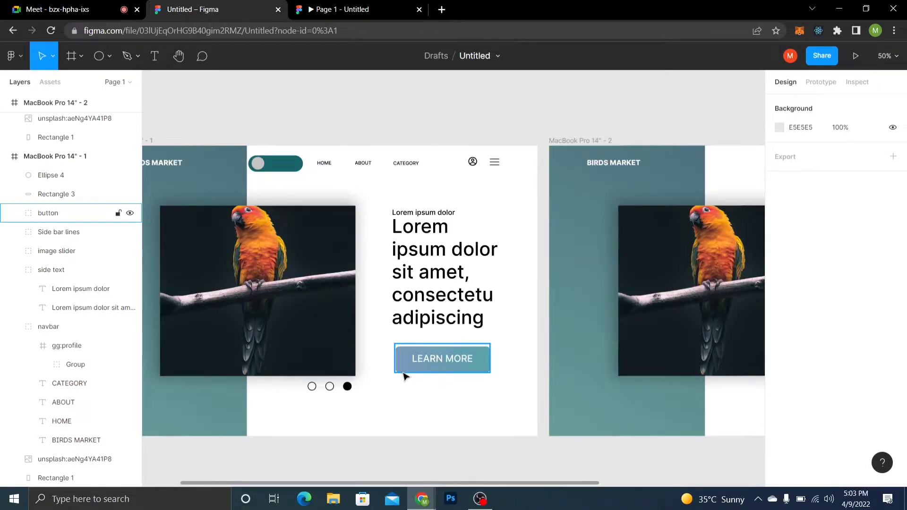
pyautogui.click(276, 168)
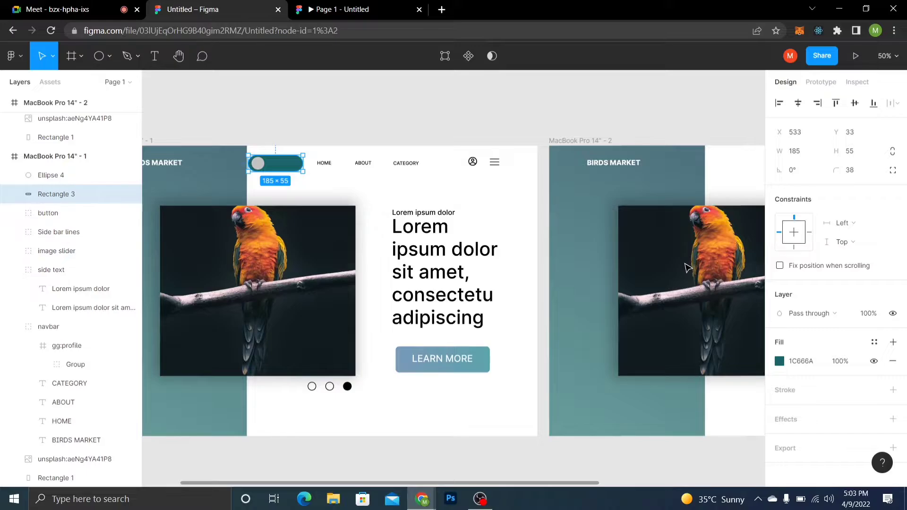
pyautogui.press('i')
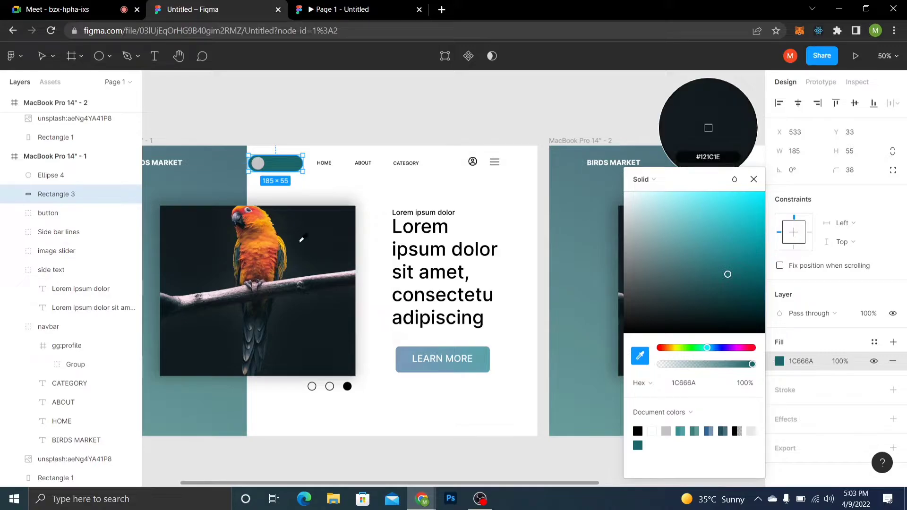
pyautogui.click(271, 229)
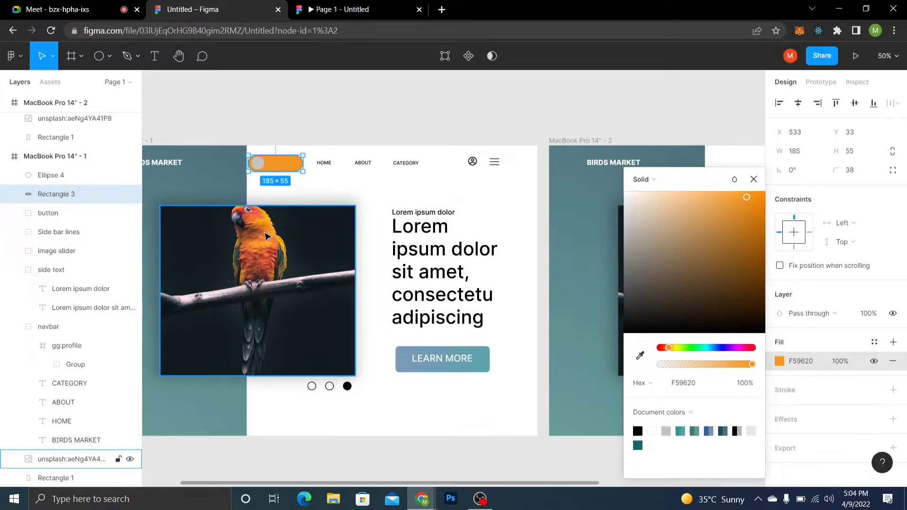
pyautogui.hotkey('ctrl', 'z')
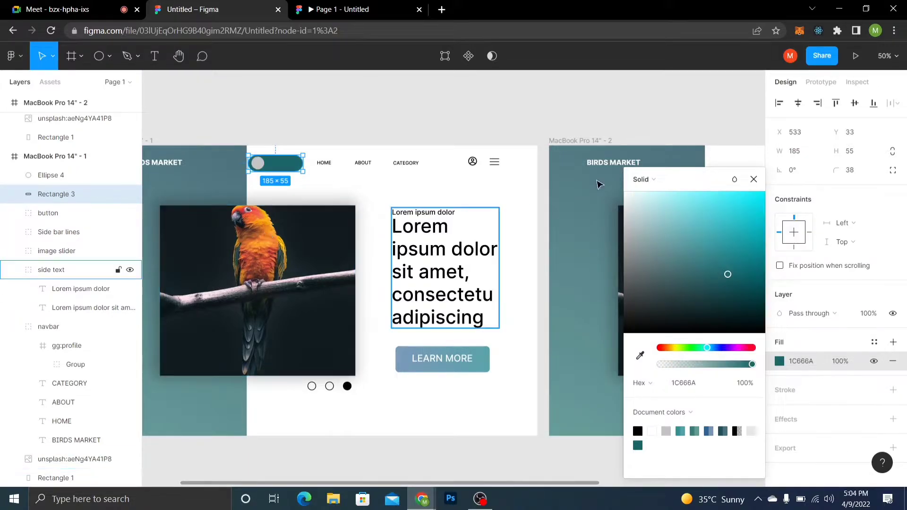
pyautogui.click(754, 179)
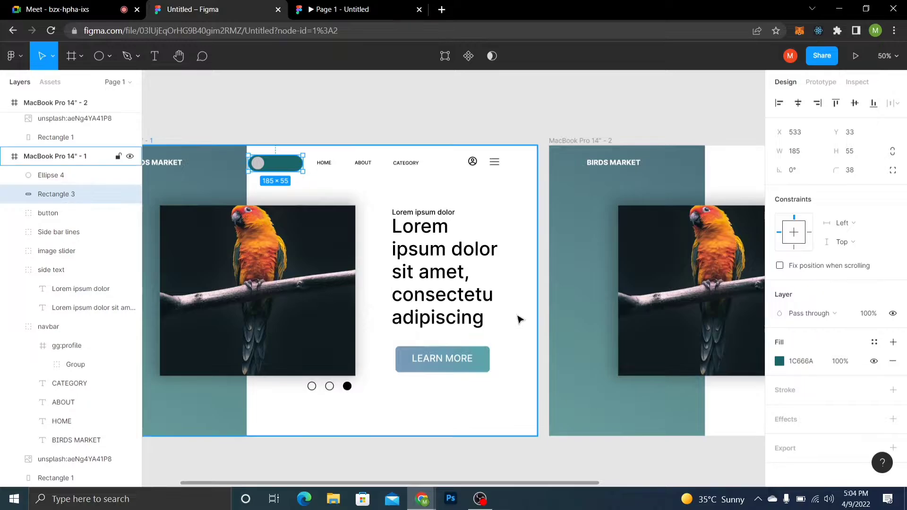
# Resize the grey circle to 44 × 44 px and shorten the teal pill from its right side to about 150 px wide
pyautogui.press('+')
pyautogui.moveTo(260, 289); pyautogui.dragTo(488, 386)
pyautogui.press('+')
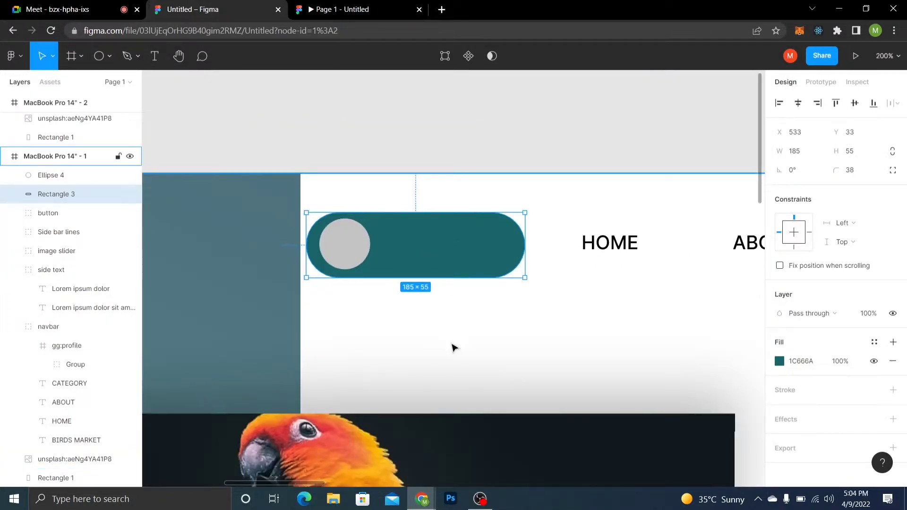
pyautogui.click(351, 244)
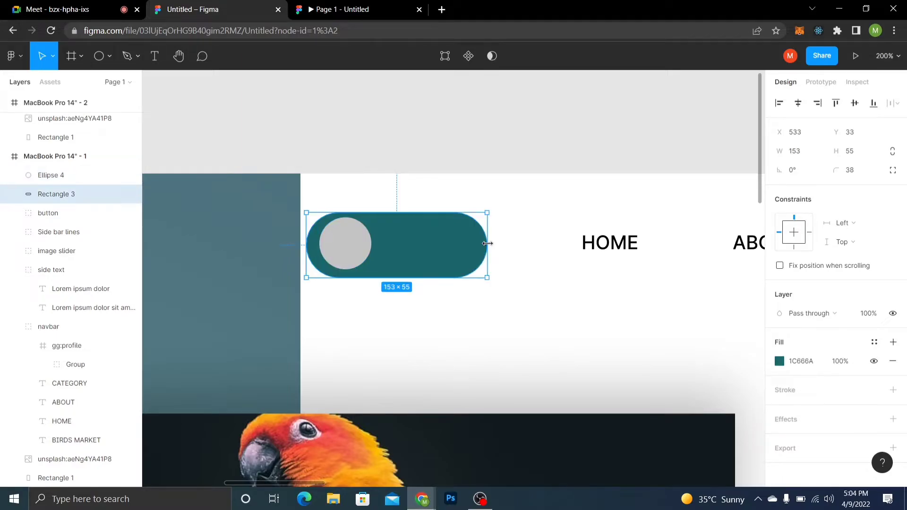
pyautogui.moveTo(487, 243); pyautogui.dragTo(481, 244)
pyautogui.click(488, 251)
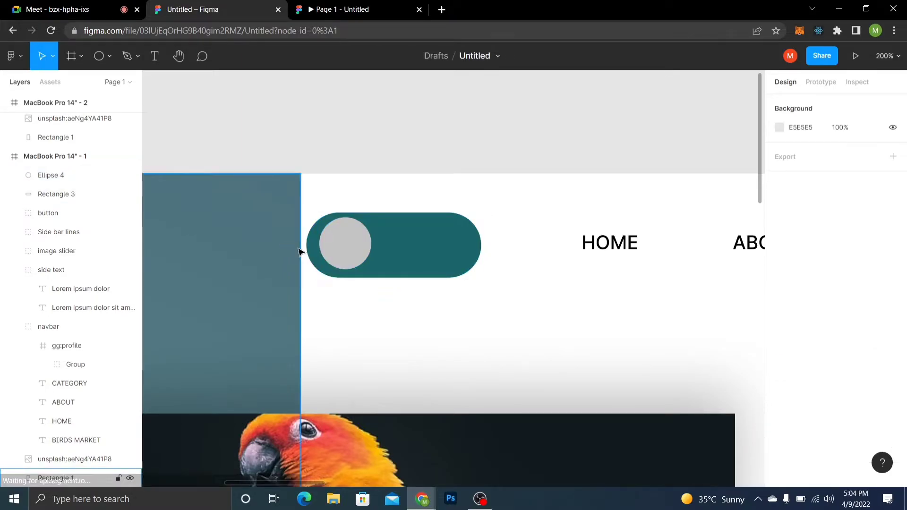
# Duplicate the grey circle and place the copy inside the pill's right end at X 628
pyautogui.click(340, 253)
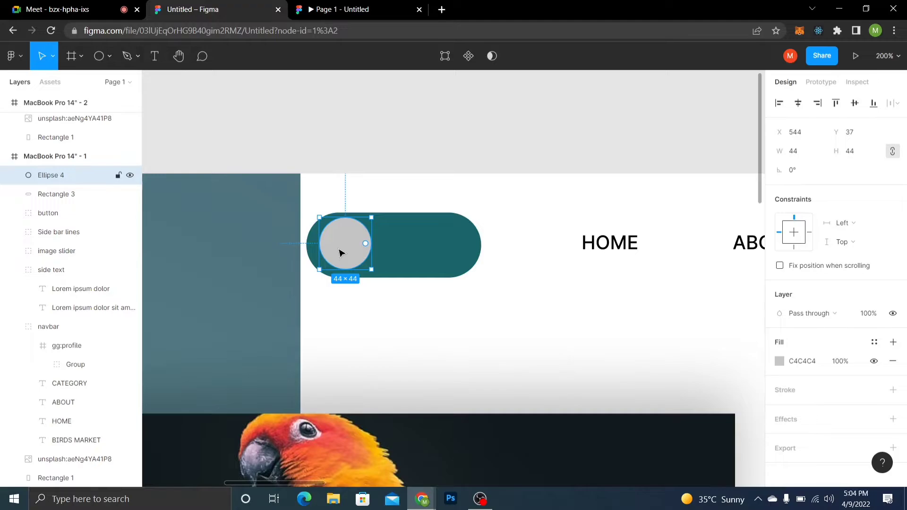
pyautogui.hotkey('ctrl', 'd')
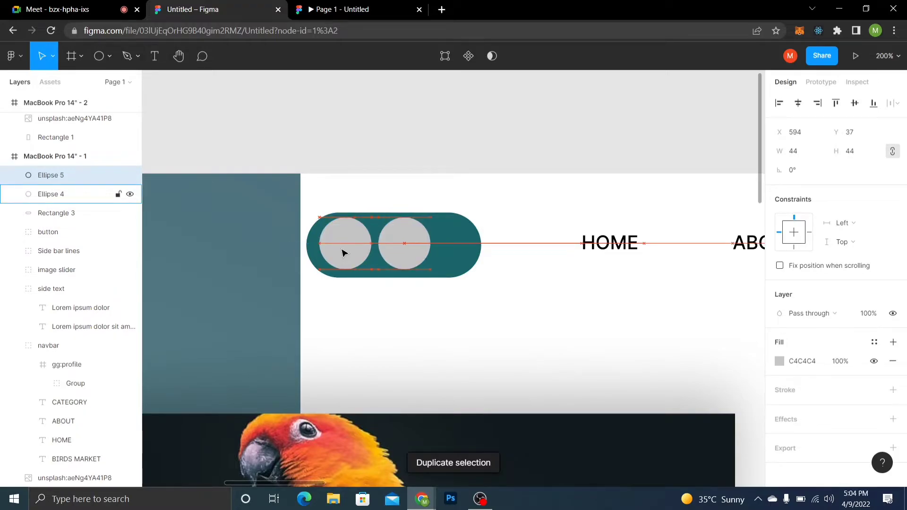
pyautogui.hotkey('shift', 'Right')
pyautogui.hotkey('shift', 'Right')
pyautogui.hotkey('shift', 'Right')
pyautogui.hotkey('shift', 'Right')
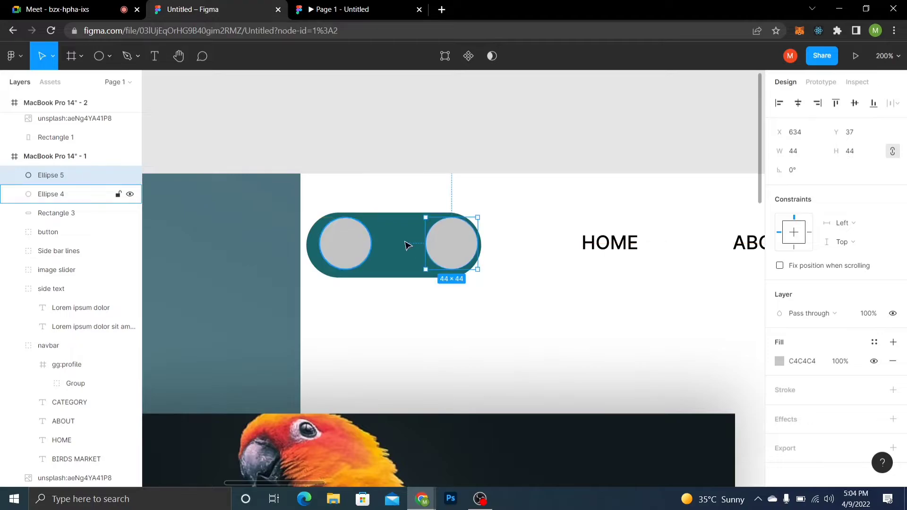
pyautogui.hotkey('shift', 'Left')
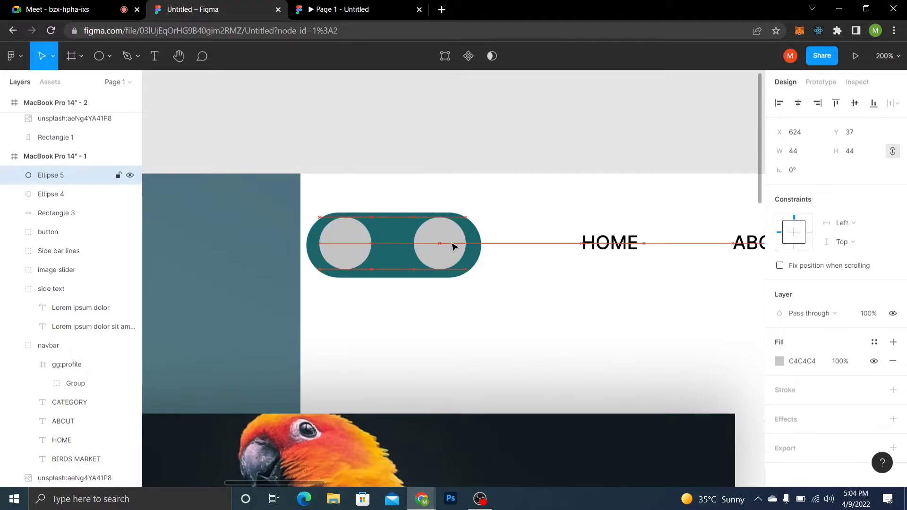
pyautogui.moveTo(447, 249); pyautogui.dragTo(452, 249)
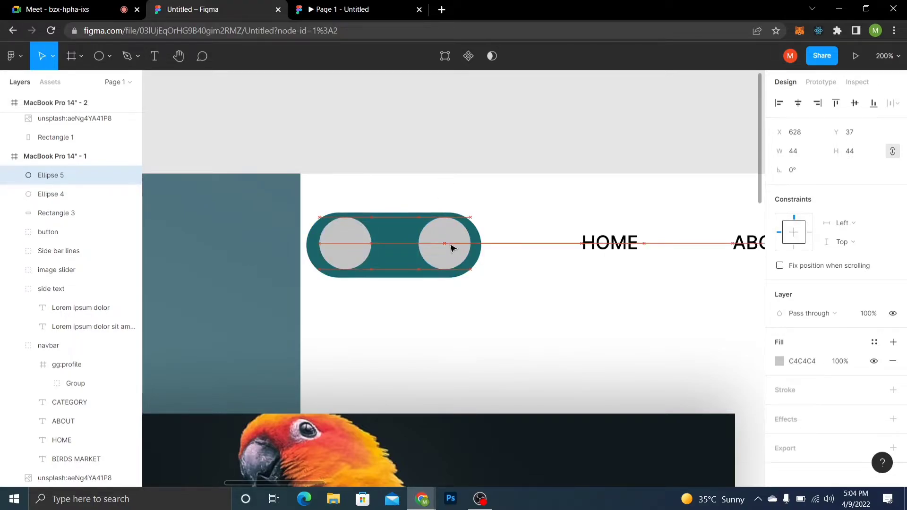
# Shift the left grey circle to X 543 so it mirrors the right one's spacing within the pill
pyautogui.click(354, 251)
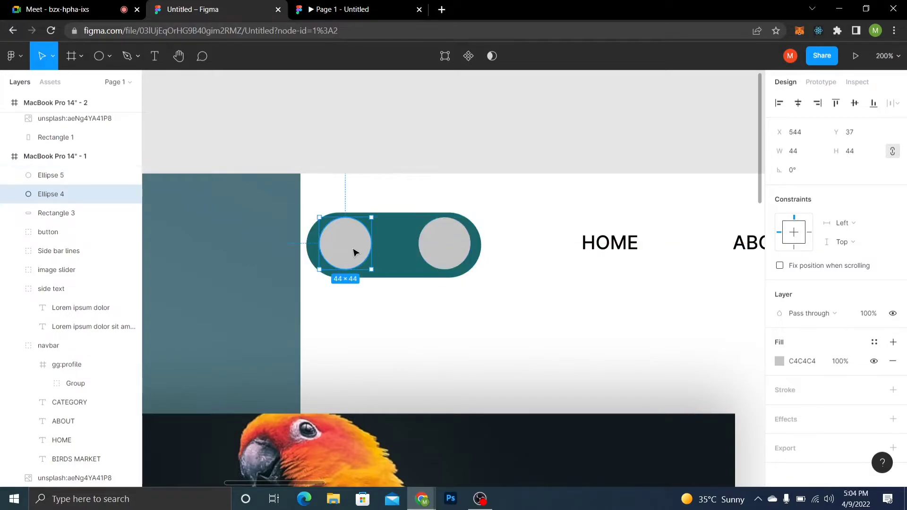
pyautogui.press('Left')
pyautogui.press('Left')
pyautogui.press('Left')
pyautogui.press('Left')
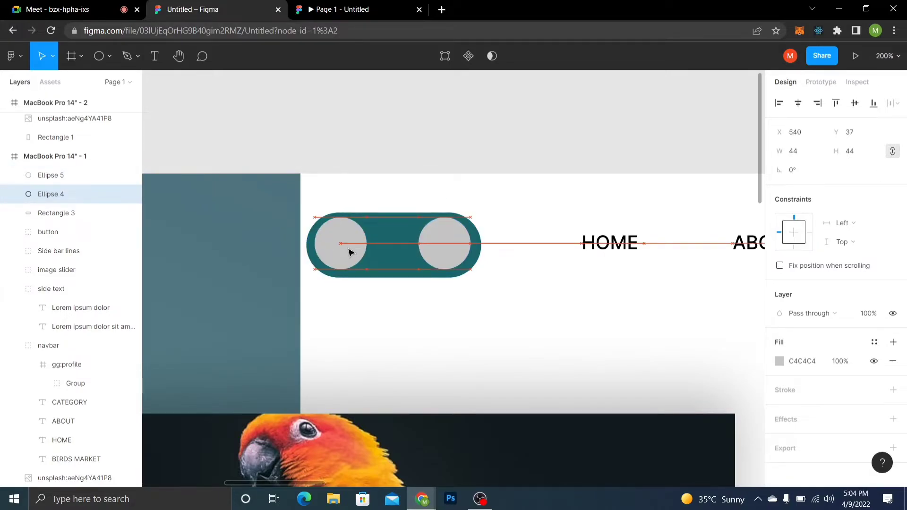
pyautogui.moveTo(350, 252); pyautogui.dragTo(353, 251)
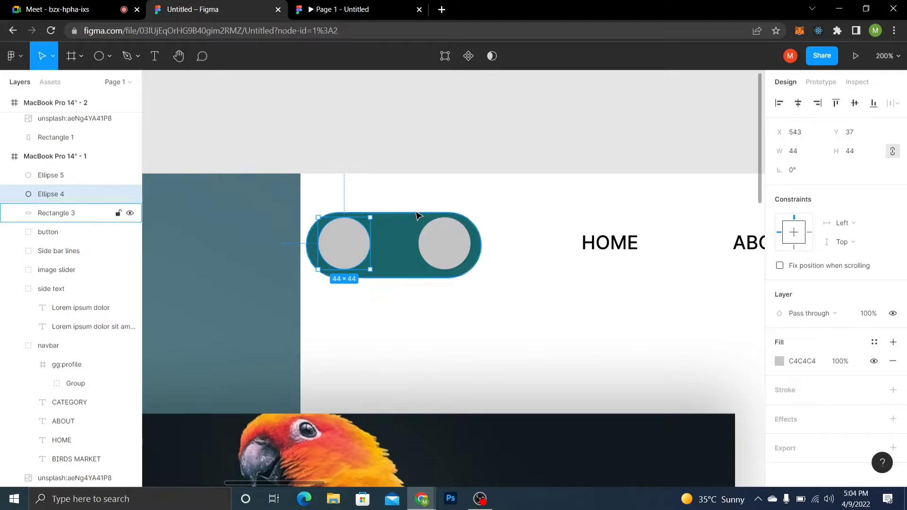
pyautogui.click(414, 237)
pyautogui.click(415, 172)
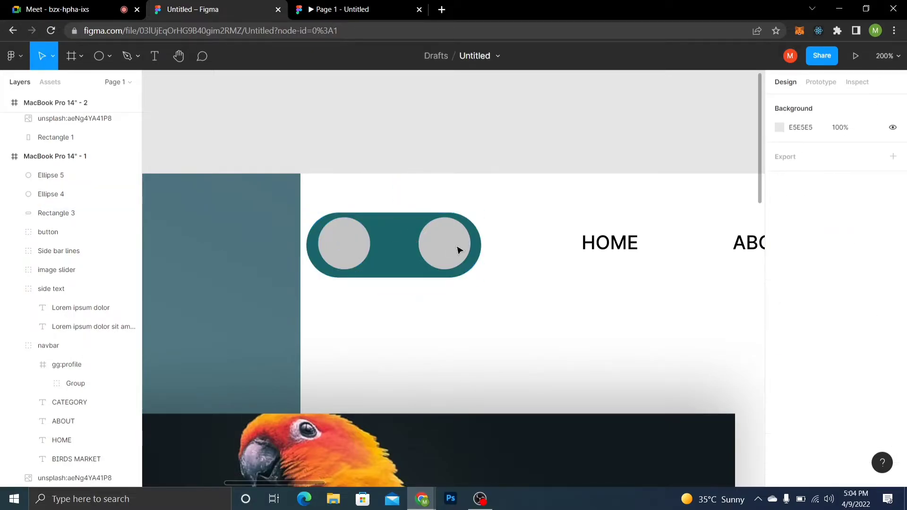
pyautogui.click(428, 247)
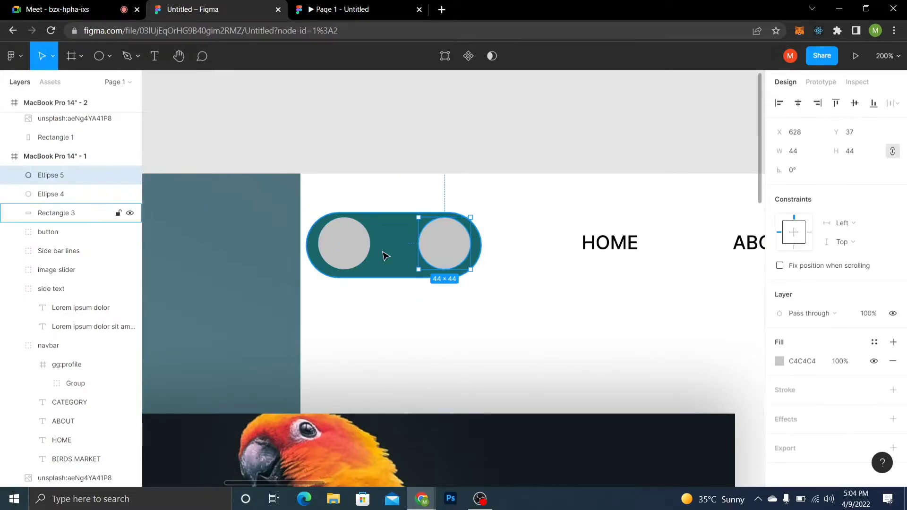
# Fill the left circle of the toggle with white, FFFFFF
pyautogui.click(360, 250)
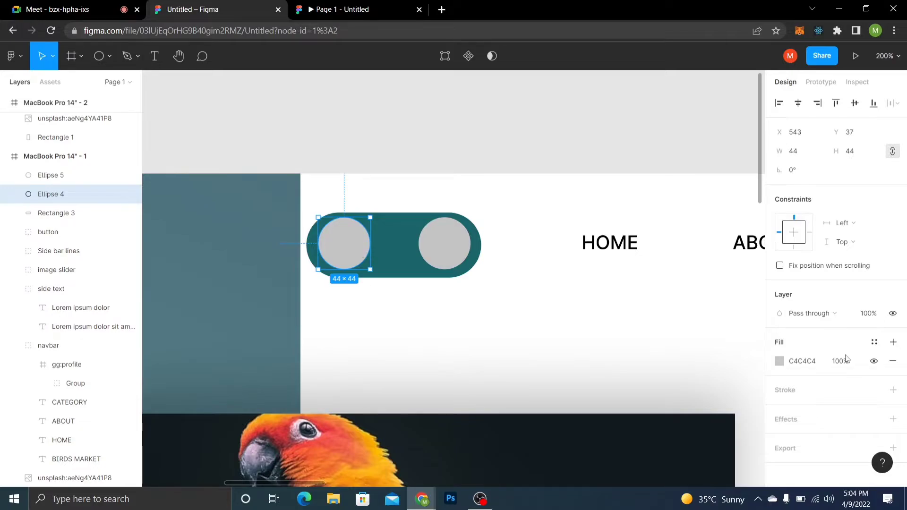
pyautogui.click(779, 362)
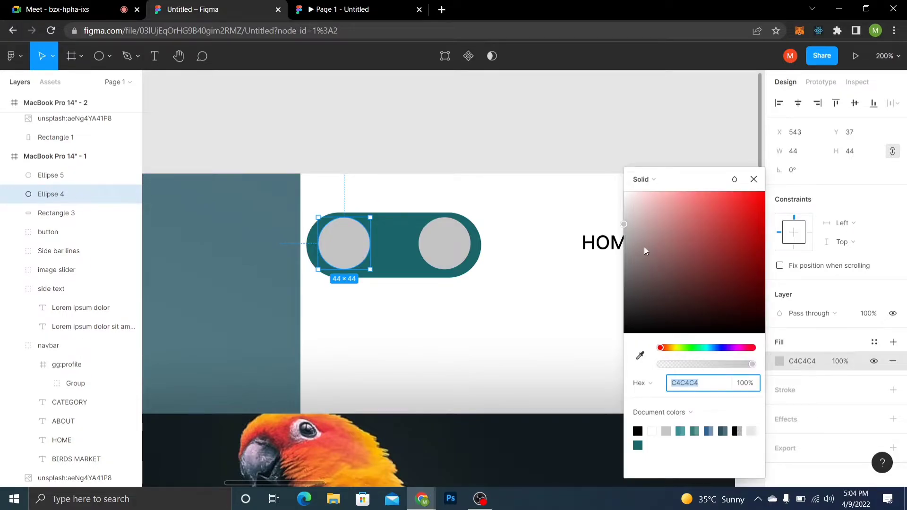
pyautogui.write('ffffff')
pyautogui.press('Return')
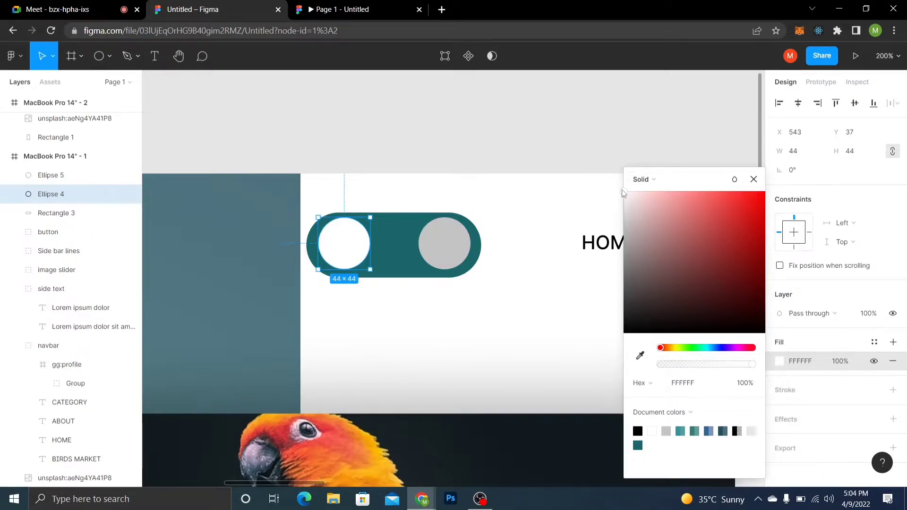
pyautogui.click(753, 179)
# Fill the right circle of the toggle with black, 000000
pyautogui.click(441, 242)
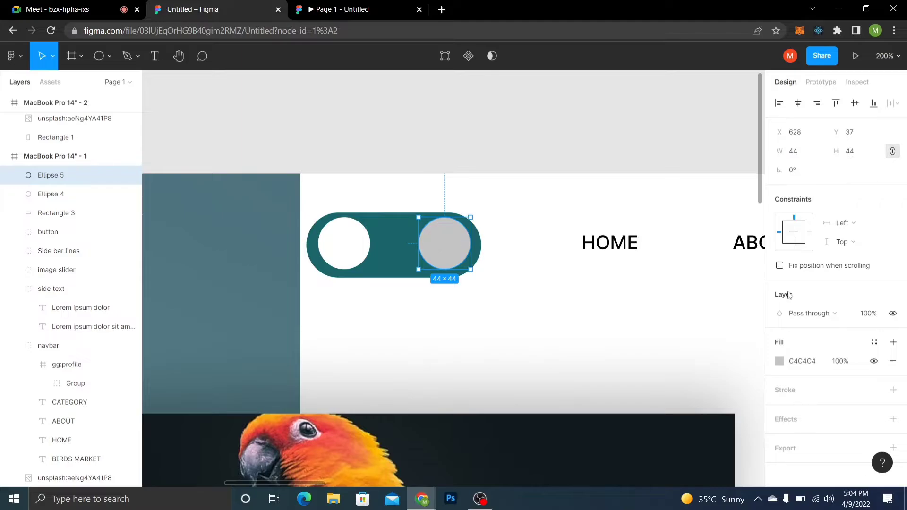
pyautogui.click(779, 361)
pyautogui.moveTo(662, 321); pyautogui.dragTo(607, 348)
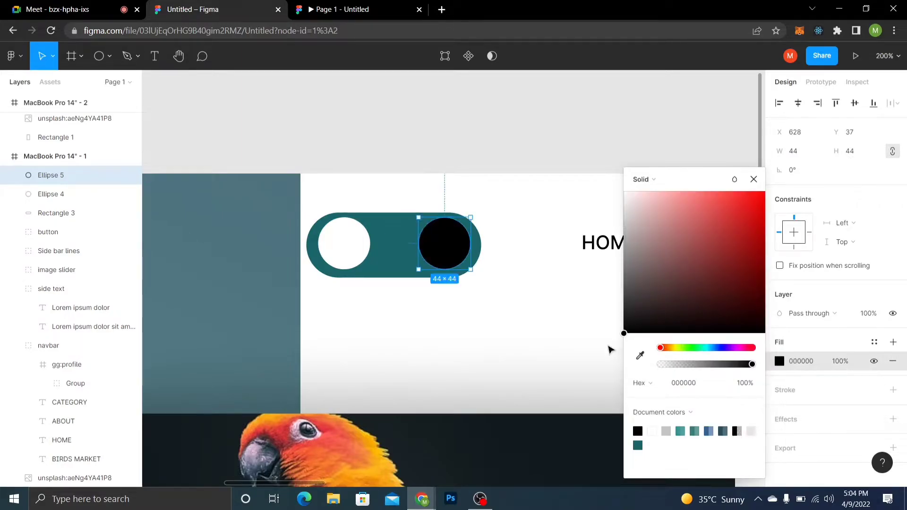
pyautogui.click(593, 142)
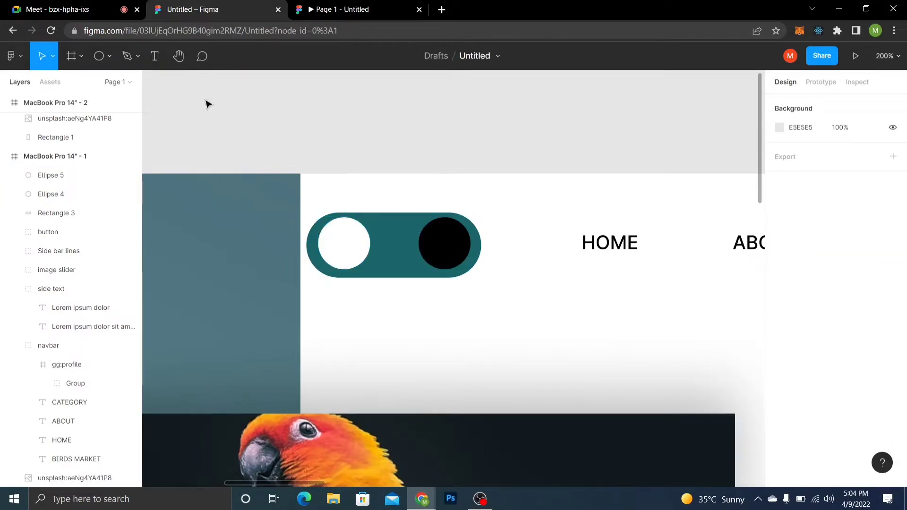
# Add an "OFF" text label at size 16 over the white circle and shift it to X 543
pyautogui.click(137, 57)
pyautogui.click(157, 56)
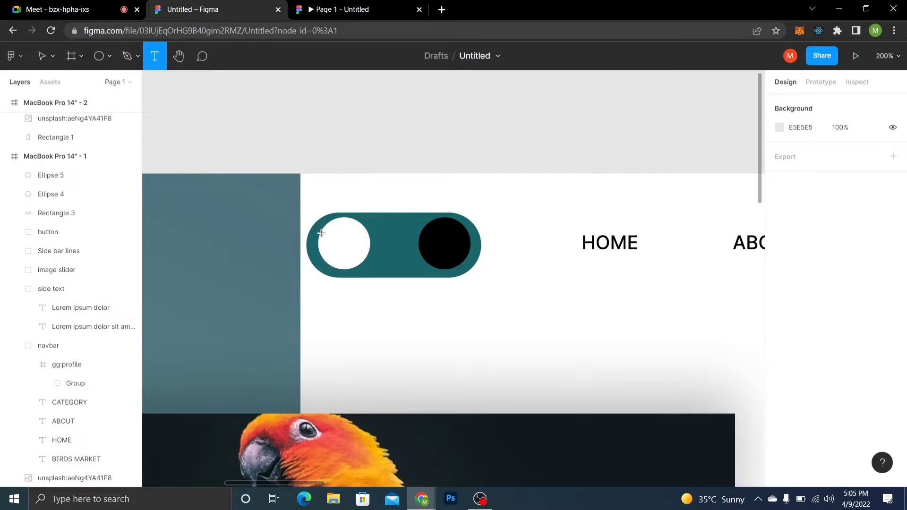
pyautogui.moveTo(322, 233); pyautogui.dragTo(370, 255)
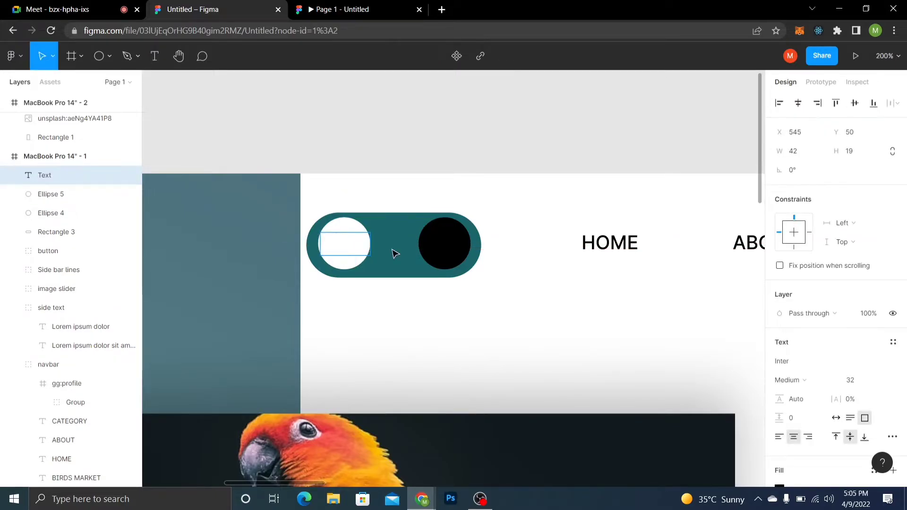
pyautogui.click(884, 383)
pyautogui.click(865, 337)
pyautogui.write('OF')
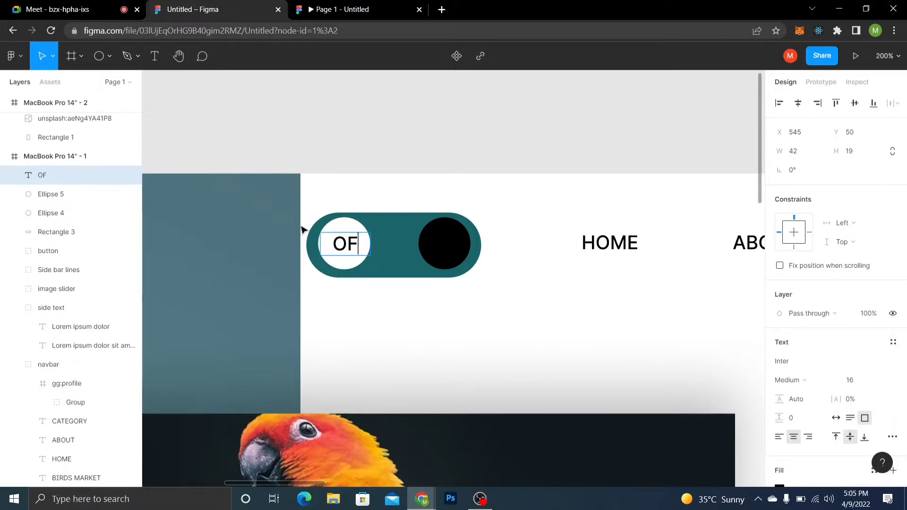
pyautogui.write('F')
pyautogui.press('Escape')
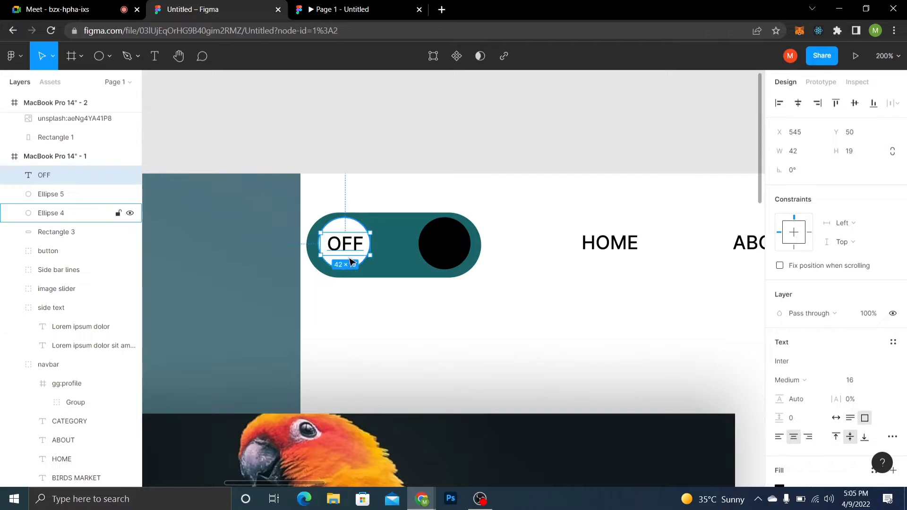
pyautogui.moveTo(349, 249); pyautogui.dragTo(347, 249)
# Duplicate the OFF label and move the copy horizontally onto the black circle at X 633
pyautogui.hotkey('ctrl', 'd')
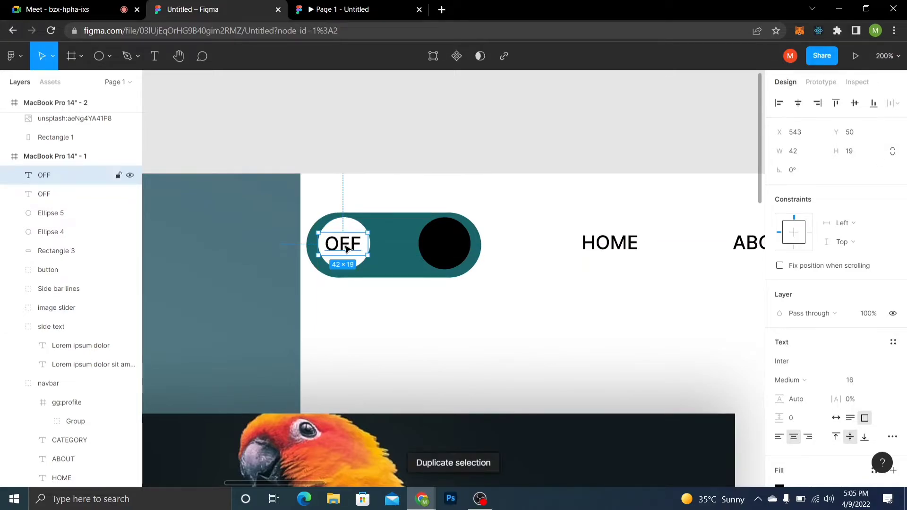
pyautogui.hotkey('shift', 'Right')
pyautogui.hotkey('shift', 'Right')
pyautogui.hotkey('shift', 'Right')
pyautogui.hotkey('shift', 'Right')
pyautogui.hotkey('shift', 'Right')
pyautogui.hotkey('shift', 'Right')
pyautogui.hotkey('shift', 'Right')
pyautogui.hotkey('shift', 'Right')
pyautogui.hotkey('shift', 'Right')
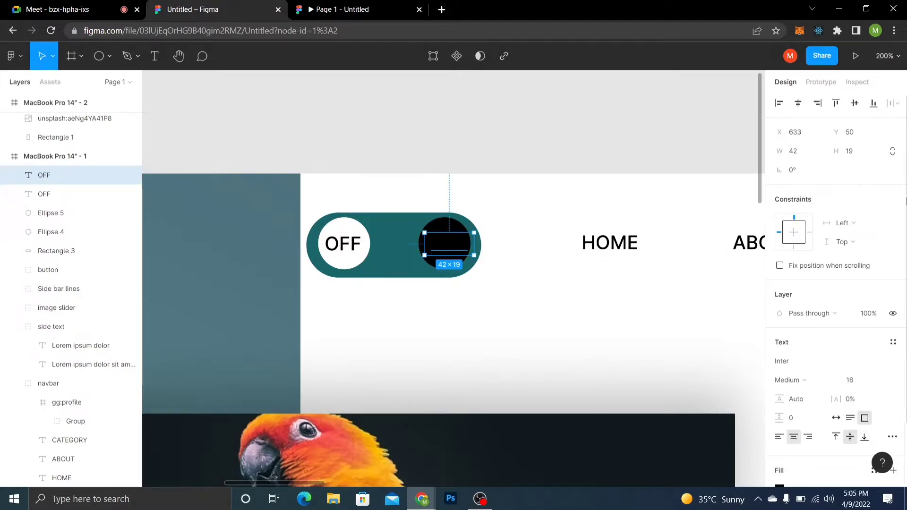
# Set the copied label's fill to white, FFFFFF
pyautogui.scroll(-3, 832, 330)
pyautogui.click(780, 380)
pyautogui.moveTo(624, 333)
pyautogui.mouseDown()
pyautogui.moveTo(623, 247)
pyautogui.moveTo(604, 183)
pyautogui.mouseUp()
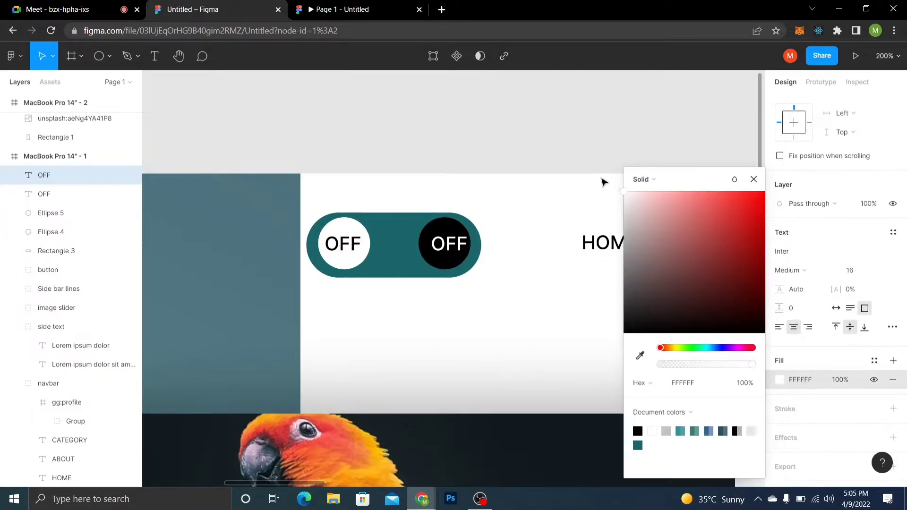
# Change the white label's text to "ON" and shift it left to centre it in the black circle
pyautogui.doubleClick(465, 248)
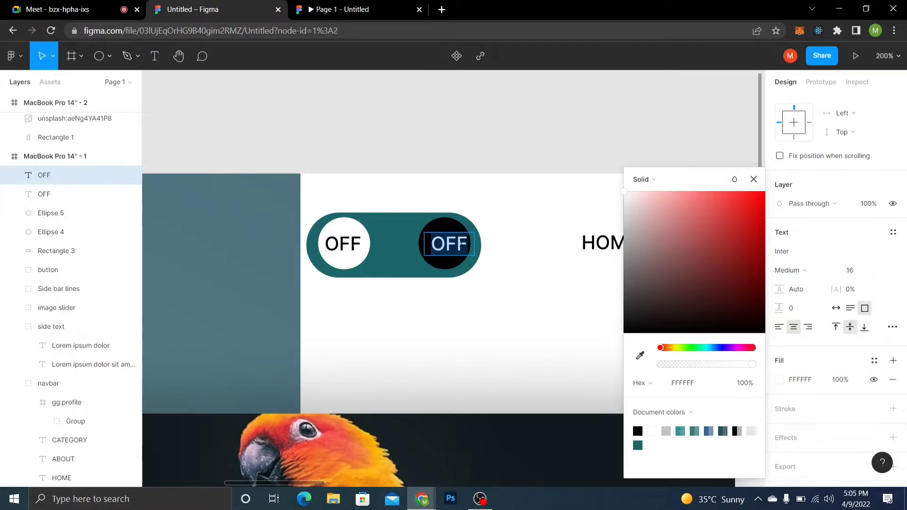
pyautogui.write('ONN')
pyautogui.press('BackSpace')
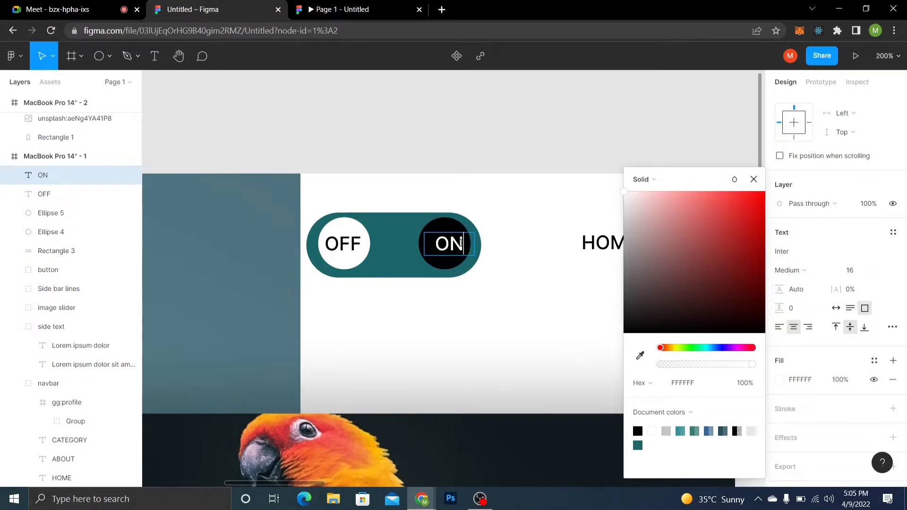
pyautogui.press('Escape')
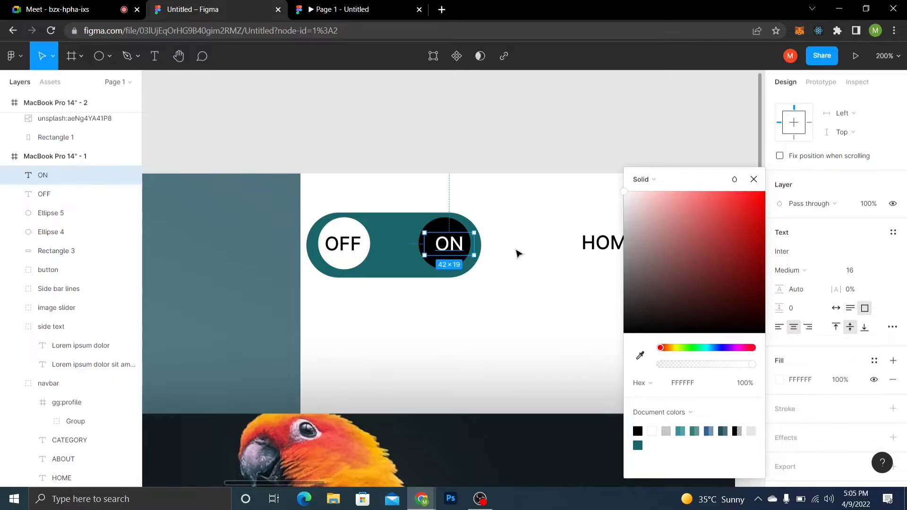
pyautogui.moveTo(461, 251); pyautogui.dragTo(461, 252)
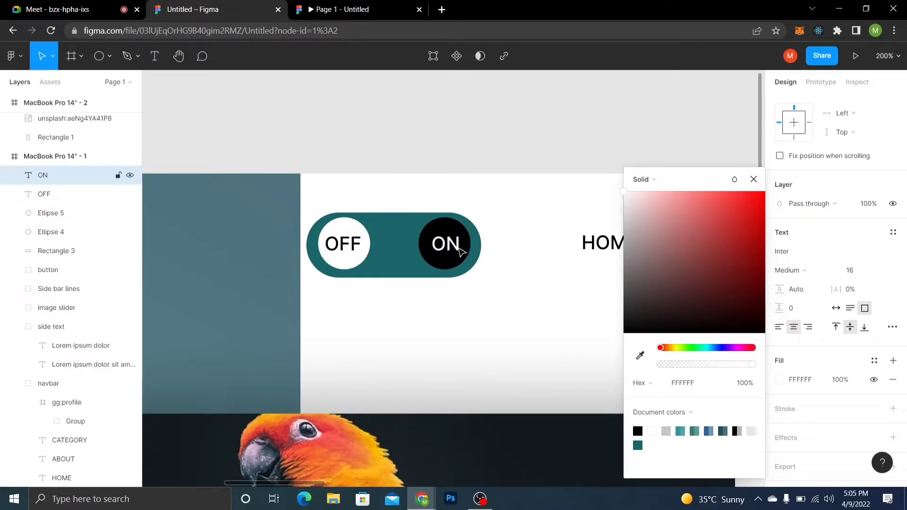
pyautogui.click(499, 246)
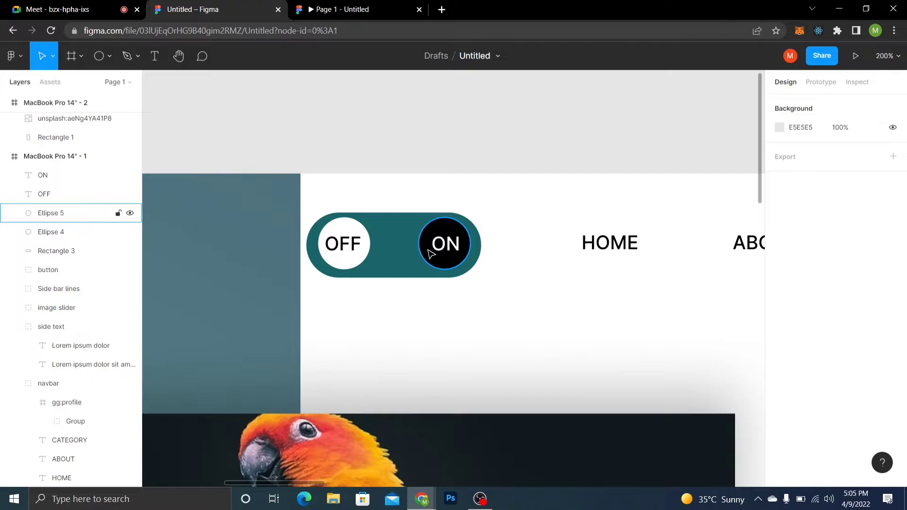
# Duplicate all parts of the toggle switch together and move the copy across to the navbar area of MacBook Pro 14" - 2
pyautogui.click(351, 265)
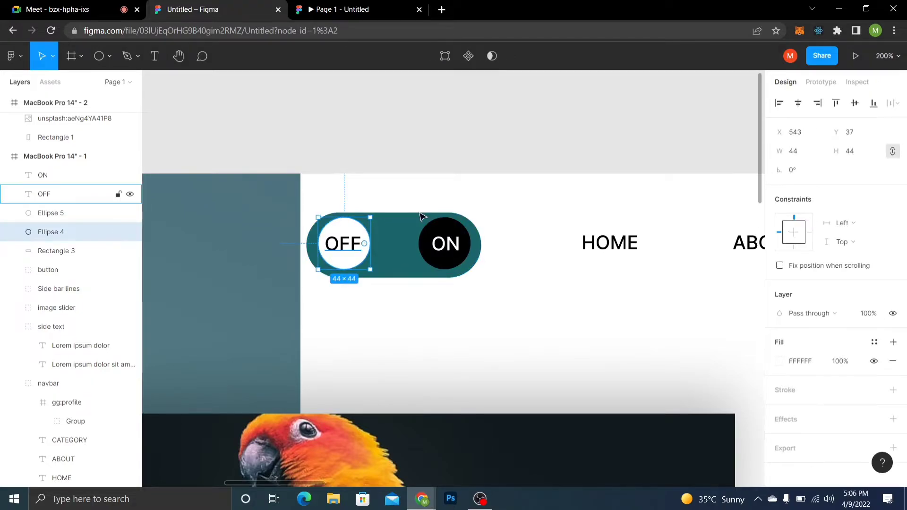
pyautogui.click(437, 200)
pyautogui.hotkey('shift', '0')
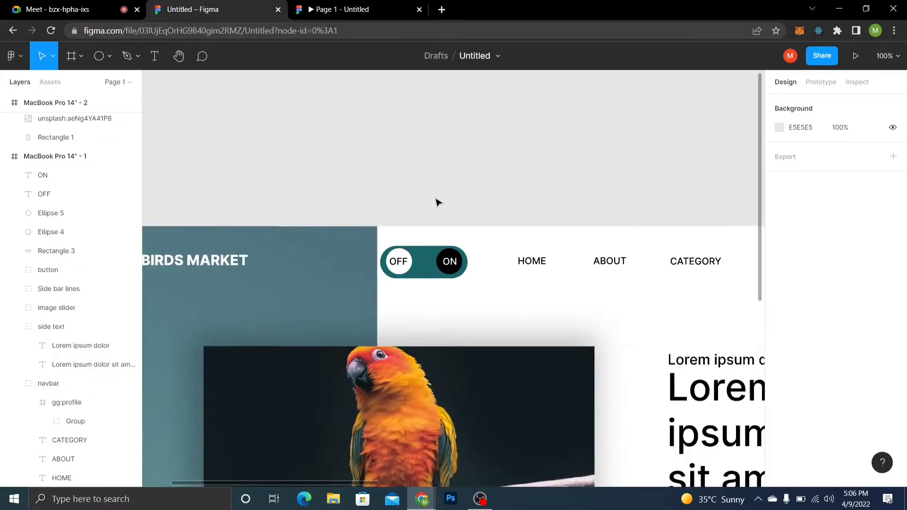
pyautogui.press('-')
pyautogui.press('-')
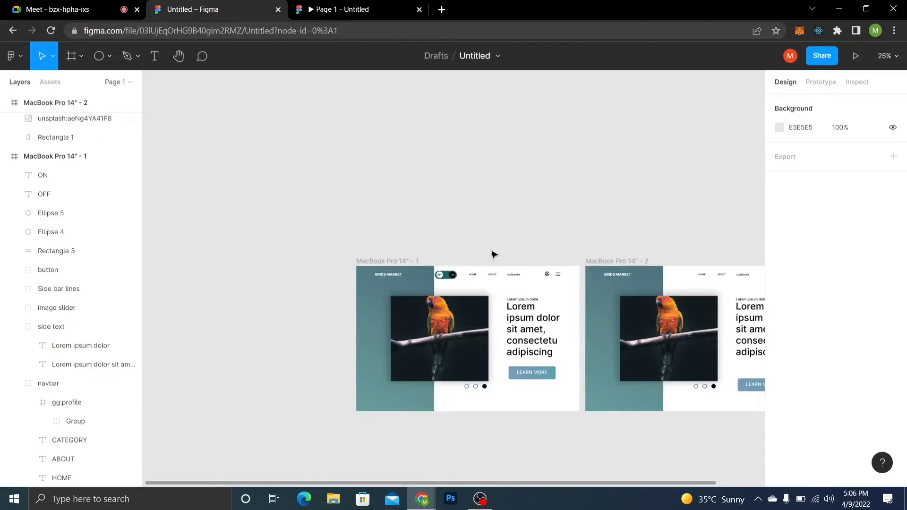
pyautogui.press('=')
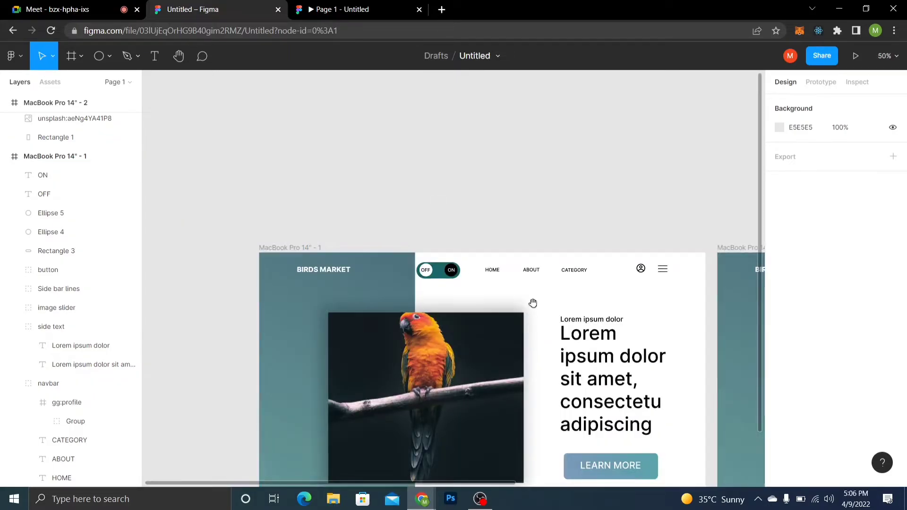
pyautogui.moveTo(533, 303); pyautogui.dragTo(340, 218)
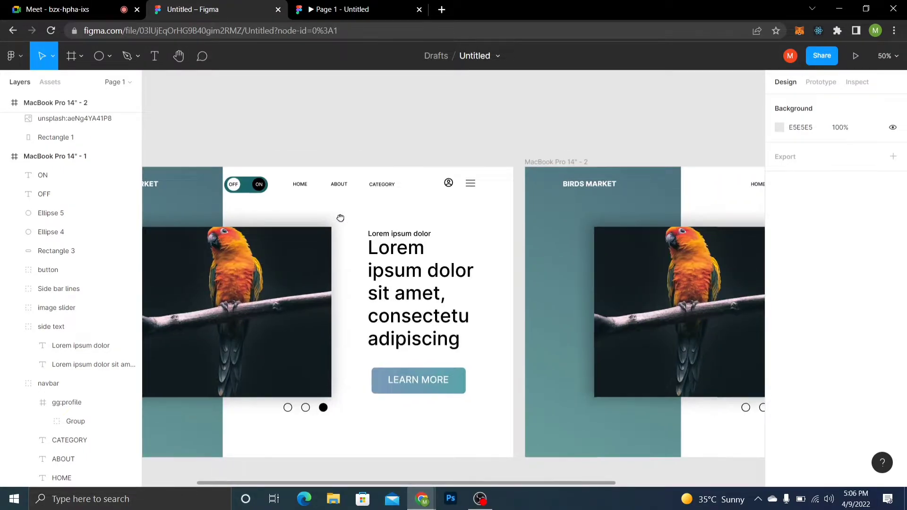
pyautogui.scroll(1, 272, 233)
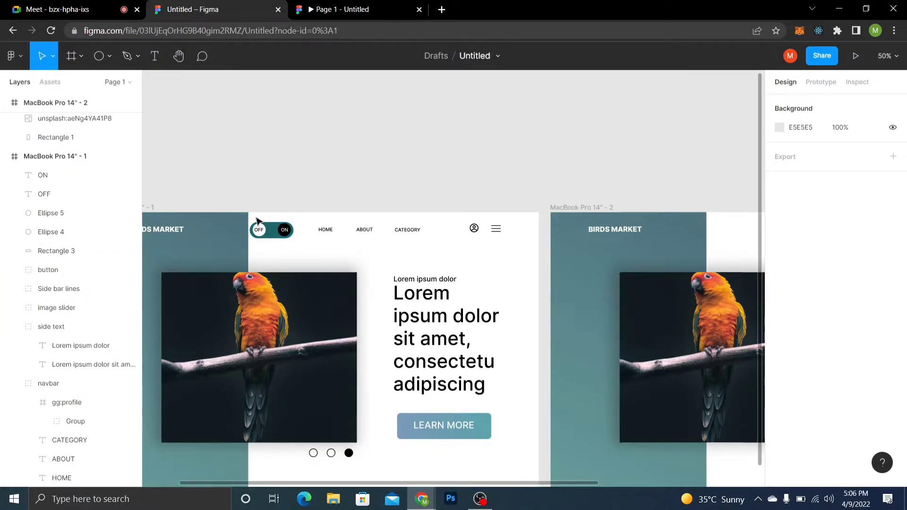
pyautogui.moveTo(257, 220); pyautogui.dragTo(298, 242)
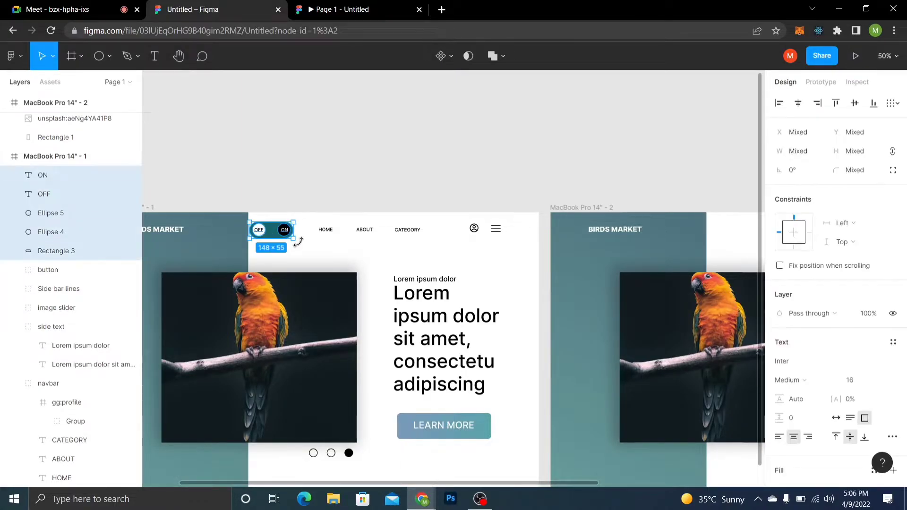
pyautogui.hotkey('ctrl', 'd')
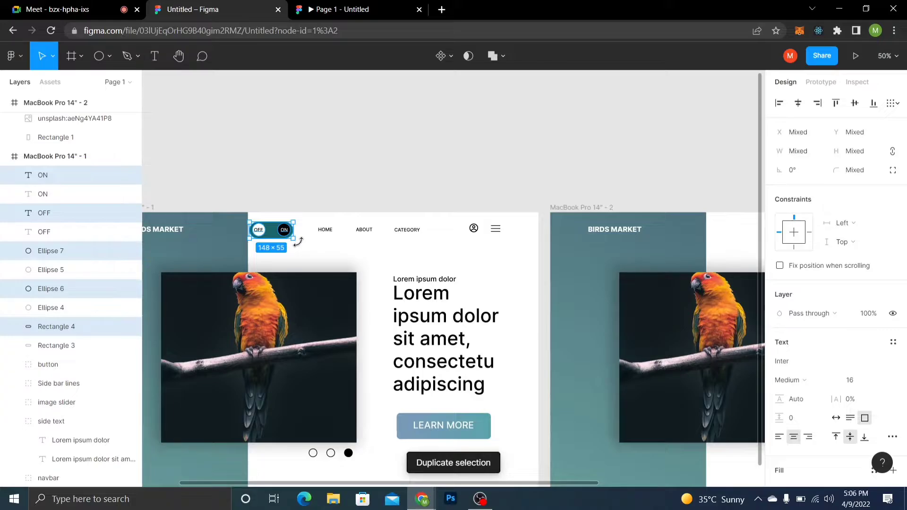
pyautogui.hotkey('shift', 'Right')
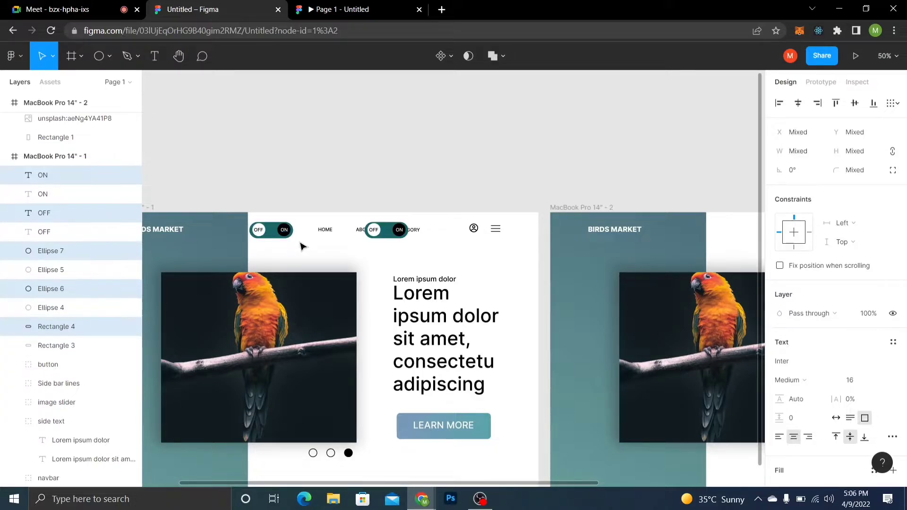
pyautogui.hotkey('shift', 'Right')
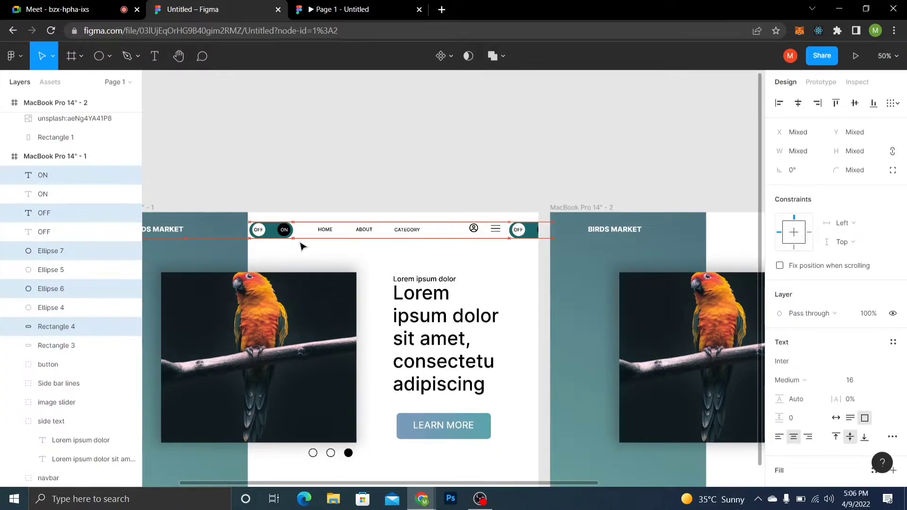
pyautogui.hotkey('shift', 'Right')
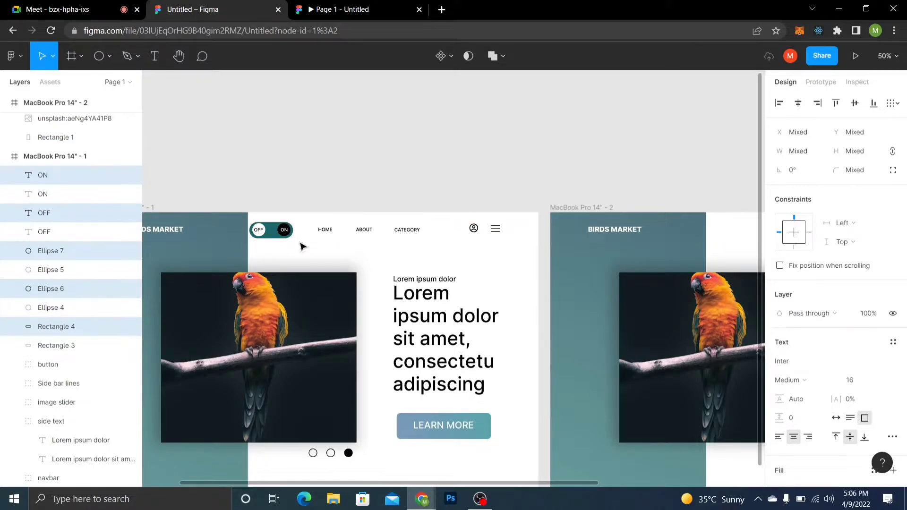
pyautogui.hotkey('shift', 'Right')
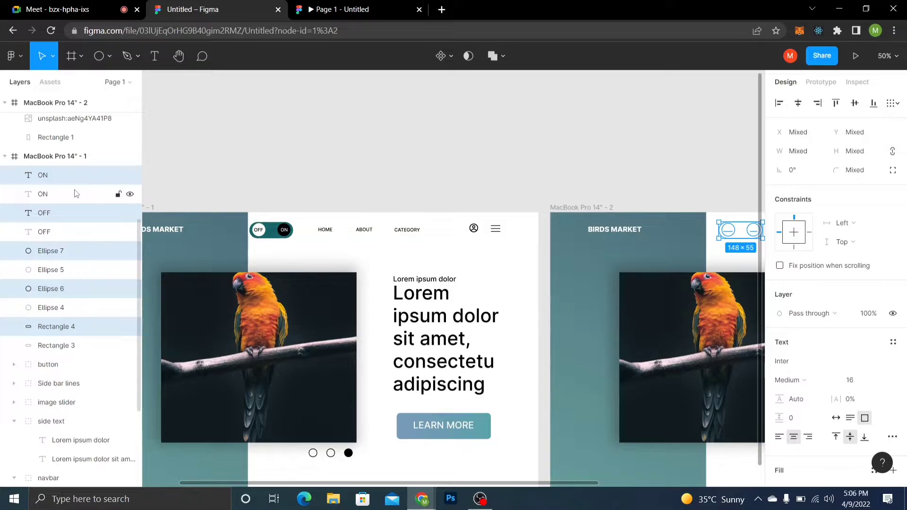
# Group the copied toggle parts and move the group into the MacBook Pro 14" - 2 frame, above its parrot image layer
pyautogui.hotkey('ctrl', 'g')
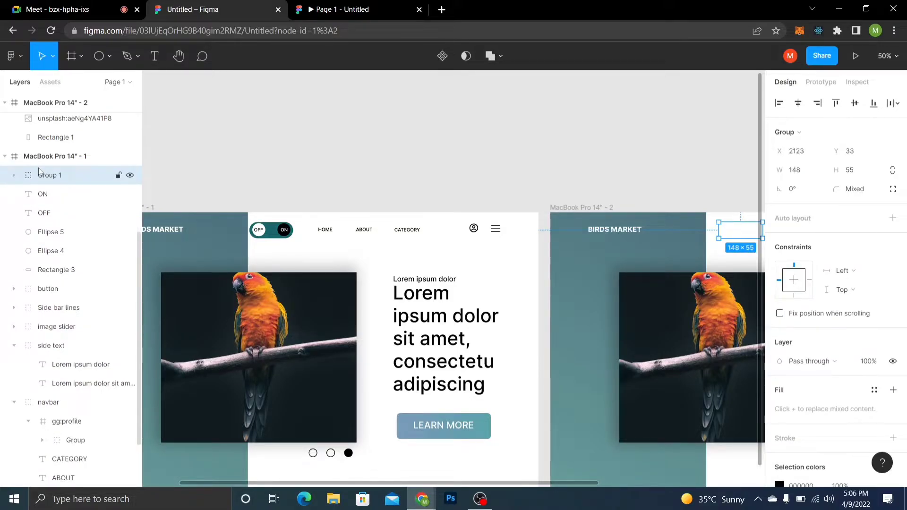
pyautogui.click(15, 177)
pyautogui.click(14, 177)
pyautogui.click(54, 163)
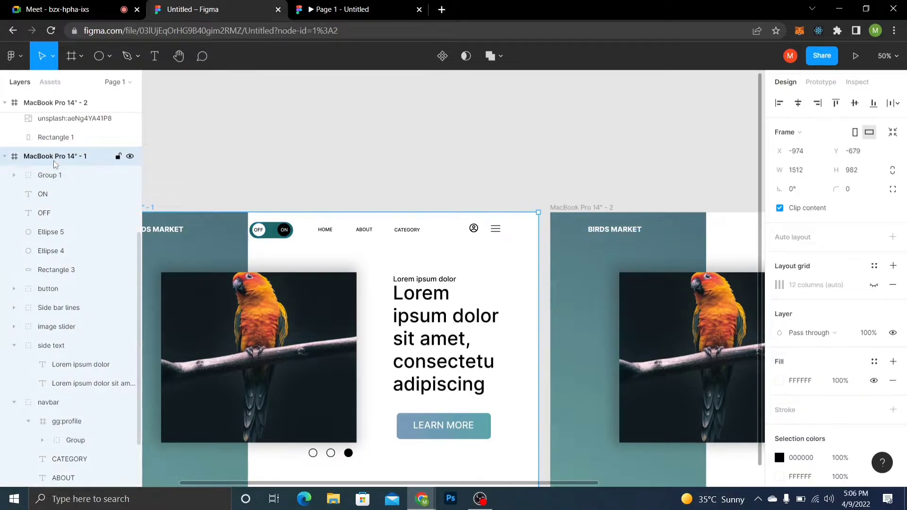
pyautogui.click(355, 165)
pyautogui.click(593, 209)
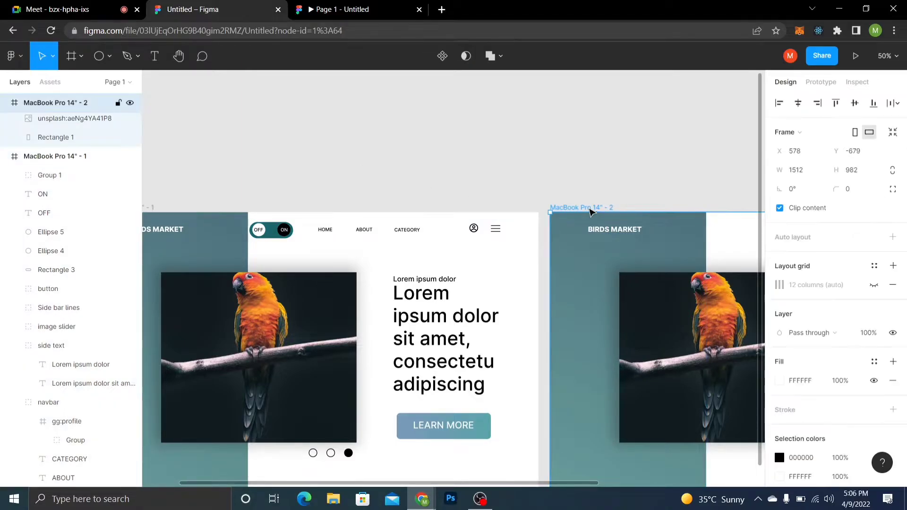
pyautogui.moveTo(48, 176); pyautogui.dragTo(52, 120)
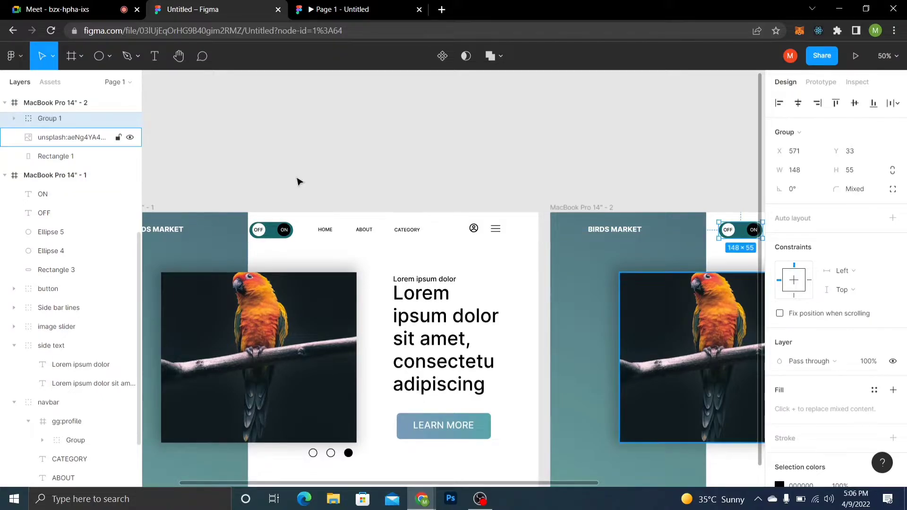
# Set the X position of the toggle group in MacBook Pro 14" - 2 to 533, matching the toggle in MacBook Pro 14" - 1
pyautogui.moveTo(608, 180); pyautogui.dragTo(537, 173)
pyautogui.click(206, 228)
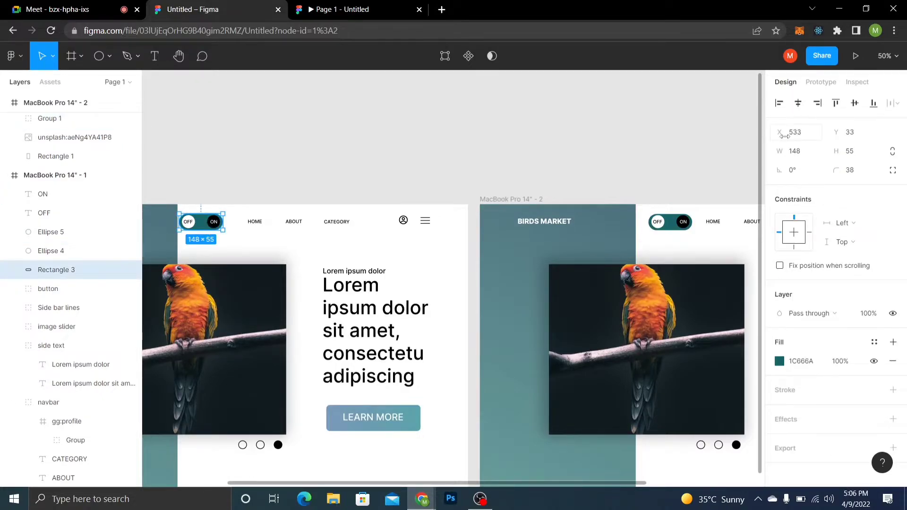
pyautogui.click(673, 231)
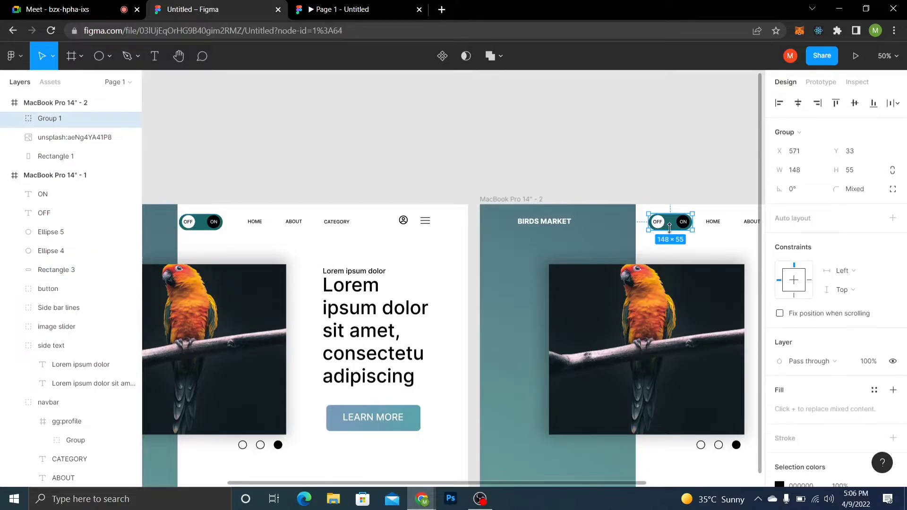
pyautogui.click(801, 152)
pyautogui.click(808, 154)
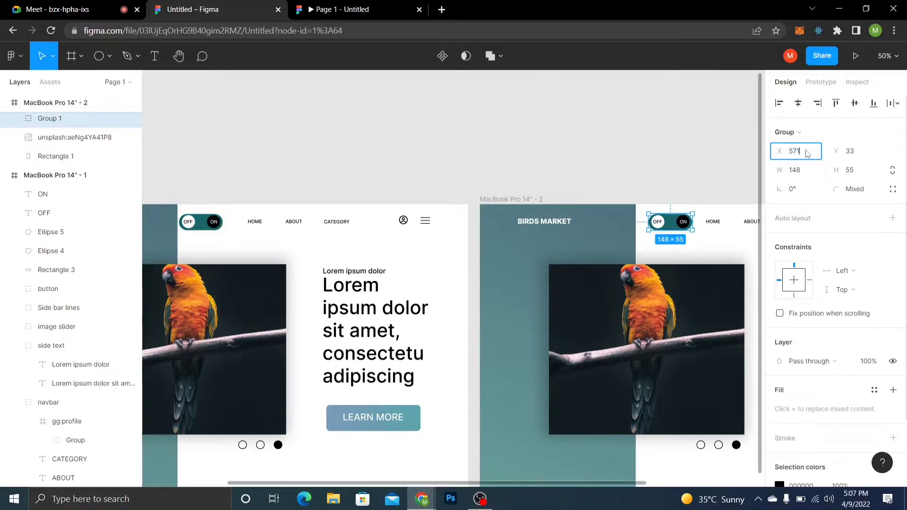
pyautogui.press('BackSpace')
pyautogui.press('BackSpace')
pyautogui.write('33')
pyautogui.press('Return')
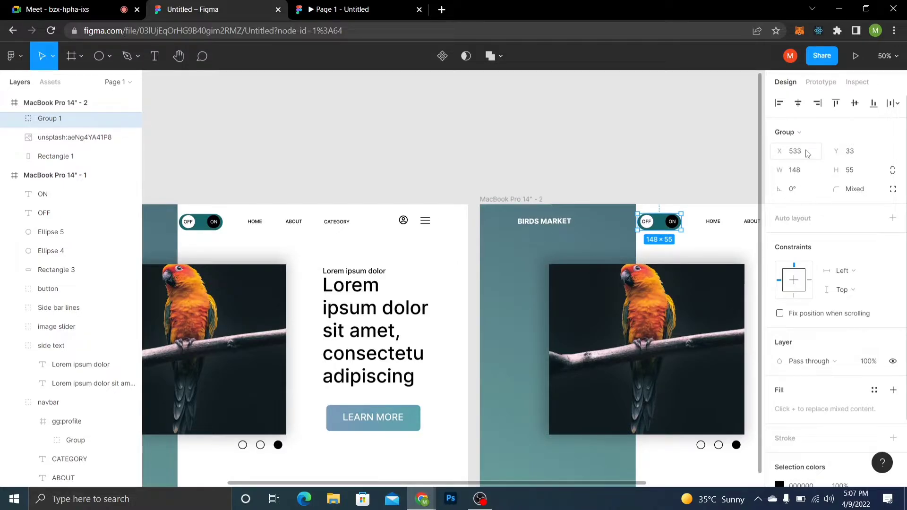
pyautogui.click(207, 232)
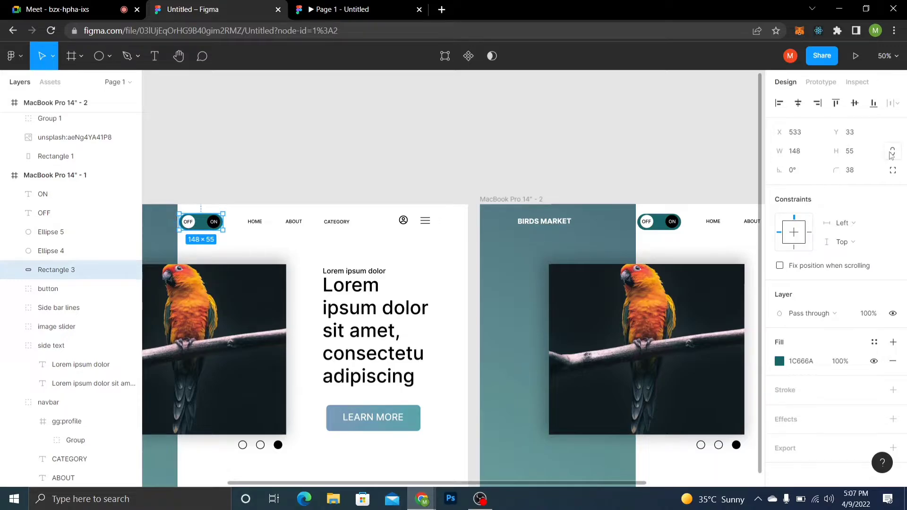
pyautogui.click(661, 227)
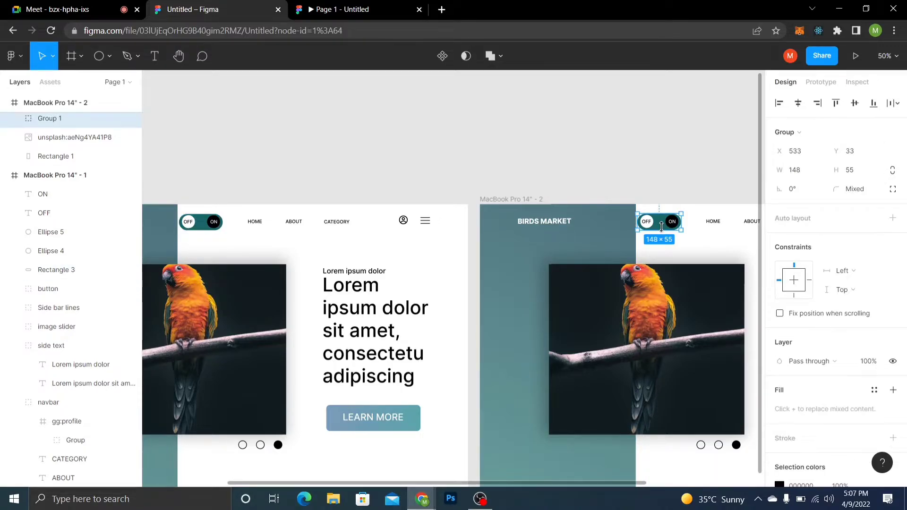
pyautogui.click(206, 222)
pyautogui.click(443, 173)
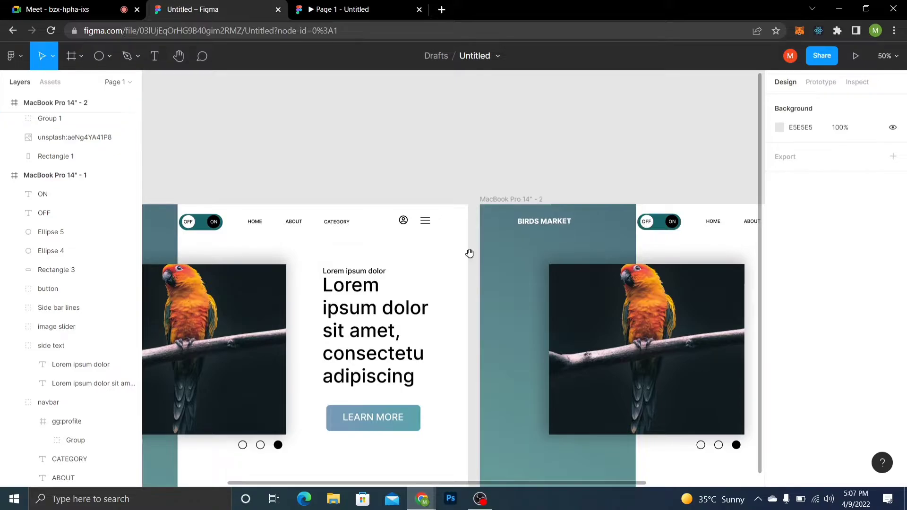
# Duplicate the white circle behind the OFF label of the toggle in MacBook Pro 14" - 1
pyautogui.moveTo(469, 254); pyautogui.dragTo(605, 236)
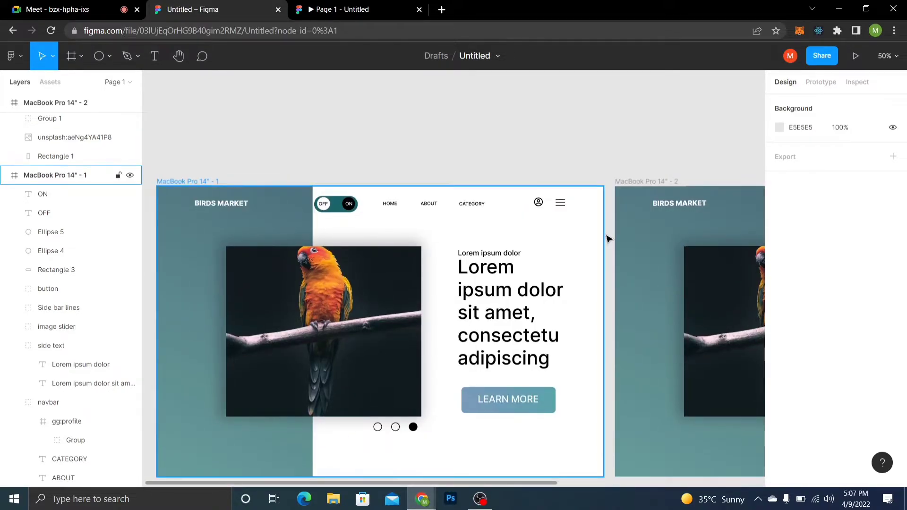
pyautogui.press('+')
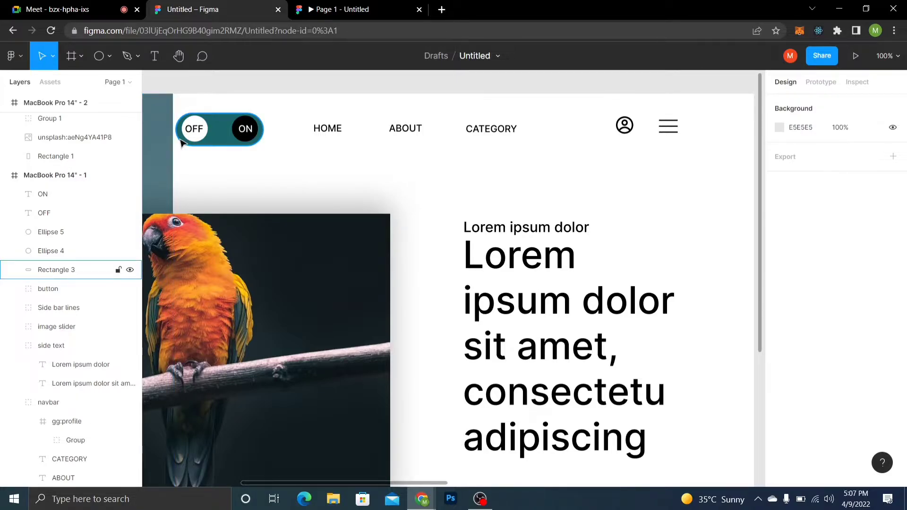
pyautogui.moveTo(182, 143); pyautogui.dragTo(665, 118)
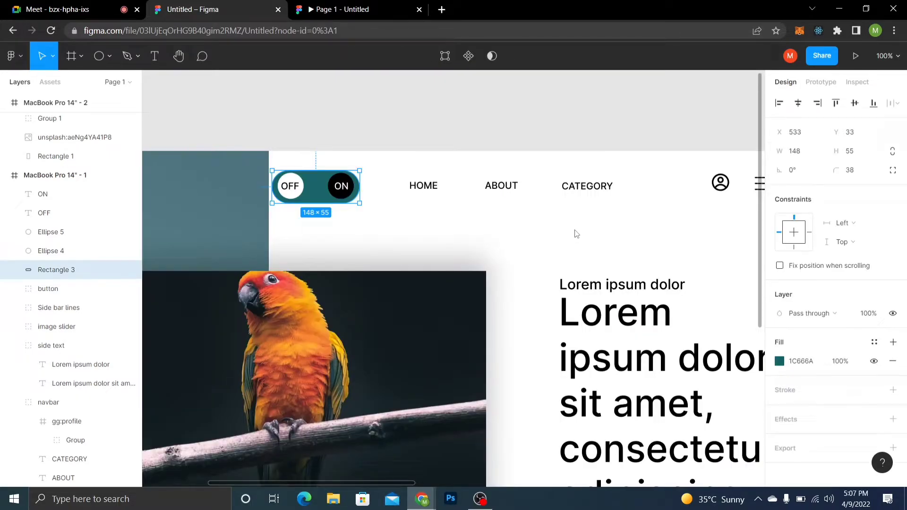
pyautogui.moveTo(574, 230); pyautogui.dragTo(549, 242)
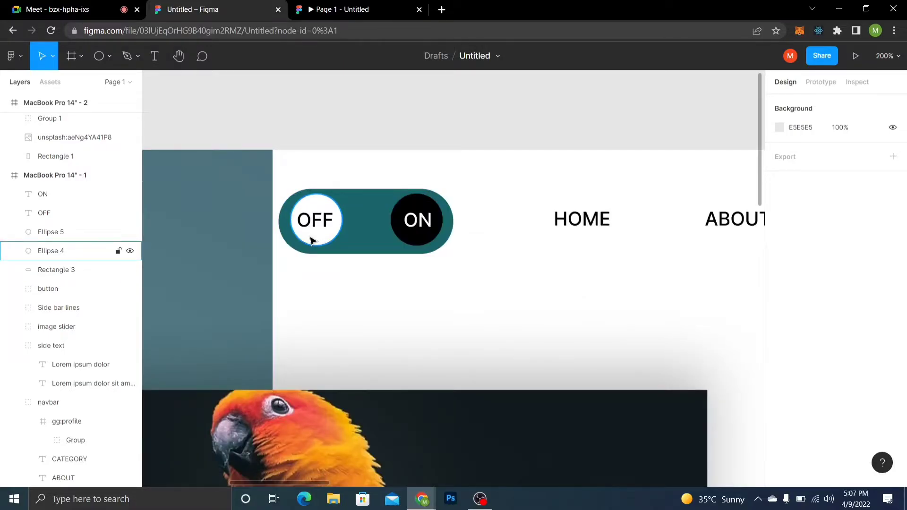
pyautogui.click(312, 241)
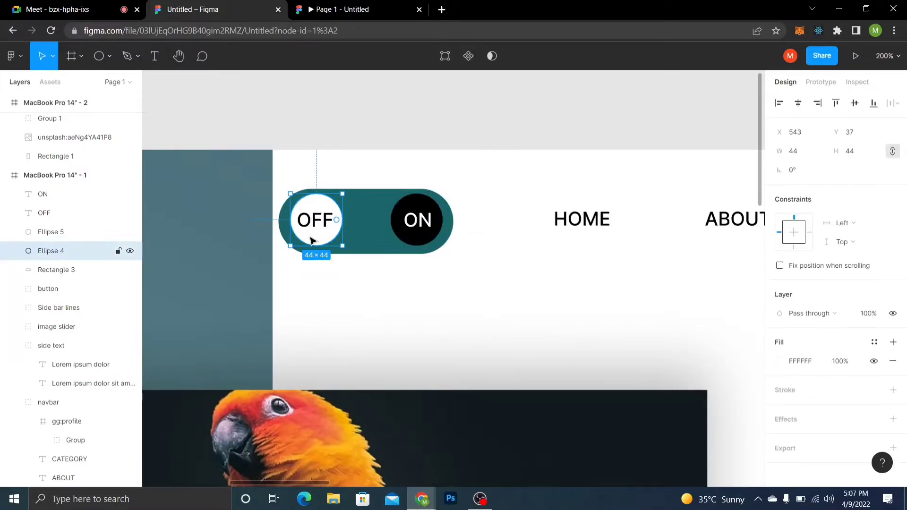
pyautogui.hotkey('ctrl', 'd')
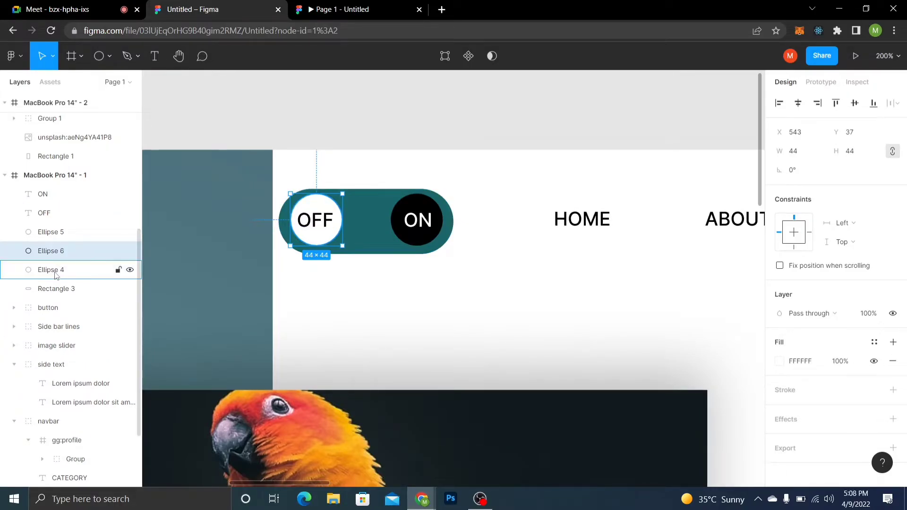
# Try to use the original white circle, Ellipse 4, as a mask while the black circle is still in the toggle
pyautogui.click(57, 273)
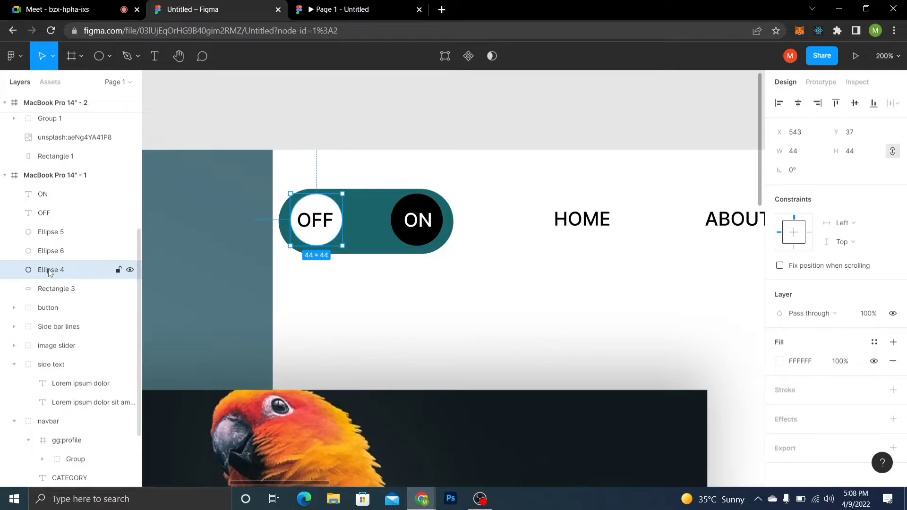
pyautogui.rightClick(49, 273)
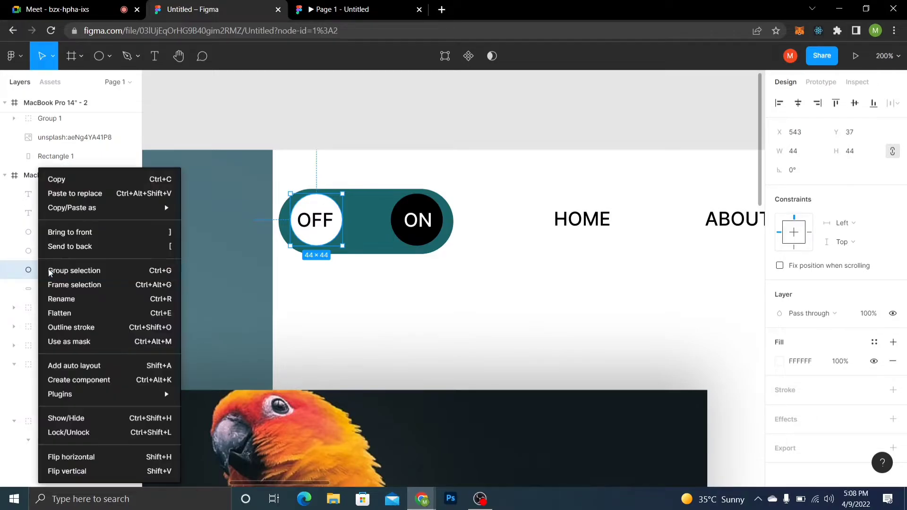
pyautogui.click(69, 341)
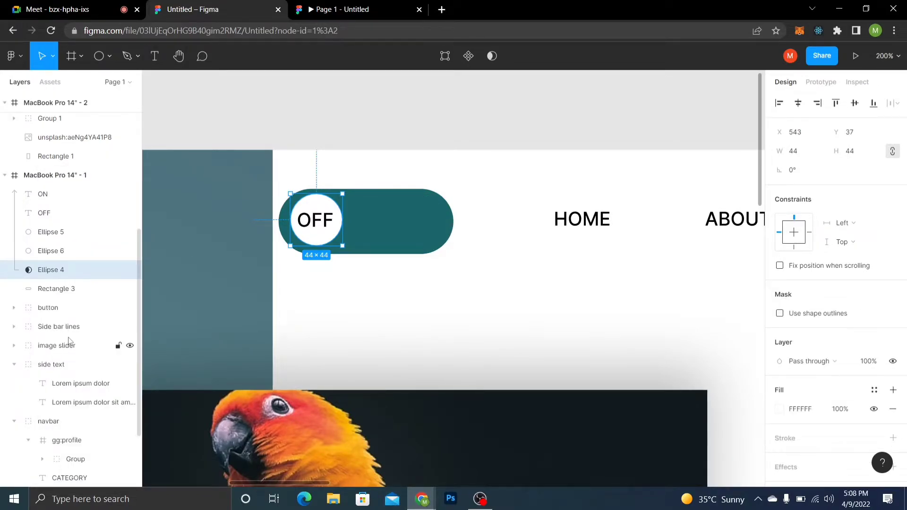
pyautogui.click(85, 239)
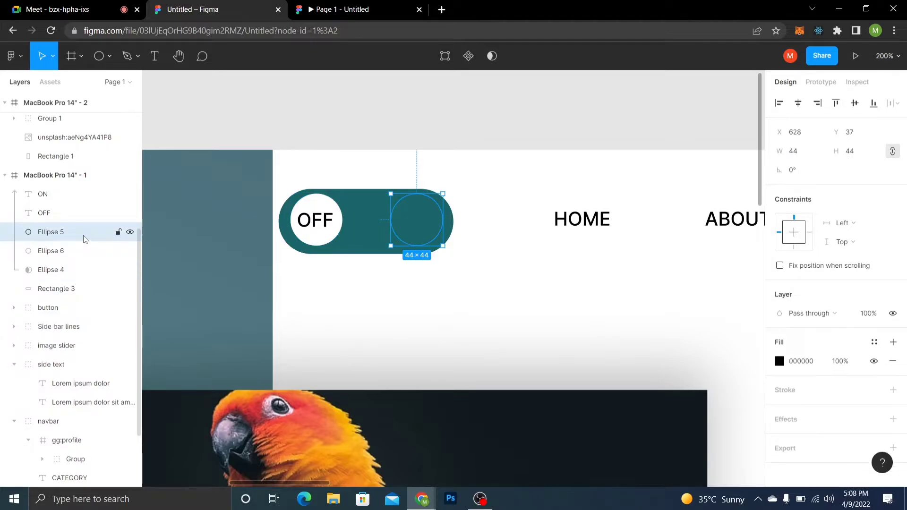
pyautogui.hotkey('ctrl', 'z')
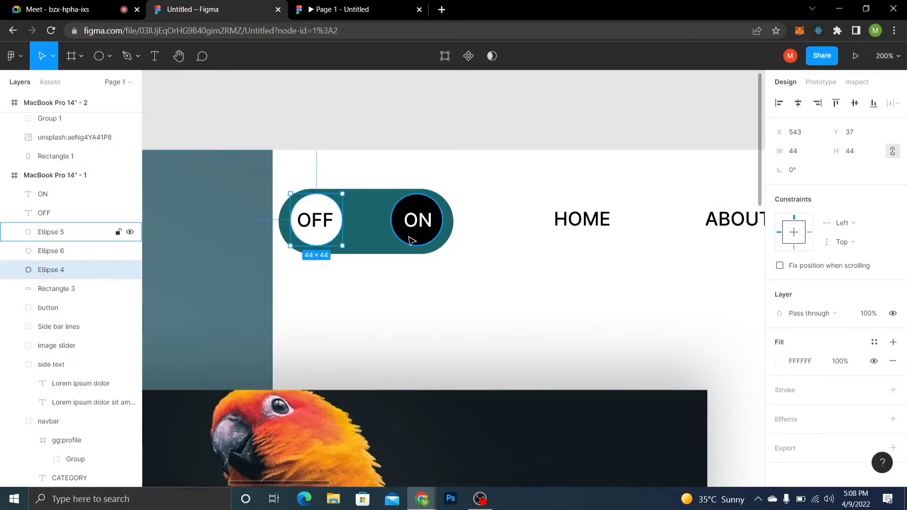
# Delete the black circle behind the ON label and use the original white circle, Ellipse 4, as a mask
pyautogui.click(411, 240)
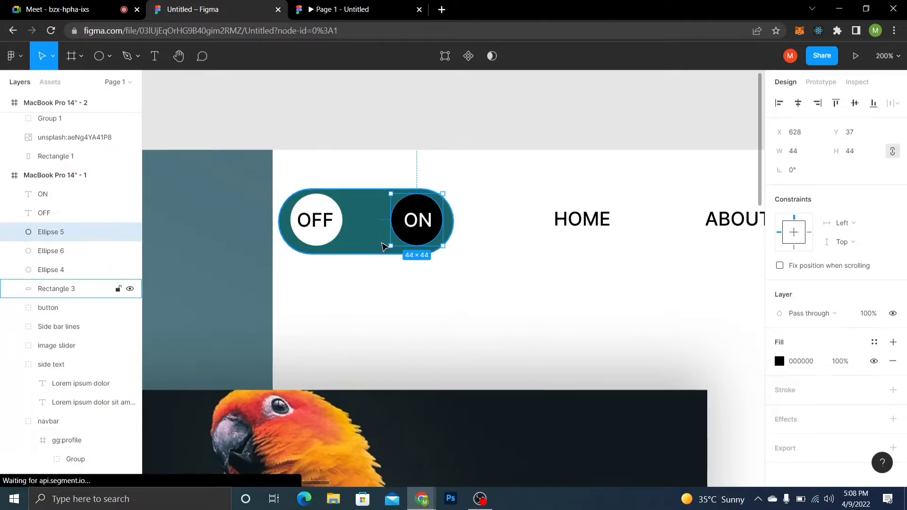
pyautogui.press('Delete')
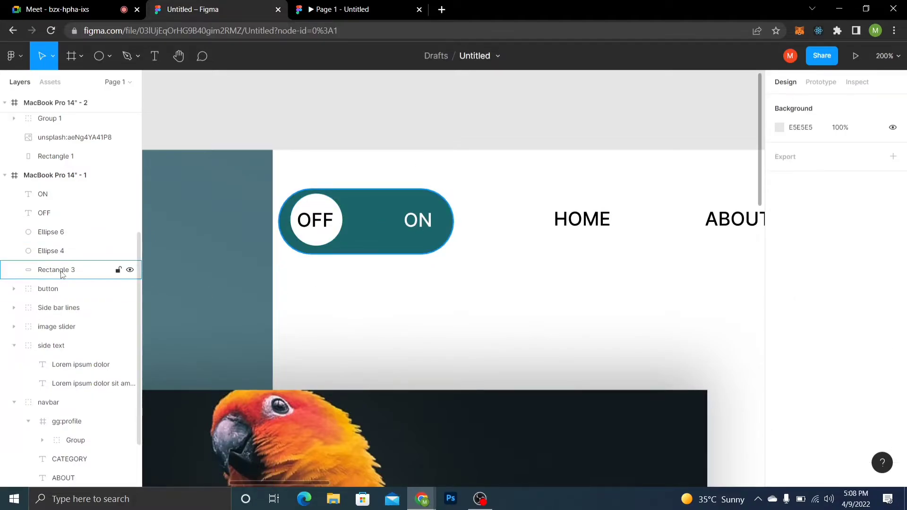
pyautogui.click(61, 252)
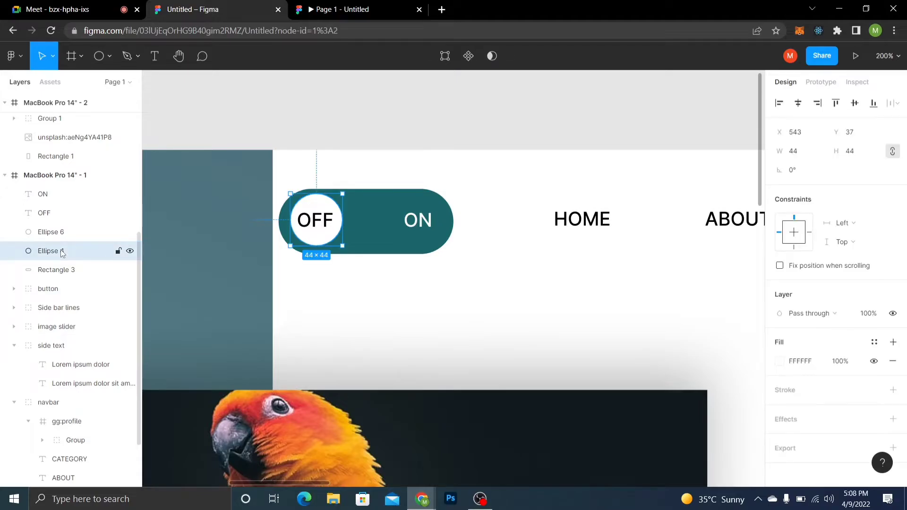
pyautogui.rightClick(62, 252)
pyautogui.click(86, 349)
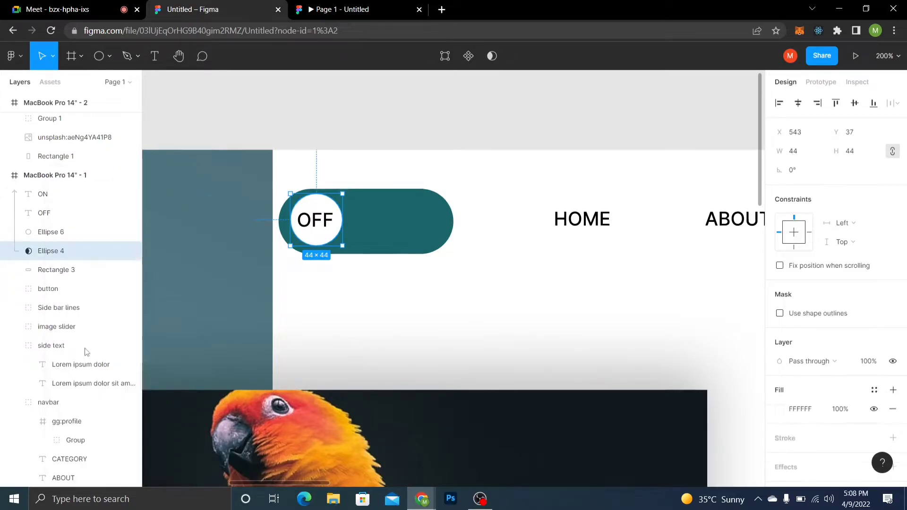
# Move the masked ON label in MacBook Pro 14" - 1 straight up to Y 11, above the toggle
pyautogui.click(69, 199)
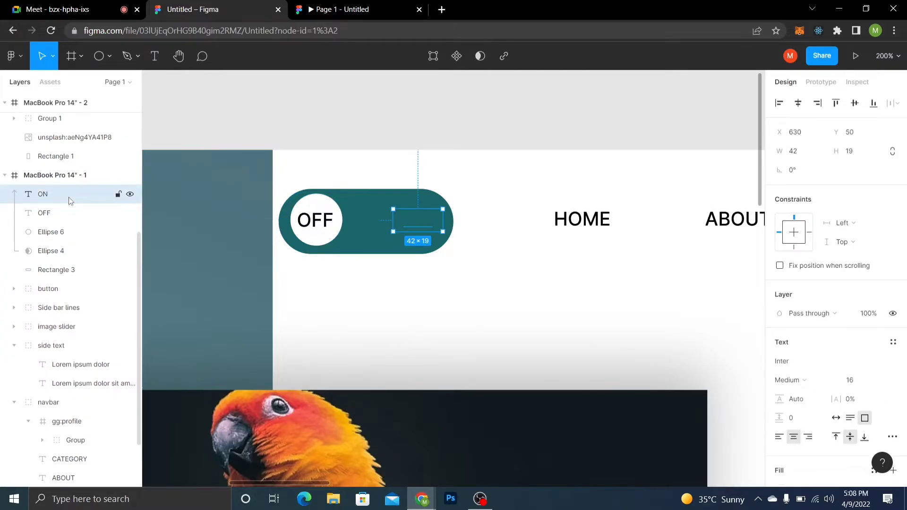
pyautogui.press('Up')
pyautogui.press('Up')
pyautogui.press('Up')
pyautogui.press('Up')
pyautogui.press('Up')
pyautogui.press('Up')
pyautogui.press('Up')
pyautogui.press('Up')
pyautogui.press('Up')
pyautogui.press('Up')
pyautogui.press('Up')
pyautogui.press('Up')
pyautogui.press('Up')
pyautogui.press('Up')
pyautogui.press('Up')
pyautogui.press('Up')
pyautogui.press('Up')
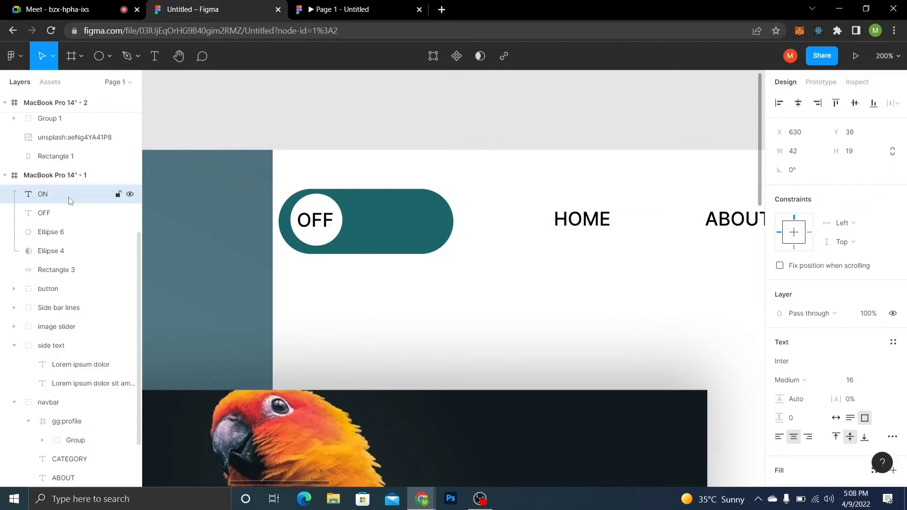
pyautogui.press('Up')
pyautogui.press('Up')
pyautogui.press('Up')
pyautogui.press('Up')
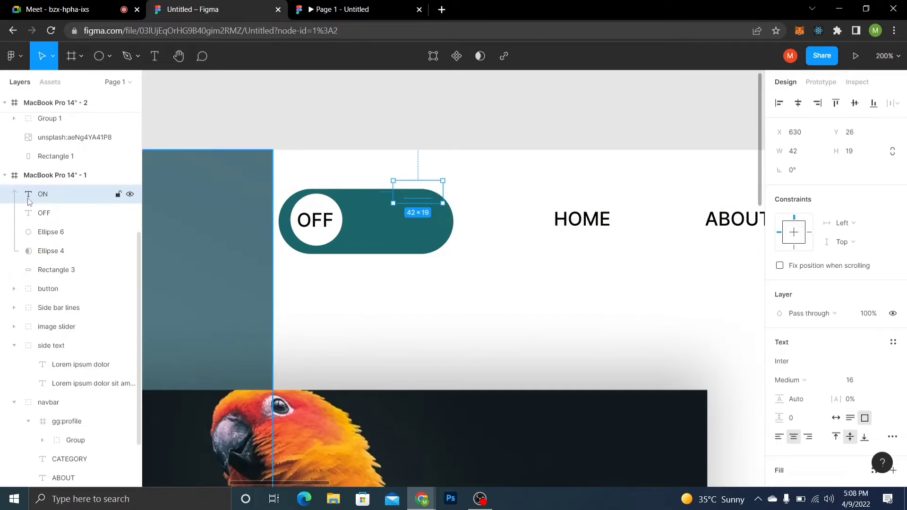
pyautogui.press('Up')
pyautogui.press('Up')
pyautogui.press('Up')
pyautogui.press('Up')
pyautogui.press('Up')
pyautogui.press('Up')
pyautogui.press('Up')
pyautogui.press('Up')
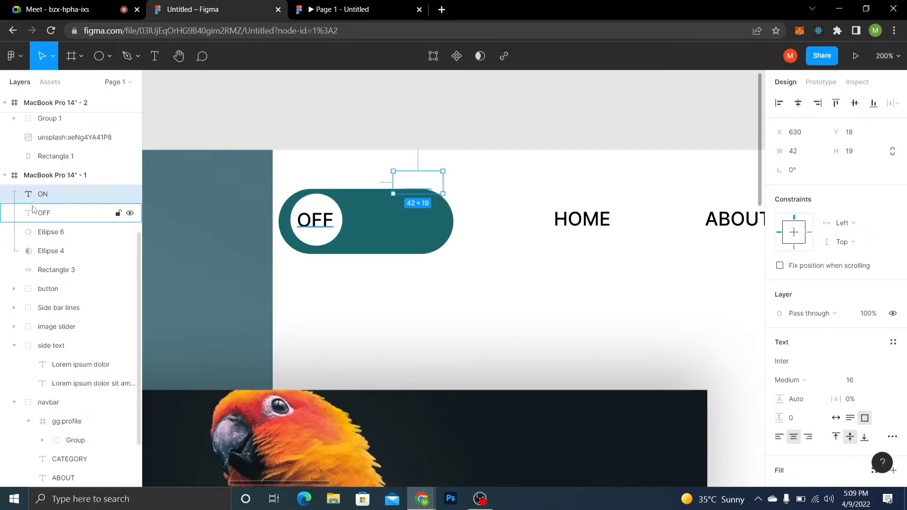
pyautogui.press('Up')
pyautogui.press('Up')
pyautogui.press('Up')
pyautogui.press('Up')
pyautogui.press('Up')
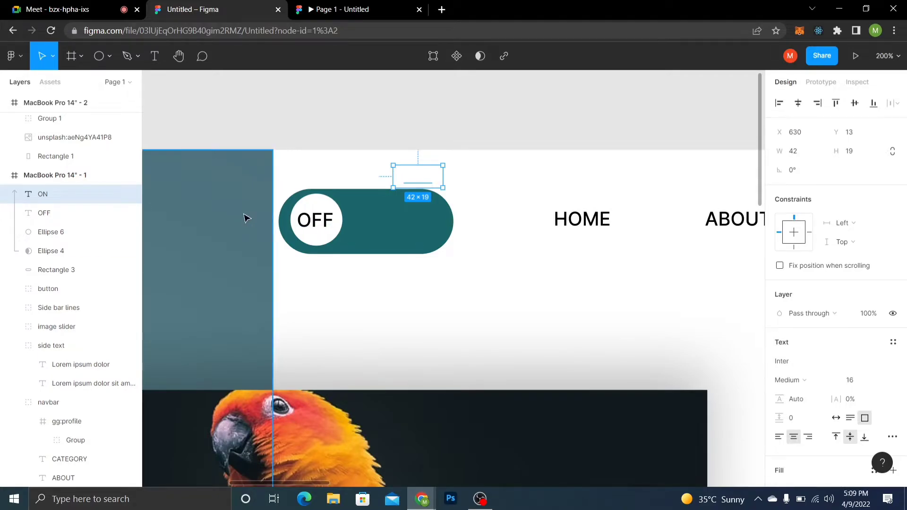
pyautogui.press('Up')
pyautogui.press('Up')
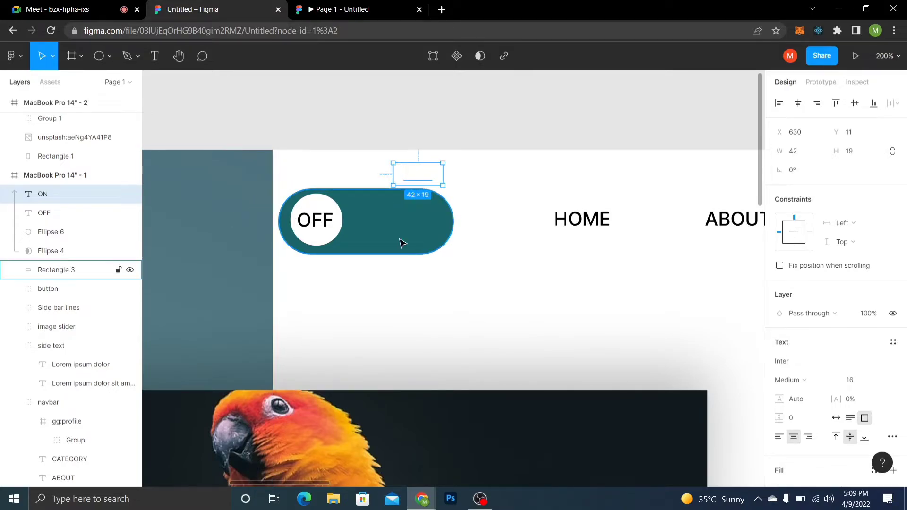
pyautogui.click(481, 237)
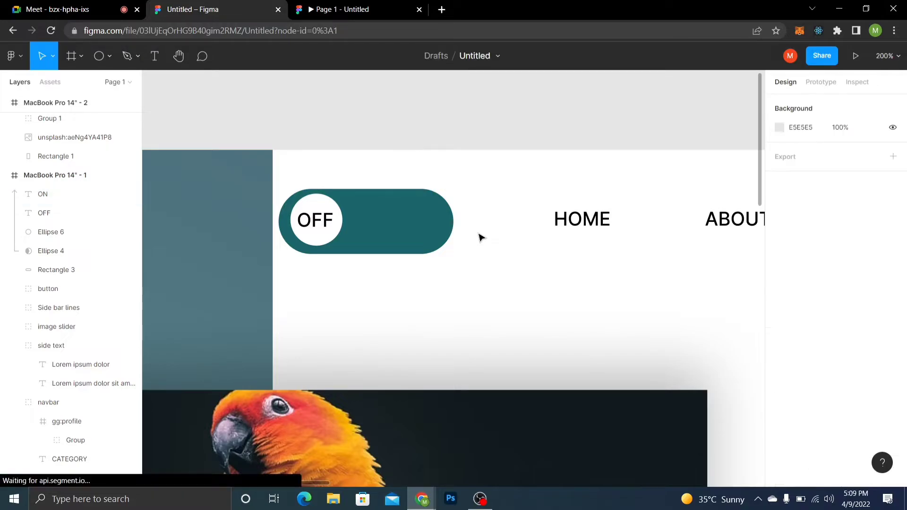
# Delete the white circle behind the OFF label inside the toggle group of MacBook Pro 14" - 2
pyautogui.moveTo(589, 285); pyautogui.dragTo(218, 259)
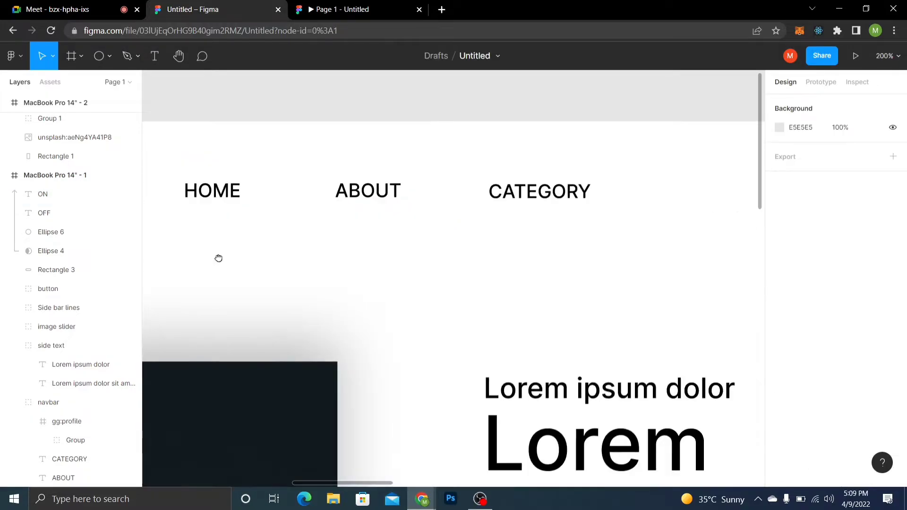
pyautogui.moveTo(709, 266); pyautogui.dragTo(91, 271)
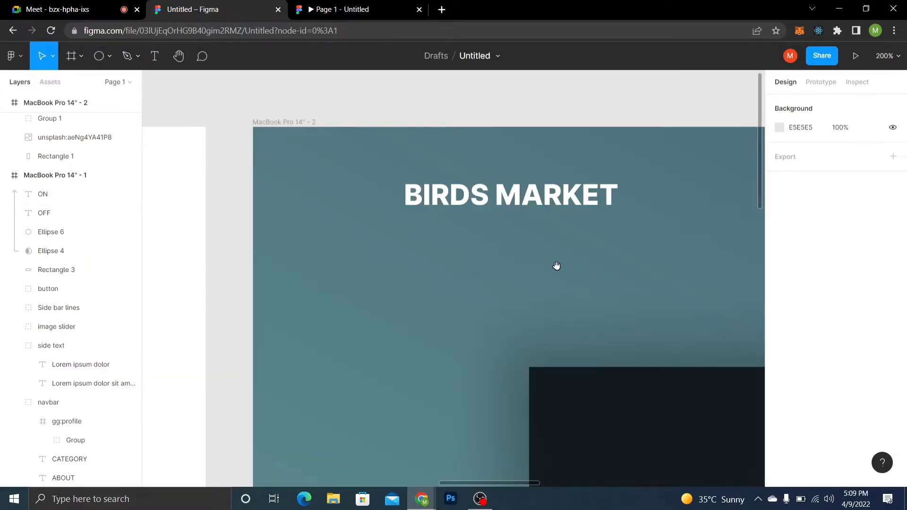
pyautogui.moveTo(709, 266); pyautogui.dragTo(104, 264)
pyautogui.moveTo(323, 263); pyautogui.dragTo(340, 275)
pyautogui.click(361, 222)
pyautogui.doubleClick(361, 222)
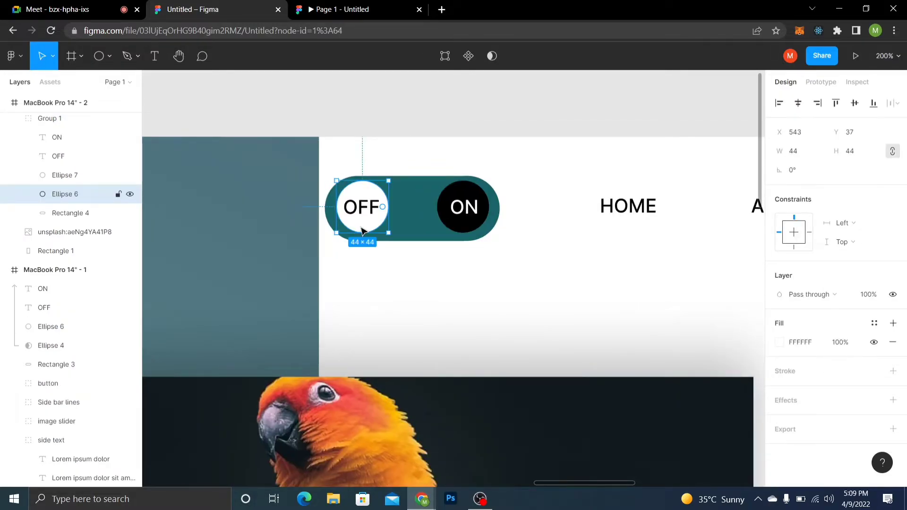
pyautogui.press('Delete')
# Duplicate the black circle behind the ON label inside the MacBook Pro 14" - 2 toggle group
pyautogui.click(462, 227)
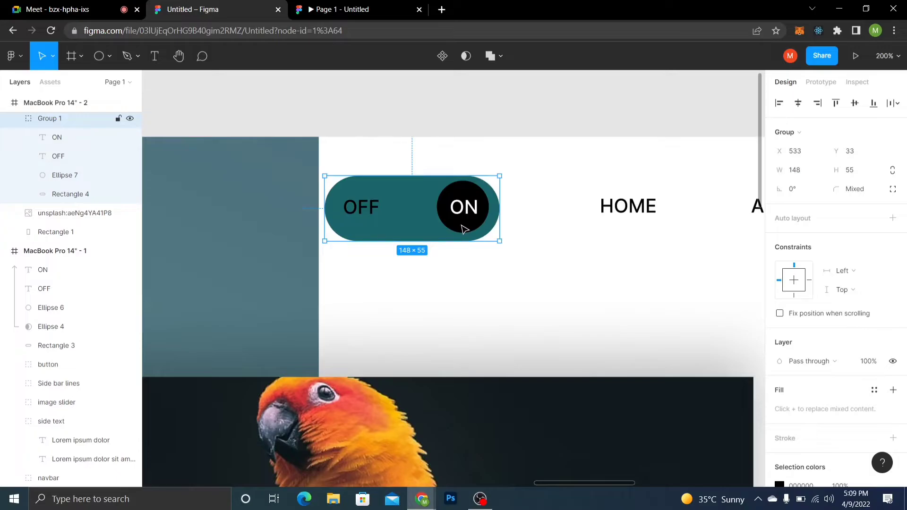
pyautogui.doubleClick(463, 229)
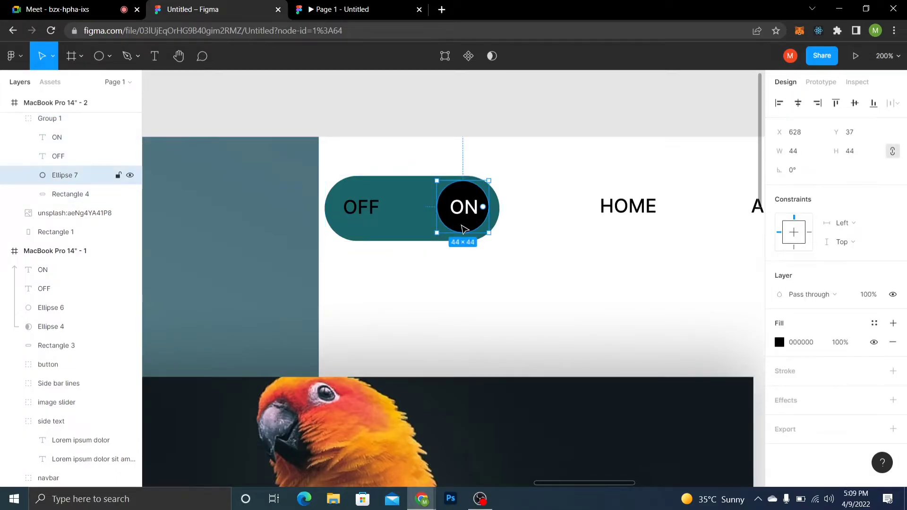
pyautogui.hotkey('ctrl', 'd')
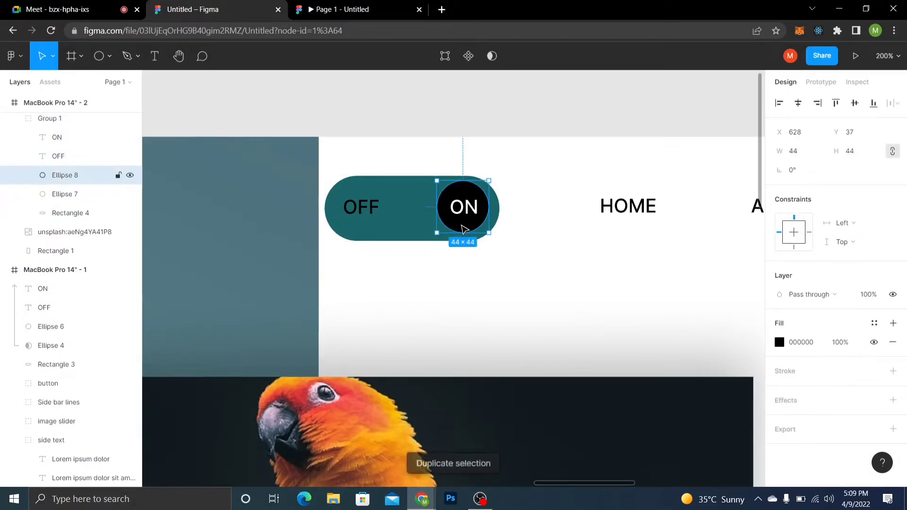
# Use the original black circle, Ellipse 7, as a mask inside the MacBook Pro 14" - 2 toggle group
pyautogui.click(49, 201)
pyautogui.rightClick(49, 201)
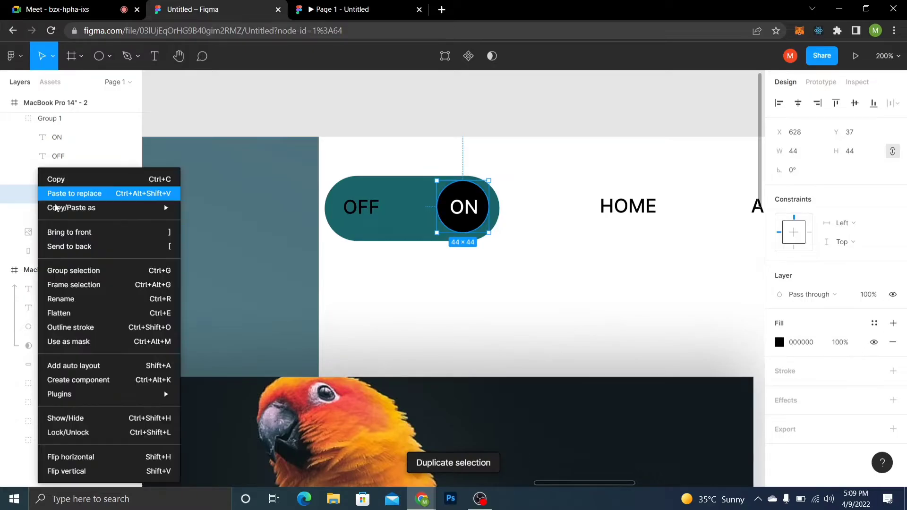
pyautogui.click(105, 345)
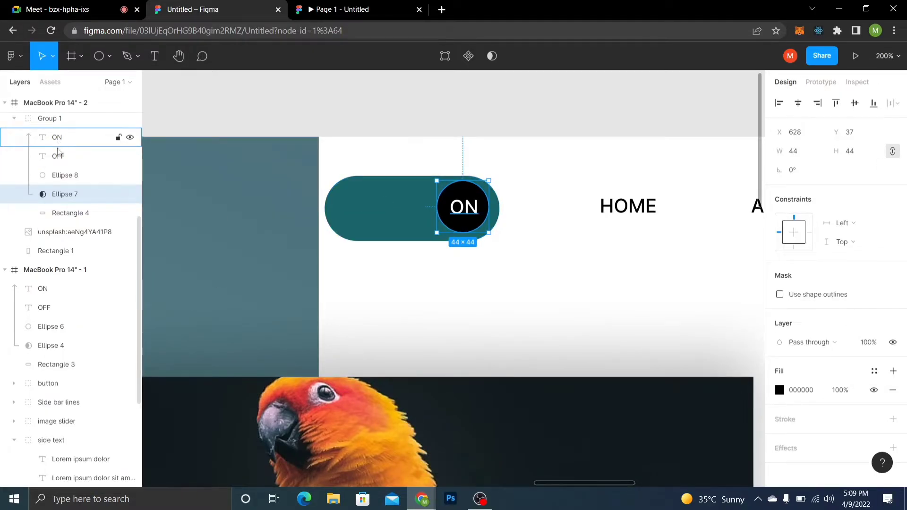
# Move the masked OFF label in MacBook Pro 14" - 2 straight up to Y 10, above the toggle
pyautogui.click(58, 158)
pyautogui.press('Up')
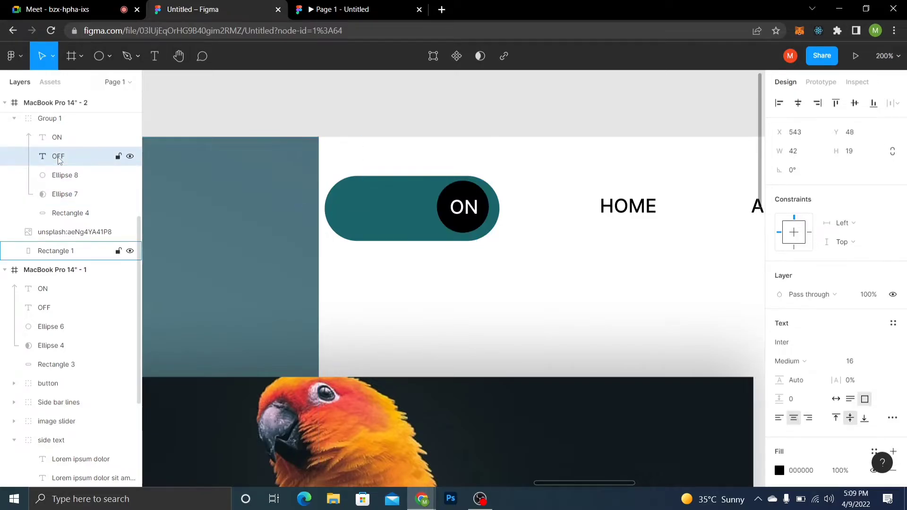
pyautogui.press('Up')
pyautogui.press('Up')
pyautogui.press('Up')
pyautogui.press('Up')
pyautogui.press('Up')
pyautogui.press('Up')
pyautogui.press('Up')
pyautogui.press('Up')
pyautogui.press('Up')
pyautogui.press('Up')
pyautogui.press('Up')
pyautogui.press('Up')
pyautogui.press('Up')
pyautogui.press('Up')
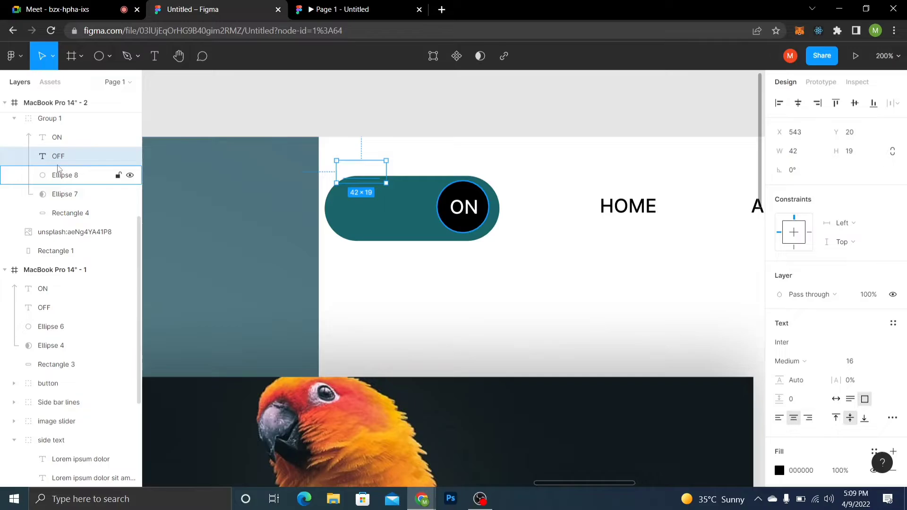
pyautogui.press('Up')
pyautogui.press('Up')
pyautogui.press('Up')
pyautogui.press('Up')
pyautogui.press('Up')
pyautogui.press('Up')
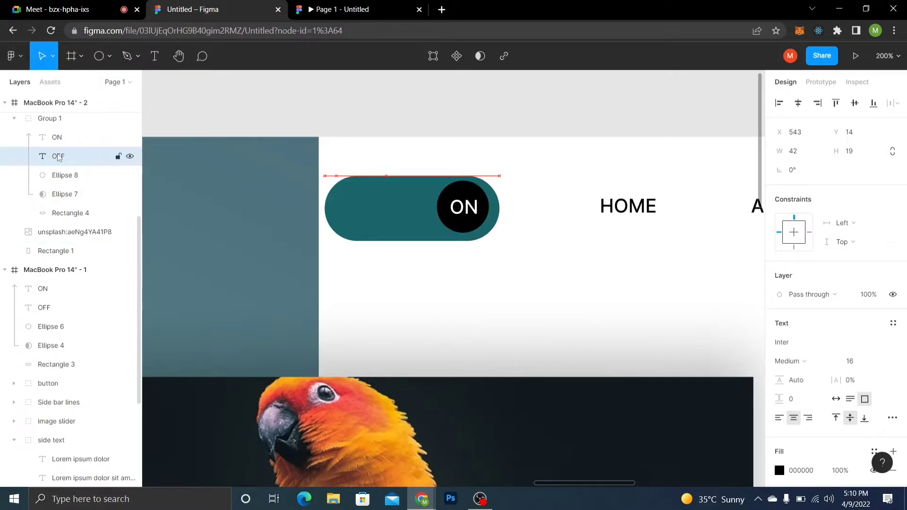
pyautogui.press('Up')
pyautogui.press('Up')
pyautogui.press('Up')
pyautogui.press('Up')
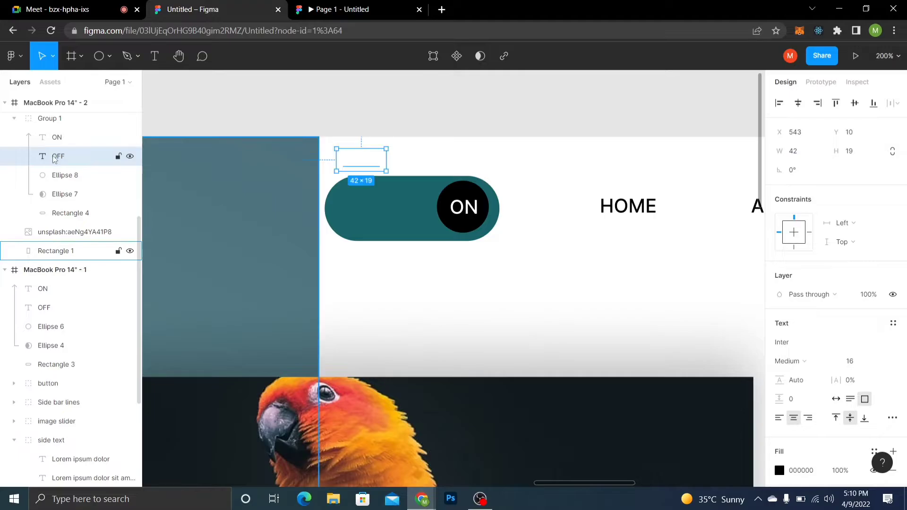
# Check the position of the hidden ON label in MacBook Pro 14" - 1 with both toggles in view
pyautogui.press('-')
pyautogui.press('-')
pyautogui.press('-')
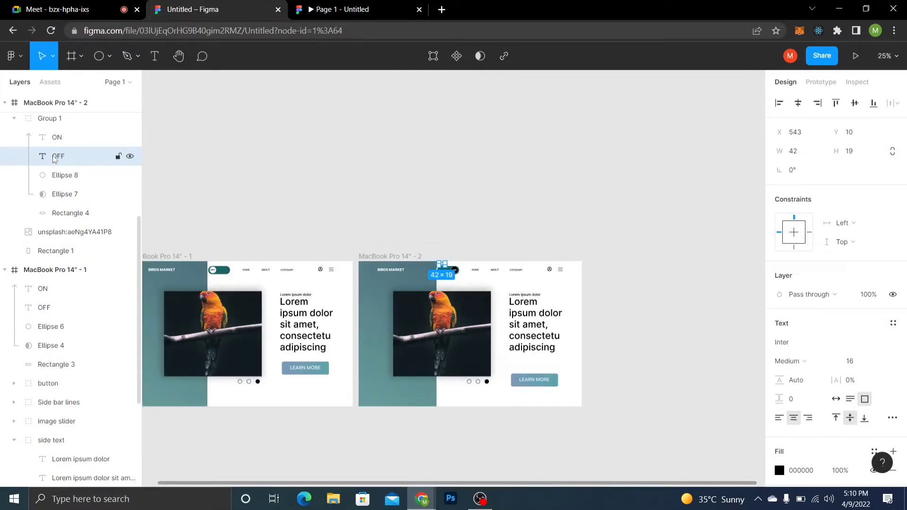
pyautogui.click(51, 298)
pyautogui.press('+')
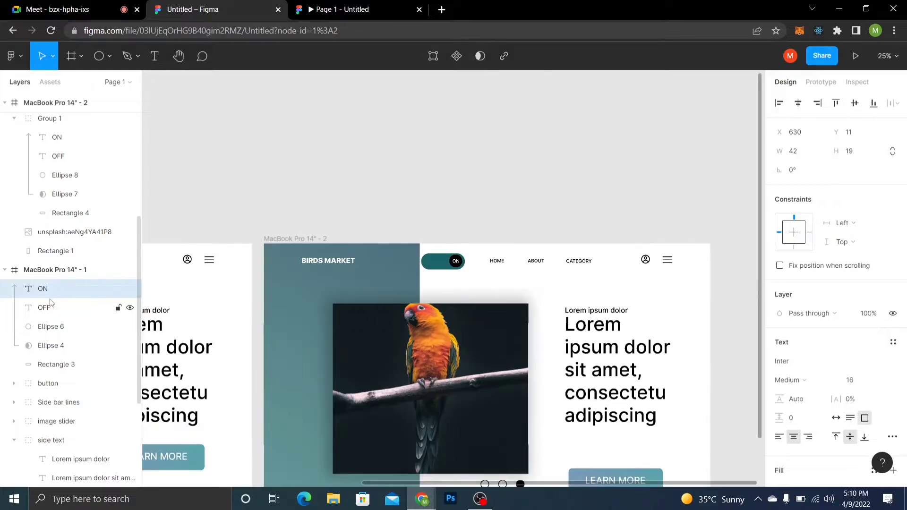
pyautogui.moveTo(192, 297); pyautogui.dragTo(402, 287)
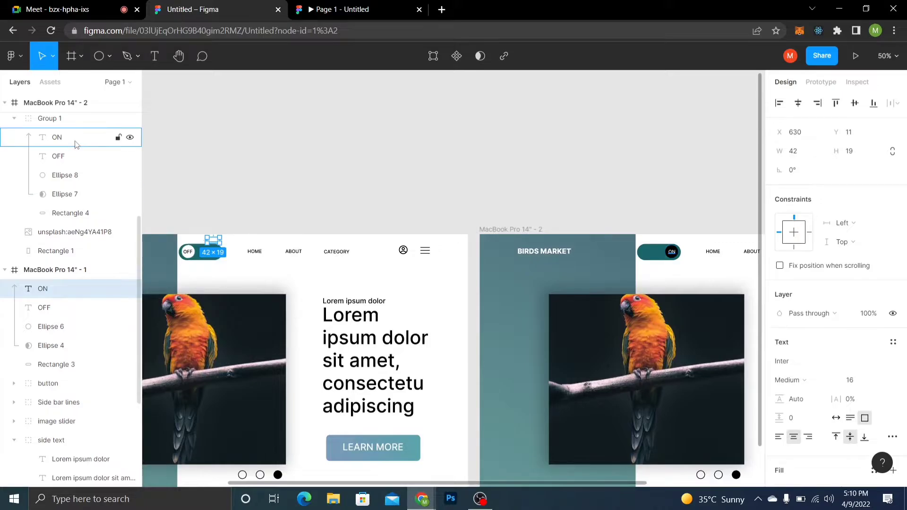
# Try an X position of 630 for the OFF label in MacBook Pro 14" - 2, and undo it
pyautogui.click(76, 159)
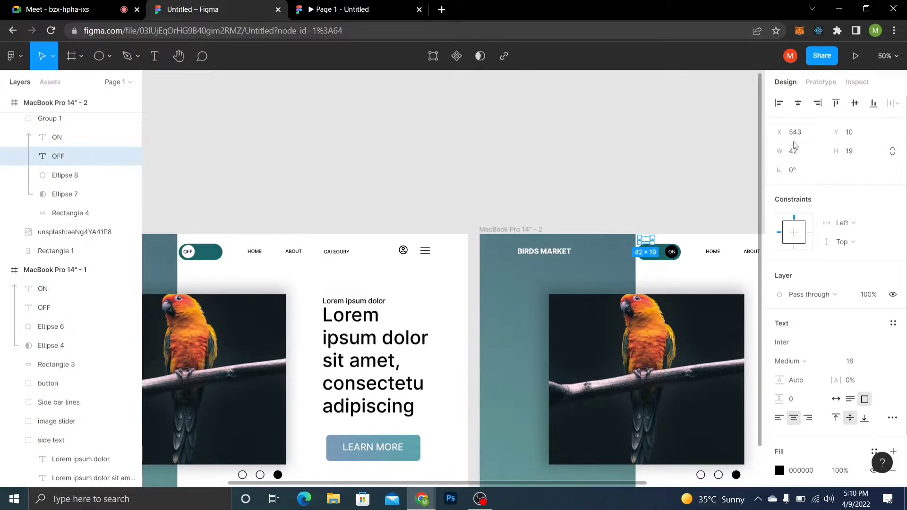
pyautogui.click(805, 133)
pyautogui.write('630')
pyautogui.press('Return')
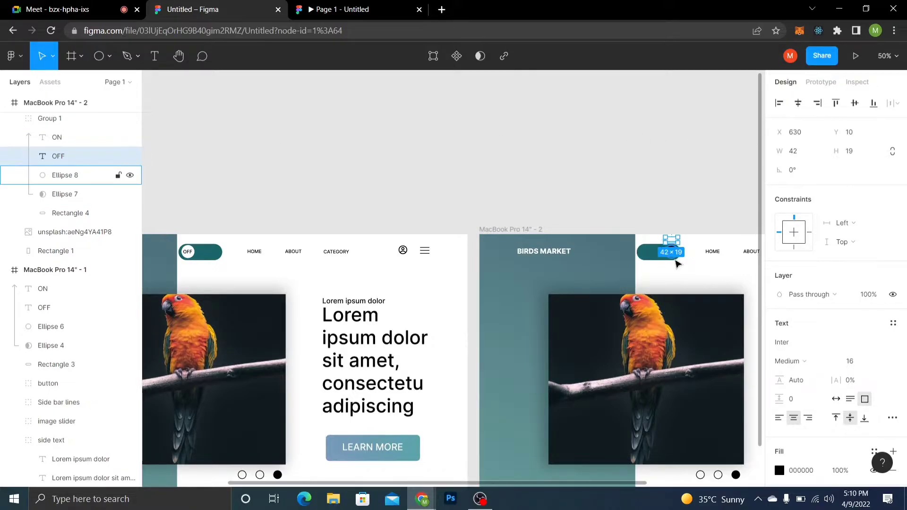
pyautogui.hotkey('ctrl', 'z')
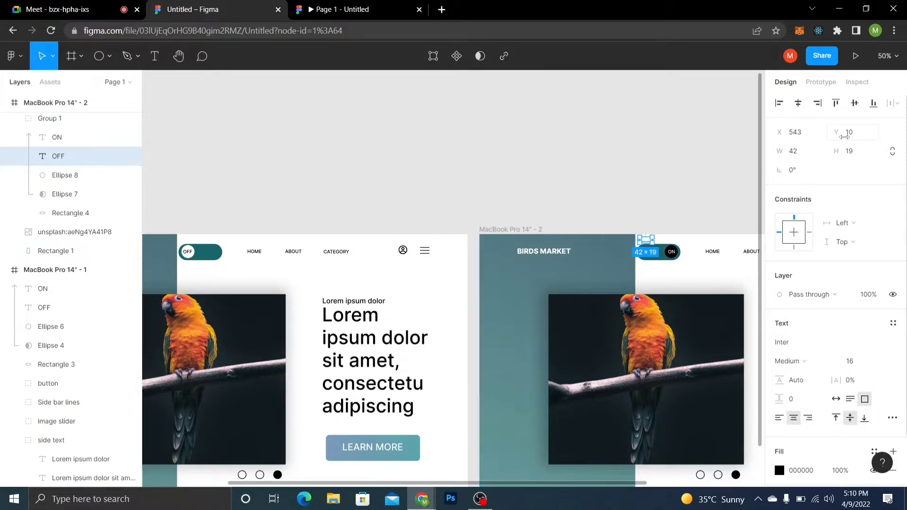
# Set the Y position of the OFF label in MacBook Pro 14" - 2 to 11
pyautogui.click(845, 136)
pyautogui.press('BackSpace')
pyautogui.press('BackSpace')
pyautogui.write('1')
pyautogui.press('Return')
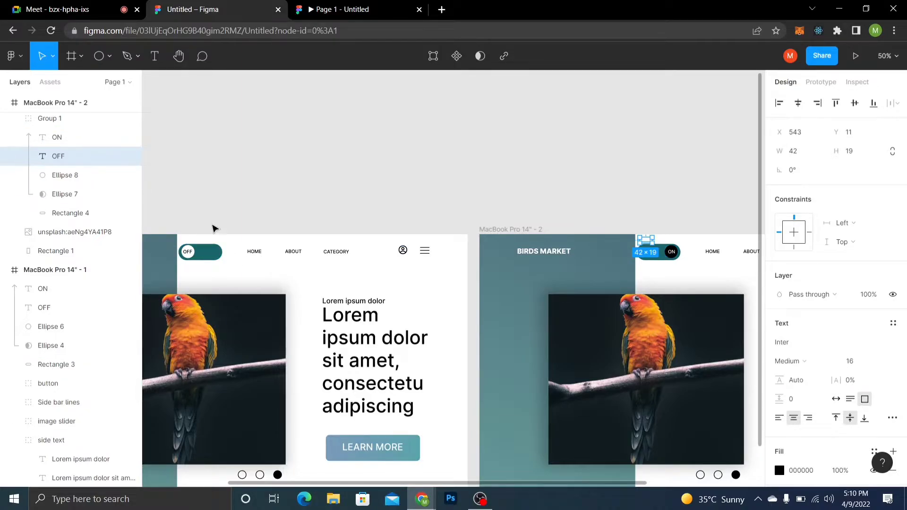
# Add a new MacBook Pro 14" frame on the empty canvas below the existing Birds Market frames
pyautogui.click(215, 229)
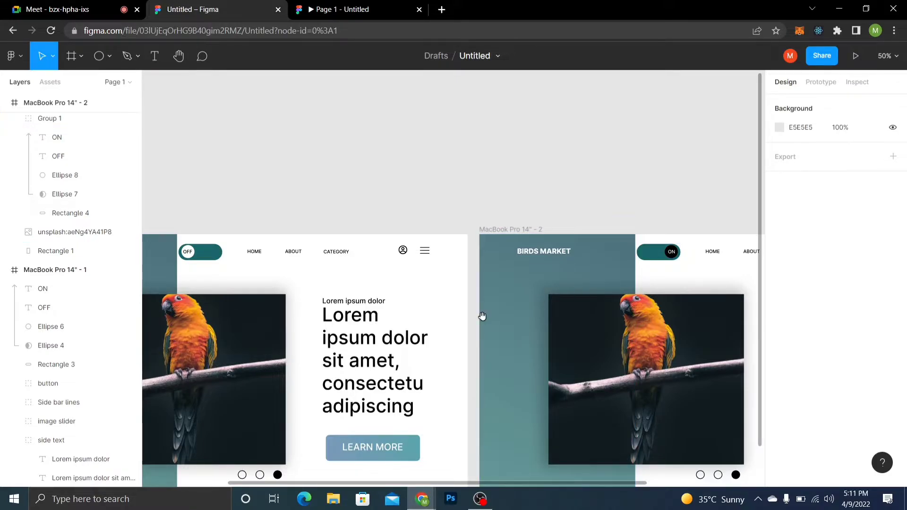
pyautogui.moveTo(392, 318); pyautogui.dragTo(581, 326)
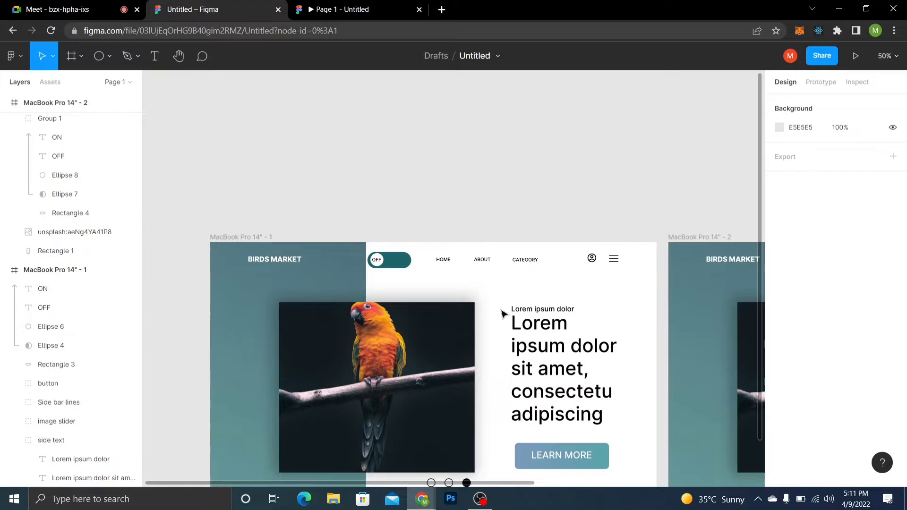
pyautogui.scroll(-4, 502, 389)
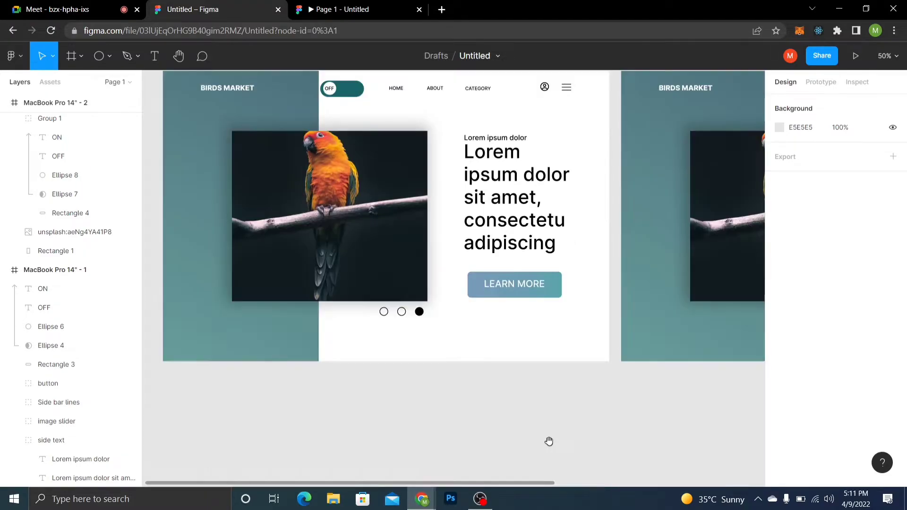
pyautogui.moveTo(549, 441); pyautogui.dragTo(176, 77)
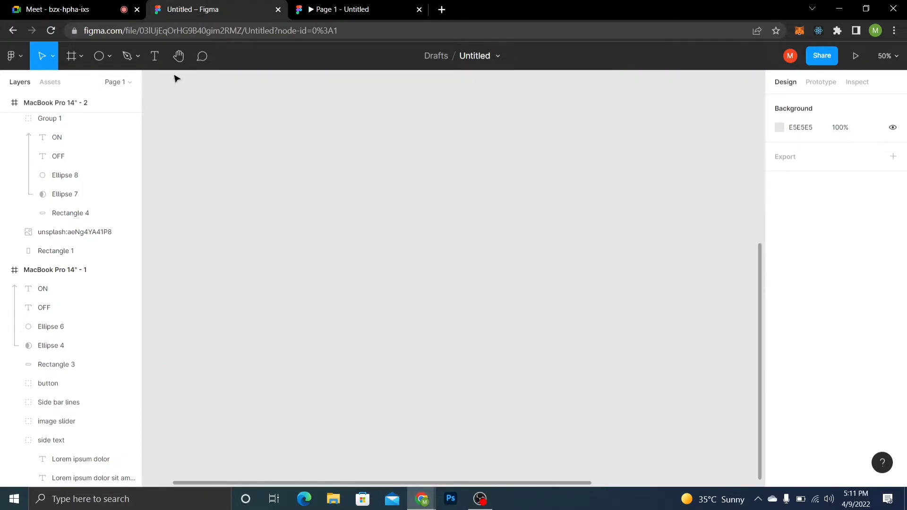
pyautogui.click(65, 58)
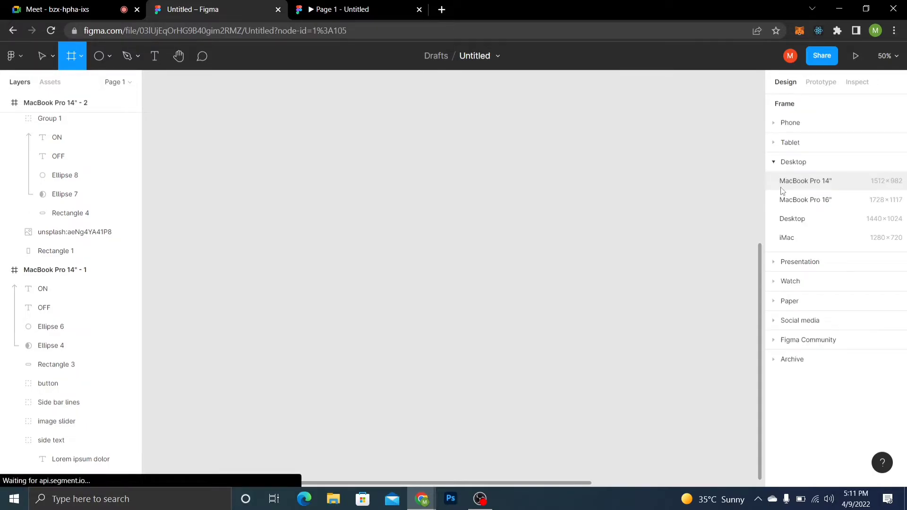
pyautogui.click(782, 184)
# Draw a rectangle about 628 × 174 in the new frame, centre it horizontally, and round its corners to 73
pyautogui.click(111, 57)
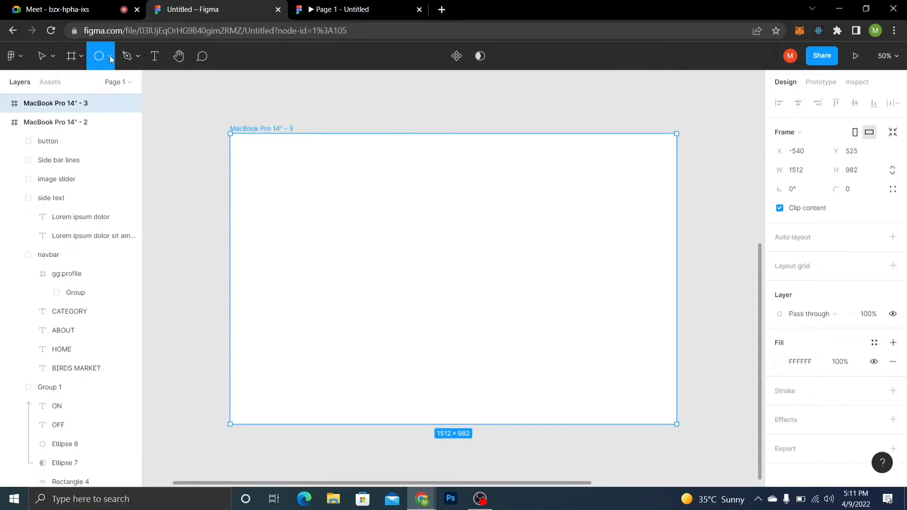
pyautogui.click(89, 85)
pyautogui.moveTo(316, 233)
pyautogui.mouseDown()
pyautogui.moveTo(499, 248)
pyautogui.moveTo(502, 285)
pyautogui.mouseUp()
pyautogui.moveTo(416, 259); pyautogui.dragTo(460, 282)
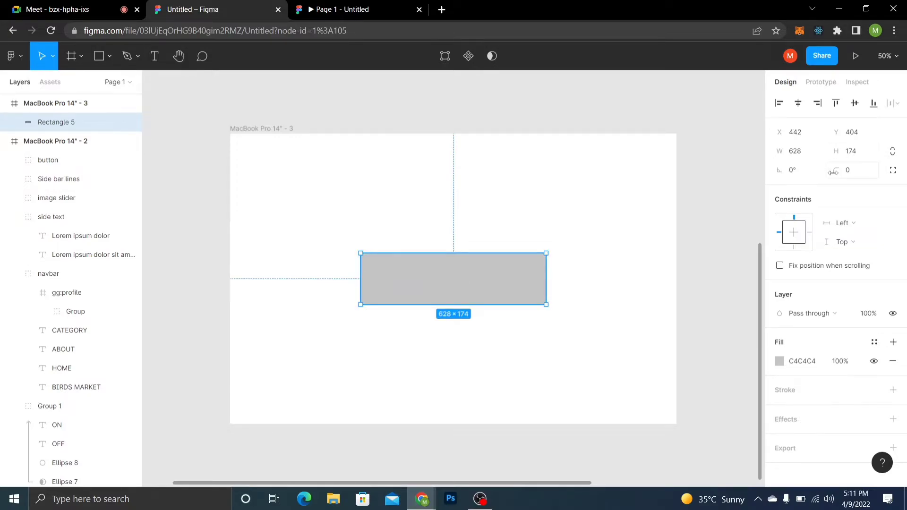
pyautogui.moveTo(833, 172); pyautogui.dragTo(794, 179)
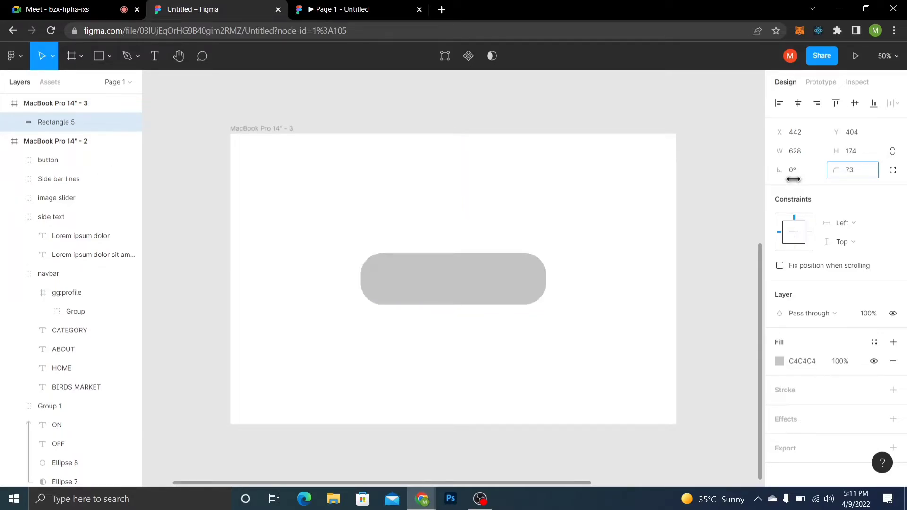
pyautogui.click(90, 6)
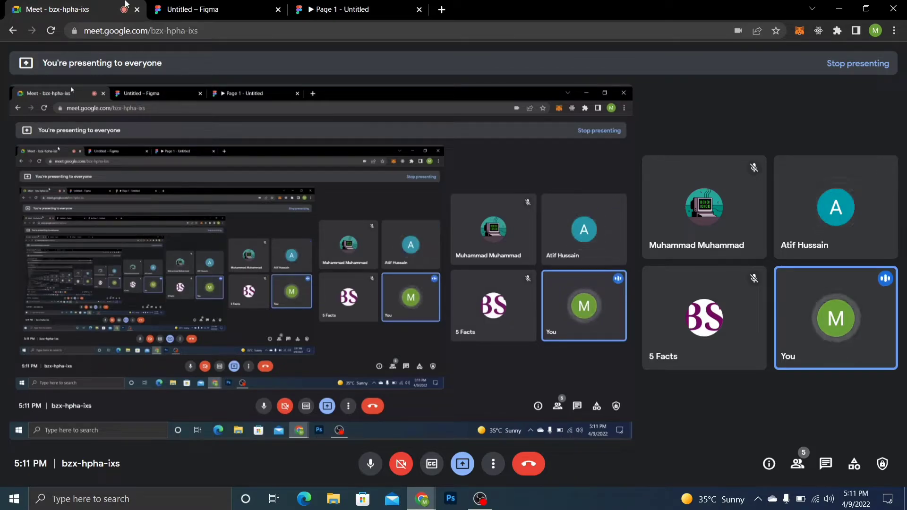
pyautogui.click(213, 9)
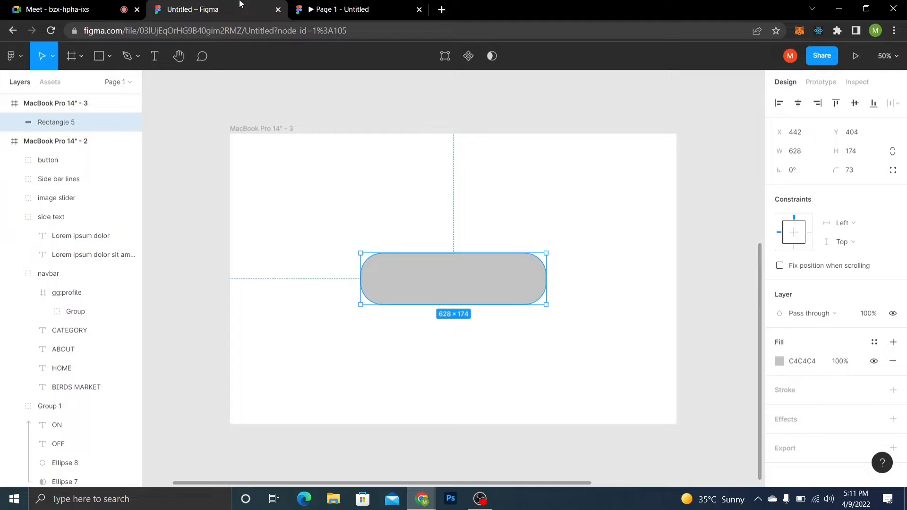
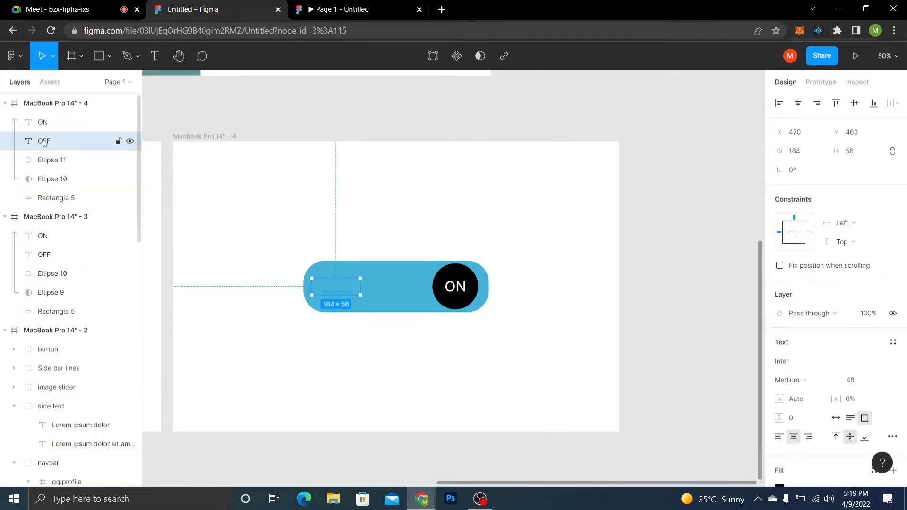
# Nudge the OFF text in MacBook Pro 14" - 4 straight up out of the toggle to Y 333
pyautogui.hotkey('shift', 'Up')
pyautogui.hotkey('shift', 'Up')
pyautogui.hotkey('shift', 'Up')
pyautogui.hotkey('shift', 'Up')
pyautogui.hotkey('shift', 'Up')
pyautogui.hotkey('shift', 'Up')
pyautogui.hotkey('shift', 'Up')
pyautogui.hotkey('shift', 'Up')
pyautogui.hotkey('shift', 'Up')
pyautogui.hotkey('shift', 'Up')
pyautogui.hotkey('shift', 'Up')
pyautogui.hotkey('shift', 'Up')
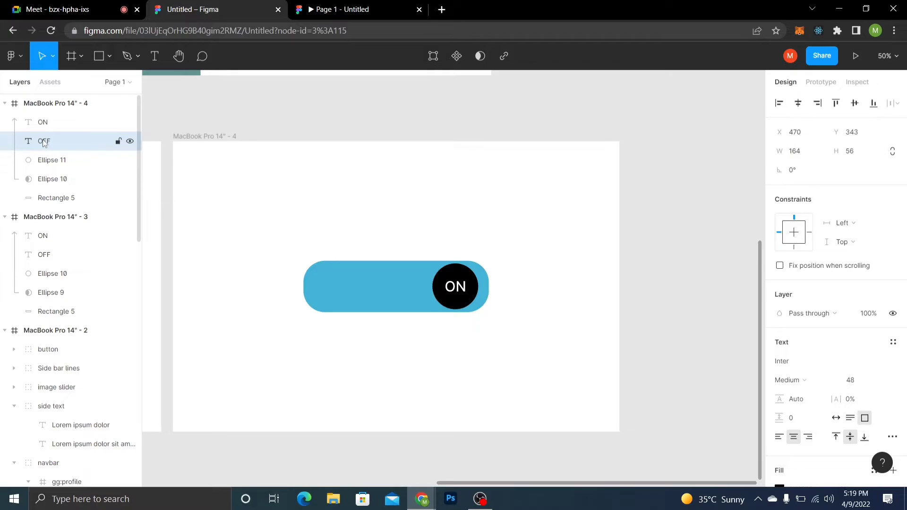
pyautogui.hotkey('shift', 'Up')
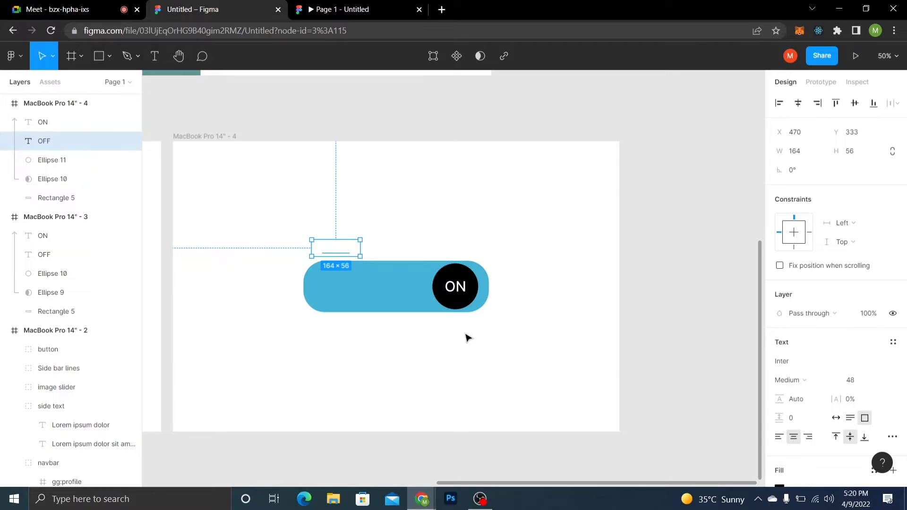
# Link Rectangle 5 in MacBook Pro 14" - 3 to MacBook Pro 14" - 4 on tap, with Smart animate at 600ms
pyautogui.click(72, 316)
pyautogui.moveTo(73, 315); pyautogui.dragTo(73, 294)
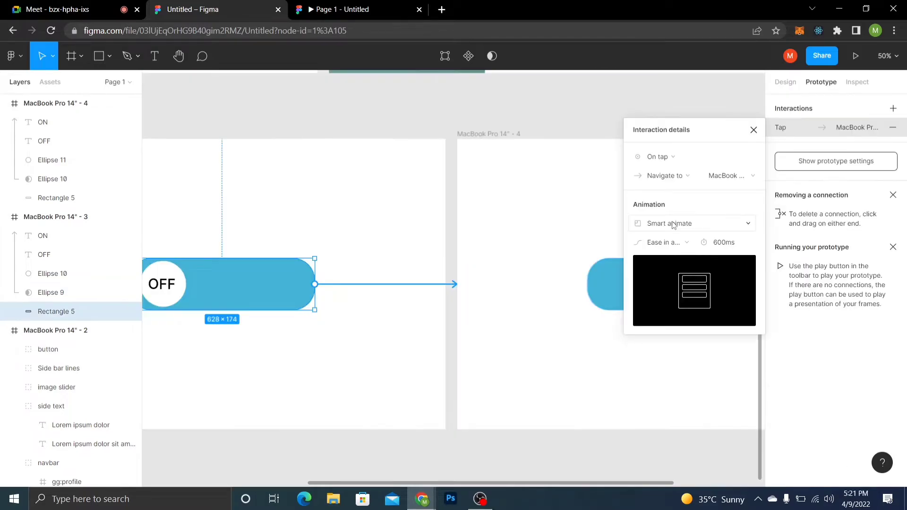
pyautogui.click(672, 221)
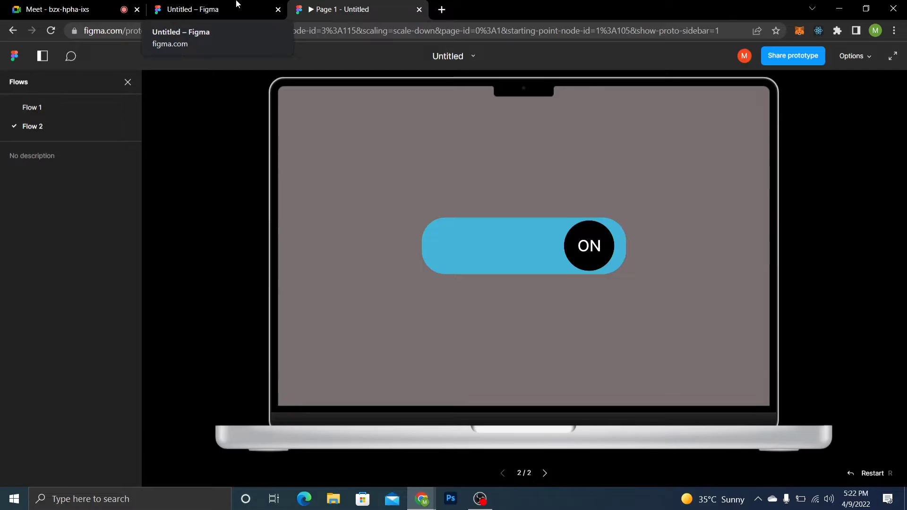
# Check the ON toggle's tap interaction in the editor, then test the OFF toggle in the Flow 2 prototype preview
pyautogui.click(238, 5)
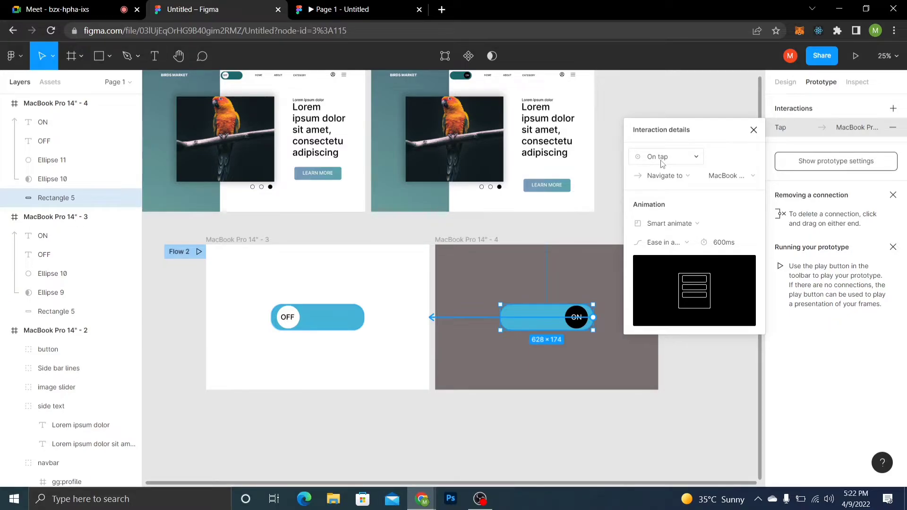
pyautogui.hotkey('ctrl', 'Tab')
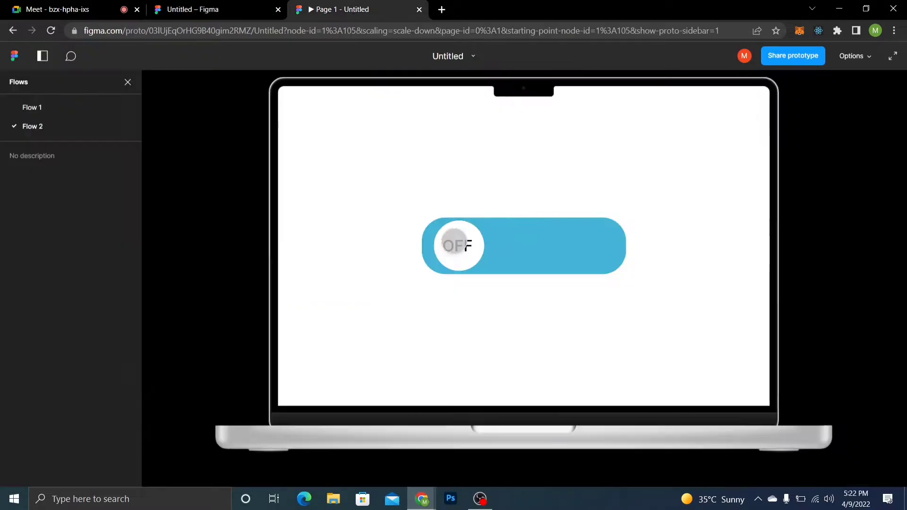
pyautogui.click(454, 228)
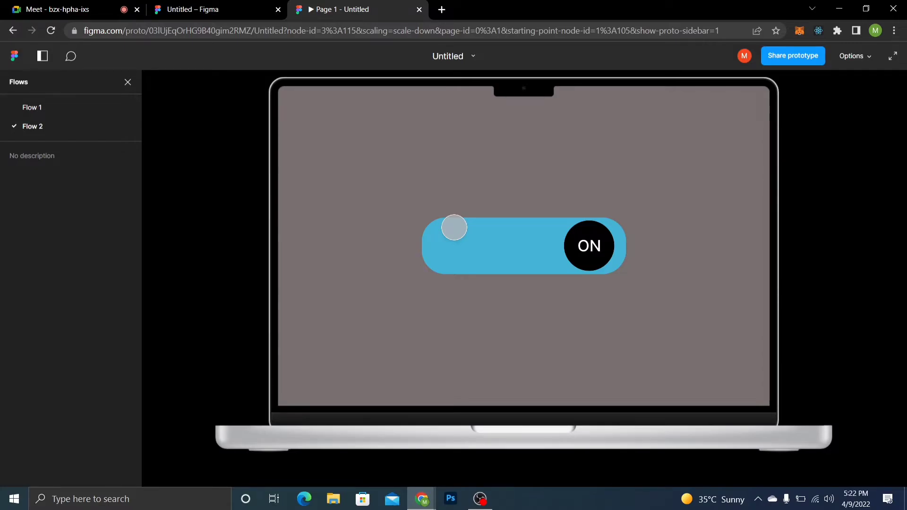
pyautogui.click(271, 6)
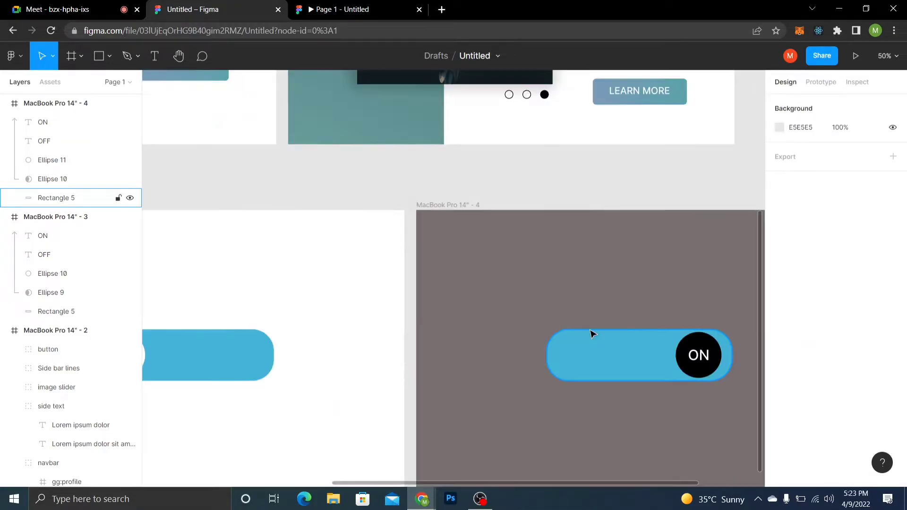
pyautogui.click(591, 333)
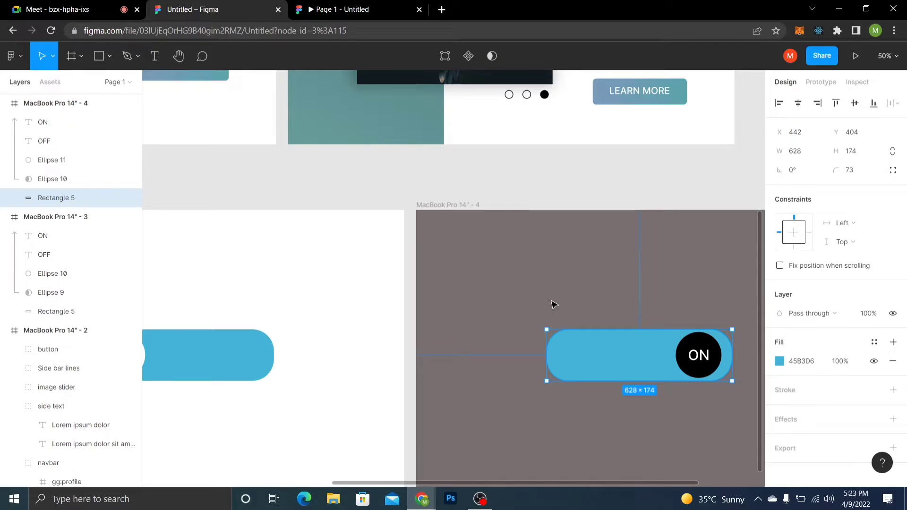
pyautogui.click(393, 198)
pyautogui.scroll(-1, 392, 198)
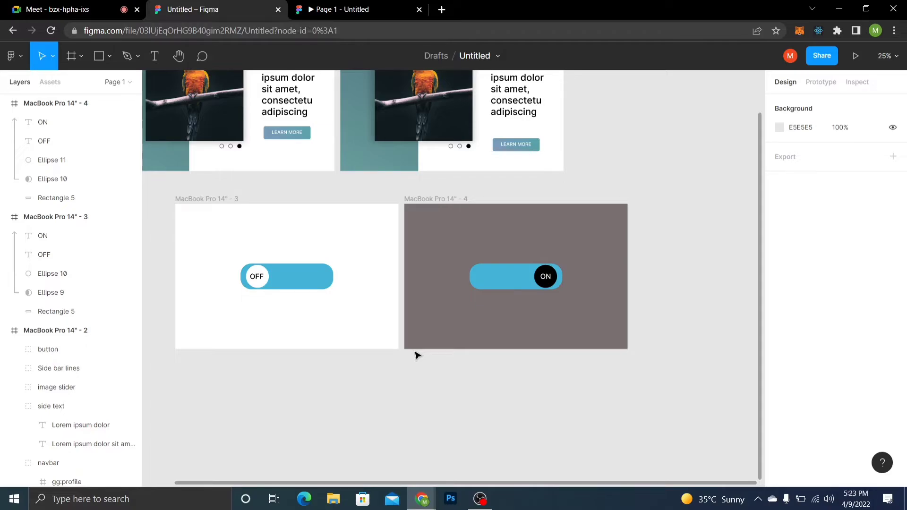
pyautogui.click(114, 7)
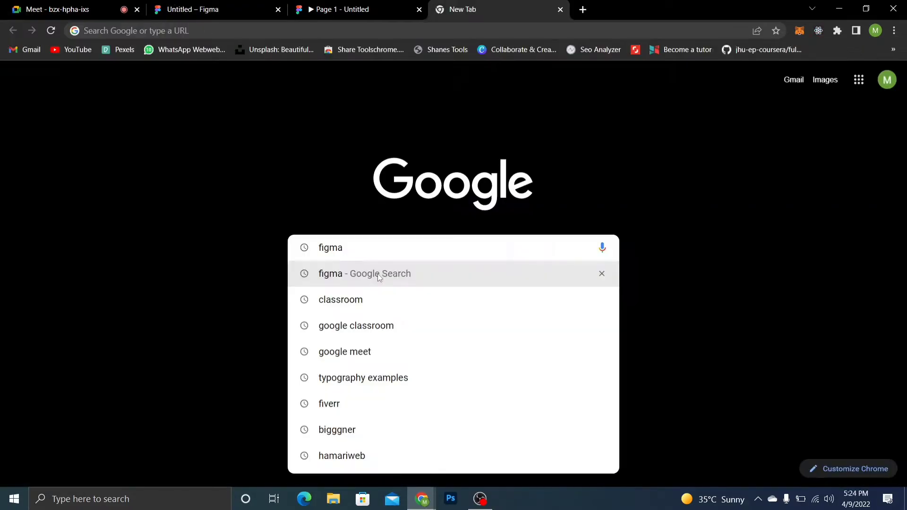
# Open Figma's file browser through a Google search for figma and go to the drafts
pyautogui.click(378, 274)
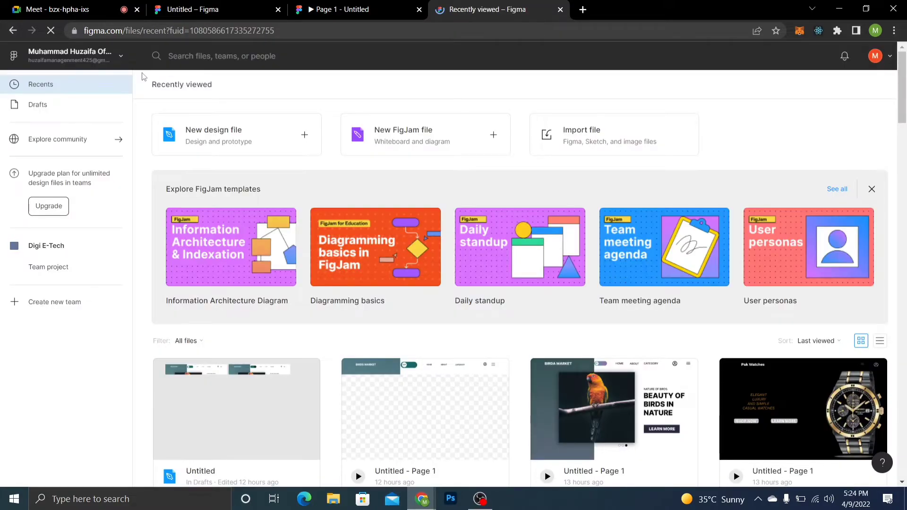
pyautogui.click(41, 108)
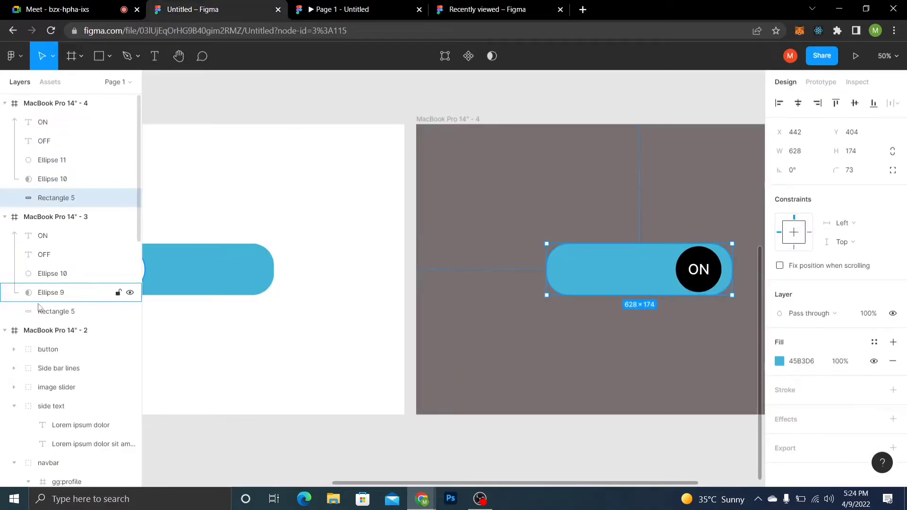
# Move the ON text below the OFF text in the layer order of MacBook Pro 14" - 4
pyautogui.click(43, 122)
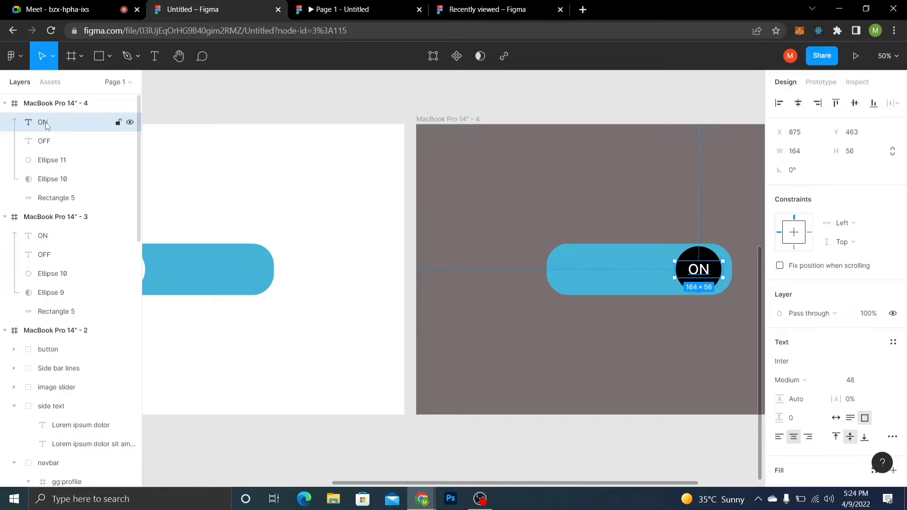
pyautogui.hotkey('ctrl', 'z')
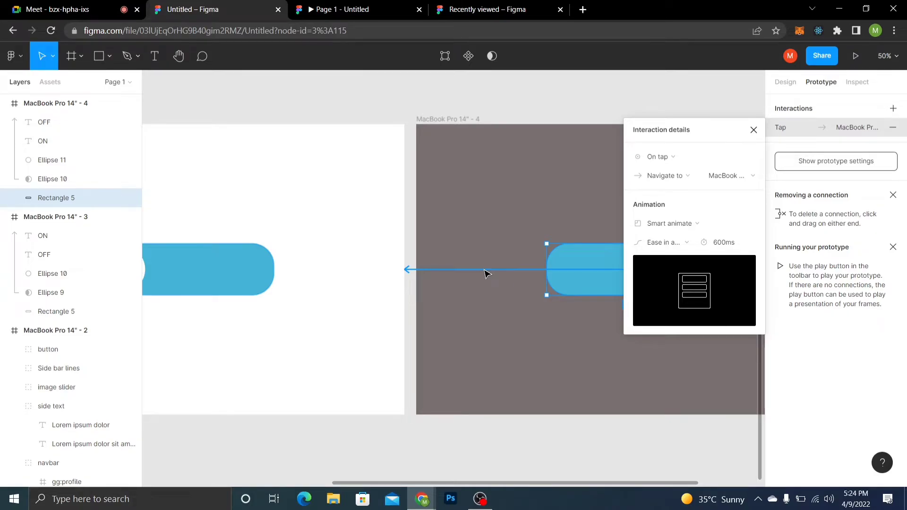
pyautogui.press('Escape')
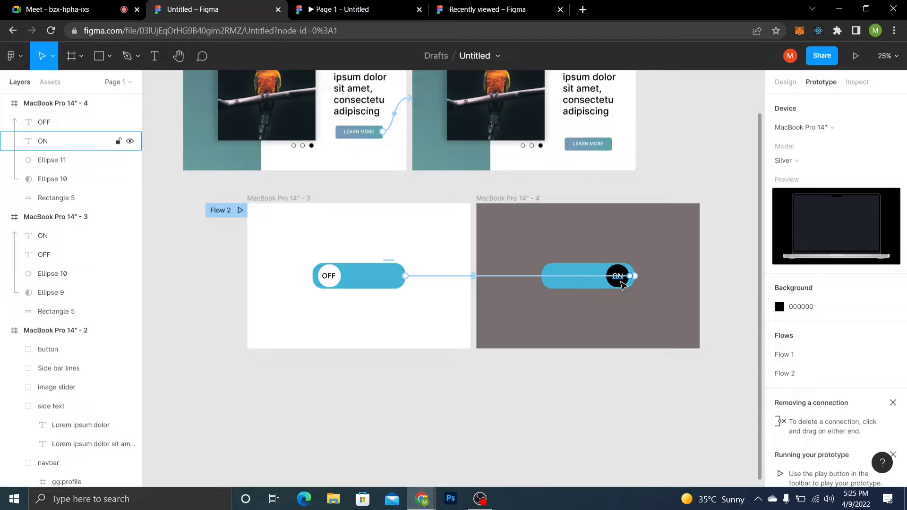
# Compare the toggle's ON and OFF states in the Flow 2 preview with the frames in the editor
pyautogui.hotkey('ctrl', 'Tab')
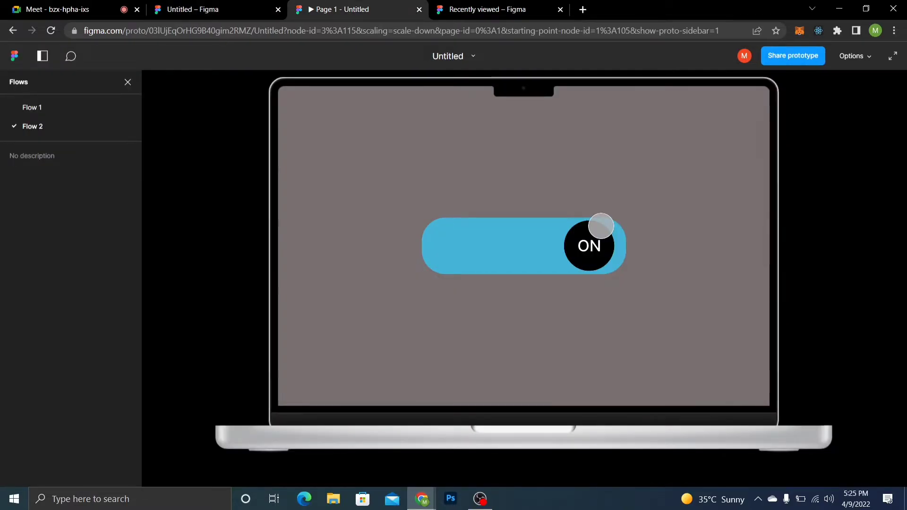
pyautogui.hotkey('ctrl', 'shift', 'Tab')
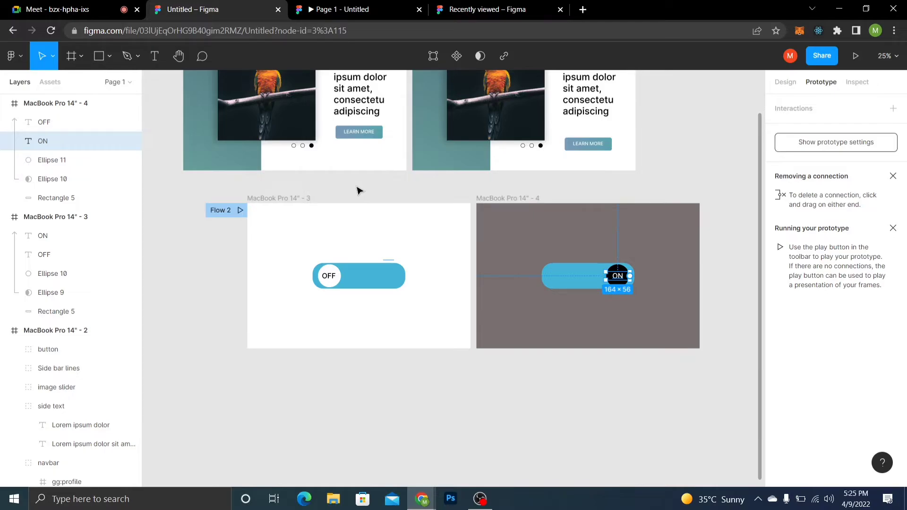
pyautogui.hotkey('ctrl', 'Tab')
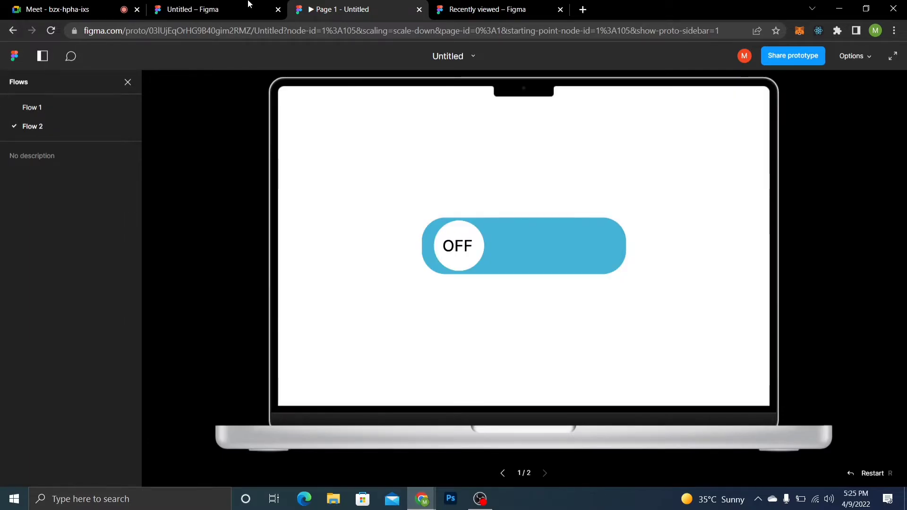
pyautogui.click(248, 5)
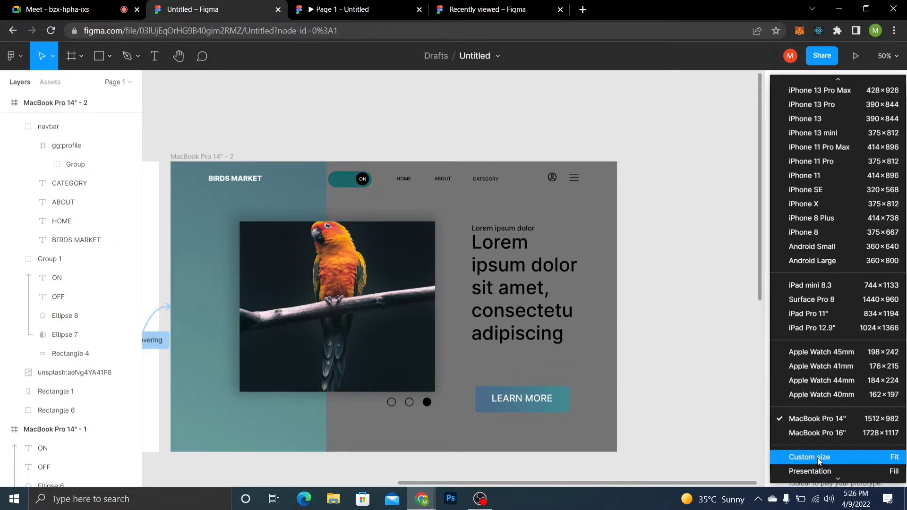
# Set the prototype device to Custom size and preview the Birds Market page in Flow 1
pyautogui.click(817, 457)
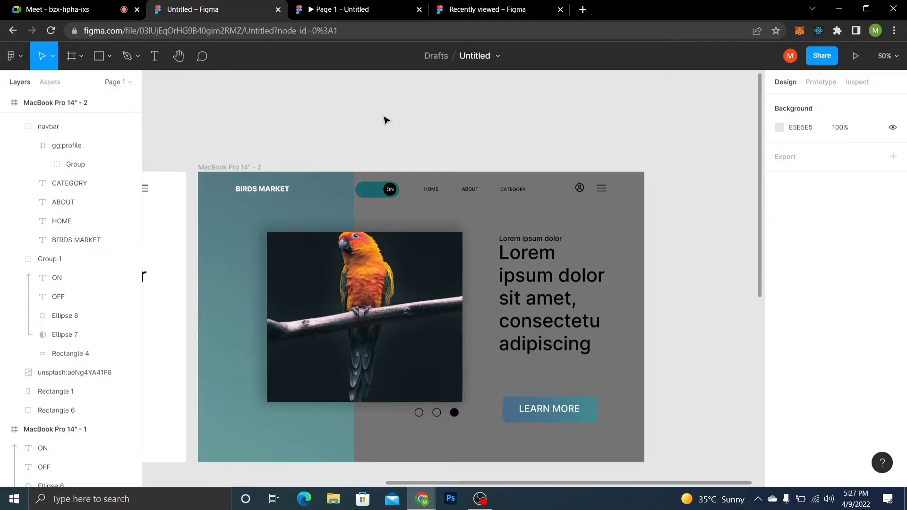
pyautogui.scroll(-3, 200, 321)
pyautogui.hscroll(-5, 200, 321)
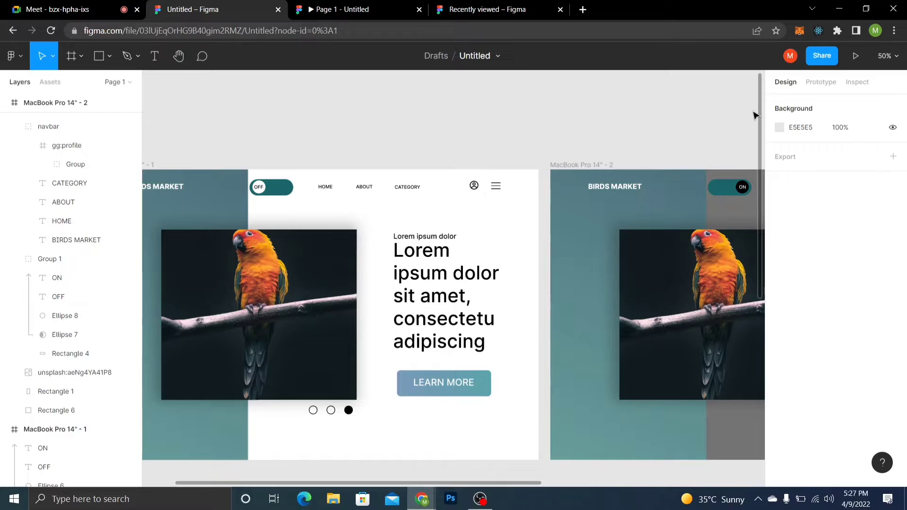
pyautogui.hotkey('ctrl', 'Tab')
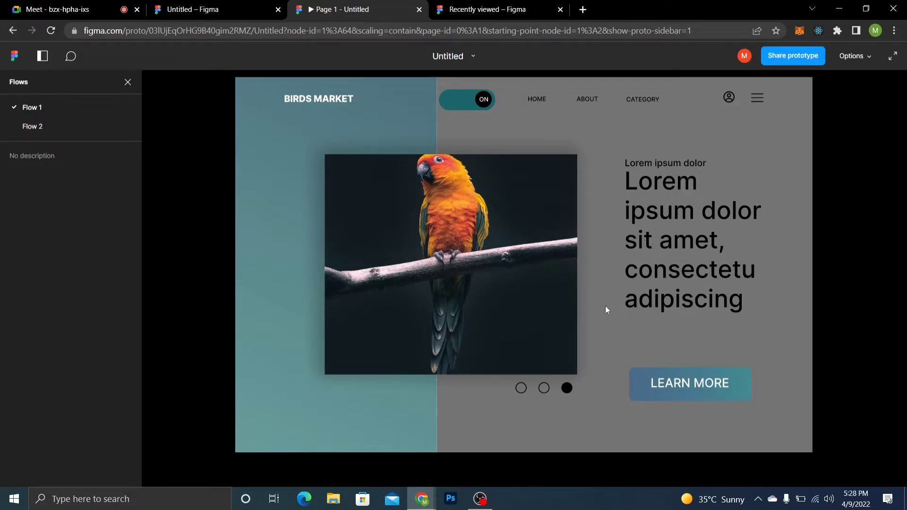
pyautogui.hotkey('ctrl', 'shift', 'Tab')
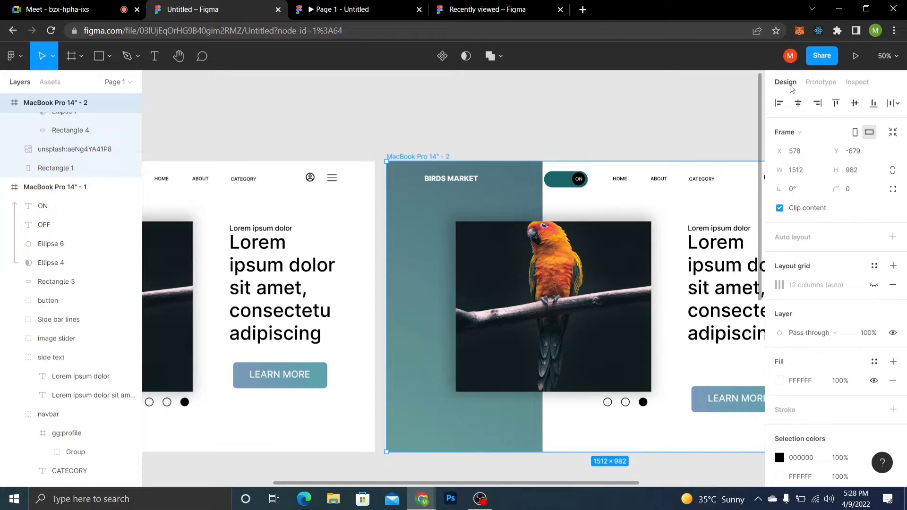
# Duplicate the MacBook Pro 14" - 2 frame and arrange the copy directly below MacBook Pro 14" - 1
pyautogui.scroll(-3, 744, 339)
pyautogui.click(745, 339)
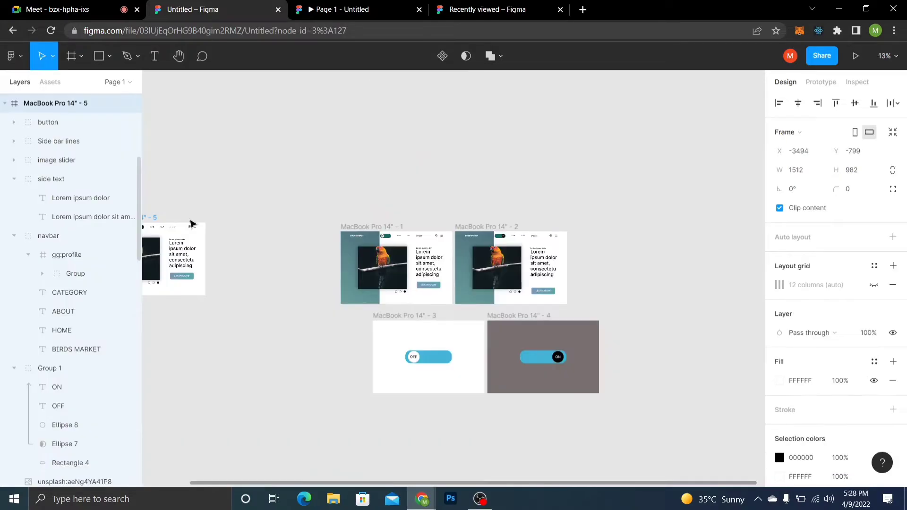
pyautogui.moveTo(193, 222); pyautogui.dragTo(225, 224)
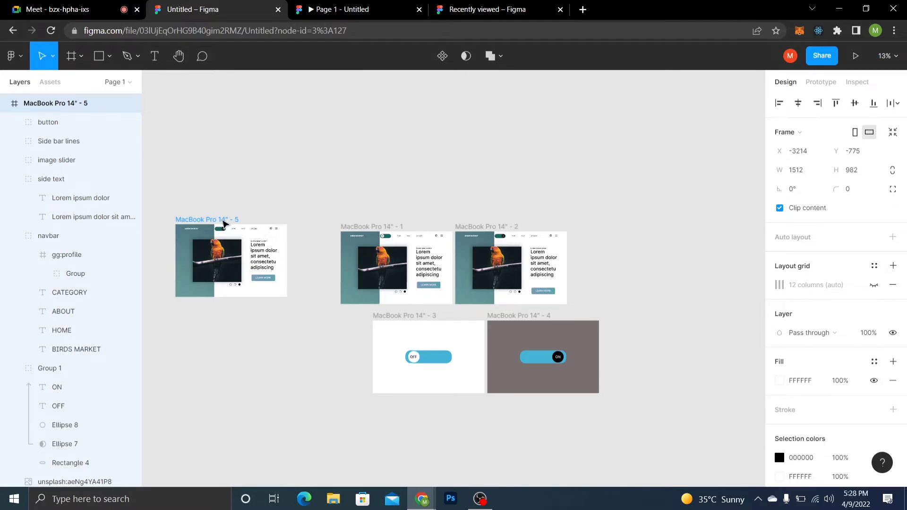
pyautogui.click(330, 300)
pyautogui.press('+')
pyautogui.press('+')
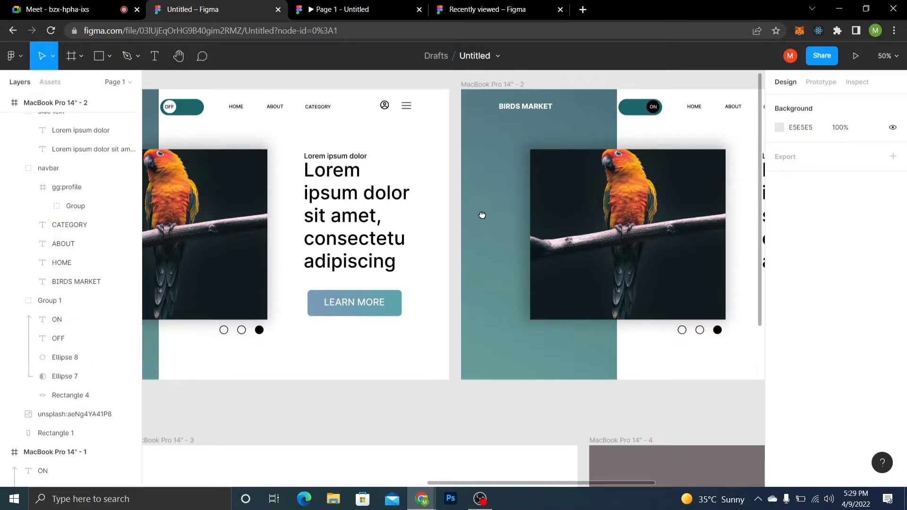
pyautogui.moveTo(482, 216); pyautogui.dragTo(566, 244)
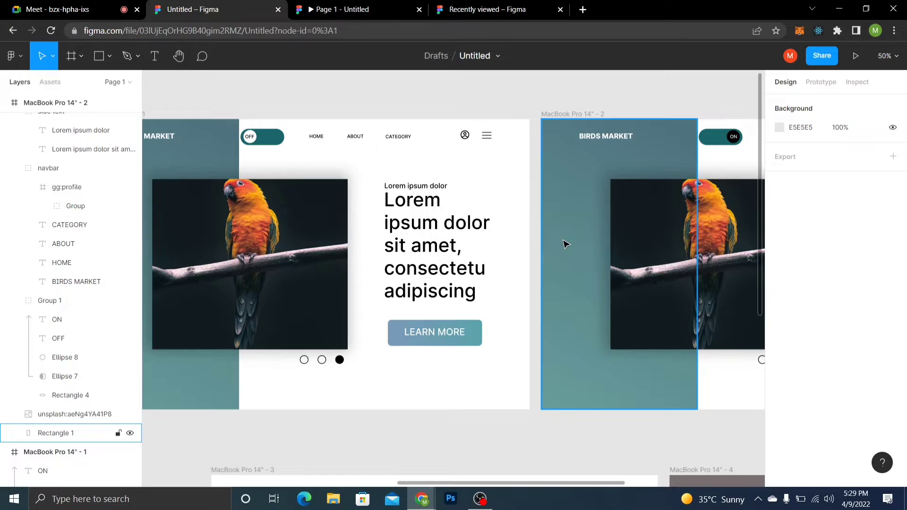
pyautogui.press('-')
pyautogui.click(320, 194)
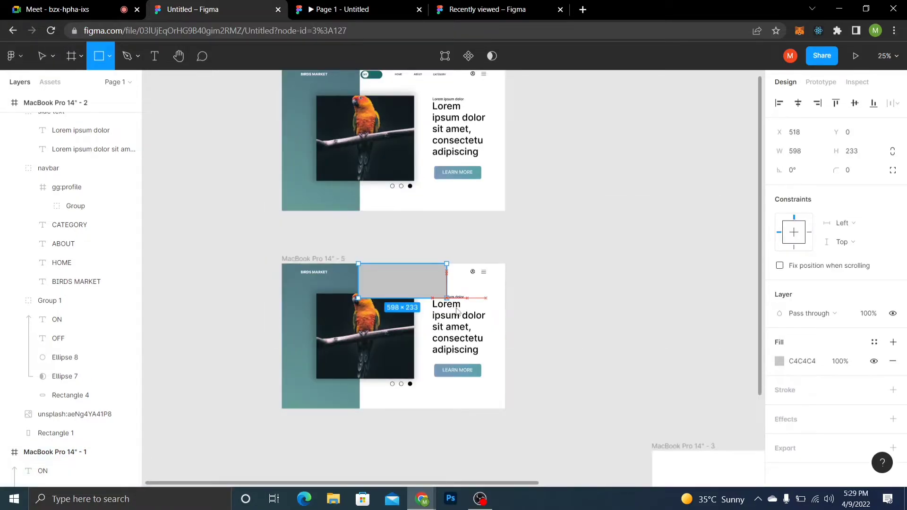
# Cover the white area of MacBook Pro 14" - 5 with a 984 × 982 grey C4C4C4 rectangle and rename the frame xyz
pyautogui.moveTo(457, 311); pyautogui.dragTo(506, 412)
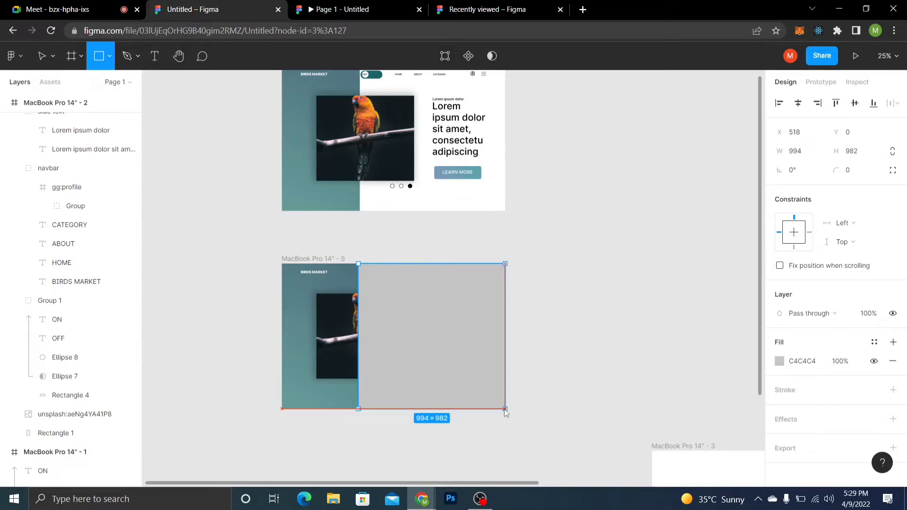
pyautogui.moveTo(358, 372); pyautogui.dragTo(360, 371)
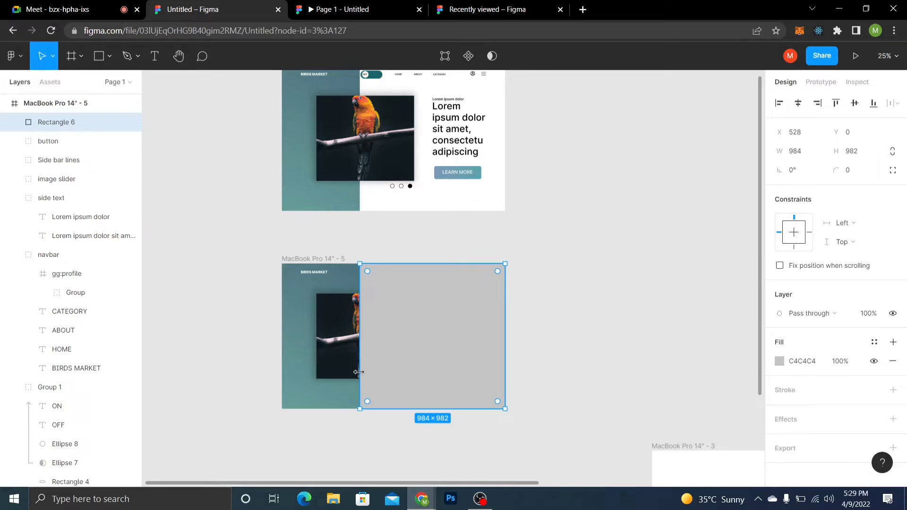
pyautogui.click(330, 259)
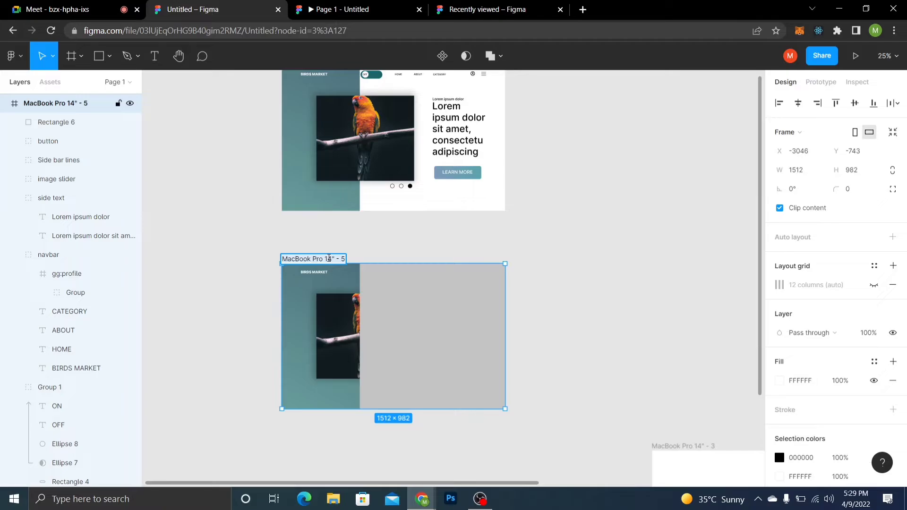
pyautogui.write('xyz')
# Send the grey rectangle behind all other layers of the xyz frame
pyautogui.click(40, 120)
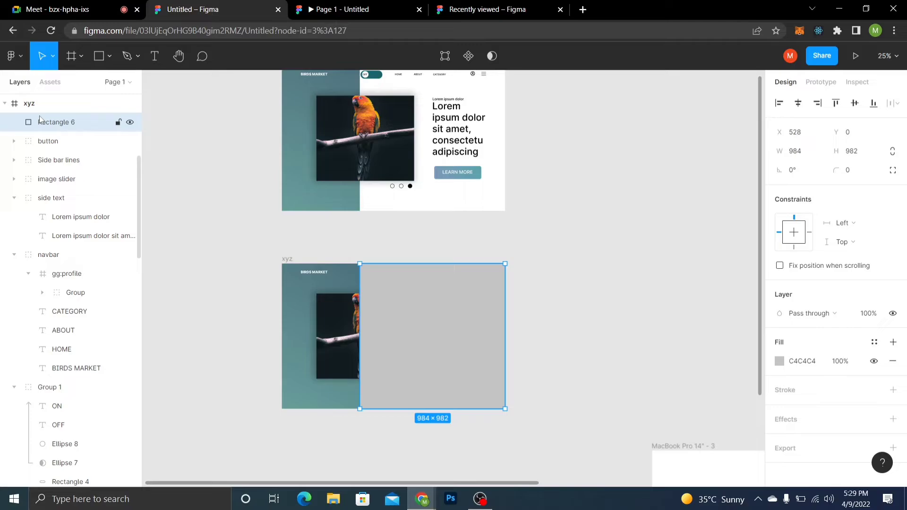
pyautogui.moveTo(40, 120); pyautogui.dragTo(54, 437)
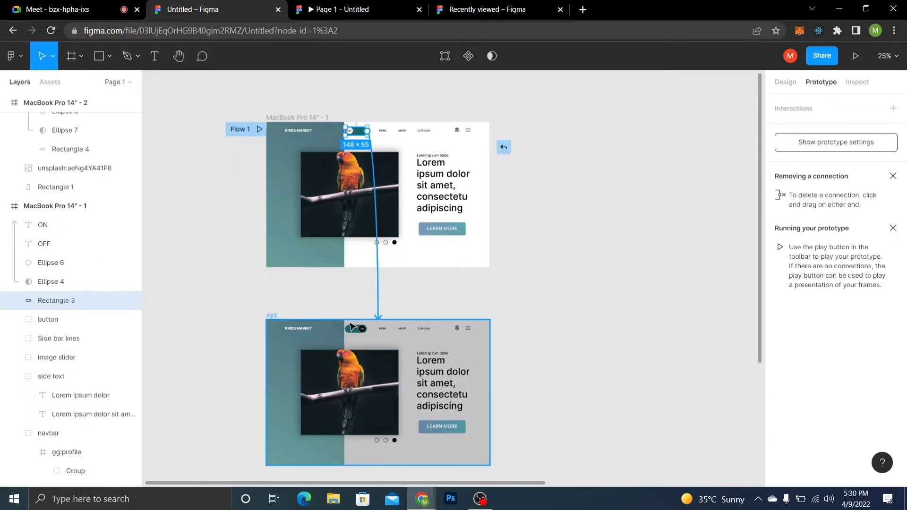
# Connect the toggle track in MacBook Pro 14" - 1 to the xyz frame on click, with Smart animate at 600ms
pyautogui.moveTo(352, 327); pyautogui.dragTo(352, 327)
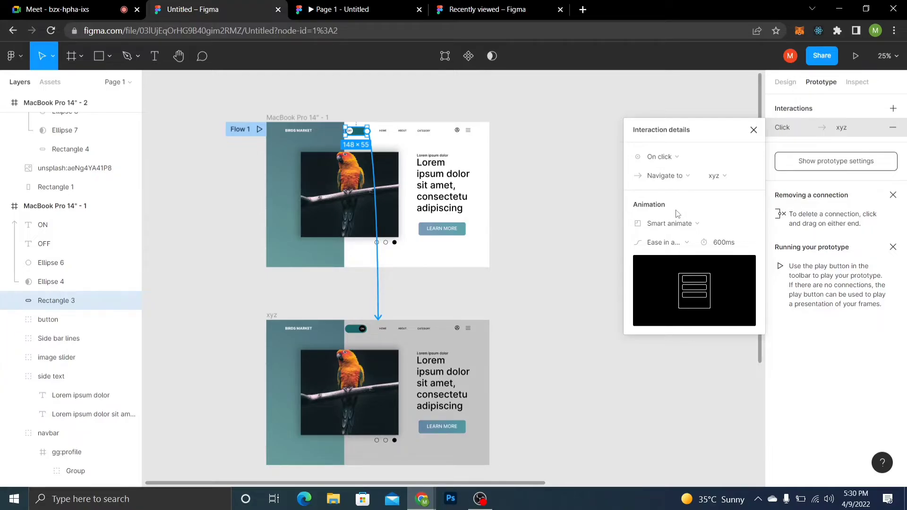
pyautogui.click(728, 98)
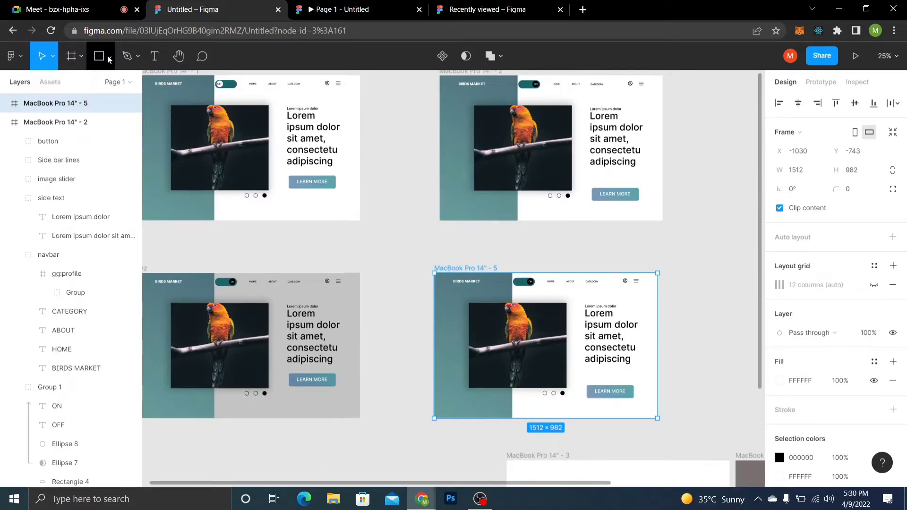
# Add a grey C4C4C4 rectangle behind the content of MacBook Pro 14" - 5, fitted to the area beside the teal panel
pyautogui.click(109, 58)
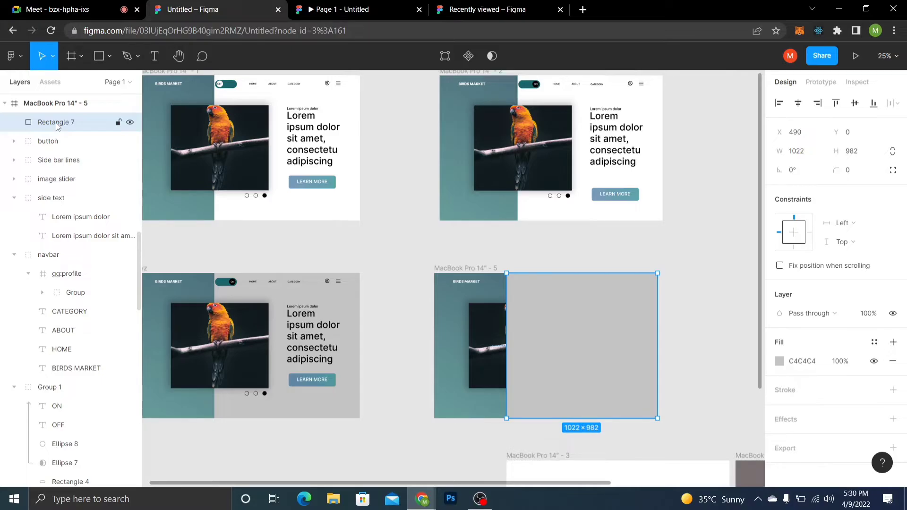
pyautogui.hotkey('shift', '0')
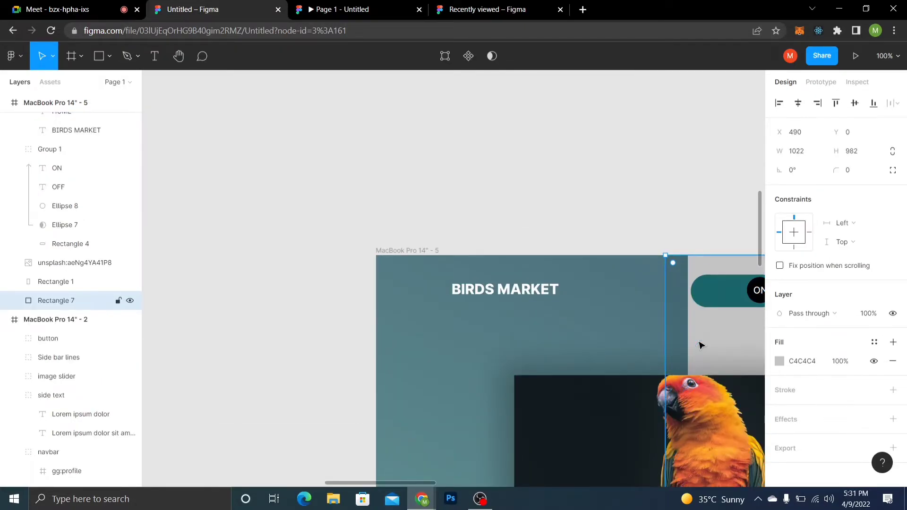
pyautogui.rightClick(707, 338)
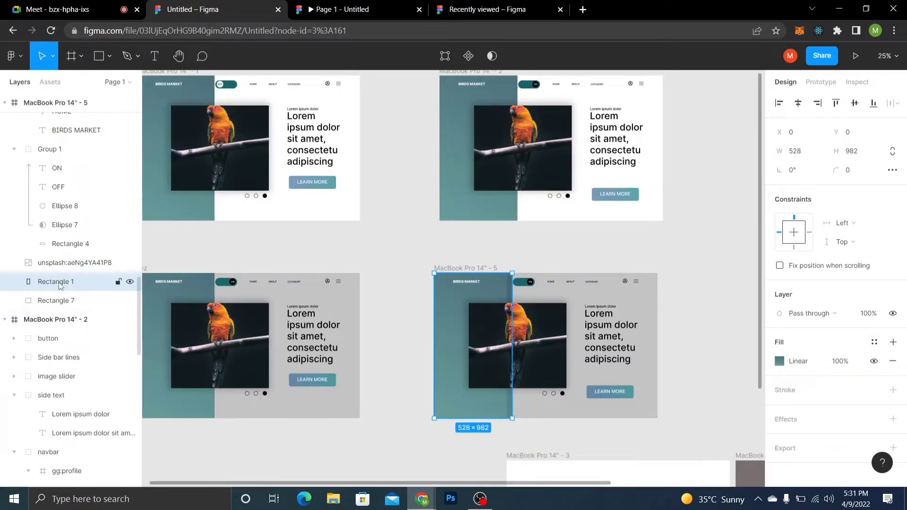
pyautogui.click(57, 301)
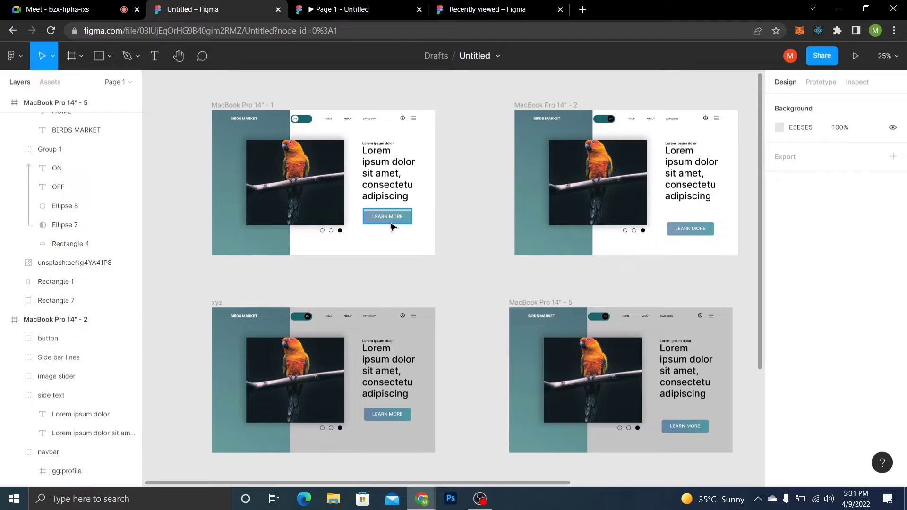
# Swap the positions of the MacBook Pro 14" - 2 and MacBook Pro 14" - 5 frames
pyautogui.click(545, 105)
pyautogui.moveTo(517, 297); pyautogui.dragTo(269, 275)
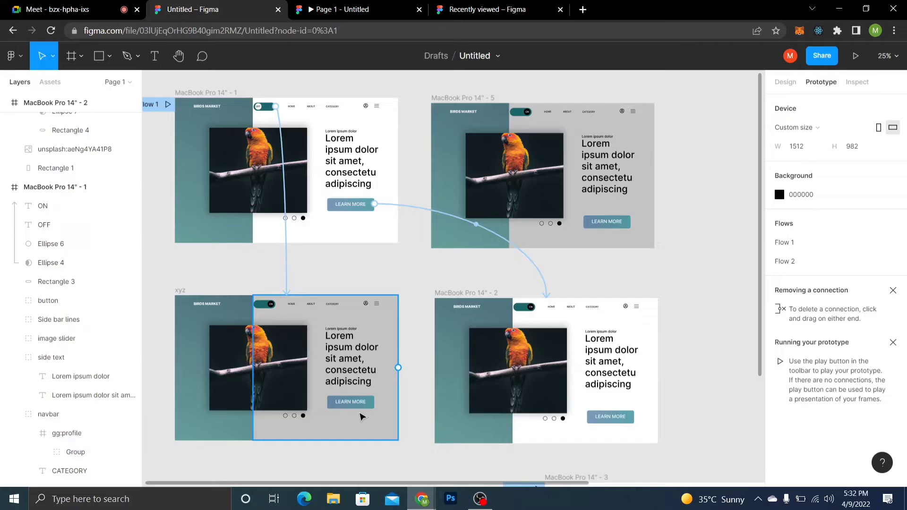
# Connect the LEARN MORE button in the xyz frame to MacBook Pro 14" - 5
pyautogui.click(364, 405)
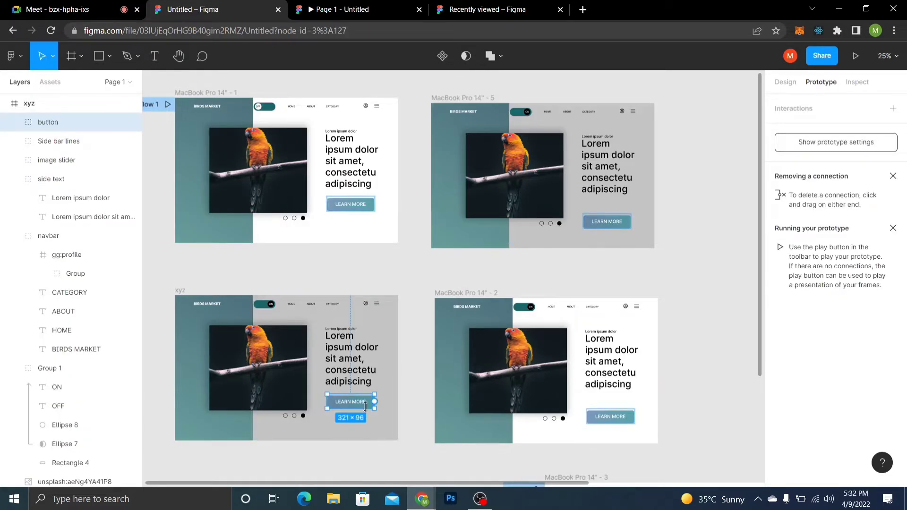
pyautogui.moveTo(374, 402); pyautogui.dragTo(453, 244)
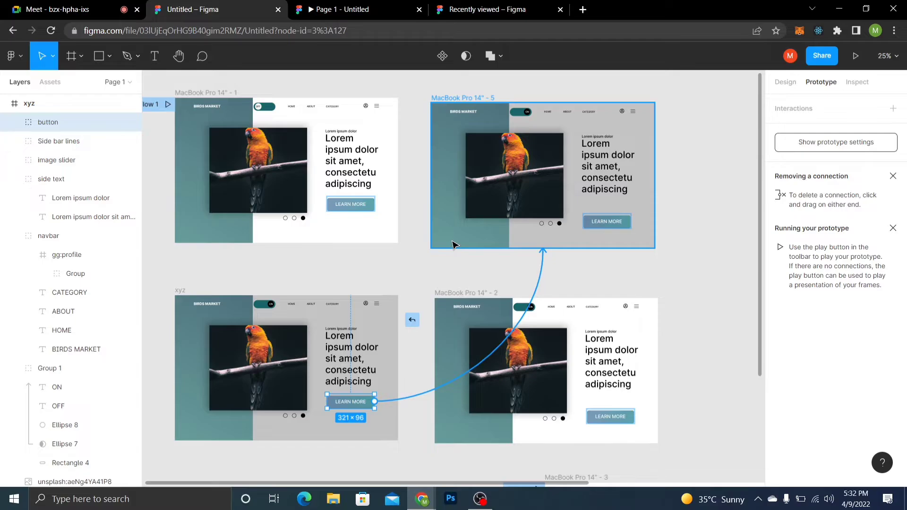
pyautogui.click(731, 204)
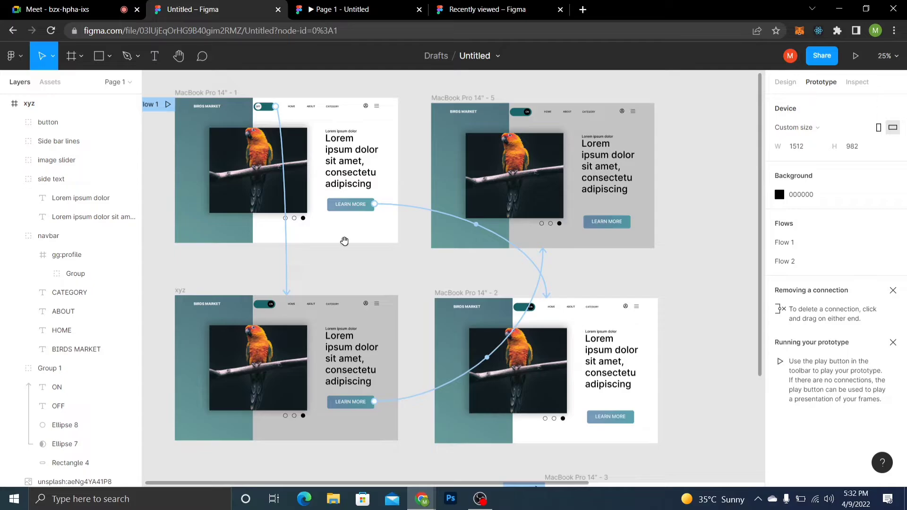
# Delete the hover connection from the LEARN MORE button in MacBook Pro 14" - 1 to MacBook Pro 14" - 2
pyautogui.moveTo(344, 239); pyautogui.dragTo(394, 249)
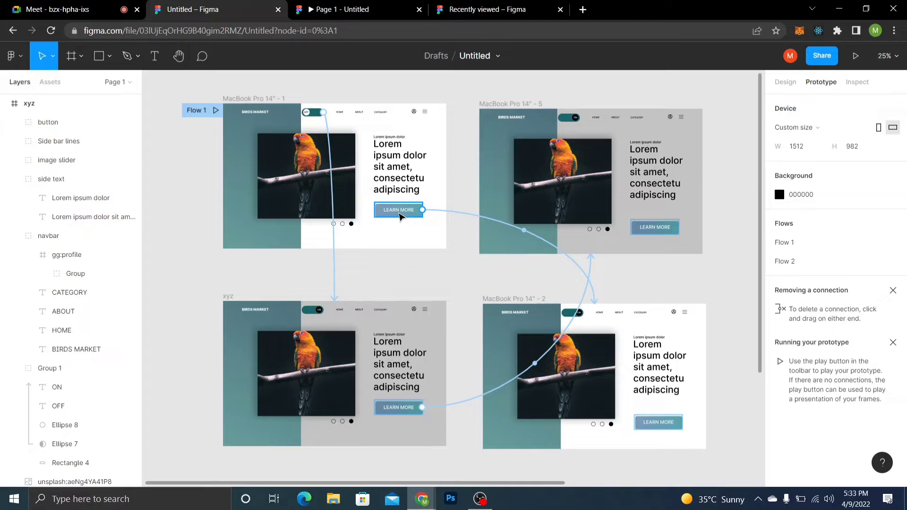
pyautogui.click(381, 292)
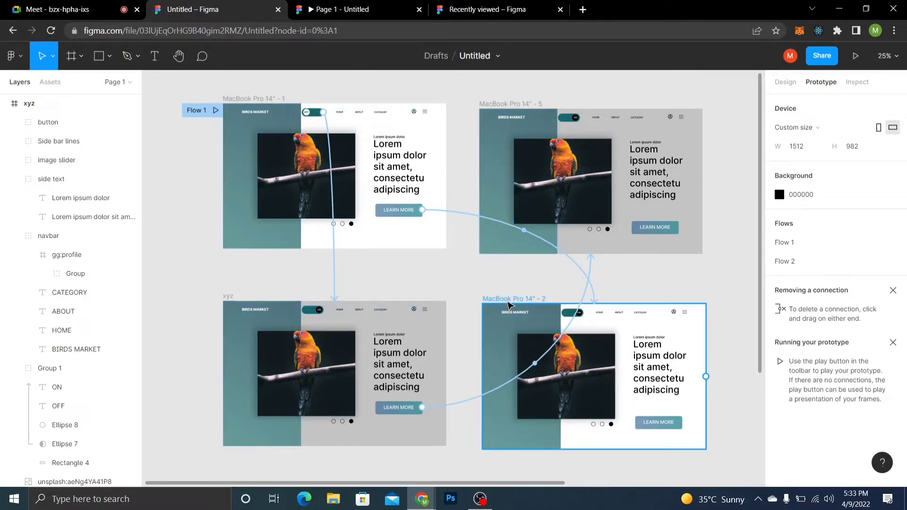
pyautogui.click(576, 264)
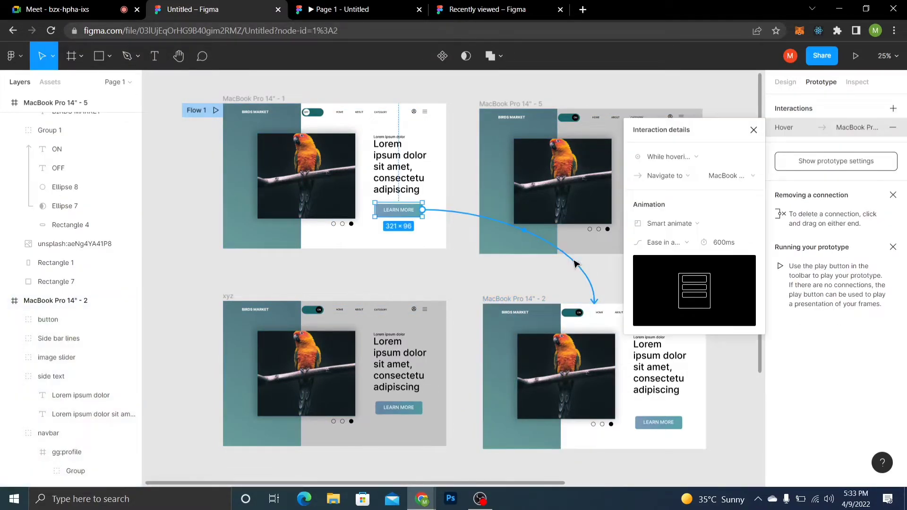
pyautogui.press('Escape')
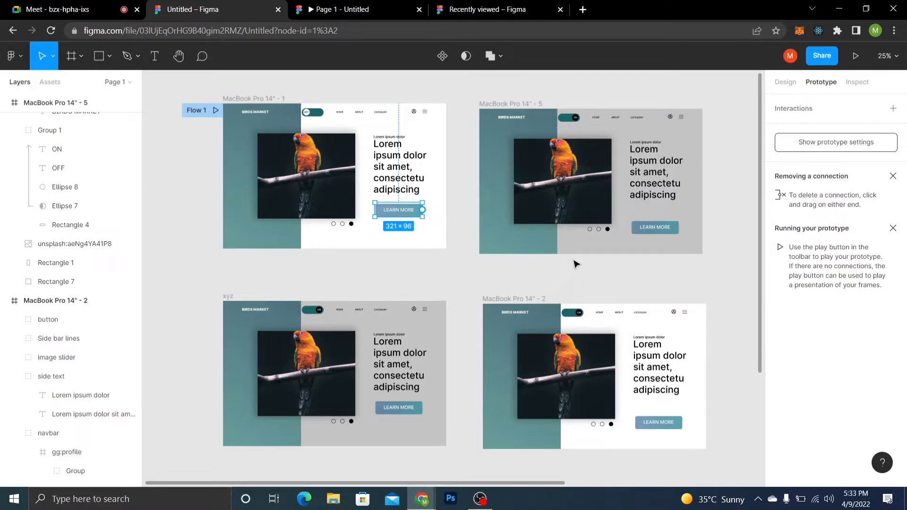
# Delete the MacBook Pro 14" - 2 frame
pyautogui.click(543, 307)
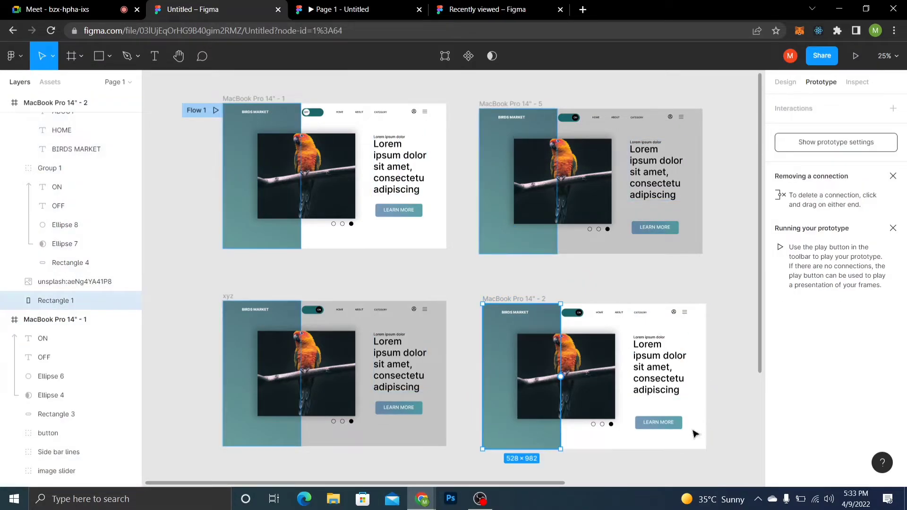
pyautogui.click(679, 425)
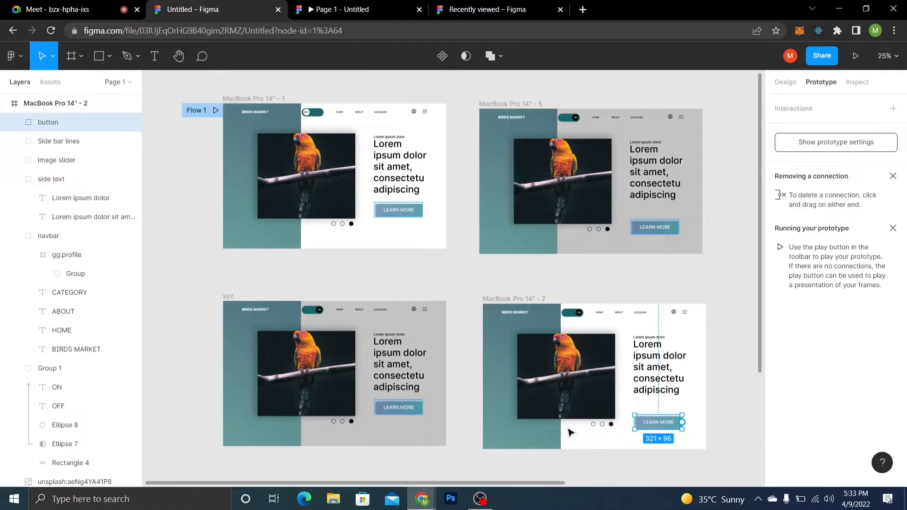
pyautogui.press('Escape')
pyautogui.click(526, 302)
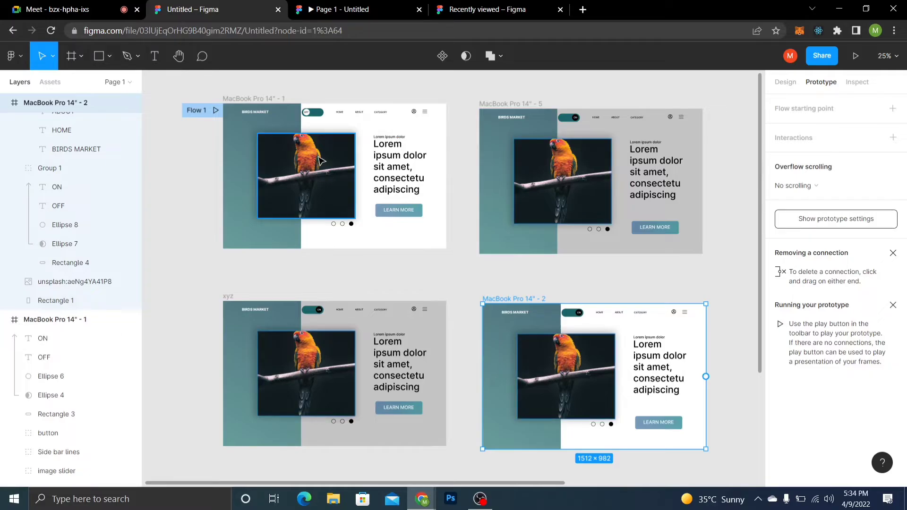
pyautogui.press('Delete')
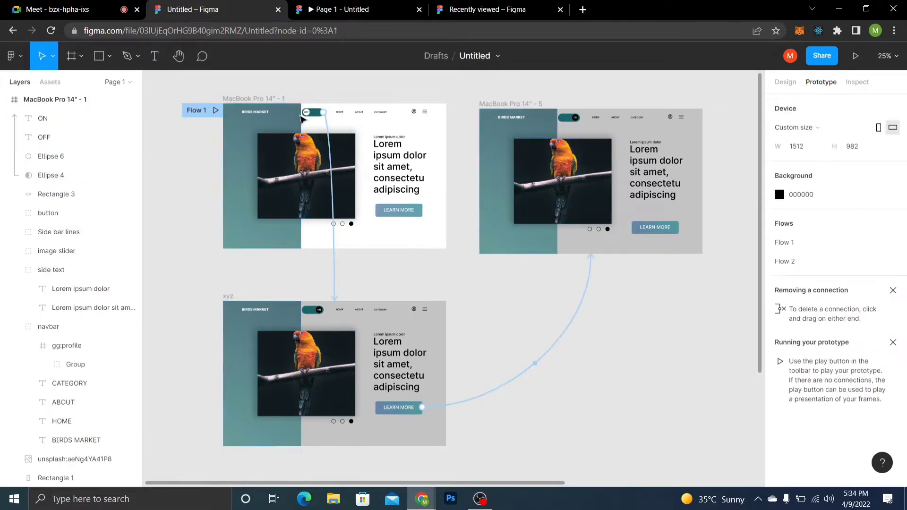
# Duplicate the MacBook Pro 14" - 1 frame
pyautogui.click(281, 100)
pyautogui.click(280, 100)
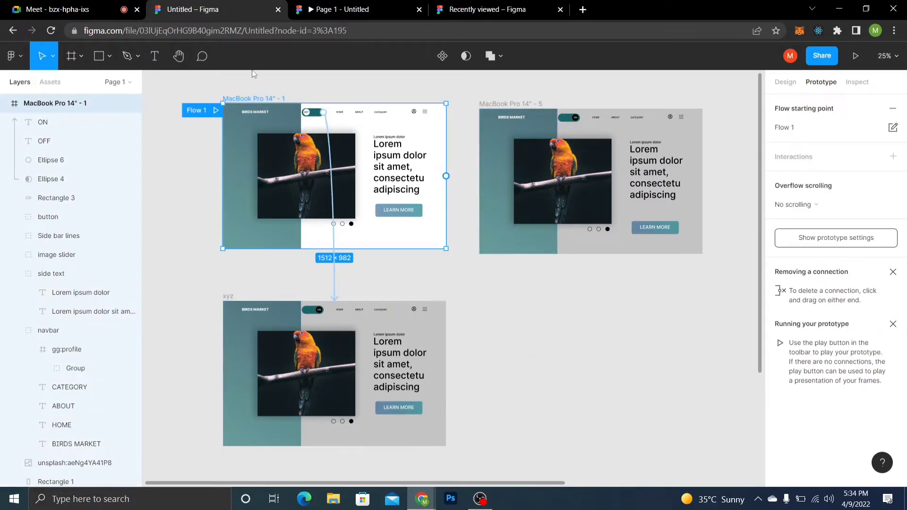
pyautogui.hotkey('ctrl', 'd')
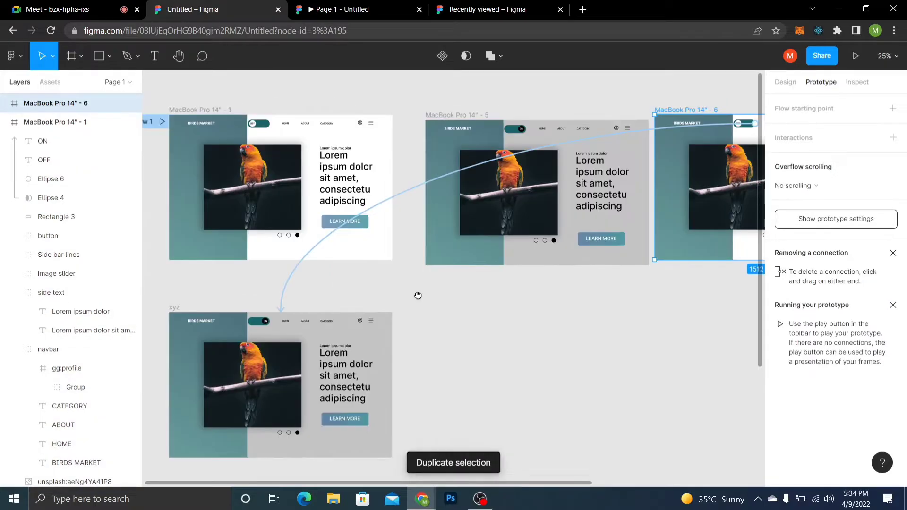
pyautogui.moveTo(418, 296)
pyautogui.mouseDown()
pyautogui.moveTo(333, 264)
pyautogui.moveTo(430, 290)
pyautogui.mouseUp()
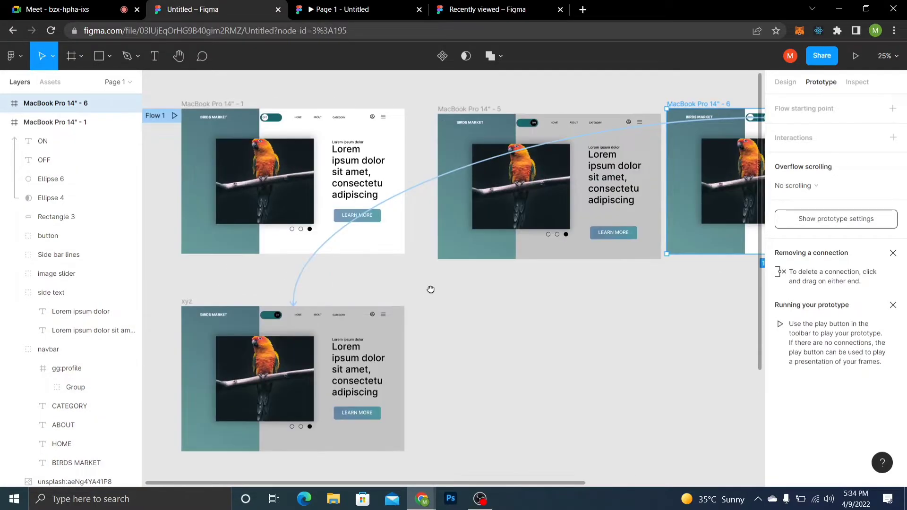
# Arrange the frames in two rows, with MacBook Pro 14" - 5 and 6 above xyz and MacBook Pro 14" - 1
pyautogui.moveTo(231, 118); pyautogui.dragTo(235, 123)
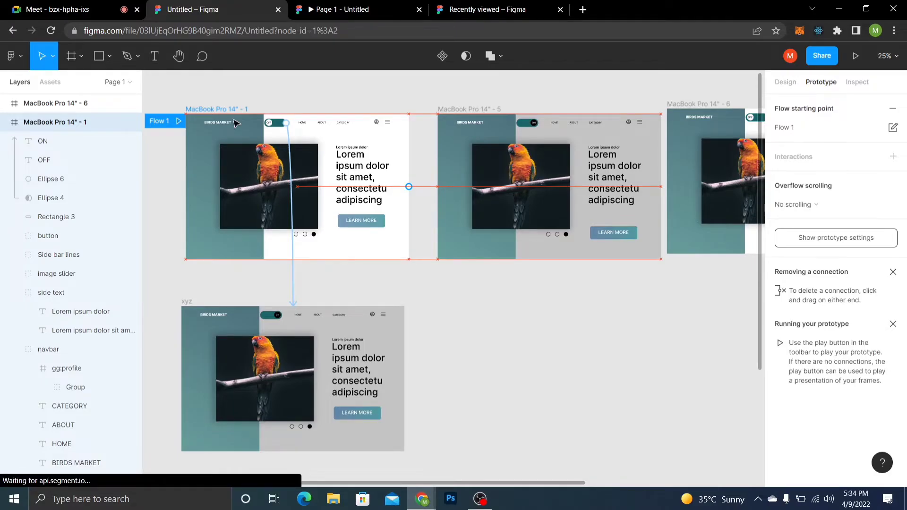
pyautogui.moveTo(234, 124); pyautogui.dragTo(720, 311)
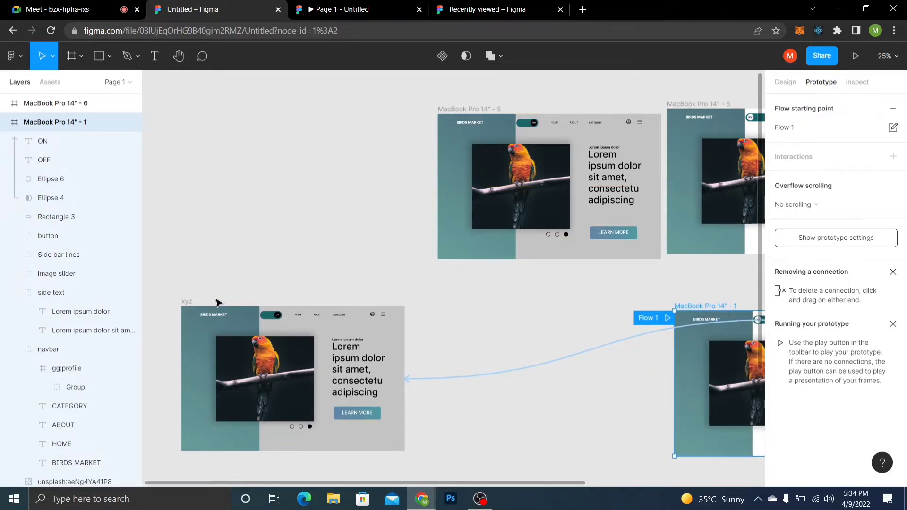
pyautogui.click(188, 305)
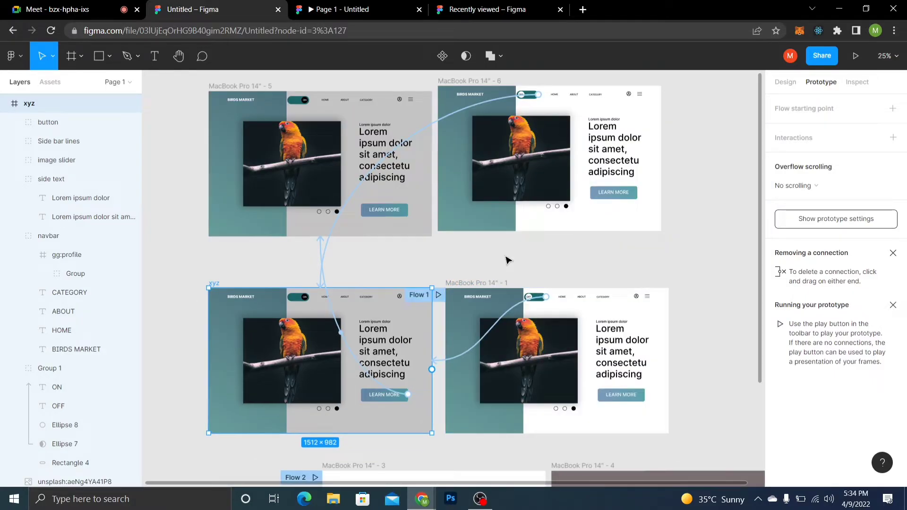
pyautogui.click(508, 260)
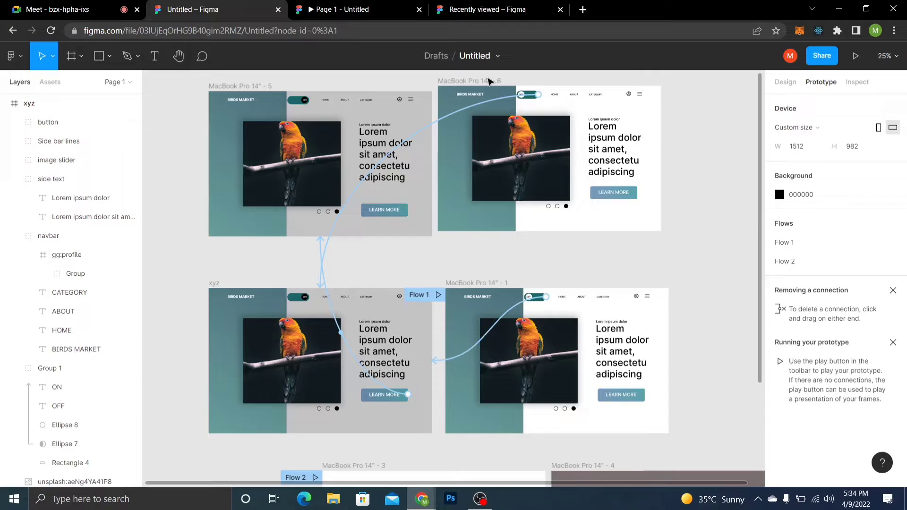
# Space MacBook Pro 14" - 6 beside MacBook Pro 14" - 5 and move the Flow 1 starting point onto MacBook Pro 14" - 6
pyautogui.moveTo(489, 81); pyautogui.dragTo(506, 91)
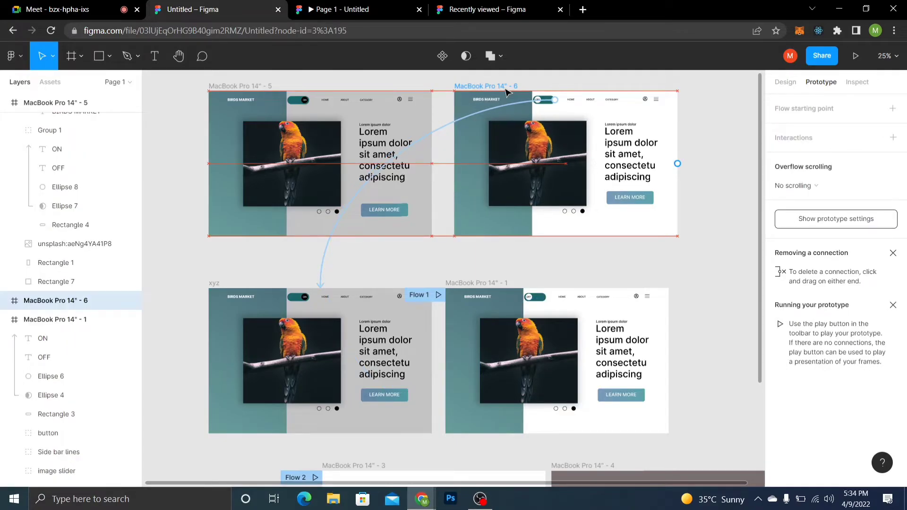
pyautogui.moveTo(507, 91); pyautogui.dragTo(508, 95)
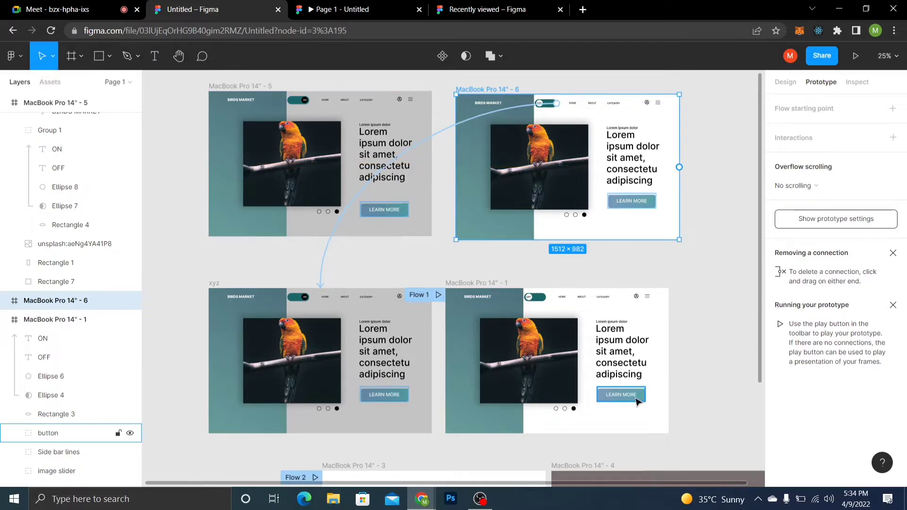
pyautogui.click(634, 396)
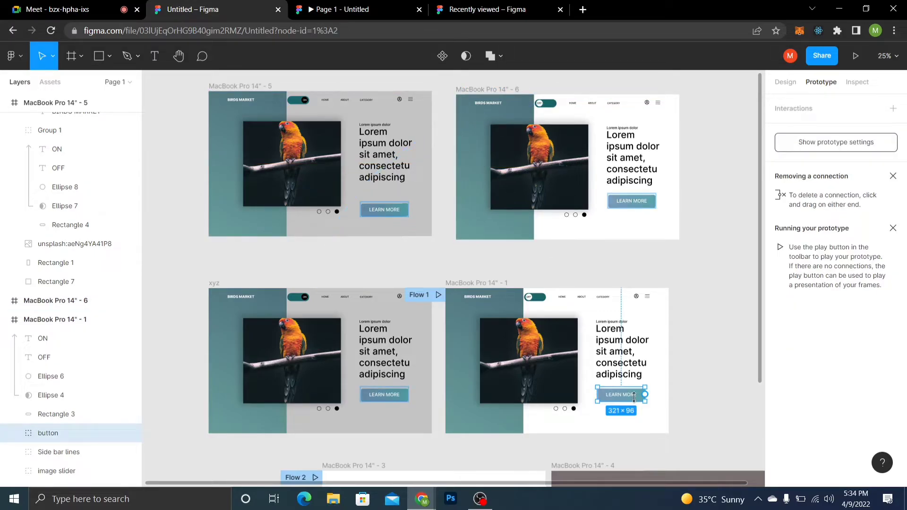
pyautogui.click(647, 206)
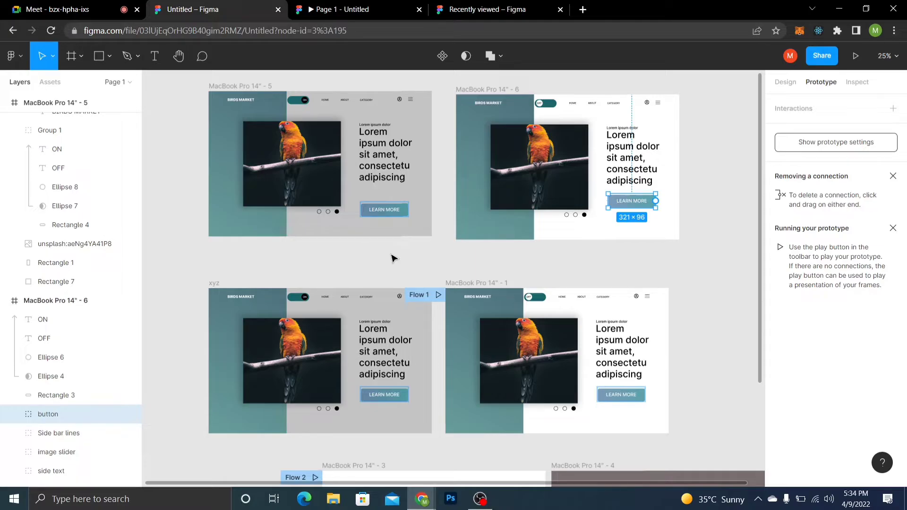
pyautogui.click(384, 210)
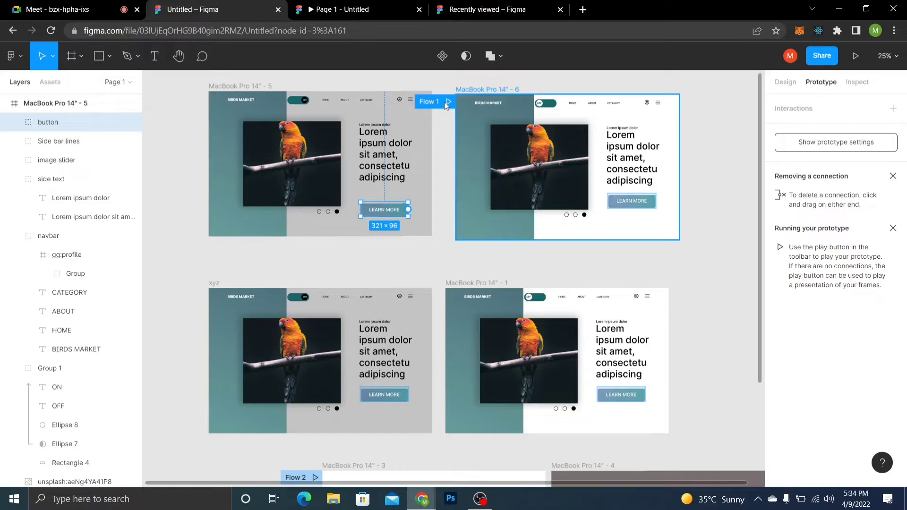
# Move the LEARN MORE button lower in the MacBook Pro 14" - 1 frame
pyautogui.click(775, 82)
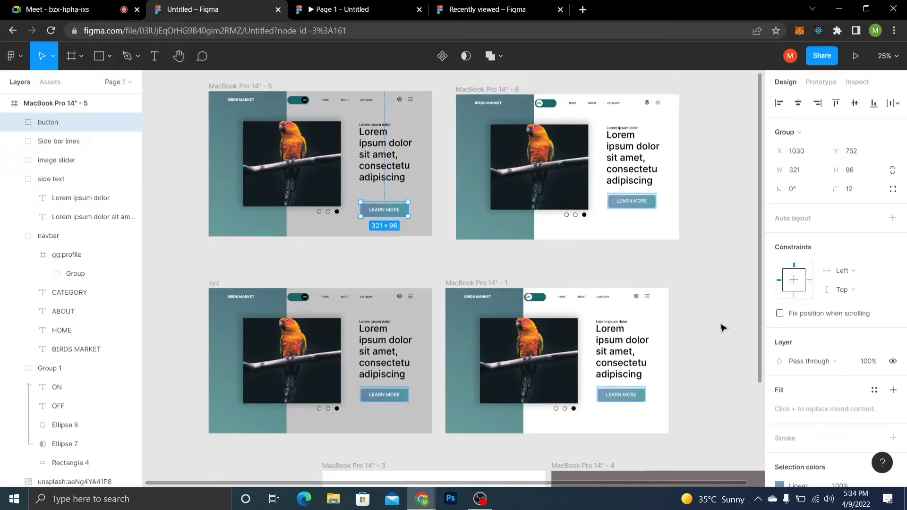
pyautogui.click(621, 394)
pyautogui.click(864, 154)
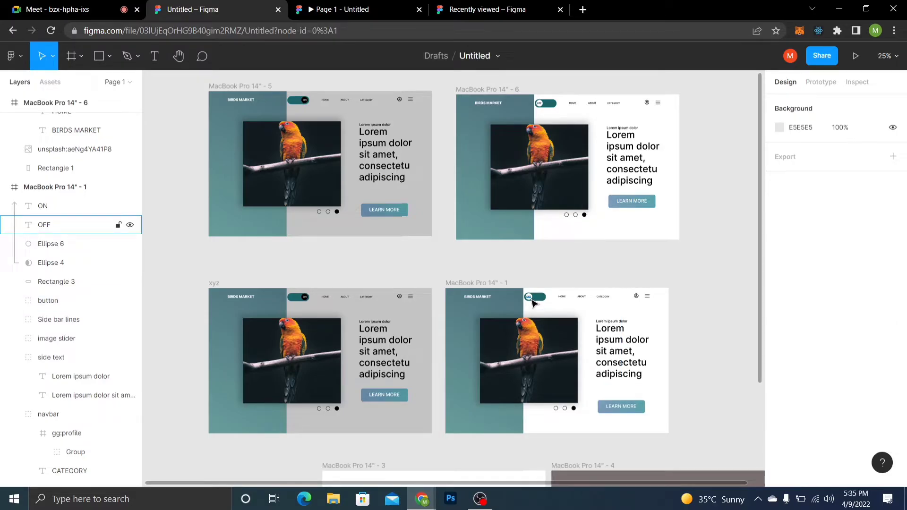
pyautogui.scroll(5, 533, 303)
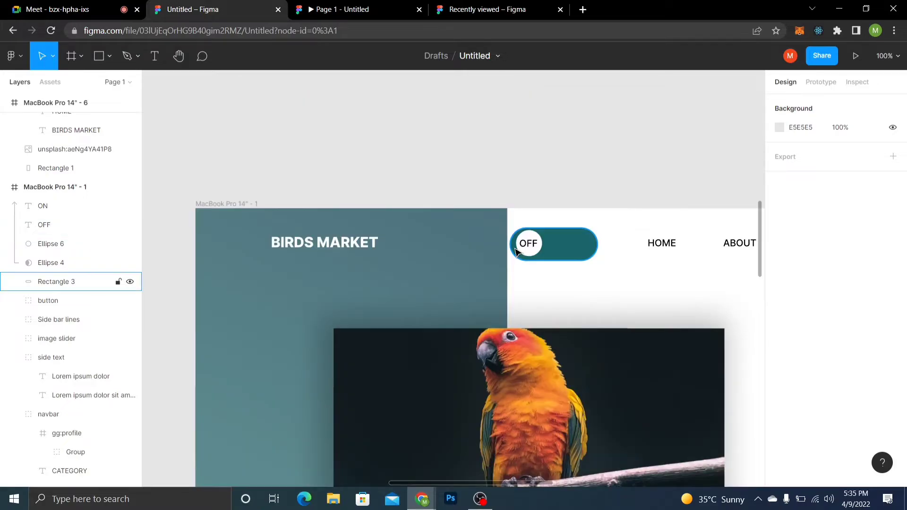
pyautogui.press('-')
pyautogui.press('-')
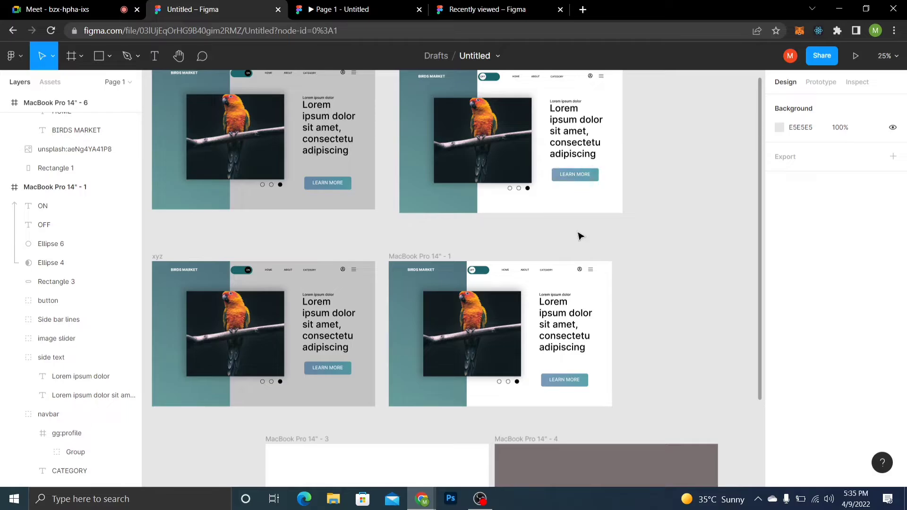
# Move the Flow 1 starting point to MacBook Pro 14" - 5 and return it to MacBook Pro 14" - 6
pyautogui.moveTo(435, 249); pyautogui.dragTo(503, 316)
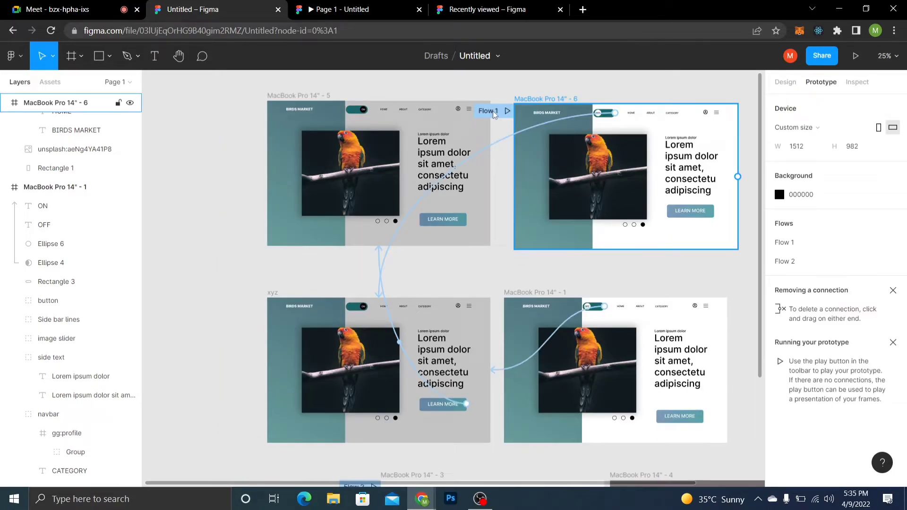
pyautogui.moveTo(494, 114); pyautogui.dragTo(497, 126)
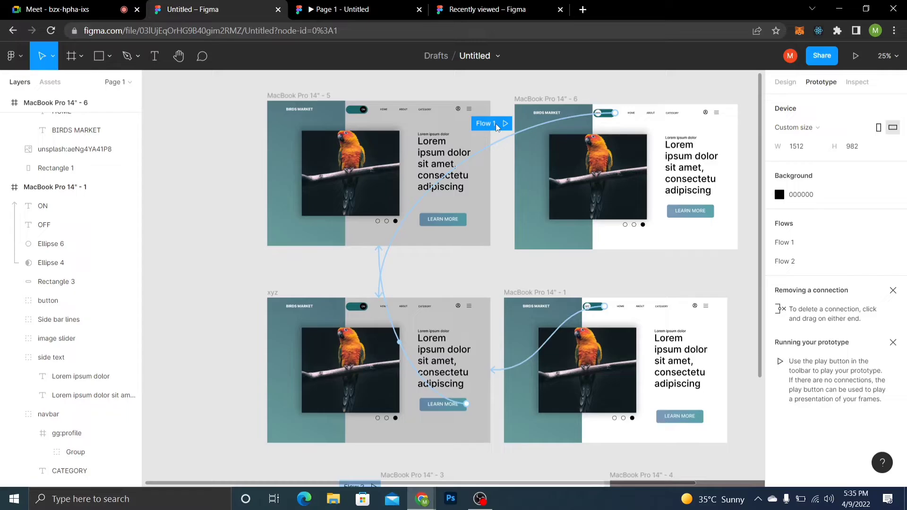
pyautogui.moveTo(497, 127); pyautogui.dragTo(251, 110)
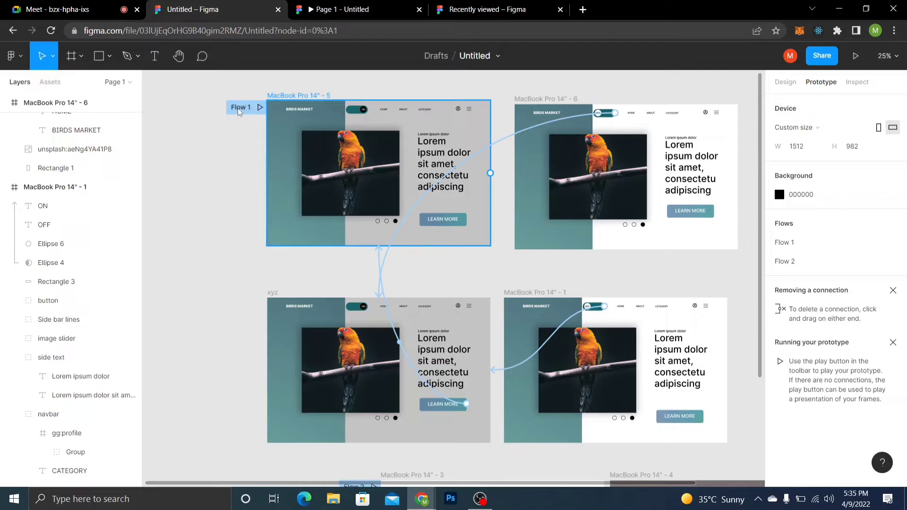
pyautogui.moveTo(239, 111); pyautogui.dragTo(561, 108)
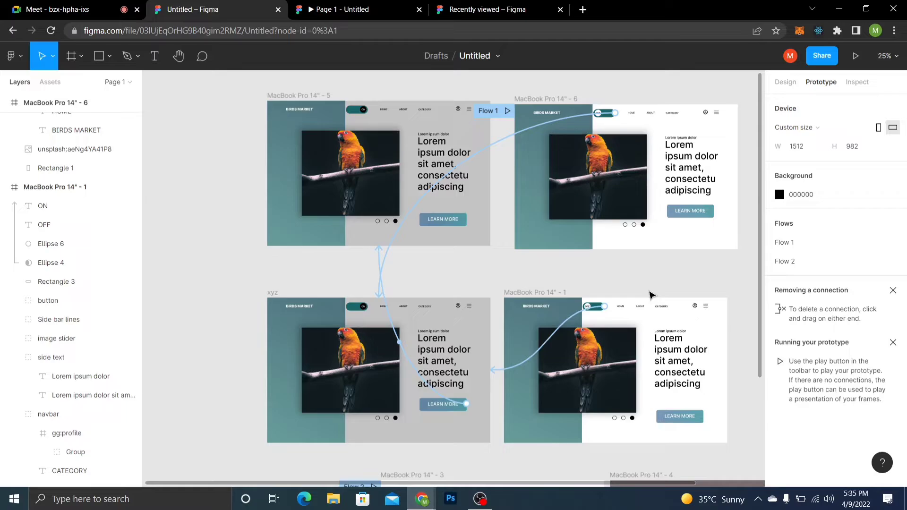
# Rearrange the frames with MacBook Pro 14" - 6 and 1 in the upper row and xyz and MacBook Pro 14" - 5 below
pyautogui.click(548, 294)
pyautogui.moveTo(549, 295); pyautogui.dragTo(348, 333)
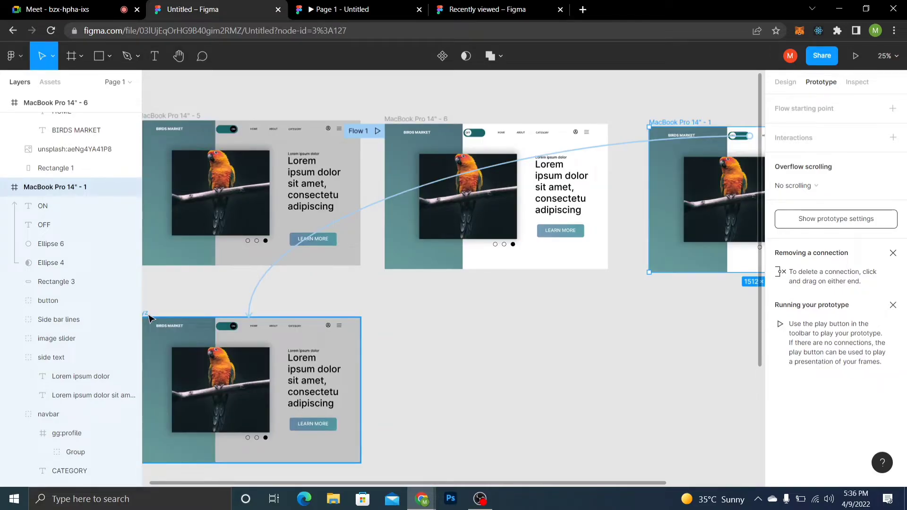
pyautogui.moveTo(149, 318); pyautogui.dragTo(398, 303)
pyautogui.click(182, 116)
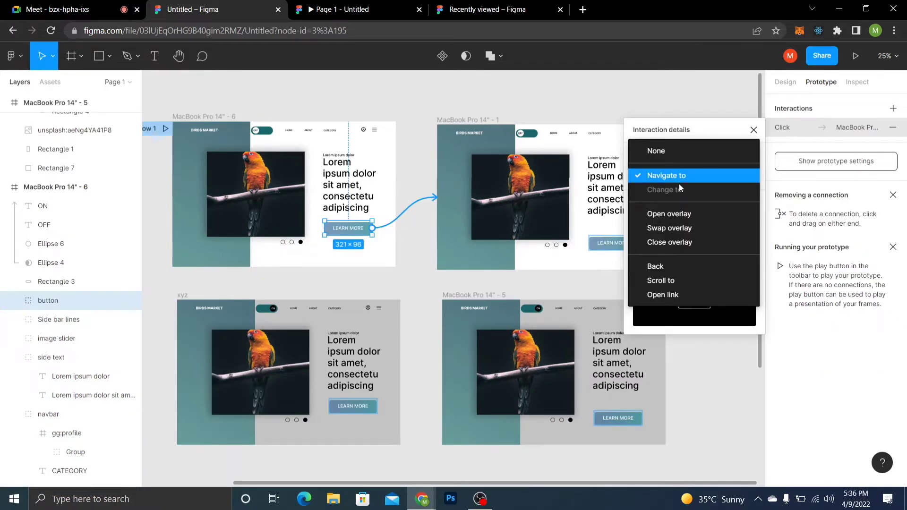
# Link the LEARN MORE button in MacBook Pro 14" - 6 to MacBook Pro 14" - 1 while hovering, using Smart animate at 600ms
pyautogui.click(679, 185)
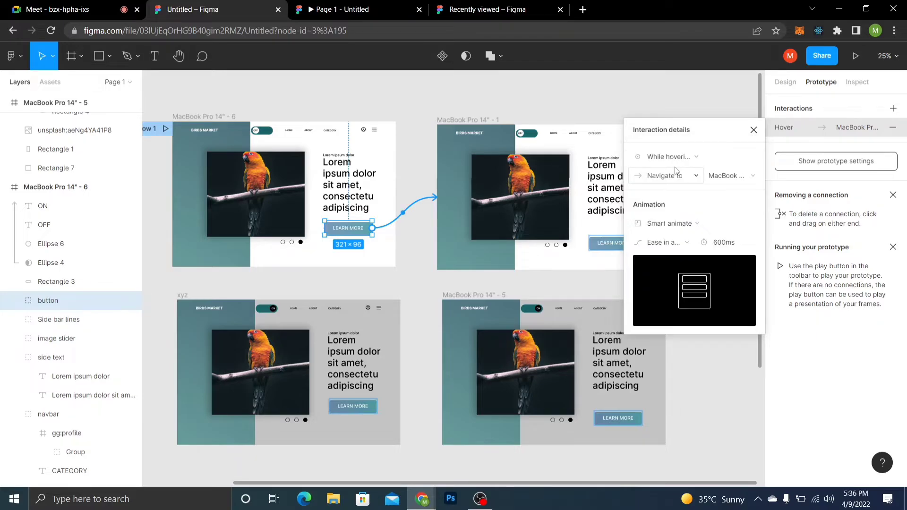
pyautogui.press('Escape')
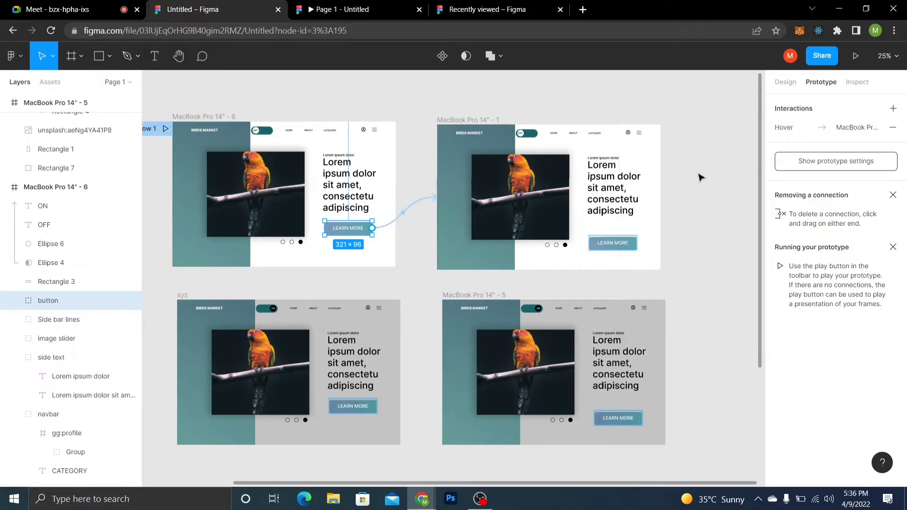
pyautogui.click(535, 136)
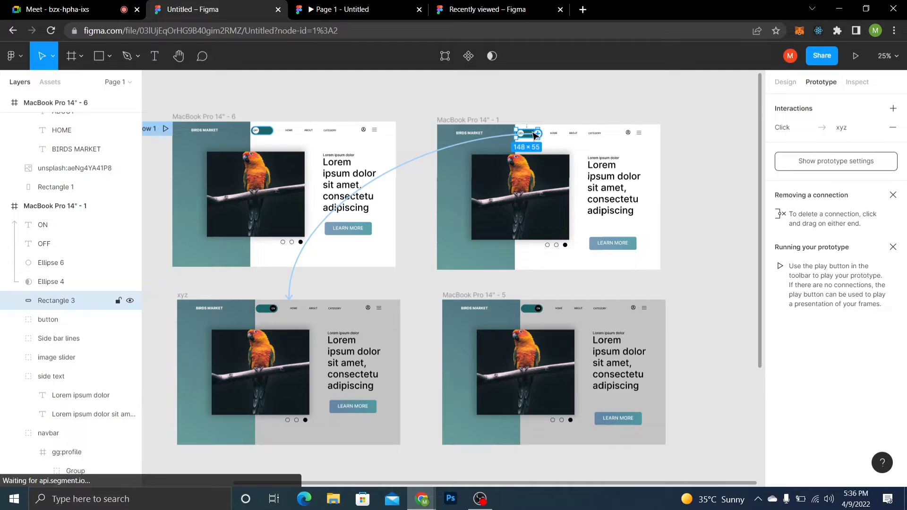
pyautogui.click(546, 311)
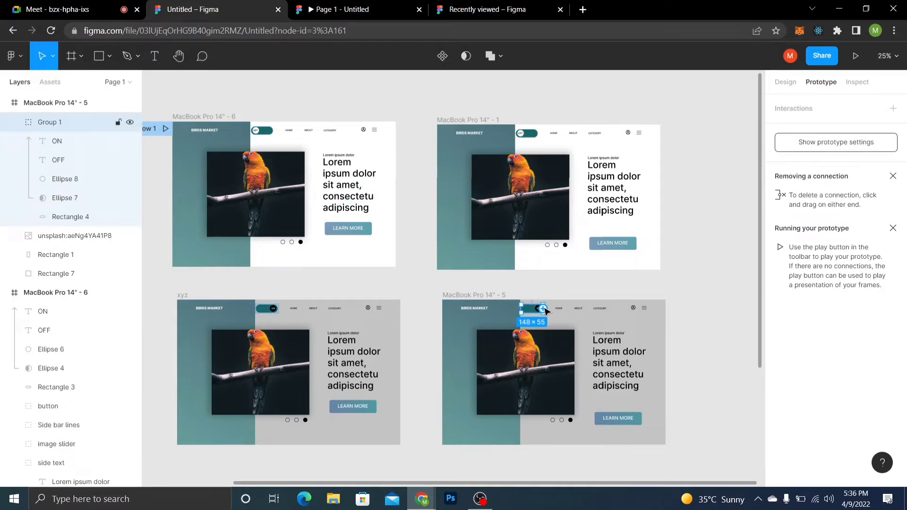
pyautogui.moveTo(543, 309); pyautogui.dragTo(384, 331)
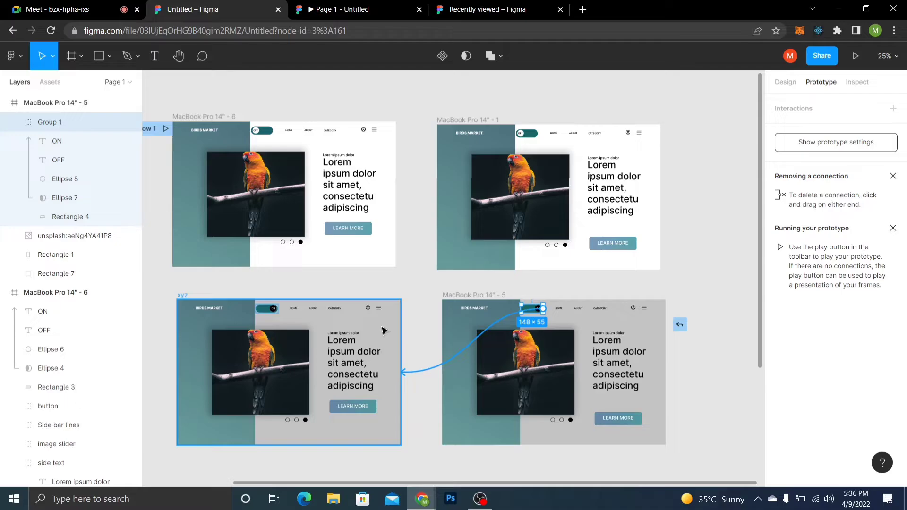
pyautogui.press('Escape')
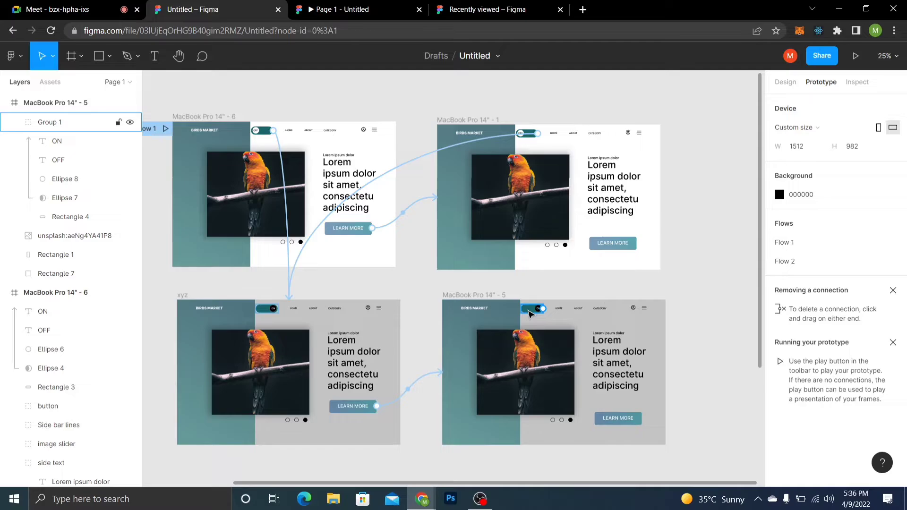
# Connect the toggle group in MacBook Pro 14" - 5 to the MacBook Pro 14" - 6 frame on click
pyautogui.click(530, 313)
pyautogui.moveTo(543, 310); pyautogui.dragTo(348, 329)
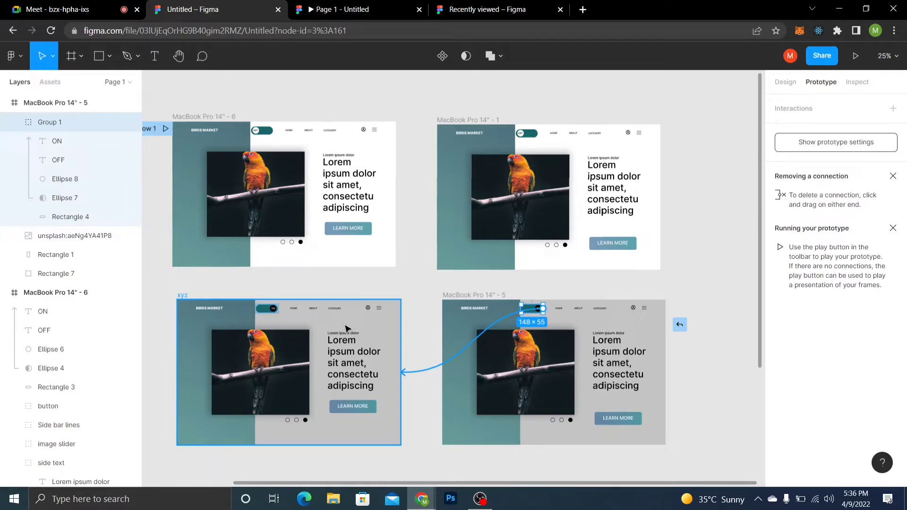
pyautogui.moveTo(348, 328); pyautogui.dragTo(167, 132)
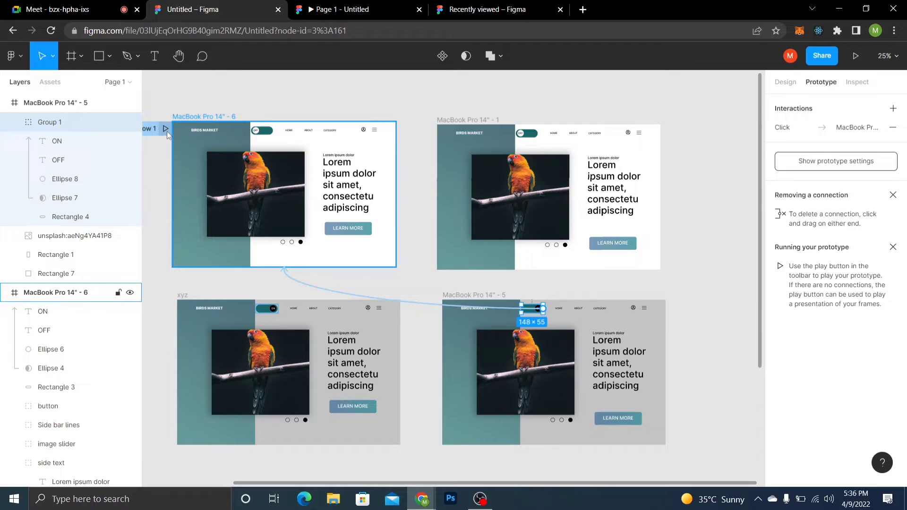
# Preview Flow 1 from MacBook Pro 14" - 6, close the recently viewed files tab, and test the toggle in the prototype
pyautogui.click(166, 130)
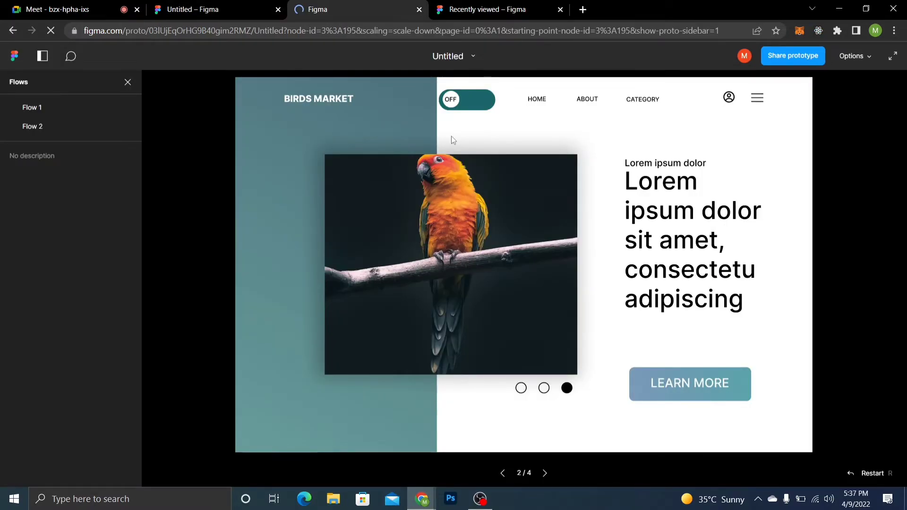
pyautogui.click(535, 14)
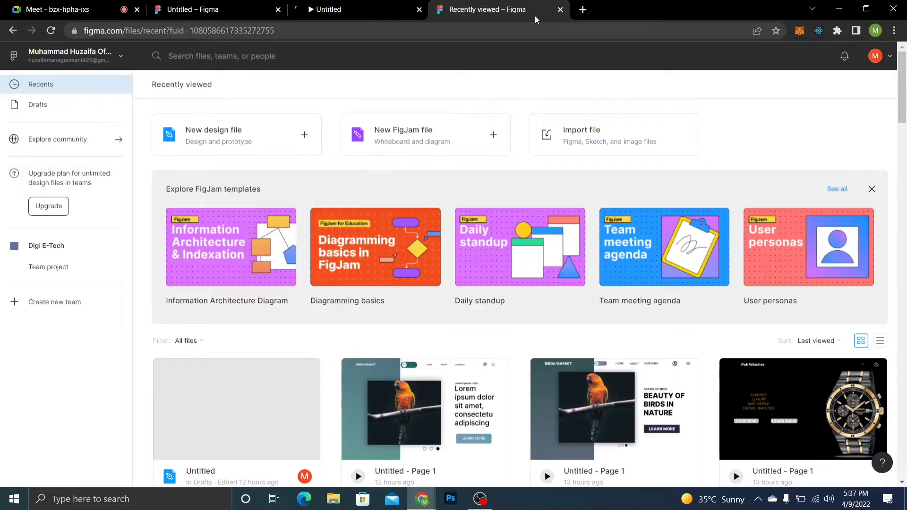
pyautogui.click(560, 10)
pyautogui.click(206, 4)
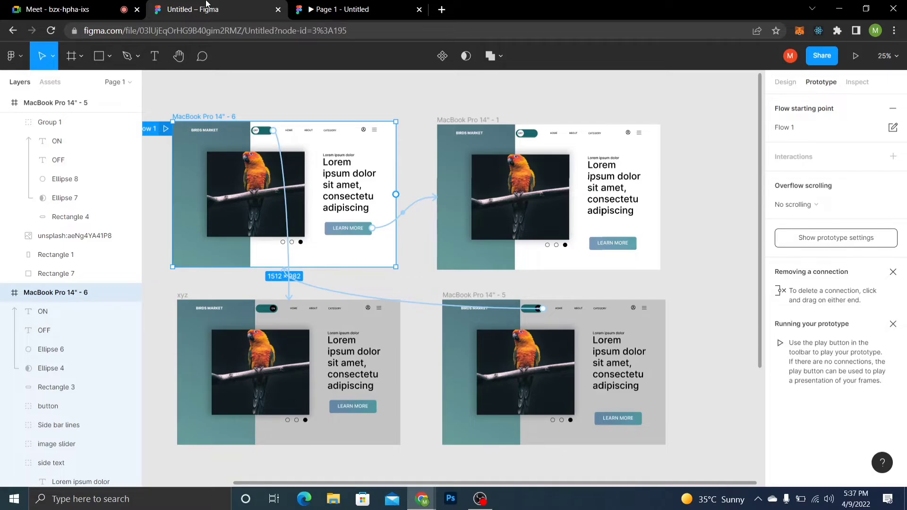
pyautogui.click(339, 9)
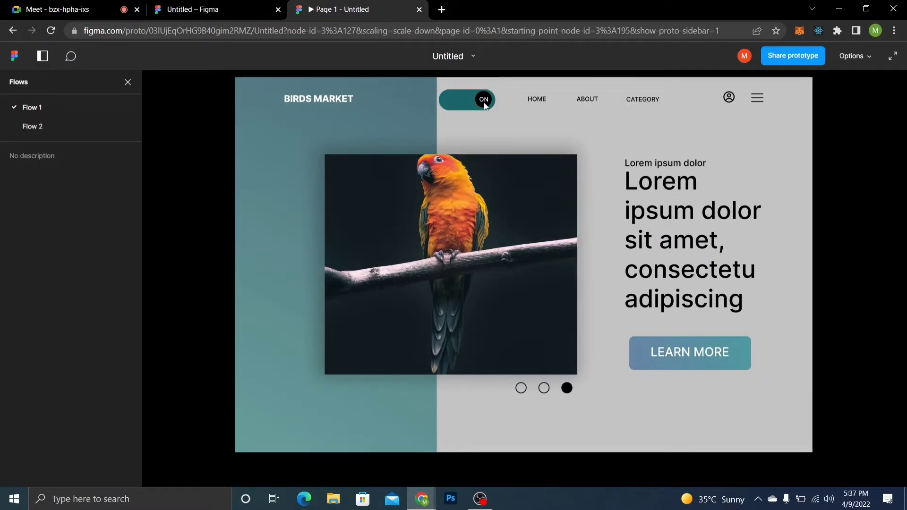
# Connect the xyz toggle group to MacBook Pro 14" - 6 on click with Smart animate at 600ms, and check the MacBook Pro 14" - 5 toggle's connection
pyautogui.click(216, 9)
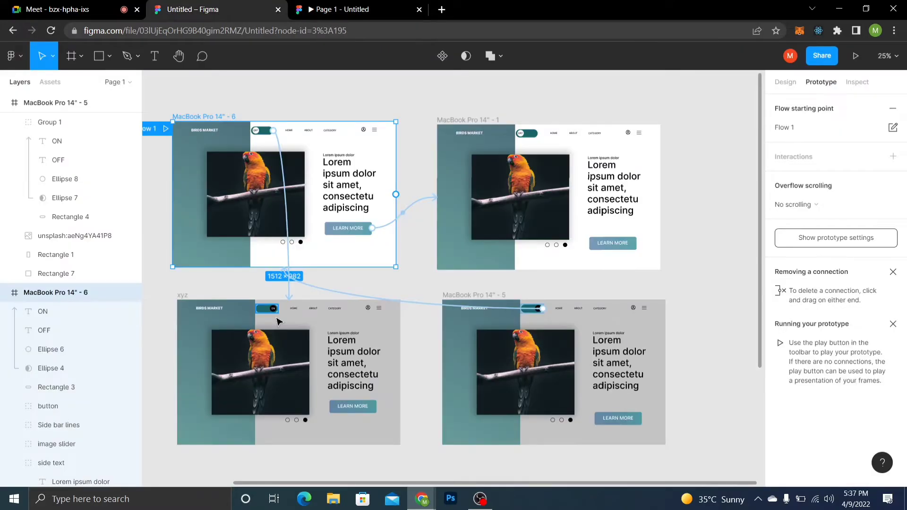
pyautogui.click(275, 312)
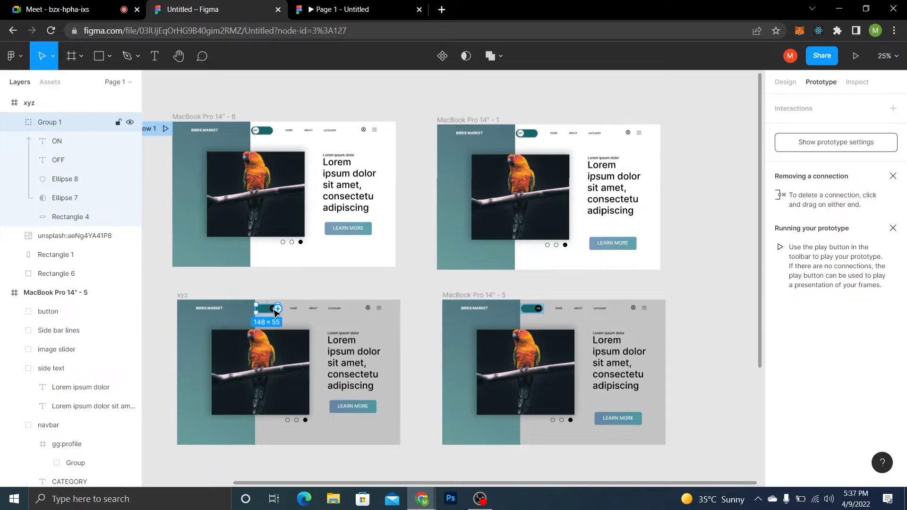
pyautogui.moveTo(277, 310); pyautogui.dragTo(279, 268)
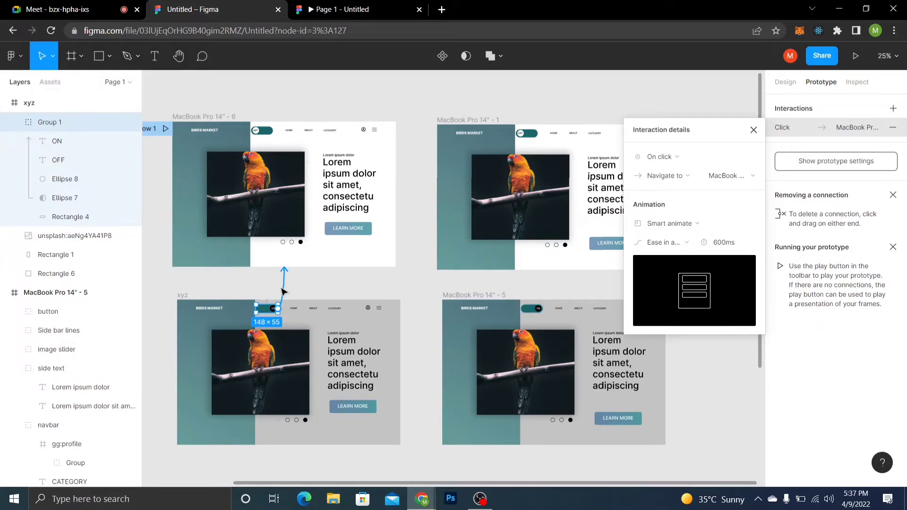
pyautogui.click(416, 306)
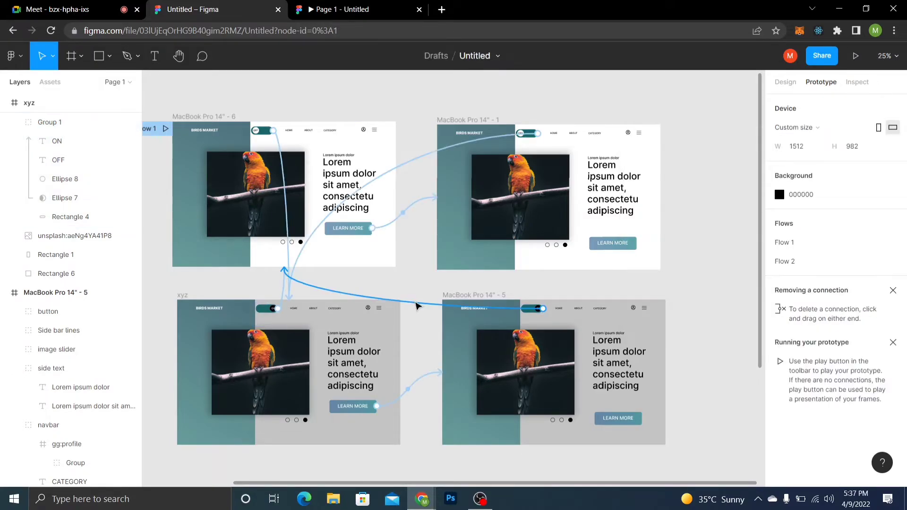
pyautogui.click(417, 306)
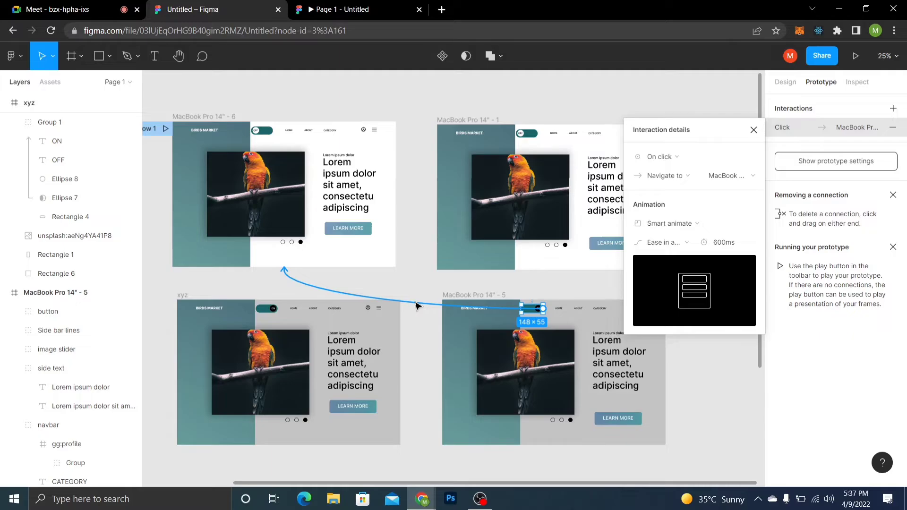
# Check the LEARN MORE button in the prototype preview and review the animation options of the MacBook Pro 14" - 6 toggle's connection
pyautogui.hotkey('ctrl', 'Tab')
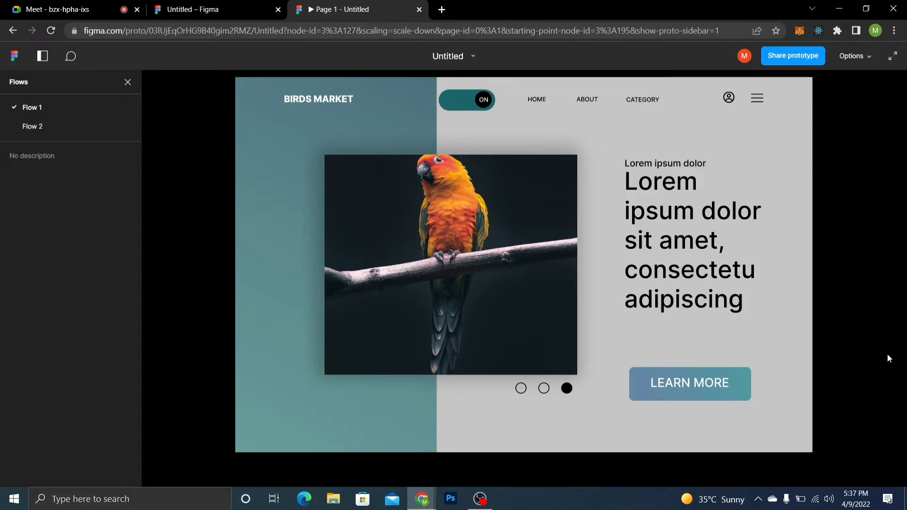
pyautogui.moveTo(729, 388)
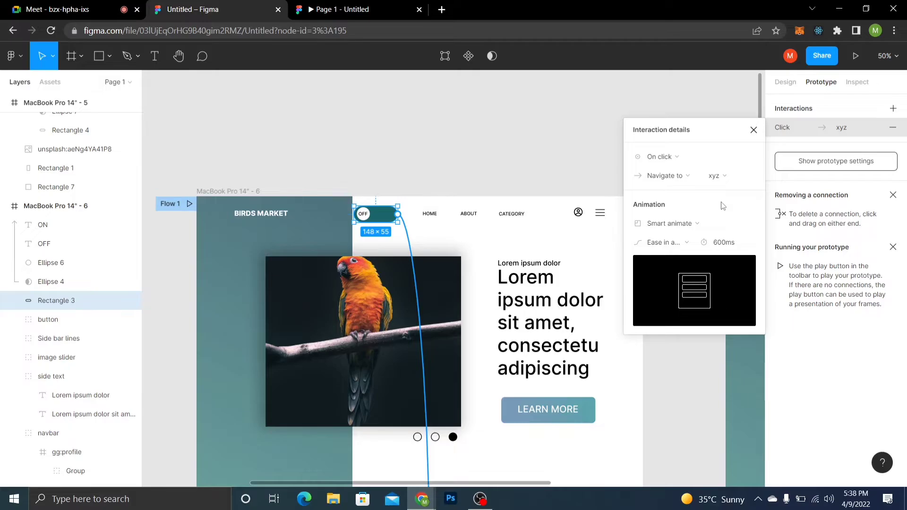
pyautogui.press('Escape')
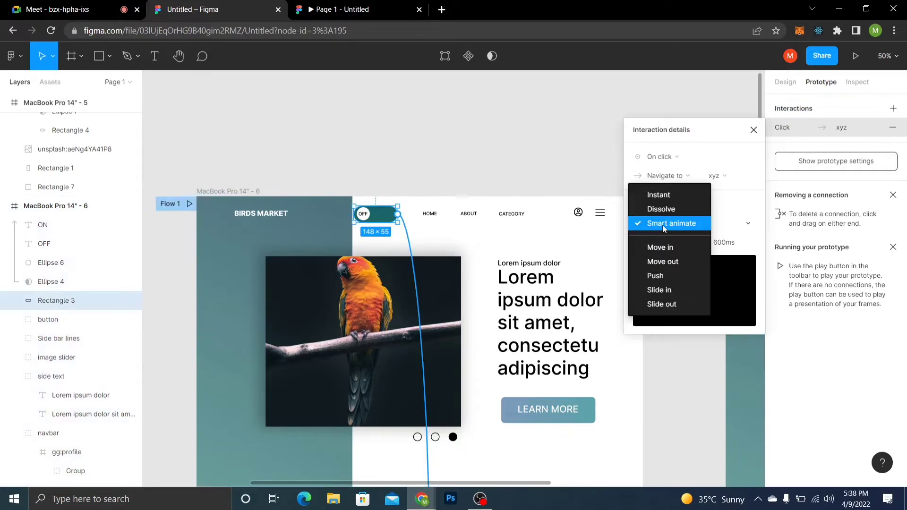
pyautogui.click(668, 279)
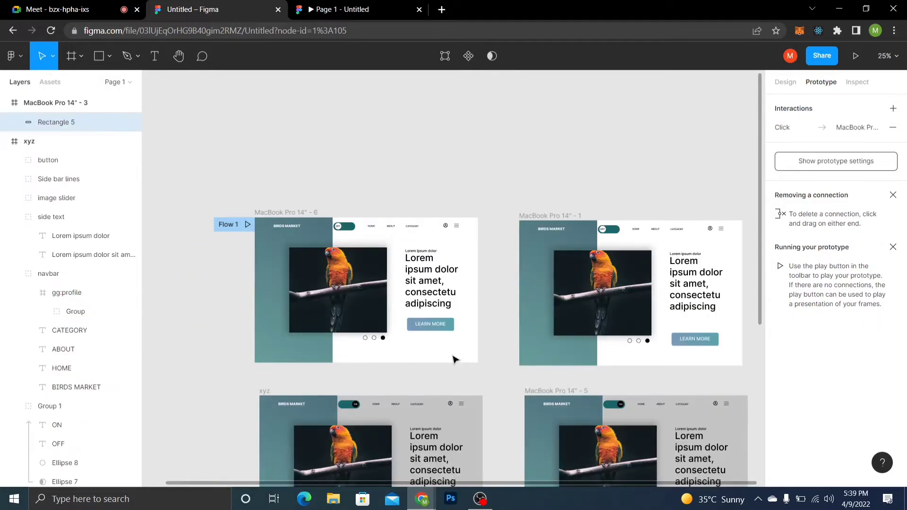
pyautogui.moveTo(453, 360); pyautogui.dragTo(438, 264)
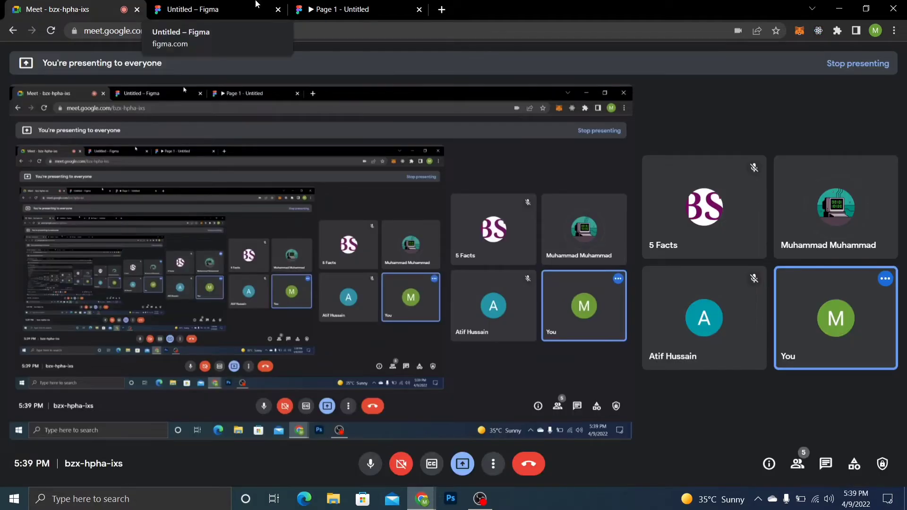
# Draw a 446 × 982 rectangle with fill 808080 over the right part of MacBook Pro 14" - 6 and layer it below the Side bar lines
pyautogui.click(255, 4)
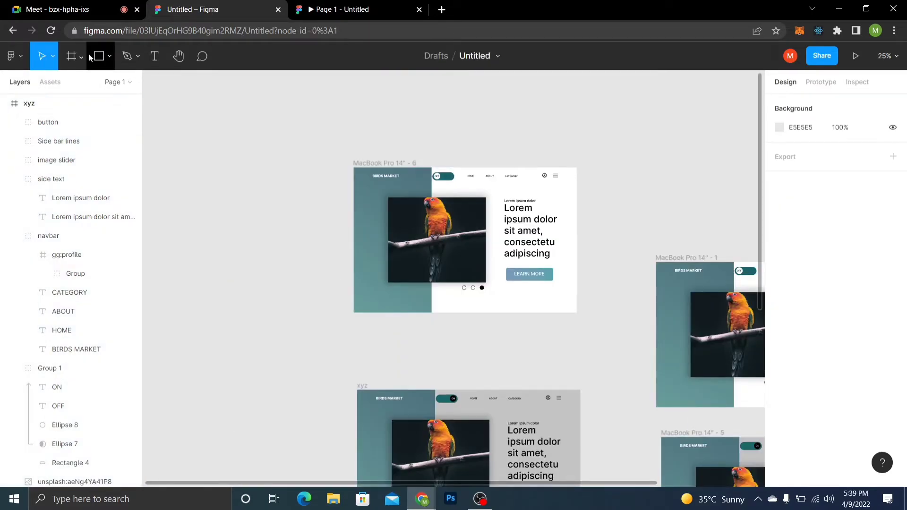
pyautogui.click(93, 56)
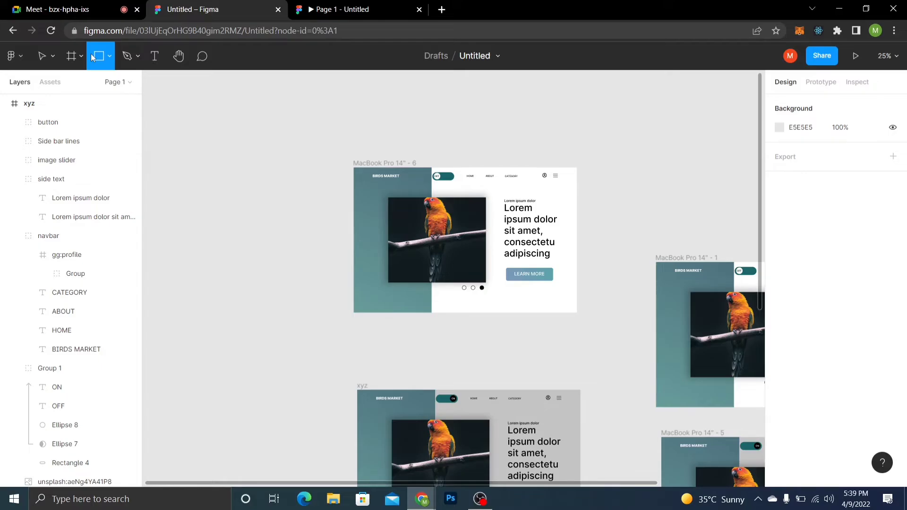
pyautogui.moveTo(511, 168); pyautogui.dragTo(576, 313)
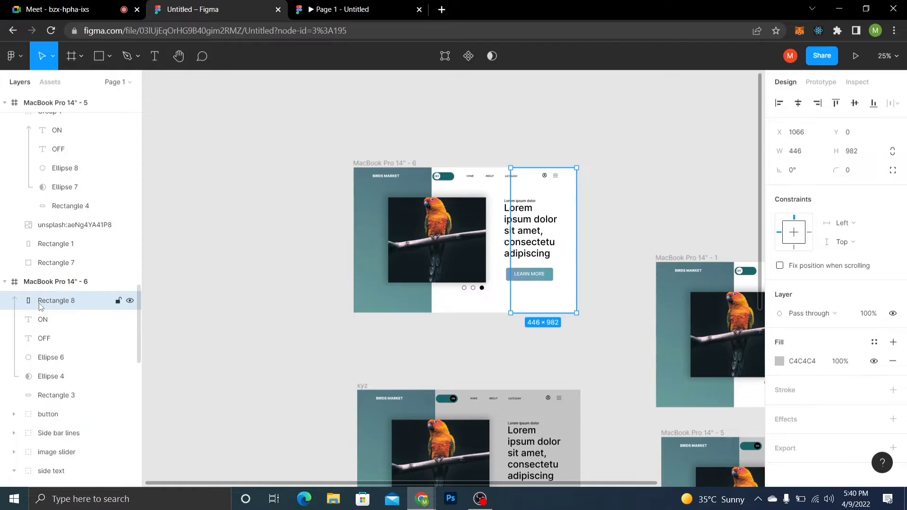
pyautogui.moveTo(39, 306); pyautogui.dragTo(24, 402)
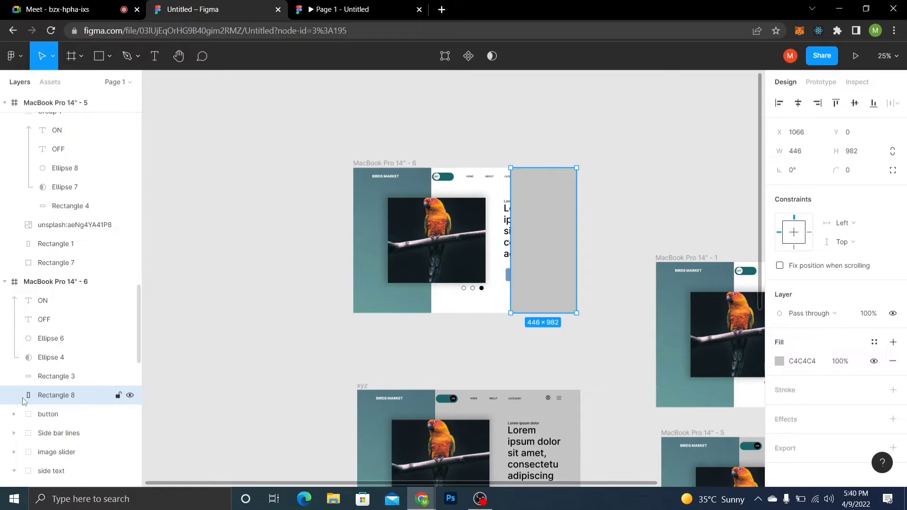
pyautogui.moveTo(23, 402); pyautogui.dragTo(56, 443)
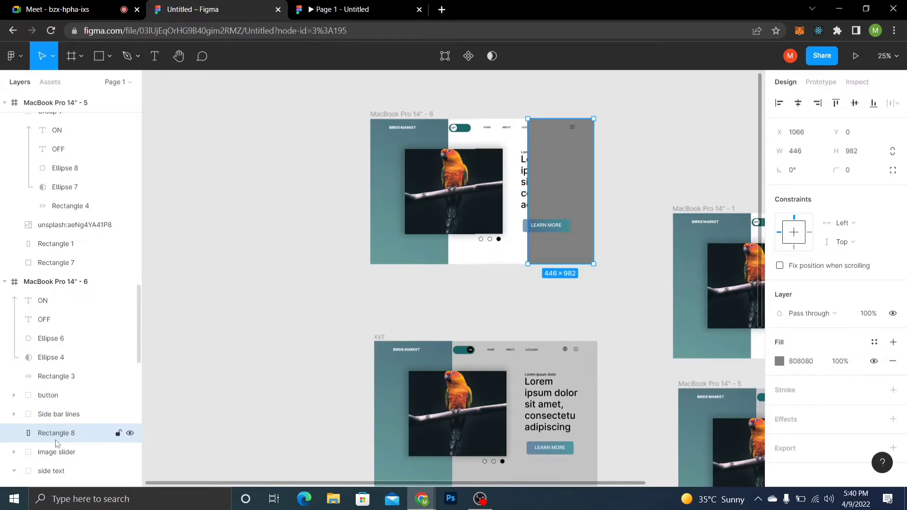
pyautogui.hotkey('shift', '0')
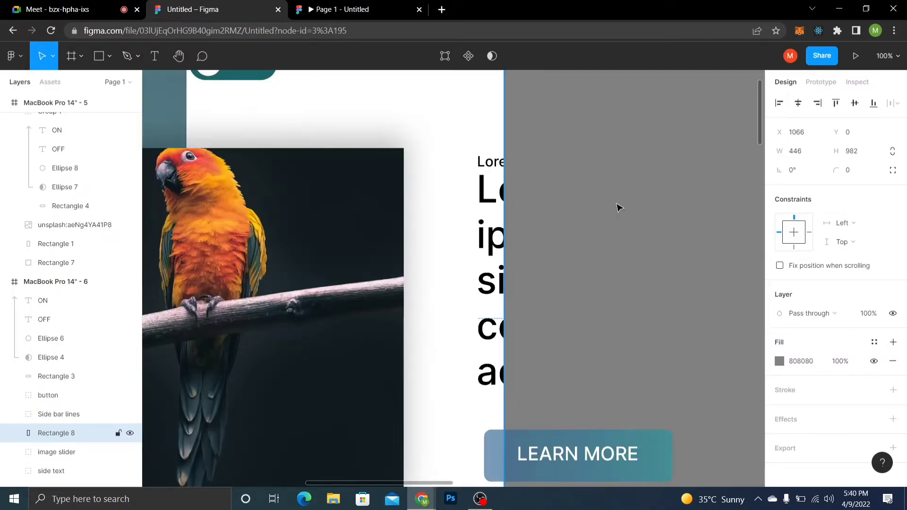
pyautogui.moveTo(619, 208); pyautogui.dragTo(455, 375)
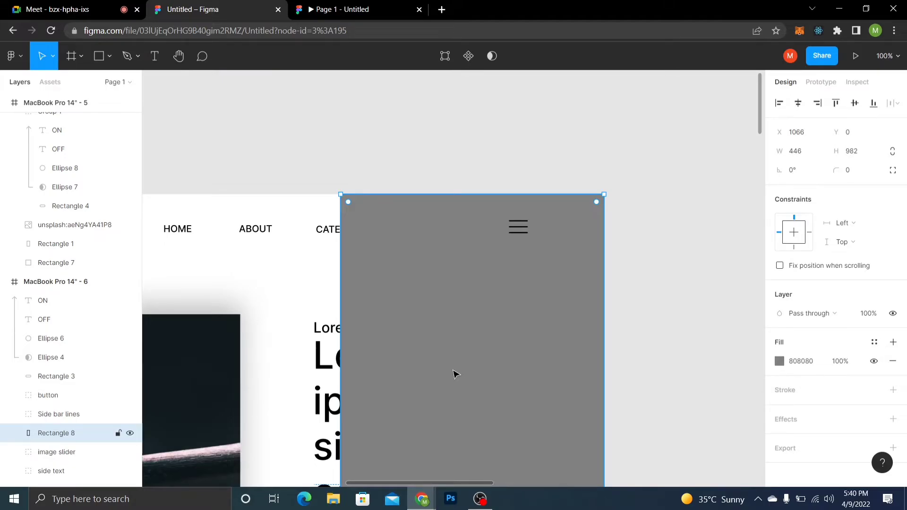
pyautogui.press('-')
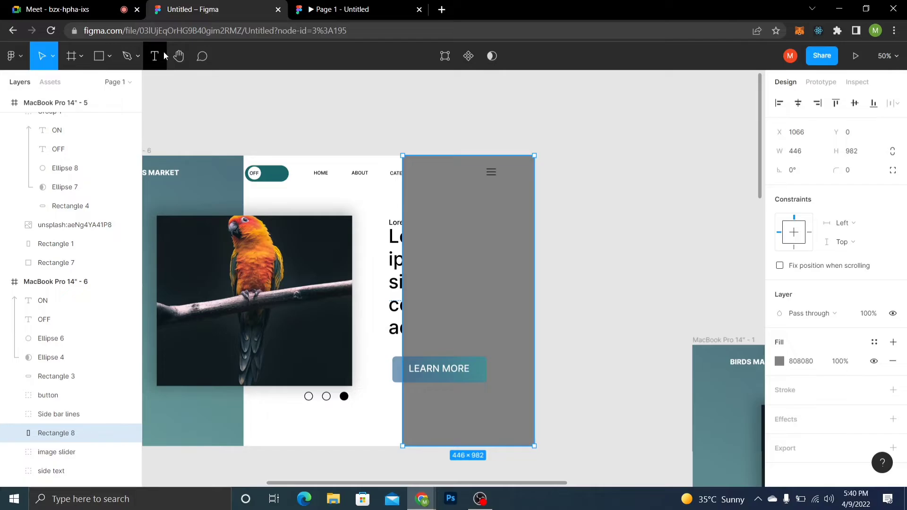
pyautogui.click(91, 7)
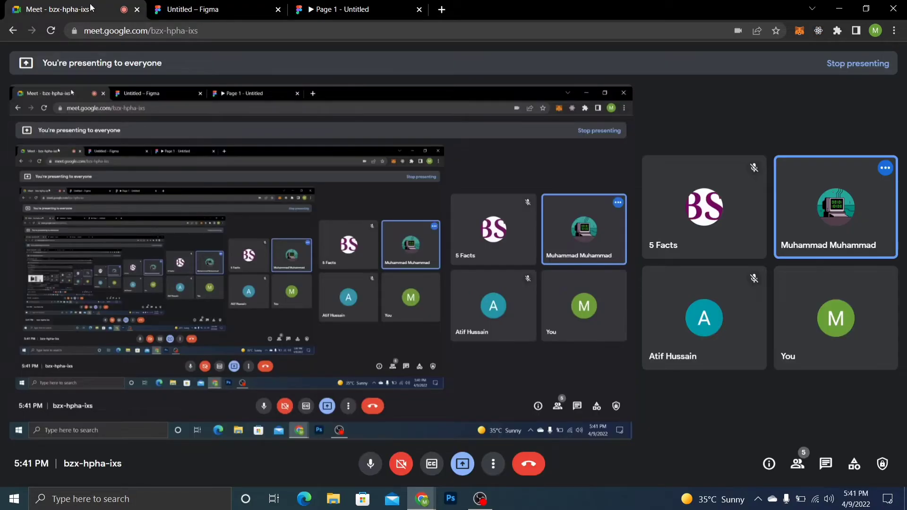
pyautogui.click(199, 7)
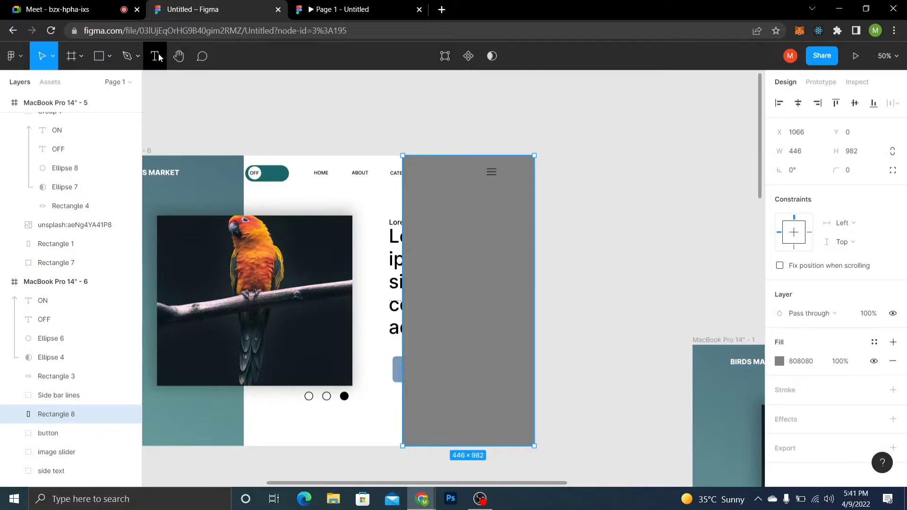
# Add a text box about 342 × 444 on the gray rectangle in MacBook Pro 14" - 6, reading CATEGORY
pyautogui.click(158, 57)
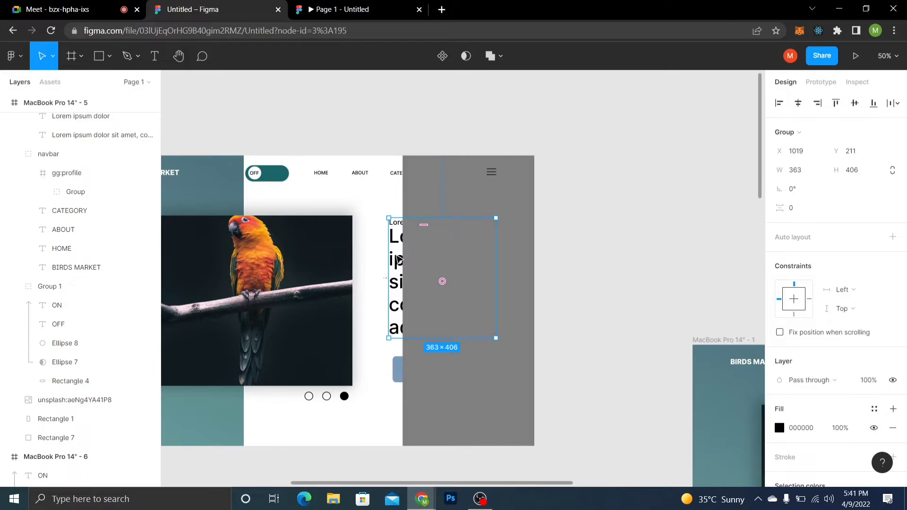
pyautogui.press('t')
pyautogui.moveTo(416, 223); pyautogui.dragTo(514, 274)
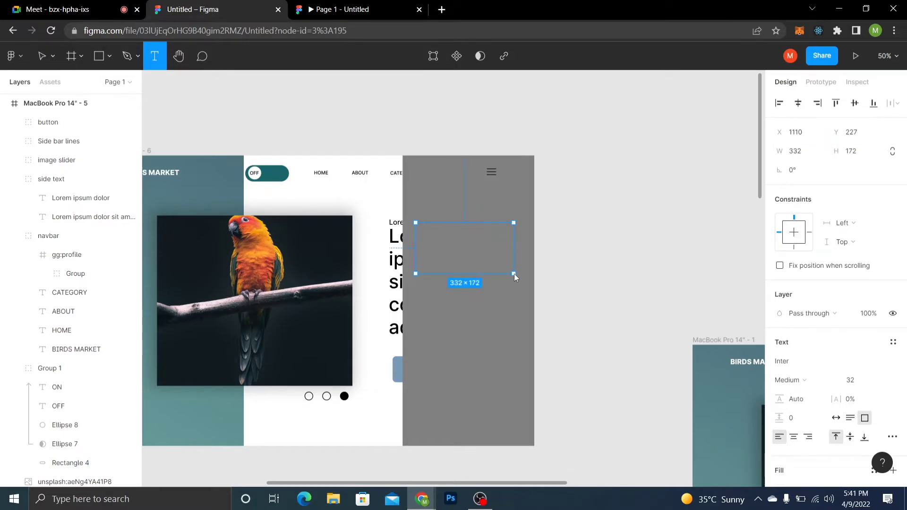
pyautogui.moveTo(514, 273); pyautogui.dragTo(517, 353)
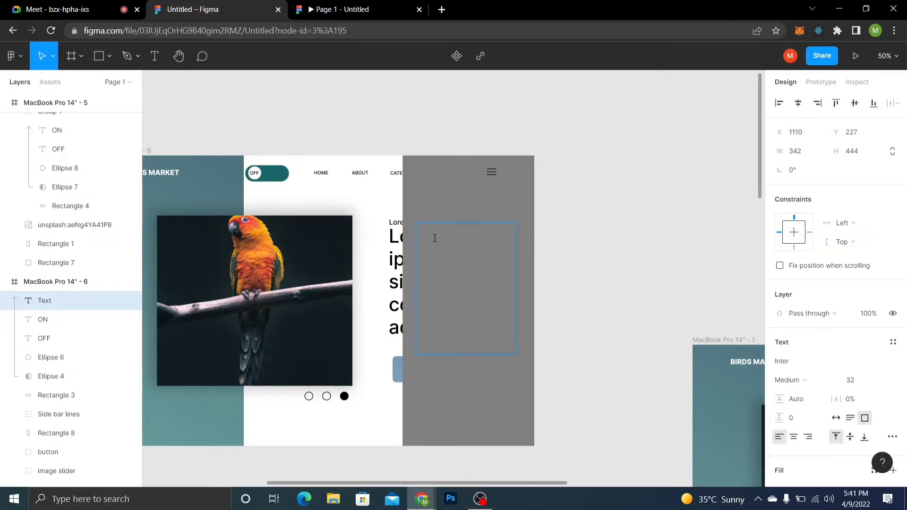
pyautogui.write('CATEGORY')
pyautogui.click(442, 235)
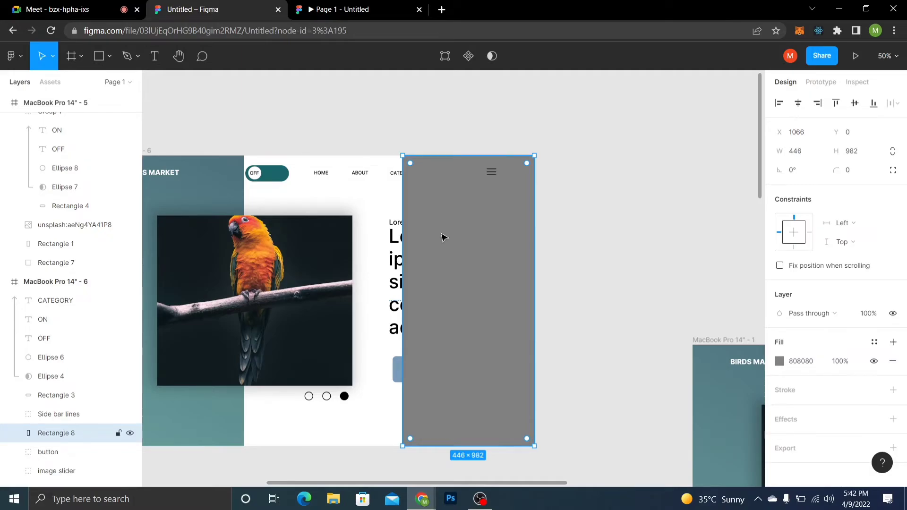
# Move the new CATEGORY text layer between the Side bar lines group and the gray rectangle in the layer order
pyautogui.moveTo(55, 300); pyautogui.dragTo(52, 426)
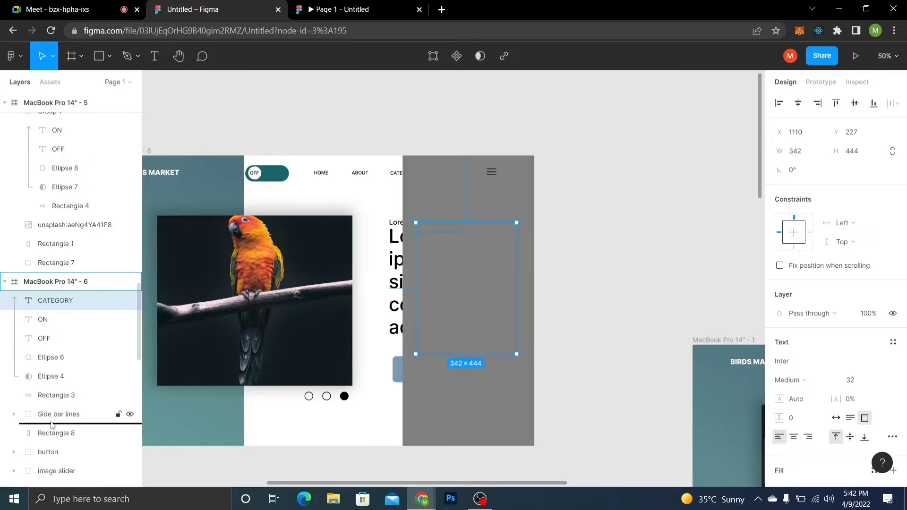
pyautogui.moveTo(52, 425); pyautogui.dragTo(52, 425)
pyautogui.click(435, 200)
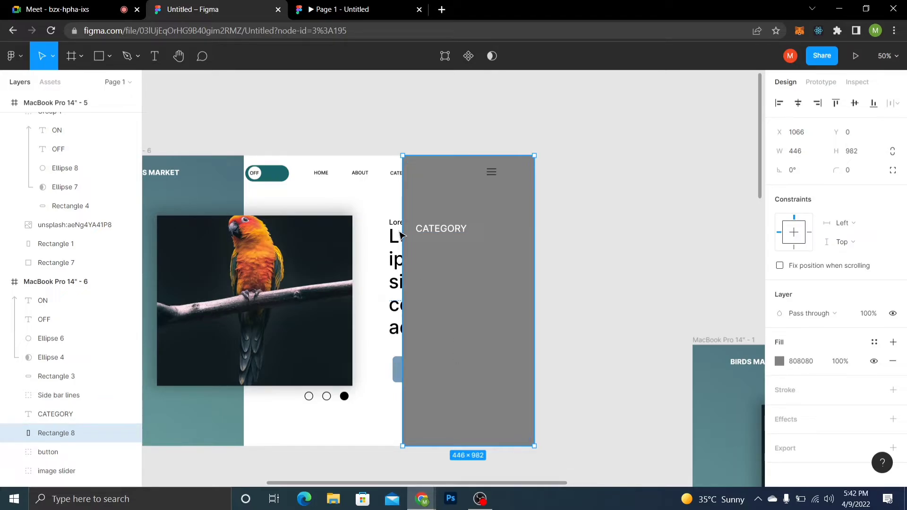
# Try sending the gray rectangle to the back and below the button layer, and return it directly above the button
pyautogui.rightClick(426, 231)
pyautogui.moveTo(419, 233)
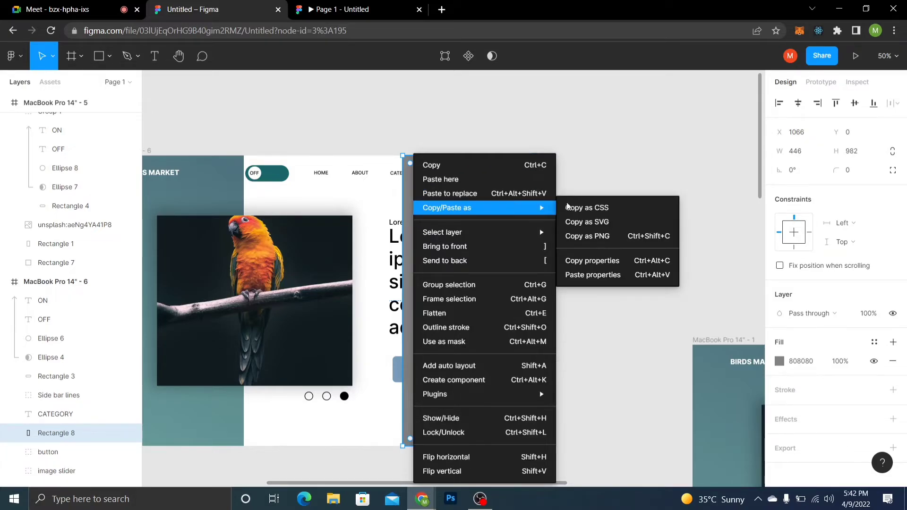
pyautogui.click(641, 169)
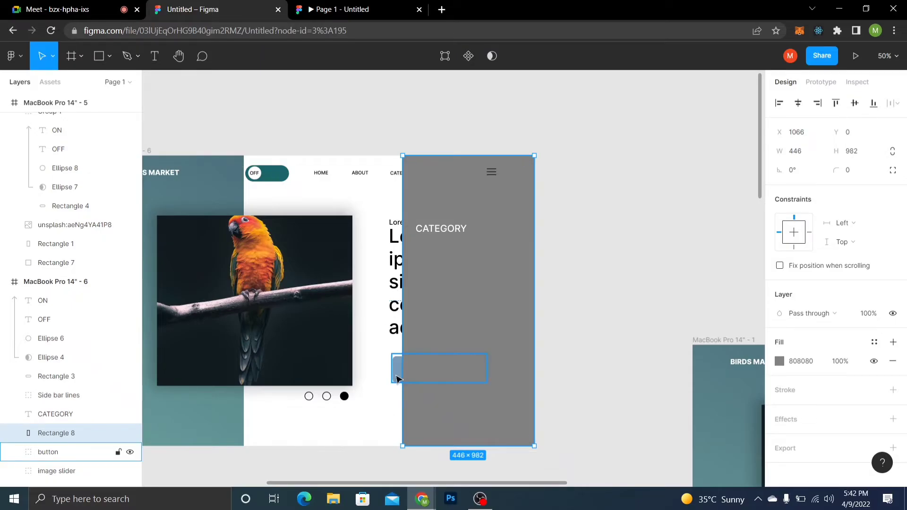
pyautogui.rightClick(472, 306)
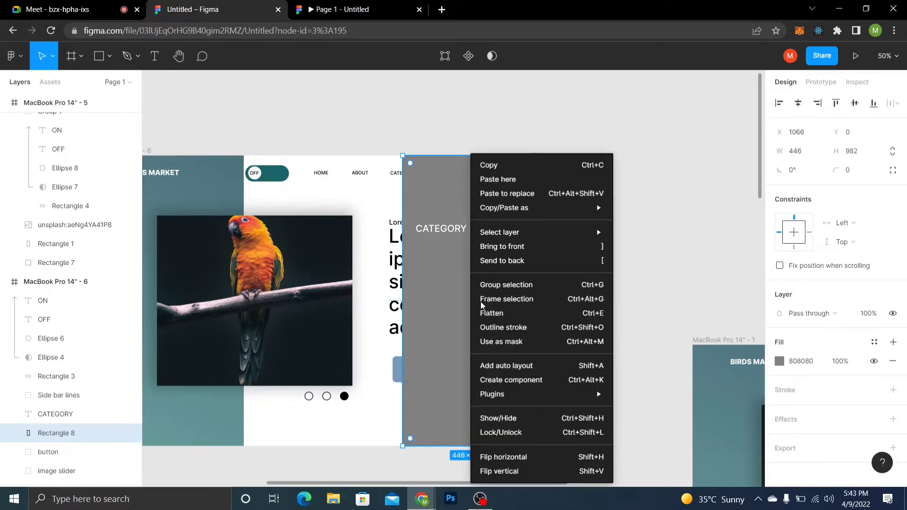
pyautogui.click(515, 261)
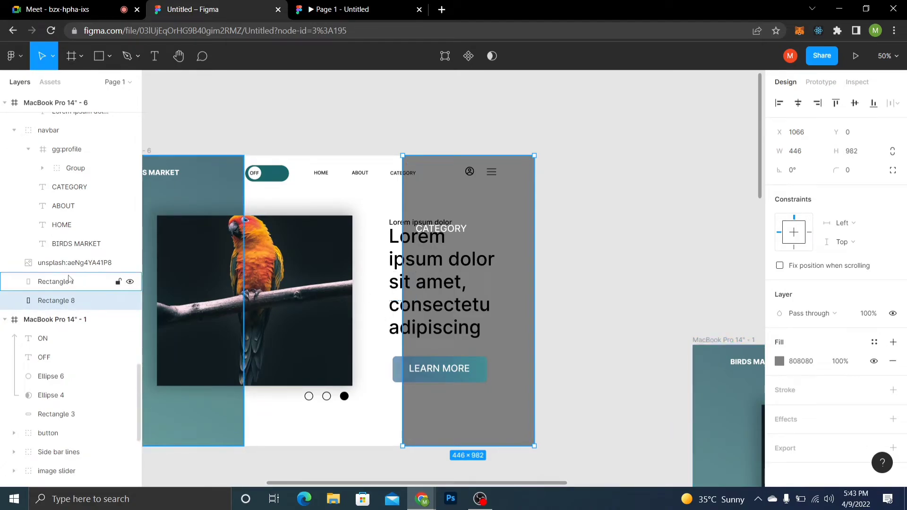
pyautogui.hotkey('ctrl', 'shift', ']')
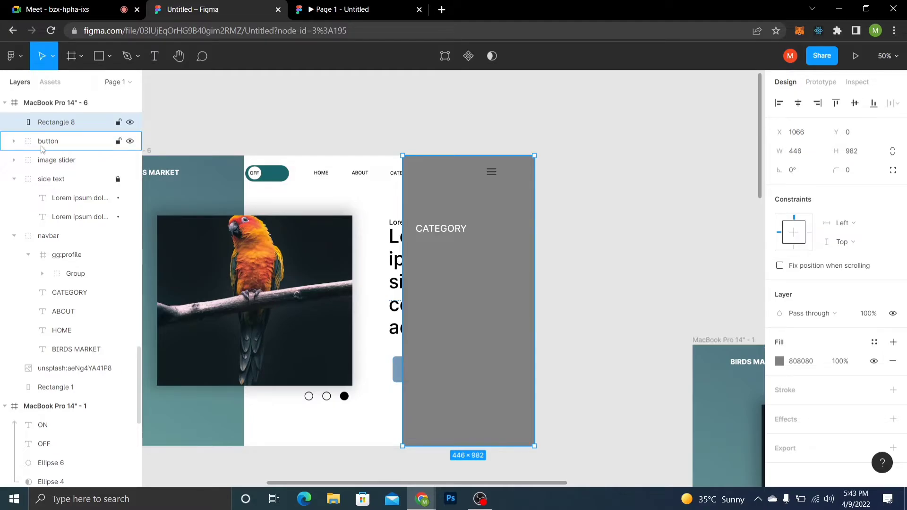
pyautogui.hotkey('ctrl', '[')
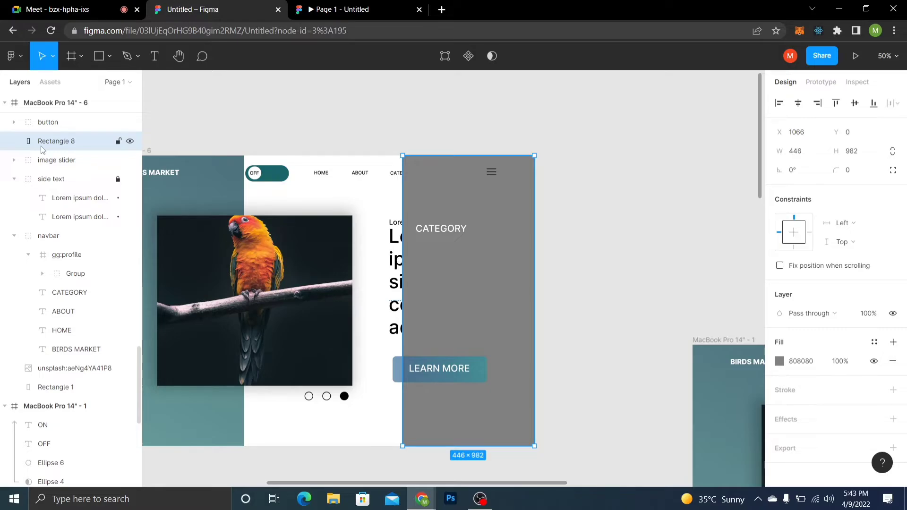
pyautogui.moveTo(41, 149); pyautogui.dragTo(41, 118)
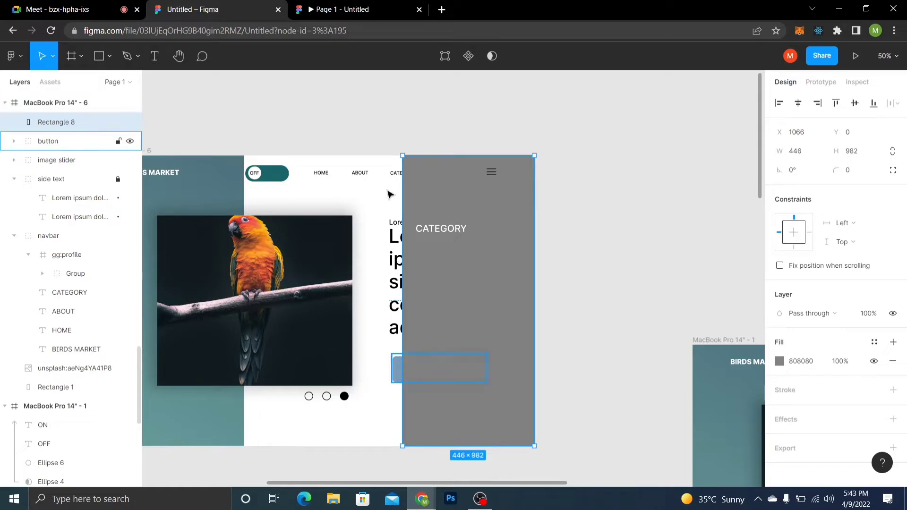
# Reduce the CATEGORY text box's height to 437 and add the lines MENS WEAR, SHOES, ABOUT US and CONTACT US below CATEGORY
pyautogui.click(451, 228)
pyautogui.moveTo(458, 225); pyautogui.dragTo(467, 228)
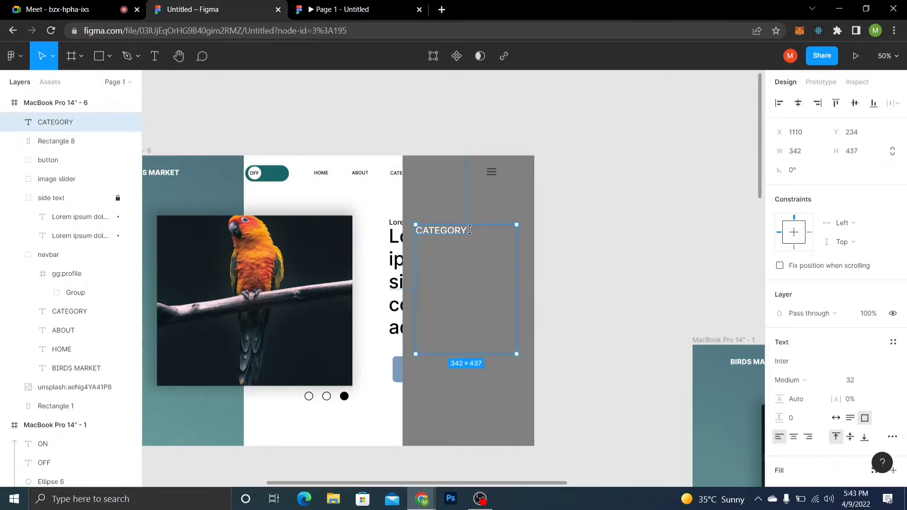
pyautogui.click(474, 234)
pyautogui.doubleClick(468, 231)
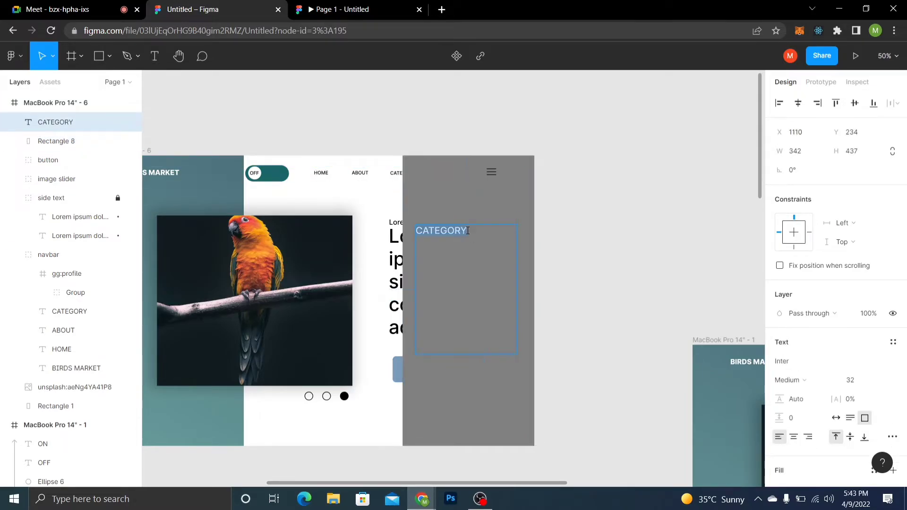
pyautogui.click(468, 230)
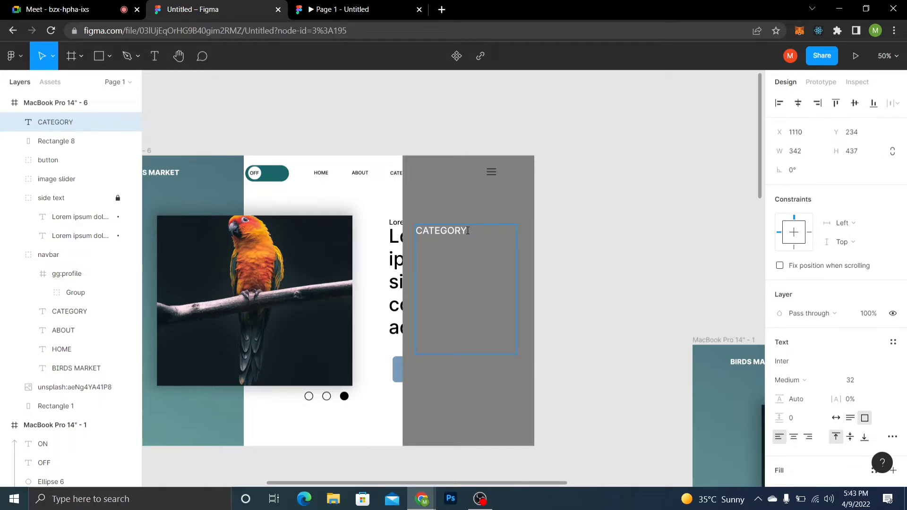
pyautogui.press('Return')
pyautogui.write('MENS WEAR')
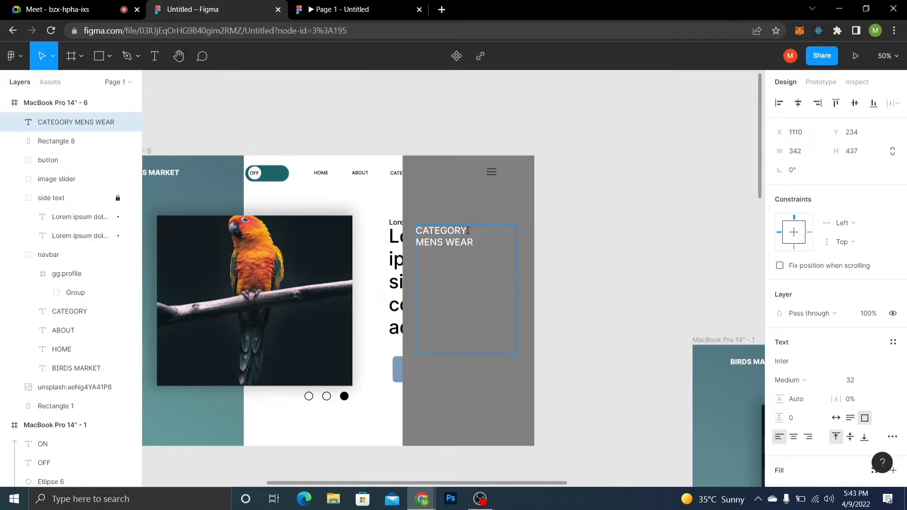
pyautogui.press('Return')
pyautogui.write('SHOES')
pyautogui.press('Return')
pyautogui.write('ABOUT US ')
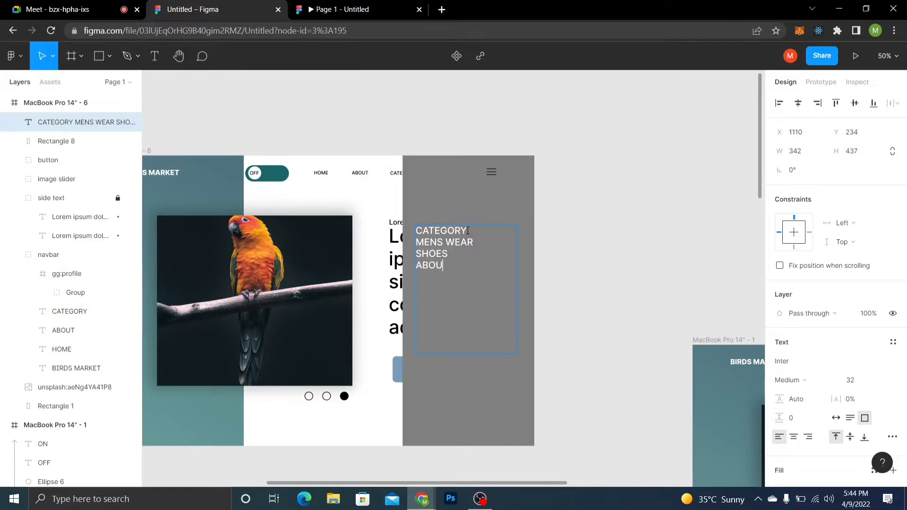
pyautogui.write('CONTACT US')
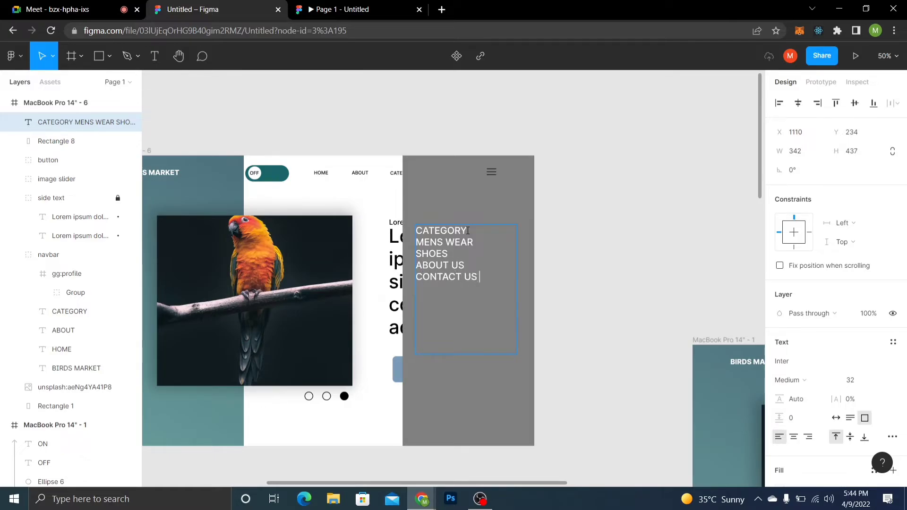
# Set the sidebar category text's letter spacing to 7% and its paragraph spacing to 60
pyautogui.doubleClick(419, 230)
pyautogui.hotkey('ctrl', 'a')
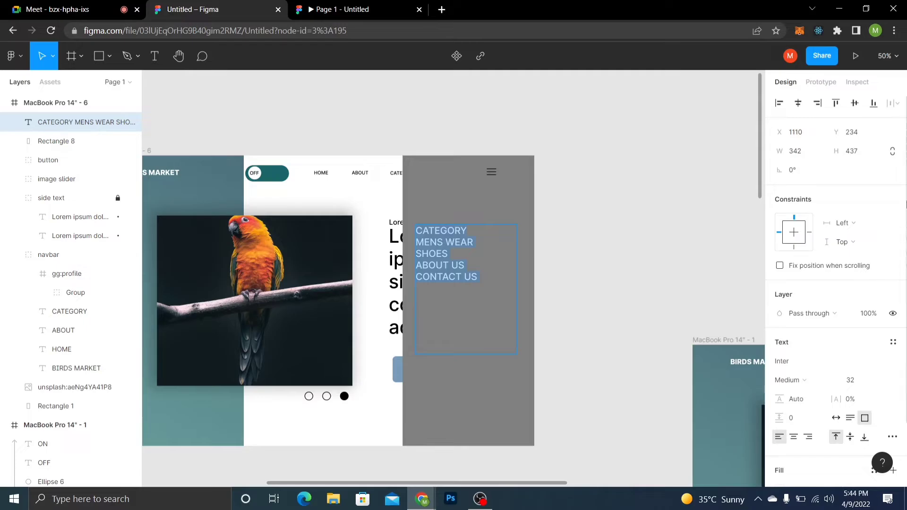
pyautogui.scroll(-5, 900, 264)
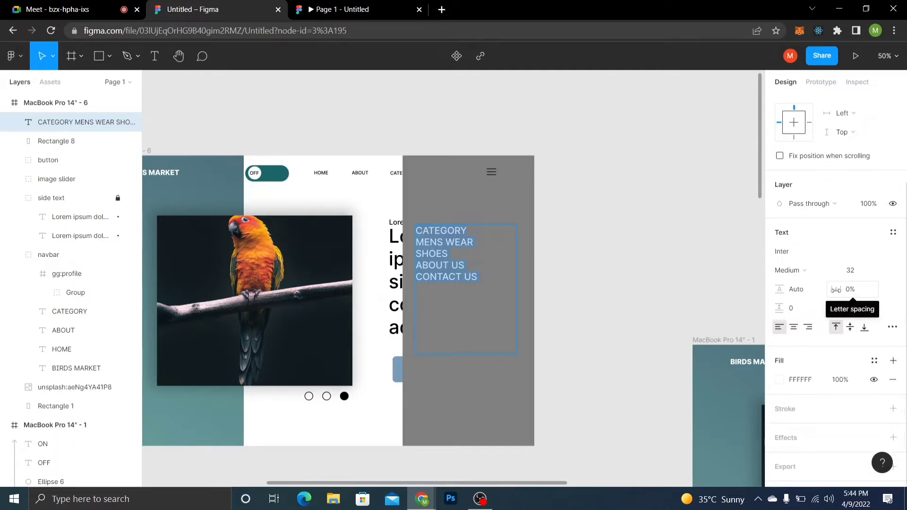
pyautogui.moveTo(836, 290); pyautogui.dragTo(845, 291)
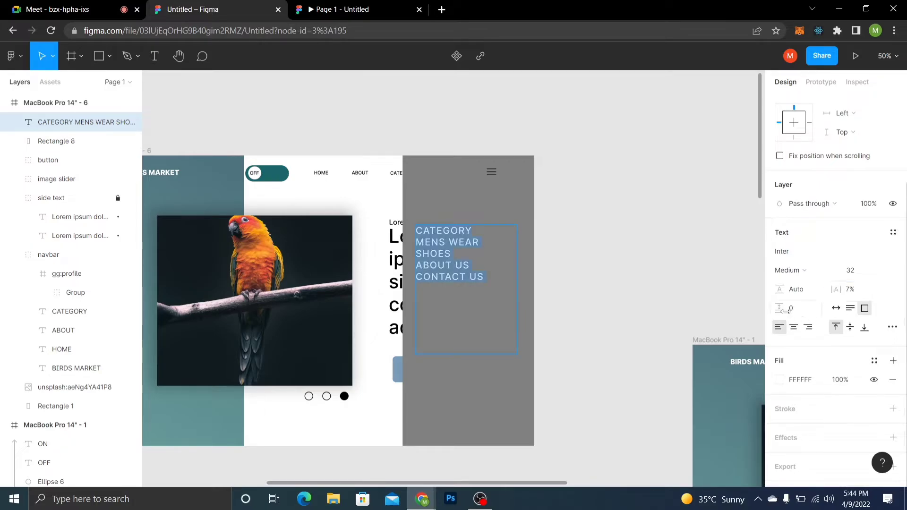
pyautogui.moveTo(785, 310); pyautogui.dragTo(846, 309)
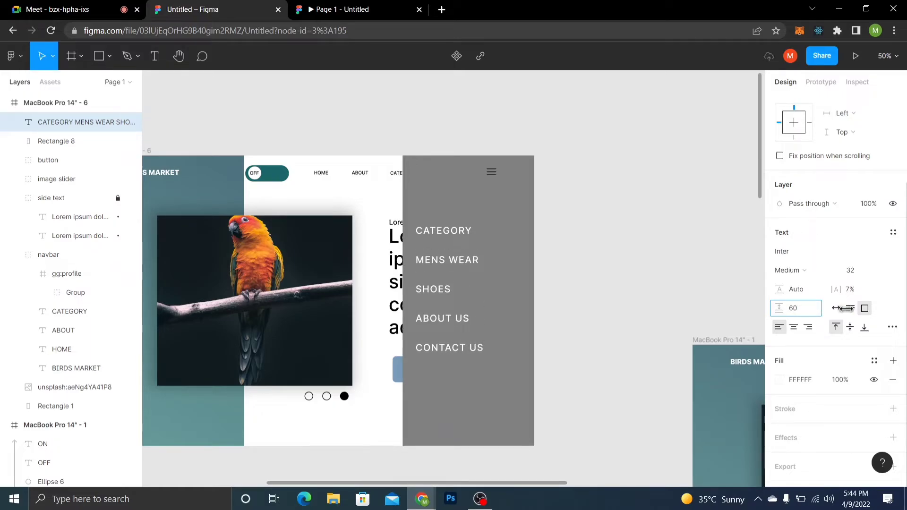
pyautogui.doubleClick(479, 288)
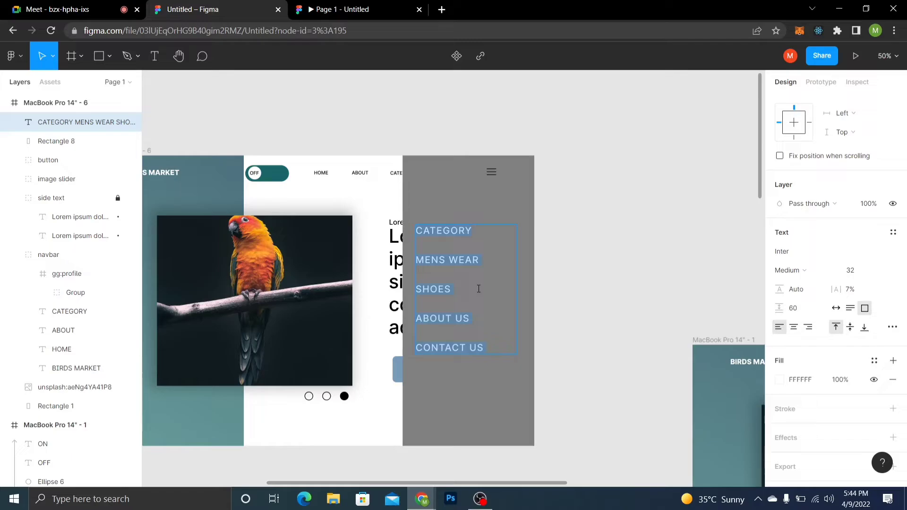
pyautogui.click(524, 213)
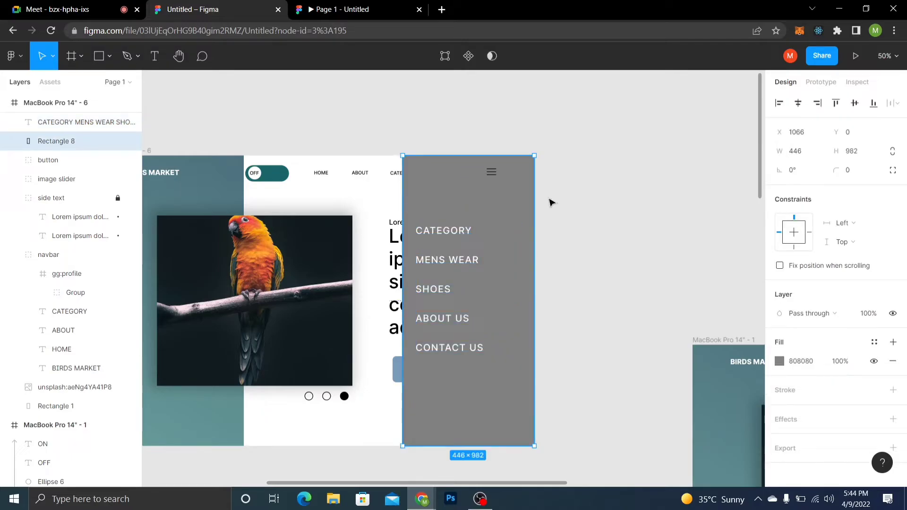
pyautogui.click(593, 202)
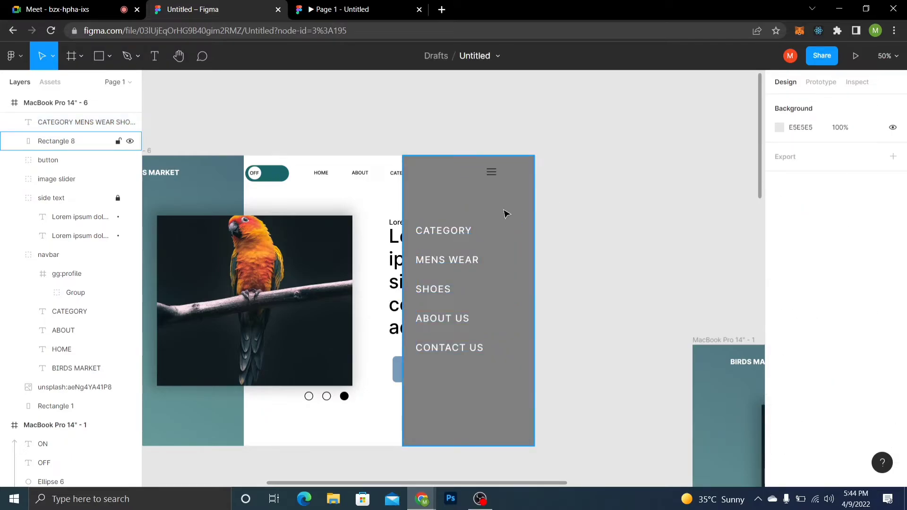
pyautogui.click(463, 268)
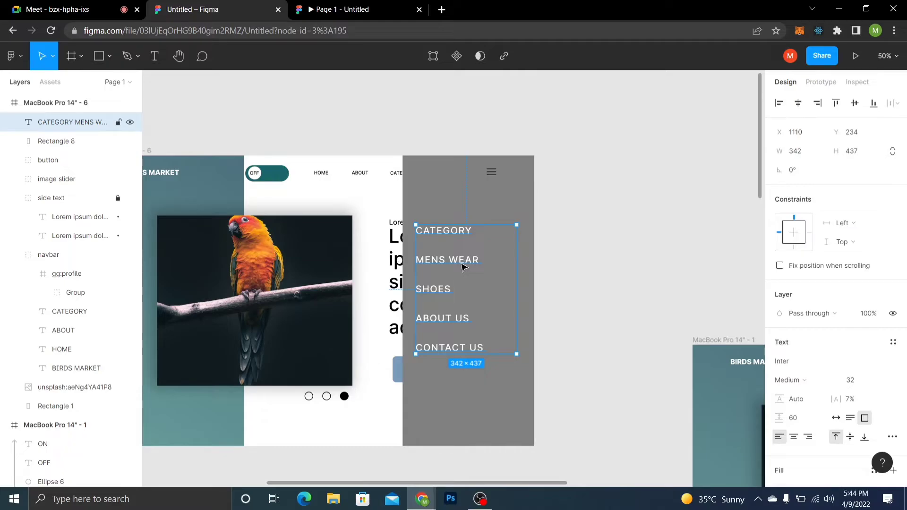
pyautogui.hotkey('ctrl', 'd')
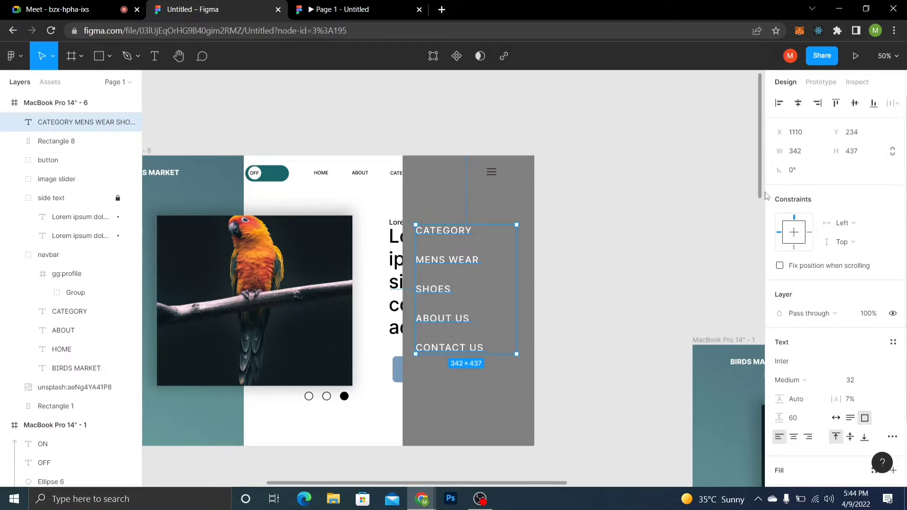
pyautogui.press('Delete')
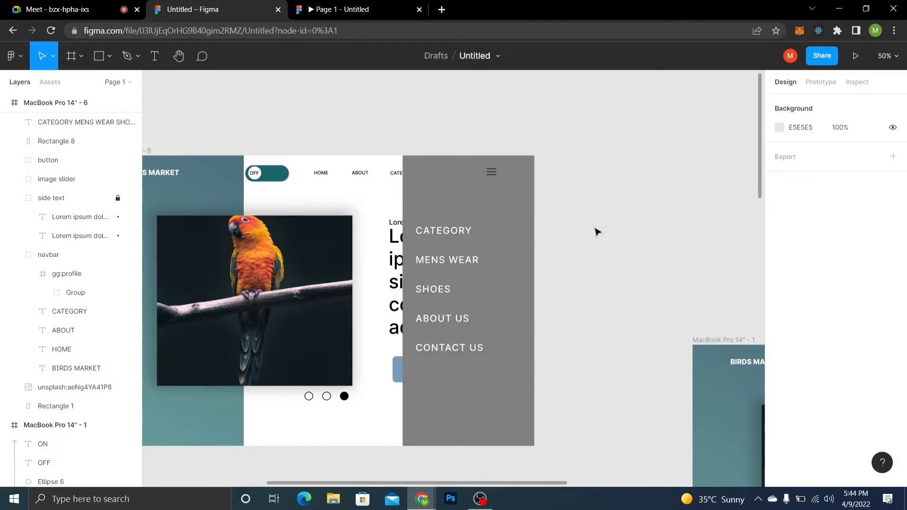
# Increase the sidebar category text's letter spacing to 13% and its paragraph spacing to 64
pyautogui.click(456, 266)
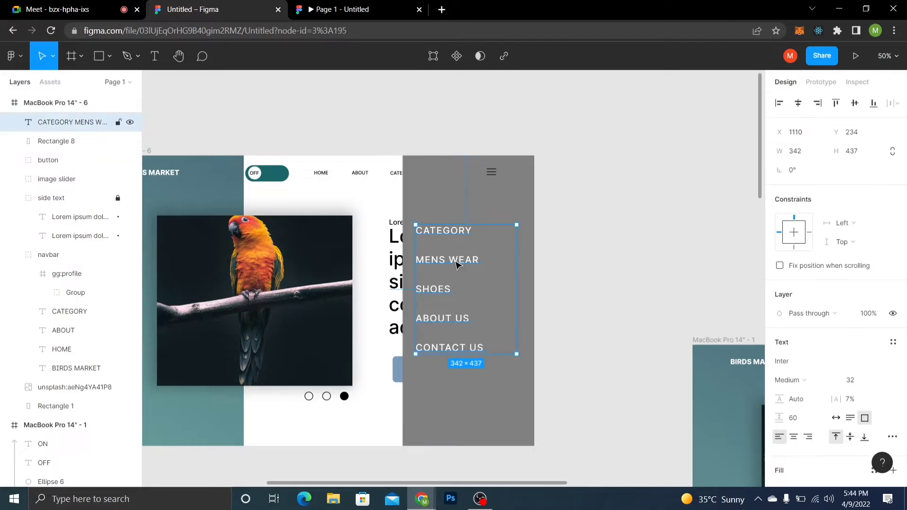
pyautogui.scroll(-3, 836, 284)
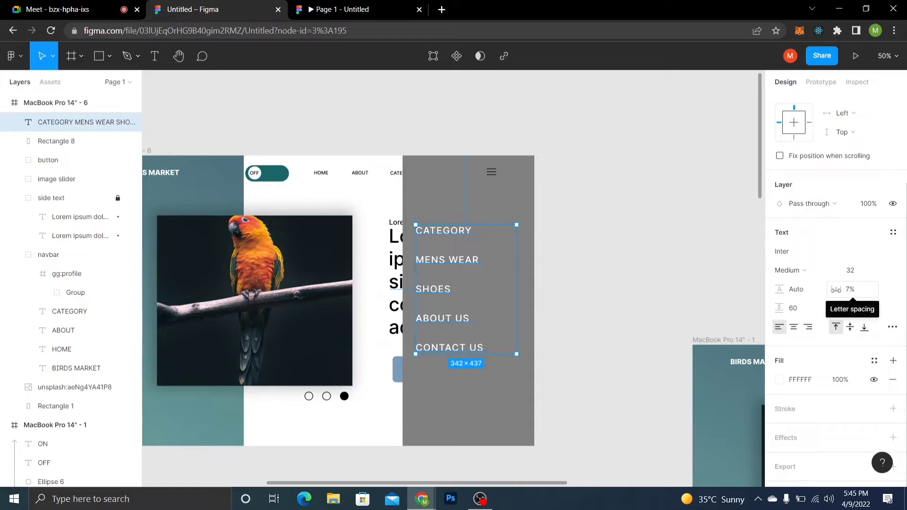
pyautogui.moveTo(836, 290); pyautogui.dragTo(866, 291)
pyautogui.moveTo(892, 288); pyautogui.dragTo(844, 292)
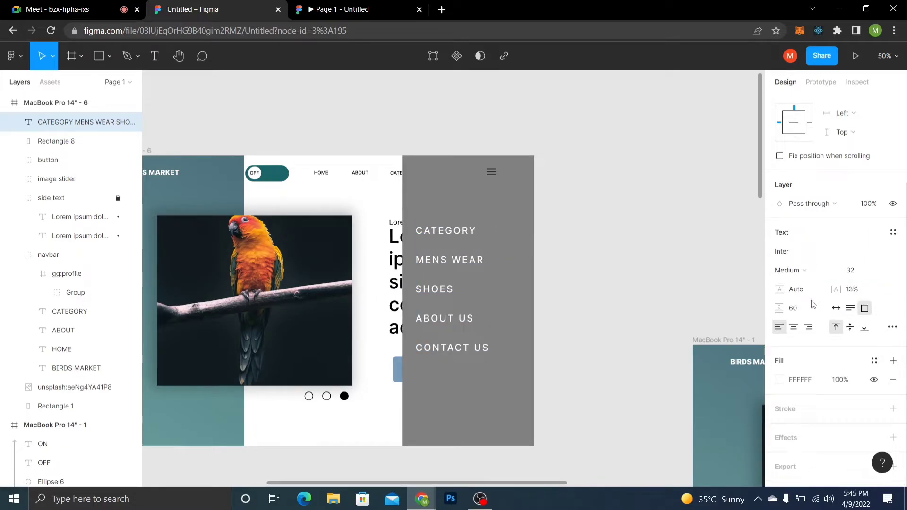
pyautogui.moveTo(780, 310)
pyautogui.mouseDown()
pyautogui.moveTo(798, 310)
pyautogui.moveTo(789, 310)
pyautogui.mouseUp()
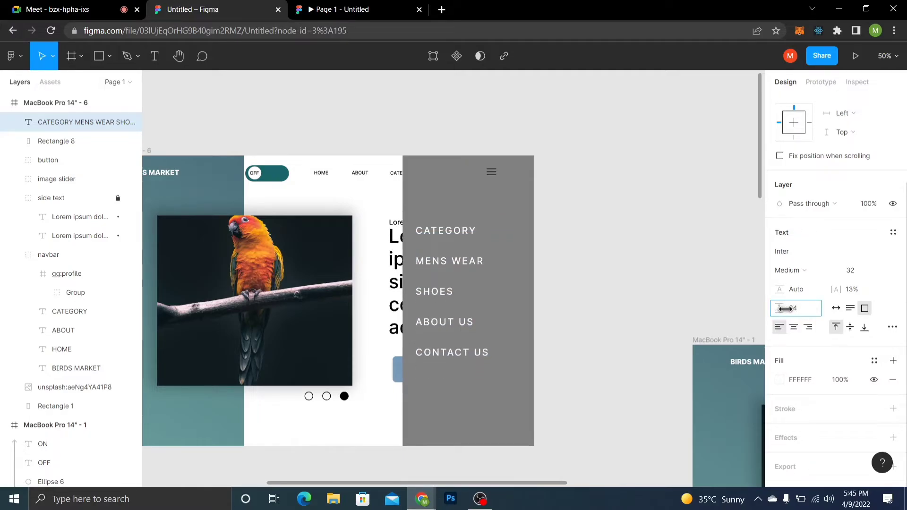
# Group the category text with the gray rectangle behind it and name the group Side bar
pyautogui.click(440, 212)
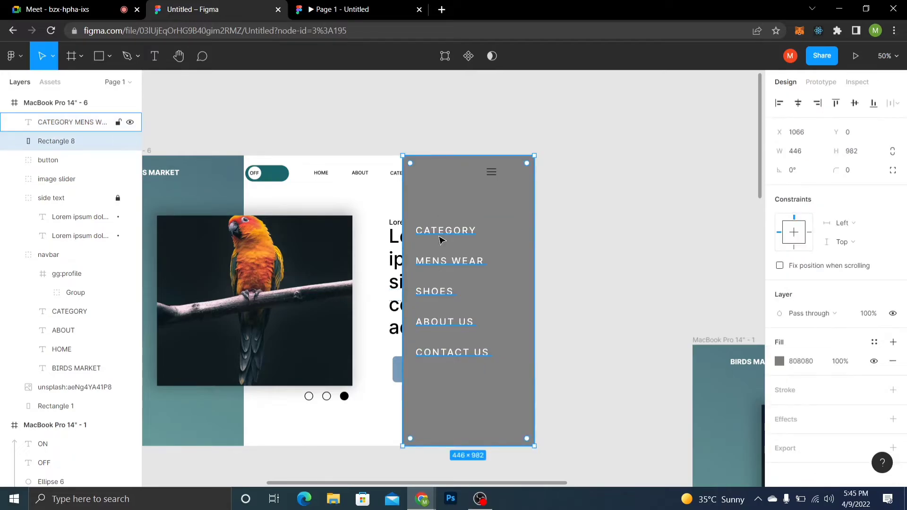
pyautogui.click(446, 263)
pyautogui.click(446, 204)
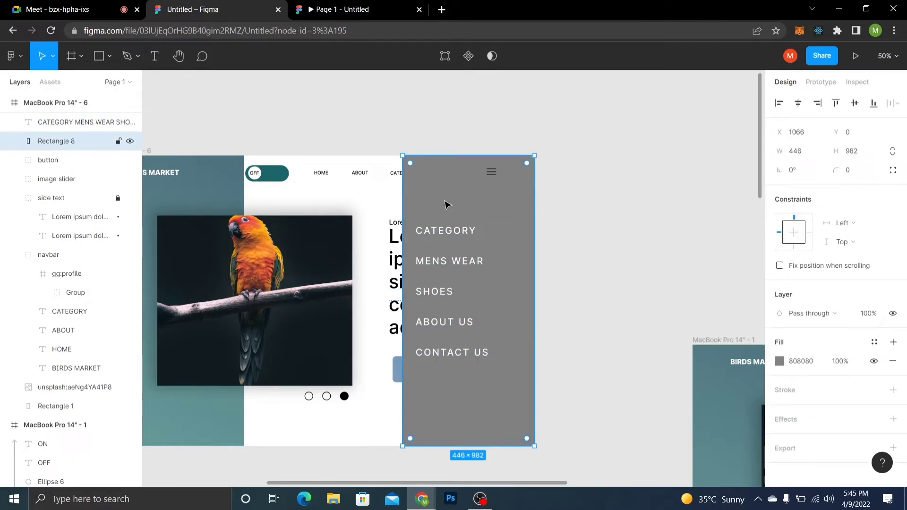
pyautogui.keyDown('shift'); pyautogui.click(450, 235); pyautogui.keyUp('shift')
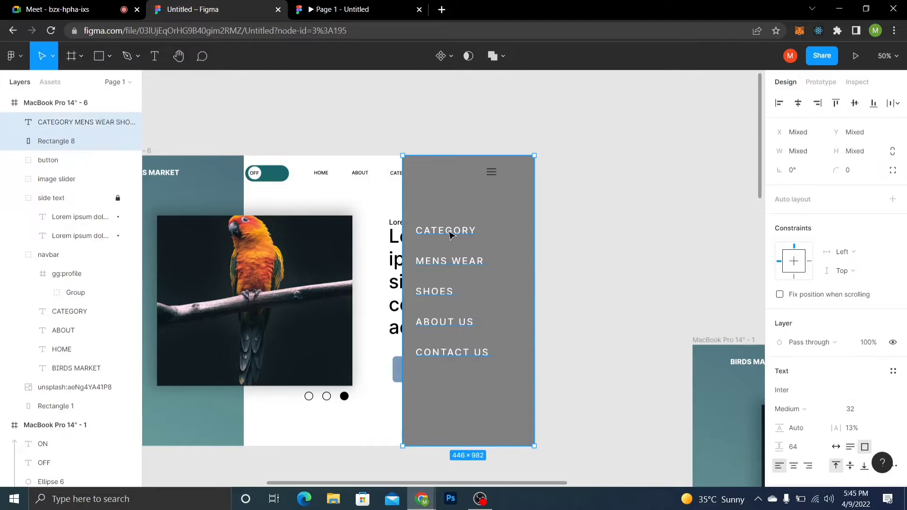
pyautogui.click(450, 229)
pyautogui.keyDown('shift'); pyautogui.click(455, 213); pyautogui.keyUp('shift')
pyautogui.hotkey('ctrl', 'g')
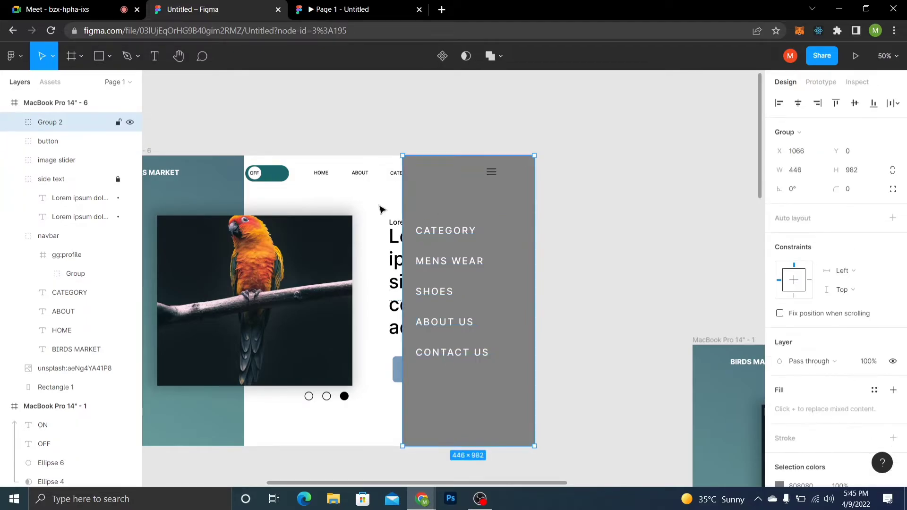
pyautogui.doubleClick(50, 122)
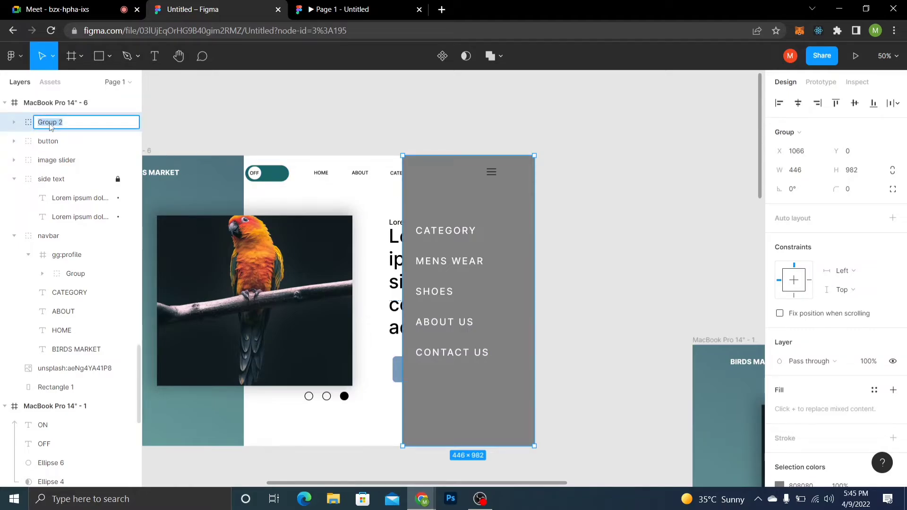
pyautogui.write('Side bar')
pyautogui.press('Return')
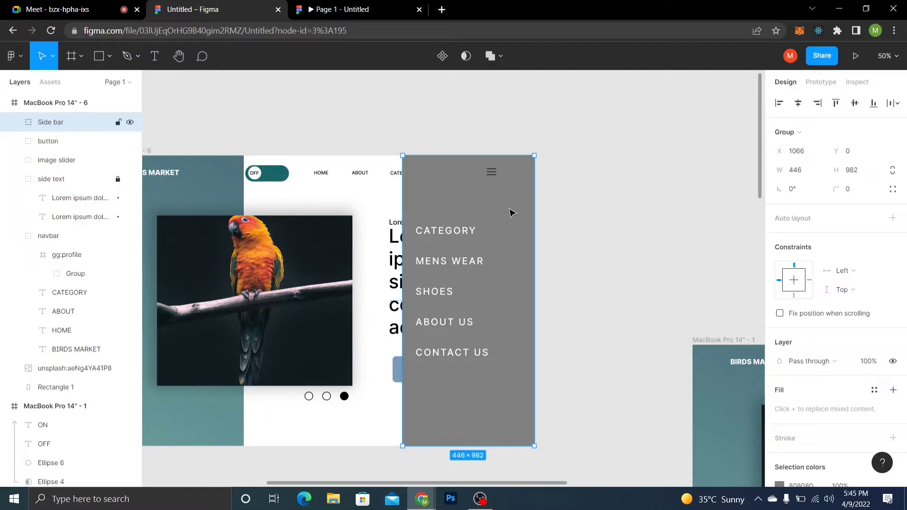
# Try shifting the Side bar group horizontally to X 1324 in MacBook Pro 14" - 6, and undo the move
pyautogui.hotkey('shift', 'Right')
pyautogui.hotkey('shift', 'Right')
pyautogui.press('Right')
pyautogui.press('Right')
pyautogui.hotkey('shift', 'Right')
pyautogui.hotkey('shift', 'Right')
pyautogui.hotkey('shift', 'Right')
pyautogui.hotkey('shift', 'Right')
pyautogui.hotkey('shift', 'Right')
pyautogui.hotkey('shift', 'Right')
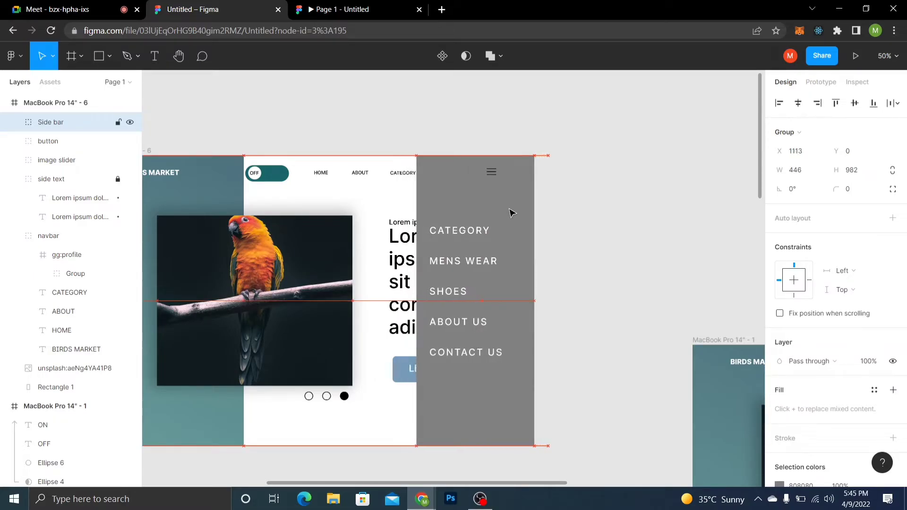
pyautogui.hotkey('shift', 'Right')
pyautogui.hotkey('shift', 'Right')
pyautogui.hotkey('shift', 'Right')
pyautogui.hotkey('shift', 'Right')
pyautogui.hotkey('shift', 'Right')
pyautogui.hotkey('shift', 'Right')
pyautogui.press('Right')
pyautogui.press('Right')
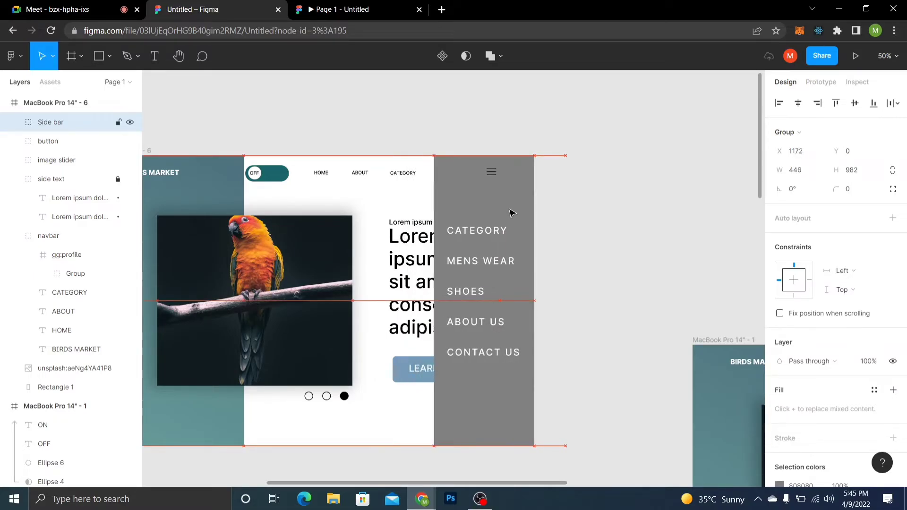
pyautogui.hotkey('shift', 'Right')
pyautogui.hotkey('shift', 'Right')
pyautogui.hotkey('shift', 'Right')
pyautogui.press('Right')
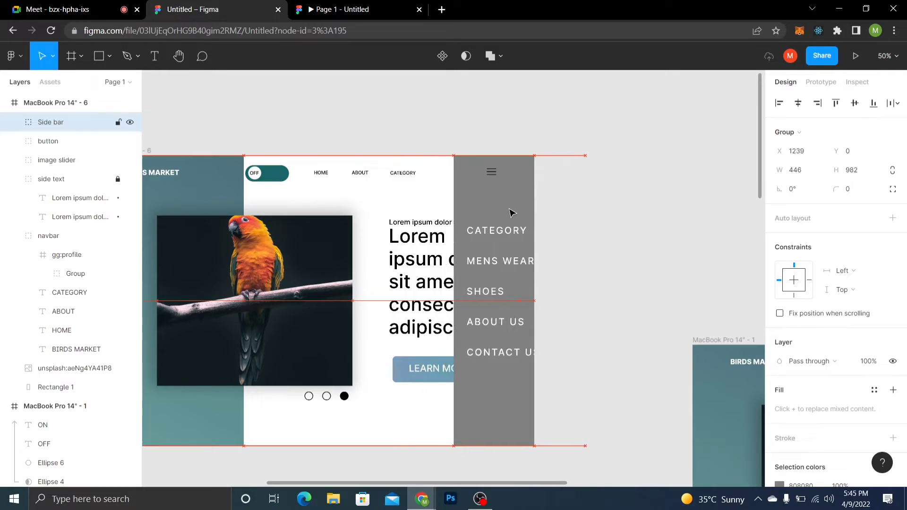
pyautogui.hotkey('shift', 'Right')
pyautogui.hotkey('shift', 'Right')
pyautogui.hotkey('shift', 'Right')
pyautogui.hotkey('shift', 'Right')
pyautogui.hotkey('shift', 'Right')
pyautogui.hotkey('shift', 'Right')
pyautogui.hotkey('shift', 'Right')
pyautogui.press('Right')
pyautogui.press('Right')
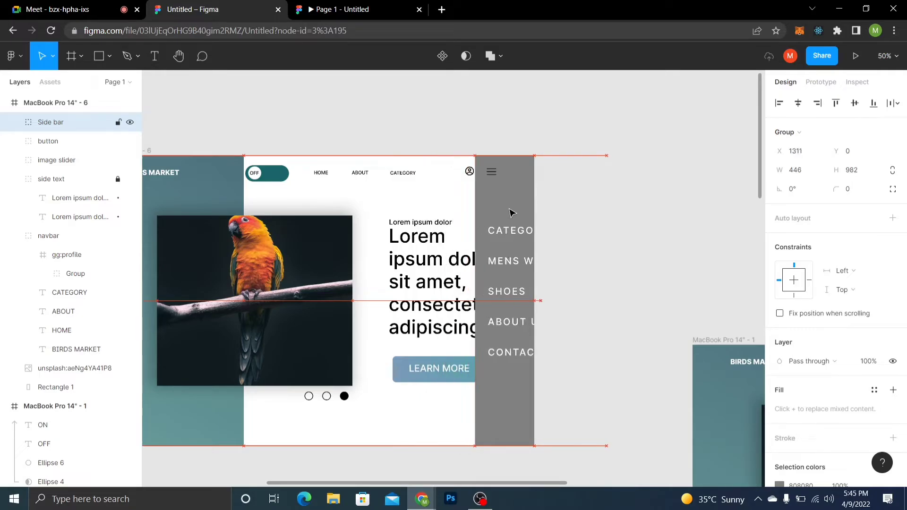
pyautogui.hotkey('shift', 'Right')
pyautogui.press('Right')
pyautogui.press('Right')
pyautogui.press('Right')
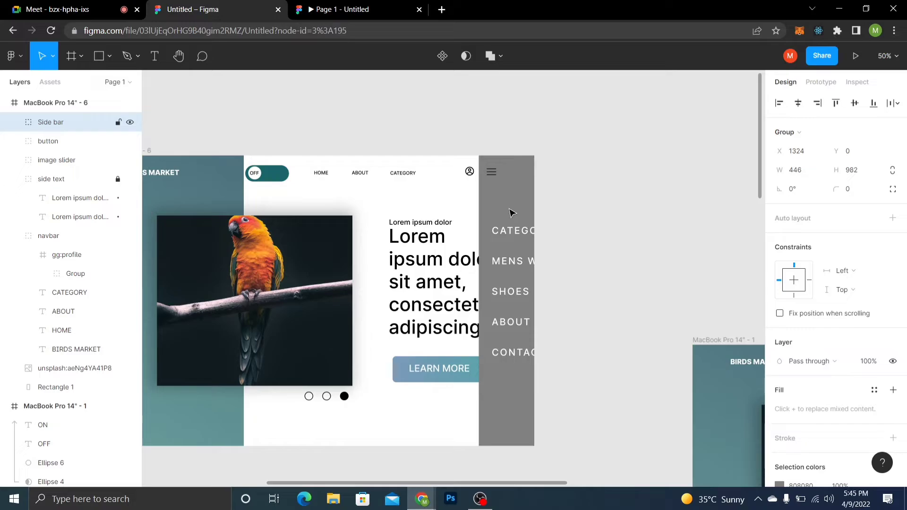
pyautogui.hotkey('alt', 'd')
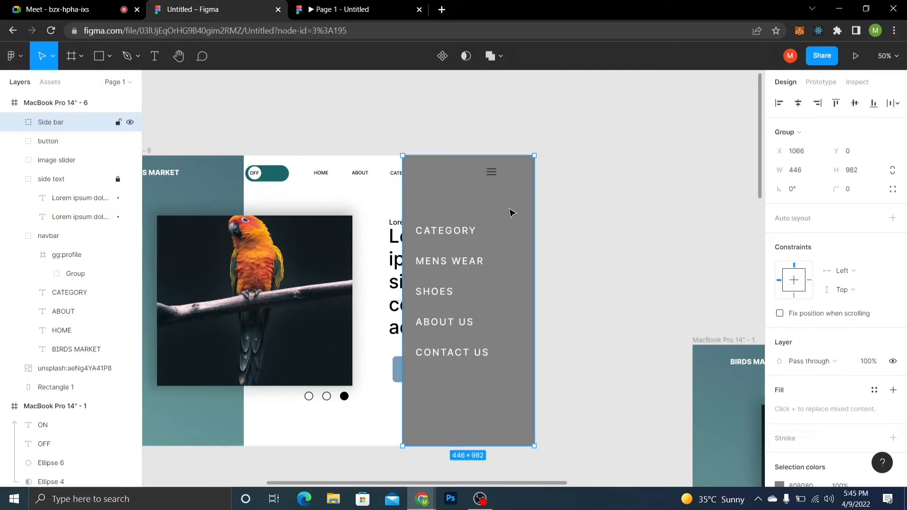
# Move the Side bar group horizontally to X 1512, just outside the right edge of the MacBook Pro 14" - 6 frame
pyautogui.hscroll(-2, 184, 156)
pyautogui.click(186, 151)
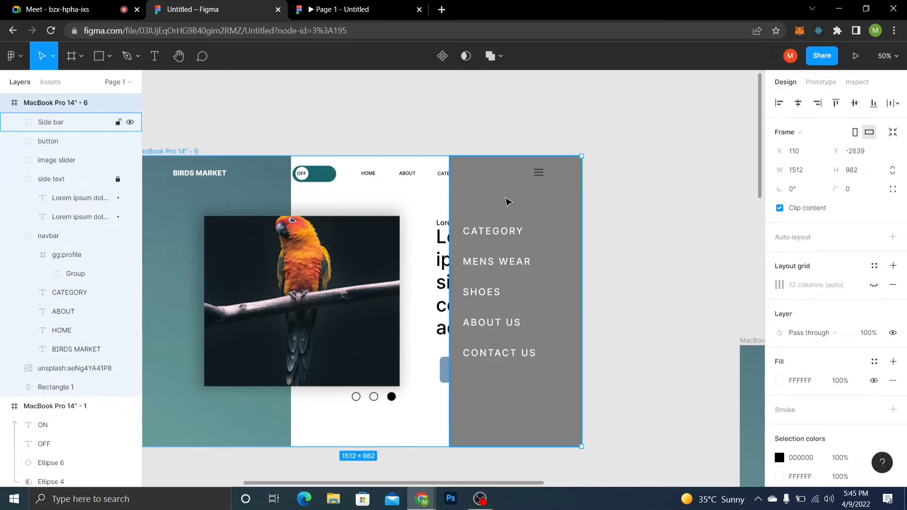
pyautogui.click(508, 202)
pyautogui.hotkey('shift', 'Right')
pyautogui.hotkey('shift', 'Right')
pyautogui.hotkey('shift', 'Right')
pyautogui.hotkey('shift', 'Right')
pyautogui.hotkey('shift', 'Right')
pyautogui.hotkey('shift', 'Right')
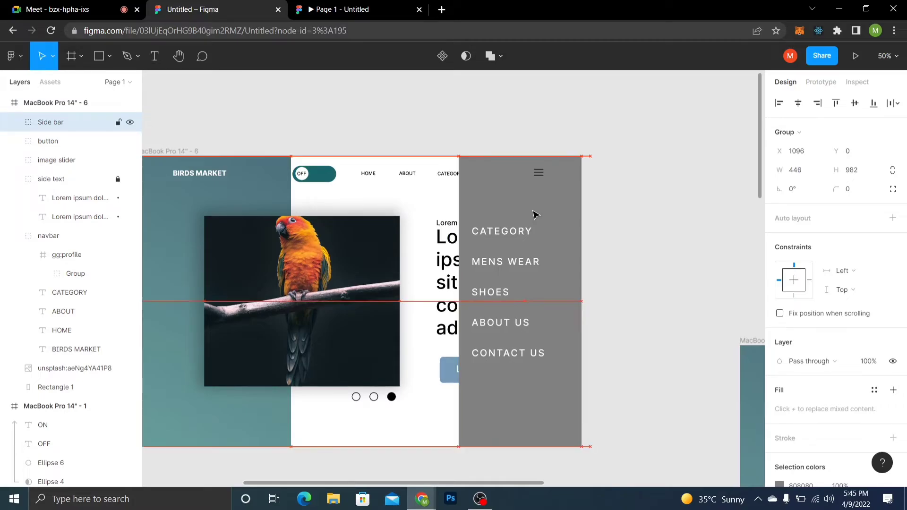
pyautogui.hotkey('shift', 'Right')
pyautogui.hotkey('shift', 'Right')
pyautogui.hotkey('shift', 'Right')
pyautogui.hotkey('shift', 'Right')
pyautogui.hotkey('shift', 'Right')
pyautogui.hotkey('shift', 'Right')
pyautogui.hotkey('shift', 'Right')
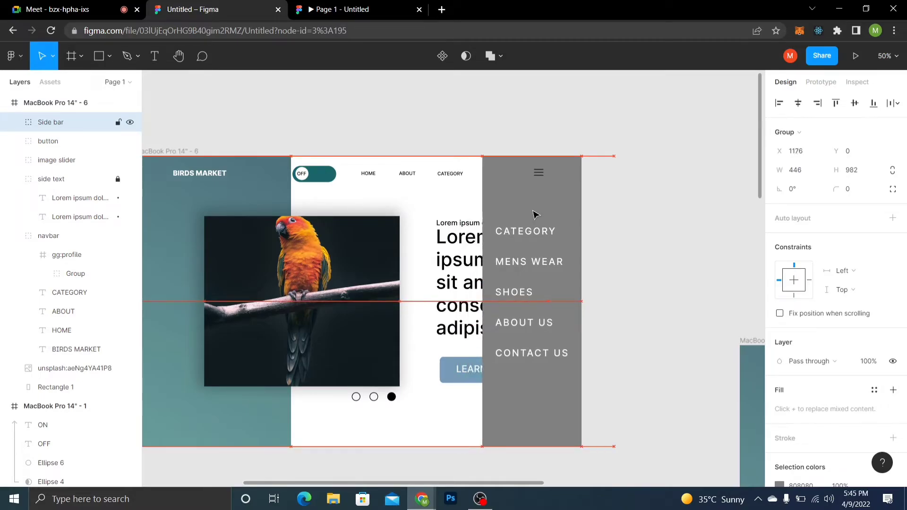
pyautogui.hotkey('shift', 'Right')
pyautogui.hotkey('shift', 'Right')
pyautogui.hotkey('shift', 'Right')
pyautogui.hotkey('shift', 'Right')
pyautogui.hotkey('shift', 'Right')
pyautogui.hotkey('shift', 'Right')
pyautogui.hotkey('shift', 'Right')
pyautogui.hotkey('shift', 'Right')
pyautogui.hotkey('shift', 'Right')
pyautogui.hotkey('shift', 'Right')
pyautogui.hotkey('shift', 'Right')
pyautogui.hotkey('shift', 'Right')
pyautogui.hotkey('shift', 'Right')
pyautogui.hotkey('shift', 'Right')
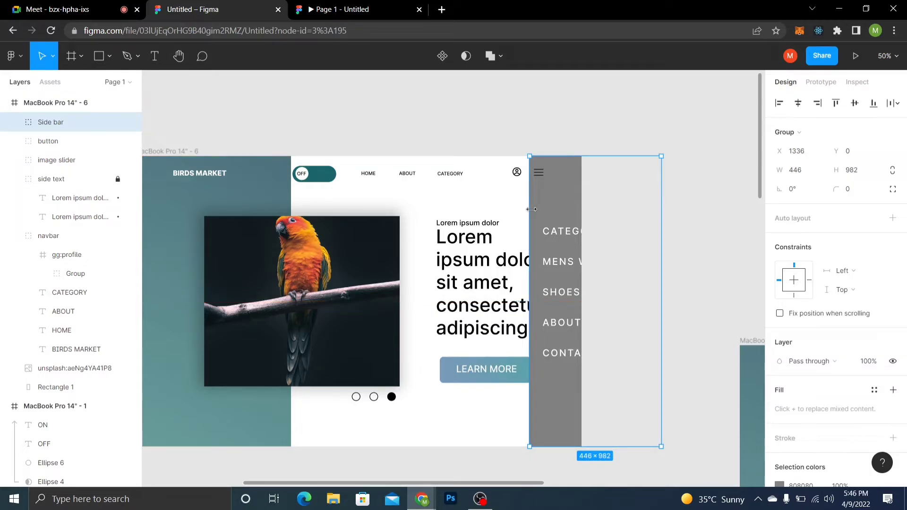
pyautogui.press('Right')
pyautogui.press('Right')
pyautogui.press('Right')
pyautogui.press('Right')
pyautogui.press('Right')
pyautogui.press('Right')
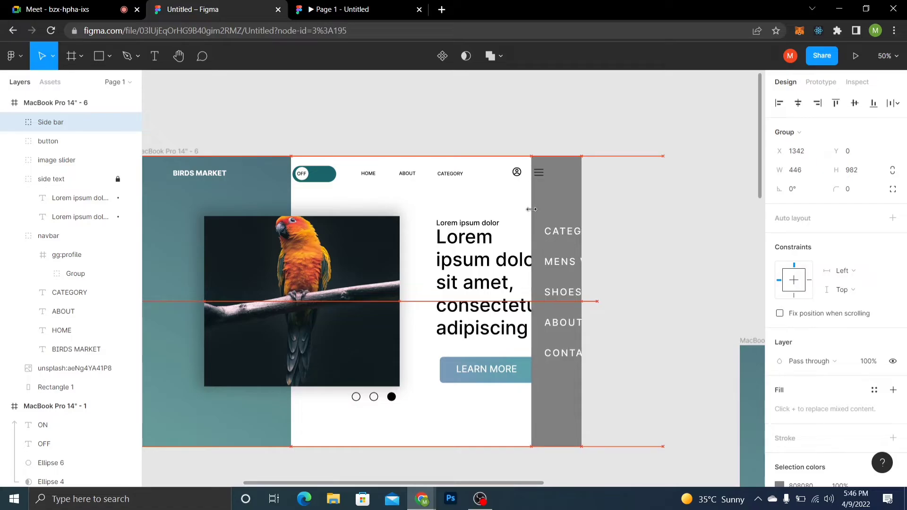
pyautogui.press('Right')
pyautogui.press('Right')
pyautogui.press('Right')
pyautogui.press('Right')
pyautogui.press('Right')
pyautogui.press('Right')
pyautogui.press('Right')
pyautogui.press('Right')
pyautogui.press('Right')
pyautogui.press('Right')
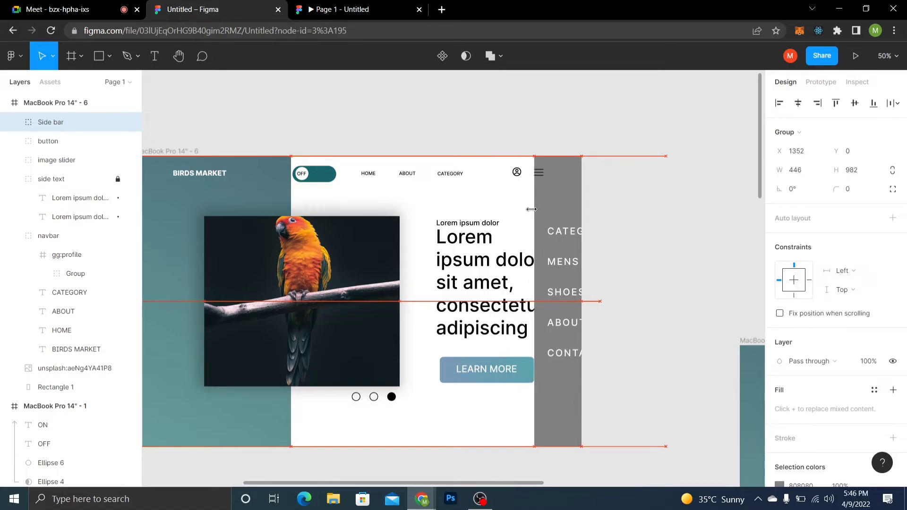
pyautogui.hotkey('shift', 'Right')
pyautogui.hotkey('shift', 'Right')
pyautogui.hotkey('shift', 'Right')
pyautogui.hotkey('shift', 'Right')
pyautogui.hotkey('shift', 'Right')
pyautogui.hotkey('shift', 'Right')
pyautogui.hotkey('shift', 'Right')
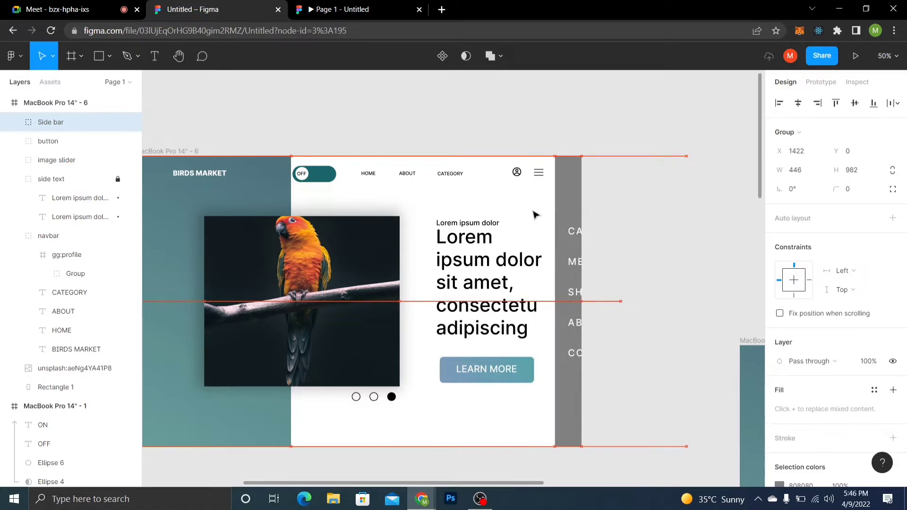
pyautogui.hotkey('shift', 'Right')
pyautogui.hotkey('shift', 'Right')
pyautogui.hotkey('shift', 'Right')
pyautogui.hotkey('shift', 'Right')
pyautogui.hotkey('shift', 'Right')
pyautogui.hotkey('shift', 'Right')
pyautogui.hotkey('shift', 'Right')
pyautogui.hotkey('shift', 'Right')
pyautogui.hotkey('shift', 'Right')
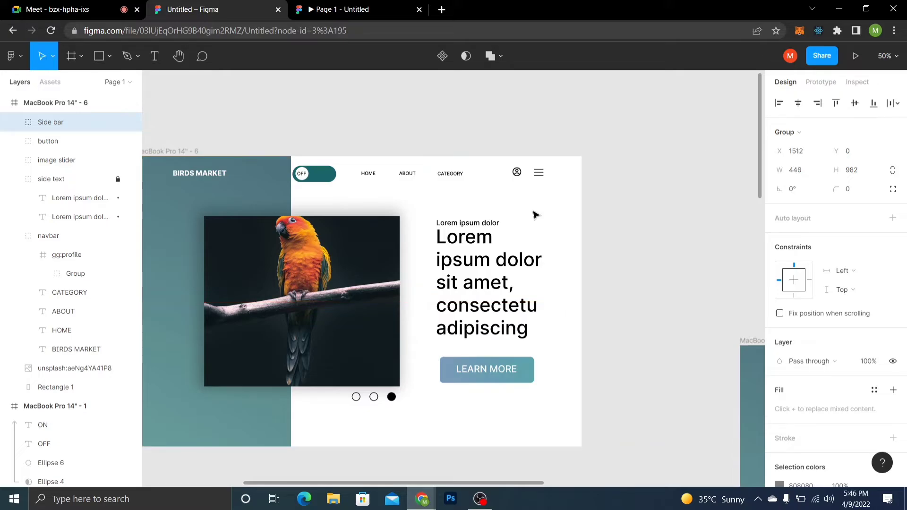
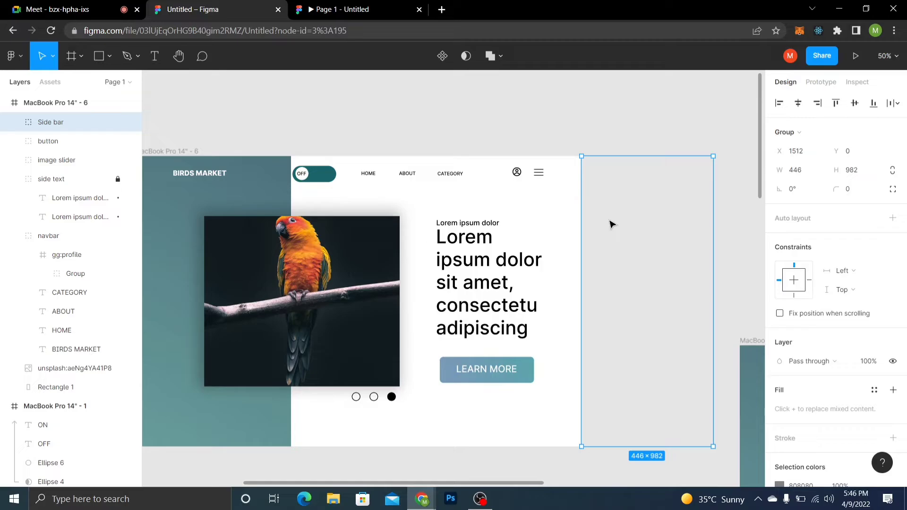
# Duplicate the Side bar group and shift the copy horizontally to X 1012, over the MacBook Pro 14" - 6 frame
pyautogui.scroll(-10, 608, 290)
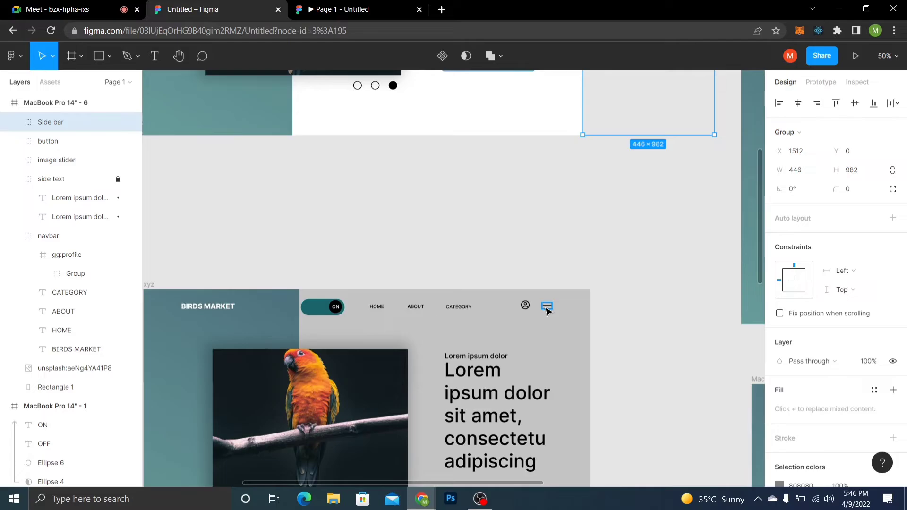
pyautogui.moveTo(624, 207); pyautogui.dragTo(586, 440)
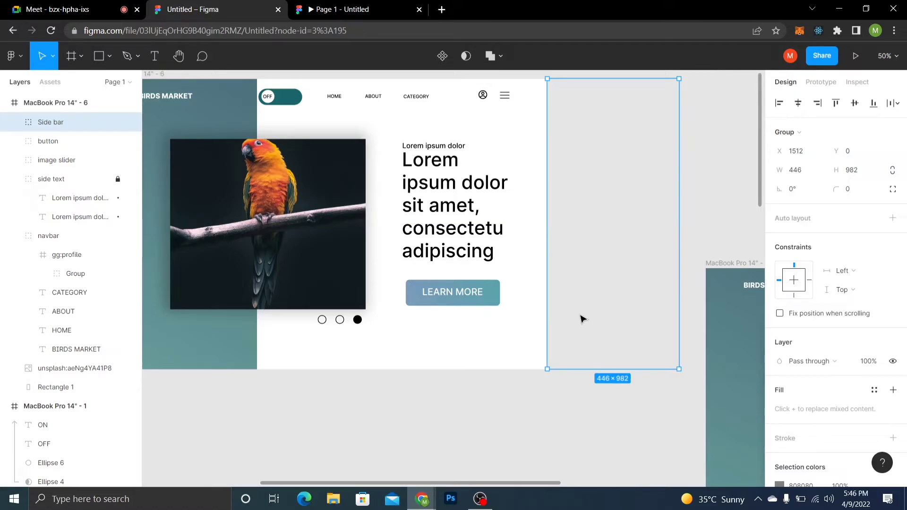
pyautogui.hotkey('ctrl', 'd')
pyautogui.hotkey('shift', 'Left')
pyautogui.hotkey('shift', 'Left')
pyautogui.hotkey('shift', 'Left')
pyautogui.hotkey('shift', 'Left')
pyautogui.hotkey('shift', 'Left')
pyautogui.hotkey('shift', 'Left')
pyautogui.hotkey('shift', 'Left')
pyautogui.hotkey('shift', 'Left')
pyautogui.hotkey('shift', 'Left')
pyautogui.hotkey('shift', 'Left')
pyautogui.hotkey('shift', 'Left')
pyautogui.hotkey('shift', 'Left')
pyautogui.hotkey('shift', 'Left')
pyautogui.hotkey('shift', 'Left')
pyautogui.hotkey('shift', 'Left')
pyautogui.hotkey('shift', 'Left')
pyautogui.hotkey('shift', 'Left')
pyautogui.hotkey('shift', 'Left')
pyautogui.hotkey('shift', 'Left')
pyautogui.hotkey('shift', 'Left')
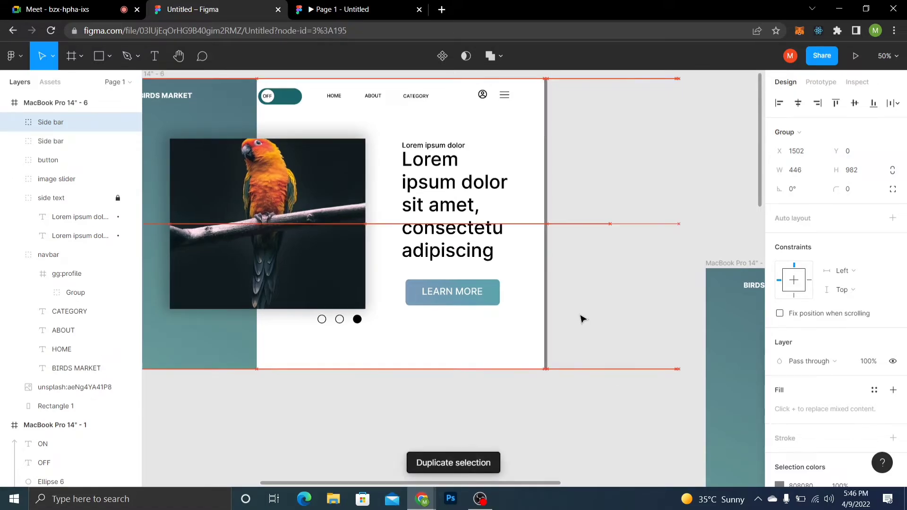
pyautogui.hotkey('shift', 'Left')
pyautogui.hotkey('shift', 'Left')
pyautogui.hotkey('shift', 'Left')
pyautogui.hotkey('shift', 'Left')
pyautogui.hotkey('shift', 'Left')
pyautogui.hotkey('shift', 'Left')
pyautogui.hotkey('shift', 'Left')
pyautogui.hotkey('shift', 'Left')
pyautogui.hotkey('shift', 'Left')
pyautogui.hotkey('shift', 'Left')
pyautogui.hotkey('shift', 'Left')
pyautogui.hotkey('shift', 'Left')
pyautogui.hotkey('shift', 'Left')
pyautogui.hotkey('shift', 'Left')
pyautogui.hotkey('shift', 'Left')
pyautogui.hotkey('shift', 'Left')
pyautogui.hotkey('shift', 'Left')
pyautogui.hotkey('shift', 'Left')
pyautogui.hotkey('shift', 'Left')
pyautogui.hotkey('shift', 'Left')
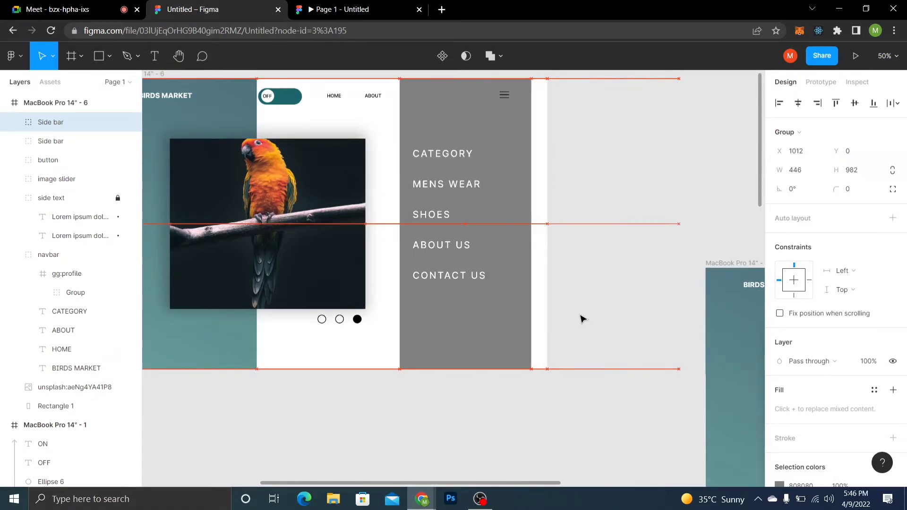
# Try placing the Side bar copy in the xyz frame at X 1070, Y 0, and delete the copy
pyautogui.hotkey('shift', 'Down')
pyautogui.moveTo(444, 249); pyautogui.dragTo(506, 399)
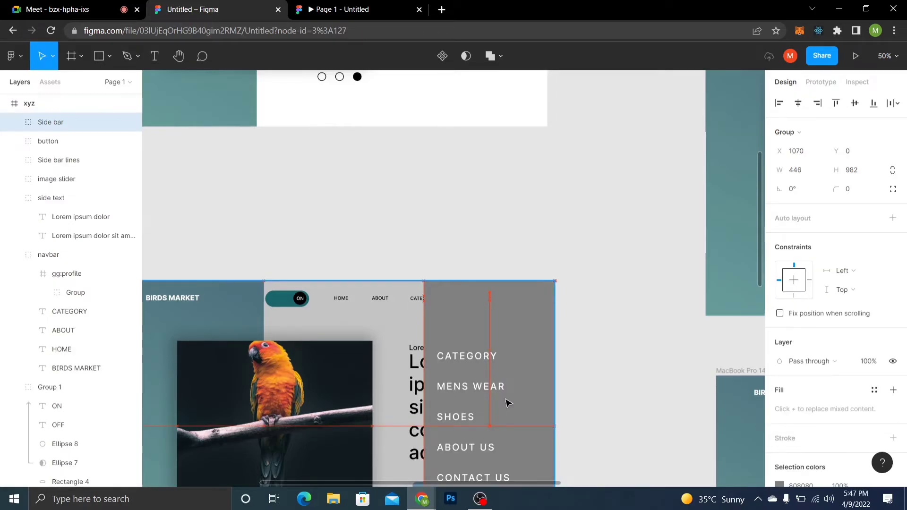
pyautogui.moveTo(506, 403); pyautogui.dragTo(505, 204)
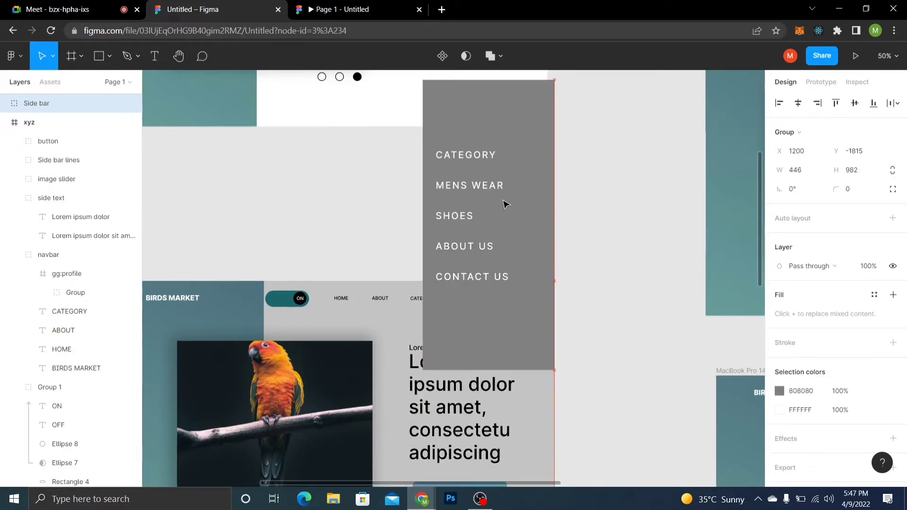
pyautogui.press('Delete')
# Duplicate the MacBook Pro 14" - 6 frame and place the copy directly above the original at X 110, Y -3779
pyautogui.moveTo(540, 75); pyautogui.dragTo(643, 414)
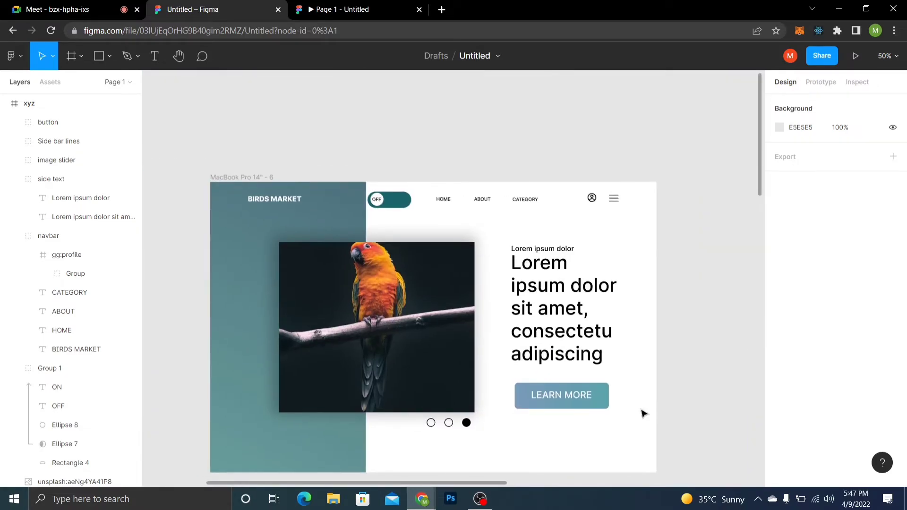
pyautogui.press('-')
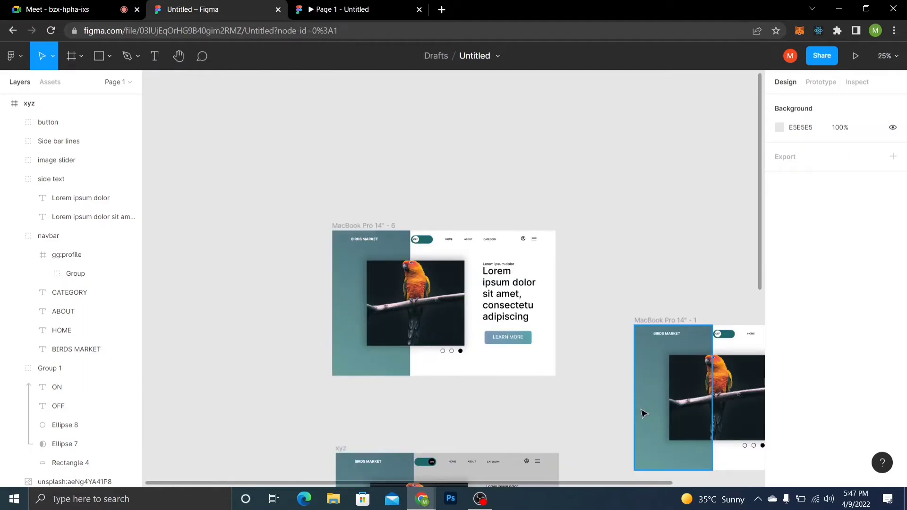
pyautogui.click(376, 228)
pyautogui.click(376, 228)
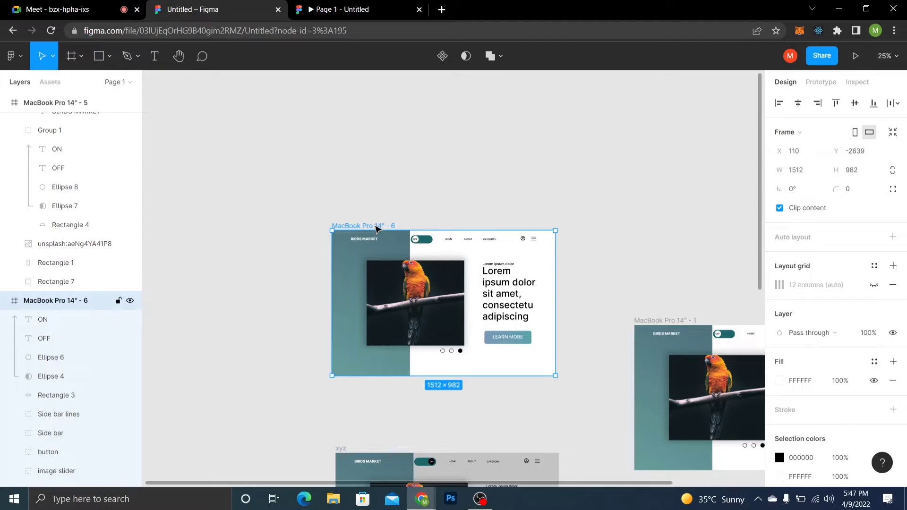
pyautogui.hotkey('ctrl', 'd')
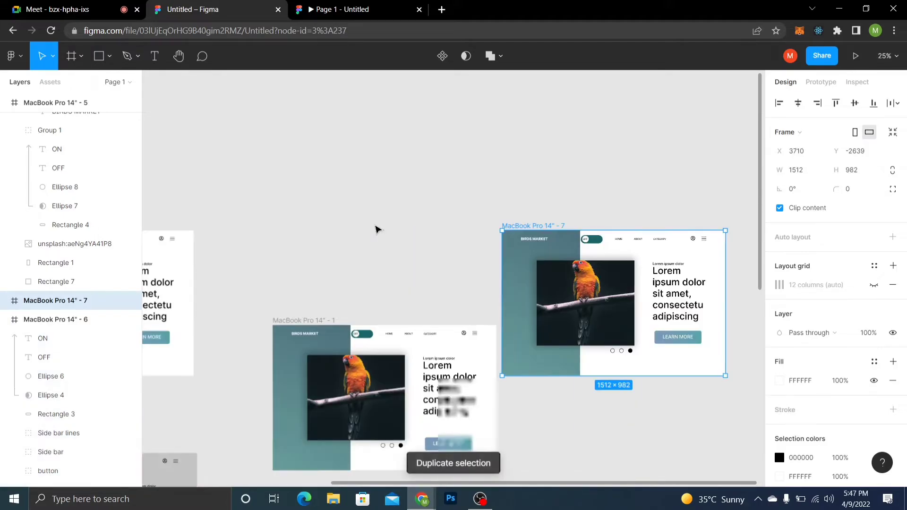
pyautogui.moveTo(446, 227); pyautogui.dragTo(524, 255)
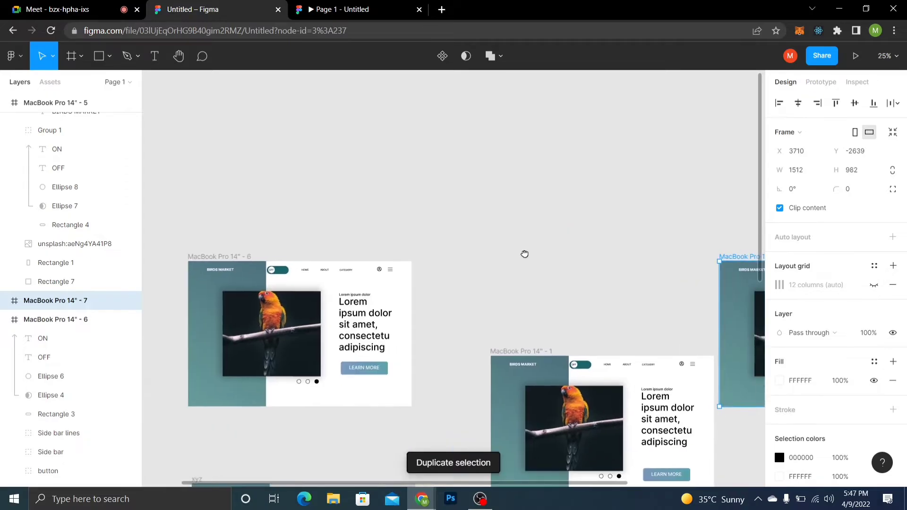
pyautogui.hotkey('shift', 'Left')
pyautogui.hotkey('shift', 'Left')
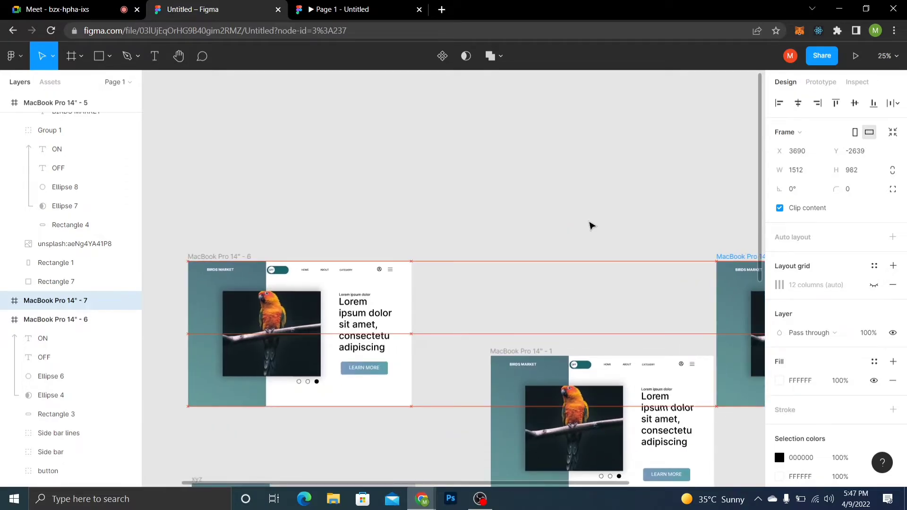
pyautogui.moveTo(592, 225); pyautogui.dragTo(222, 89)
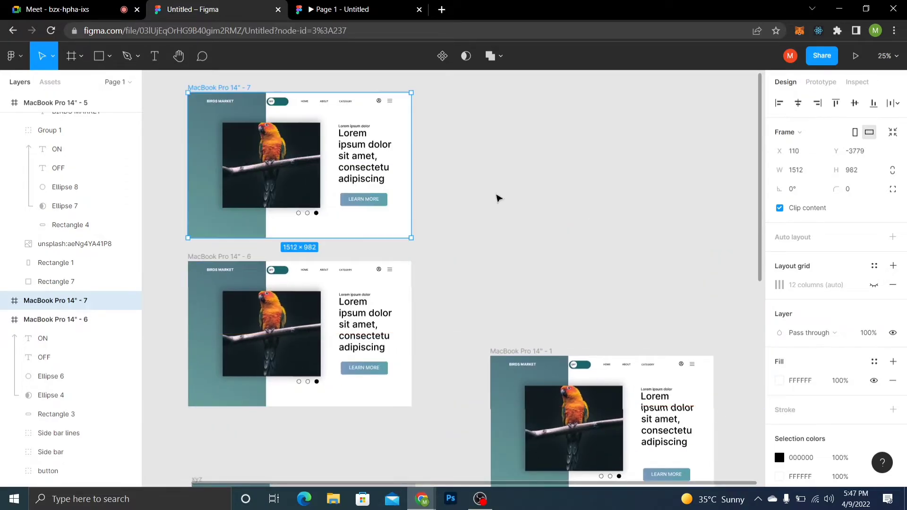
# Duplicate the Side bar group beside the MacBook Pro 14" - 6 frame and shift the copy up and left to X 772, Y -960
pyautogui.moveTo(497, 193); pyautogui.dragTo(606, 245)
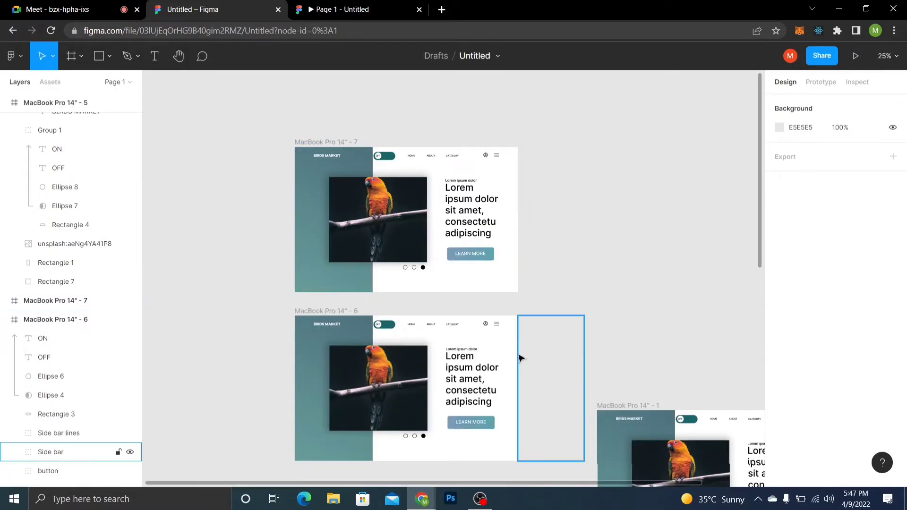
pyautogui.click(518, 353)
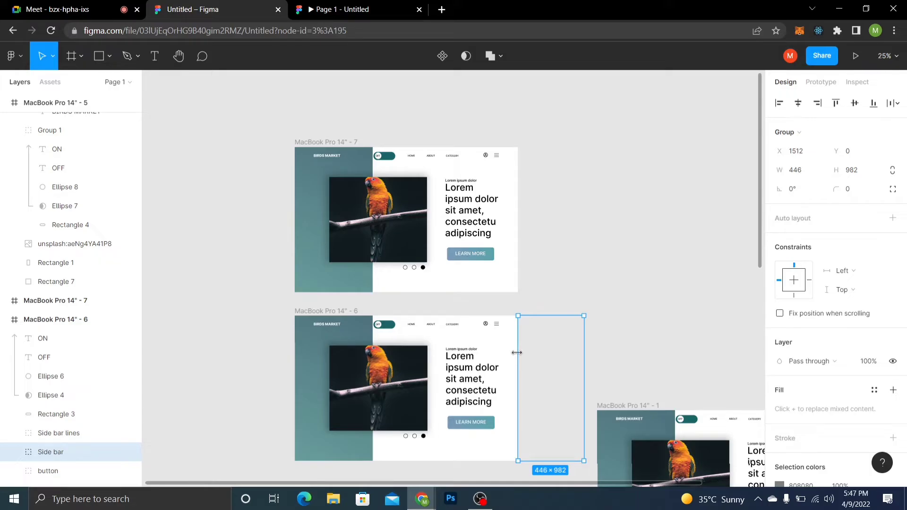
pyautogui.hotkey('ctrl', 'd')
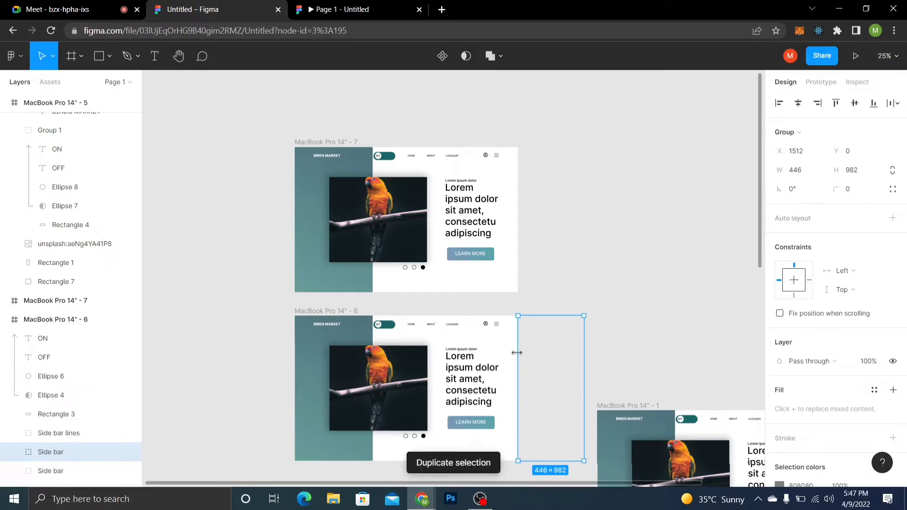
pyautogui.hotkey('shift', 'Up')
pyautogui.hotkey('shift', 'Up')
pyautogui.hotkey('shift', 'Up')
pyautogui.hotkey('shift', 'Up')
pyautogui.hotkey('shift', 'Up')
pyautogui.hotkey('shift', 'Up')
pyautogui.hotkey('shift', 'Up')
pyautogui.hotkey('shift', 'Up')
pyautogui.hotkey('shift', 'Up')
pyautogui.hotkey('shift', 'Up')
pyautogui.hotkey('shift', 'Up')
pyautogui.hotkey('shift', 'Up')
pyautogui.hotkey('shift', 'Up')
pyautogui.hotkey('shift', 'Up')
pyautogui.hotkey('shift', 'Up')
pyautogui.hotkey('shift', 'Up')
pyautogui.hotkey('shift', 'Up')
pyautogui.hotkey('shift', 'Up')
pyautogui.hotkey('shift', 'Up')
pyautogui.hotkey('shift', 'Up')
pyautogui.hotkey('shift', 'Up')
pyautogui.hotkey('shift', 'Up')
pyautogui.hotkey('shift', 'Up')
pyautogui.hotkey('shift', 'Up')
pyautogui.hotkey('shift', 'Up')
pyautogui.hotkey('shift', 'Up')
pyautogui.hotkey('shift', 'Up')
pyautogui.hotkey('shift', 'Up')
pyautogui.hotkey('shift', 'Up')
pyautogui.hotkey('shift', 'Up')
pyautogui.hotkey('shift', 'Up')
pyautogui.hotkey('shift', 'Up')
pyautogui.hotkey('shift', 'Up')
pyautogui.hotkey('shift', 'Up')
pyautogui.hotkey('shift', 'Up')
pyautogui.hotkey('shift', 'Up')
pyautogui.hotkey('shift', 'Up')
pyautogui.hotkey('shift', 'Up')
pyautogui.hotkey('shift', 'Up')
pyautogui.hotkey('shift', 'Up')
pyautogui.hotkey('shift', 'Left')
pyautogui.hotkey('shift', 'Left')
pyautogui.hotkey('shift', 'Left')
pyautogui.hotkey('shift', 'Left')
pyautogui.hotkey('shift', 'Left')
pyautogui.hotkey('shift', 'Left')
pyautogui.hotkey('shift', 'Left')
pyautogui.hotkey('shift', 'Left')
pyautogui.hotkey('shift', 'Left')
pyautogui.hotkey('shift', 'Left')
pyautogui.hotkey('shift', 'Left')
pyautogui.hotkey('shift', 'Left')
pyautogui.hotkey('shift', 'Left')
pyautogui.hotkey('shift', 'Left')
pyautogui.hotkey('shift', 'Left')
pyautogui.hotkey('shift', 'Left')
pyautogui.hotkey('shift', 'Left')
pyautogui.hotkey('shift', 'Left')
pyautogui.hotkey('shift', 'Left')
pyautogui.hotkey('shift', 'Left')
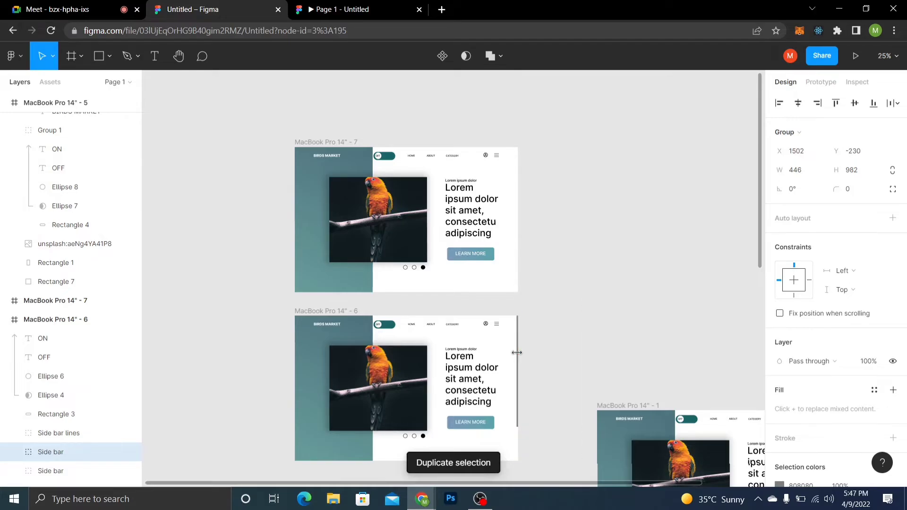
pyautogui.hotkey('shift', 'Up')
pyautogui.hotkey('shift', 'Up')
pyautogui.hotkey('shift', 'Up')
pyautogui.hotkey('shift', 'Up')
pyautogui.hotkey('shift', 'Up')
pyautogui.hotkey('shift', 'Up')
pyautogui.hotkey('shift', 'Up')
pyautogui.hotkey('shift', 'Up')
pyautogui.hotkey('shift', 'Up')
pyautogui.hotkey('shift', 'Up')
pyautogui.hotkey('shift', 'Up')
pyautogui.hotkey('shift', 'Up')
pyautogui.hotkey('shift', 'Up')
pyautogui.hotkey('shift', 'Up')
pyautogui.hotkey('shift', 'Up')
pyautogui.hotkey('shift', 'Up')
pyautogui.hotkey('shift', 'Up')
pyautogui.hotkey('shift', 'Up')
pyautogui.hotkey('shift', 'Up')
pyautogui.hotkey('shift', 'Up')
pyautogui.hotkey('shift', 'Left')
pyautogui.hotkey('shift', 'Left')
pyautogui.hotkey('shift', 'Left')
pyautogui.hotkey('shift', 'Left')
pyautogui.hotkey('shift', 'Left')
pyautogui.hotkey('shift', 'Left')
pyautogui.hotkey('shift', 'Left')
pyautogui.hotkey('shift', 'Left')
pyautogui.hotkey('shift', 'Left')
pyautogui.hotkey('shift', 'Left')
pyautogui.hotkey('shift', 'Left')
pyautogui.hotkey('shift', 'Left')
pyautogui.hotkey('shift', 'Left')
pyautogui.hotkey('shift', 'Left')
pyautogui.hotkey('shift', 'Left')
pyautogui.hotkey('shift', 'Left')
pyautogui.hotkey('shift', 'Left')
pyautogui.hotkey('shift', 'Left')
pyautogui.hotkey('shift', 'Left')
pyautogui.hotkey('shift', 'Left')
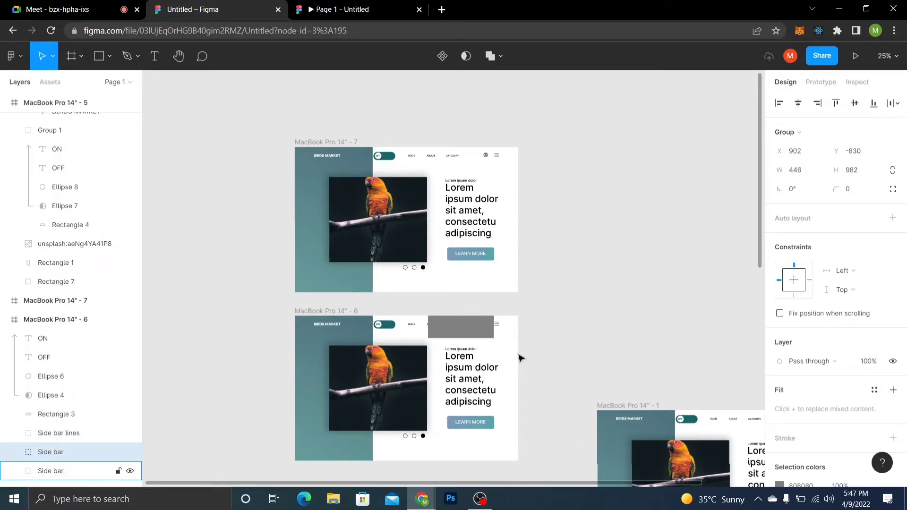
pyautogui.hotkey('shift', 'Up')
pyautogui.hotkey('shift', 'Up')
pyautogui.hotkey('shift', 'Up')
pyautogui.hotkey('shift', 'Up')
pyautogui.hotkey('shift', 'Up')
pyautogui.hotkey('shift', 'Up')
pyautogui.hotkey('shift', 'Up')
pyautogui.hotkey('shift', 'Up')
pyautogui.hotkey('shift', 'Up')
pyautogui.hotkey('shift', 'Up')
pyautogui.hotkey('shift', 'Up')
pyautogui.hotkey('shift', 'Up')
pyautogui.hotkey('shift', 'Up')
pyautogui.hotkey('shift', 'Left')
pyautogui.hotkey('shift', 'Left')
pyautogui.hotkey('shift', 'Left')
pyautogui.hotkey('shift', 'Left')
pyautogui.hotkey('shift', 'Left')
pyautogui.hotkey('shift', 'Left')
pyautogui.hotkey('shift', 'Left')
pyautogui.hotkey('shift', 'Left')
pyautogui.hotkey('shift', 'Left')
pyautogui.hotkey('shift', 'Left')
pyautogui.hotkey('shift', 'Left')
pyautogui.hotkey('shift', 'Left')
pyautogui.hotkey('shift', 'Left')
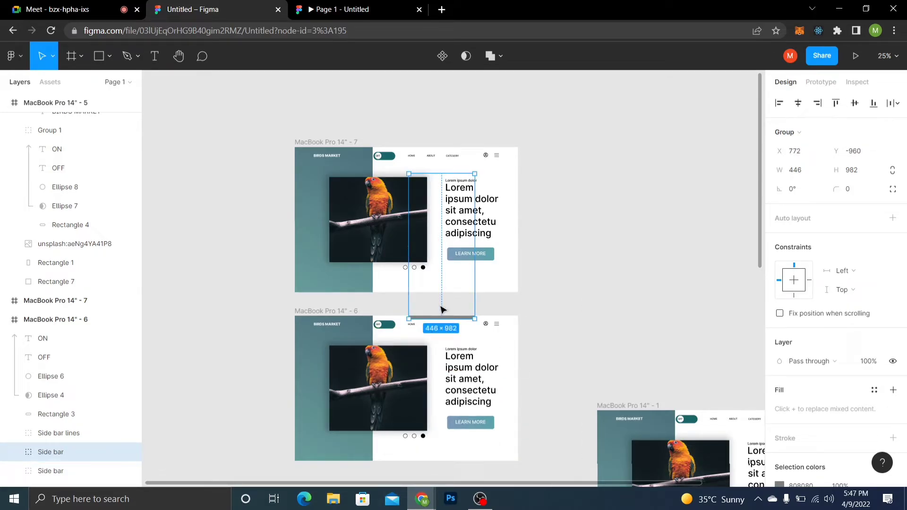
# Place the Side bar copy in the MacBook Pro 14" - 7 frame at X 1066, Y 0, layered below Ellipse 4
pyautogui.moveTo(442, 309); pyautogui.dragTo(489, 281)
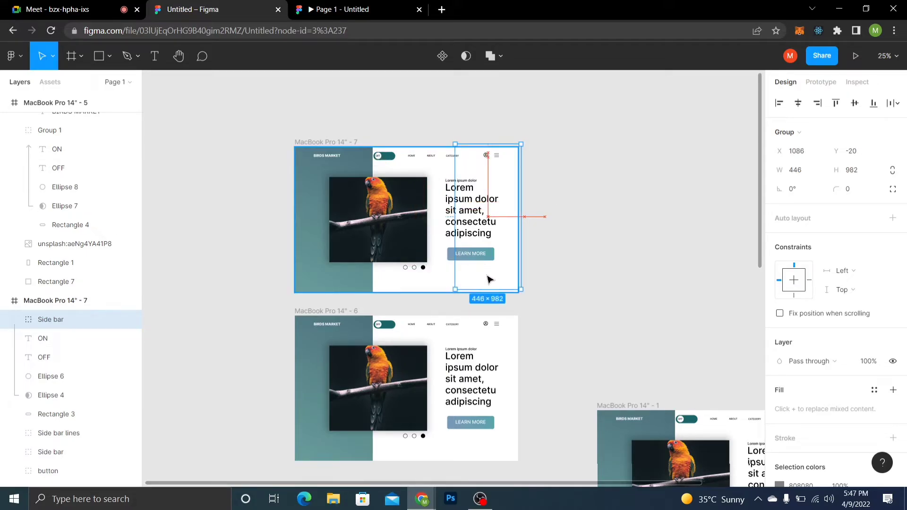
pyautogui.moveTo(35, 322); pyautogui.dragTo(34, 409)
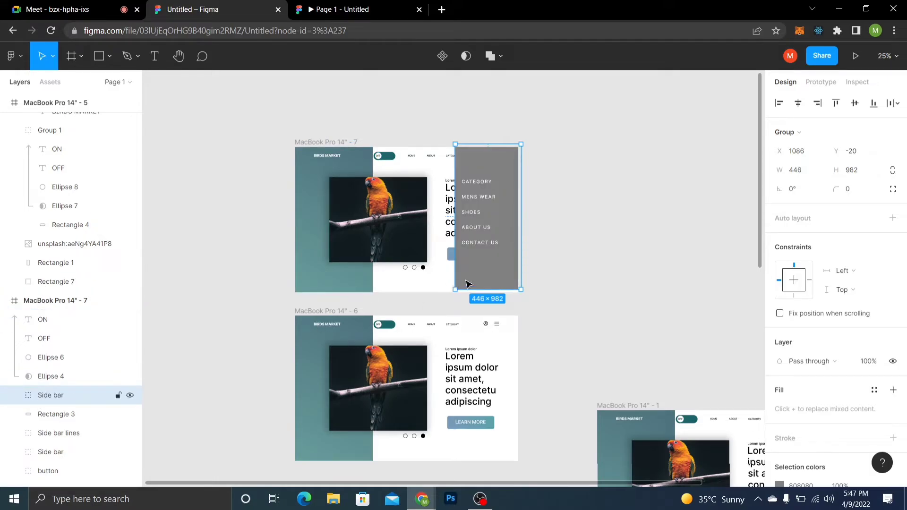
pyautogui.scroll(8, 466, 284)
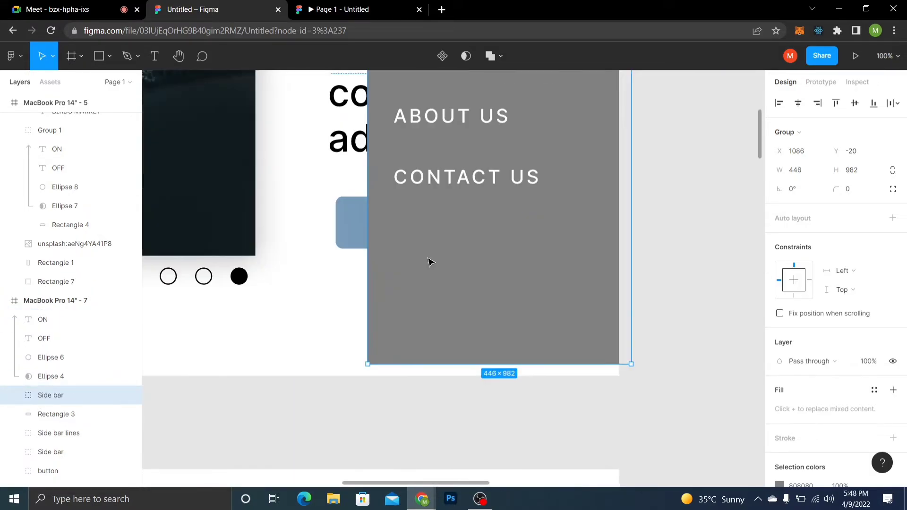
pyautogui.moveTo(482, 263); pyautogui.dragTo(471, 274)
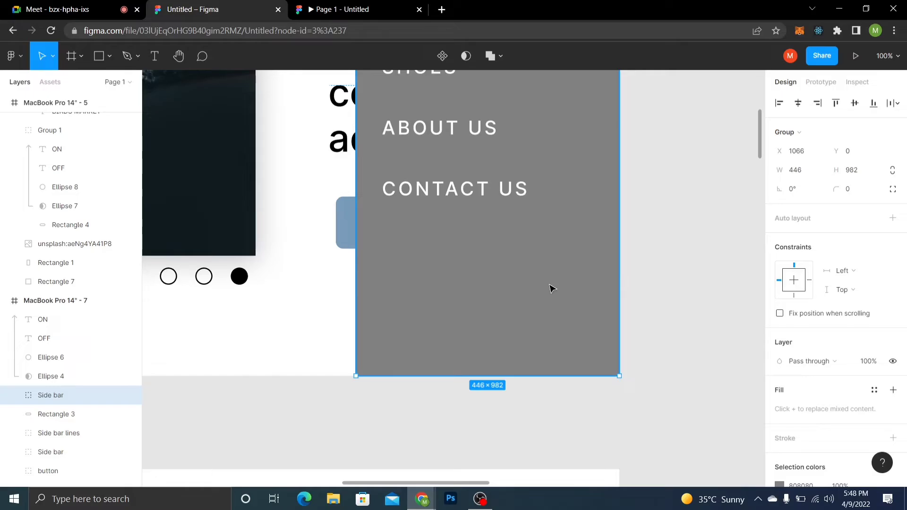
# Reorder the Side bar copy directly below the Side bar lines in the MacBook Pro 14" - 7 layer stack
pyautogui.scroll(-3, 485, 363)
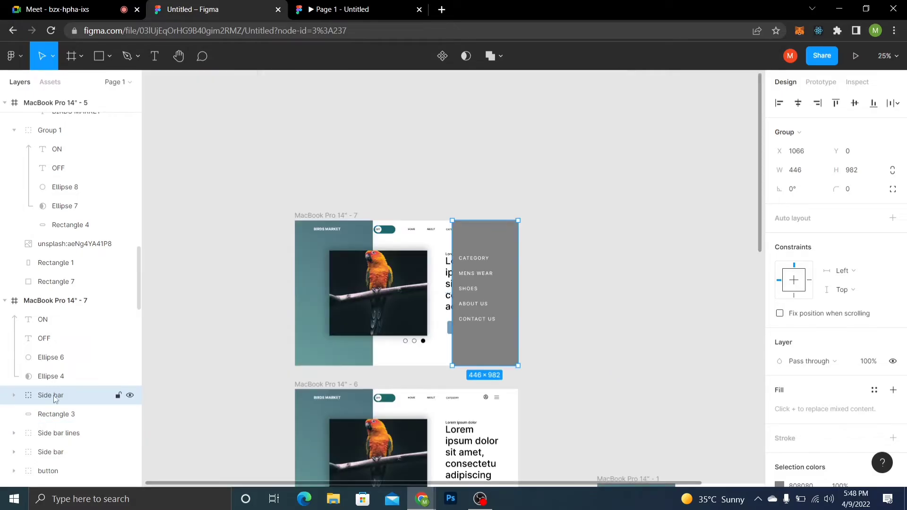
pyautogui.moveTo(55, 398); pyautogui.dragTo(55, 427)
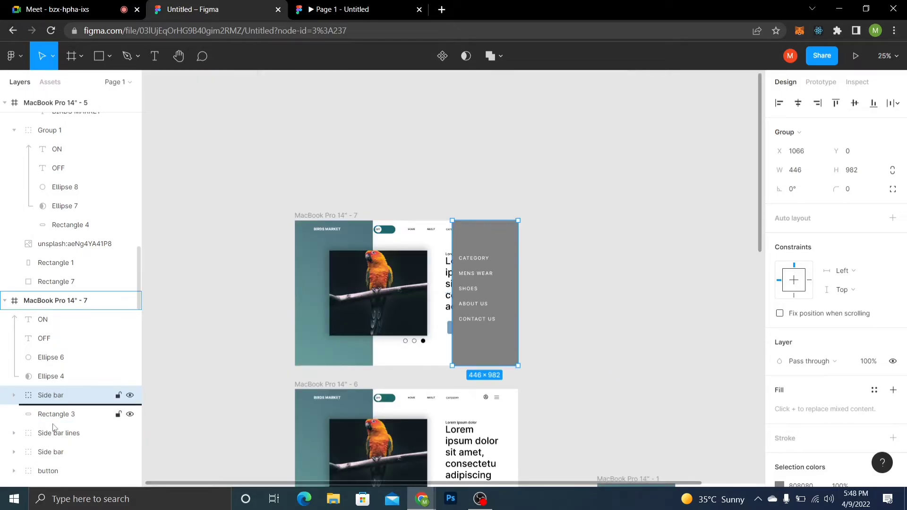
pyautogui.moveTo(53, 428); pyautogui.dragTo(54, 443)
pyautogui.click(588, 313)
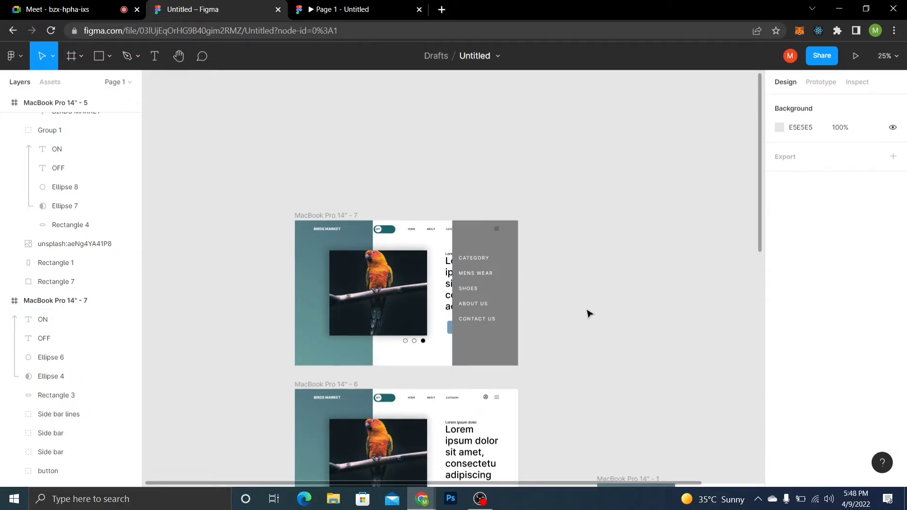
# Rotate the Side bar lines icon in the MacBook Pro 14" - 7 frame to about -89.2° so its lines stand vertical
pyautogui.hotkey('shift', '0')
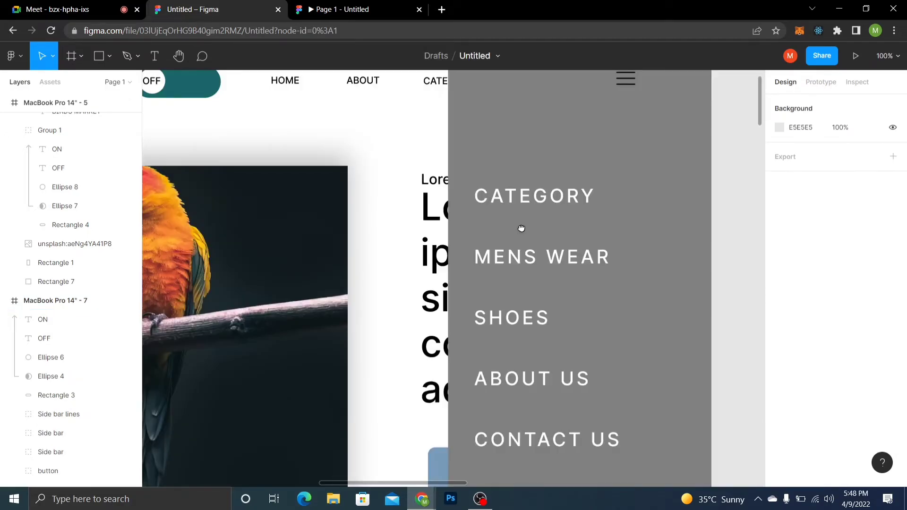
pyautogui.moveTo(521, 228); pyautogui.dragTo(390, 397)
pyautogui.click(496, 249)
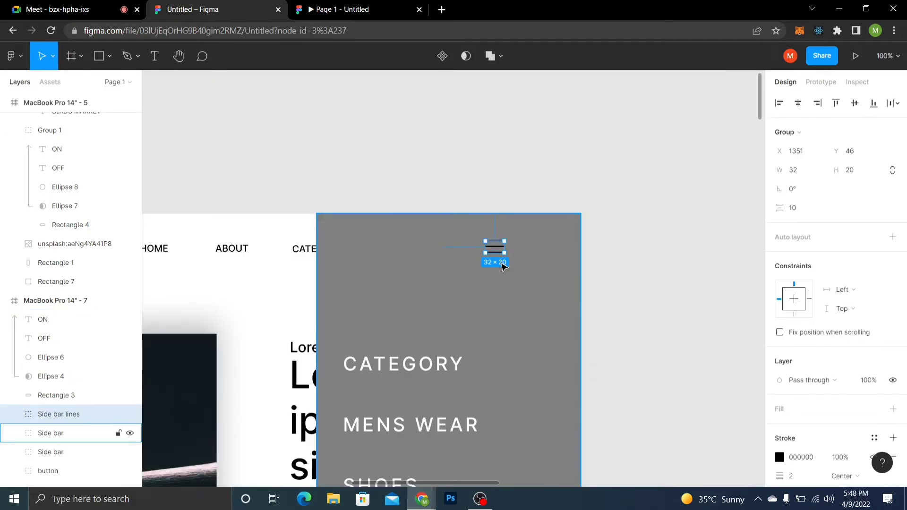
pyautogui.moveTo(503, 267); pyautogui.dragTo(471, 273)
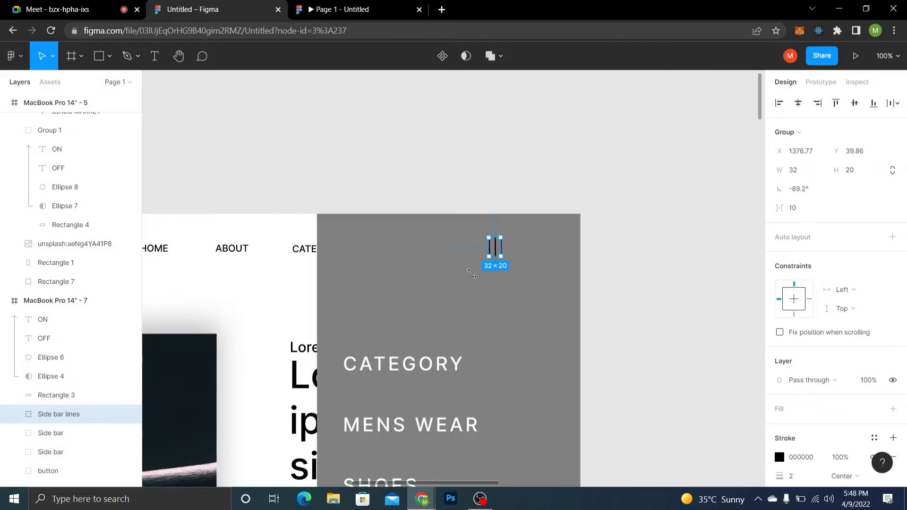
pyautogui.click(676, 247)
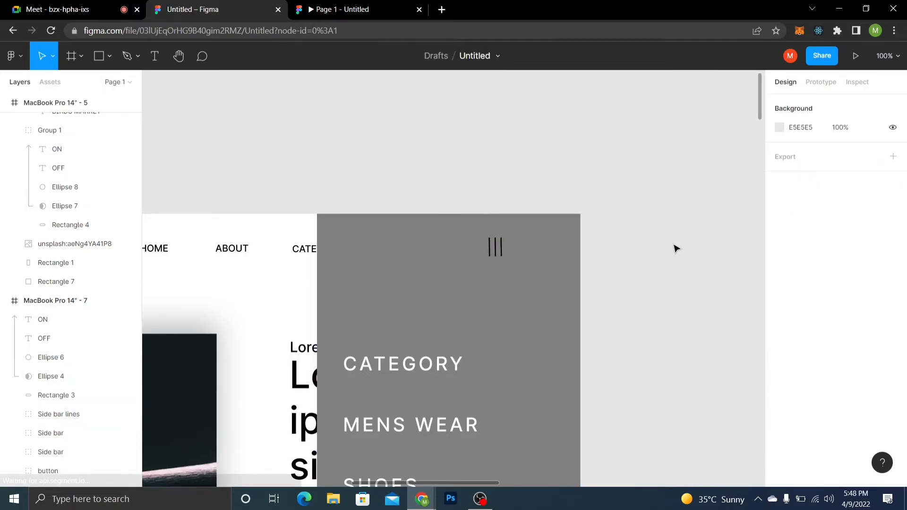
# Link the hamburger lines in MacBook Pro 14" - 6 to MacBook Pro 14" - 7 on click with Smart animate, and adjust the animation duration
pyautogui.scroll(-3, 675, 249)
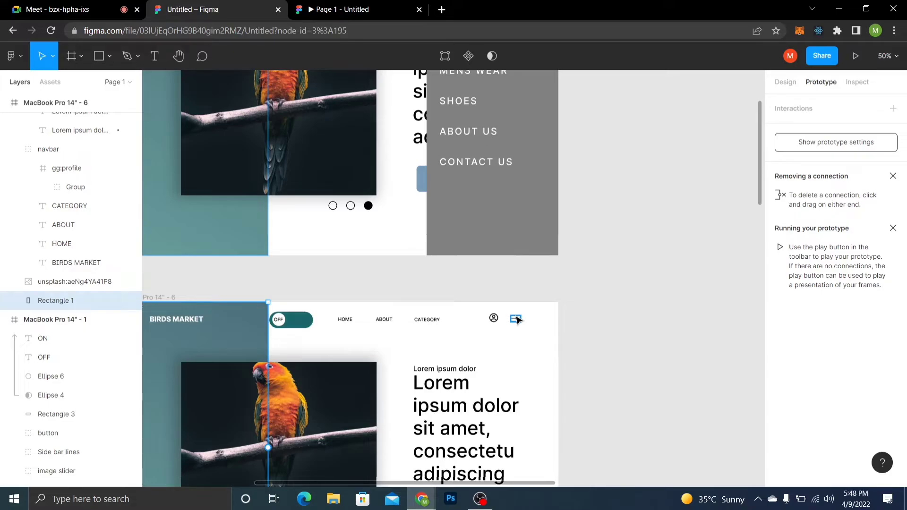
pyautogui.moveTo(519, 320); pyautogui.dragTo(541, 249)
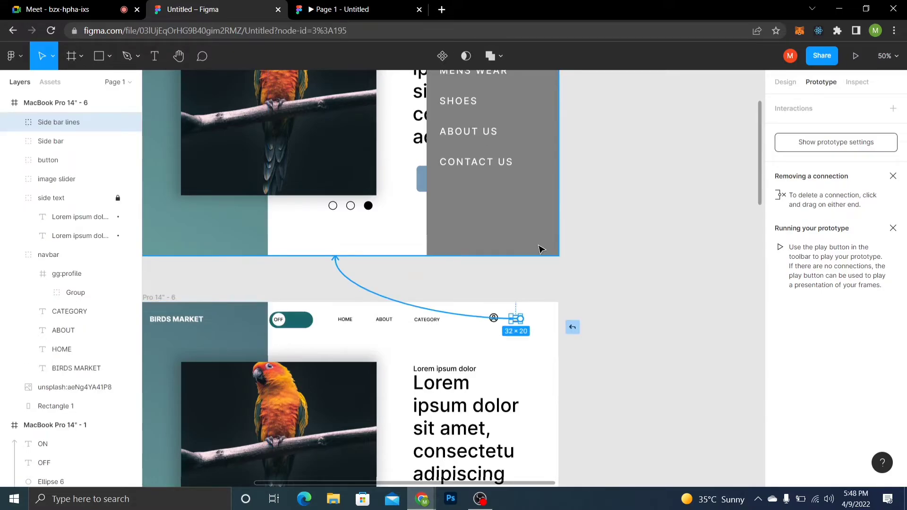
pyautogui.click(684, 160)
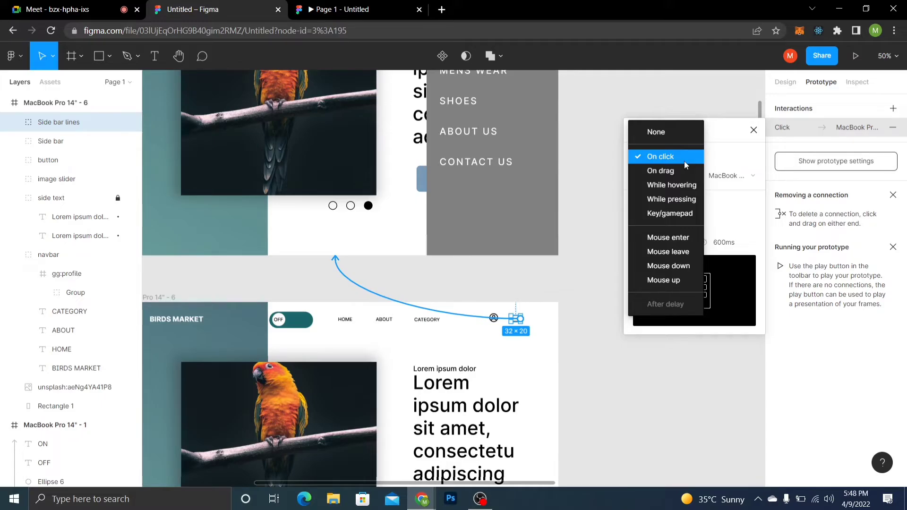
pyautogui.click(685, 161)
pyautogui.click(693, 243)
pyautogui.click(693, 244)
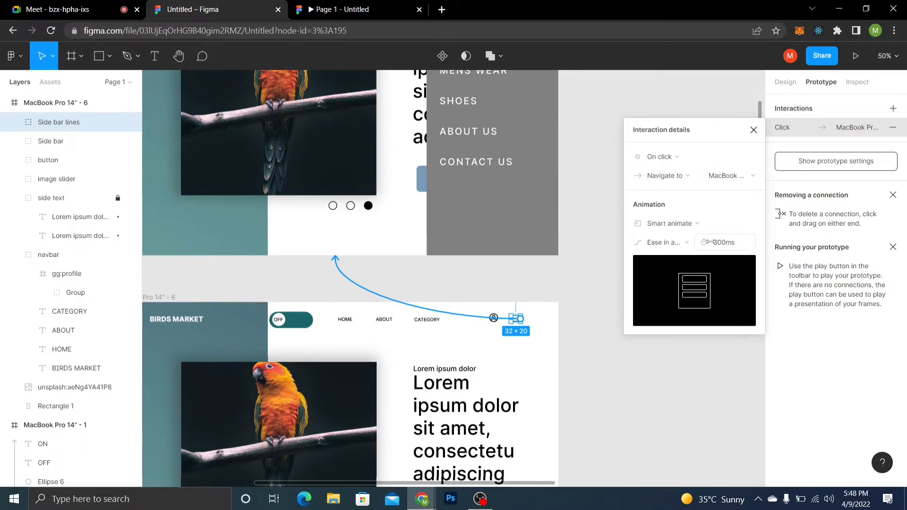
pyautogui.moveTo(709, 242); pyautogui.dragTo(719, 243)
# Test the hamburger icon's sidebar animation in the prototype preview
pyautogui.click(382, 3)
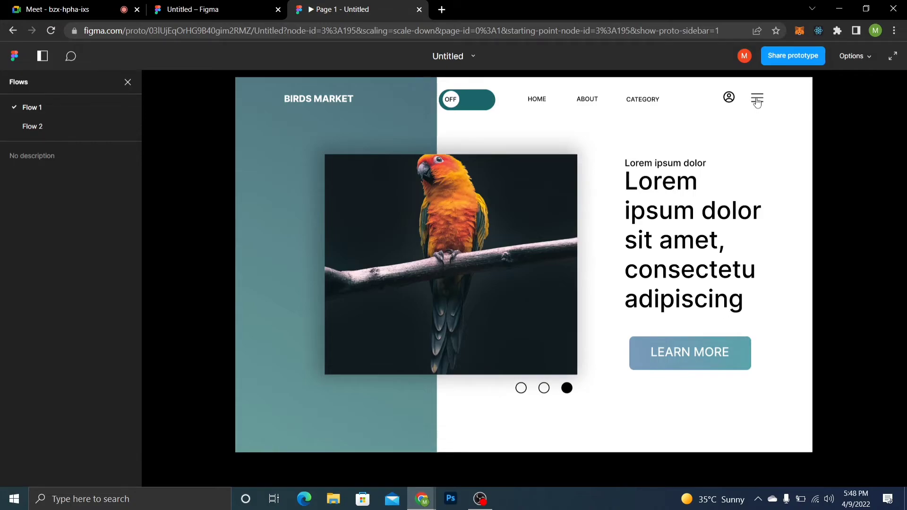
pyautogui.click(757, 100)
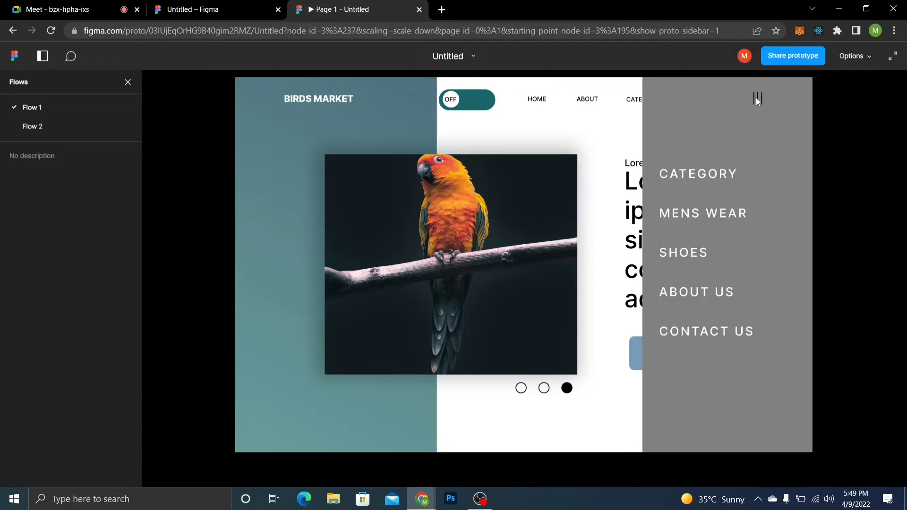
pyautogui.click(637, 101)
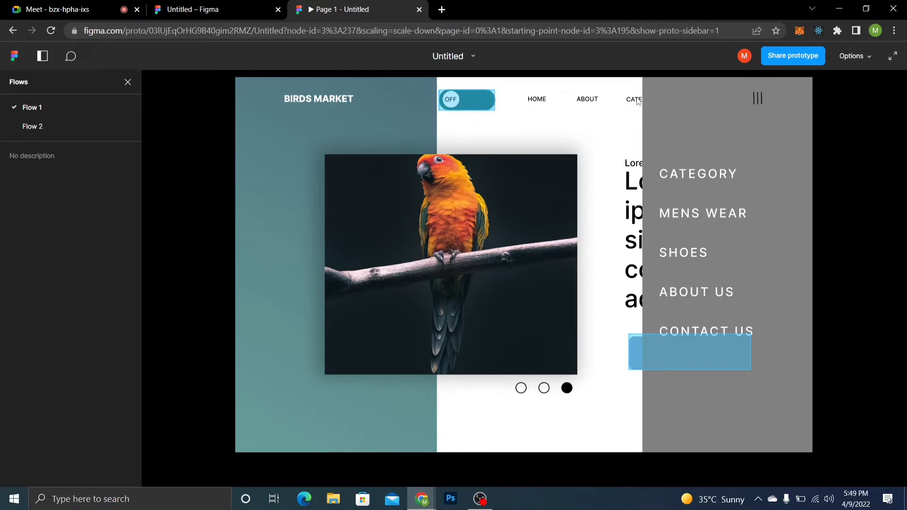
# Link the rotated lines in MacBook Pro 14" - 7 back to MacBook Pro 14" - 6 on click with a 600 ms Smart animate, and open the preview
pyautogui.hotkey('ctrl', 'shift', 'Tab')
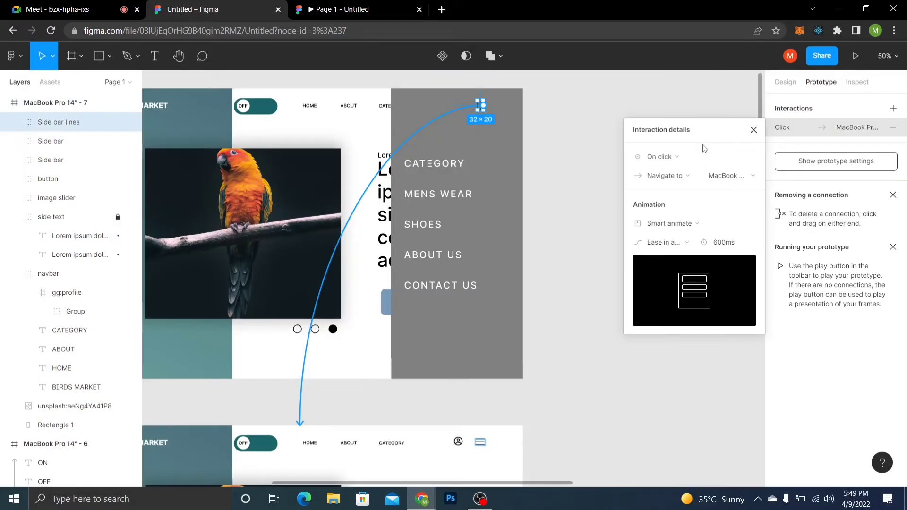
pyautogui.click(754, 130)
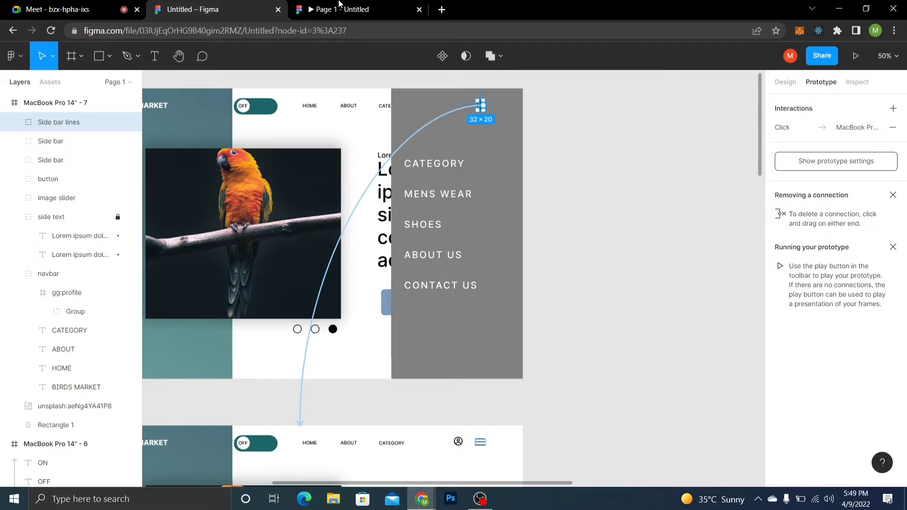
pyautogui.click(339, 5)
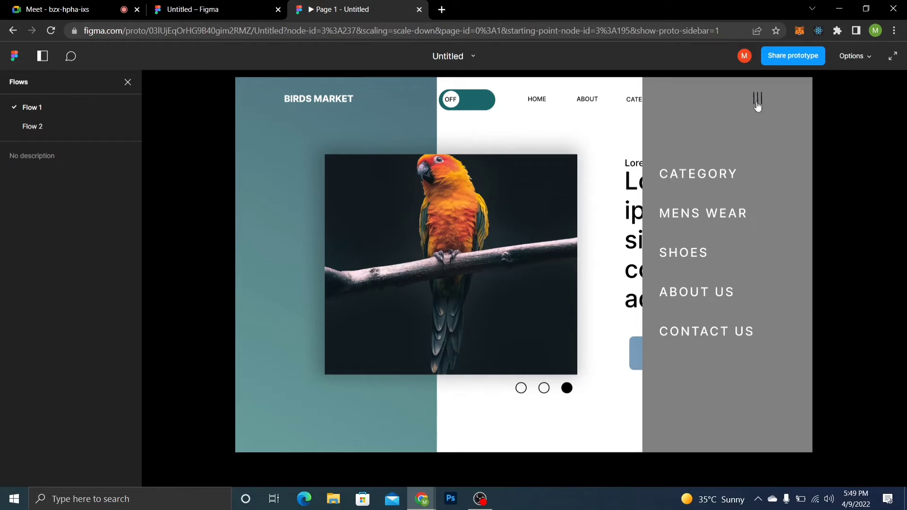
# Delete the off-canvas Side bar group from the MacBook Pro 14" - 6 frame
pyautogui.hotkey('ctrl', 'shift', 'Tab')
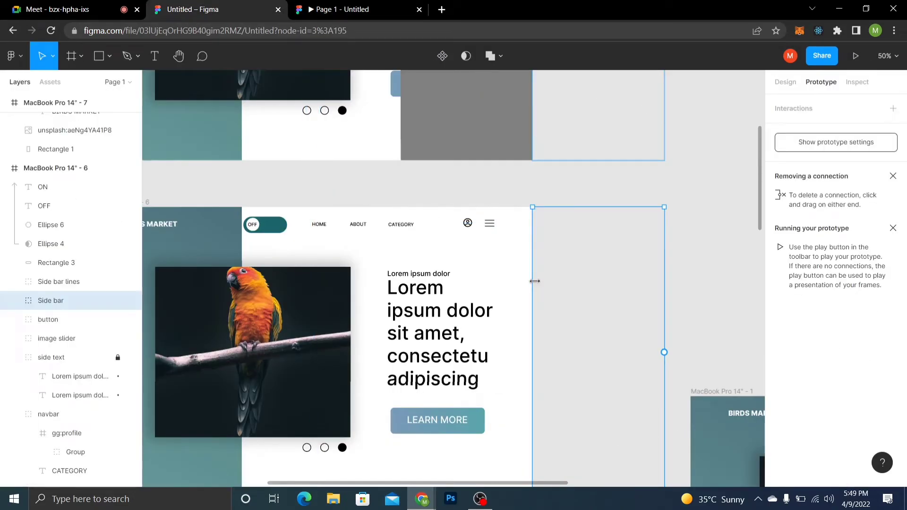
pyautogui.press('Delete')
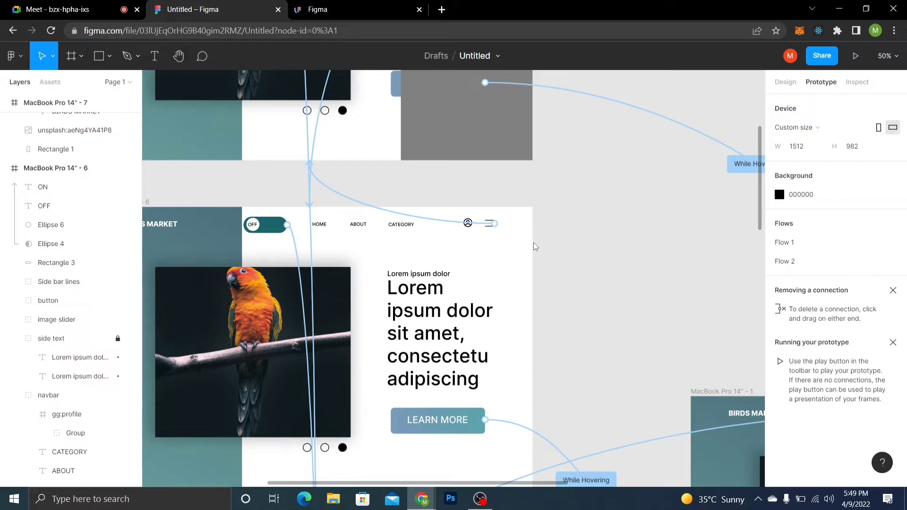
# Duplicate the Side bar group from MacBook Pro 14" - 7 into MacBook Pro 14" - 6 and move it just outside that frame's right edge
pyautogui.press('-')
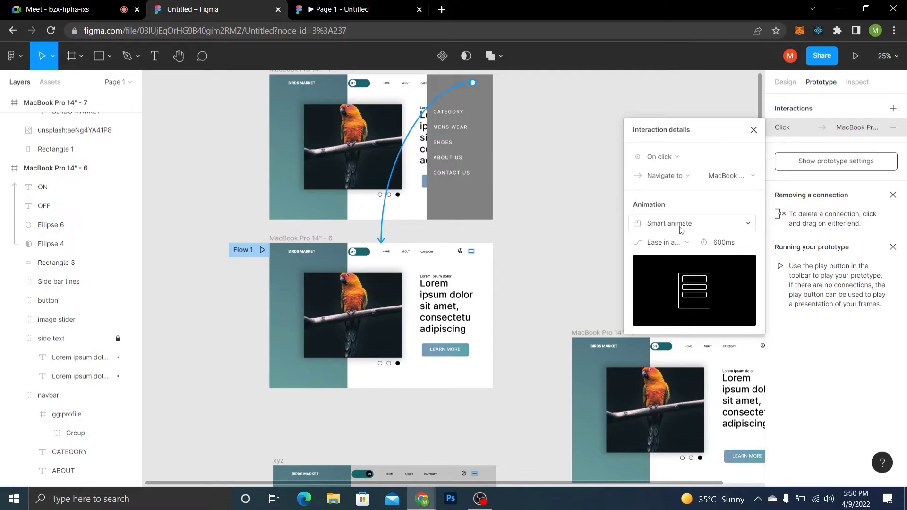
pyautogui.click(488, 286)
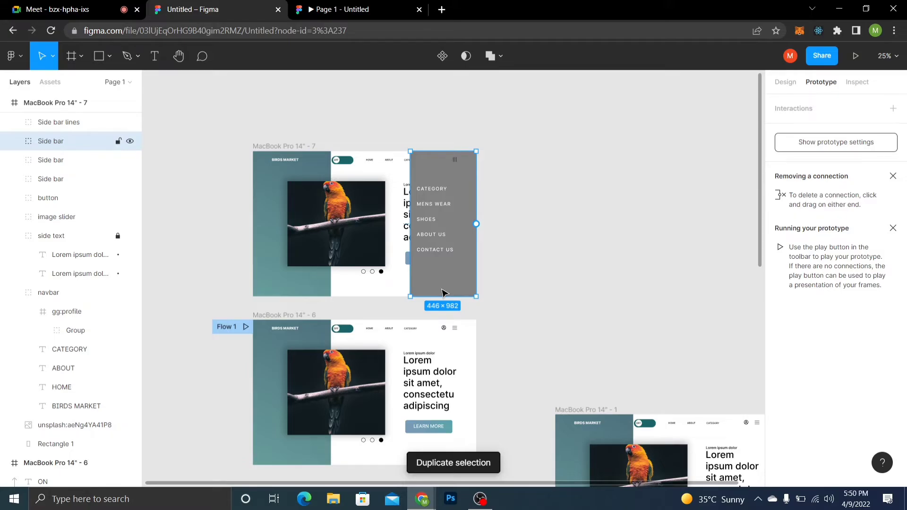
pyautogui.moveTo(443, 293); pyautogui.dragTo(465, 394)
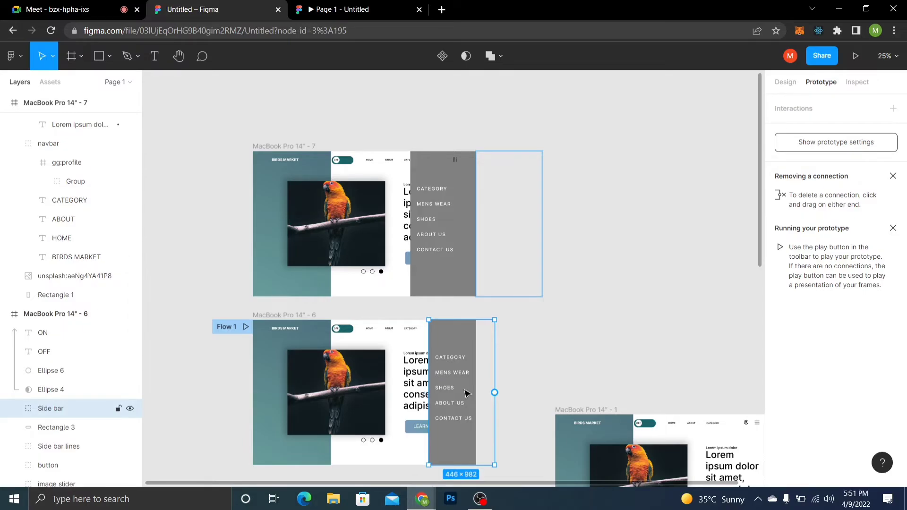
pyautogui.moveTo(467, 393); pyautogui.dragTo(514, 394)
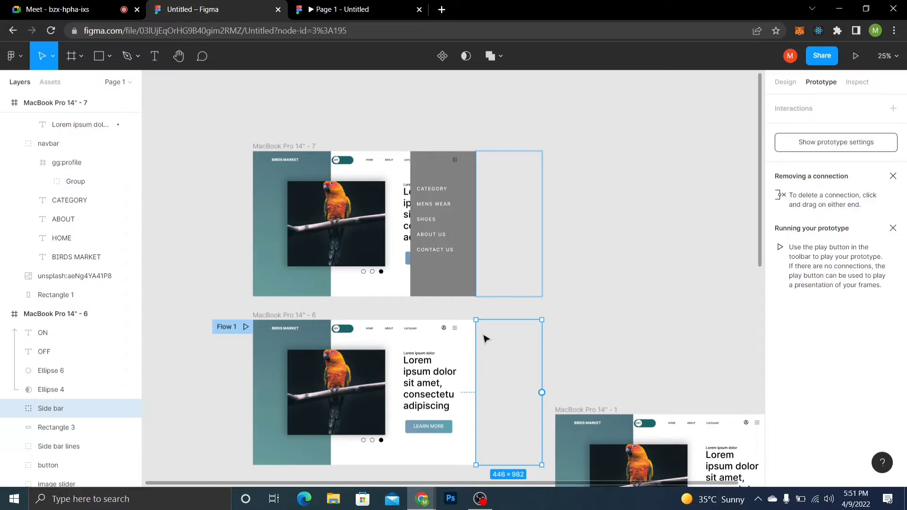
pyautogui.hotkey('shift', 'Right')
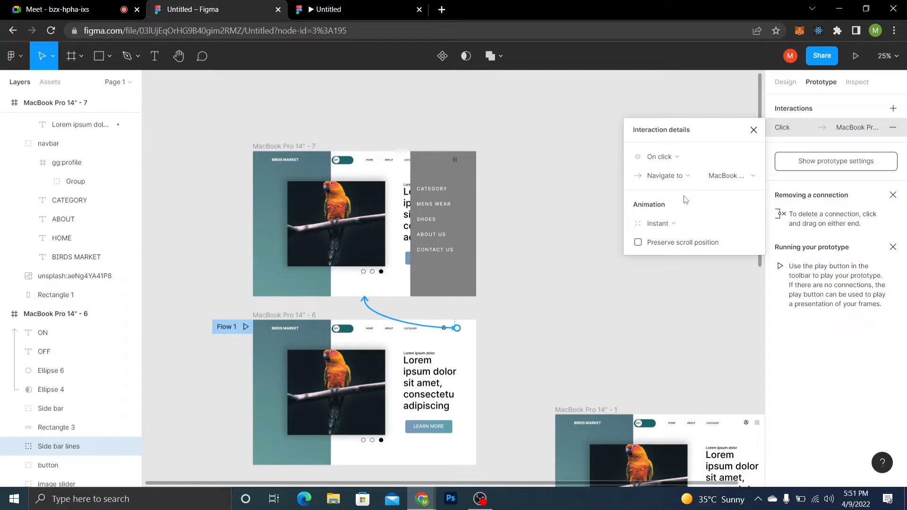
# Link the hamburger lines in MacBook Pro 14" - 6 to MacBook Pro 14" - 7 on click with a 600 ms Smart animate, and check the preview
pyautogui.click(661, 223)
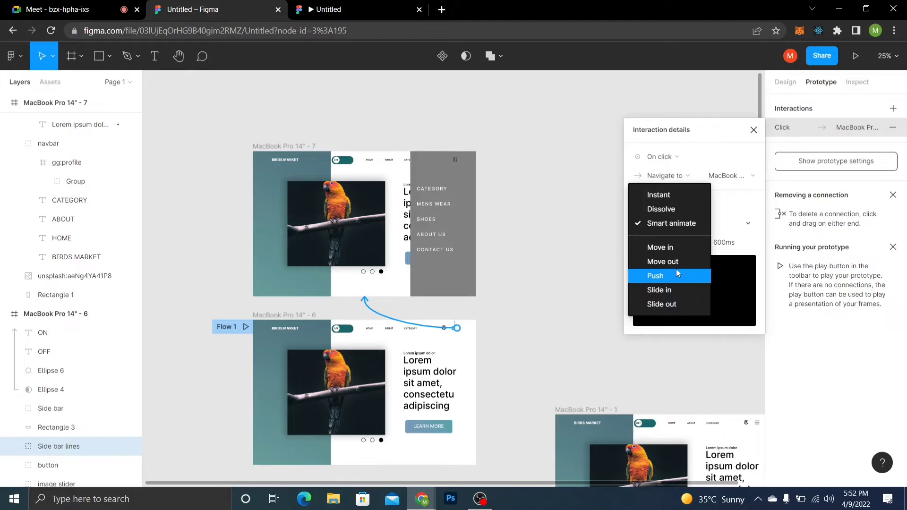
pyautogui.click(745, 196)
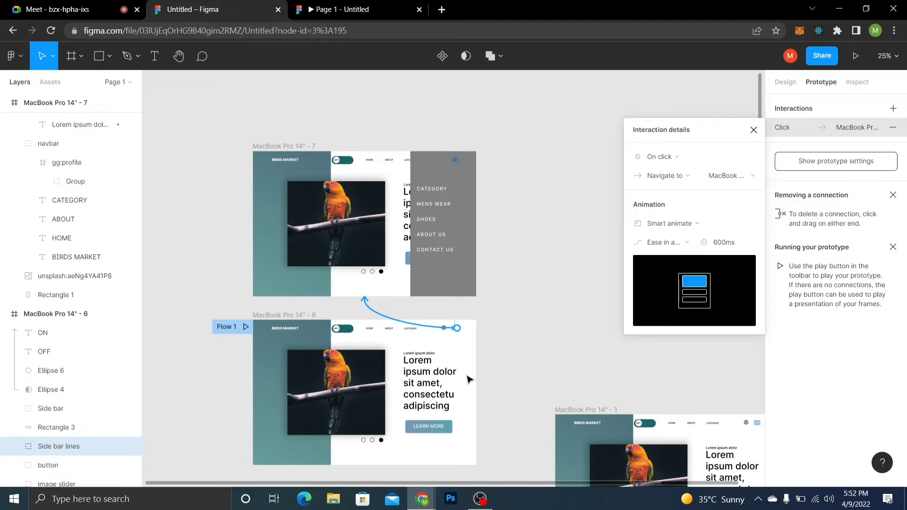
pyautogui.click(345, 7)
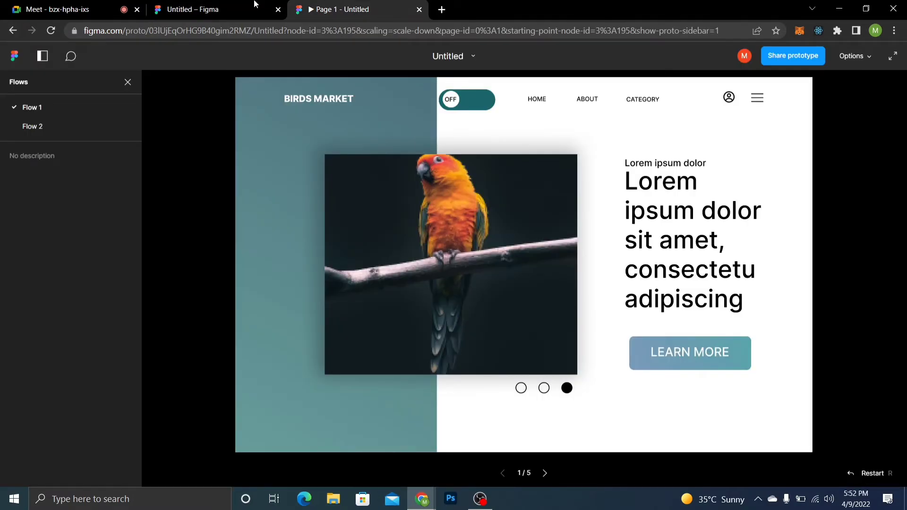
pyautogui.click(254, 6)
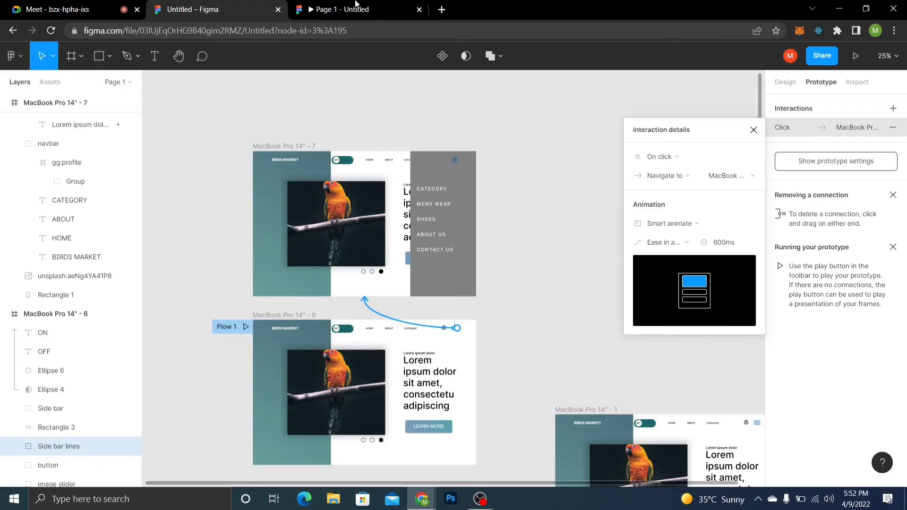
# Test opening and closing the sidebar with the hamburger icon in the prototype preview
pyautogui.click(478, 368)
pyautogui.click(477, 367)
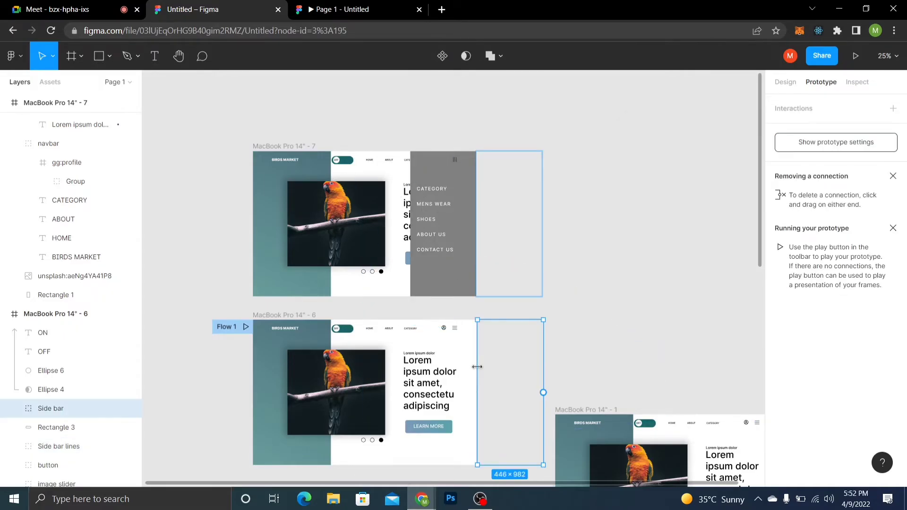
pyautogui.click(359, 9)
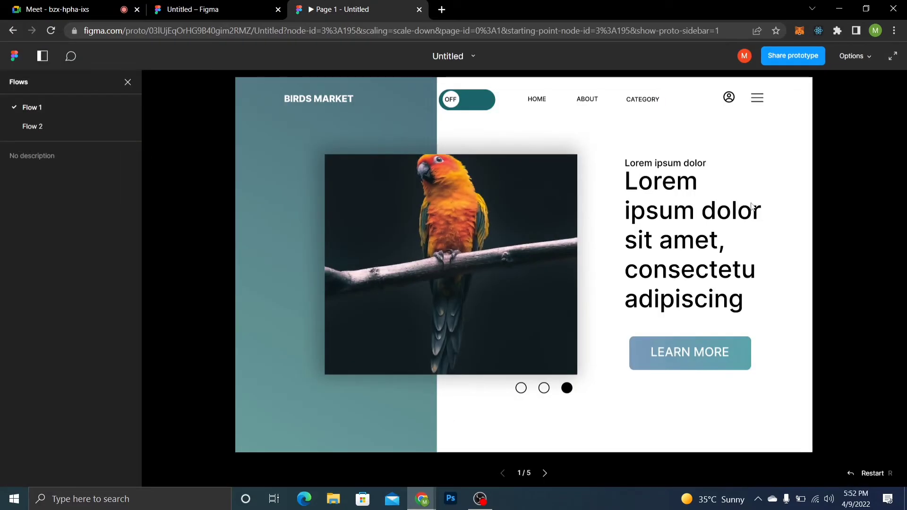
pyautogui.click(758, 102)
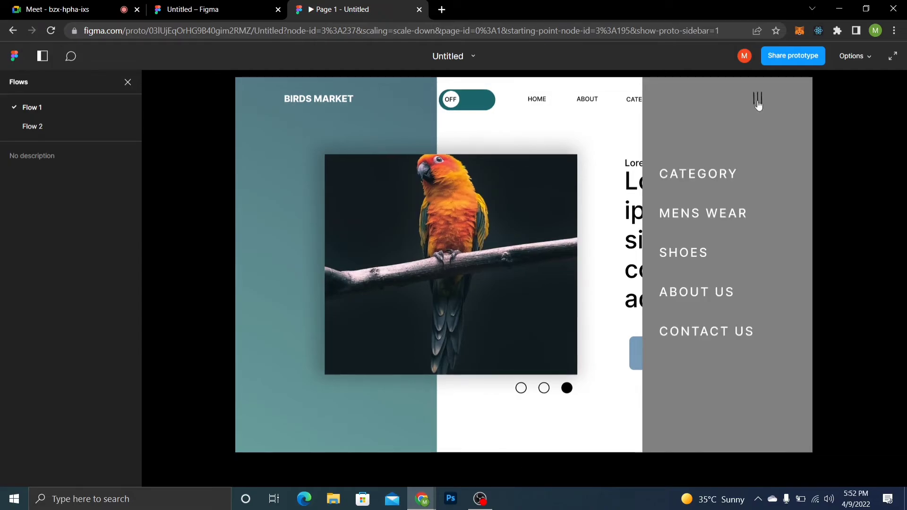
pyautogui.click(758, 101)
pyautogui.click(758, 101)
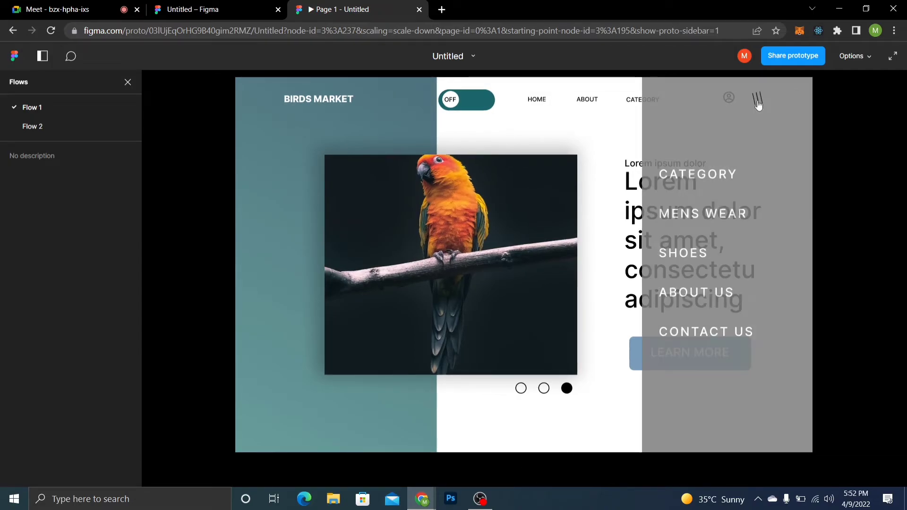
pyautogui.click(758, 103)
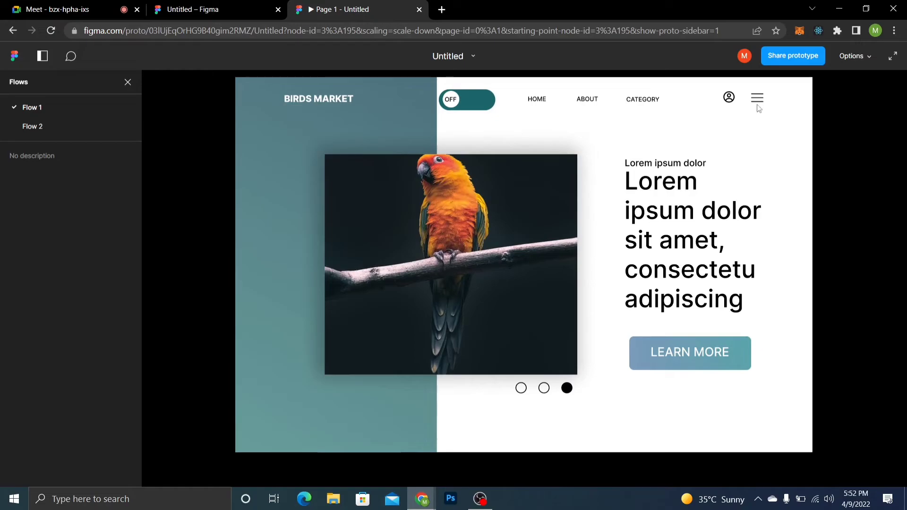
pyautogui.click(757, 103)
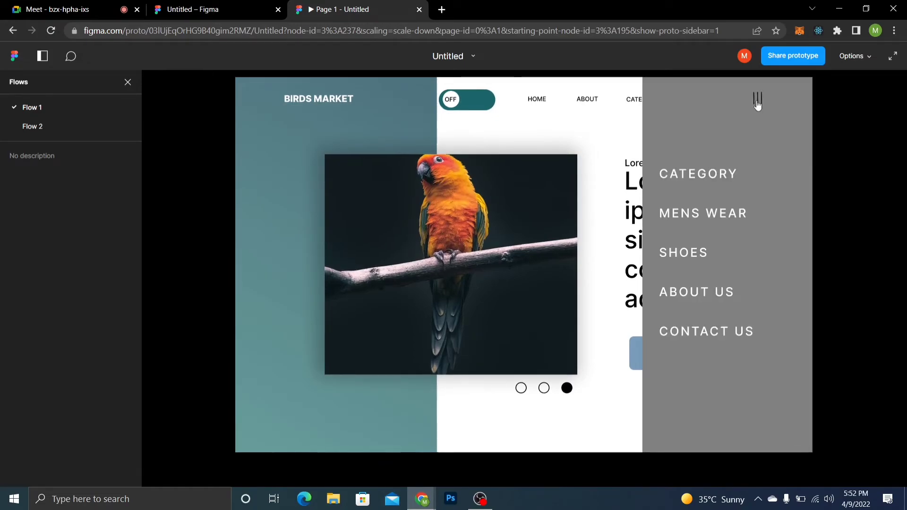
pyautogui.click(758, 104)
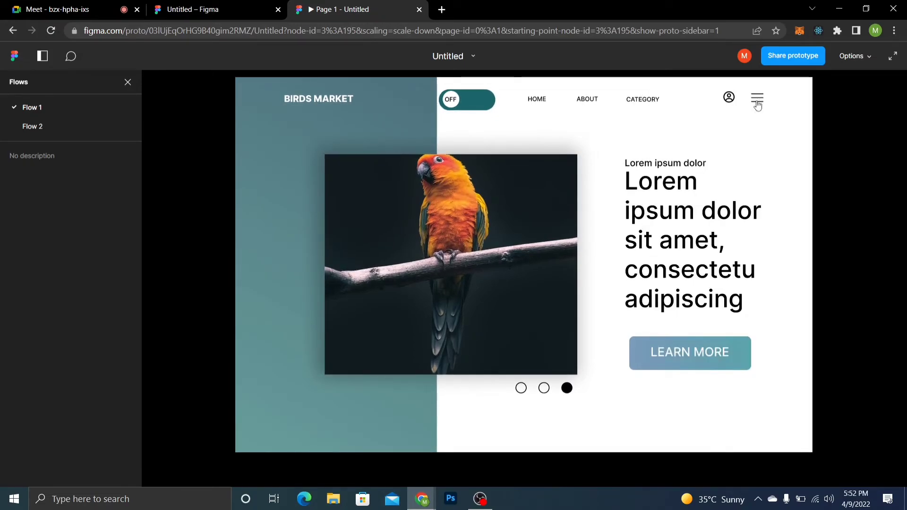
pyautogui.click(244, 5)
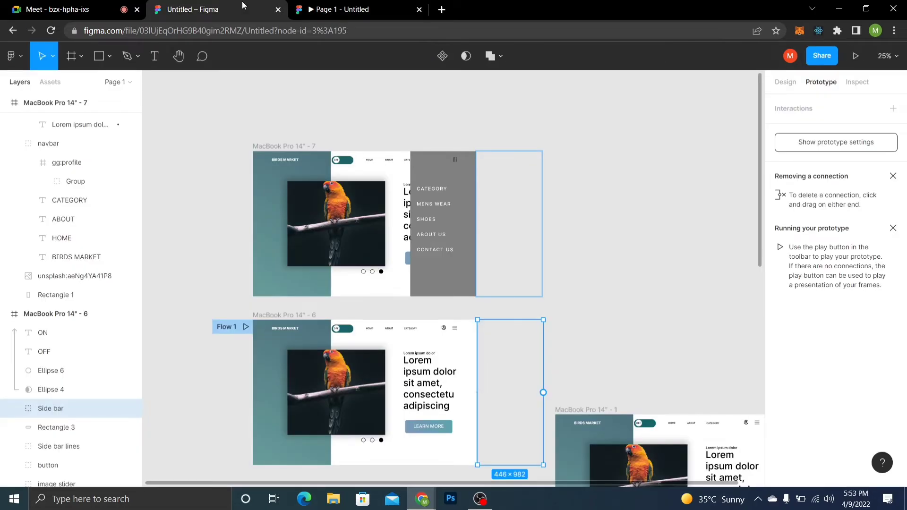
pyautogui.click(352, 6)
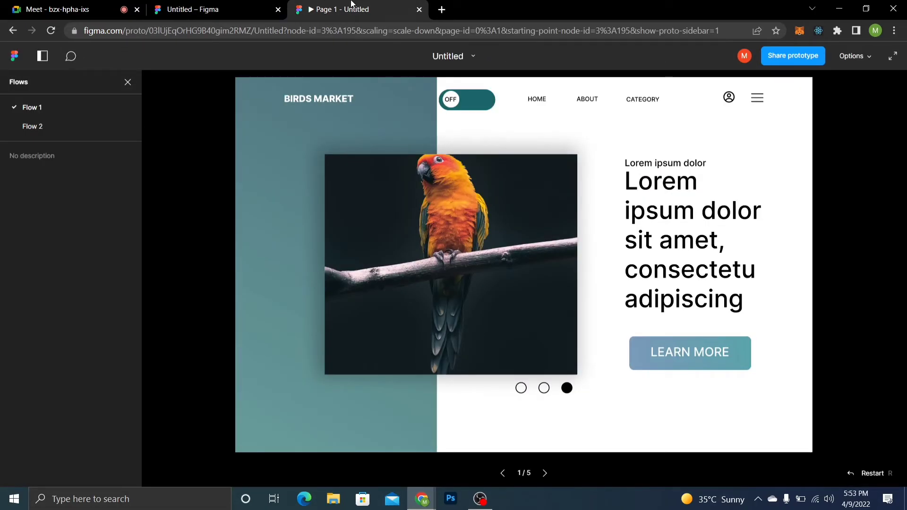
pyautogui.click(757, 99)
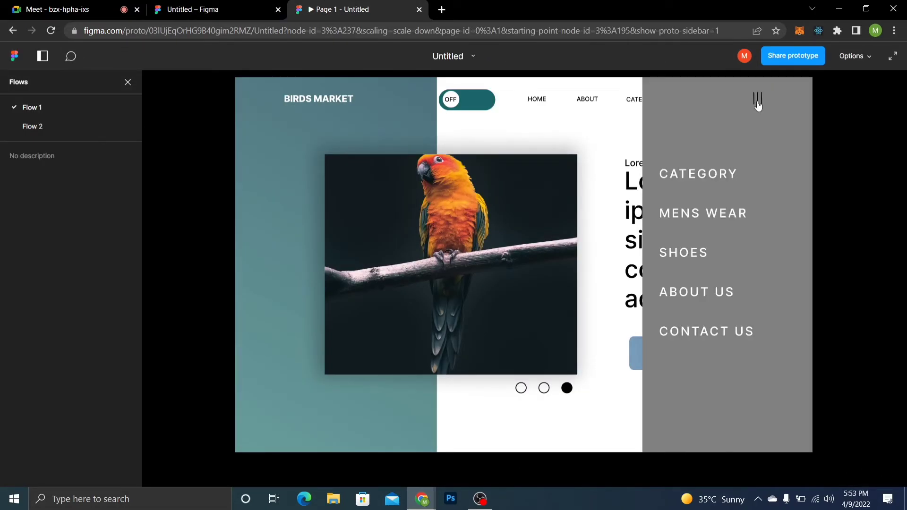
# Examine the rotated lines' interaction in MacBook Pro 14" - 7 and the prototype connections between the surrounding frames
pyautogui.hotkey('ctrl', 'shift', 'Tab')
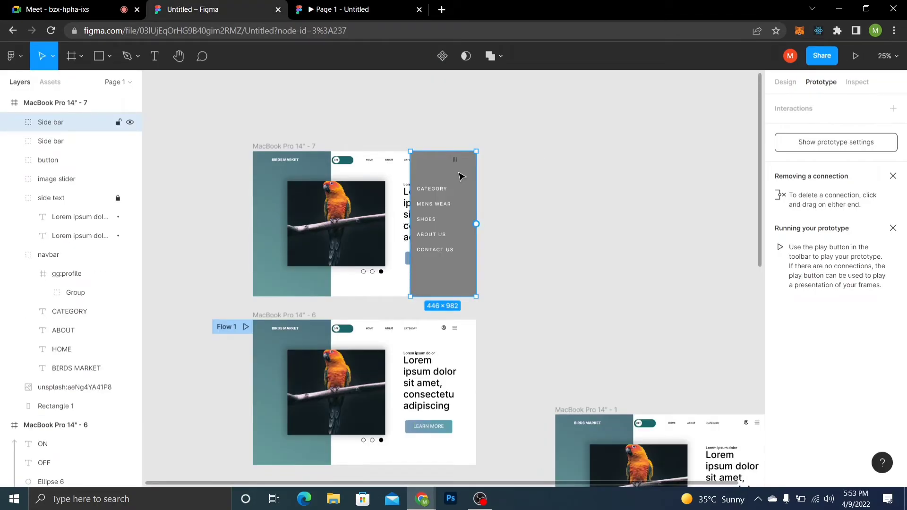
pyautogui.scroll(5, 461, 176)
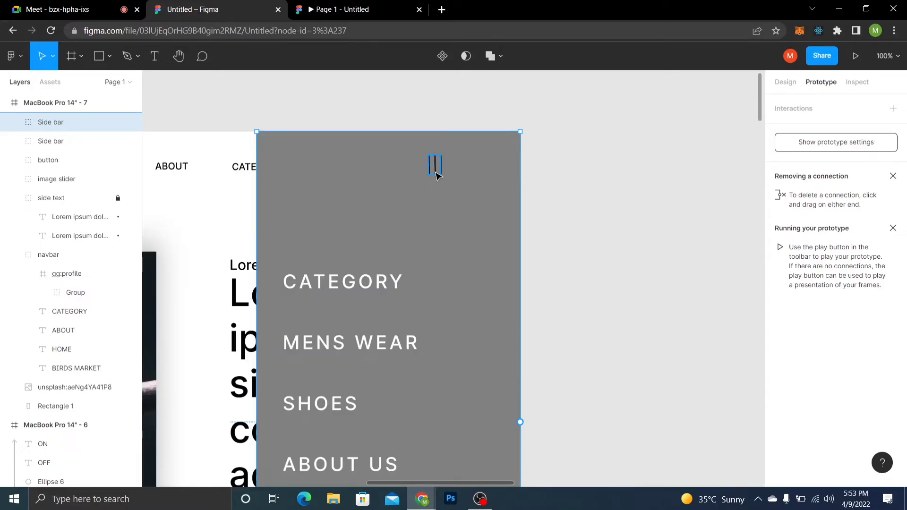
pyautogui.click(435, 173)
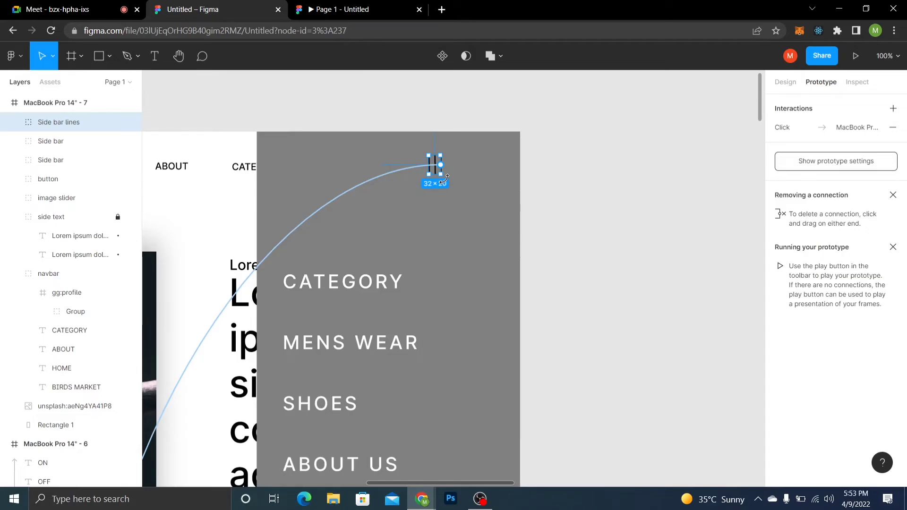
pyautogui.click(558, 199)
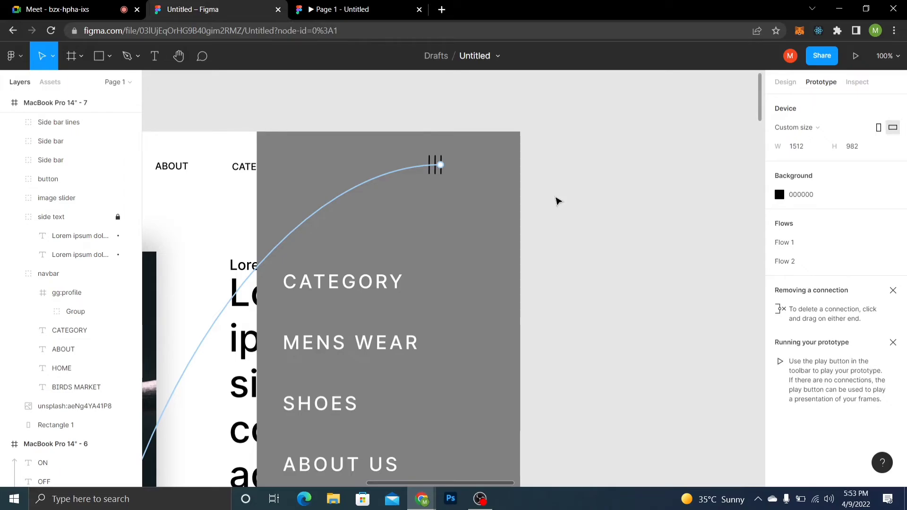
pyautogui.scroll(-3, 558, 201)
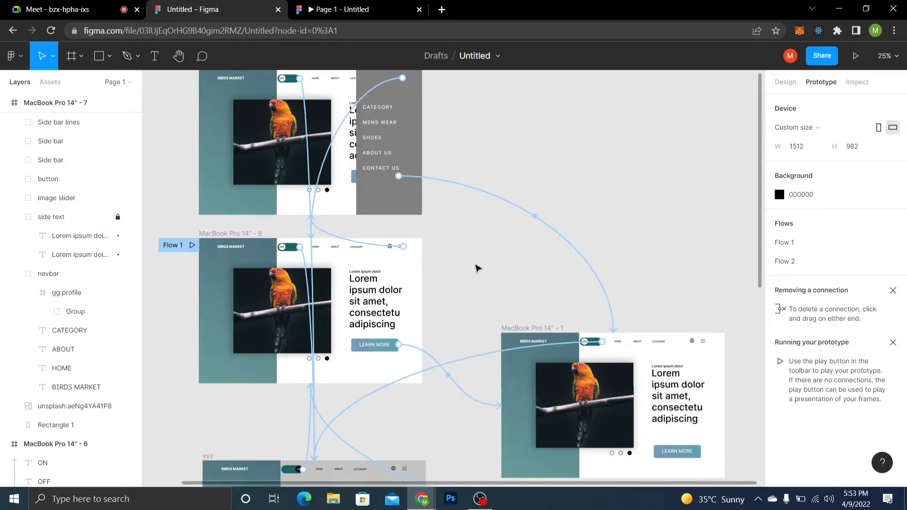
pyautogui.scroll(-2, 474, 268)
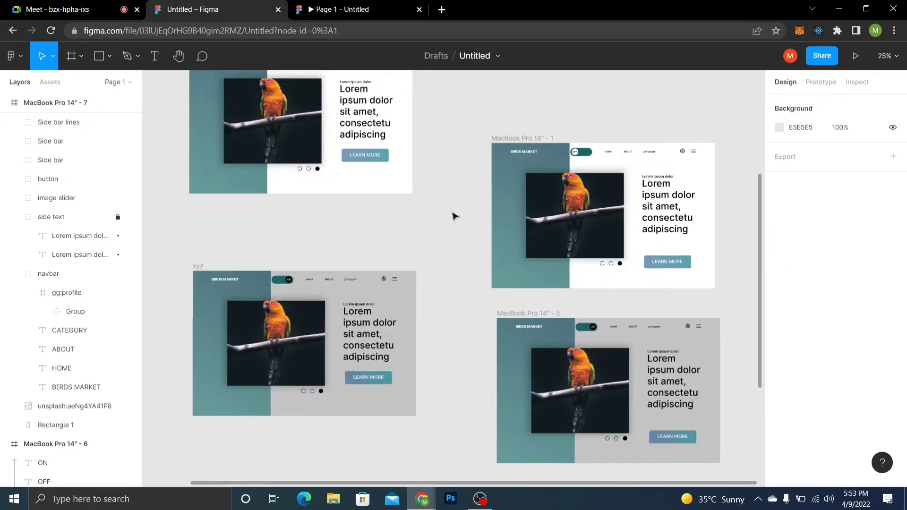
# Duplicate the gray xyz frame and place the copy beside the original, on its left
pyautogui.moveTo(452, 202); pyautogui.dragTo(542, 440)
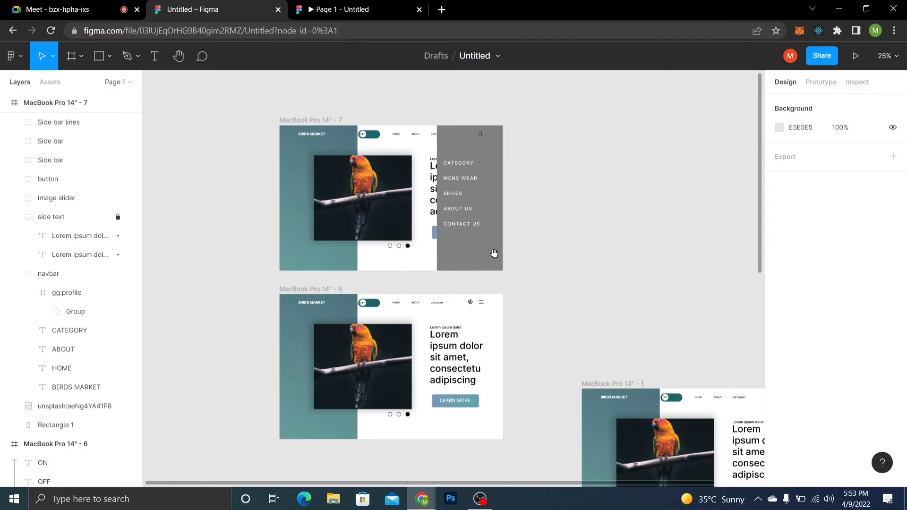
pyautogui.hotkey('ctrl', 'd')
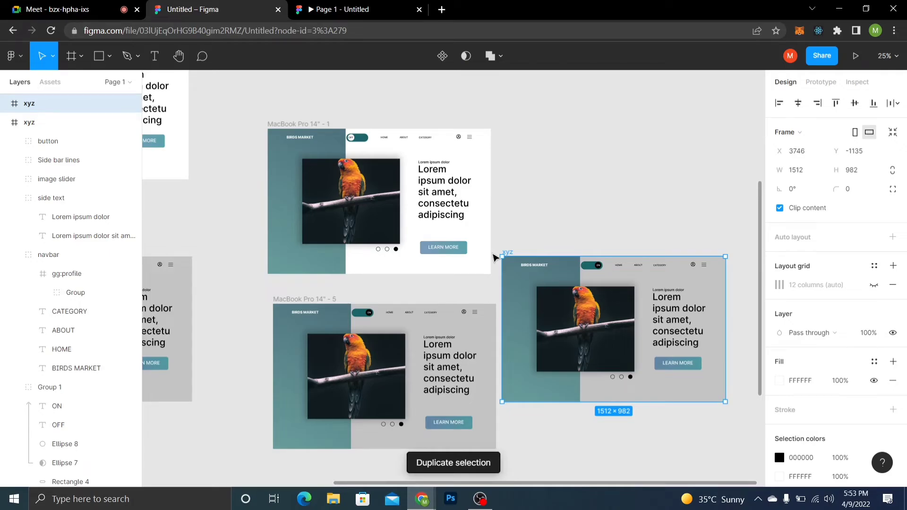
pyautogui.moveTo(494, 258); pyautogui.dragTo(245, 252)
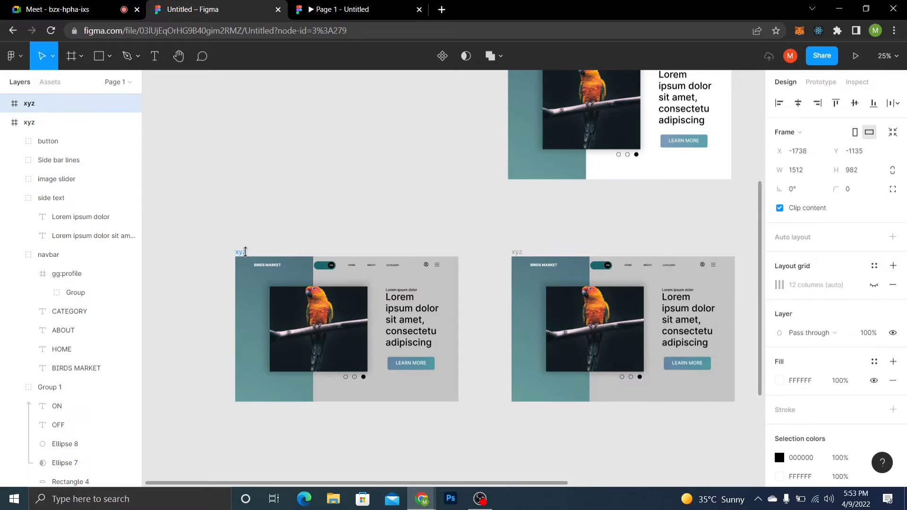
# Add the Side bar group along the right edge of the duplicated xyz frame, and copy it into the original xyz frame
pyautogui.click(50, 123)
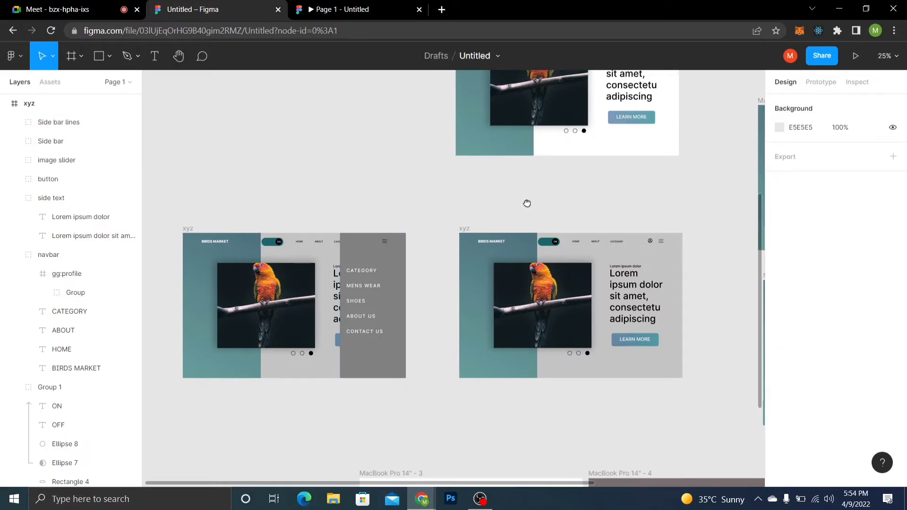
pyautogui.moveTo(527, 203); pyautogui.dragTo(361, 207)
pyautogui.click(204, 259)
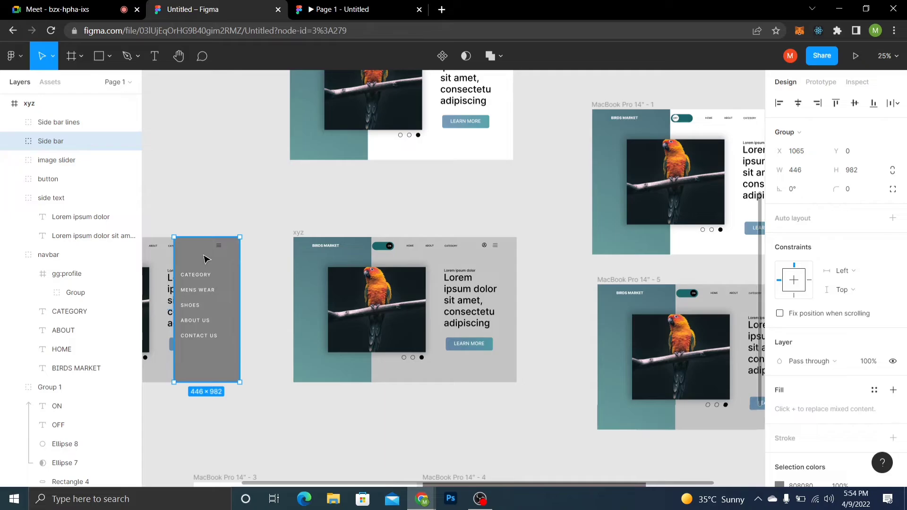
pyautogui.moveTo(204, 259); pyautogui.dragTo(500, 272)
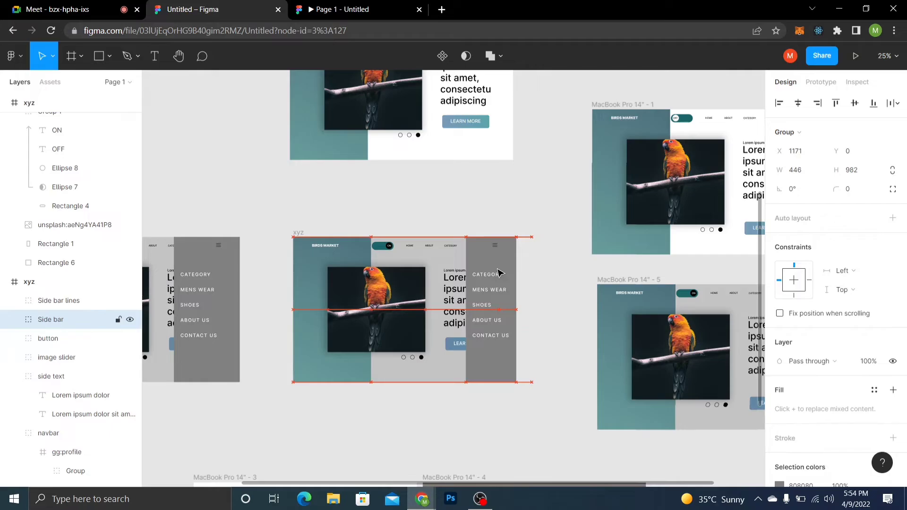
# Shift the Side bar copy in the original xyz frame horizontally until it lies beyond the frame's right edge
pyautogui.hotkey('shift', 'Right')
pyautogui.hotkey('shift', 'Right')
pyautogui.hotkey('shift', 'Right')
pyautogui.hotkey('shift', 'Right')
pyautogui.hotkey('shift', 'Right')
pyautogui.hotkey('shift', 'Right')
pyautogui.hotkey('shift', 'Right')
pyautogui.hotkey('shift', 'Right')
pyautogui.hotkey('shift', 'Right')
pyautogui.hotkey('shift', 'Right')
pyautogui.hotkey('shift', 'Right')
pyautogui.hotkey('shift', 'Right')
pyautogui.hotkey('shift', 'Right')
pyautogui.hotkey('shift', 'Right')
pyautogui.hotkey('shift', 'Right')
pyautogui.hotkey('shift', 'Right')
pyautogui.hotkey('shift', 'Right')
pyautogui.hotkey('shift', 'Right')
pyautogui.hotkey('shift', 'Right')
pyautogui.hotkey('shift', 'Right')
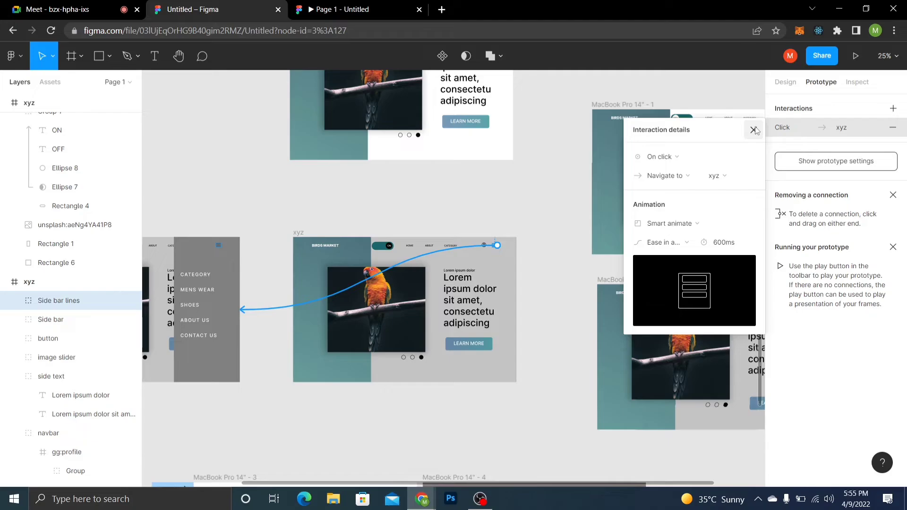
# Link the original xyz frame's hamburger lines to its duplicate on click with a 600 ms Smart animate, and rotate the duplicate's lines to vertical
pyautogui.click(754, 129)
pyautogui.scroll(5, 202, 257)
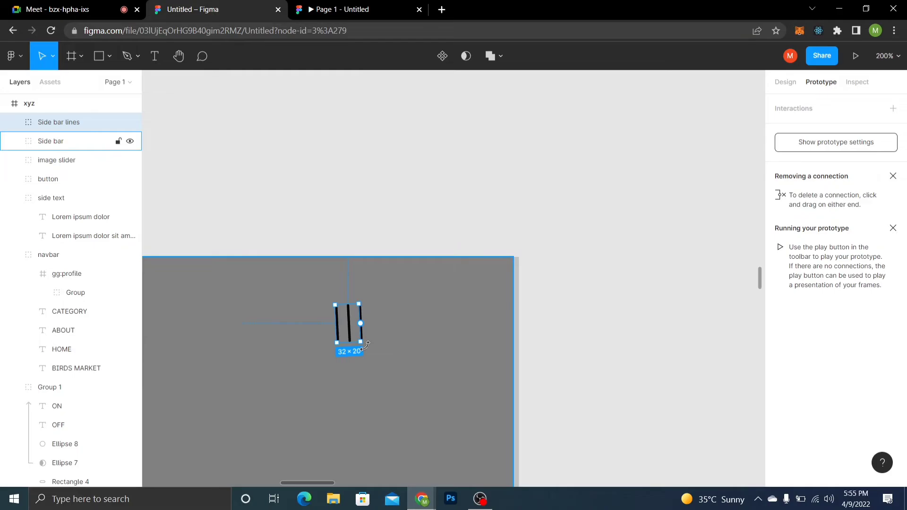
# Set the opacity of the Side bar group in the duplicated xyz frame to 0%
pyautogui.press('-')
pyautogui.press('-')
pyautogui.click(456, 341)
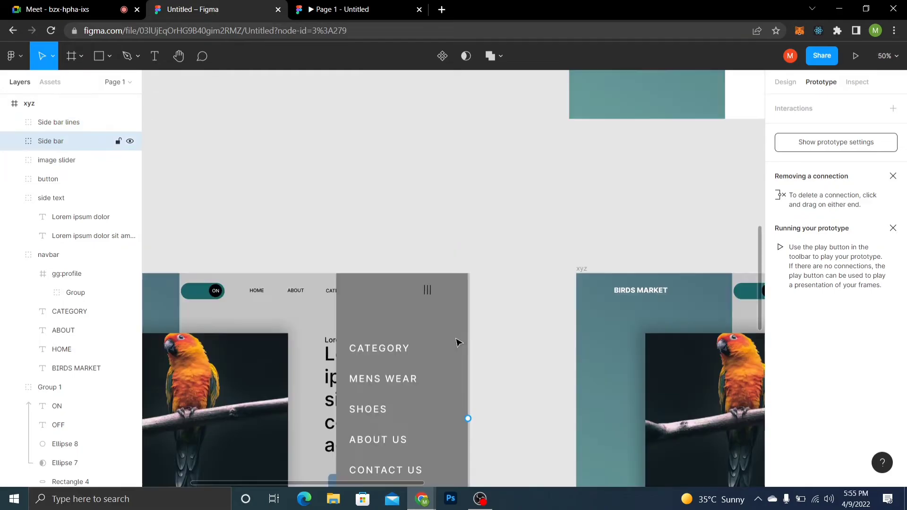
pyautogui.press('0')
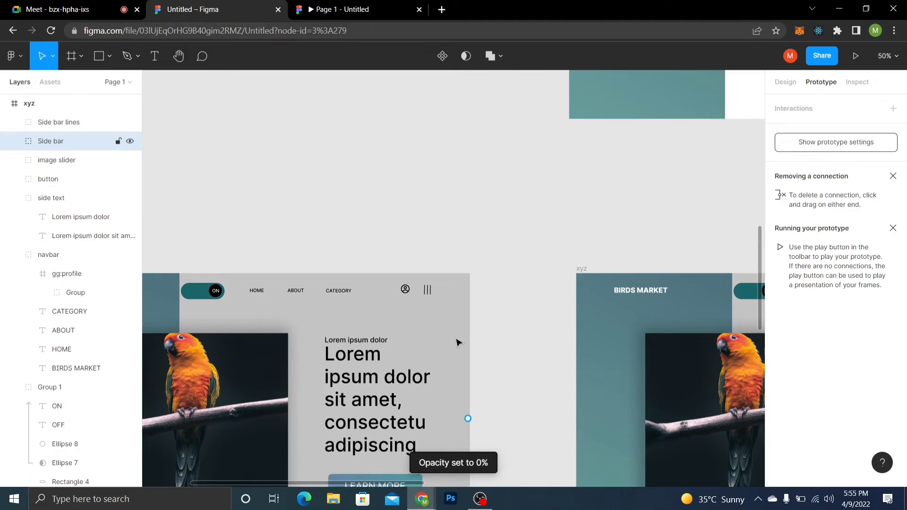
# Link the duplicated xyz frame's hamburger lines back to the original xyz frame on click
pyautogui.hotkey('ctrl', 'Tab')
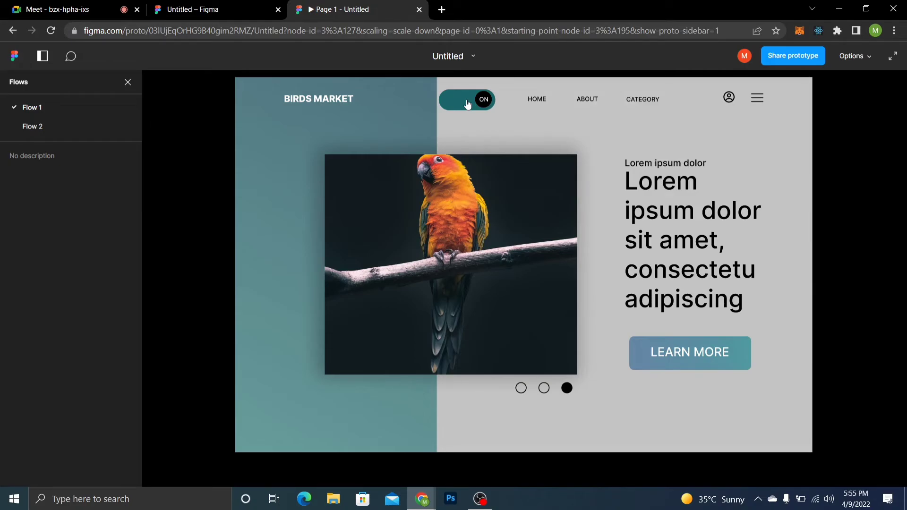
pyautogui.hotkey('ctrl', 'shift', 'Tab')
pyautogui.click(350, 282)
# Test the on/off toggle and the opening and closing of the sidebar in the dark and light versions of the prototype
pyautogui.click(758, 105)
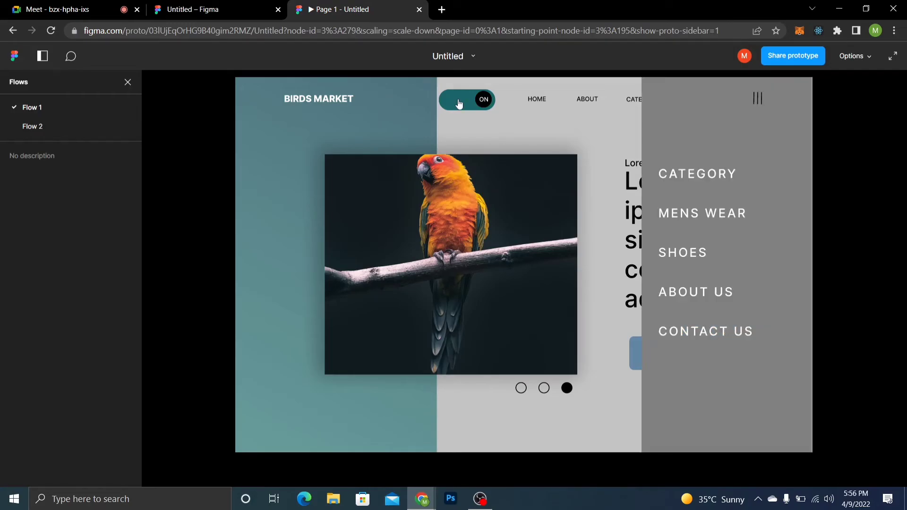
pyautogui.click(458, 104)
pyautogui.click(459, 104)
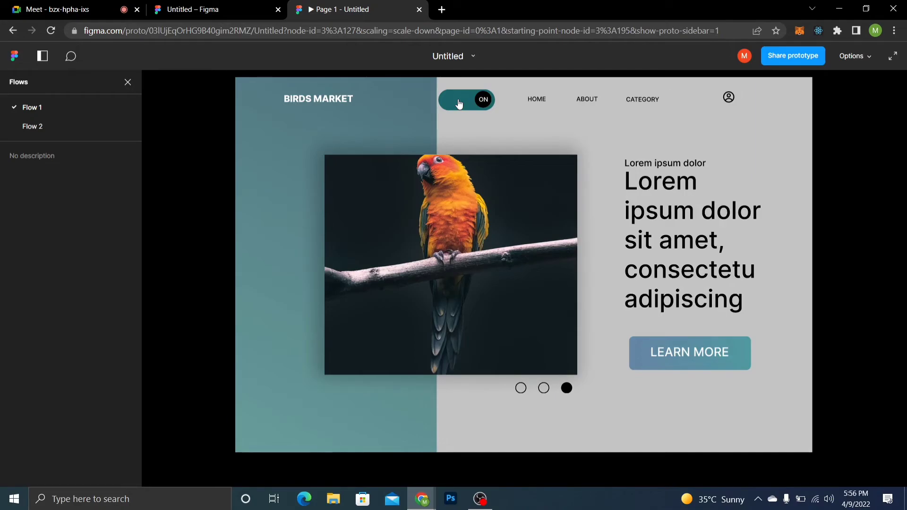
pyautogui.click(459, 104)
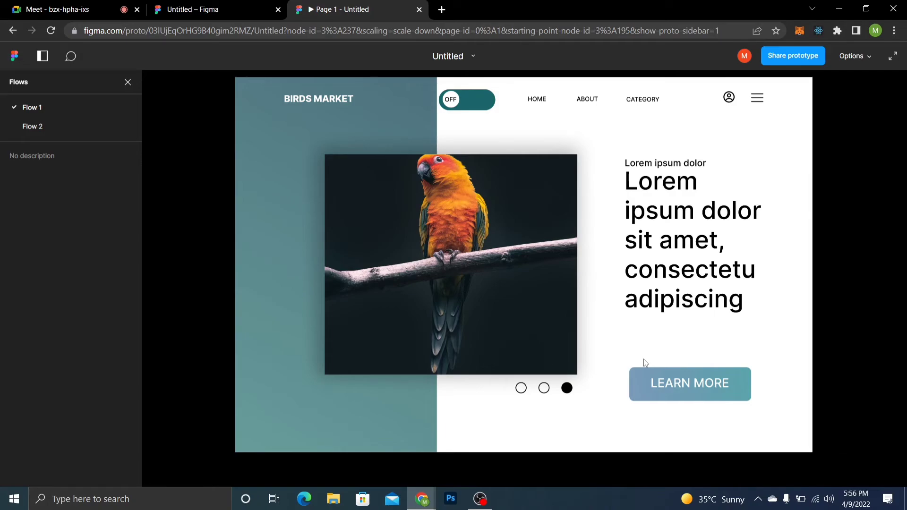
pyautogui.click(757, 98)
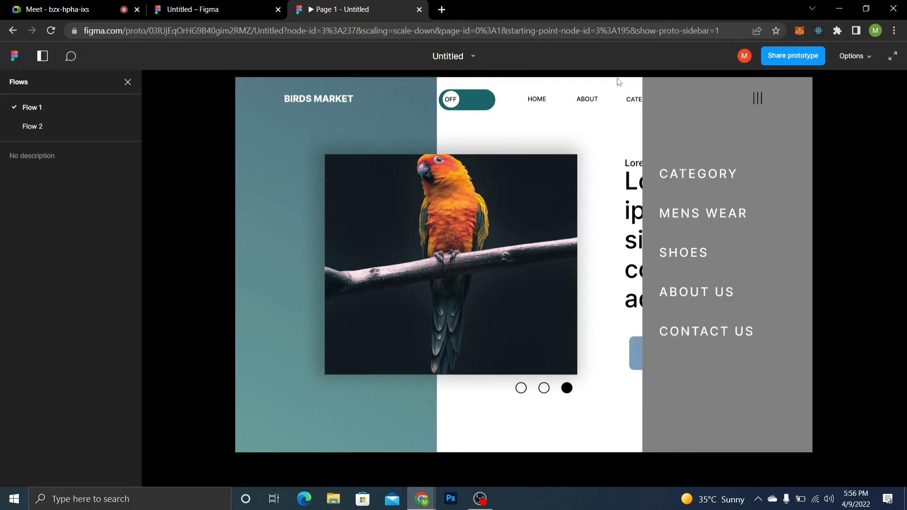
pyautogui.click(759, 101)
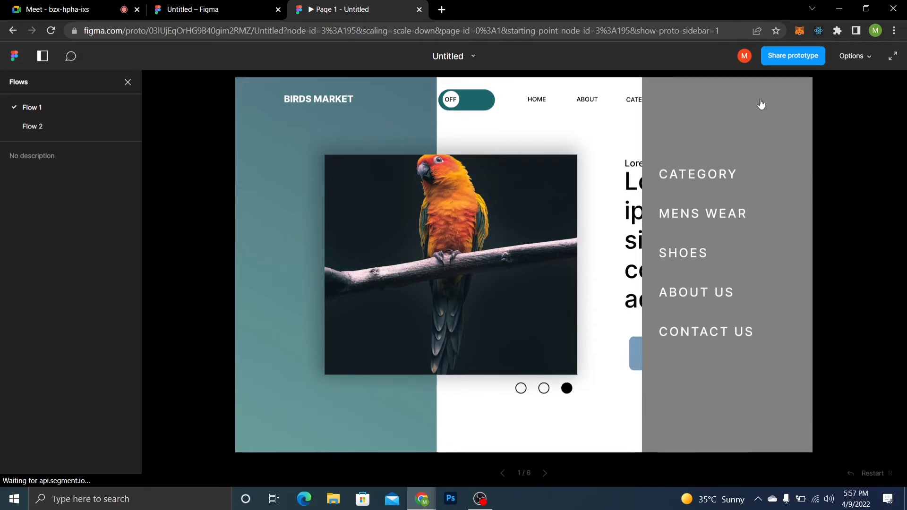
pyautogui.click(760, 100)
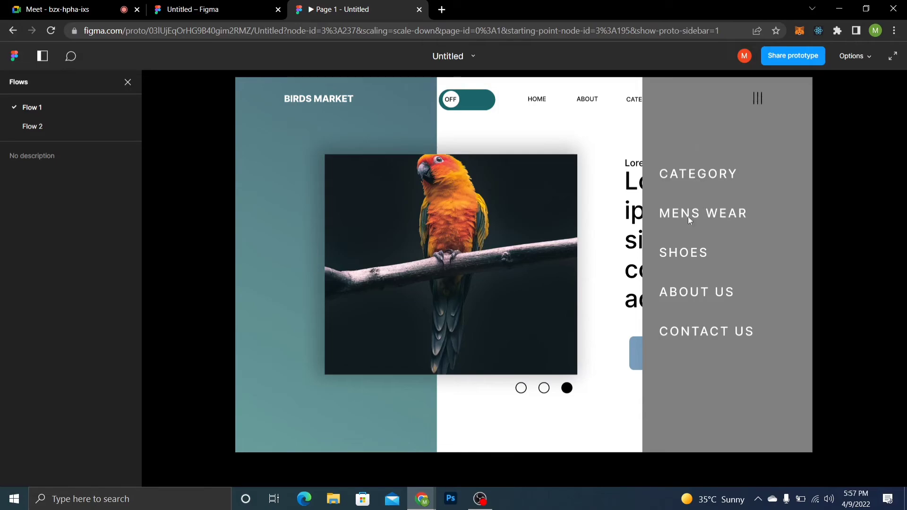
pyautogui.click(641, 335)
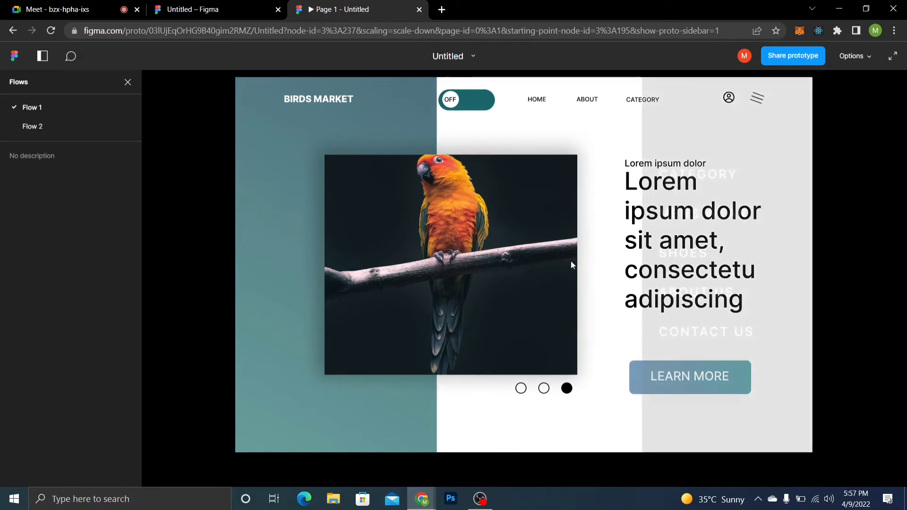
# Return to the design file's two standalone toggle frames and run the Iconify plugin with nothing selected
pyautogui.click(253, 6)
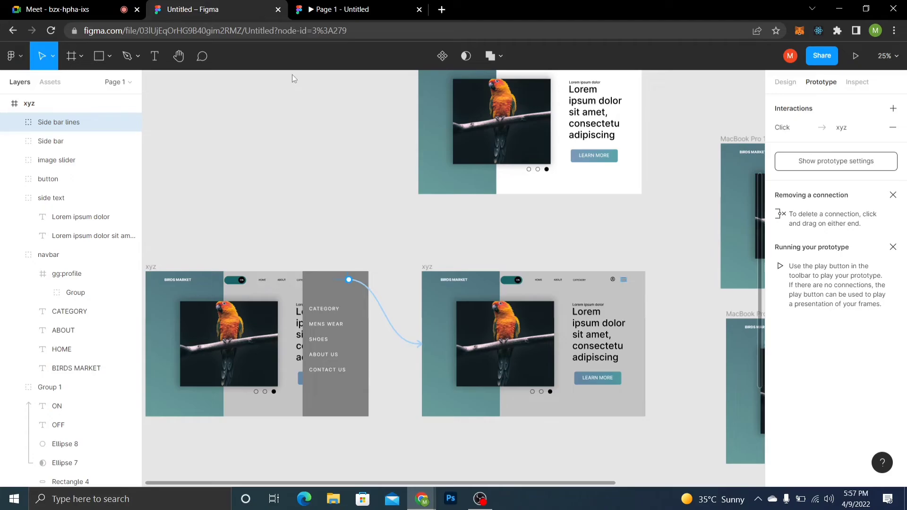
pyautogui.scroll(3, 342, 221)
pyautogui.hscroll(-2, 342, 220)
pyautogui.hotkey('ctrl', '-')
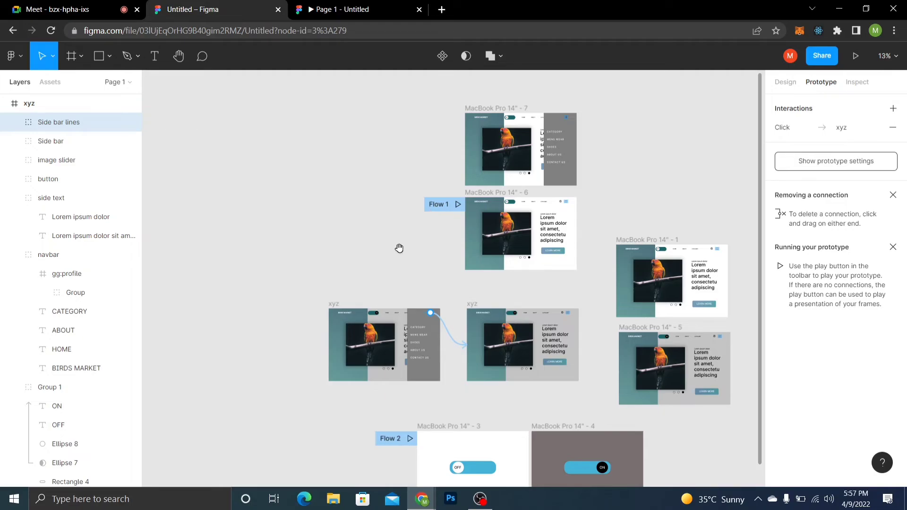
pyautogui.scroll(-5, 400, 248)
pyautogui.hscroll(3, 399, 248)
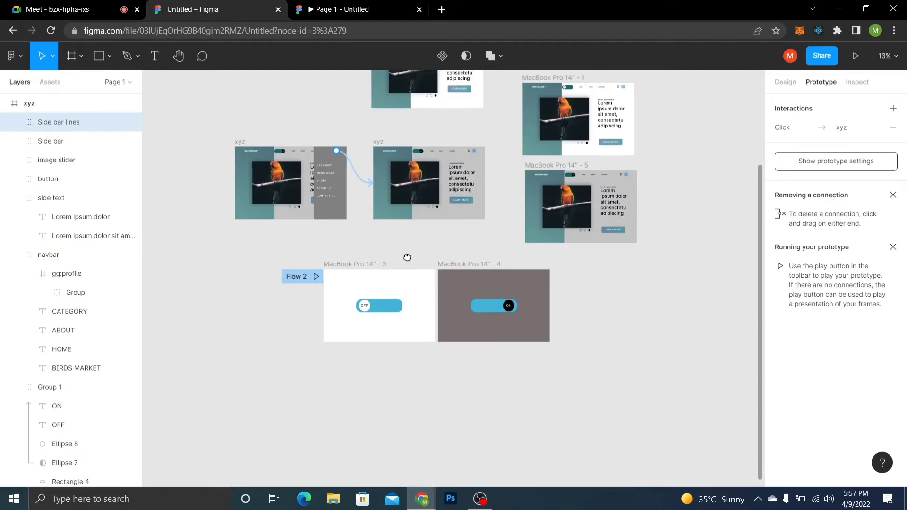
pyautogui.hotkey('ctrl', '=')
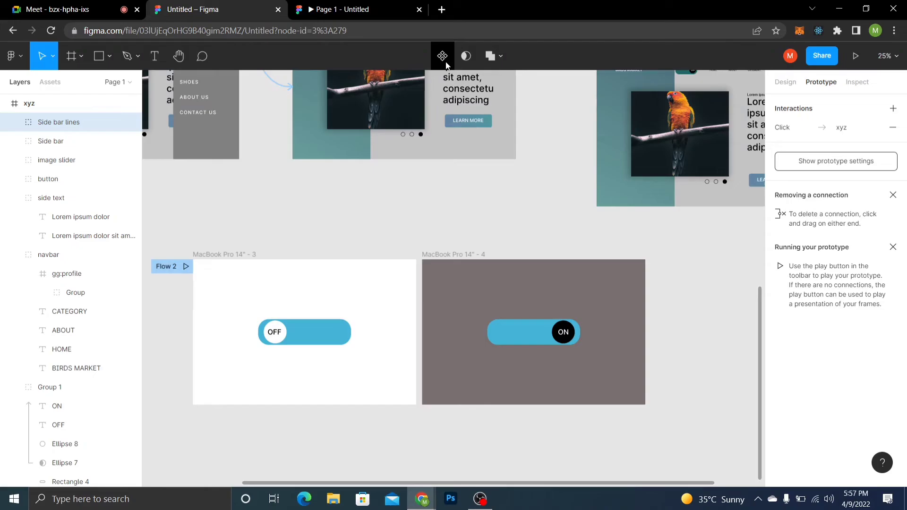
pyautogui.click(510, 199)
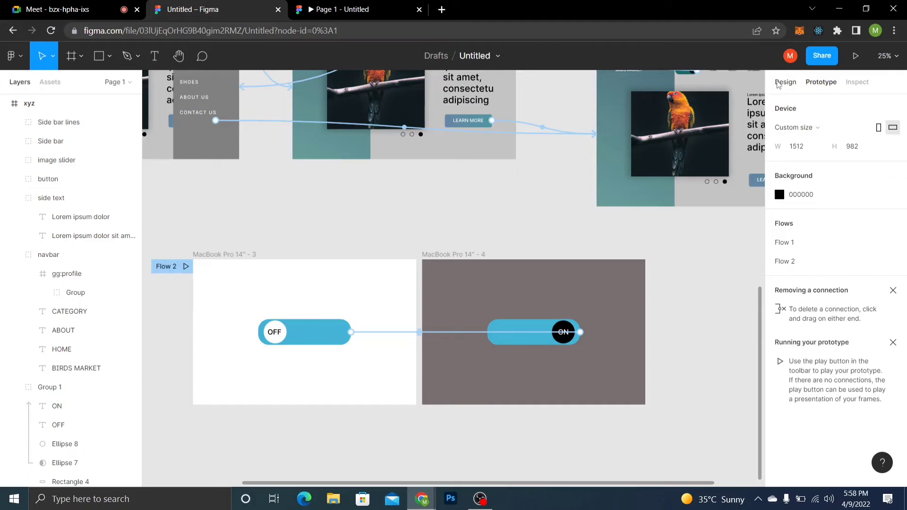
pyautogui.click(779, 83)
pyautogui.click(23, 60)
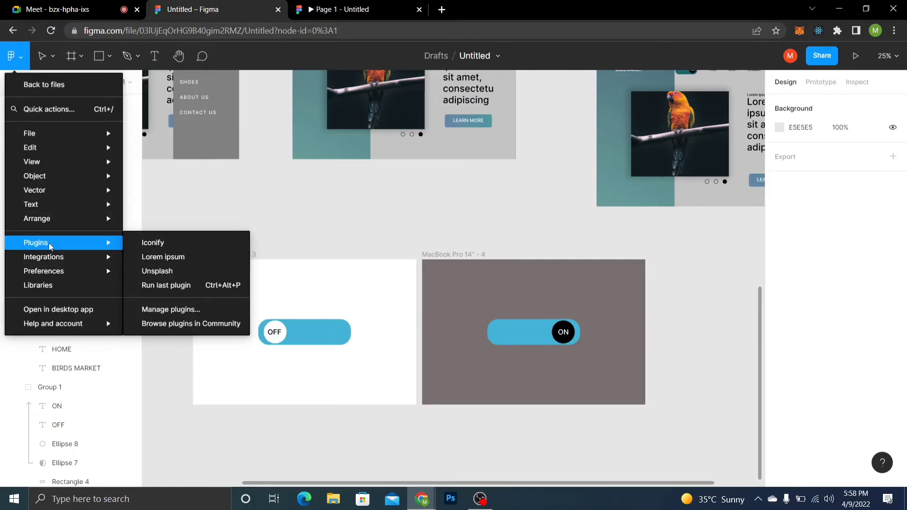
pyautogui.click(183, 244)
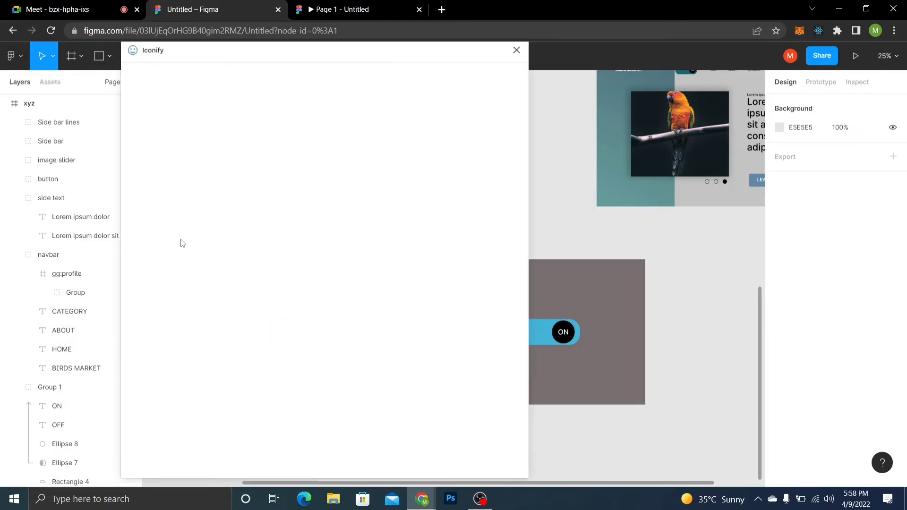
# Search the Iconify library for "clouds", replacing the previous search term
pyautogui.write('clouds')
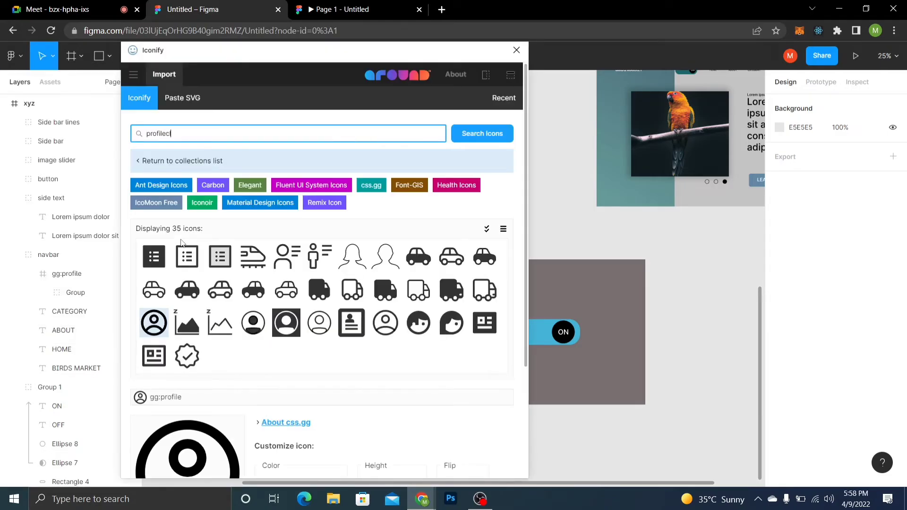
pyautogui.press('BackSpace')
pyautogui.press('BackSpace')
pyautogui.press('BackSpace')
pyautogui.press('BackSpace')
pyautogui.press('BackSpace')
pyautogui.press('BackSpace')
pyautogui.press('BackSpace')
pyautogui.press('BackSpace')
pyautogui.press('BackSpace')
pyautogui.press('BackSpace')
pyautogui.press('BackSpace')
pyautogui.press('BackSpace')
pyautogui.press('BackSpace')
pyautogui.write('clouds')
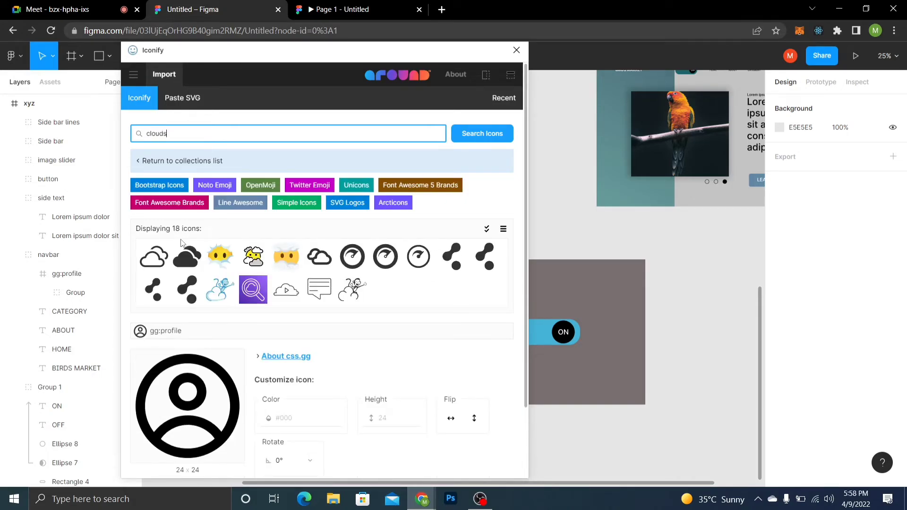
# Import the bi:clouds outline icon from Bootstrap Icons onto the canvas and close the plugin
pyautogui.click(153, 257)
pyautogui.scroll(-2, 313, 377)
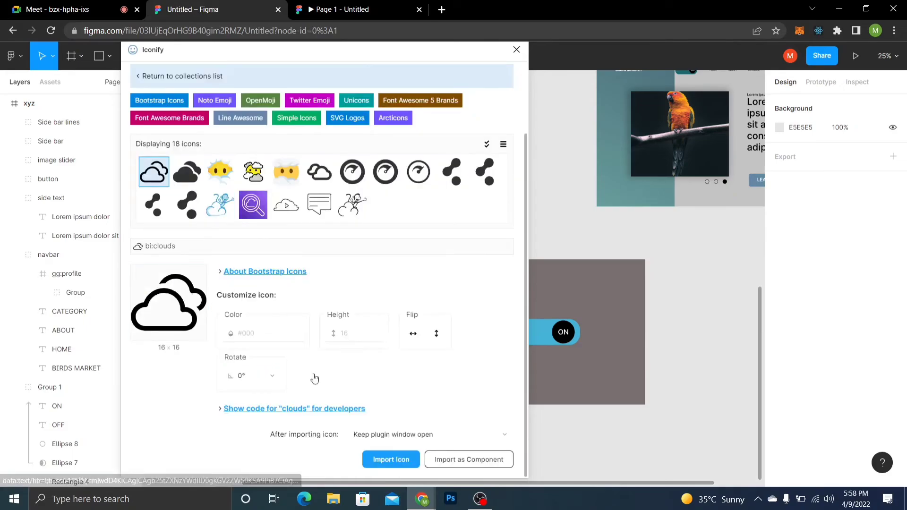
pyautogui.click(394, 461)
pyautogui.click(79, 9)
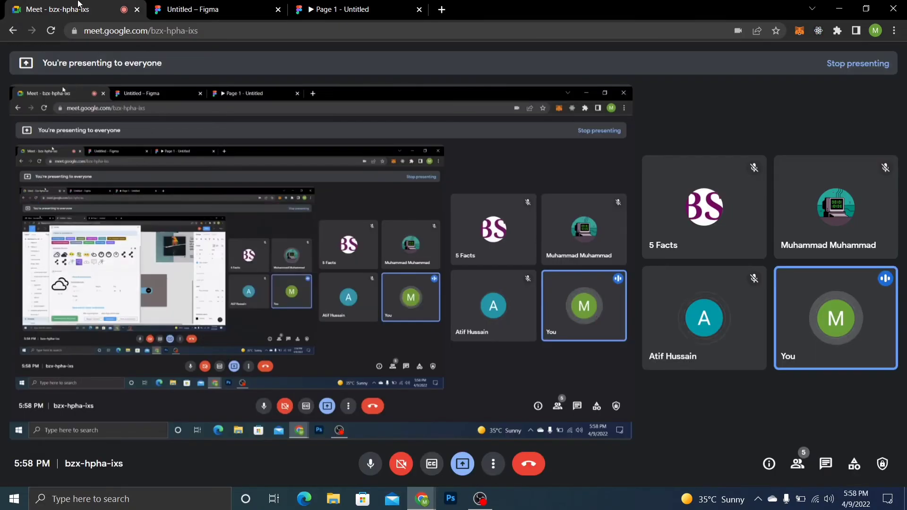
pyautogui.click(158, 6)
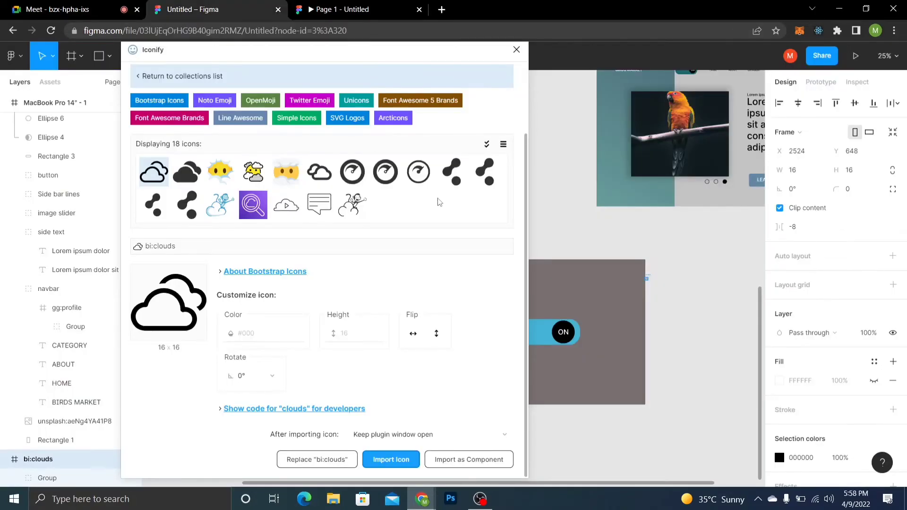
pyautogui.click(516, 50)
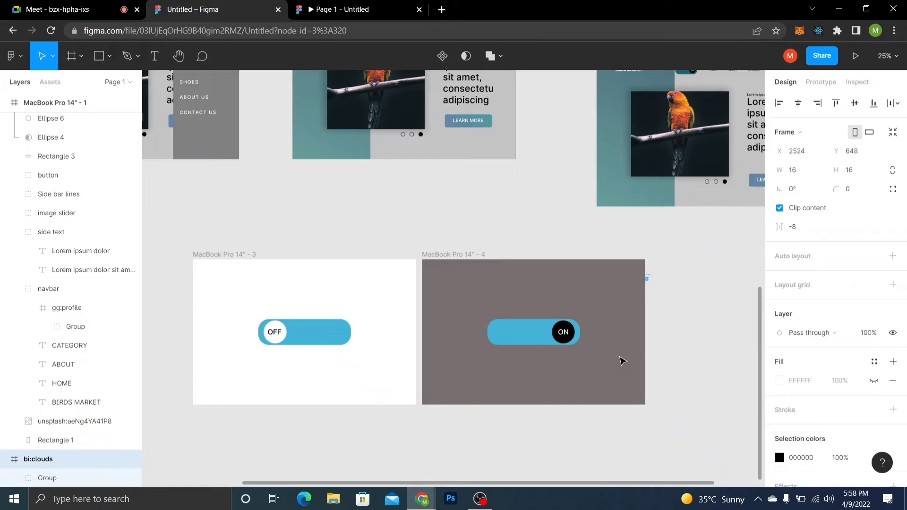
# Place the clouds icon near the upper-right corner of the MacBook Pro 14" - 4 frame and enlarge it to 90 × 90
pyautogui.hotkey('shift', '2')
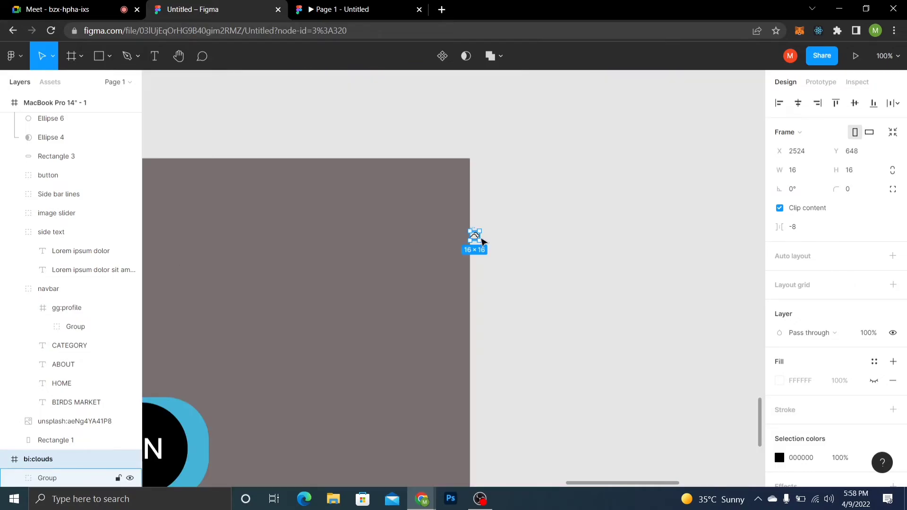
pyautogui.moveTo(483, 241); pyautogui.dragTo(360, 232)
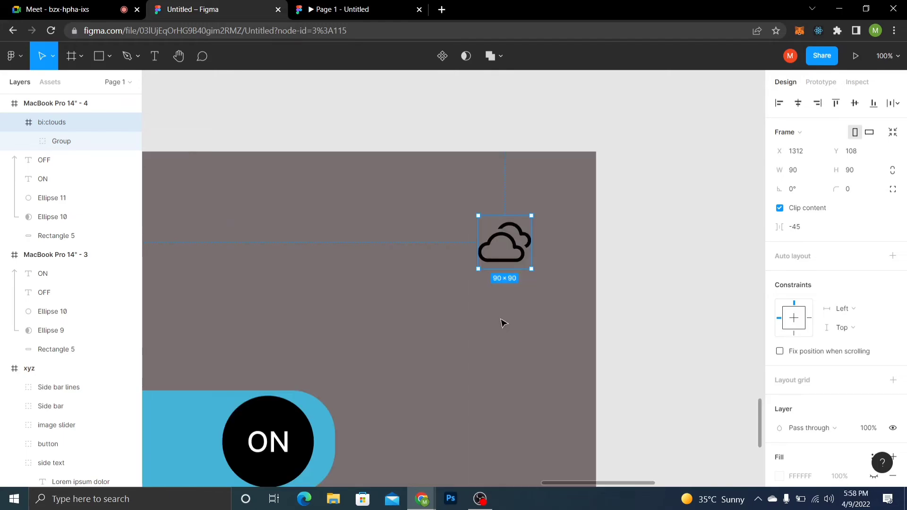
pyautogui.hotkey('ctrl', '-')
pyautogui.hotkey('ctrl', '-')
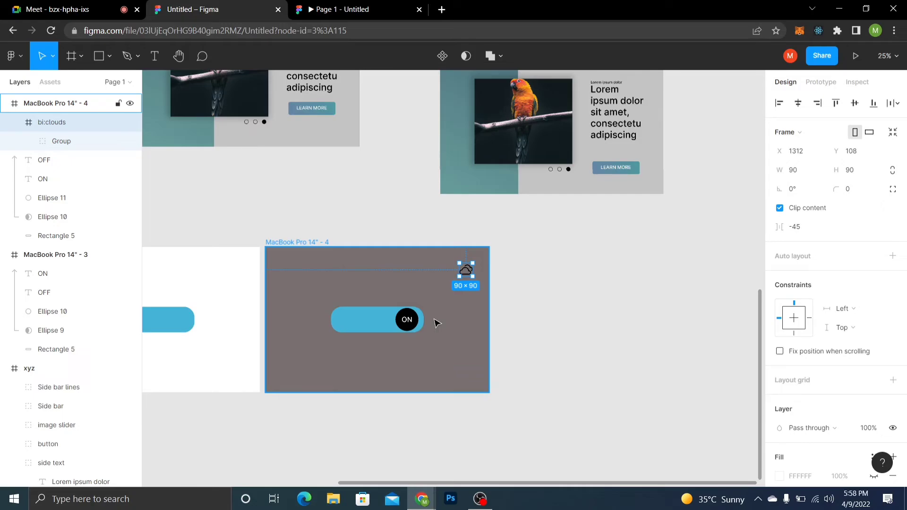
pyautogui.hscroll(-3, 437, 323)
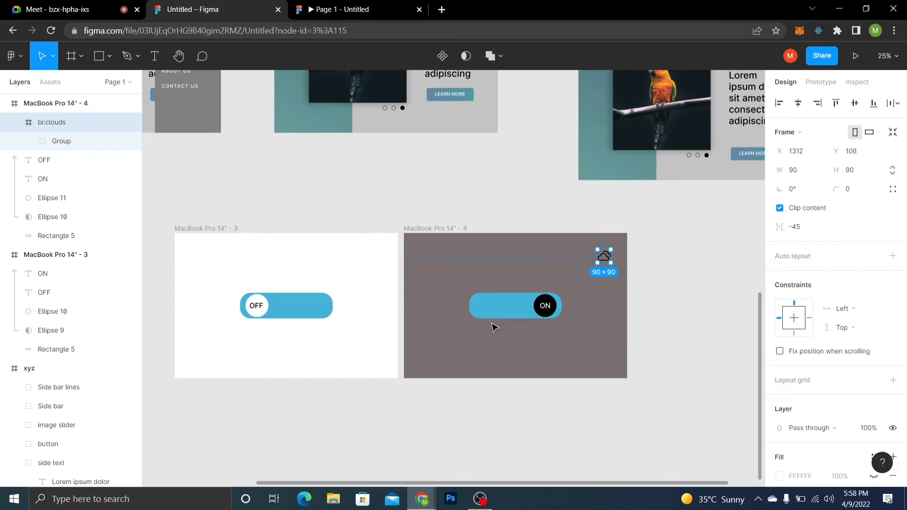
# Move the clouds icon out of its frame onto the empty canvas to the right and enlarge it to 275 × 275
pyautogui.moveTo(604, 256); pyautogui.dragTo(686, 268)
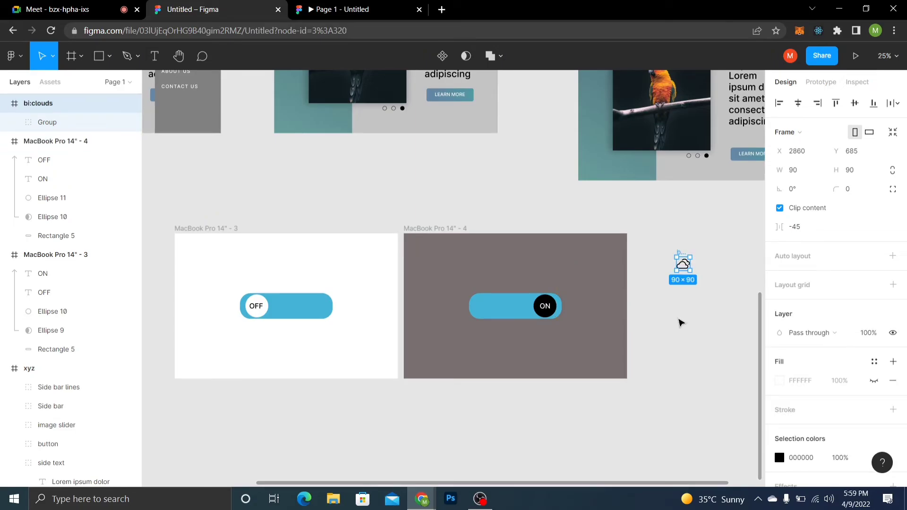
pyautogui.hscroll(4, 600, 298)
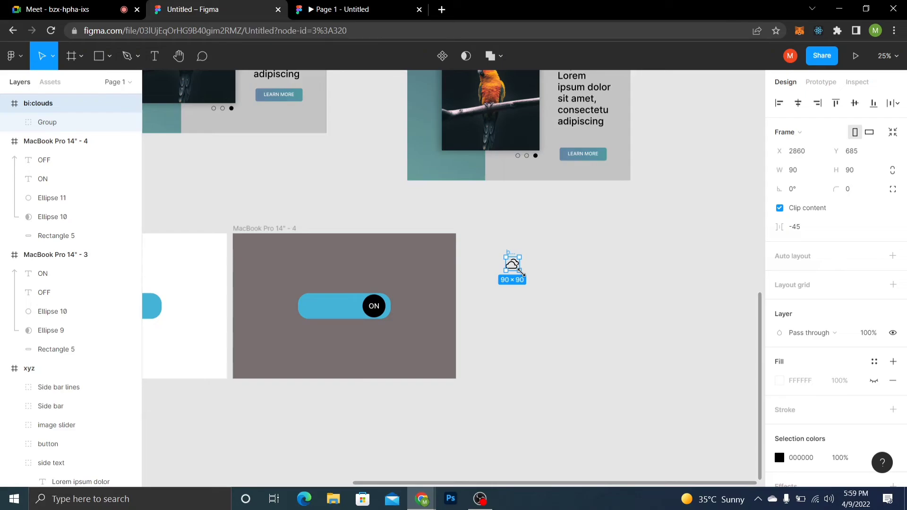
pyautogui.moveTo(520, 272); pyautogui.dragTo(544, 288)
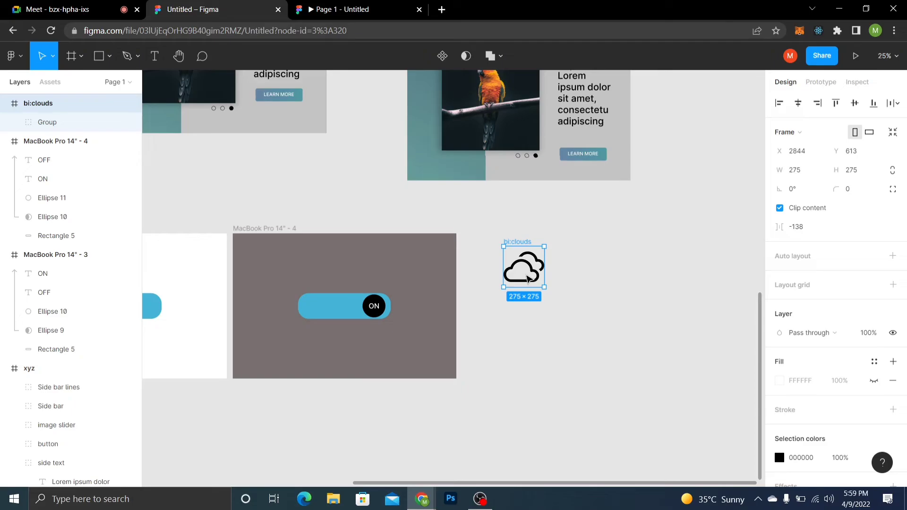
# Turn the clouds icon into a component and add a second variant to it
pyautogui.rightClick(527, 279)
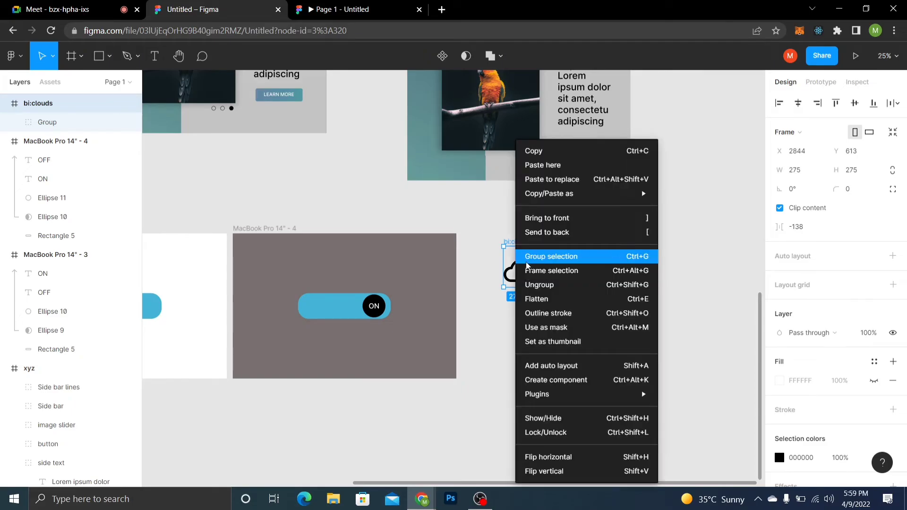
pyautogui.click(566, 384)
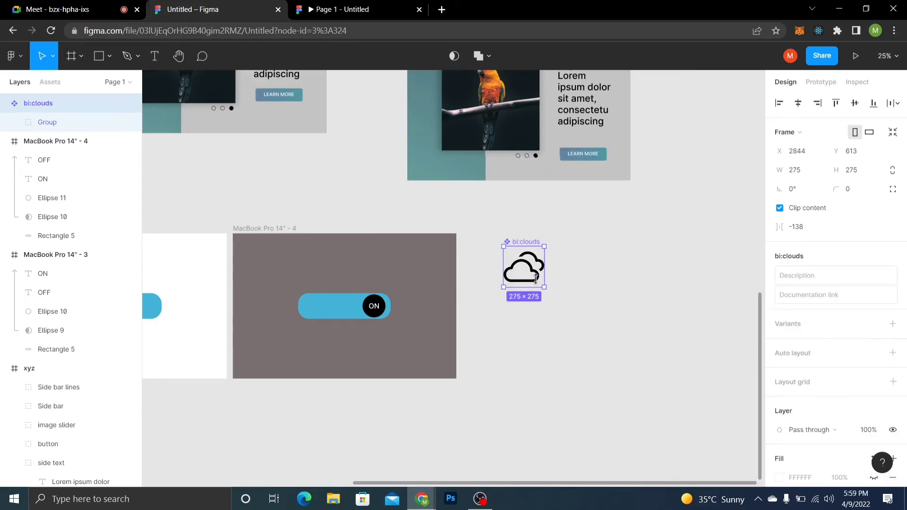
pyautogui.click(893, 323)
pyautogui.click(575, 310)
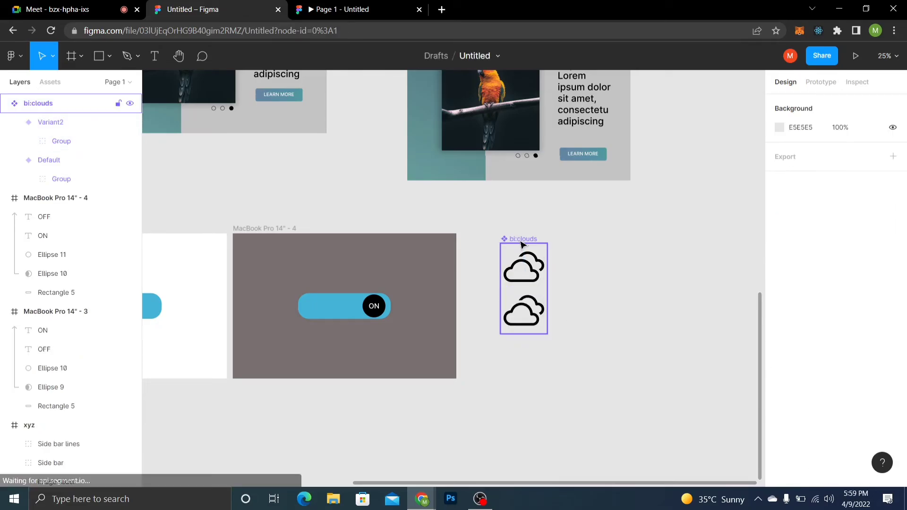
pyautogui.click(539, 326)
pyautogui.moveTo(540, 326); pyautogui.dragTo(633, 397)
pyautogui.hotkey('ctrl', 'z')
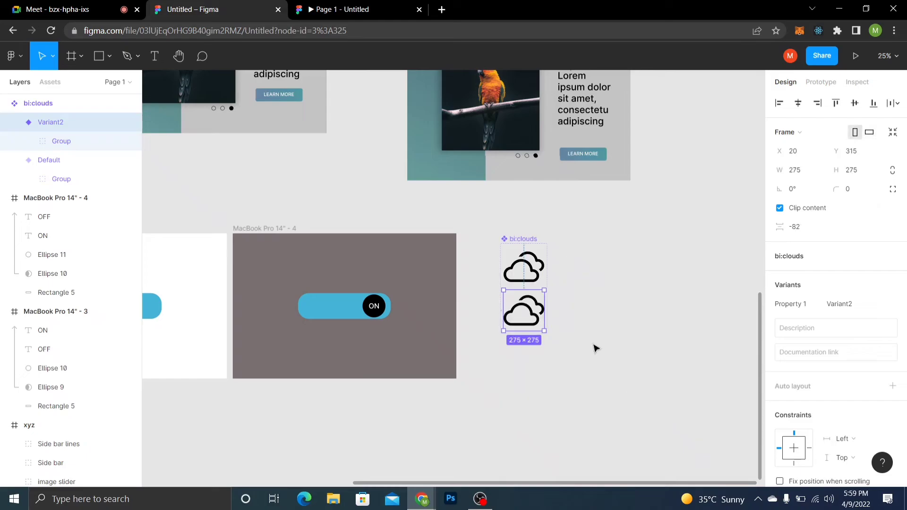
pyautogui.click(516, 240)
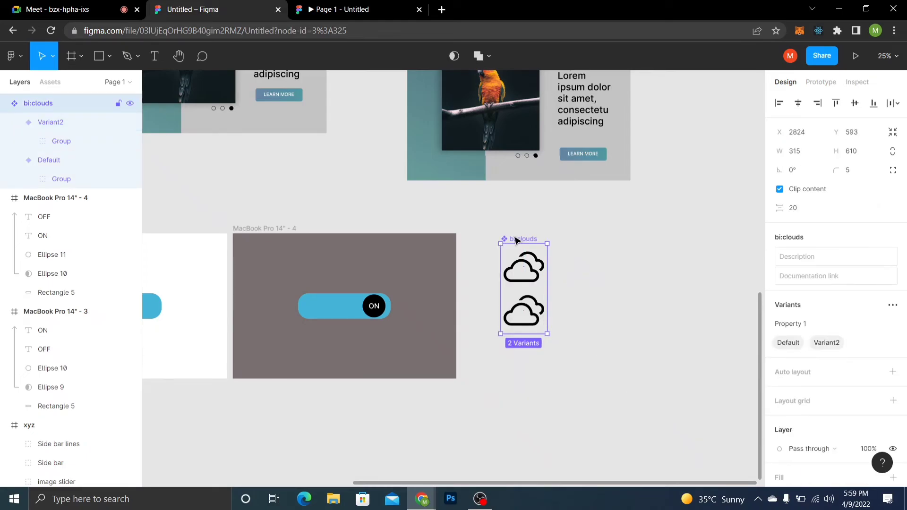
pyautogui.click(648, 320)
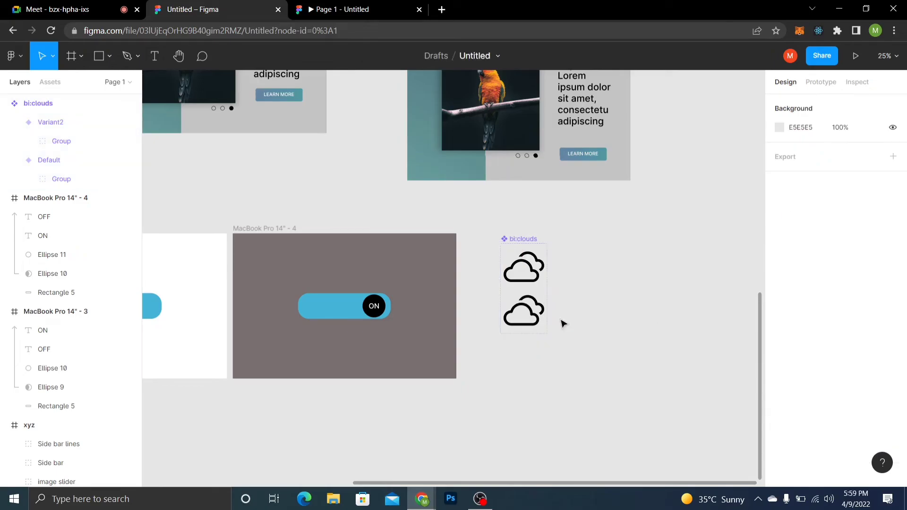
pyautogui.click(505, 240)
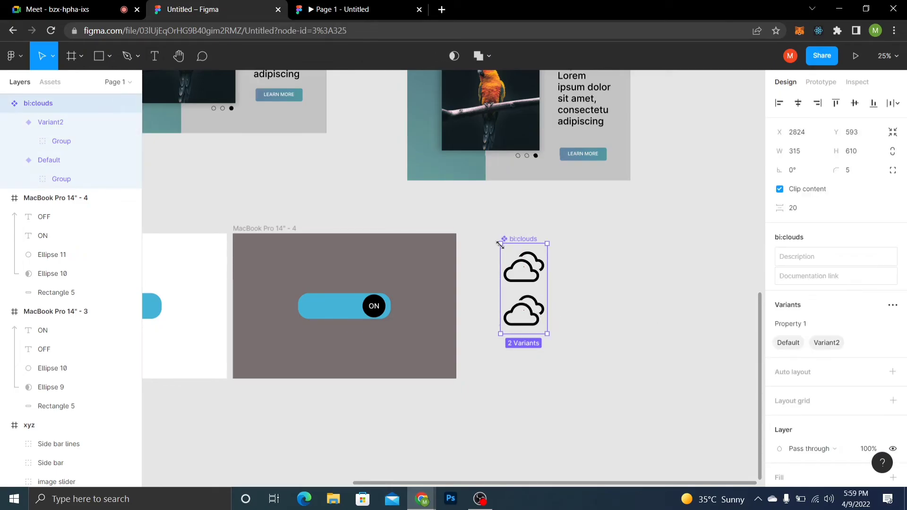
pyautogui.click(517, 321)
pyautogui.moveTo(545, 290); pyautogui.dragTo(614, 280)
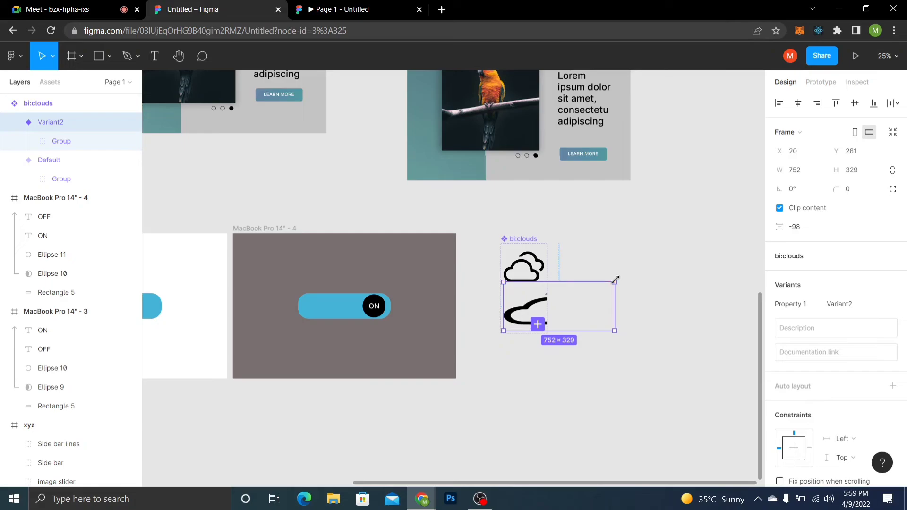
pyautogui.click(520, 238)
pyautogui.hotkey('ctrl', 'z')
pyautogui.hotkey('ctrl', 'z')
pyautogui.press('Escape')
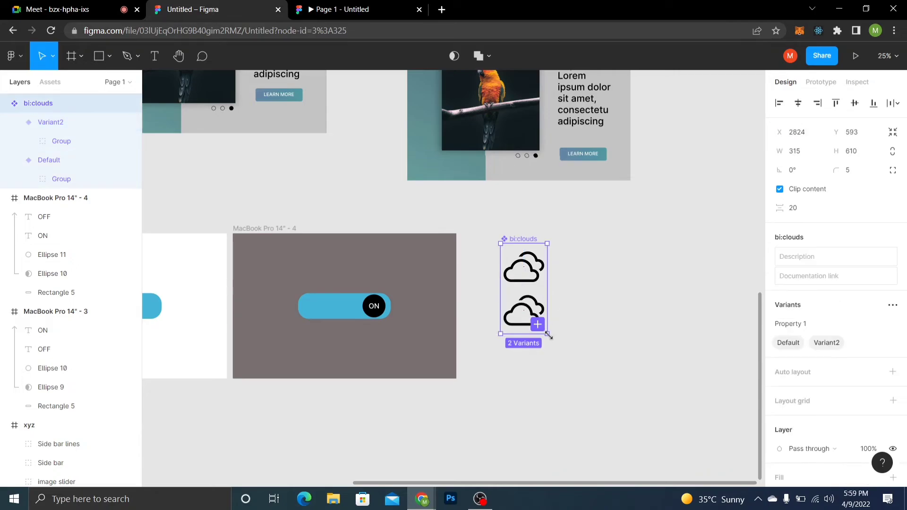
# Enlarge the bi:clouds component set to about 1012 × 1279 and place its second variant lower, rotated about 38.49°
pyautogui.moveTo(544, 331); pyautogui.dragTo(651, 433)
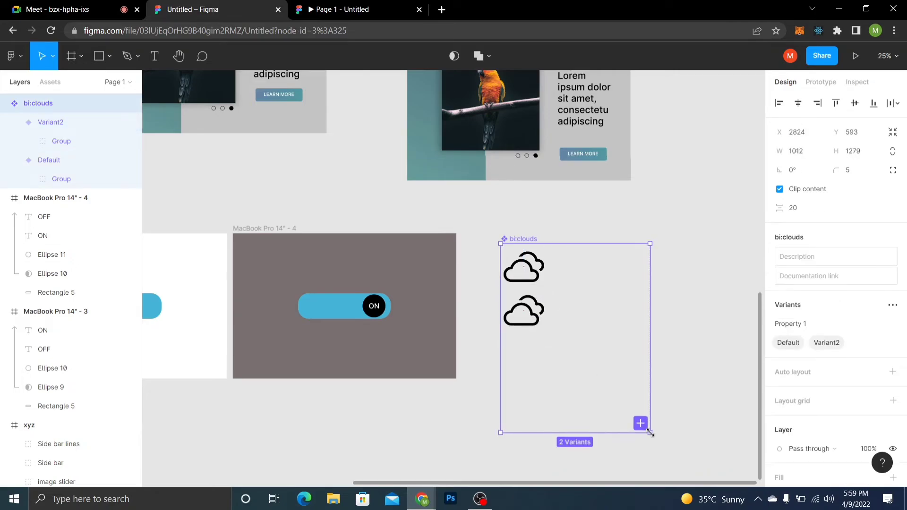
pyautogui.moveTo(529, 323); pyautogui.dragTo(530, 359)
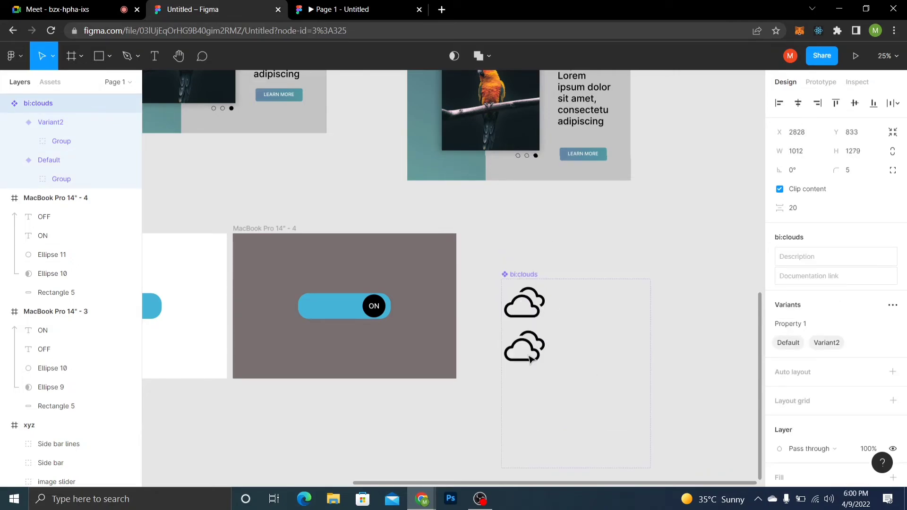
pyautogui.hotkey('ctrl', 'z')
pyautogui.click(532, 321)
pyautogui.moveTo(533, 322); pyautogui.dragTo(582, 348)
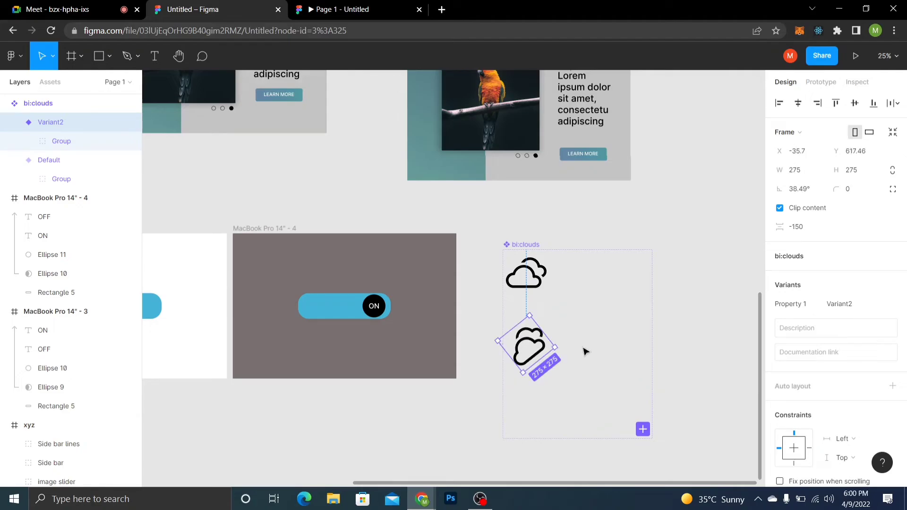
# Add prototype connections from the Default cloud variant to Variant2 and from Variant2 back to Default
pyautogui.press('Tab')
pyautogui.click(821, 81)
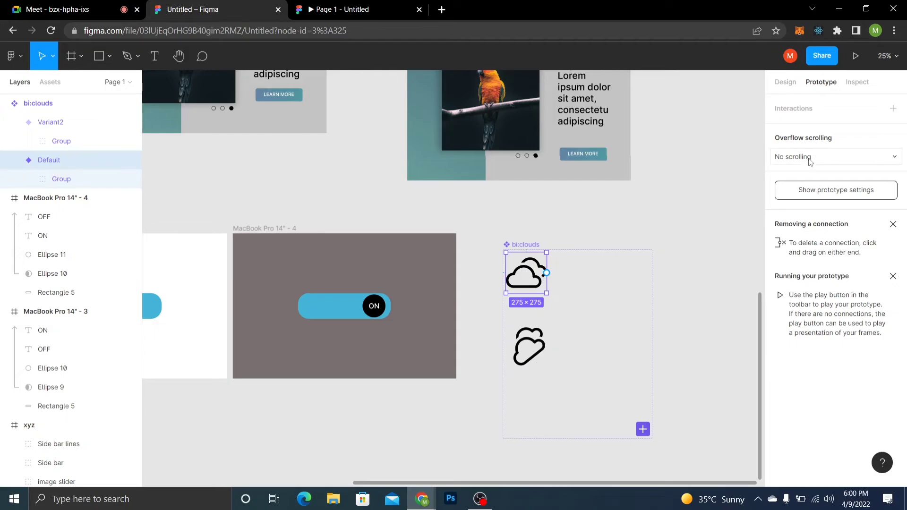
pyautogui.moveTo(546, 273); pyautogui.dragTo(526, 344)
pyautogui.click(763, 130)
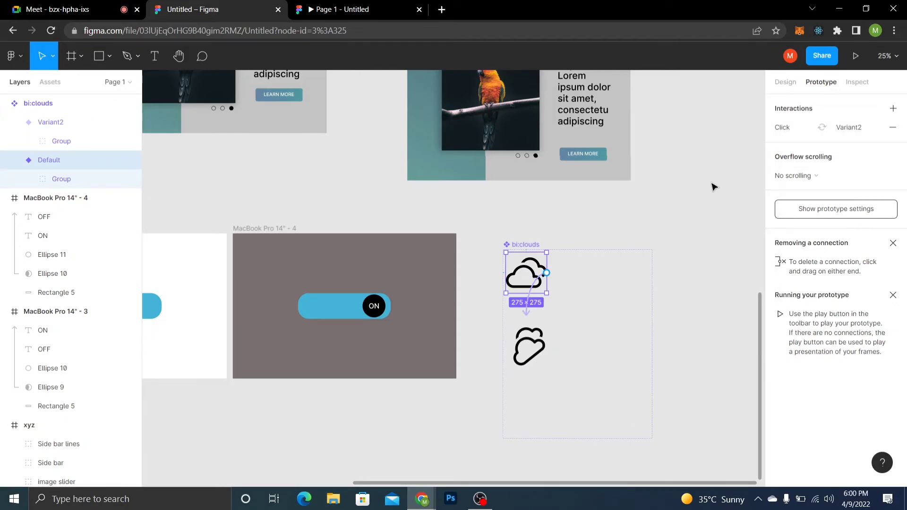
pyautogui.click(525, 347)
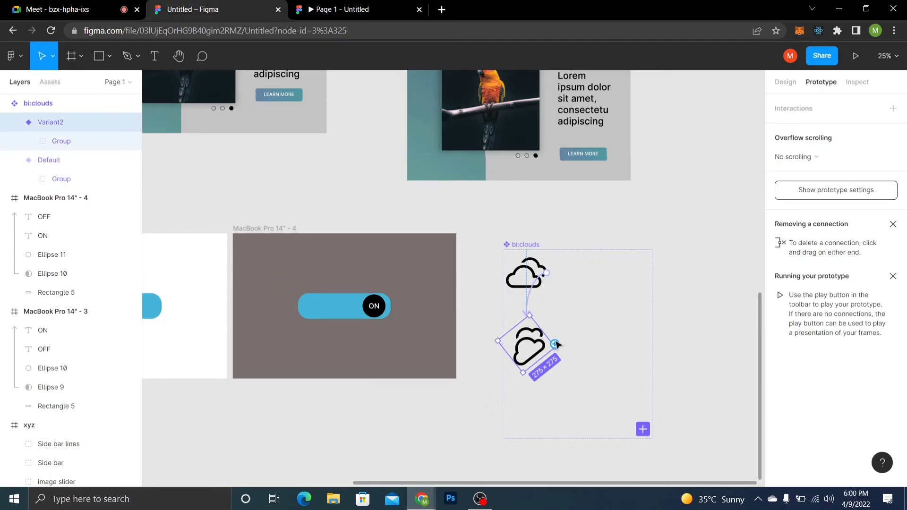
pyautogui.click(571, 316)
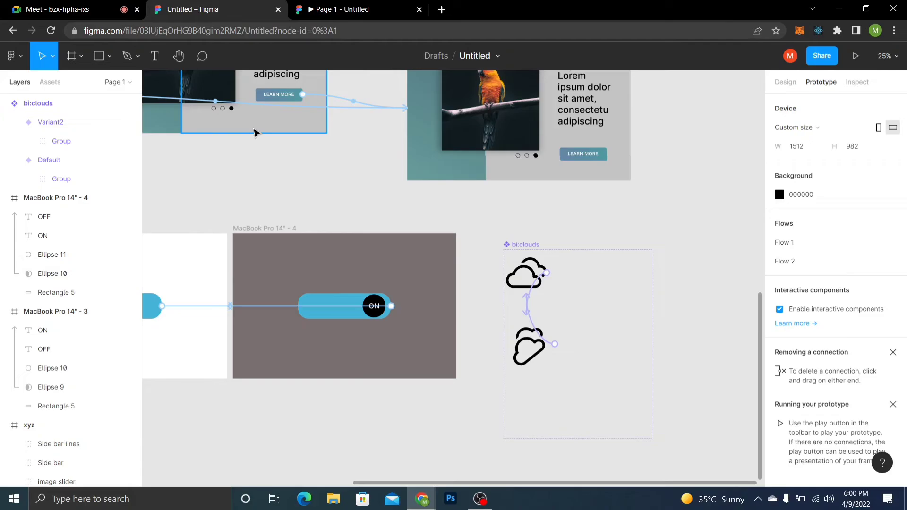
# Change the trigger of the Default-to-Variant2 interaction to After delay with a 300 ms delay
pyautogui.click(527, 297)
pyautogui.click(662, 156)
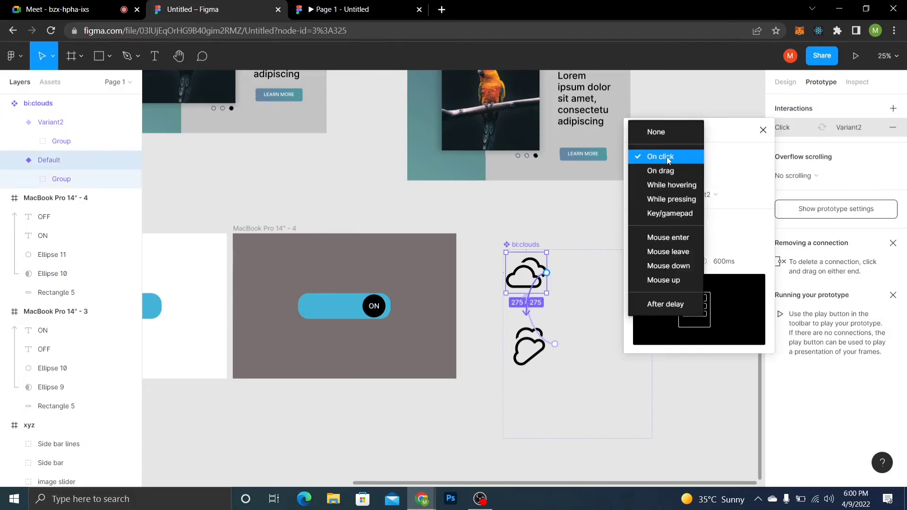
pyautogui.click(676, 303)
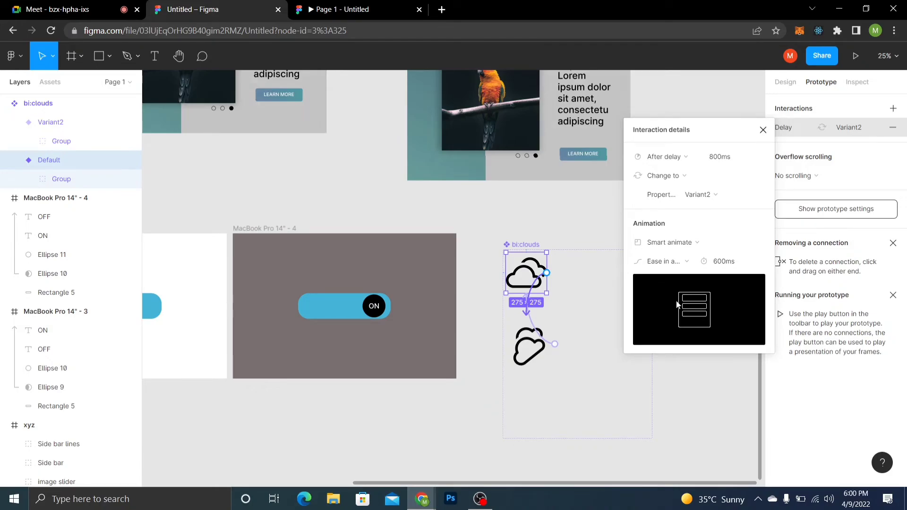
pyautogui.click(714, 158)
pyautogui.press('BackSpace')
pyautogui.write('3')
pyautogui.press('Return')
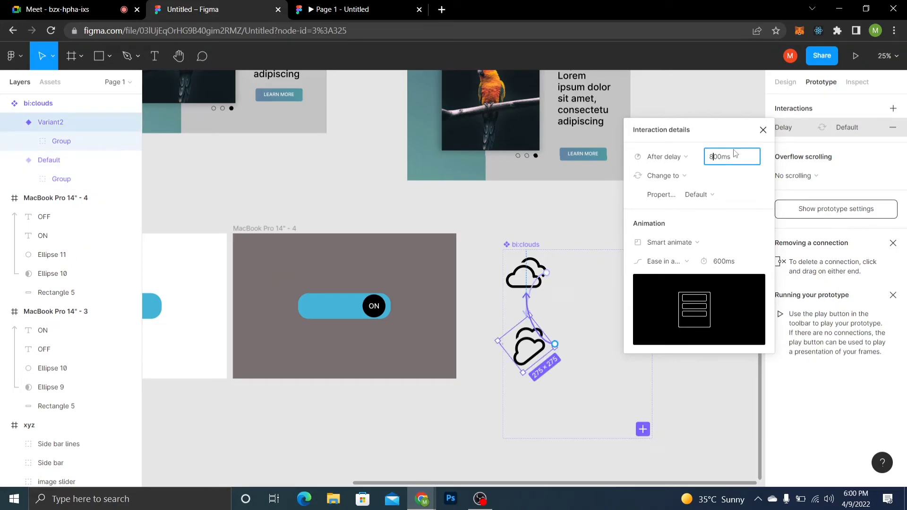
# Set the After delay time of the Variant2-to-Default interaction to 400 ms
pyautogui.press('BackSpace')
pyautogui.write('4')
pyautogui.press('Return')
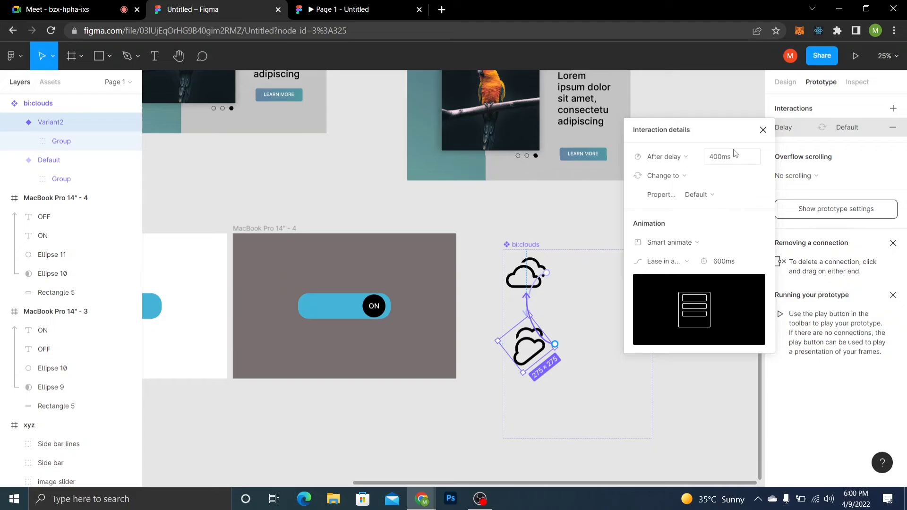
pyautogui.press('Escape')
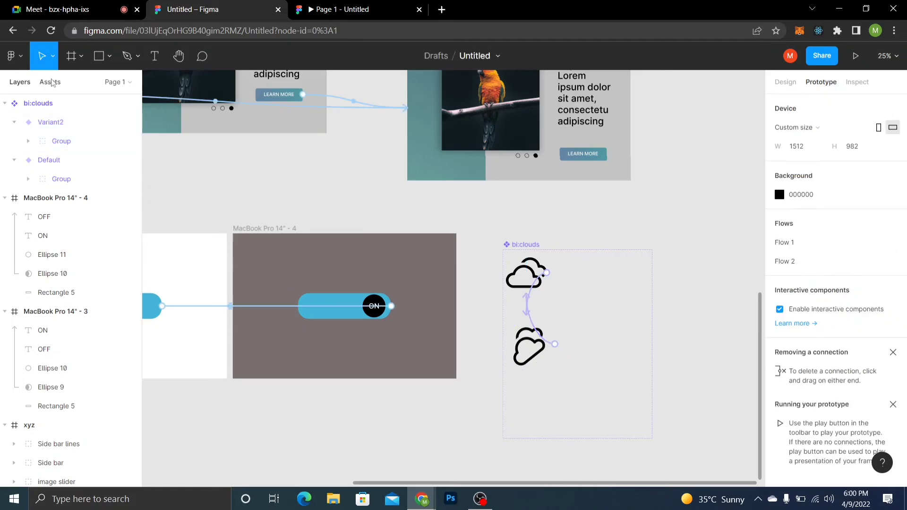
# Place an instance of the clouds component above the OFF toggle in the MacBook Pro 14" - 3 frame
pyautogui.click(50, 82)
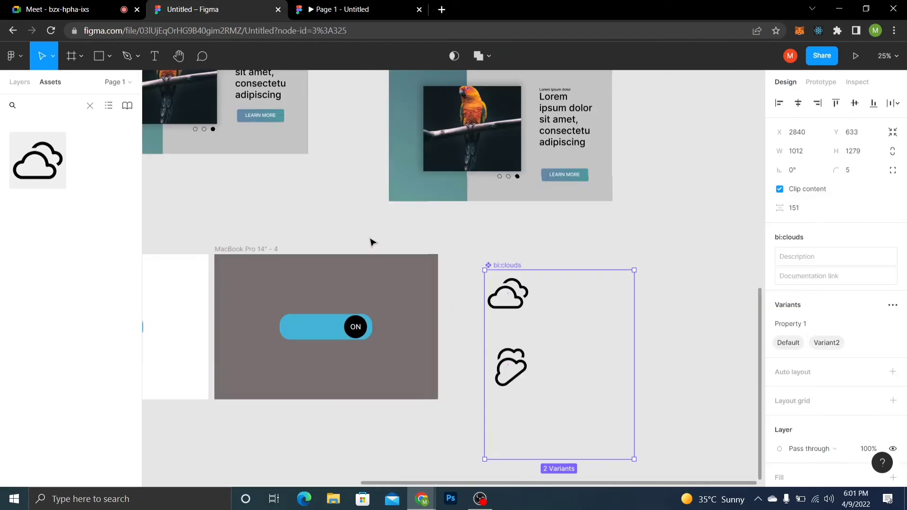
pyautogui.click(370, 222)
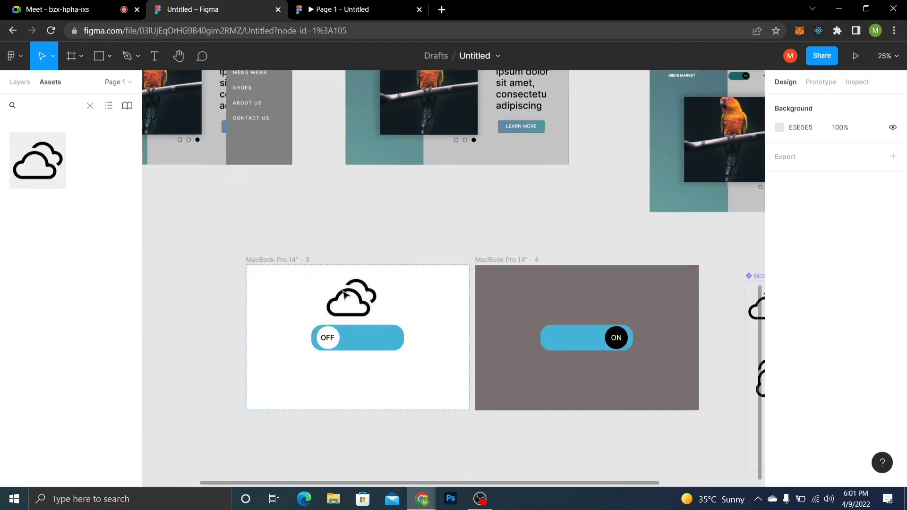
pyautogui.click(348, 297)
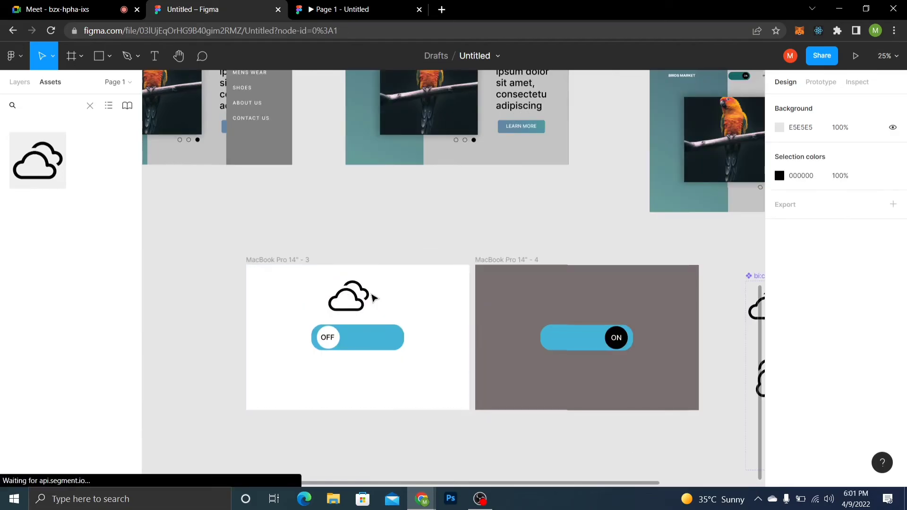
# Preview the MacBook Pro 14" - 3 frame to check the cloud animation, and return to the design file
pyautogui.click(286, 259)
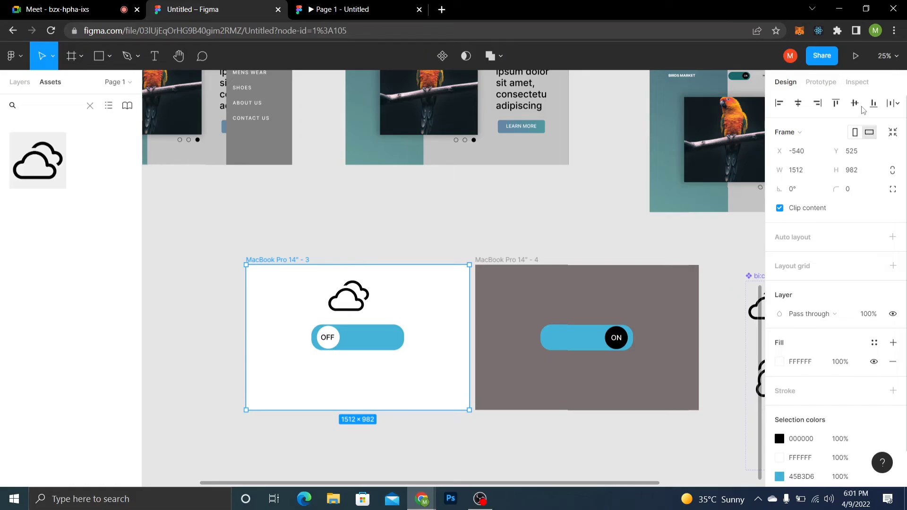
pyautogui.click(855, 56)
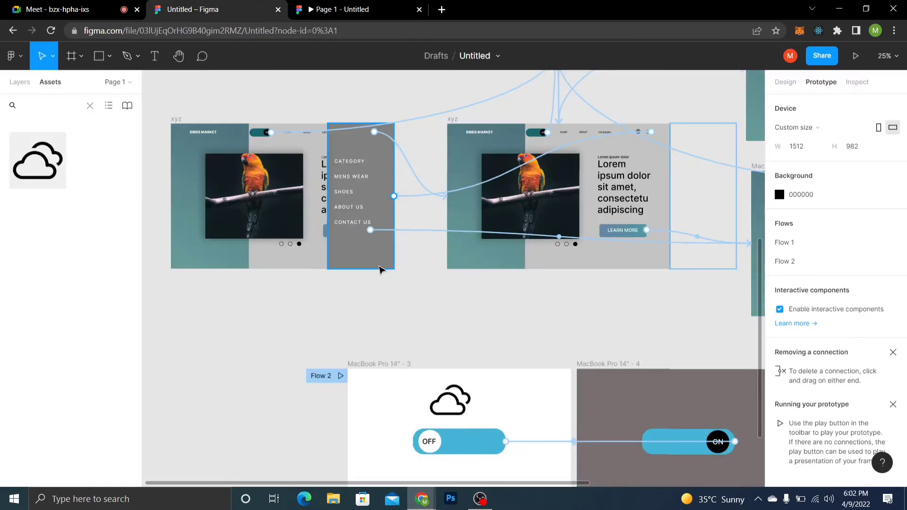
pyautogui.click(315, 4)
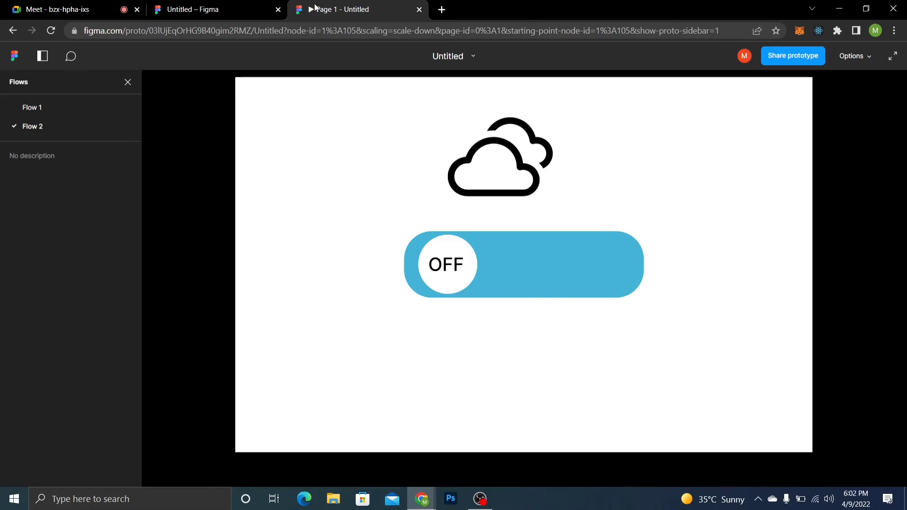
pyautogui.click(253, 9)
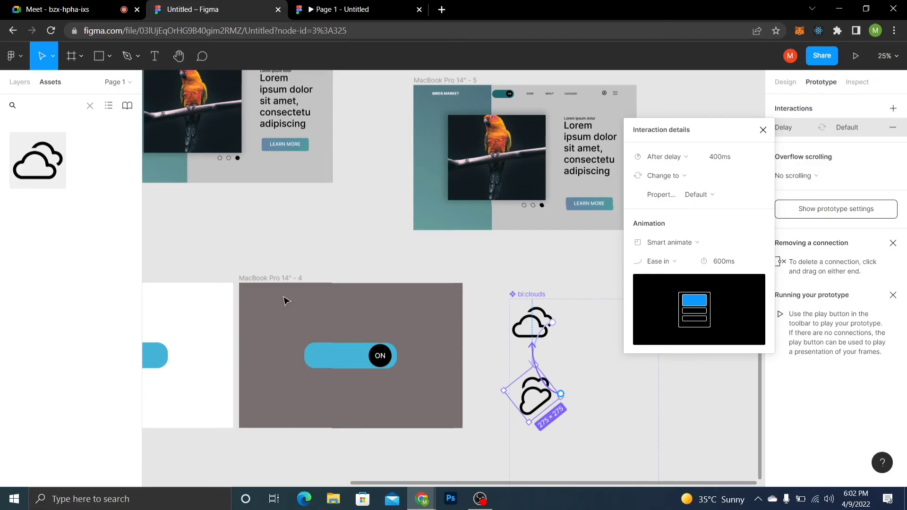
# Review the target variant, transition type, easing and duration of the Default cloud variant's delay interaction
pyautogui.hscroll(-5, 227, 271)
pyautogui.click(227, 270)
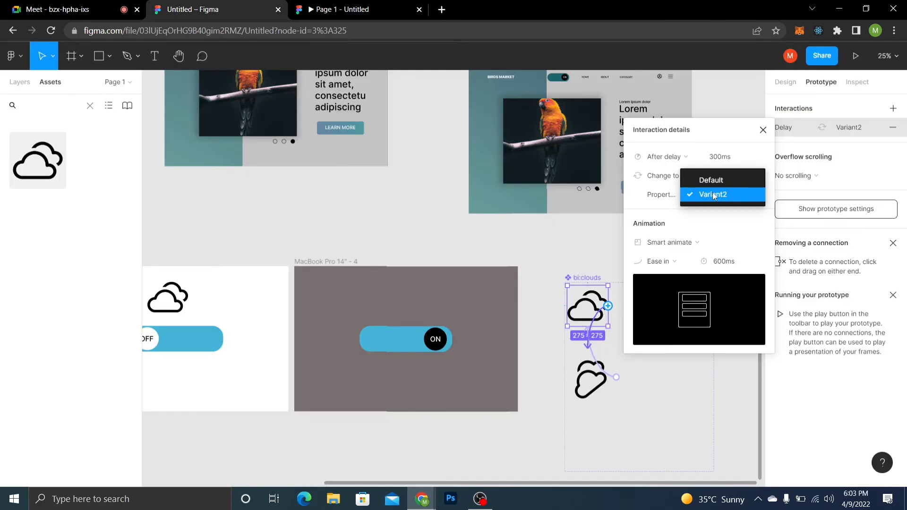
pyautogui.click(714, 195)
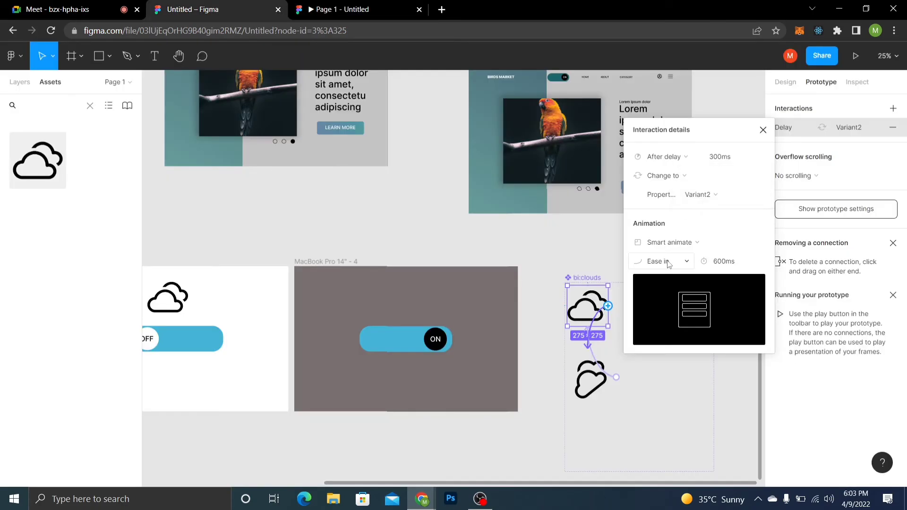
pyautogui.click(676, 242)
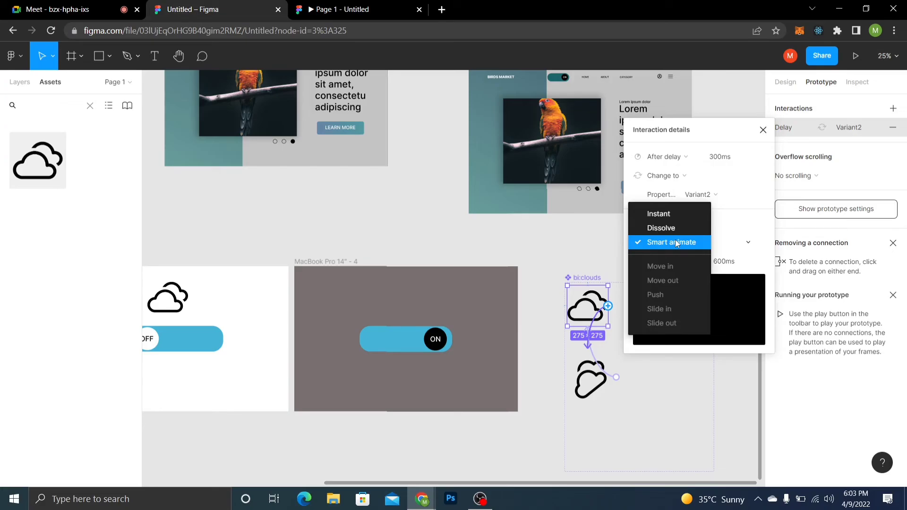
pyautogui.click(677, 243)
pyautogui.click(672, 267)
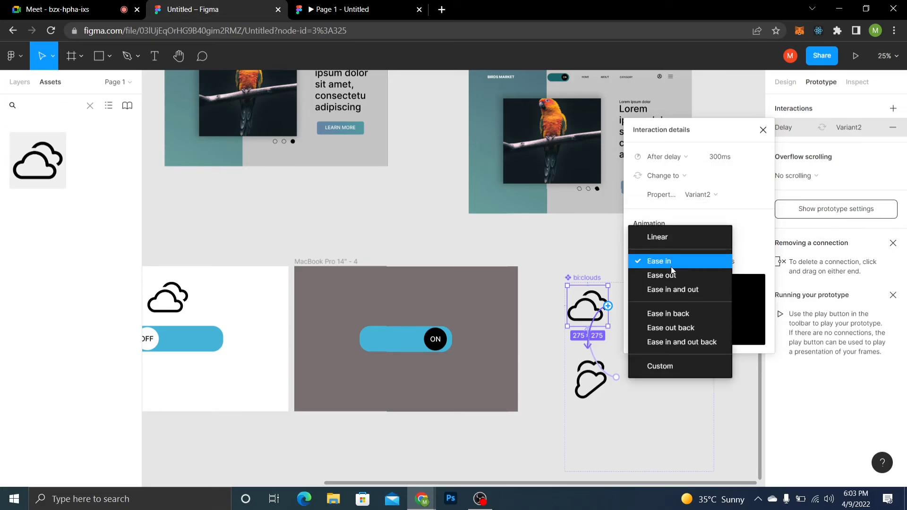
pyautogui.click(673, 273)
pyautogui.click(722, 263)
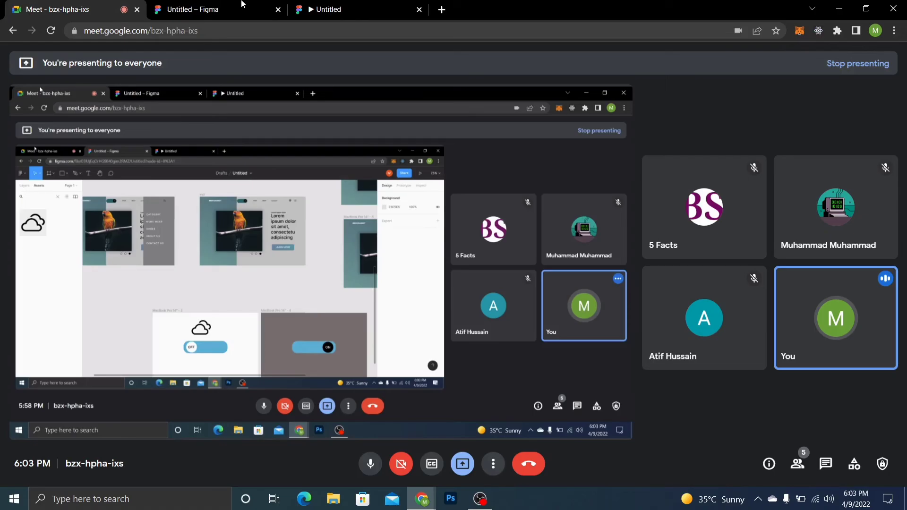
# Check the cloud animation again in the Flow 2 preview and switch back to the design file
pyautogui.click(365, 3)
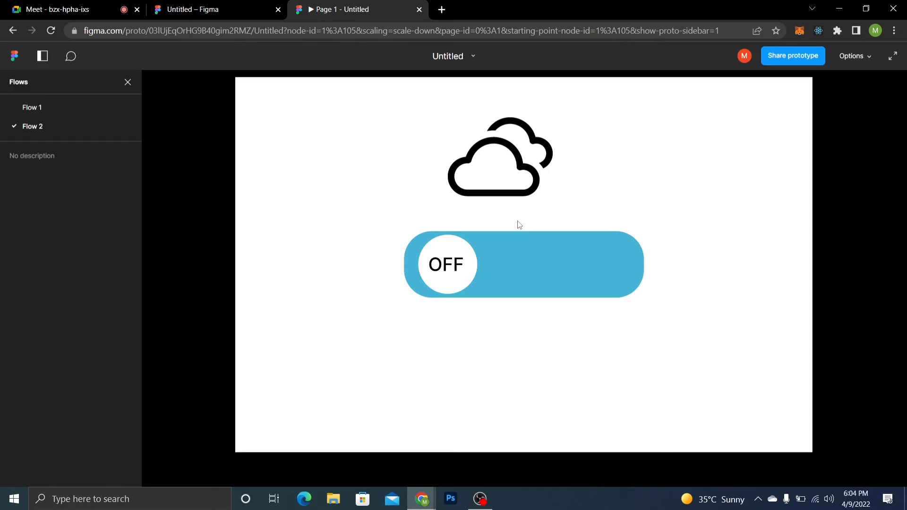
pyautogui.hotkey('ctrl', 'shift', 'Tab')
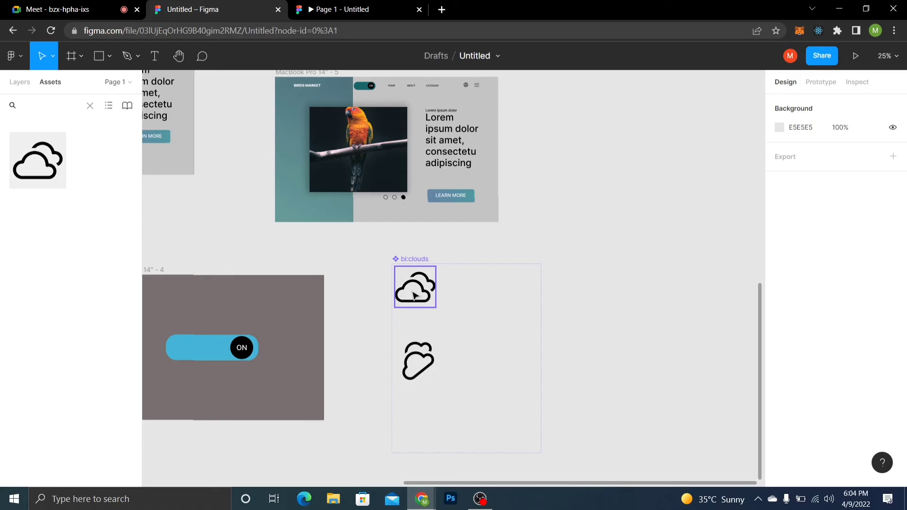
pyautogui.hotkey('ctrl', 'z')
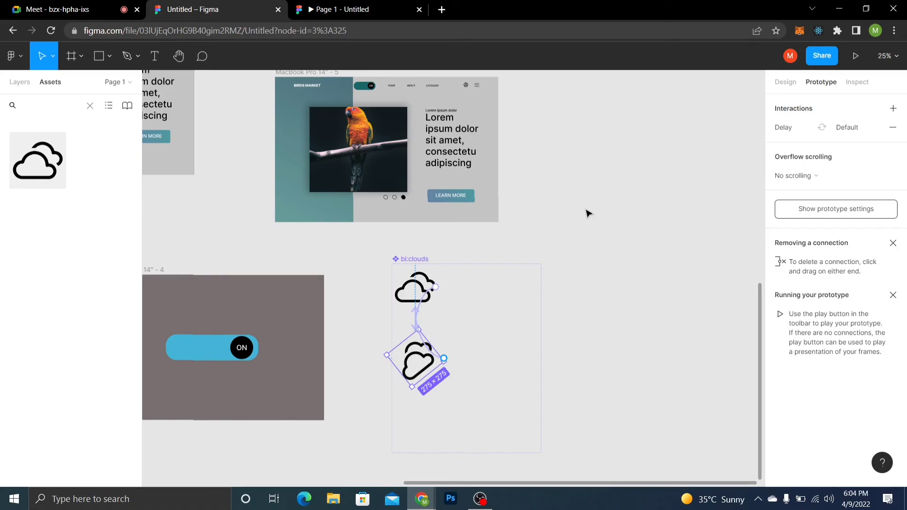
pyautogui.click(640, 230)
pyautogui.hscroll(-7, 571, 244)
pyautogui.scroll(1, 571, 244)
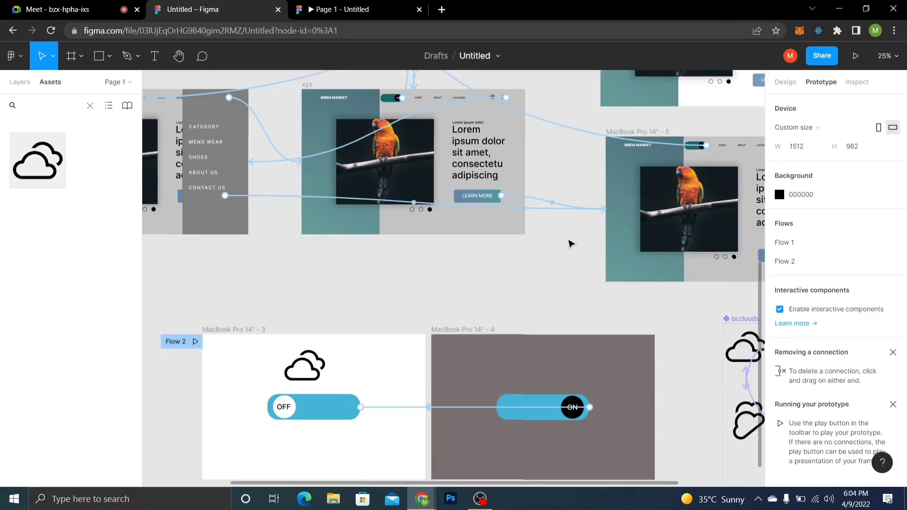
pyautogui.hscroll(7, 571, 244)
pyautogui.scroll(-2, 498, 196)
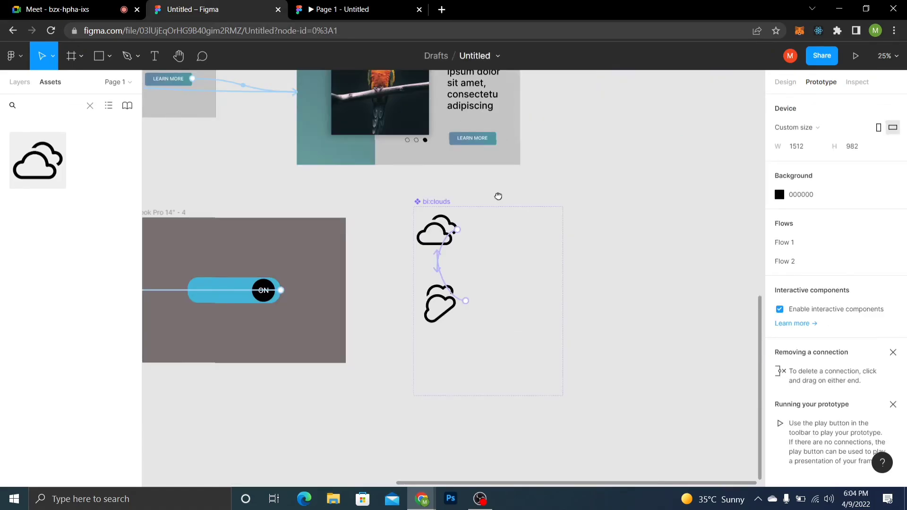
pyautogui.moveTo(498, 196); pyautogui.dragTo(498, 194)
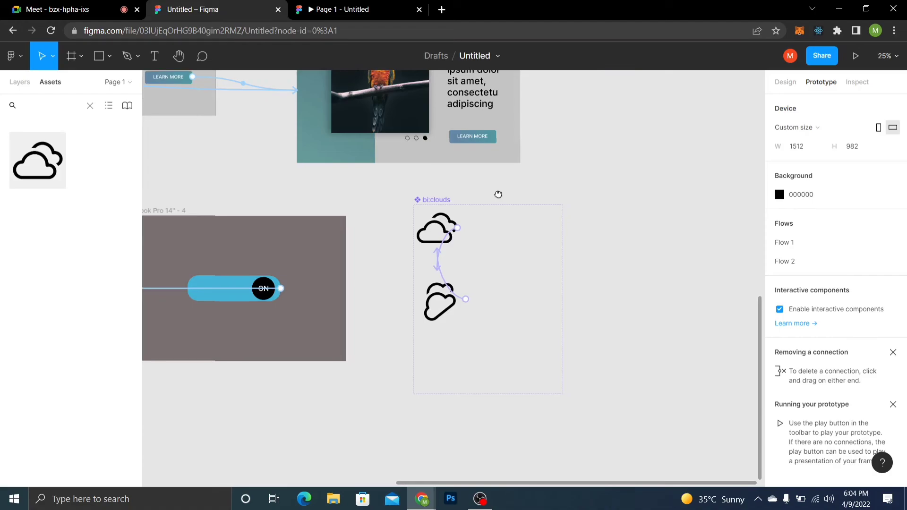
# Check the bi:clouds component set and the cloud on the ON toggle screen in the Flow 2 preview, and return to the design file
pyautogui.moveTo(499, 194); pyautogui.dragTo(462, 226)
pyautogui.click(413, 235)
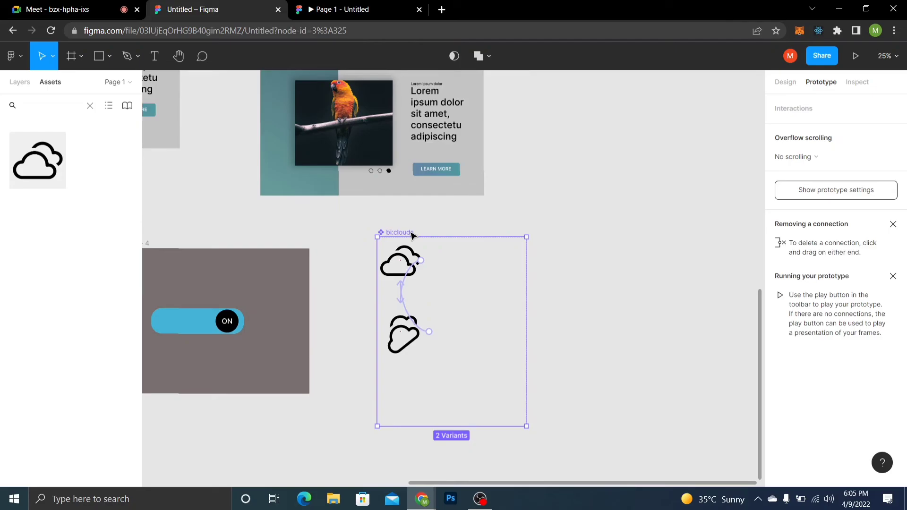
pyautogui.click(504, 259)
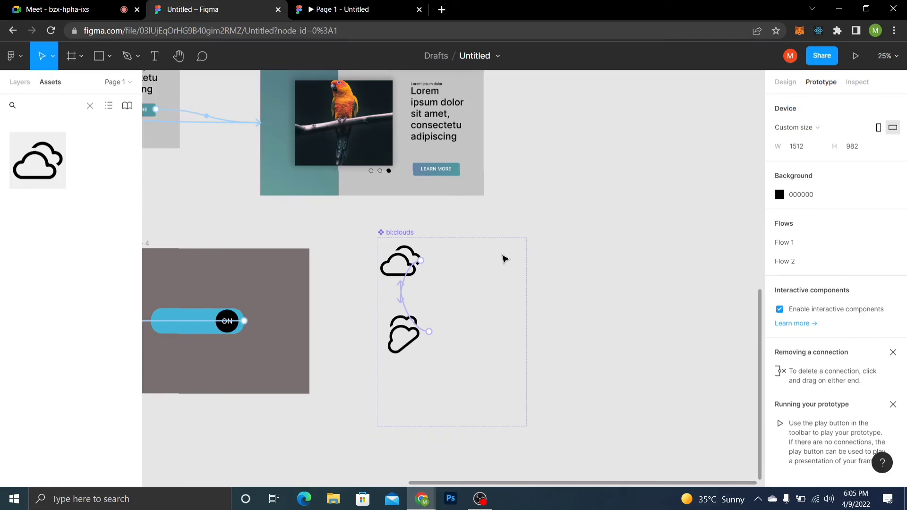
pyautogui.hotkey('ctrl', 'Tab')
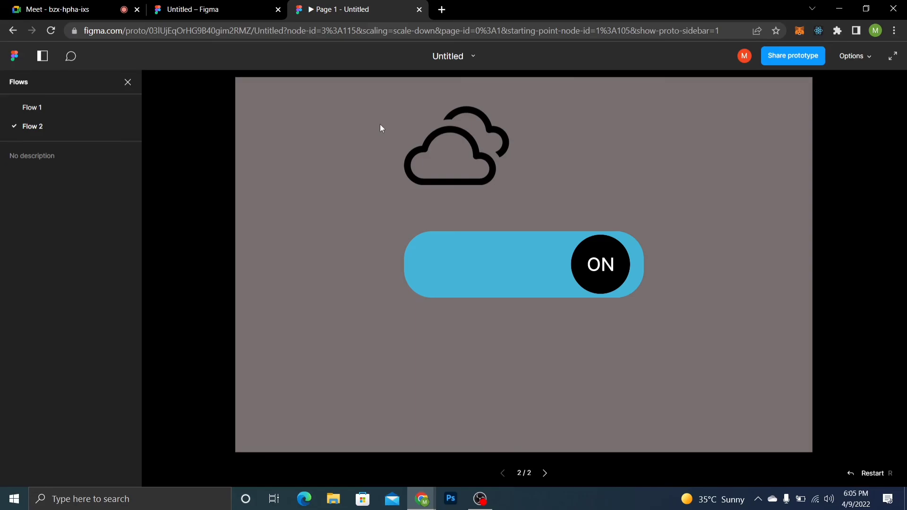
pyautogui.click(193, 9)
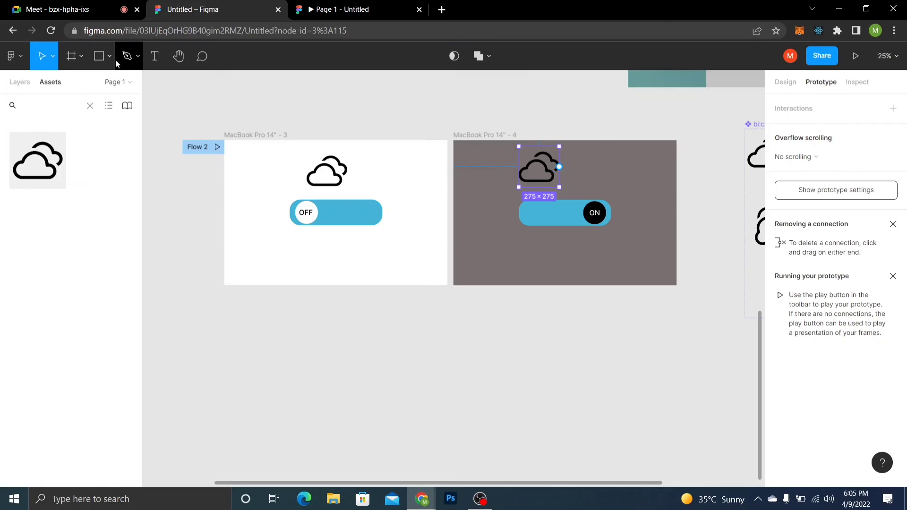
# Preview the clouds instance in the MacBook Pro 14" - 8 frame, and return to the design file
pyautogui.hotkey('ctrl', 't')
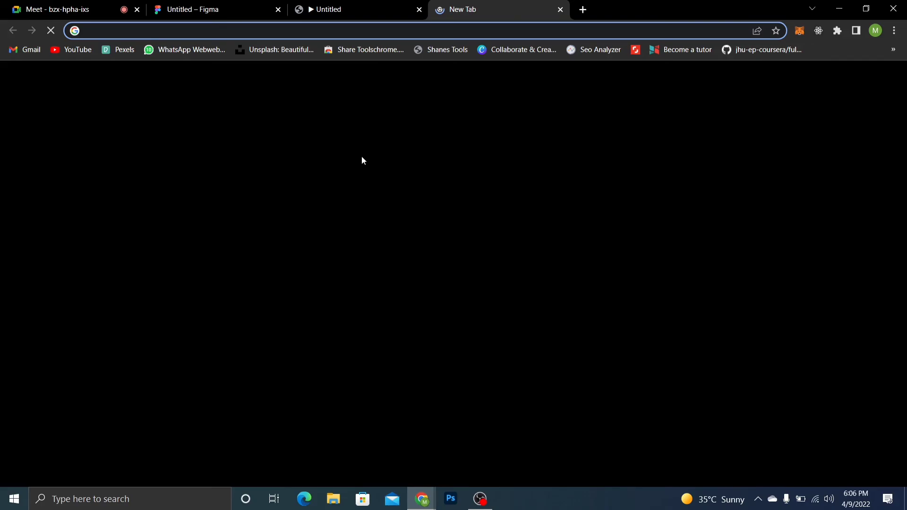
pyautogui.click(364, 4)
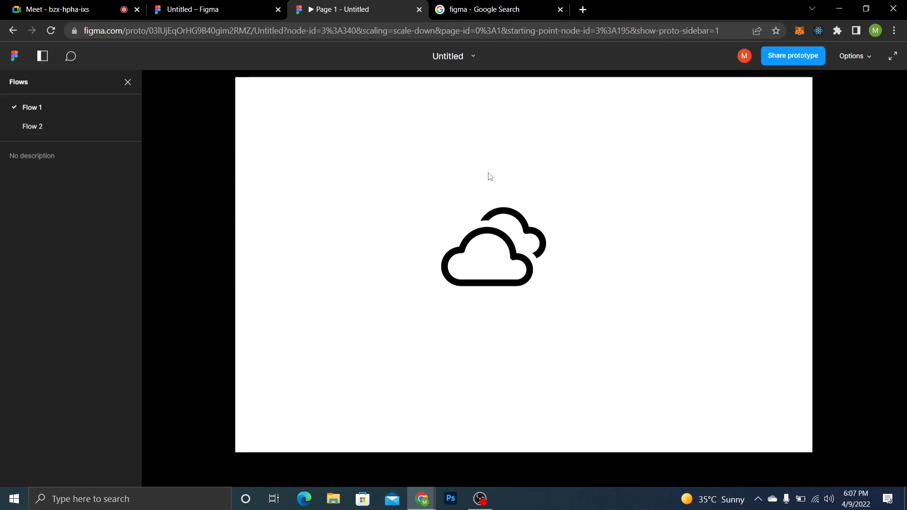
pyautogui.hotkey('ctrl', 'shift', 'Tab')
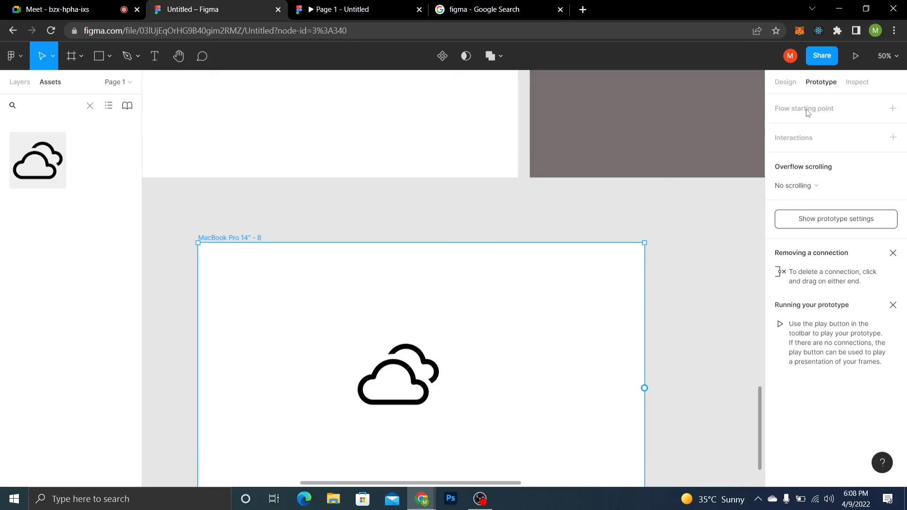
# Check the inspect and design properties of the MacBook Pro 14" - 8 frame, and clear the selection
pyautogui.click(857, 81)
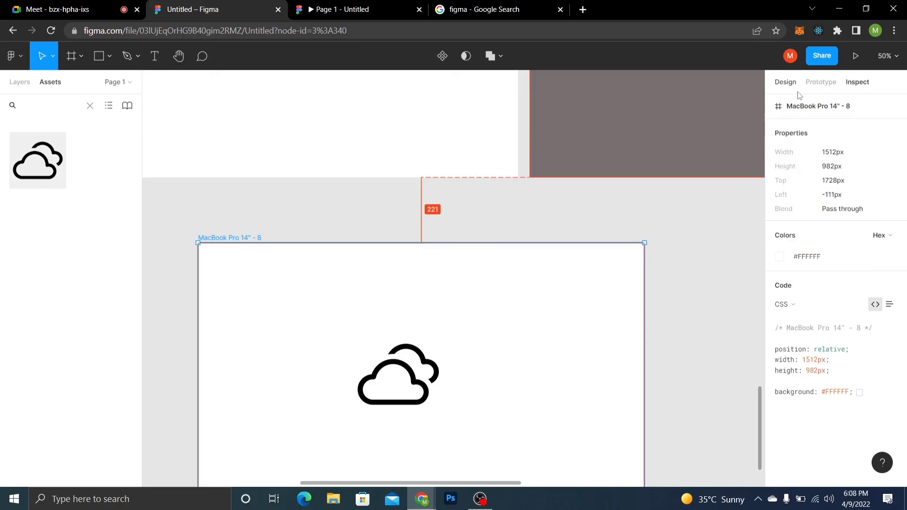
pyautogui.click(786, 82)
pyautogui.click(699, 315)
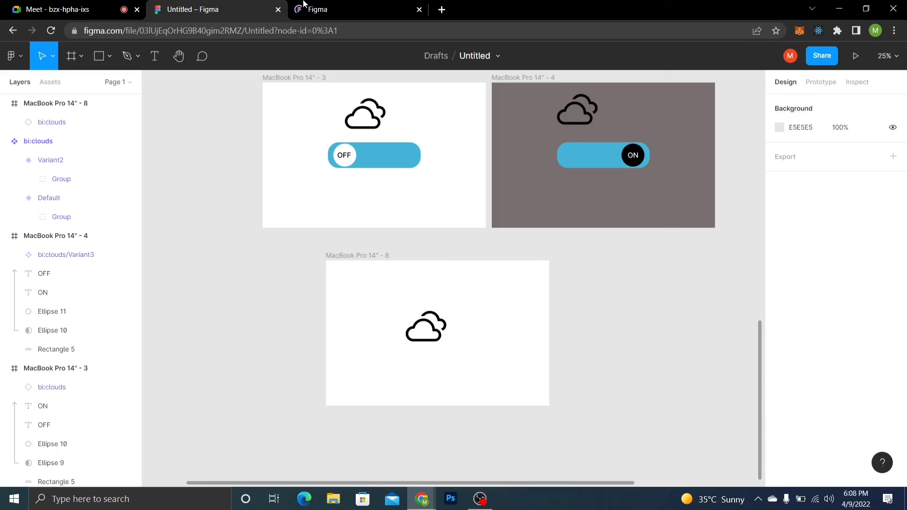
# Find the older Untitled draft with the portrait photos and cloud icons among the recently viewed files and open it
pyautogui.click(304, 5)
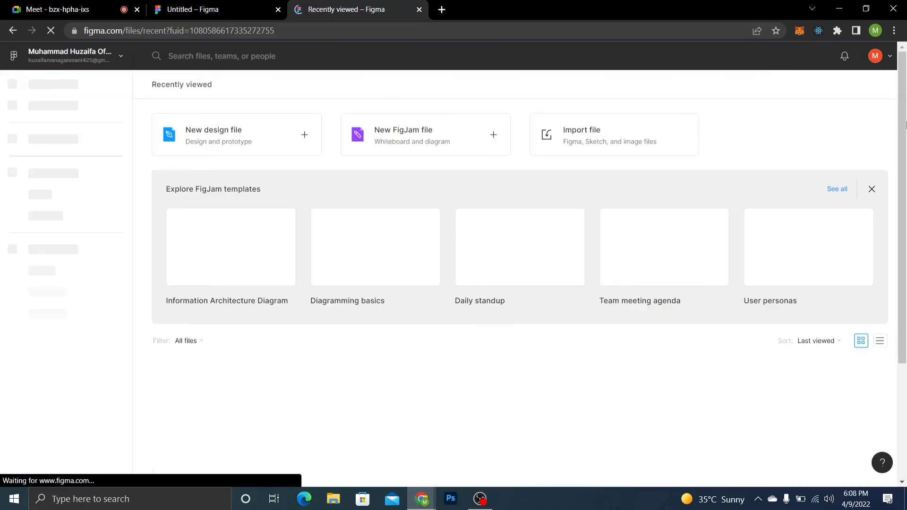
pyautogui.moveTo(906, 125); pyautogui.dragTo(905, 207)
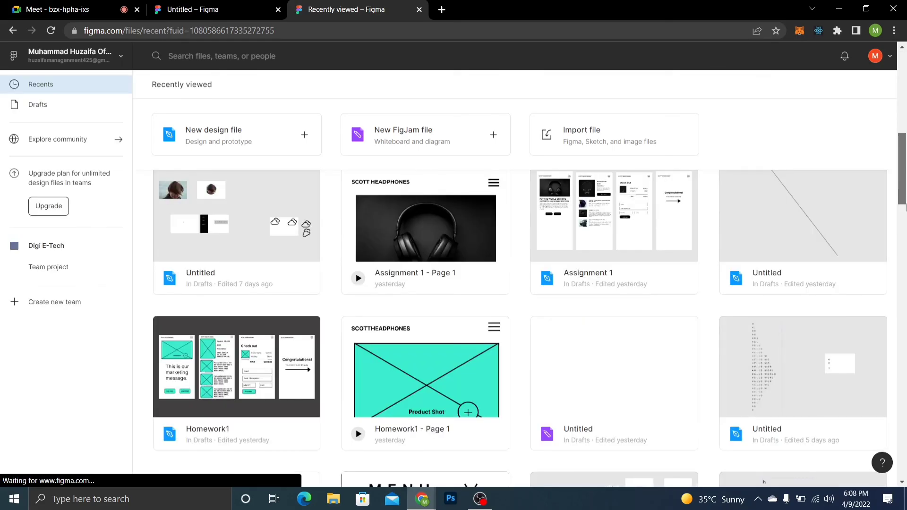
pyautogui.moveTo(905, 206); pyautogui.dragTo(906, 306)
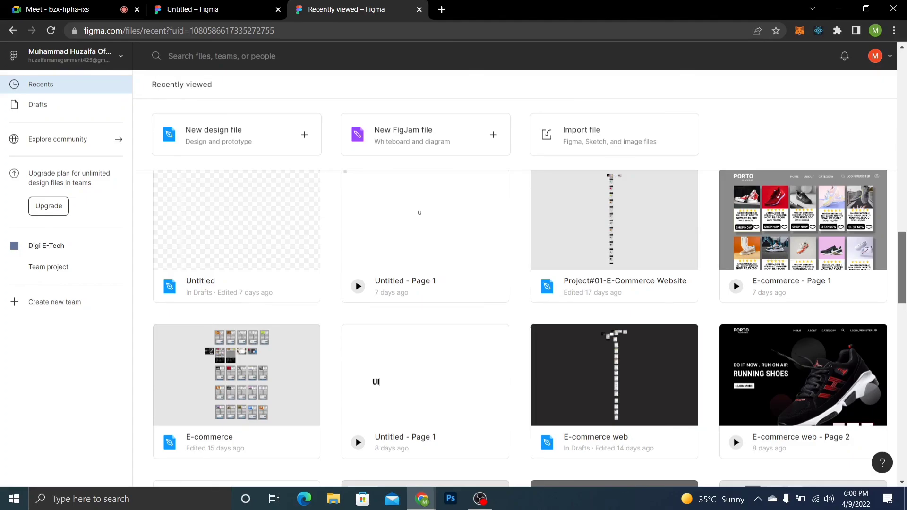
pyautogui.moveTo(905, 307); pyautogui.dragTo(905, 267)
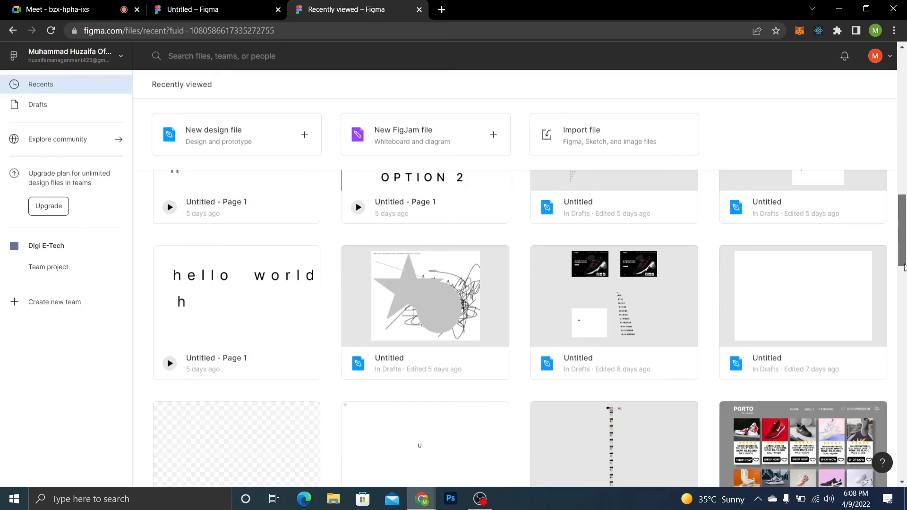
pyautogui.moveTo(905, 267); pyautogui.dragTo(905, 203)
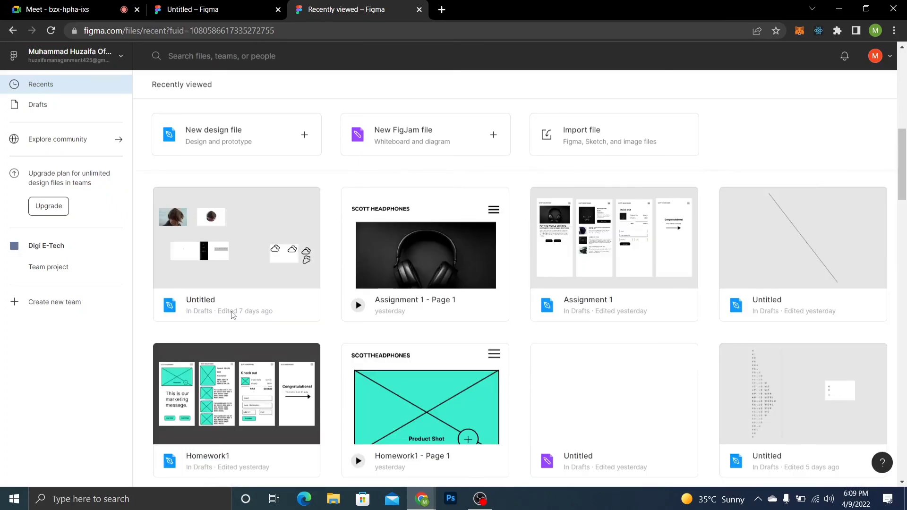
pyautogui.click(261, 261)
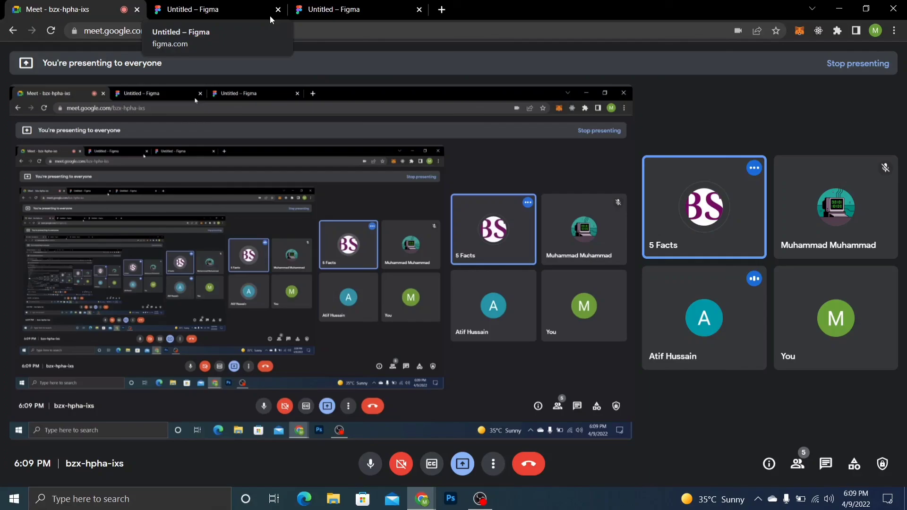
pyautogui.click(270, 15)
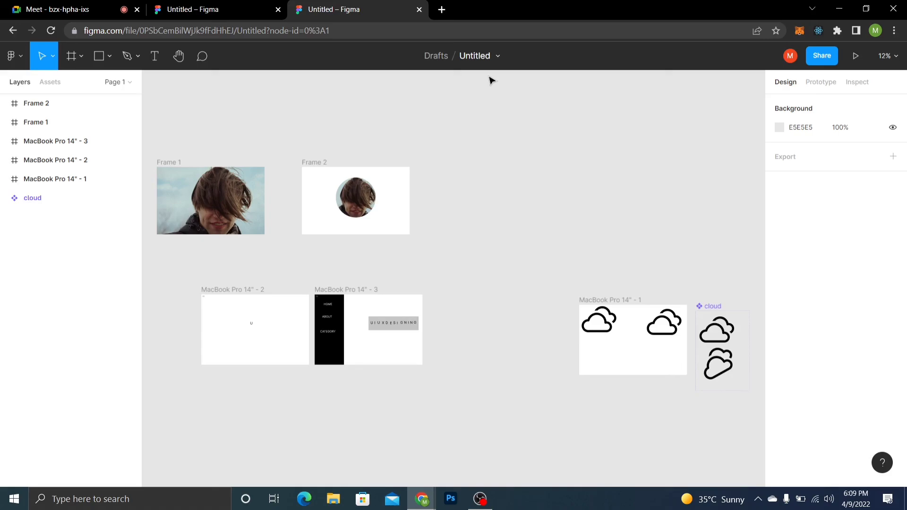
# Preview the sidebar flow of the older draft and its MacBook Pro 14" - 1 frame with the two clouds
pyautogui.hotkey('ctrl', 'alt', 'Return')
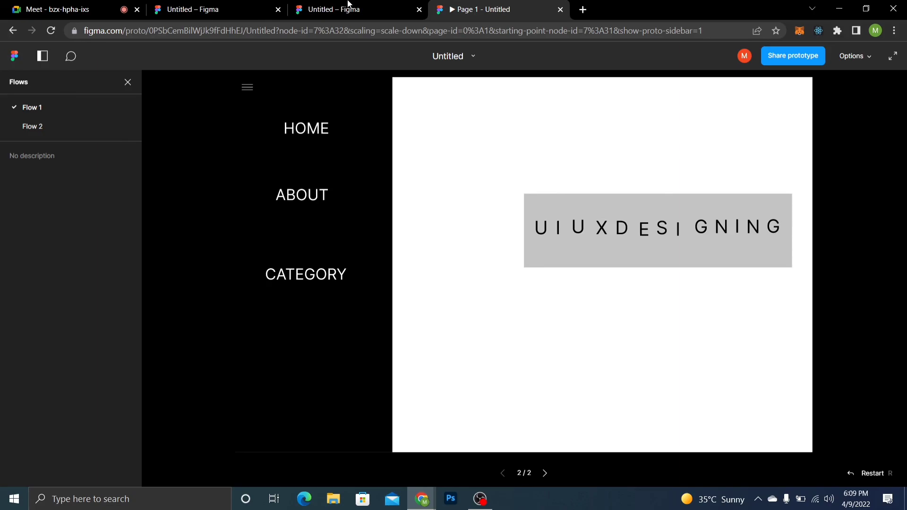
pyautogui.hotkey('ctrl', 'r')
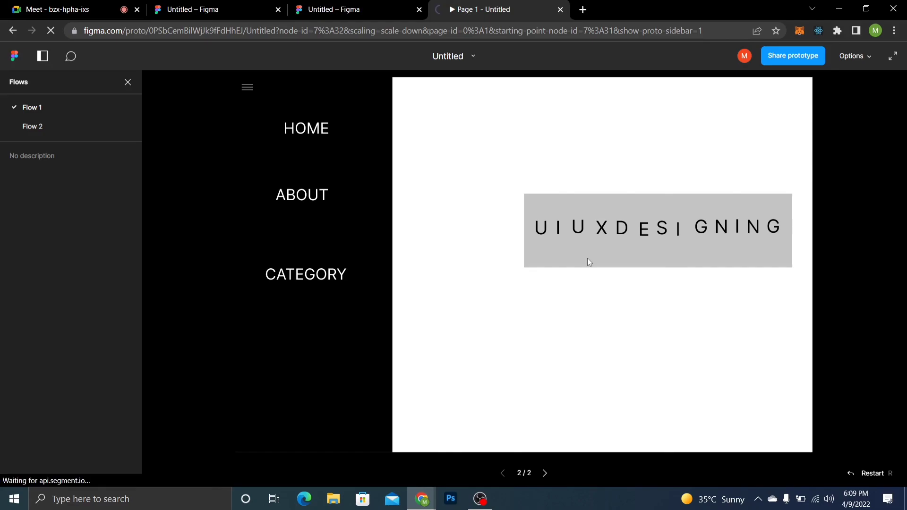
pyautogui.click(427, 6)
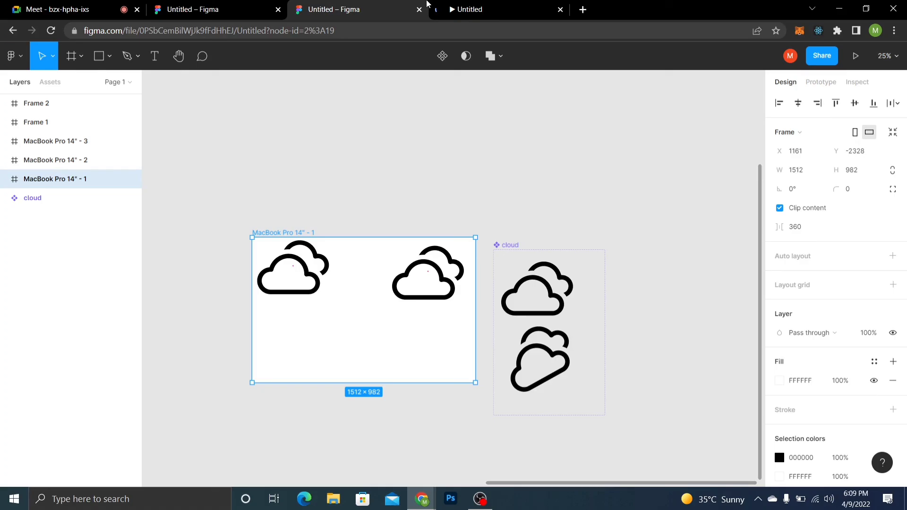
pyautogui.click(535, 4)
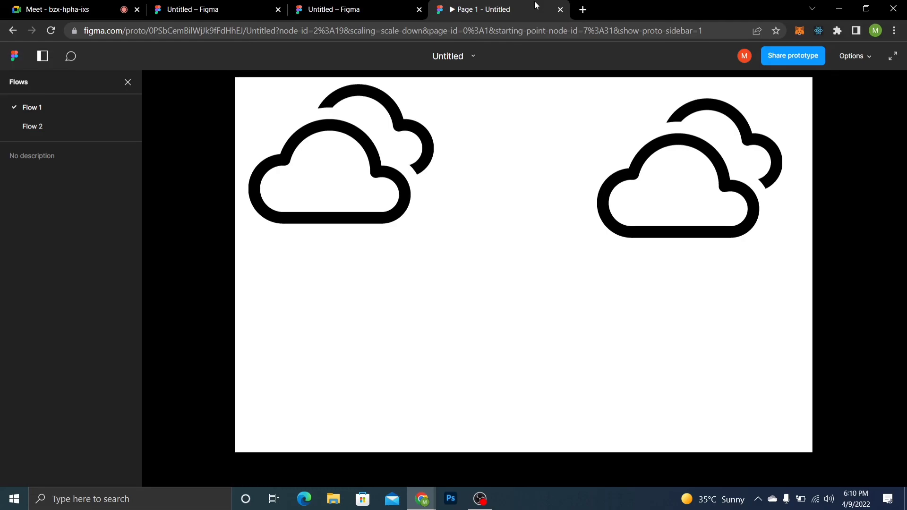
# Review the trigger, target variant and animation of the delay interaction on the cloud component's Variant2, and close its details
pyautogui.hotkey('ctrl', 'shift', 'Tab')
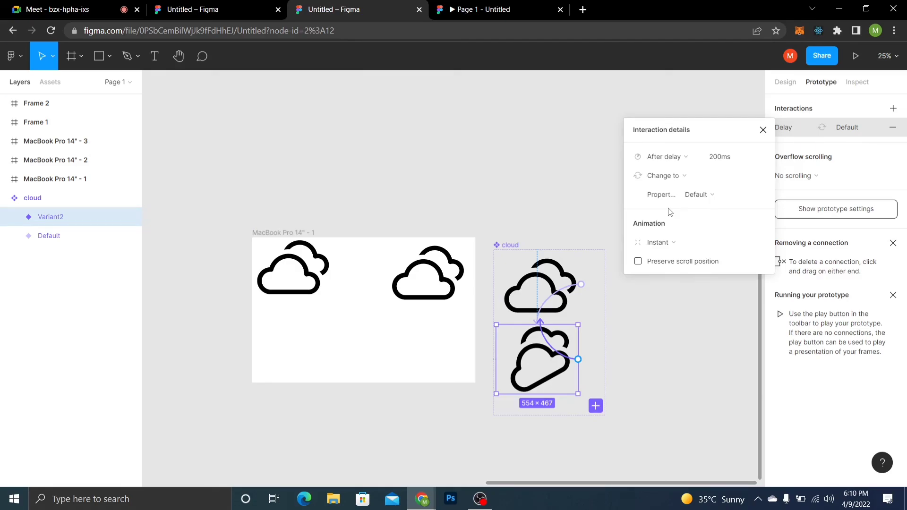
pyautogui.press('Escape')
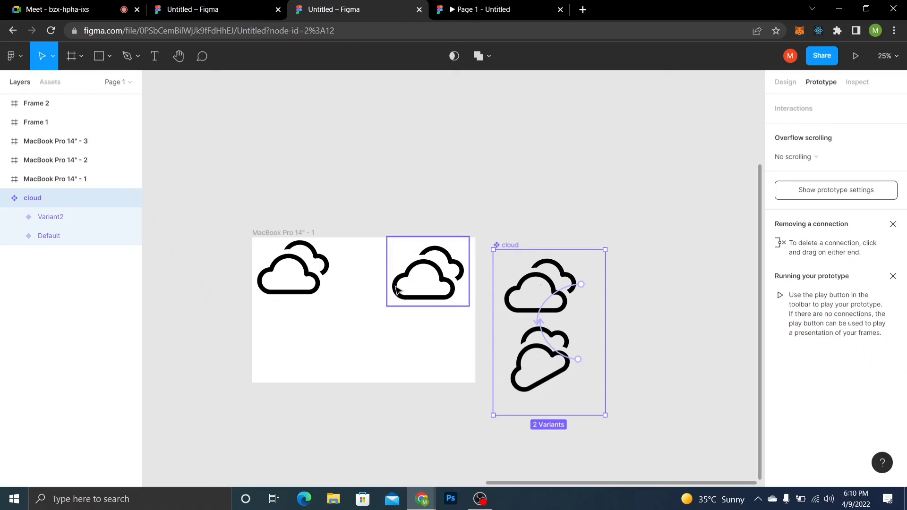
pyautogui.scroll(5, 338, 184)
pyautogui.hscroll(-4, 338, 184)
pyautogui.scroll(-2, 338, 185)
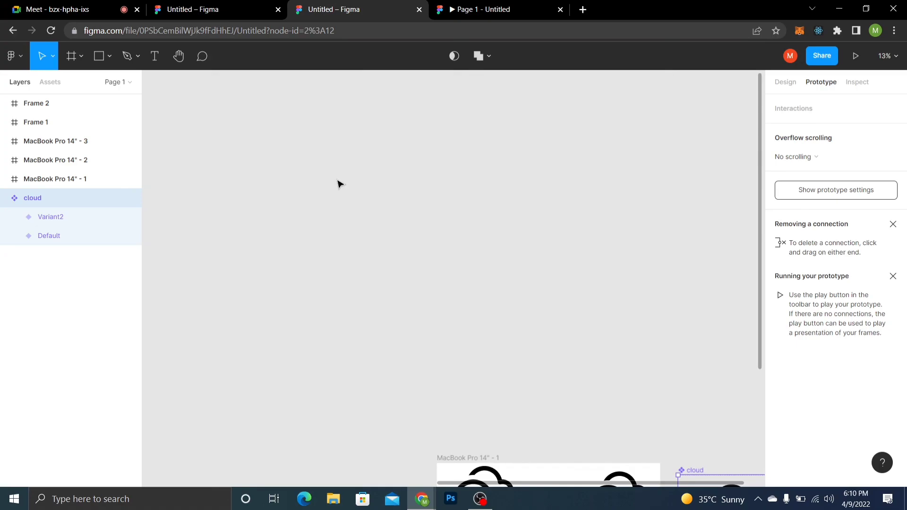
pyautogui.scroll(-4, 263, 199)
pyautogui.hscroll(4, 264, 199)
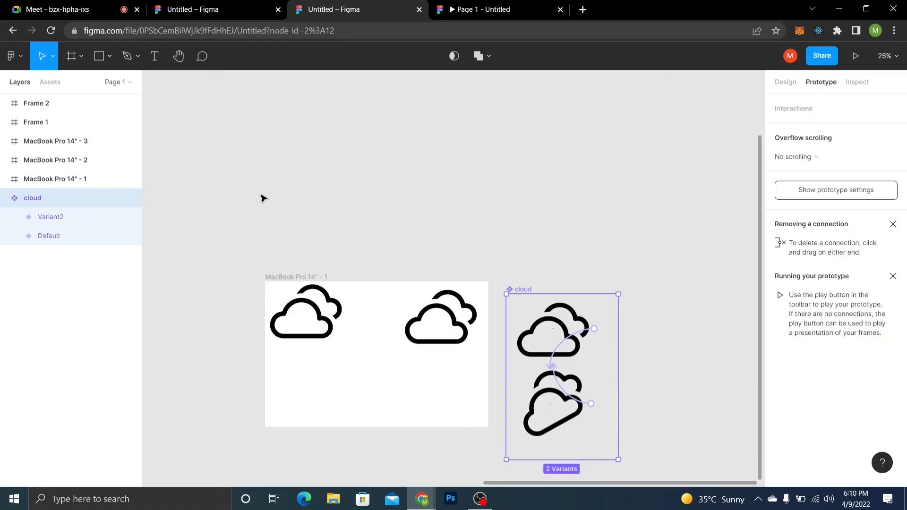
# Compare the cloud frames and component of the Birds Market file with the older draft and its prototype preview
pyautogui.hotkey('ctrl', 'shift', 'Tab')
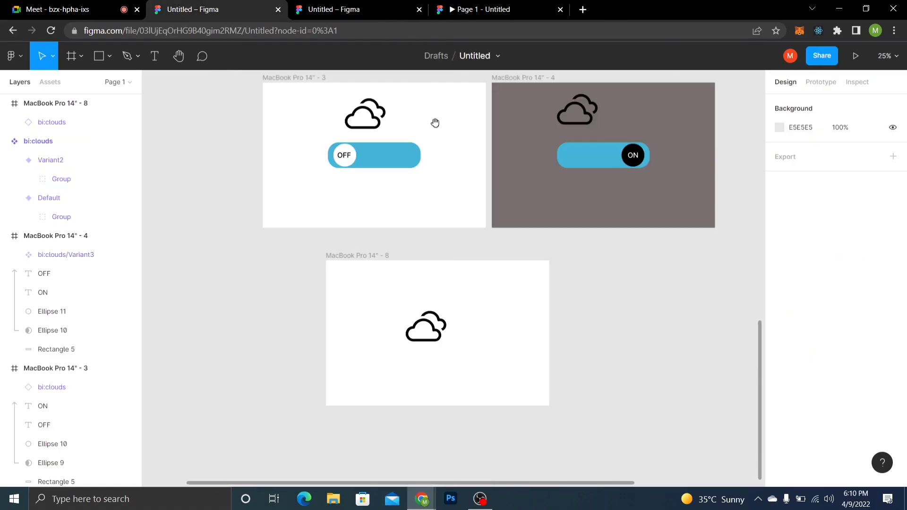
pyautogui.moveTo(435, 123); pyautogui.dragTo(398, 169)
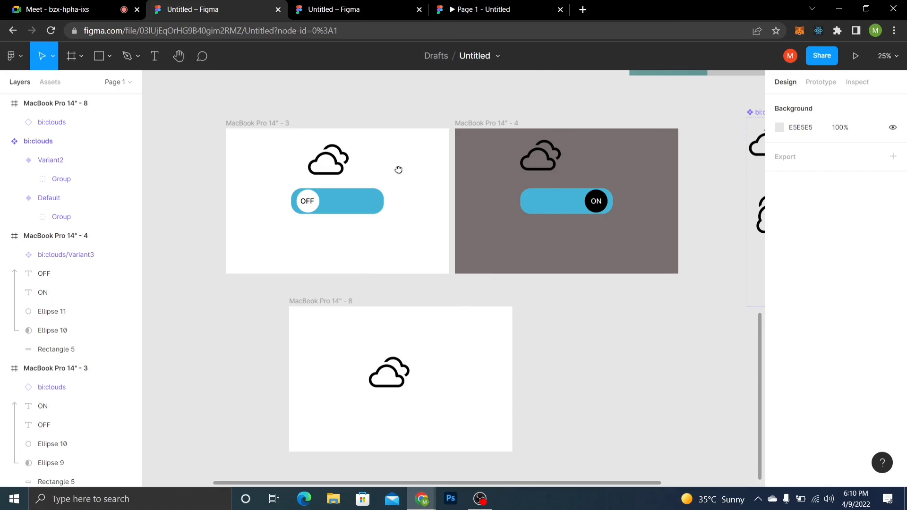
pyautogui.click(457, 5)
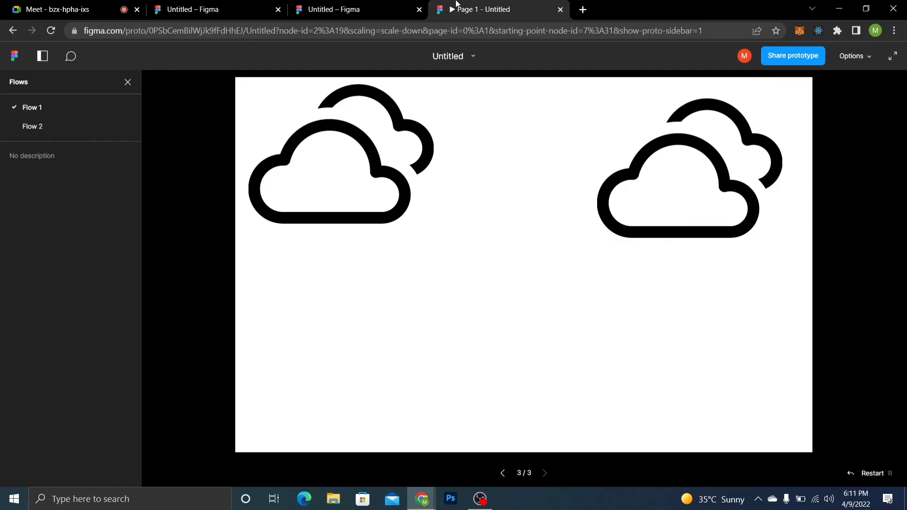
pyautogui.click(267, 10)
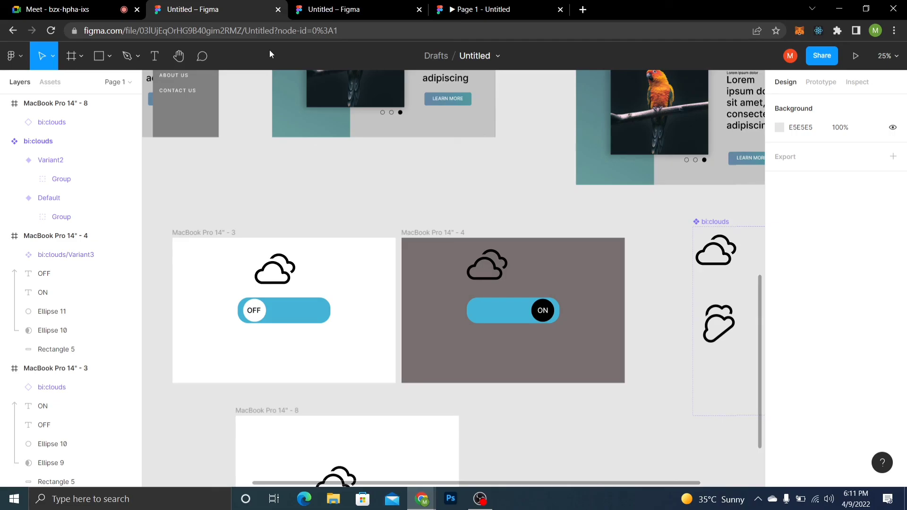
pyautogui.click(341, 5)
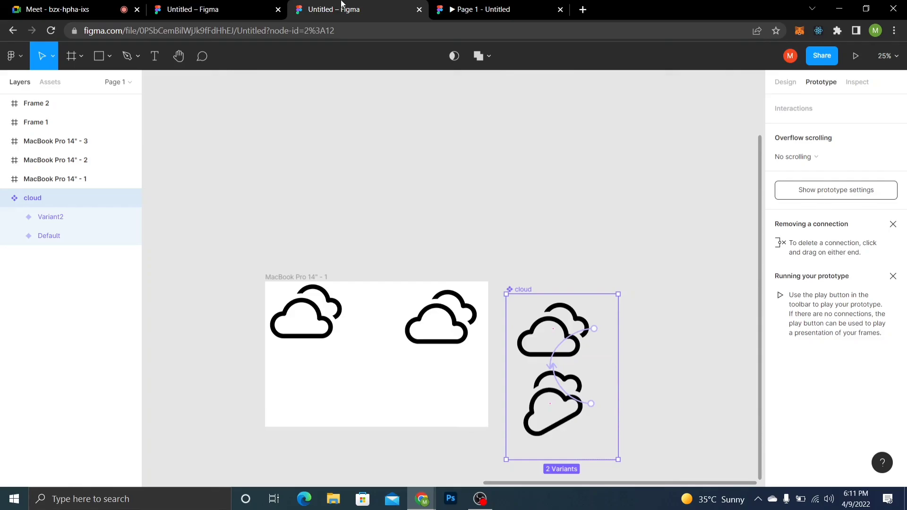
# Place two cloud component instances over the photo in Frame 1 of the older draft, and check them in the Flow 2 preview
pyautogui.hotkey('ctrl', 'Tab')
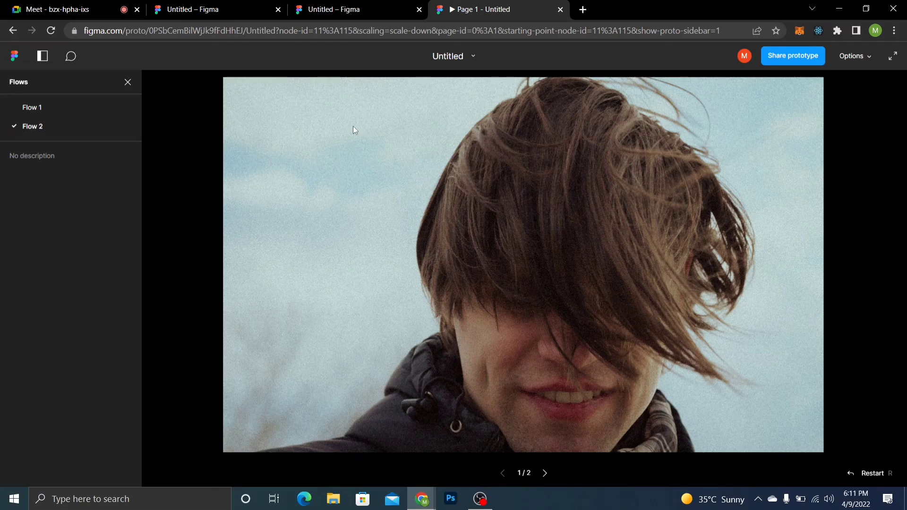
pyautogui.hotkey('ctrl', 'shift', 'Tab')
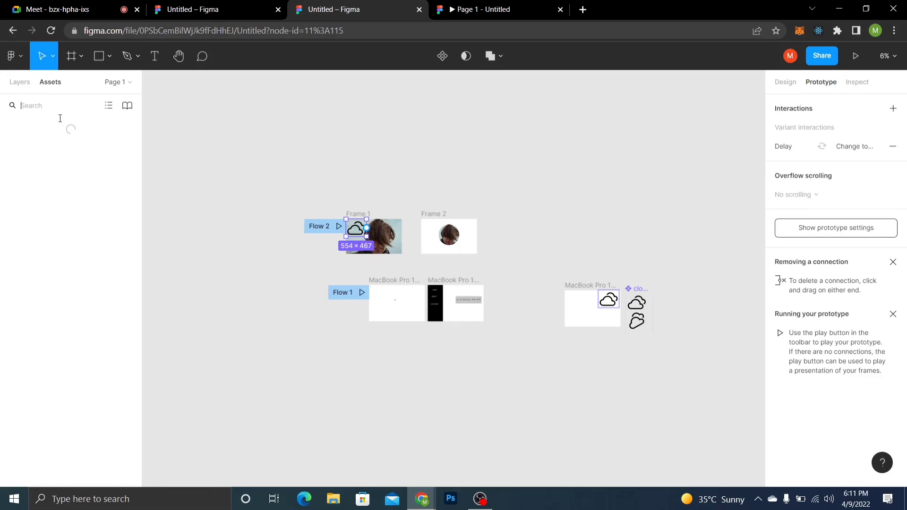
pyautogui.hotkey('ctrl', 'Tab')
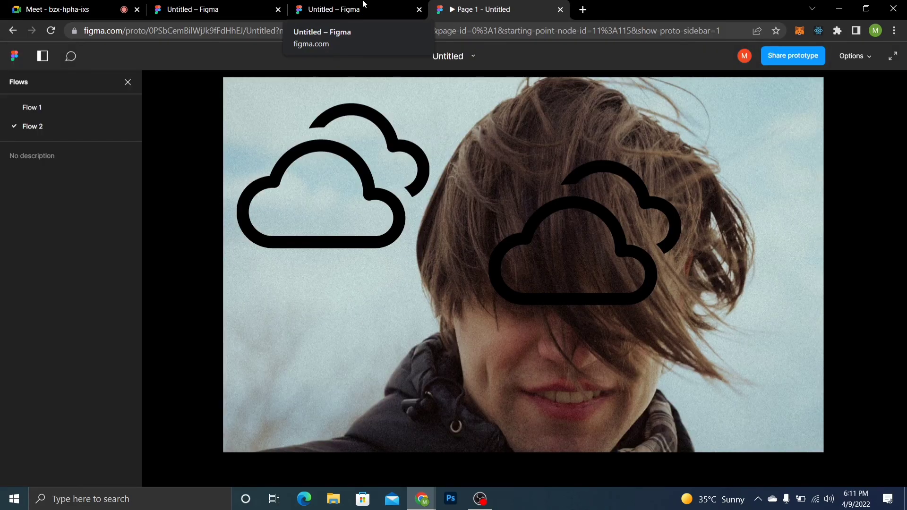
pyautogui.click(364, 3)
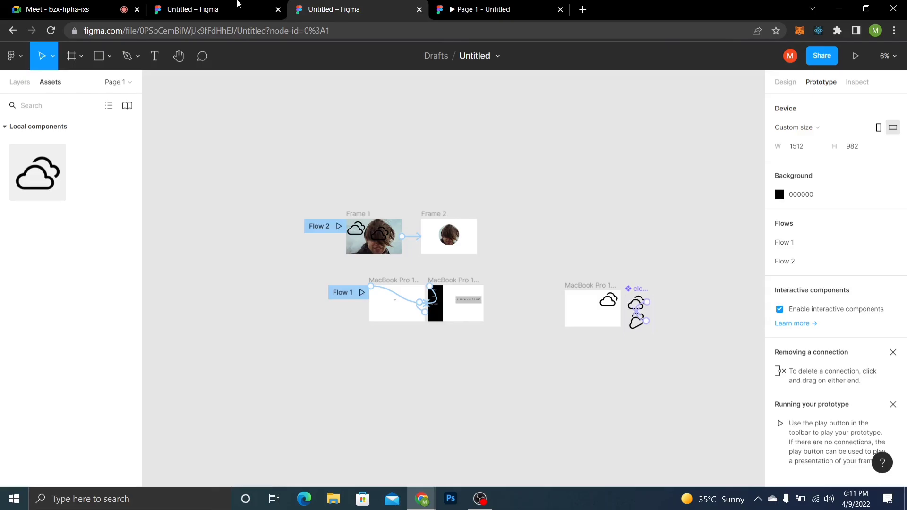
# Switch to the Google Meet call
pyautogui.click(66, 9)
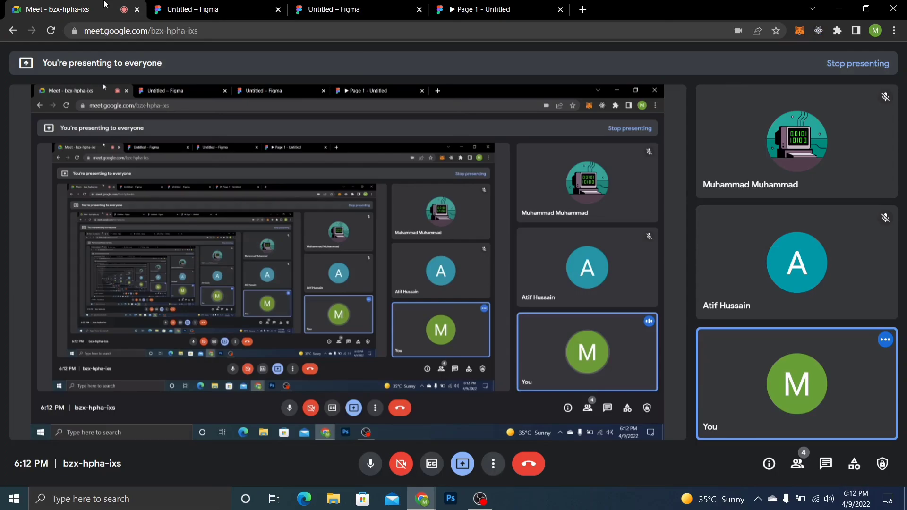